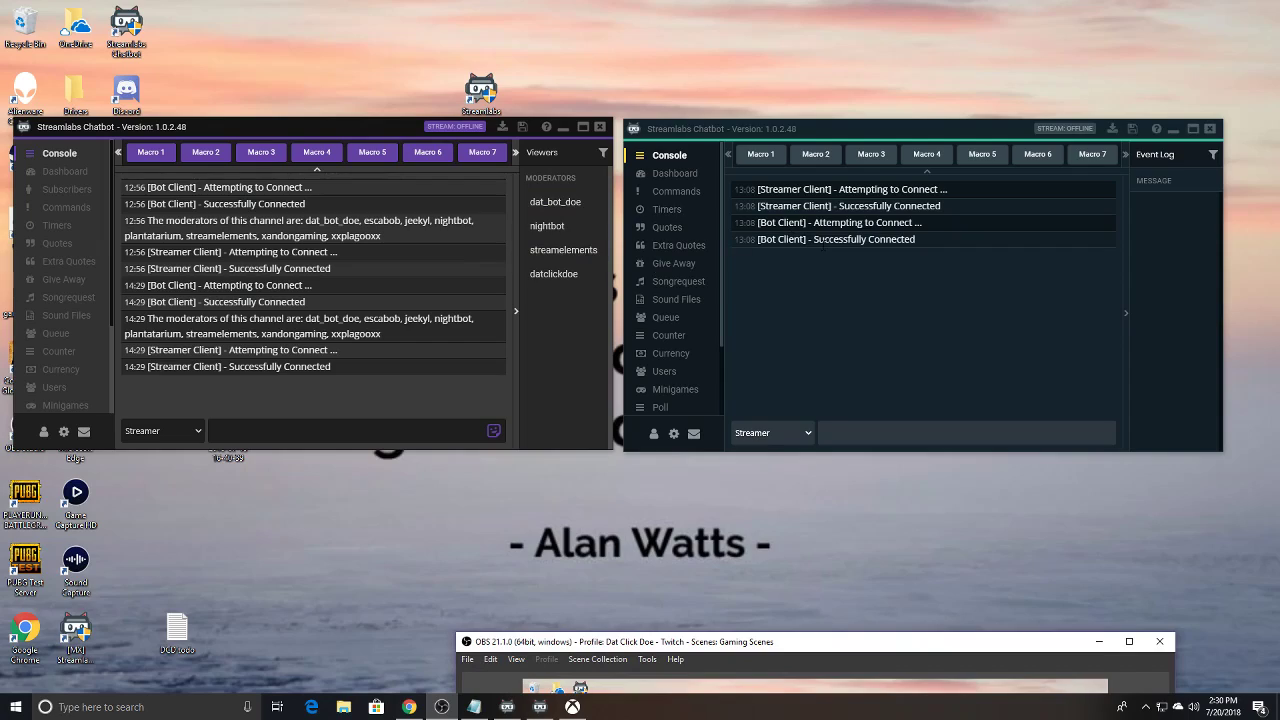
Drag the purple Chatbot window to the screen centre, partly overlapping the teal window.
drag(237, 122, 272, 120)
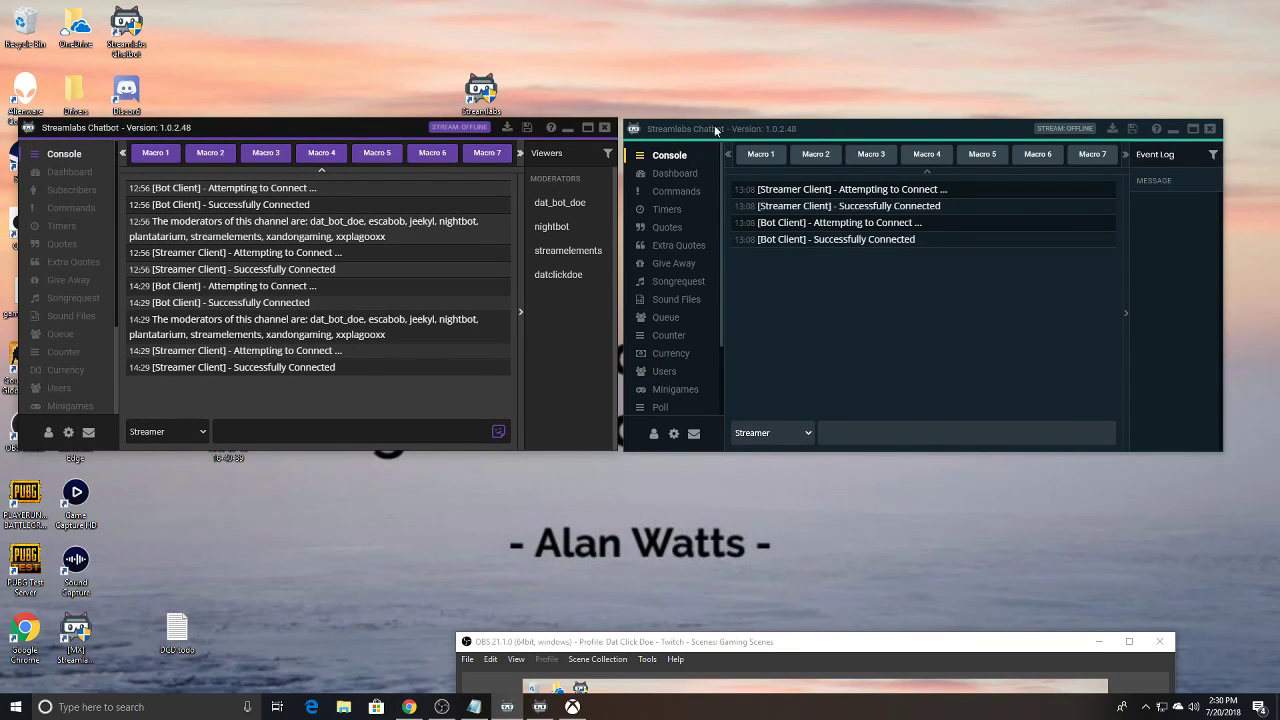
click(781, 137)
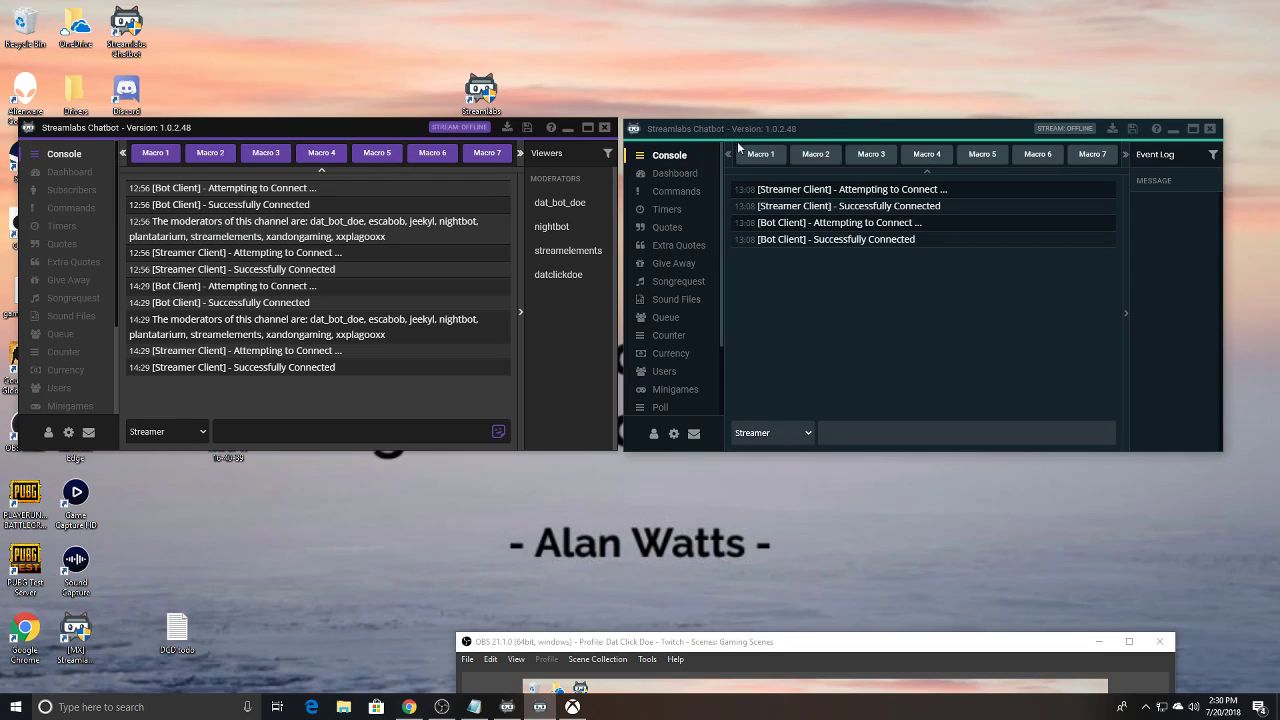
drag(344, 132, 348, 133)
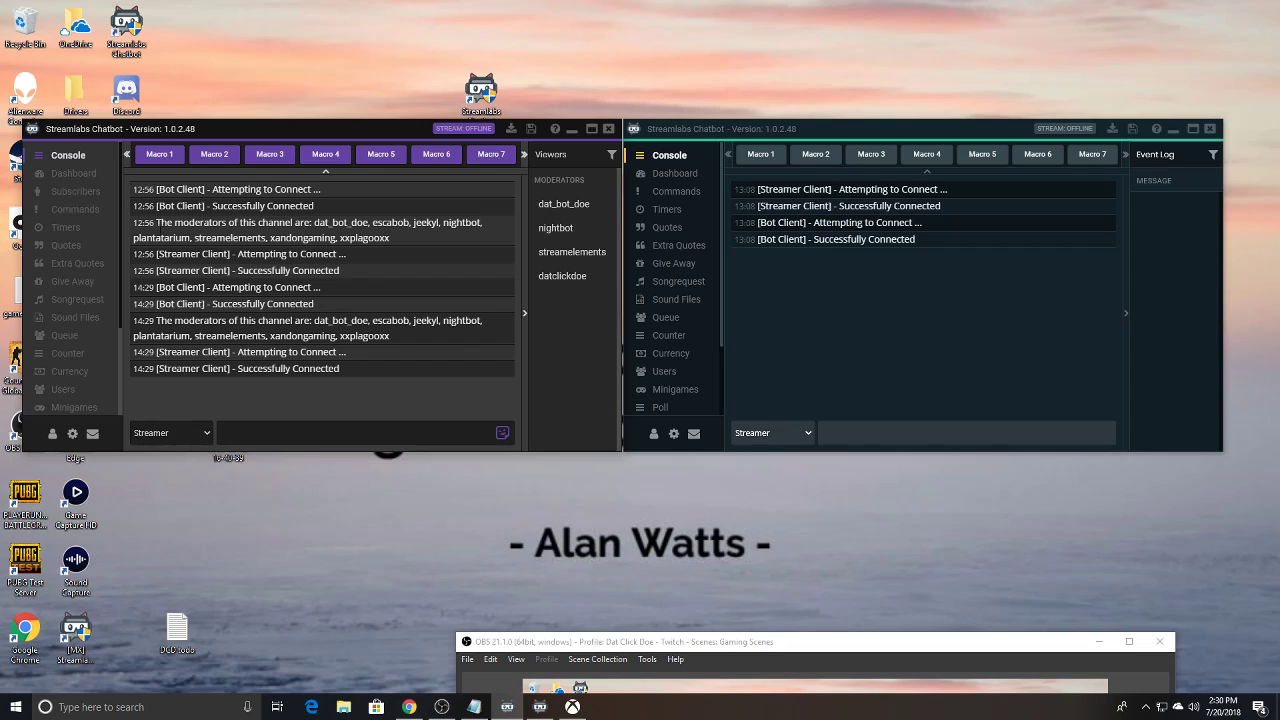
mouse_move(335, 124)
mouse_down()
mouse_move(351, 183)
mouse_move(344, 114)
mouse_move(328, 124)
mouse_up()
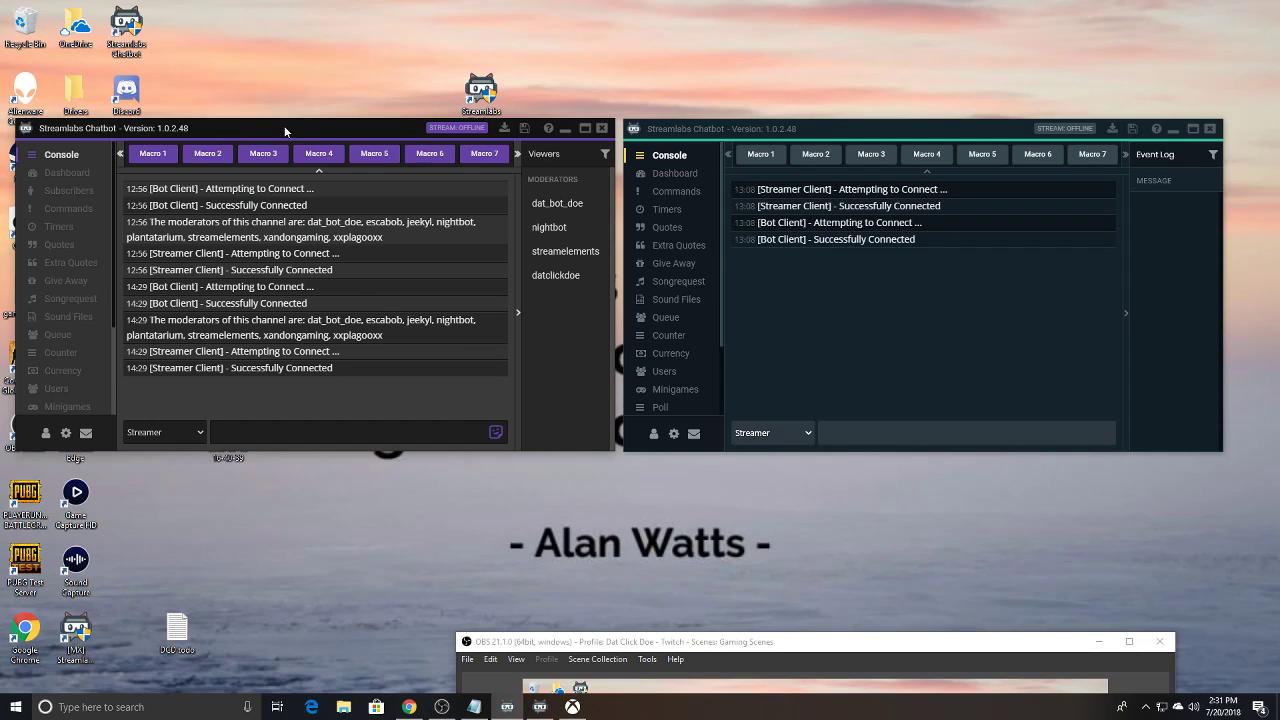
drag(283, 128, 632, 150)
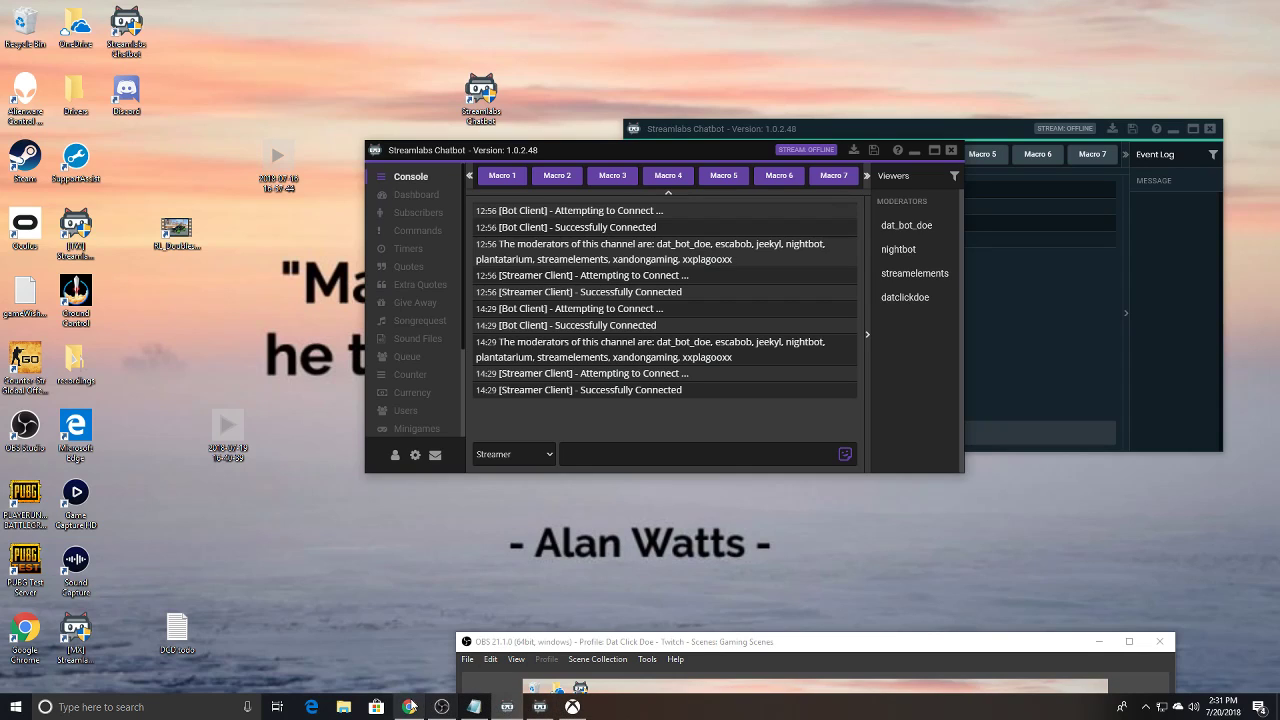
click(409, 707)
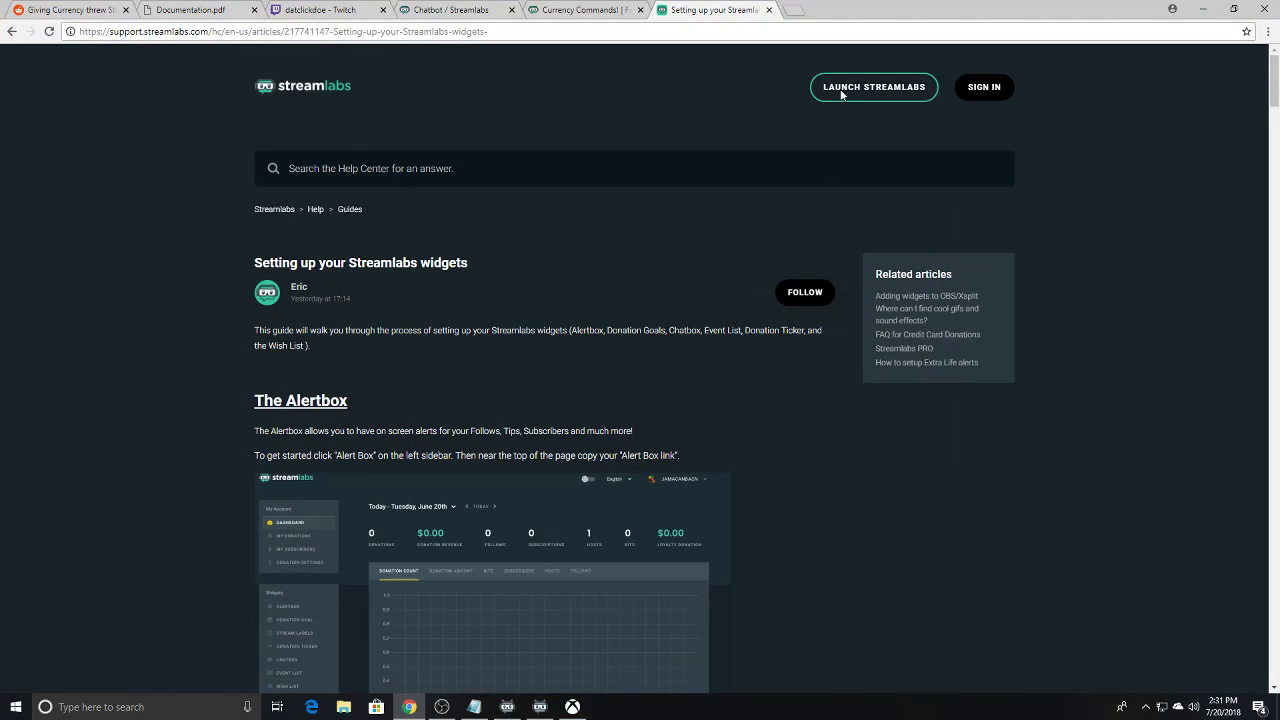
click(792, 10)
text(t)
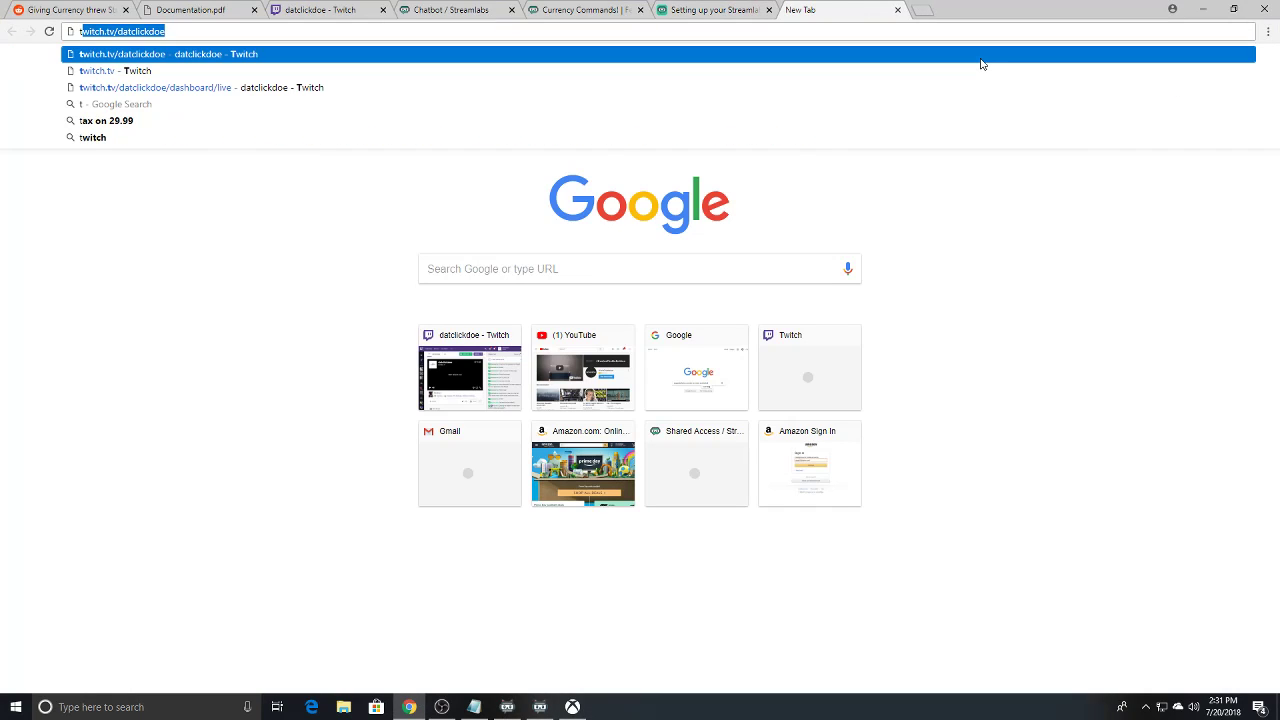
text(witch.tv/d)
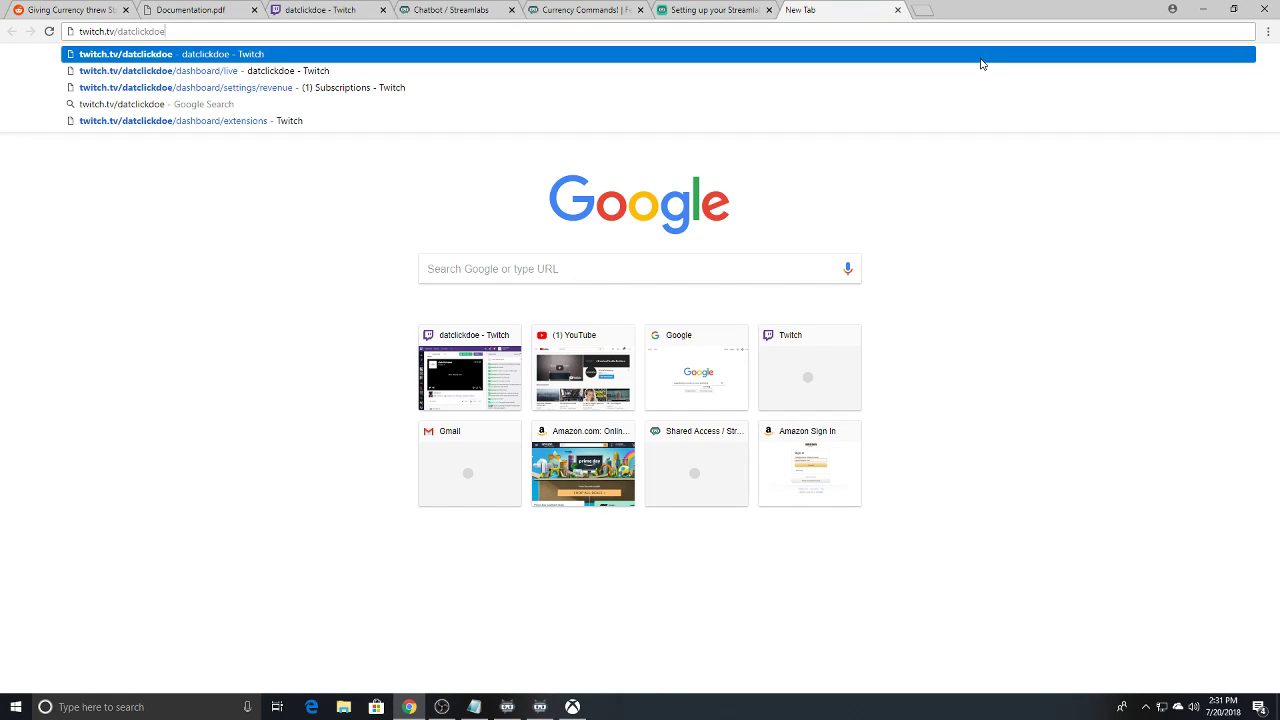
key(BackSpace)
key(Return)
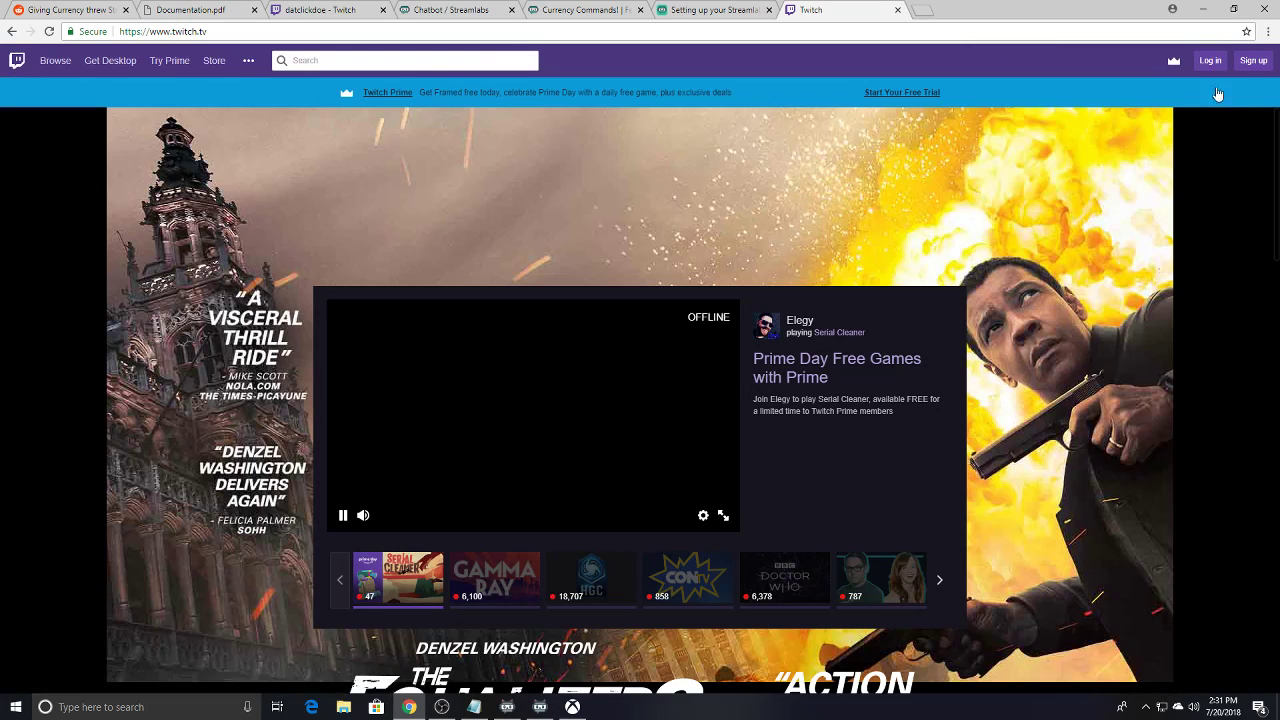
click(1253, 60)
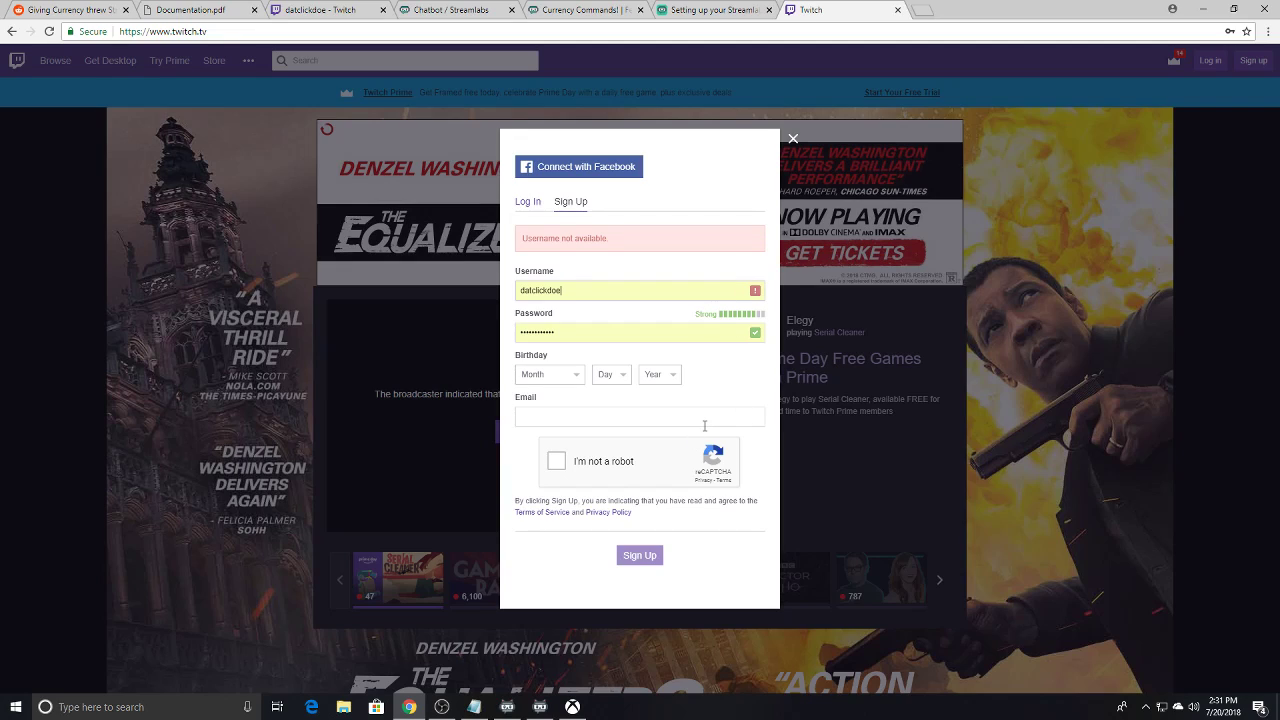
click(793, 140)
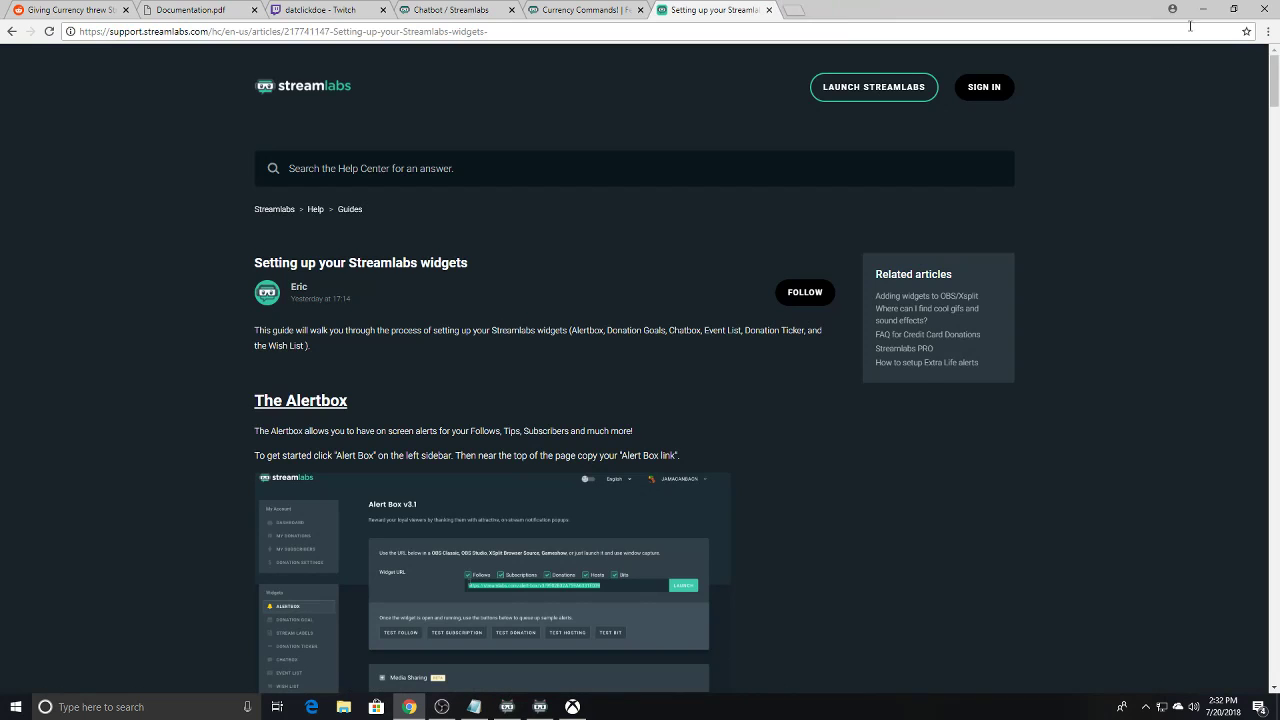
click(898, 10)
click(1204, 10)
drag(686, 138, 346, 126)
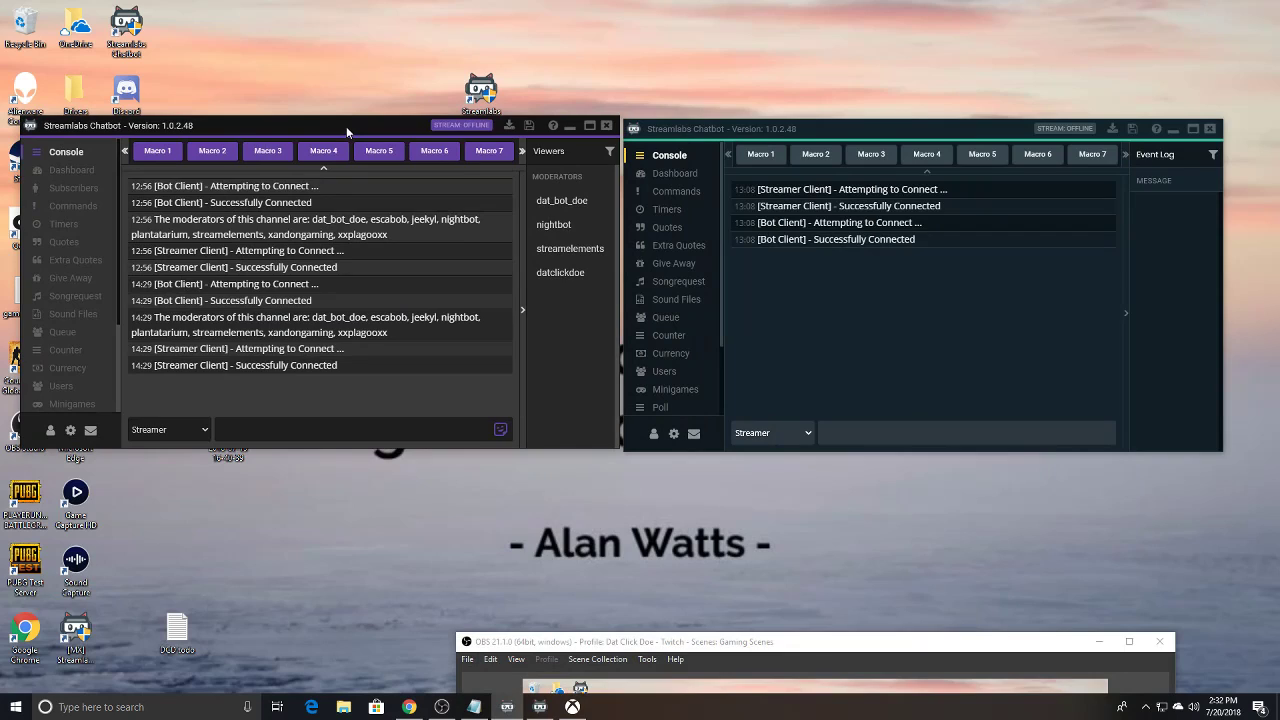
Restore Chrome on the Streamlabs Chatbot page and scroll through its feature table.
click(409, 706)
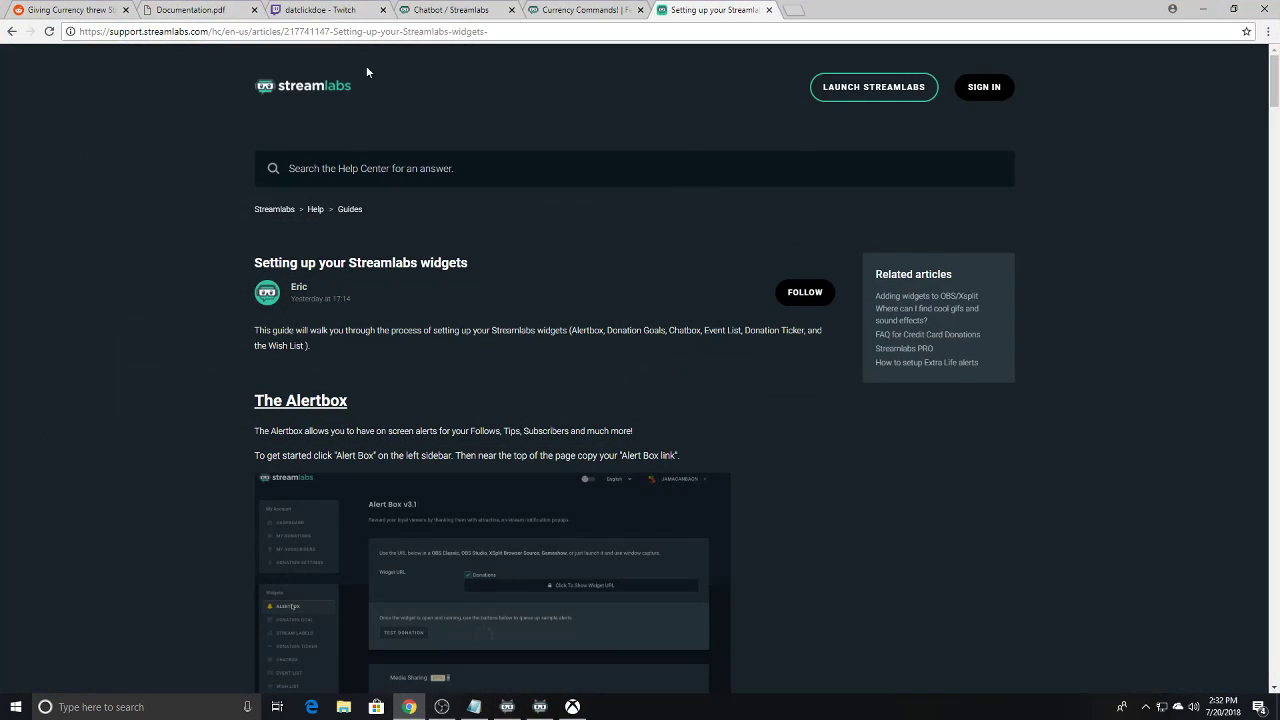
click(466, 12)
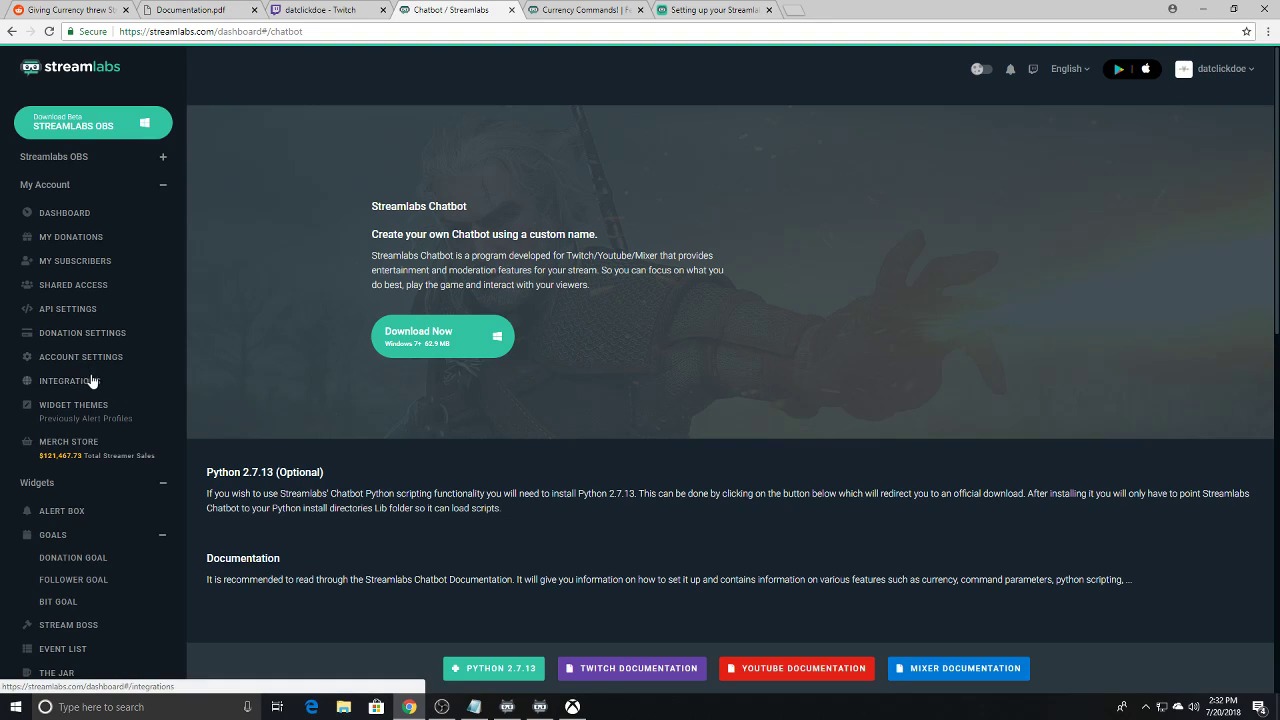
scroll(100, 372, down, 3)
scroll(100, 372, down, 4)
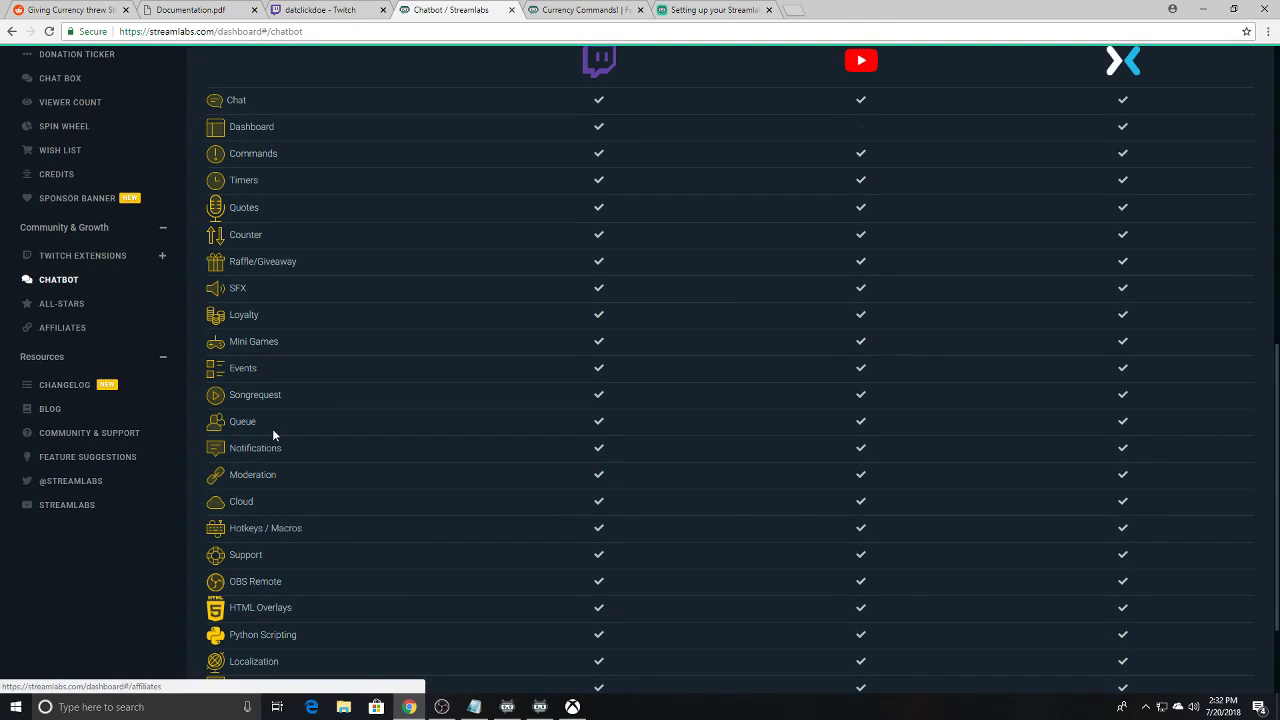
scroll(400, 390, up, 7)
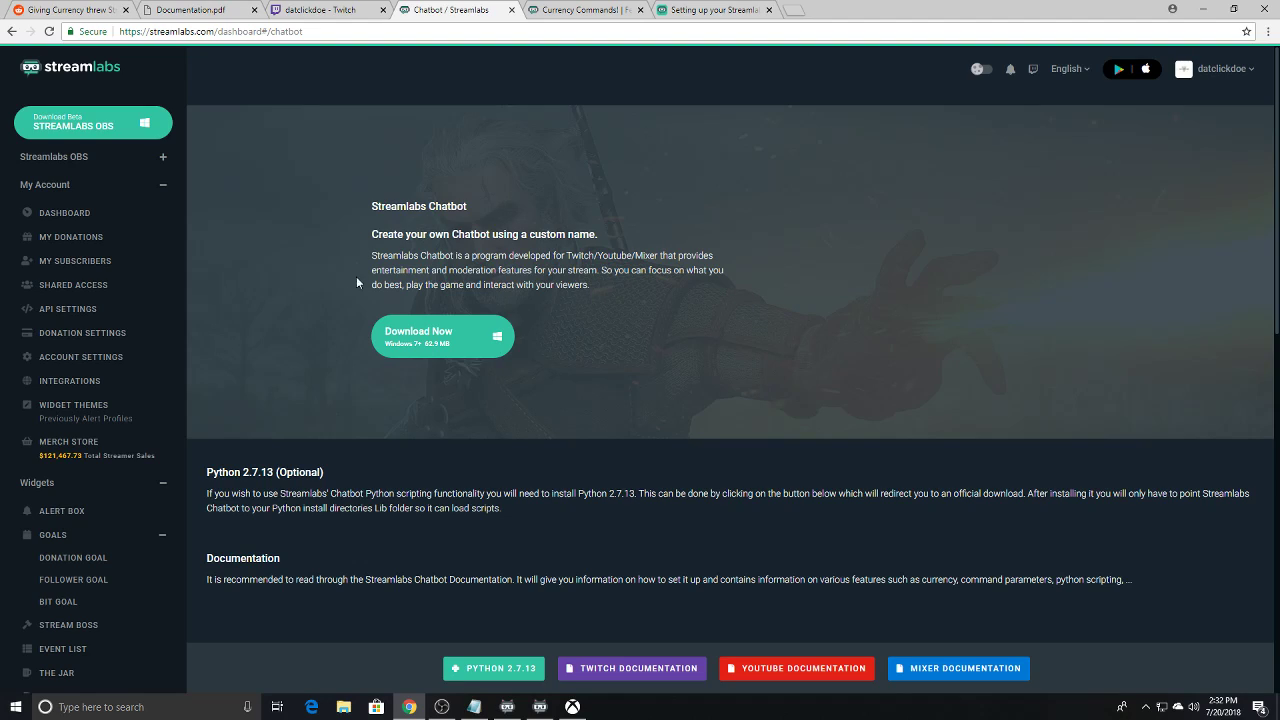
Highlight the Chatbot heading and description, then minimize the browser.
drag(366, 282, 657, 415)
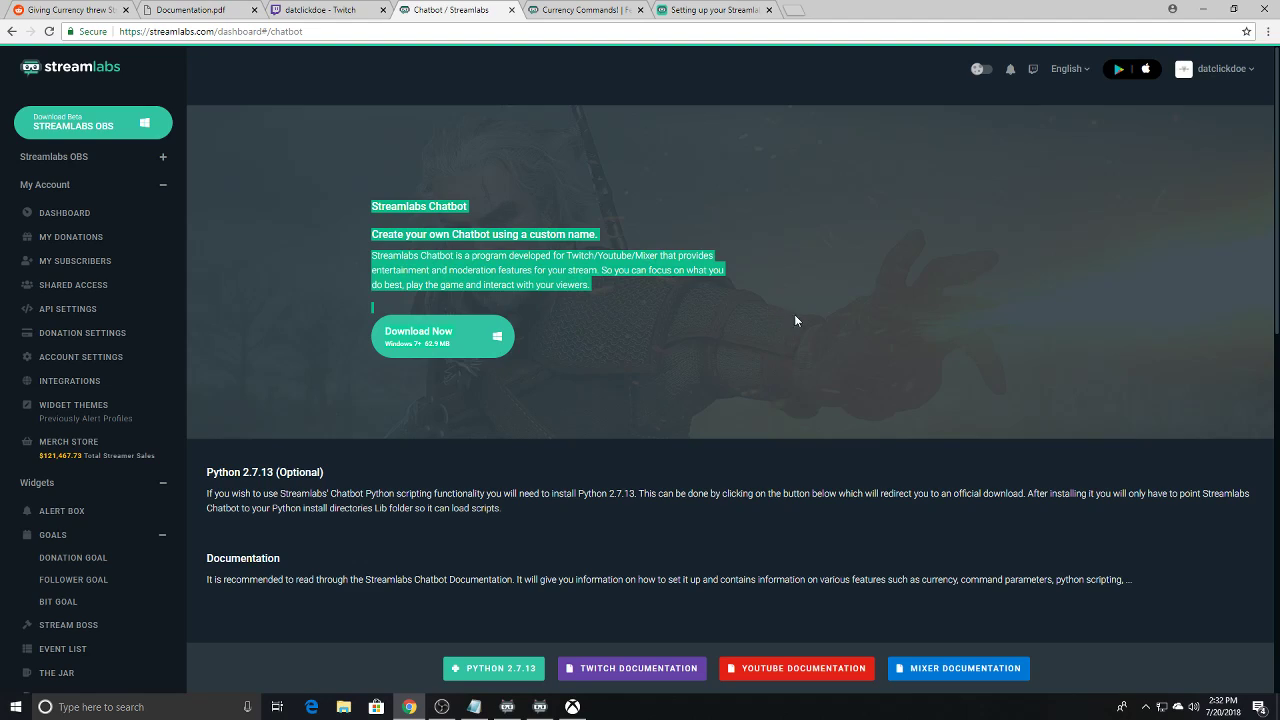
click(620, 300)
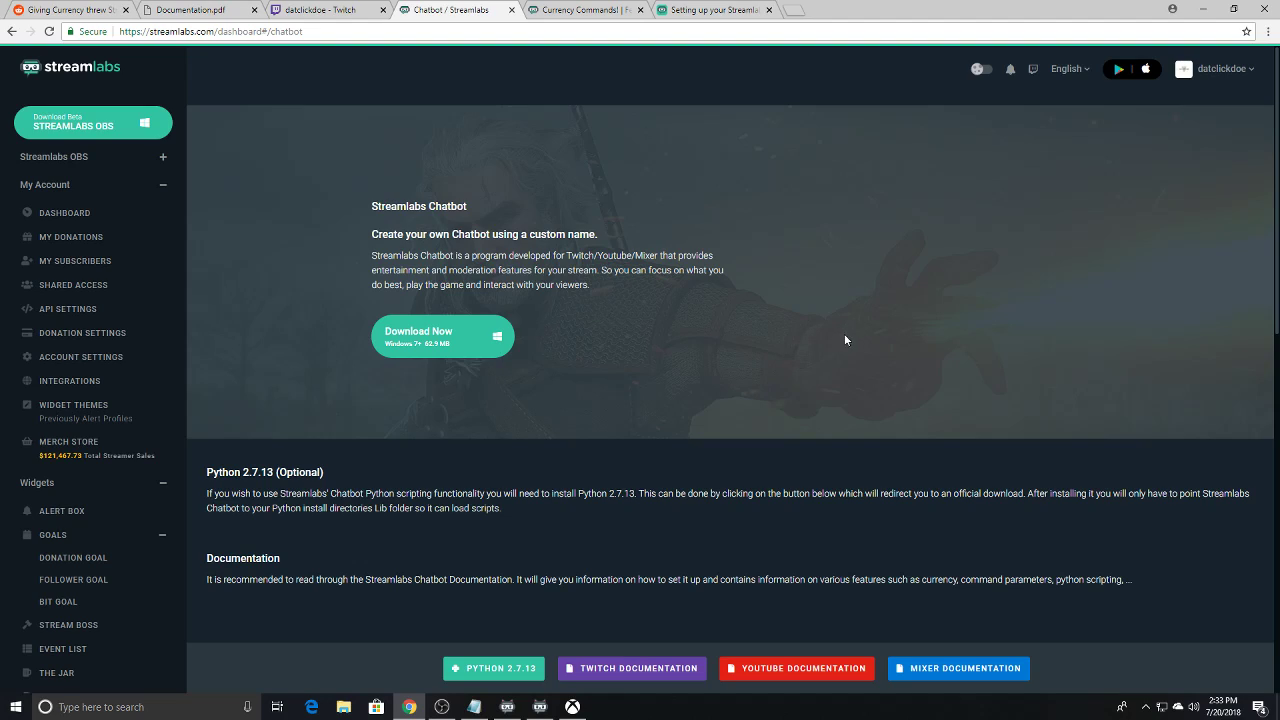
click(1206, 10)
Line up the purple window at the top-left with the teal window beside it.
drag(343, 122, 566, 356)
drag(842, 128, 919, 358)
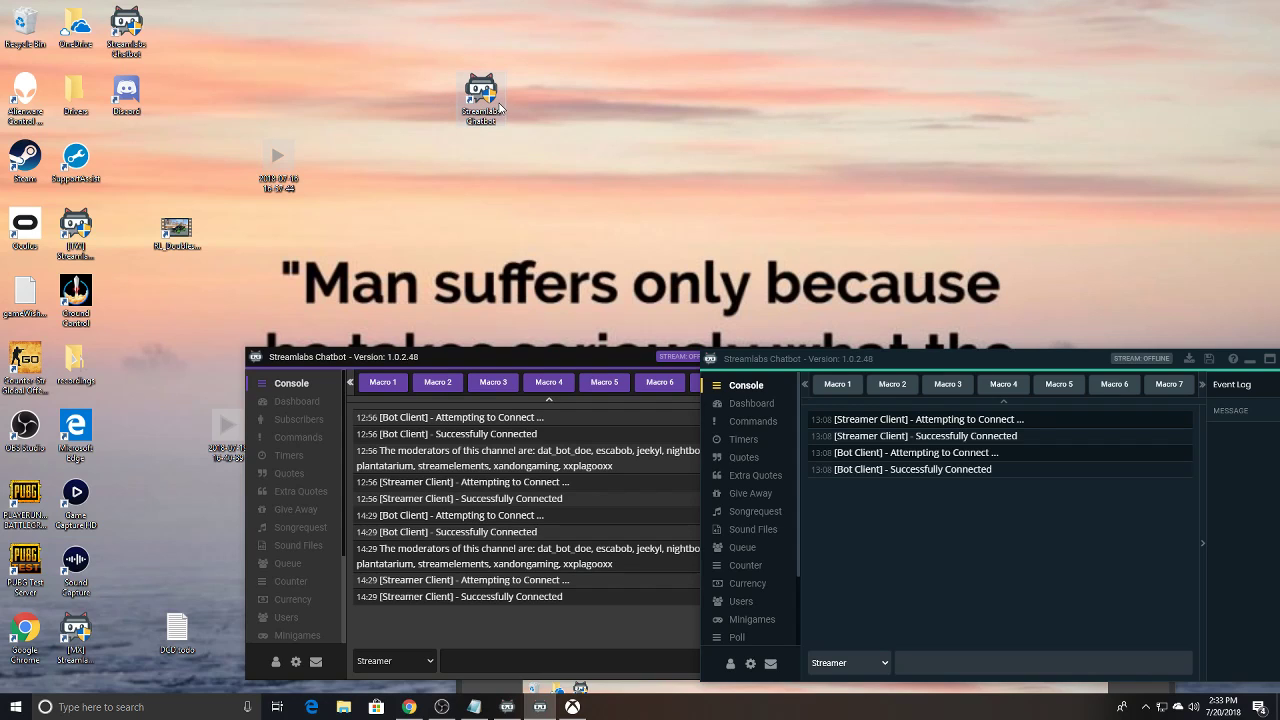
drag(526, 356, 380, 140)
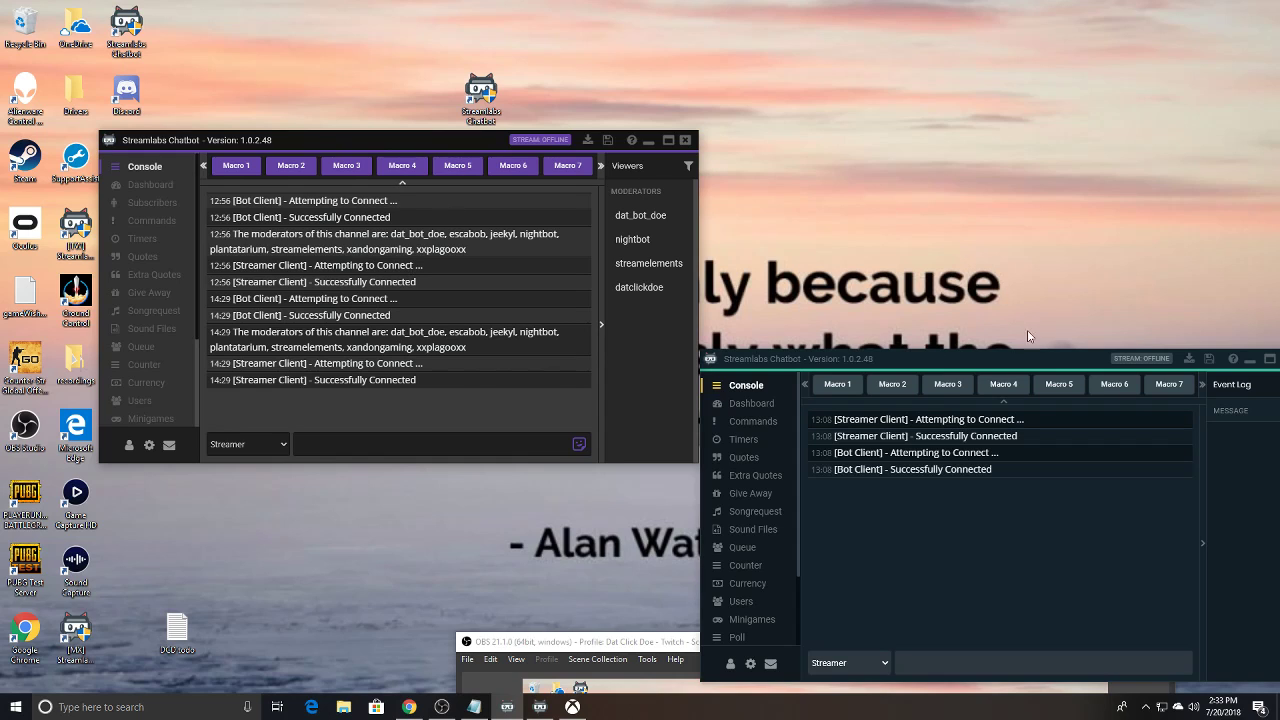
drag(993, 362, 894, 147)
drag(400, 138, 273, 135)
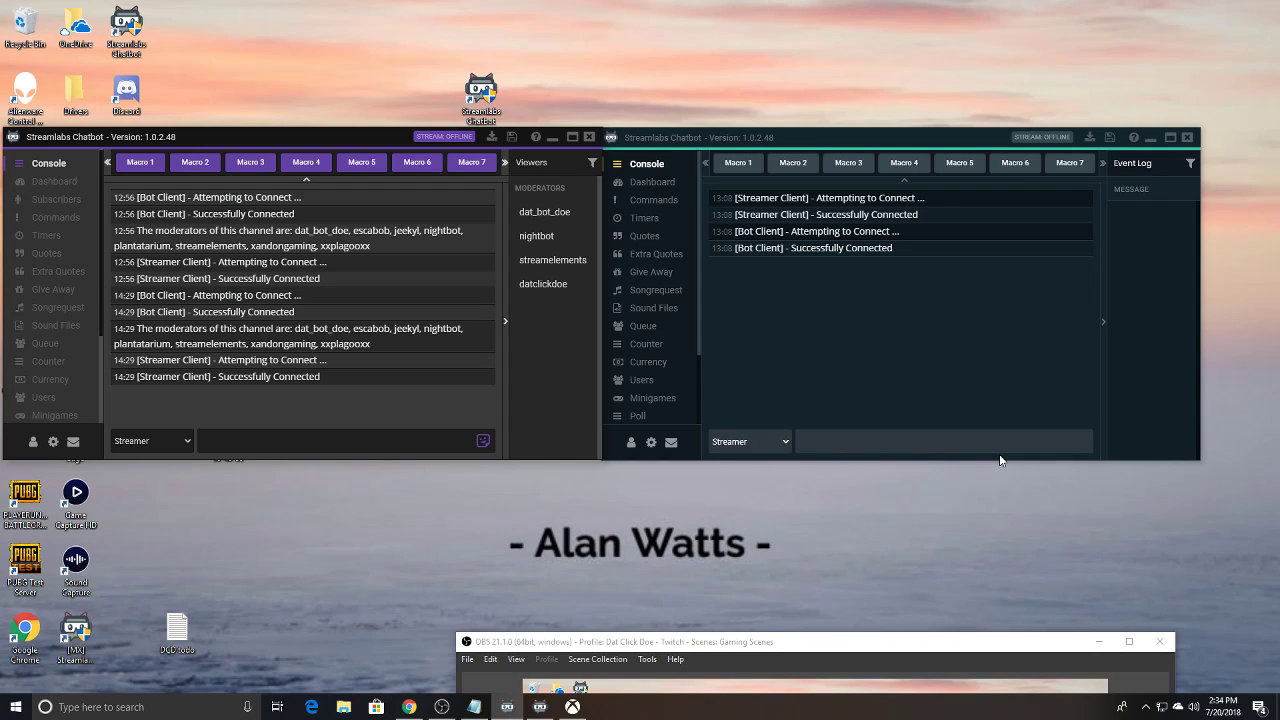
Spread the purple and teal windows apart side by side, then highlight part of the purple console's first log line.
drag(228, 141, 320, 140)
drag(806, 134, 892, 137)
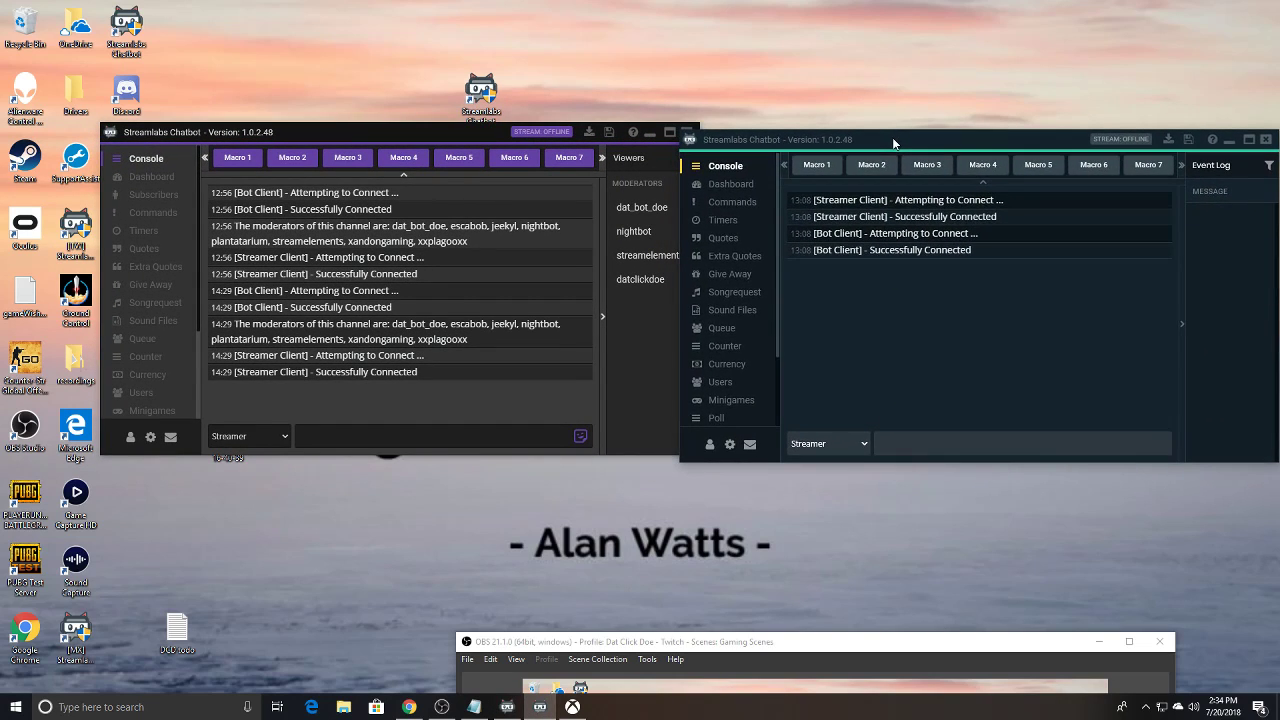
drag(479, 135, 412, 145)
drag(826, 146, 785, 147)
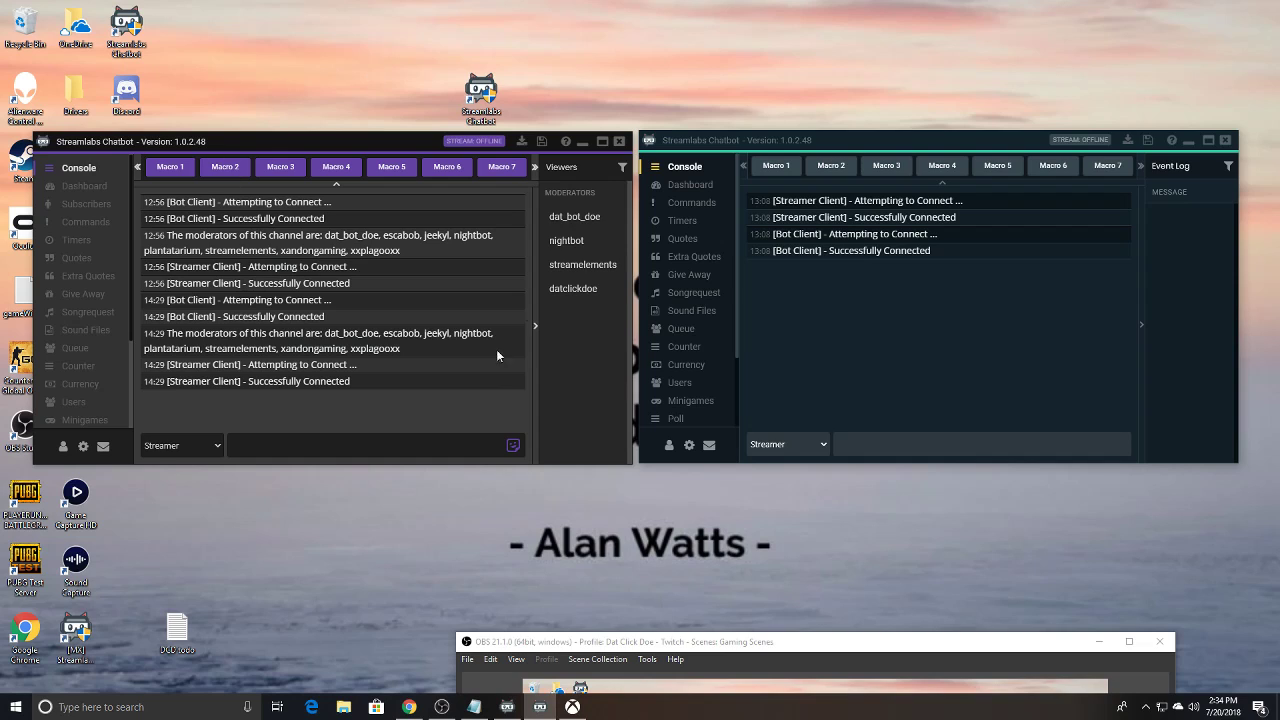
drag(298, 138, 322, 93)
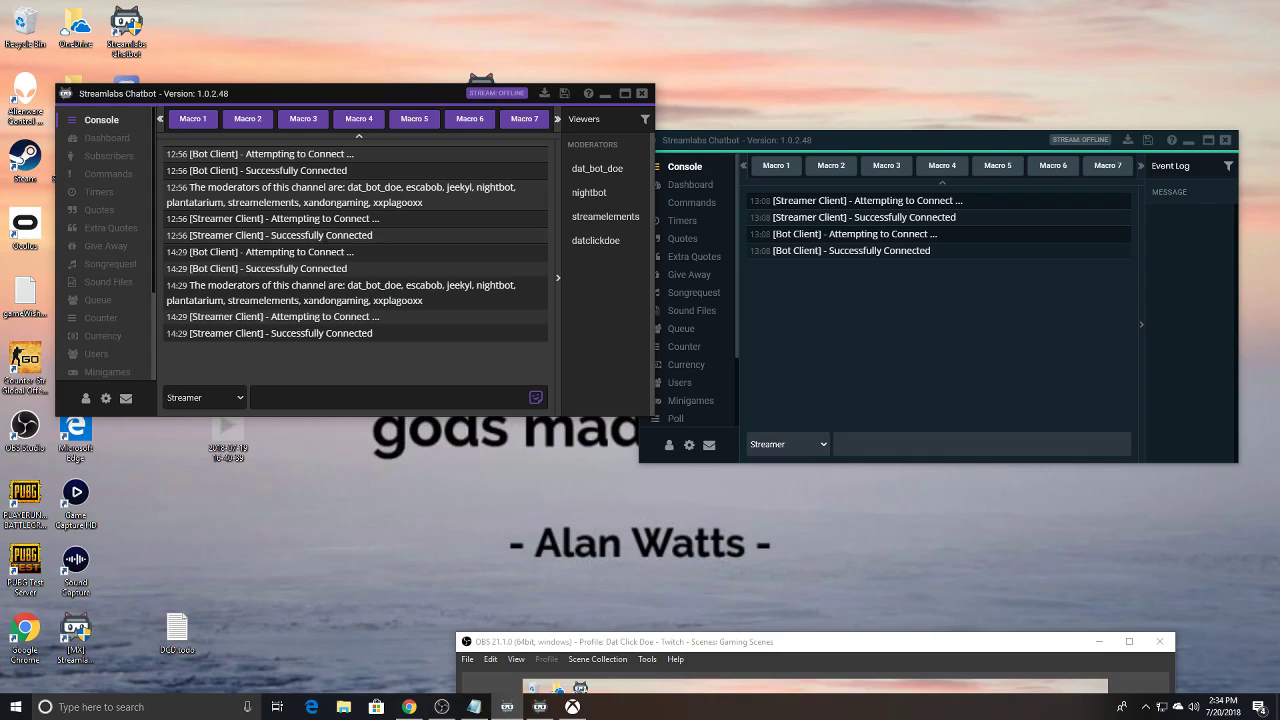
drag(178, 154, 407, 156)
click(407, 156)
Open the purple bot's Connections and switch repeatedly between Twitch Bot and Twitch Streamer.
click(86, 400)
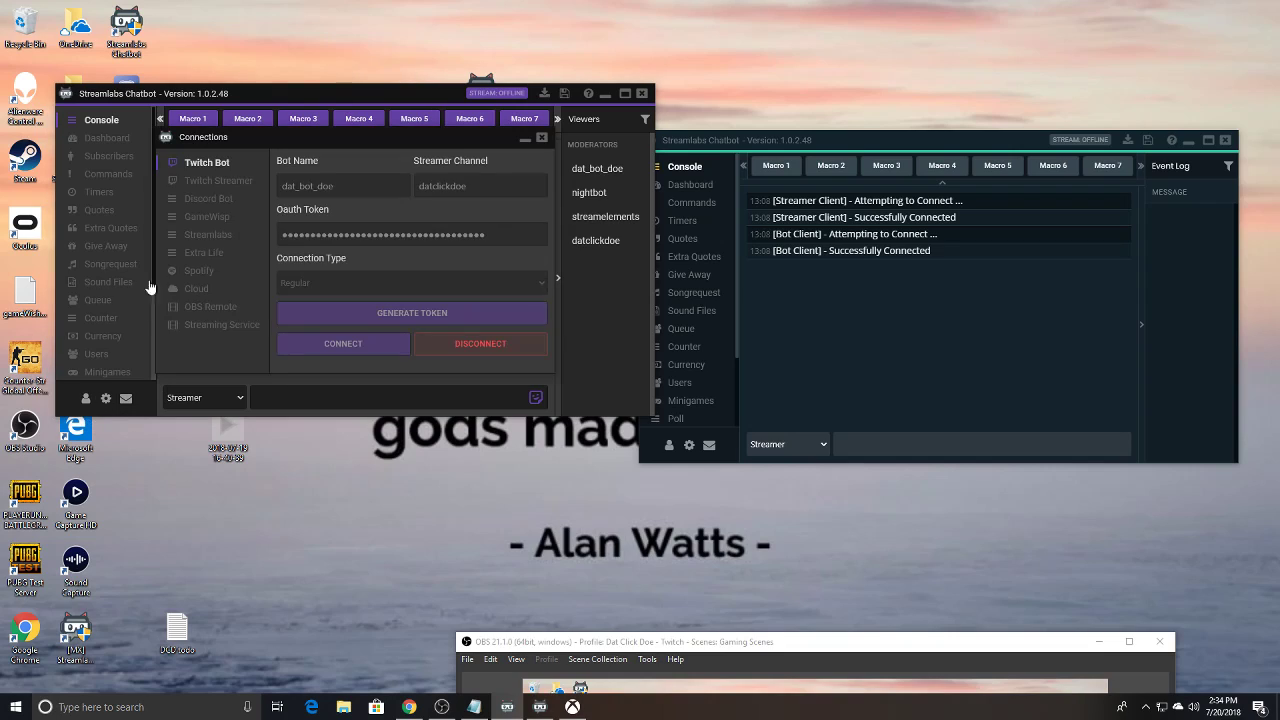
drag(282, 142, 459, 166)
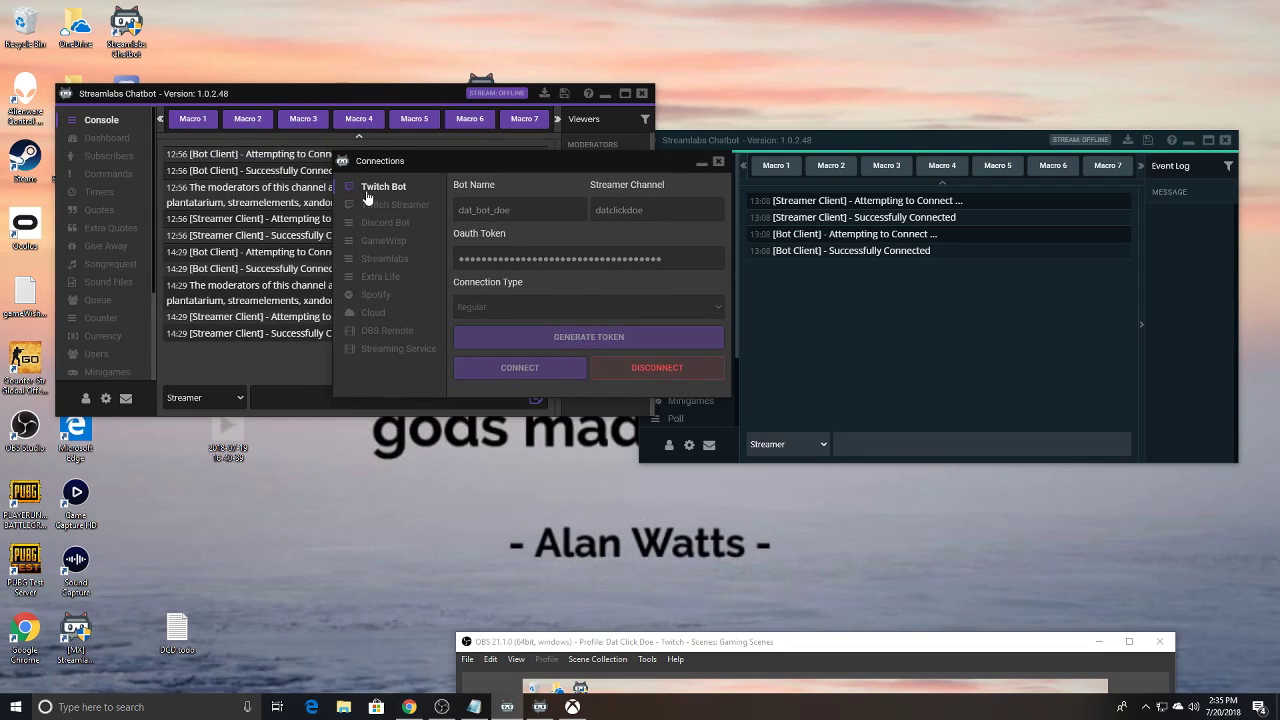
click(422, 205)
click(402, 189)
click(411, 206)
click(404, 189)
click(414, 205)
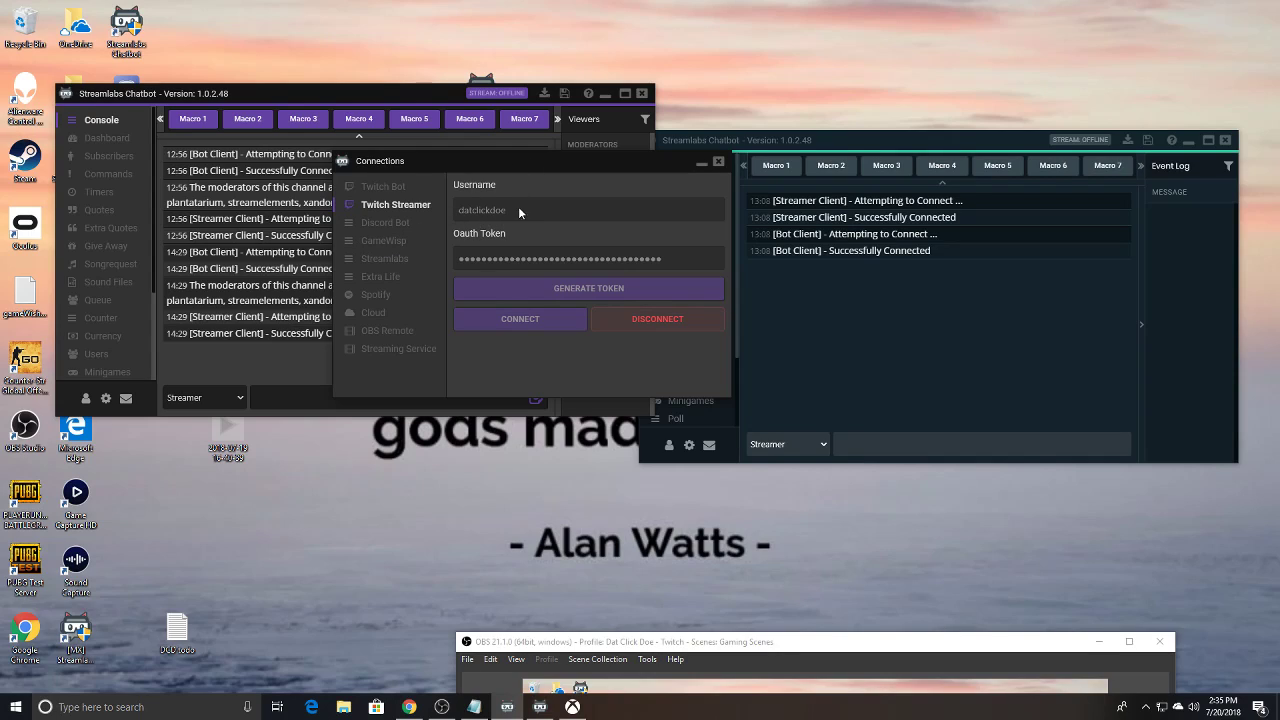
click(405, 190)
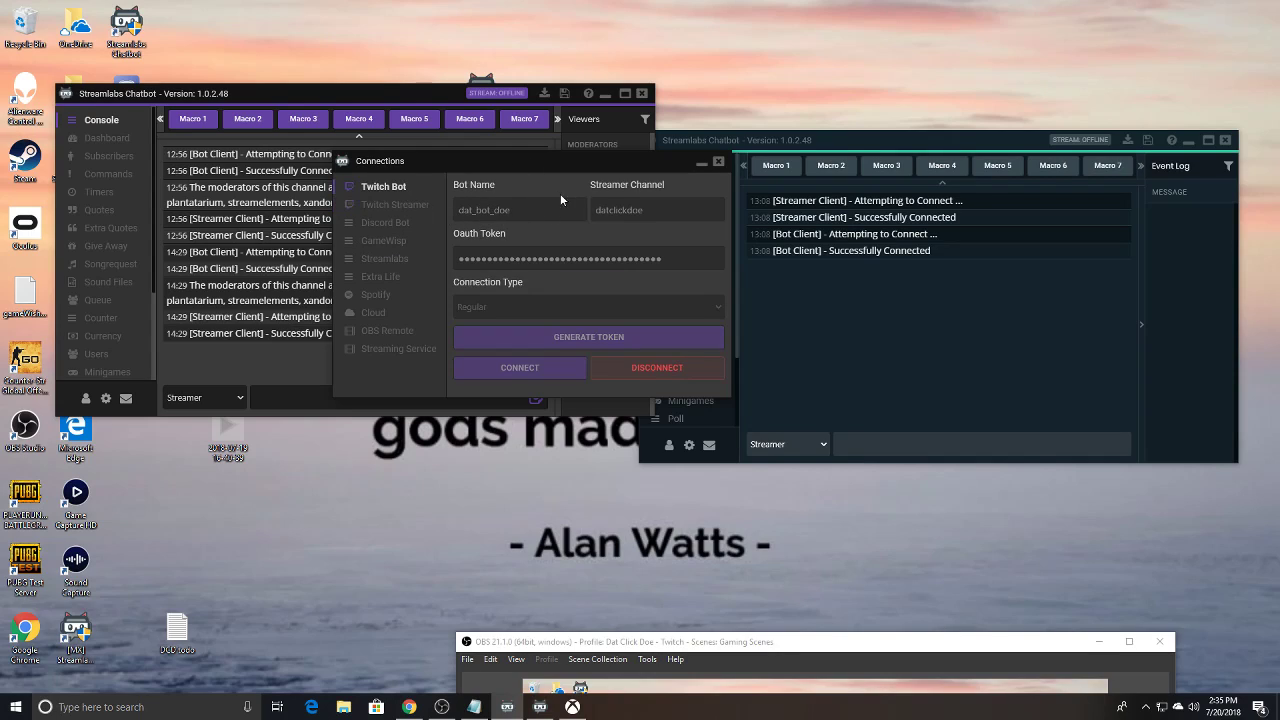
click(395, 205)
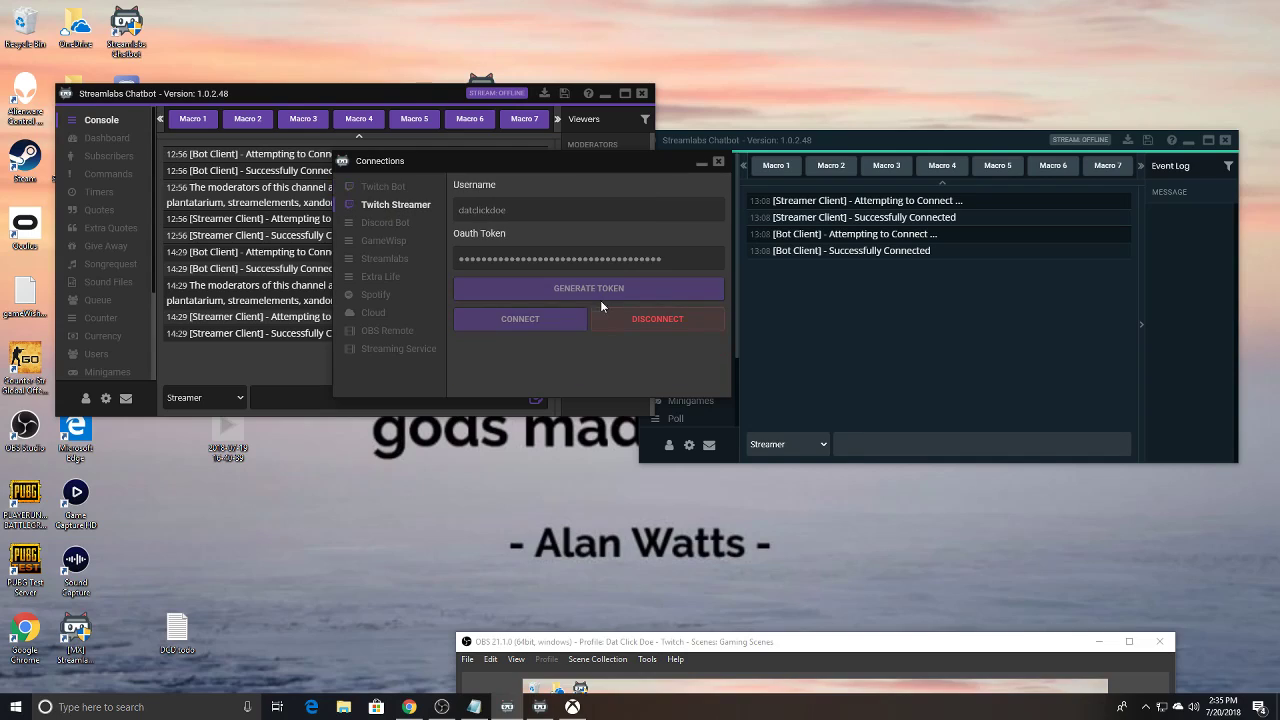
click(390, 188)
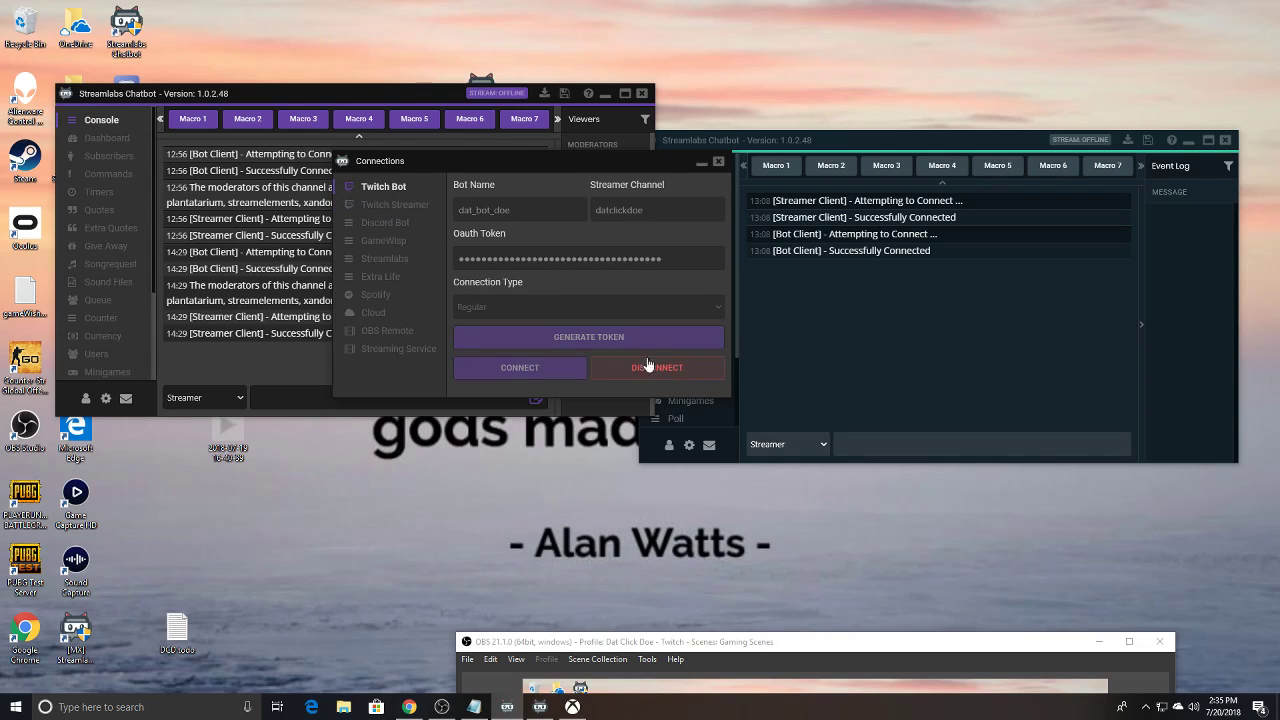
click(393, 207)
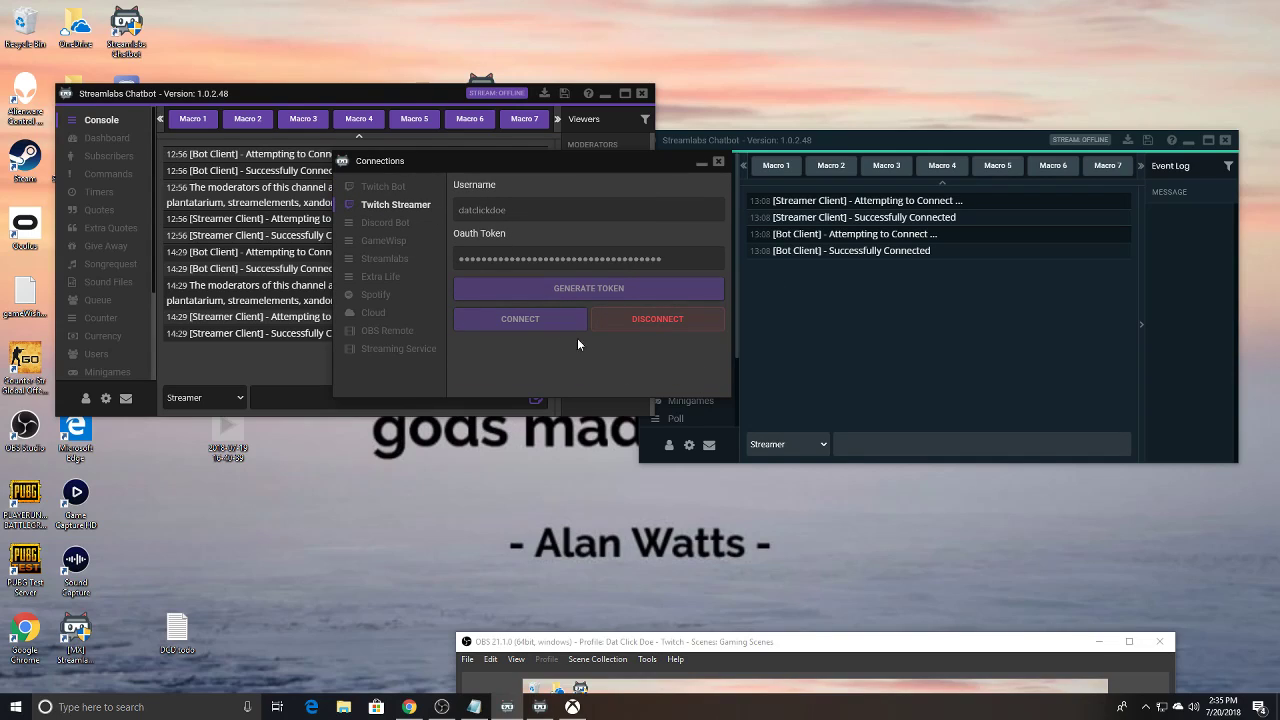
Move the Connections dialog off the console and viewers list, ending on Twitch Streamer.
drag(498, 166, 349, 176)
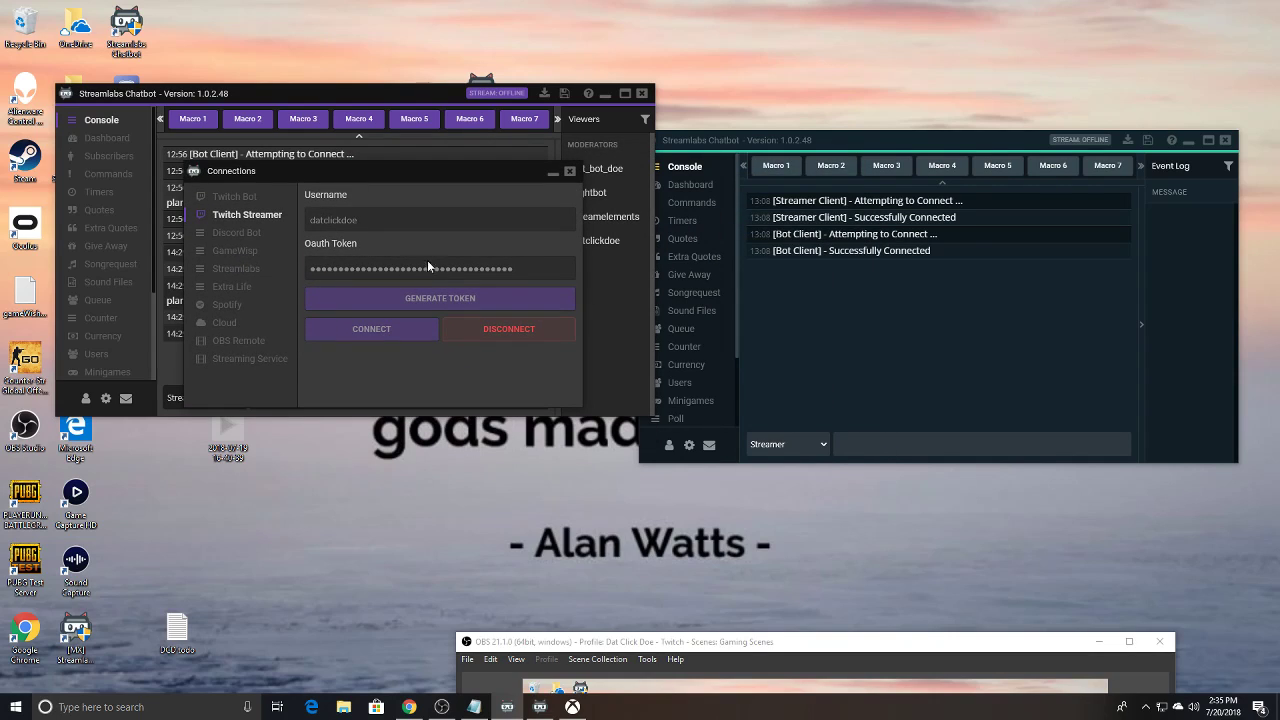
click(240, 196)
click(262, 214)
drag(336, 177, 614, 192)
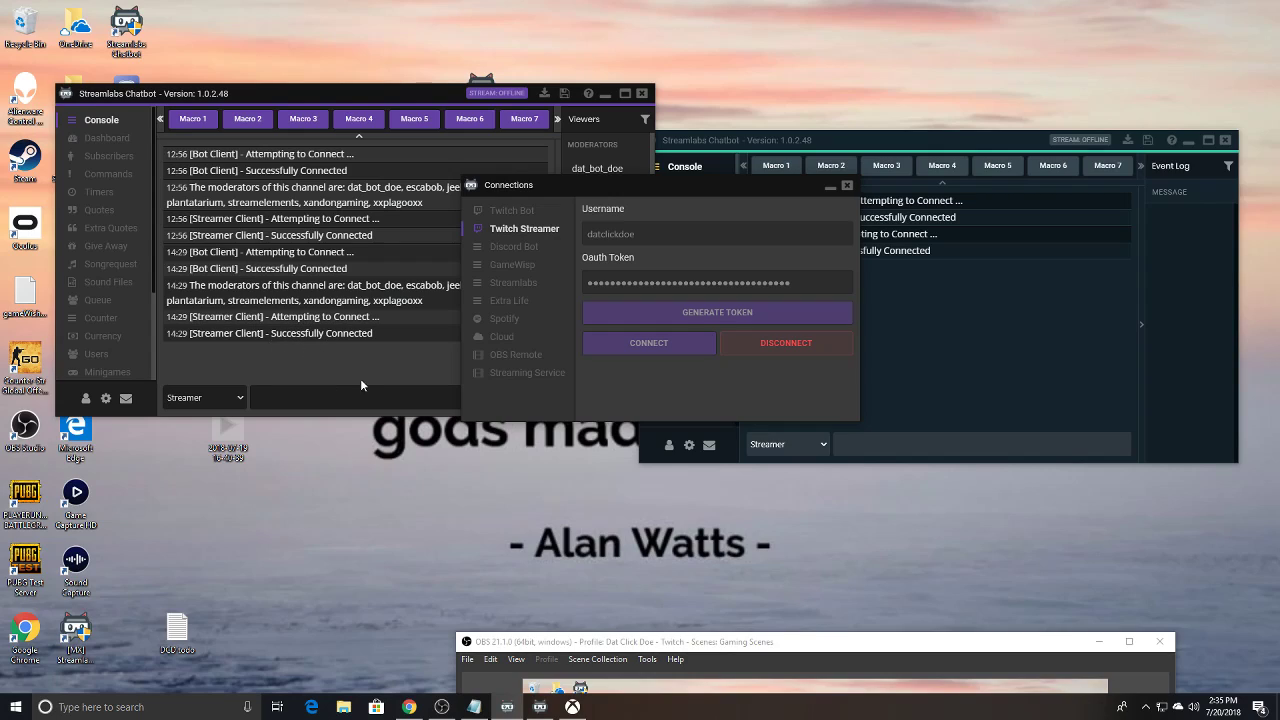
drag(680, 186, 852, 318)
Send the chat message 'test' from the console, then bring the browser forward.
click(405, 397)
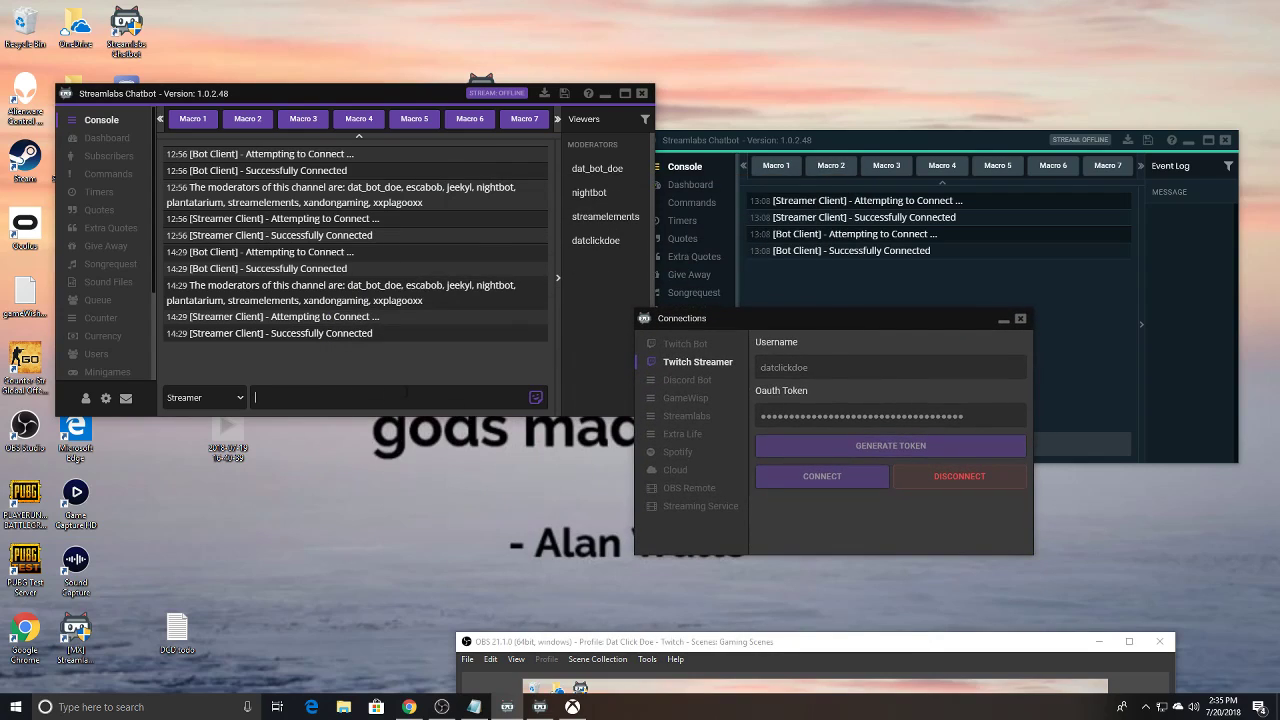
text(test)
key(Return)
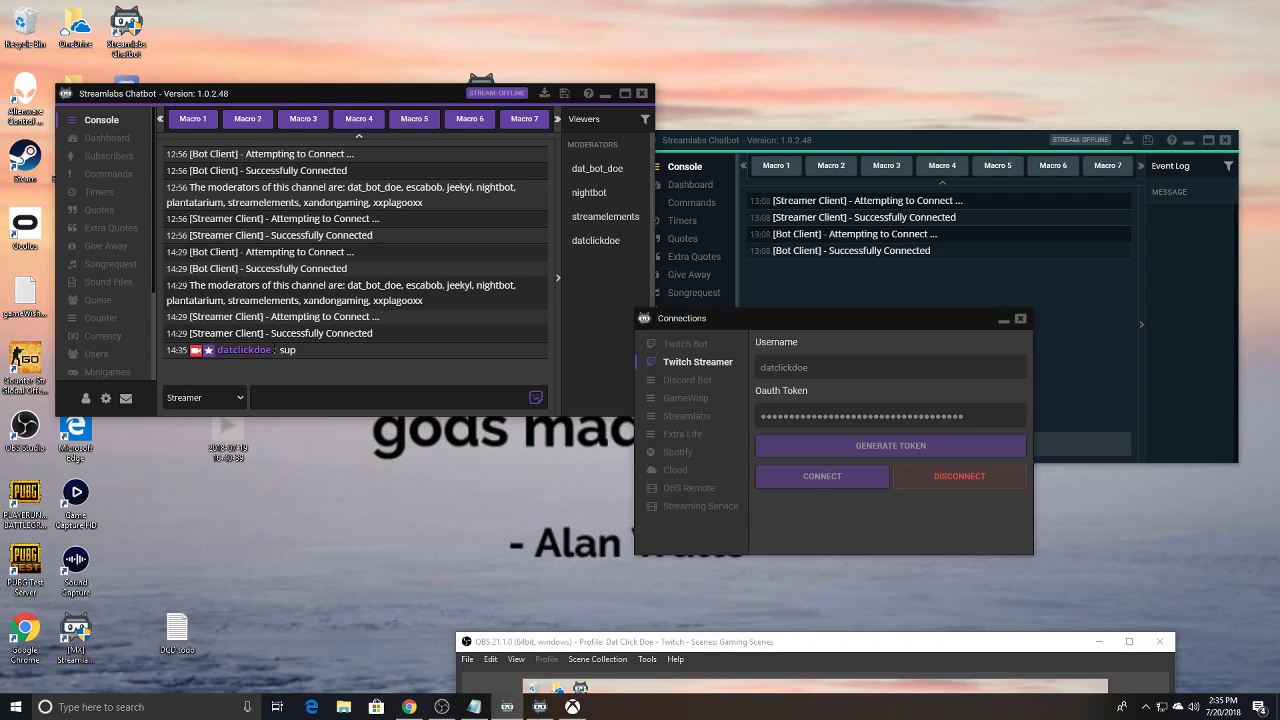
click(409, 707)
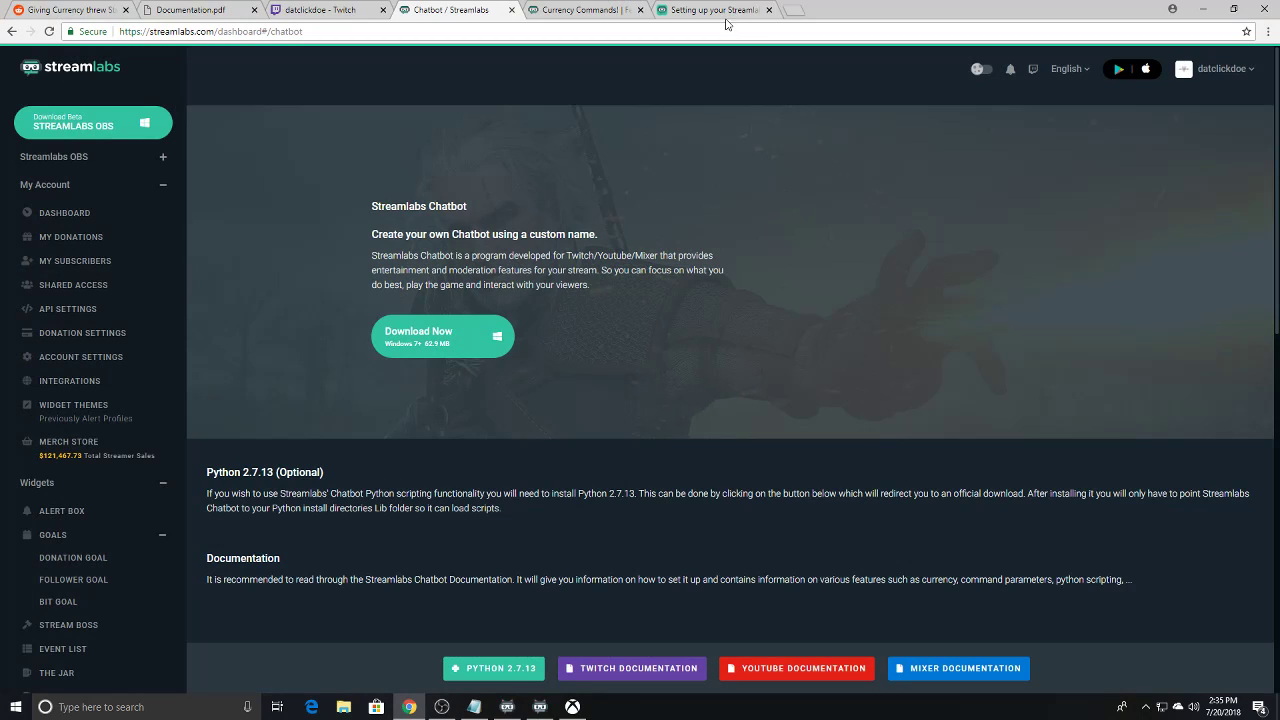
View the channel's Twitch chat with the ad paused, then restore Chrome and return to the Chatbot.
click(793, 10)
click(320, 10)
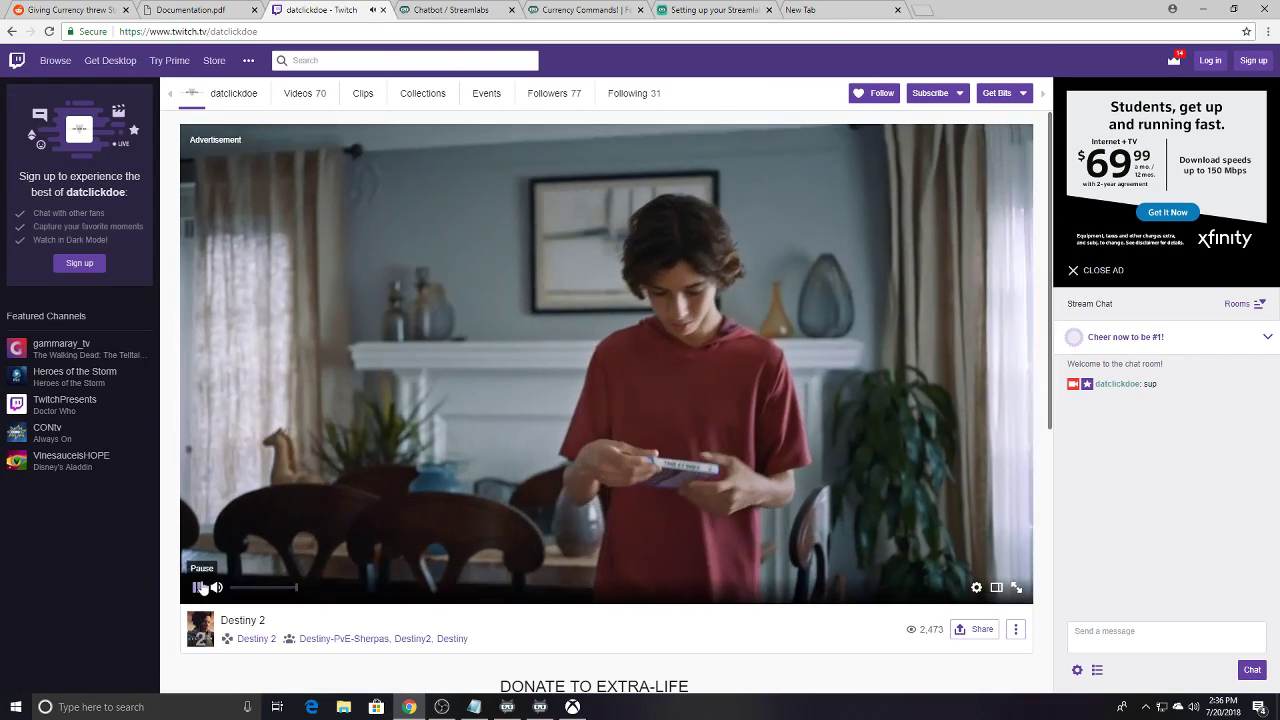
click(201, 588)
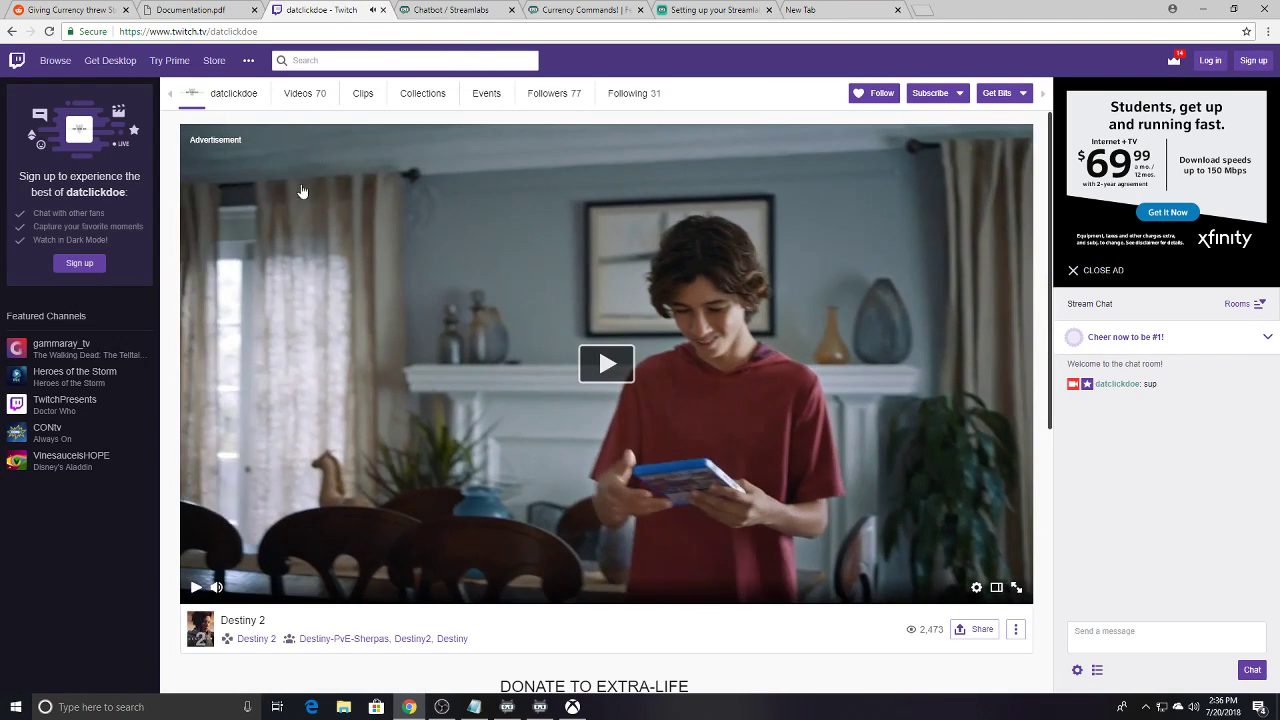
double_click(1046, 13)
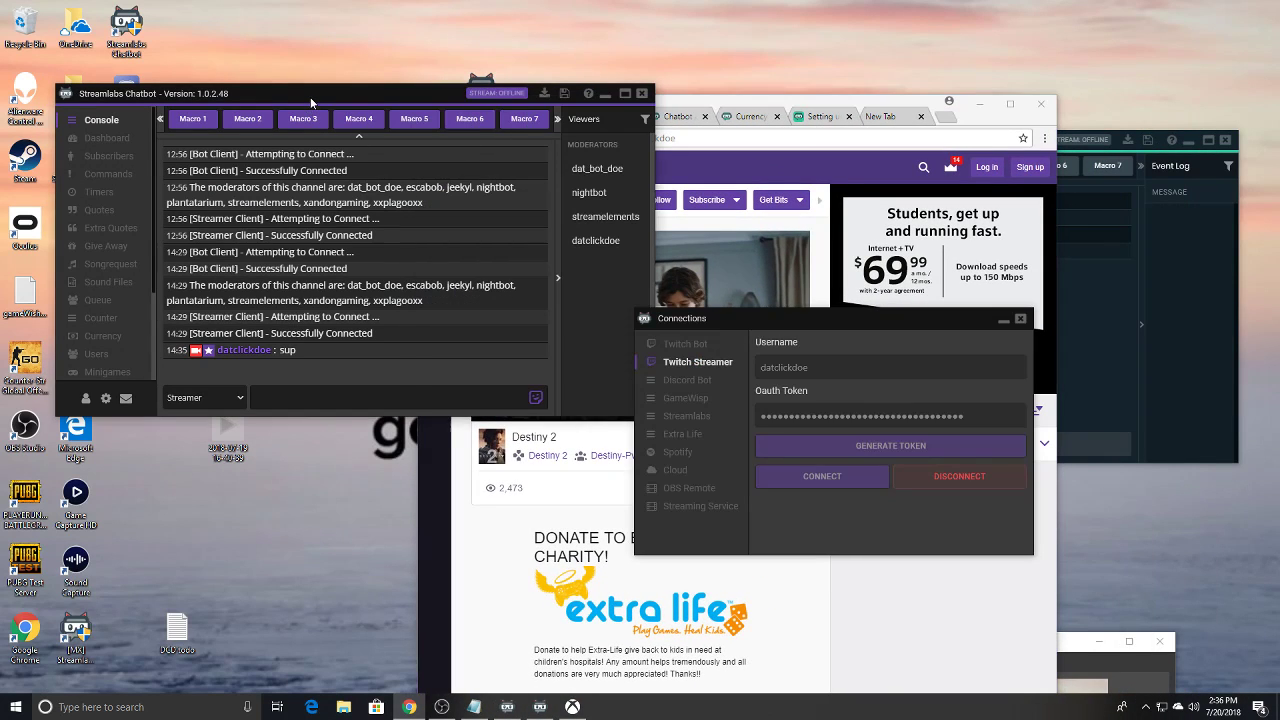
click(310, 95)
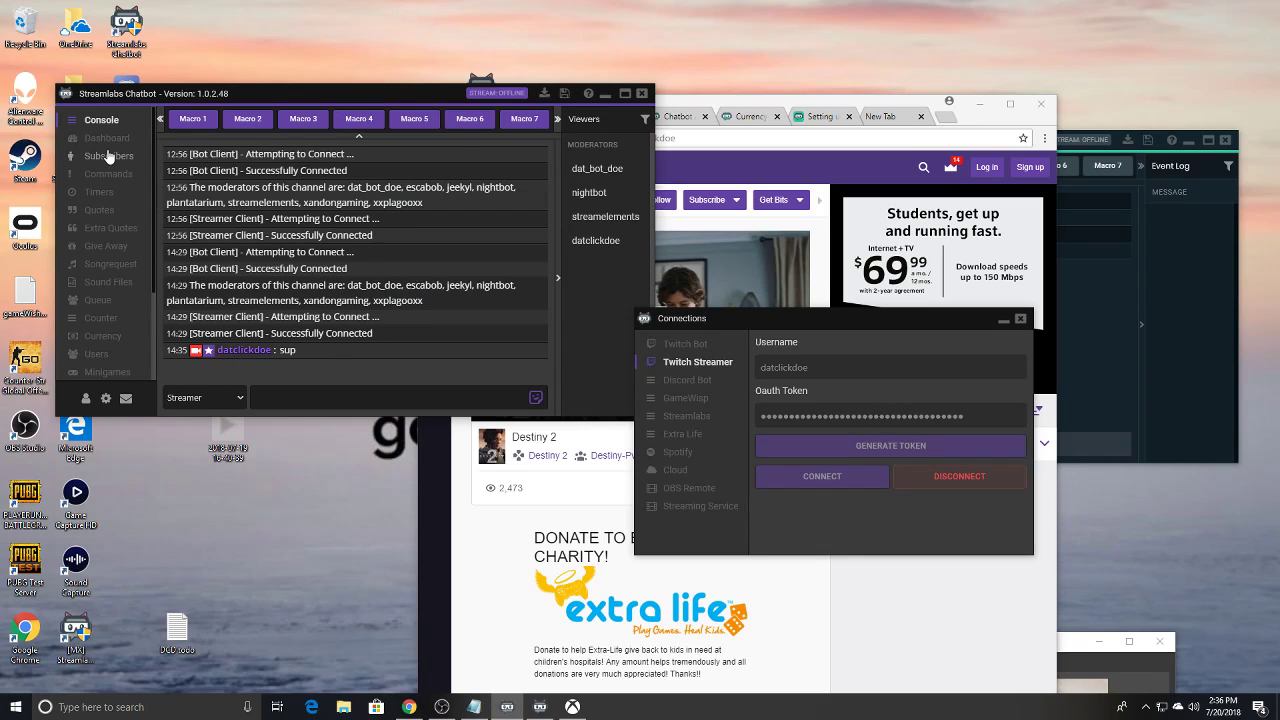
Reopen Connections, view Twitch Bot then Twitch Streamer, and minimize the browser.
click(85, 398)
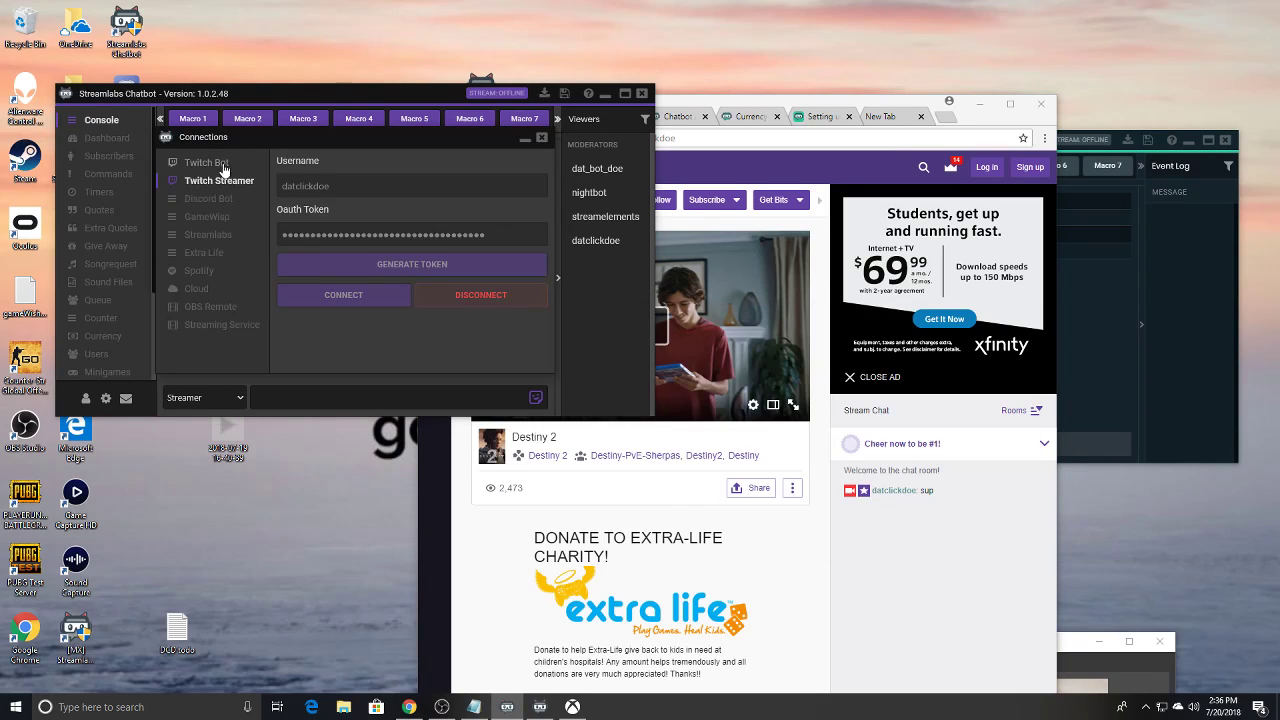
click(220, 164)
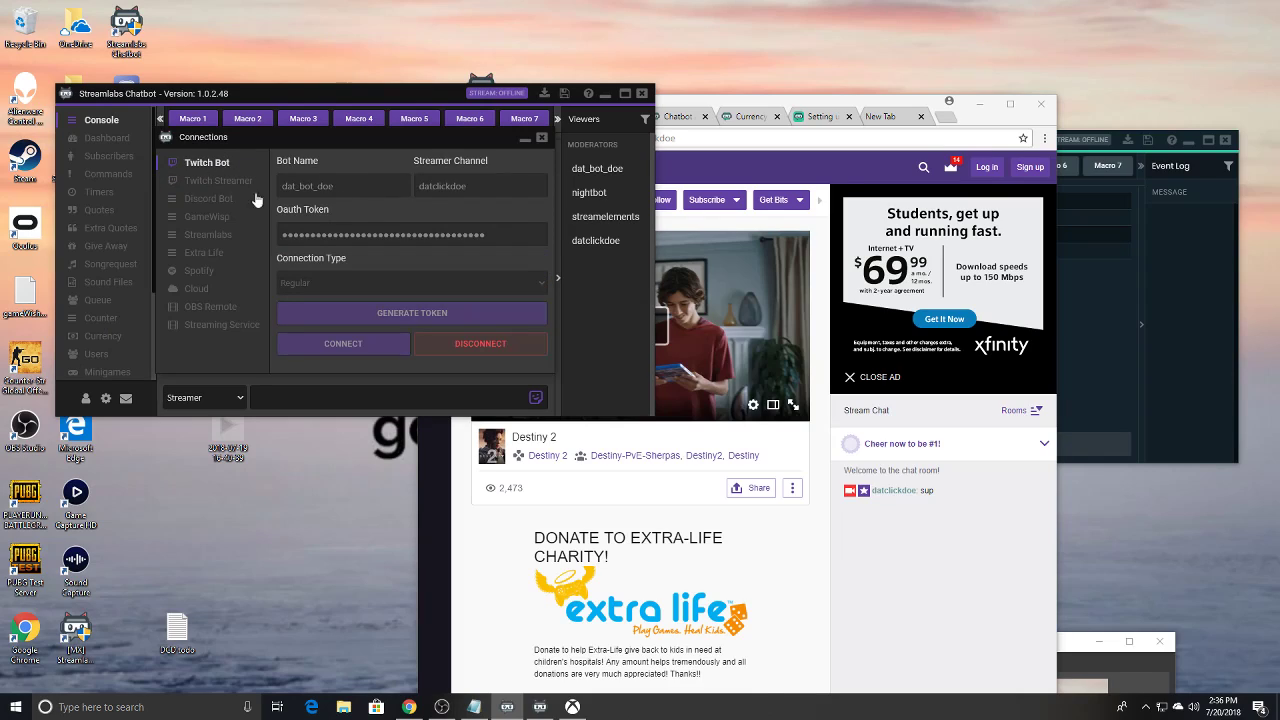
click(219, 181)
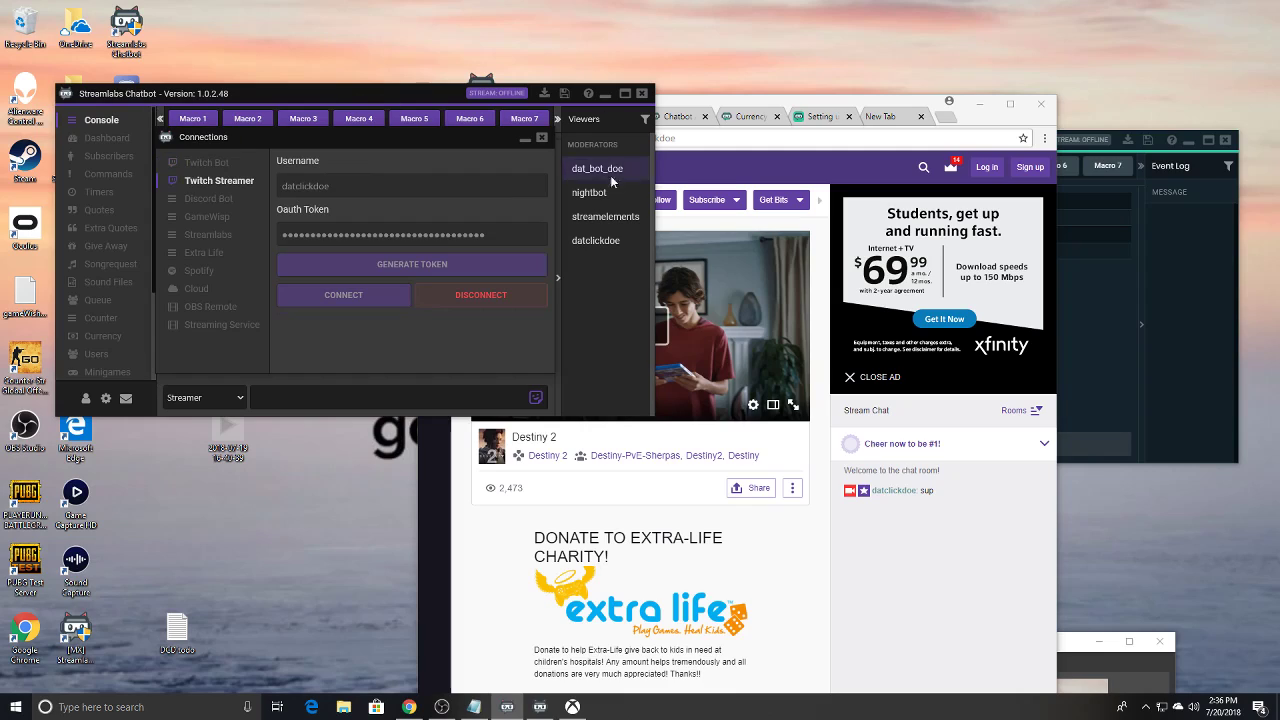
click(946, 522)
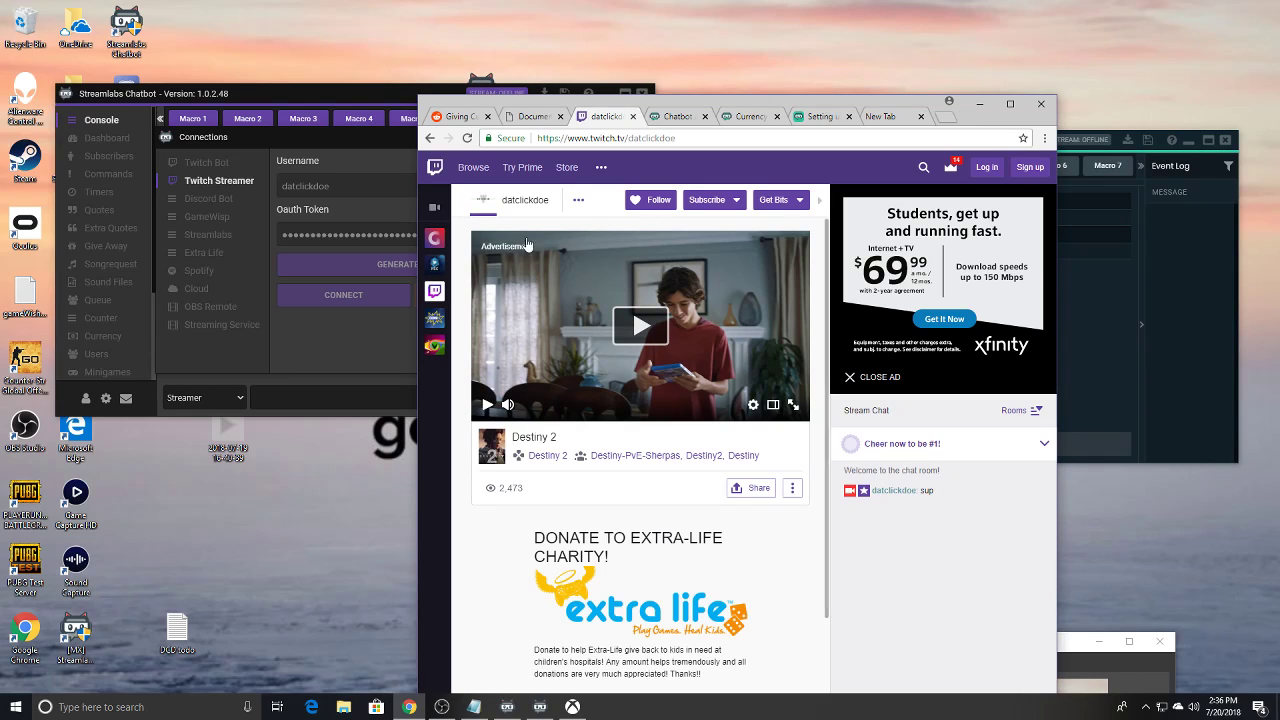
click(978, 105)
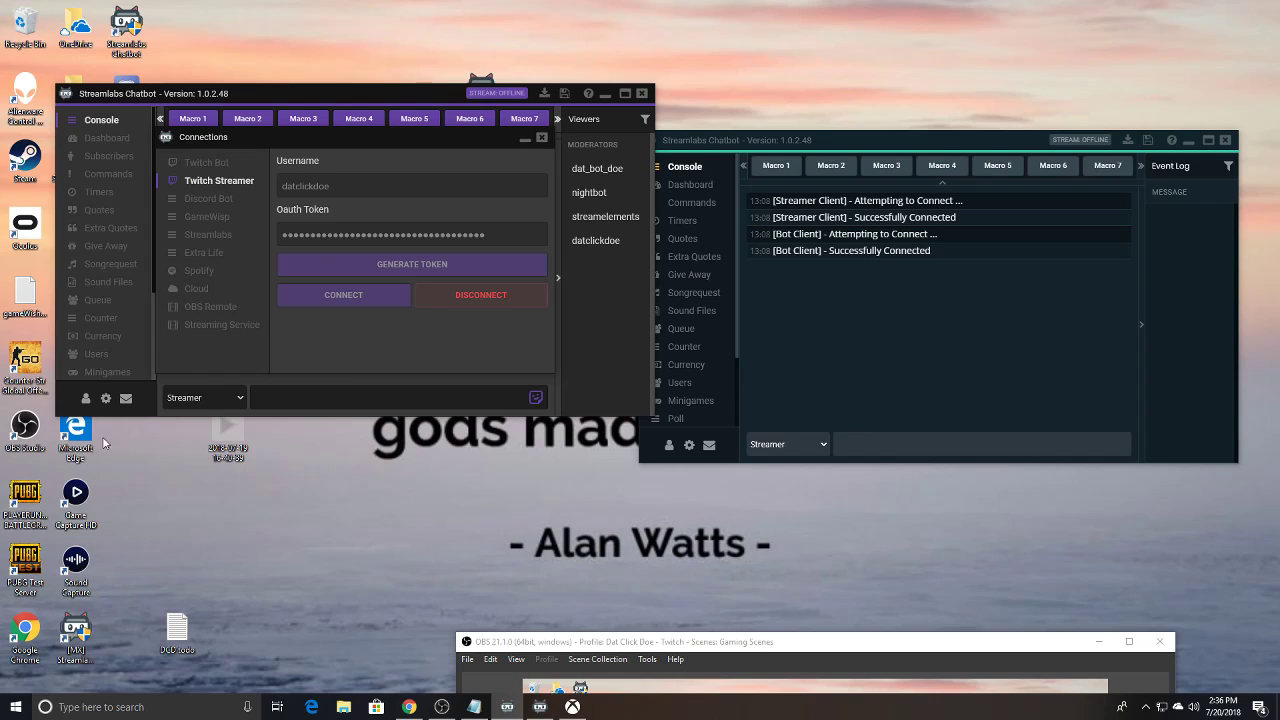
Close Connections and cycle through Subscribers, Commands, Timers and Quotes back to Console.
click(541, 137)
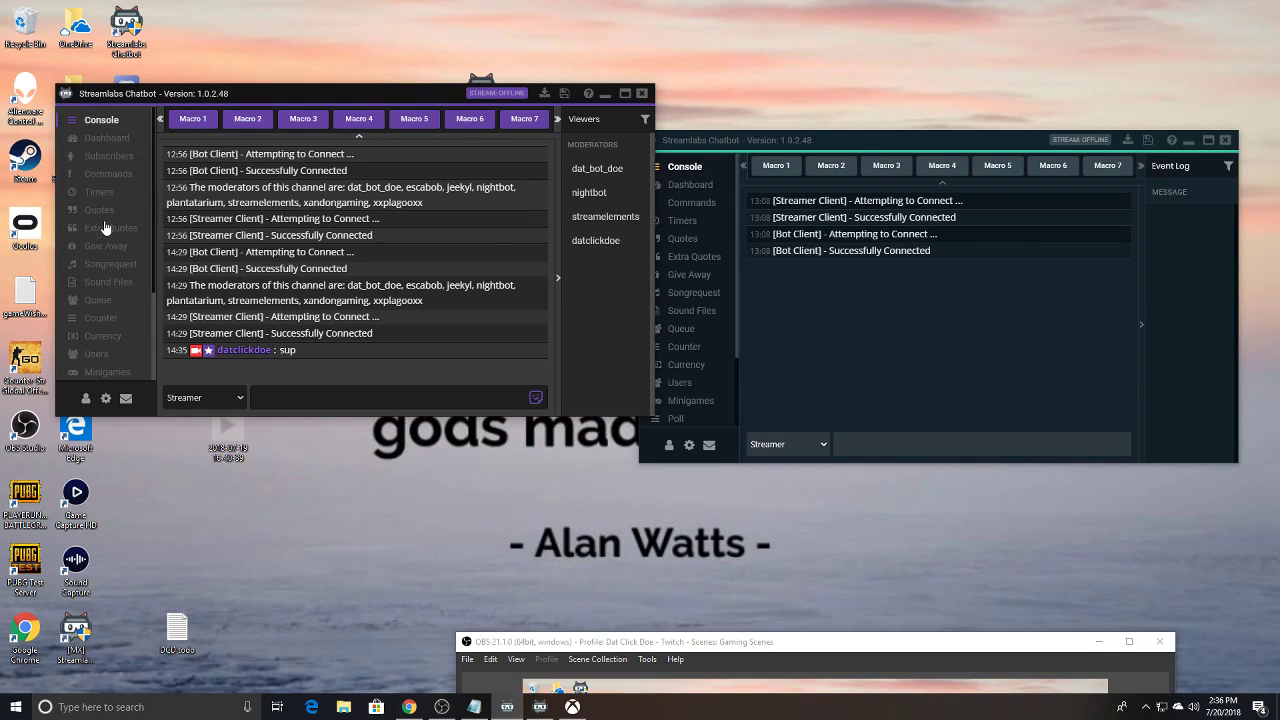
click(106, 157)
click(104, 174)
click(104, 193)
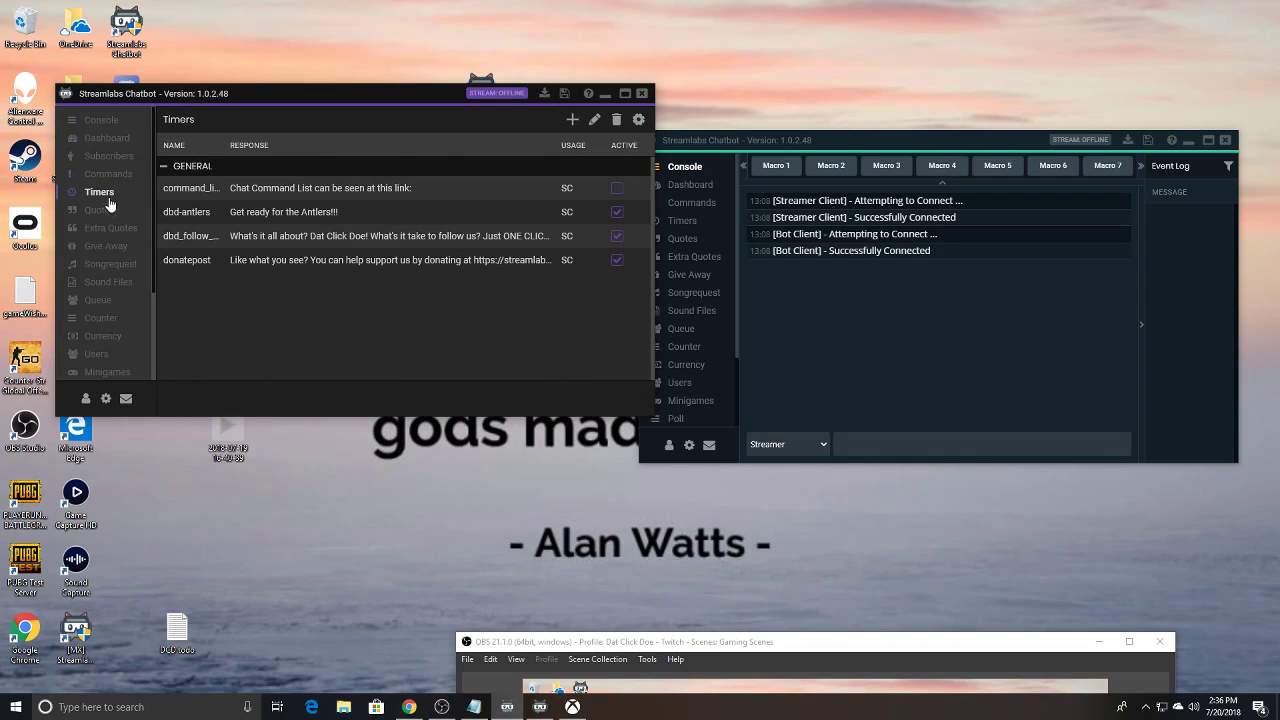
click(99, 210)
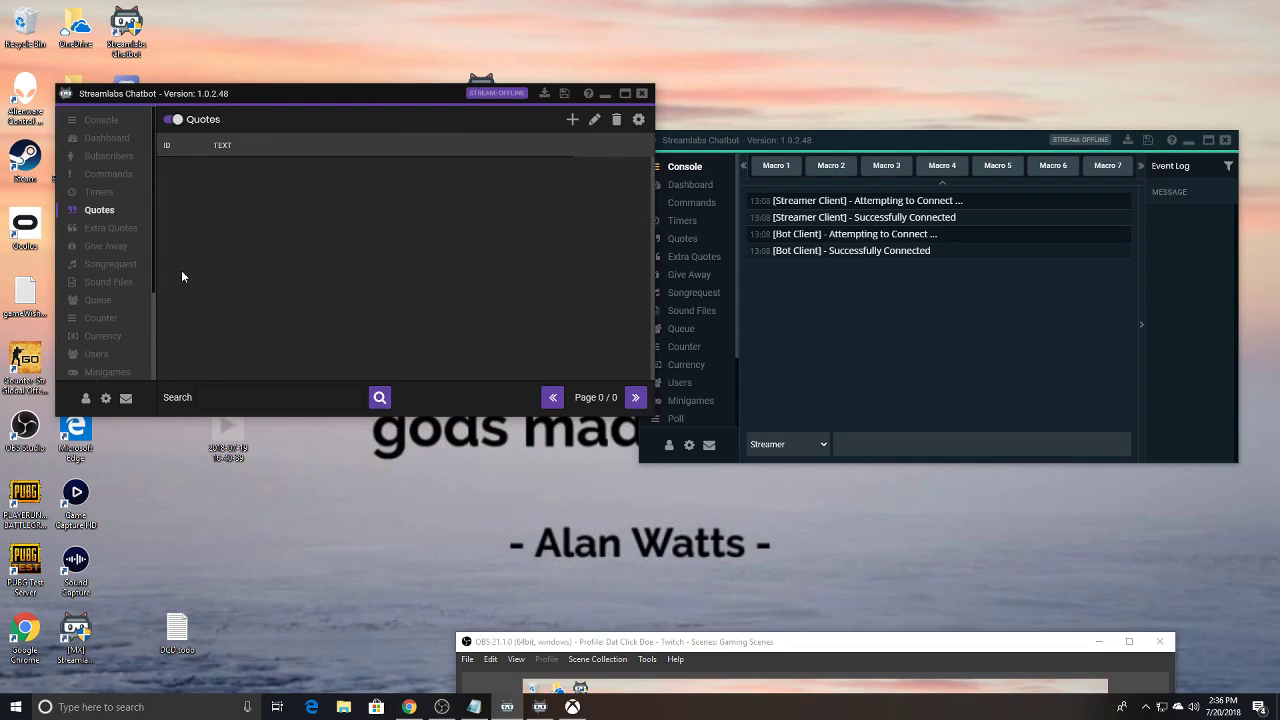
click(112, 124)
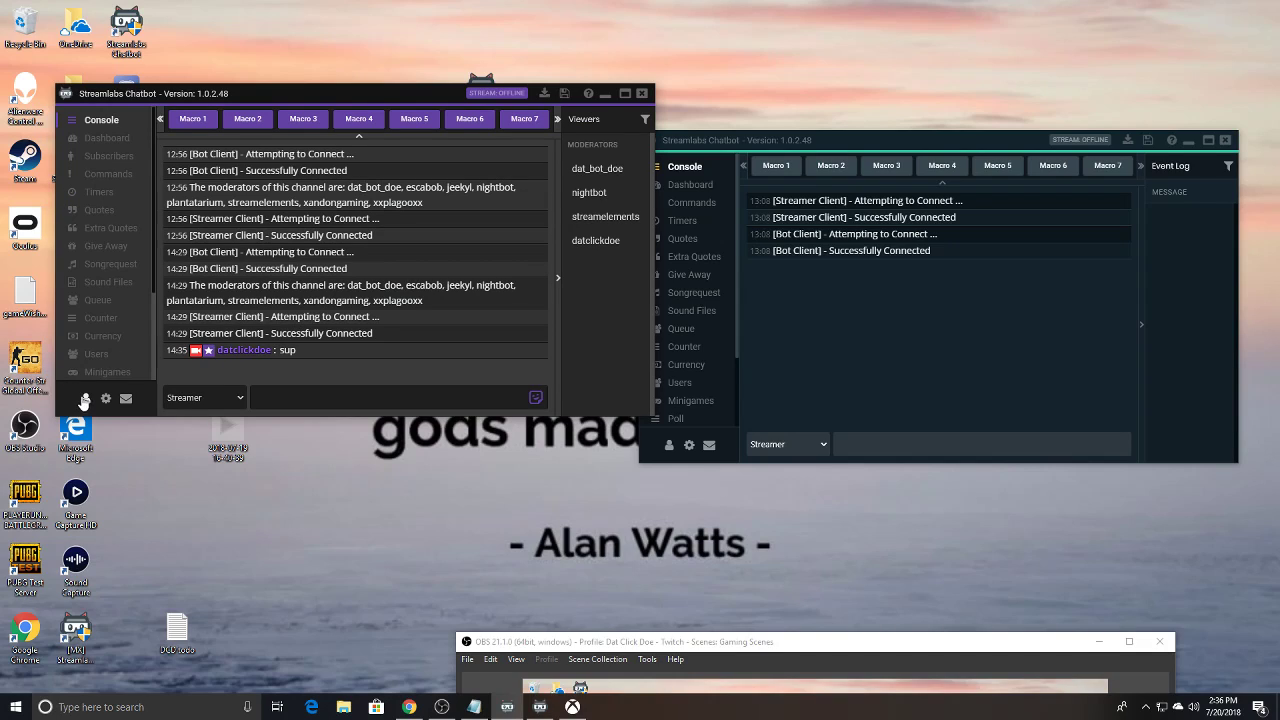
Line up the two chatbot windows side by side and move OBS down.
drag(1013, 132, 1050, 142)
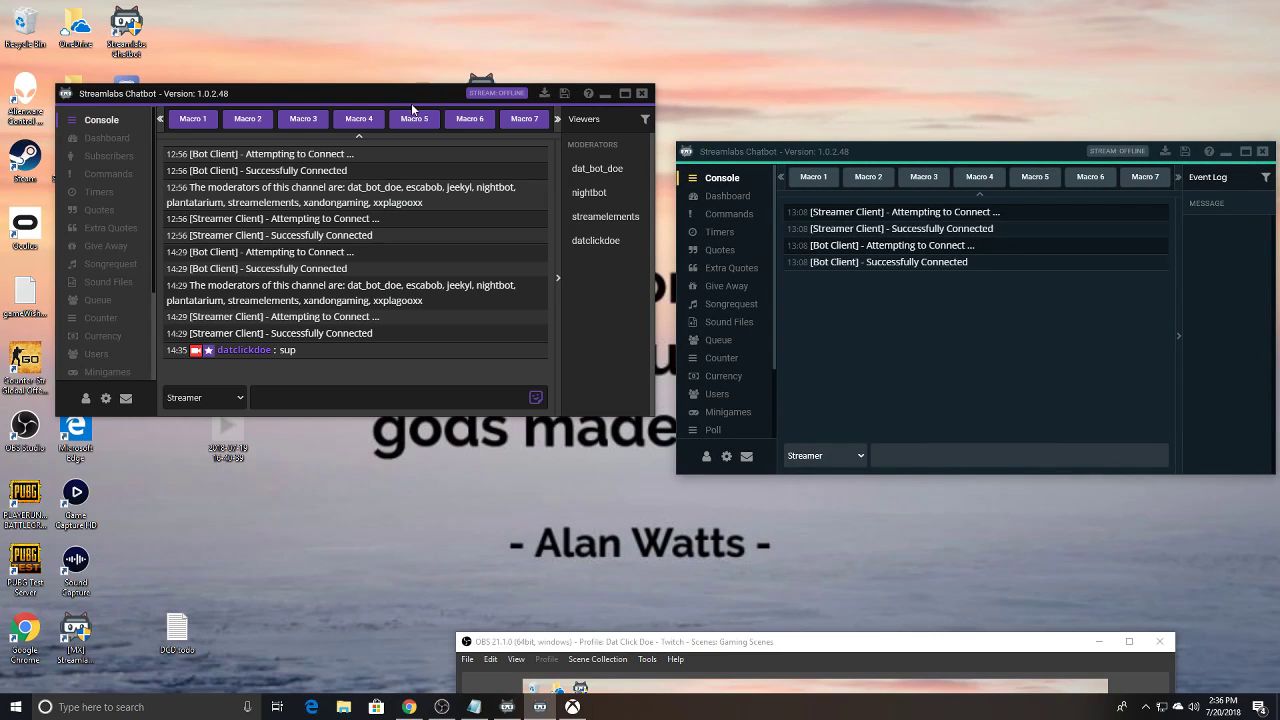
drag(420, 96, 437, 154)
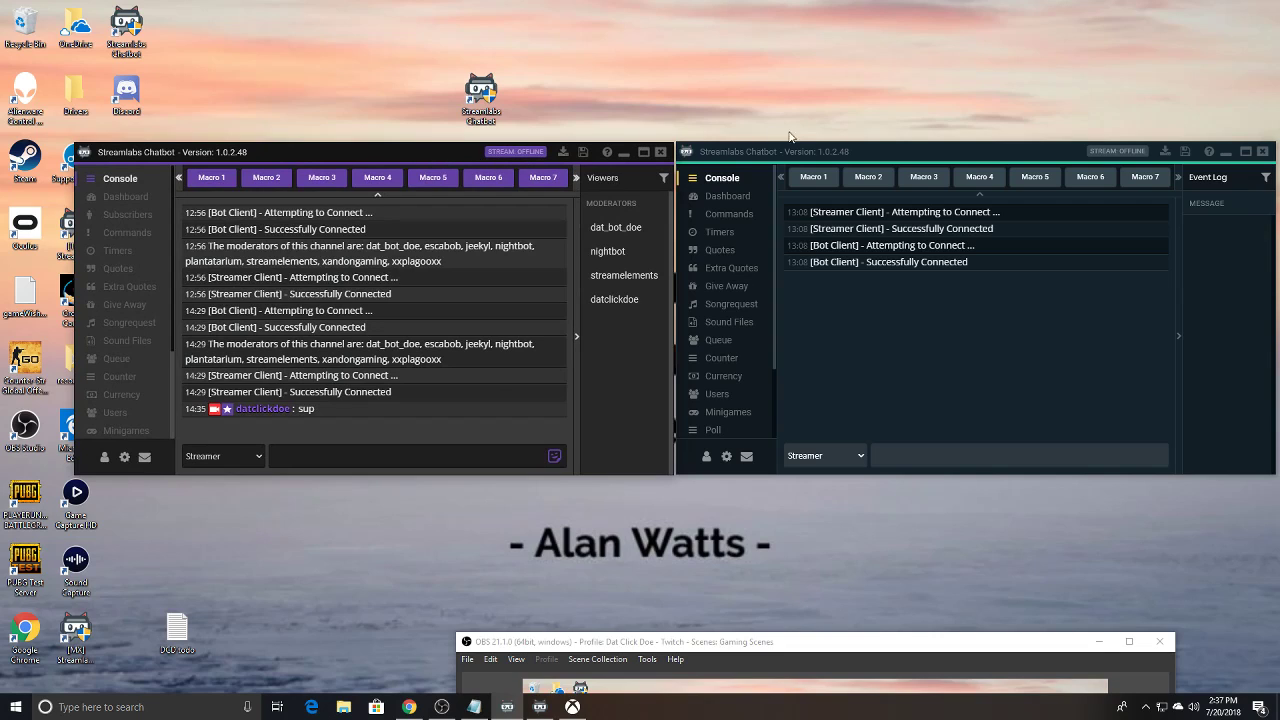
mouse_move(426, 156)
mouse_down()
mouse_move(415, 172)
mouse_move(407, 155)
mouse_up()
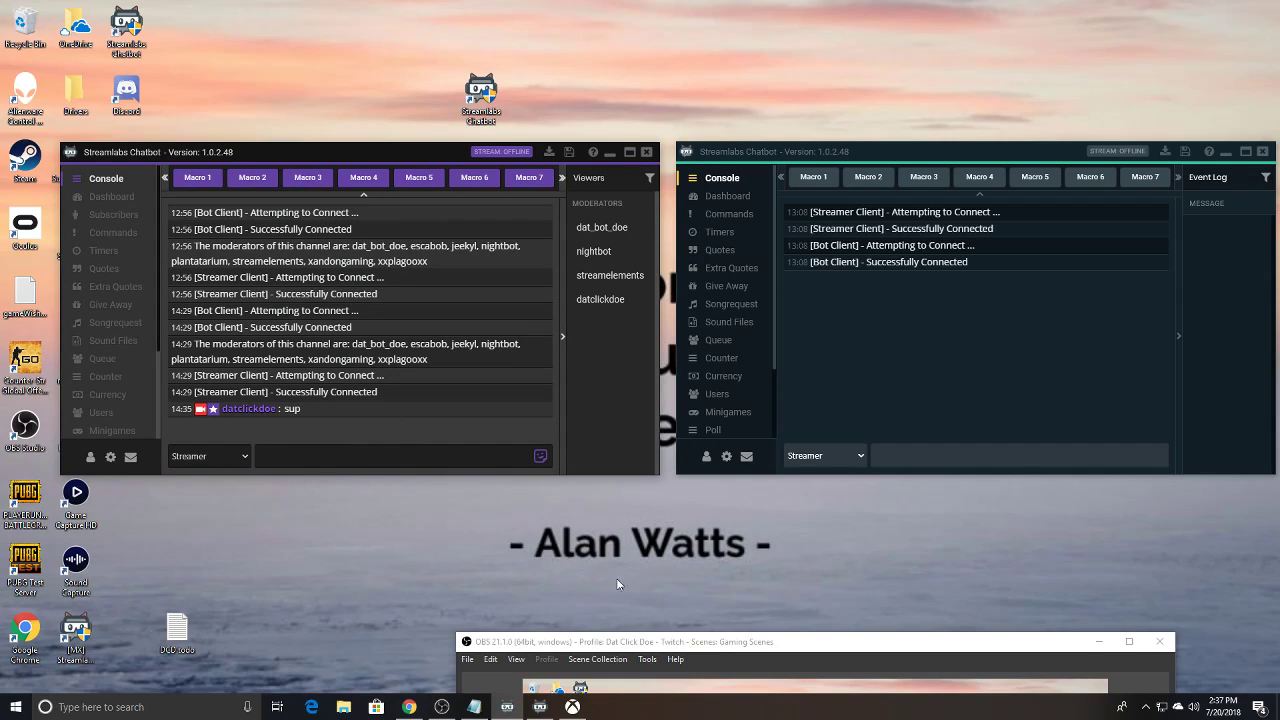
drag(752, 652, 765, 692)
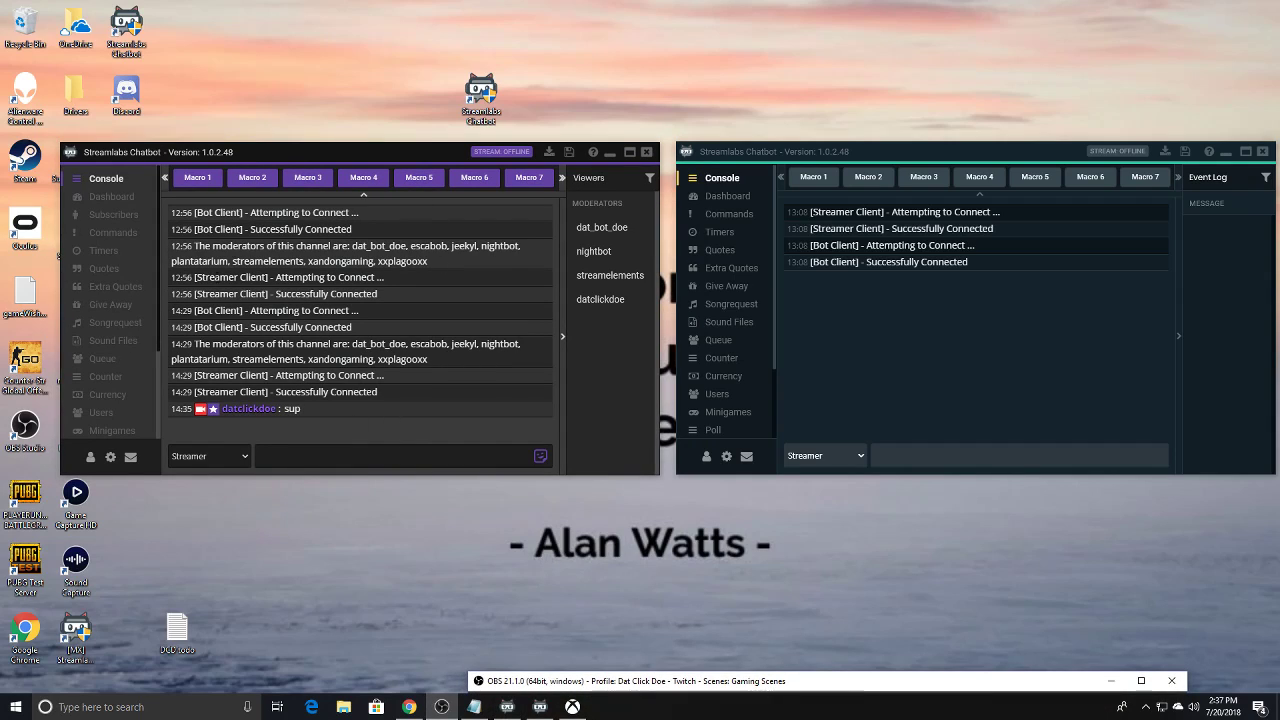
Open Connections on the streaming service settings and move the dialog and window aside.
click(90, 457)
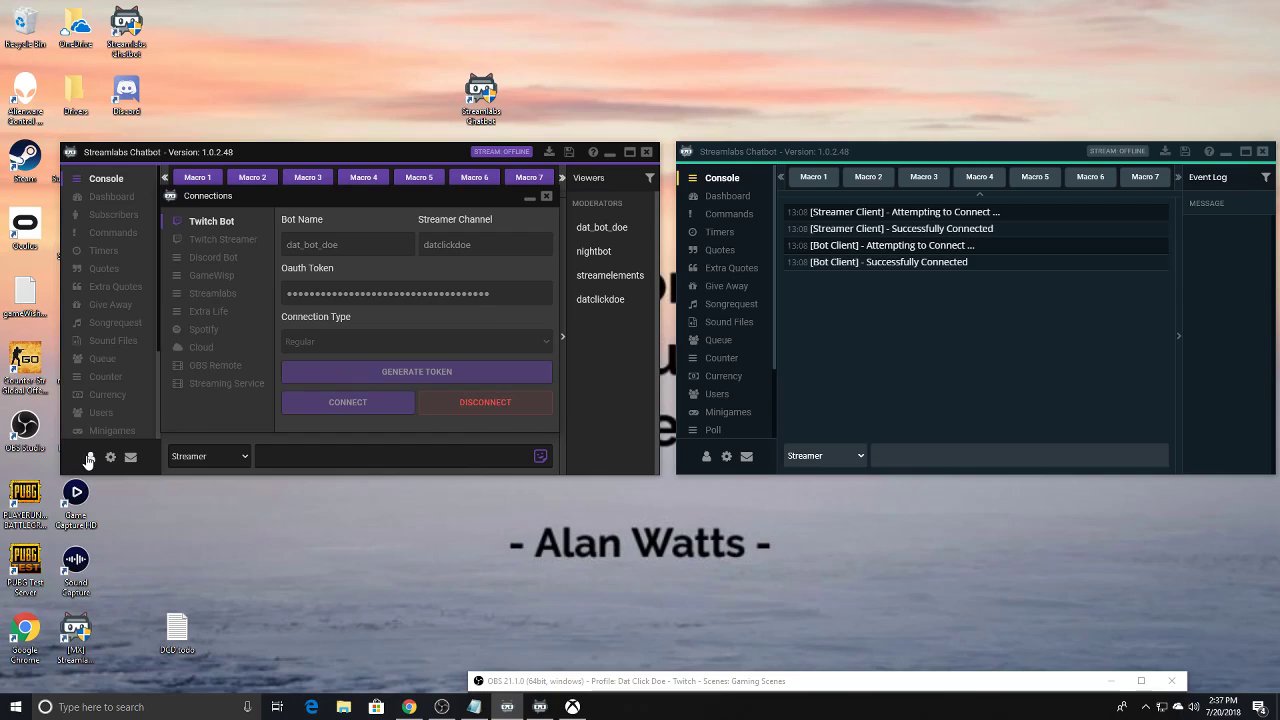
click(233, 385)
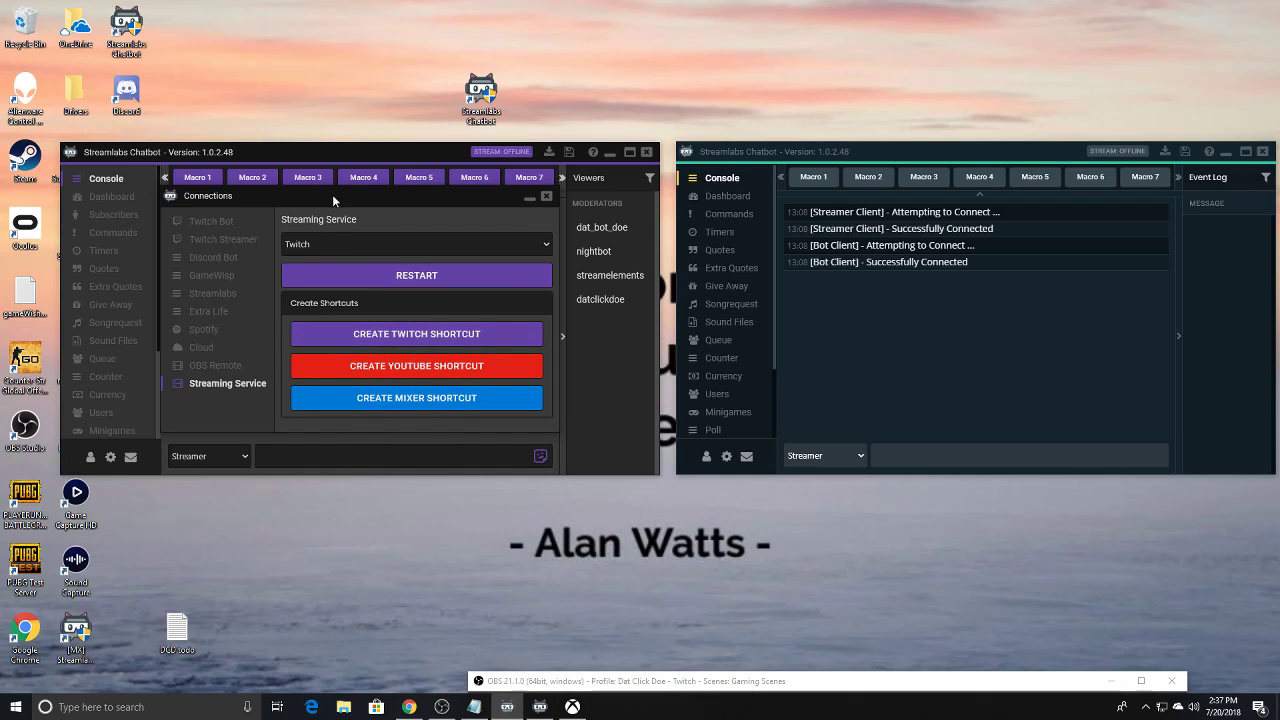
drag(335, 201, 654, 191)
drag(353, 150, 591, 117)
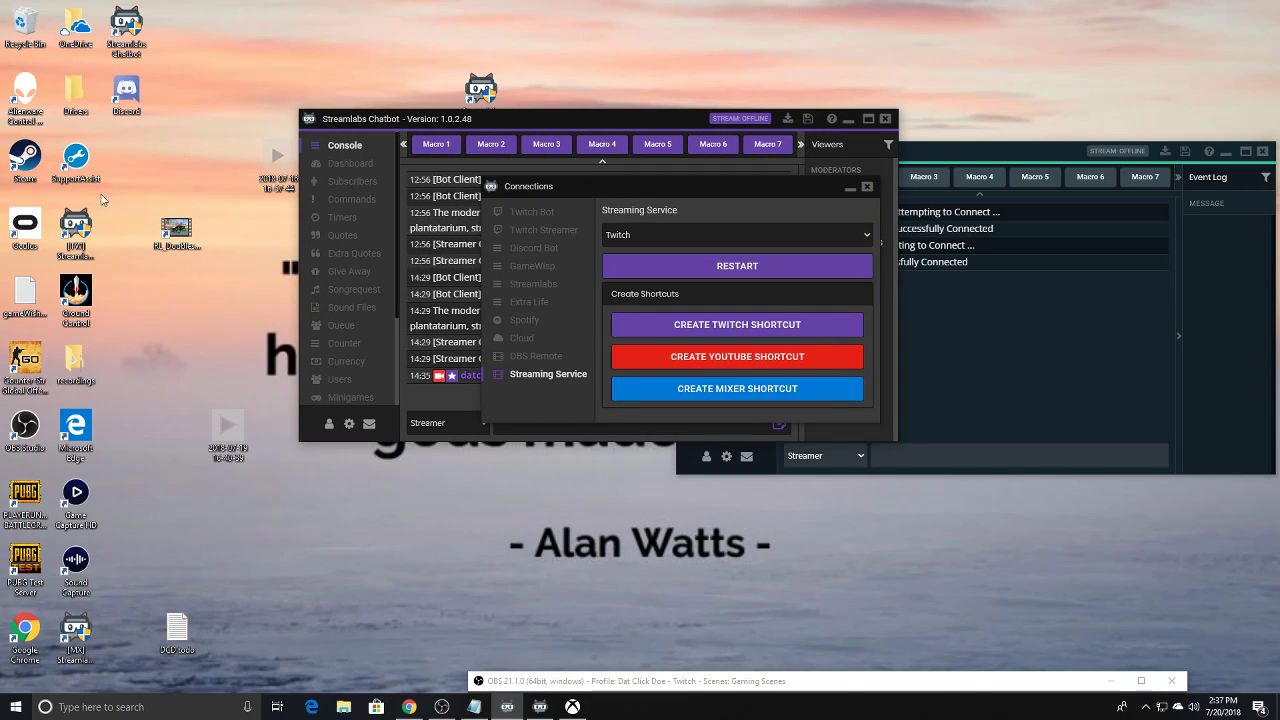
Return the chatbot shortcut to the icon column, close Connections, and place the window on the left half.
drag(78, 228, 428, 580)
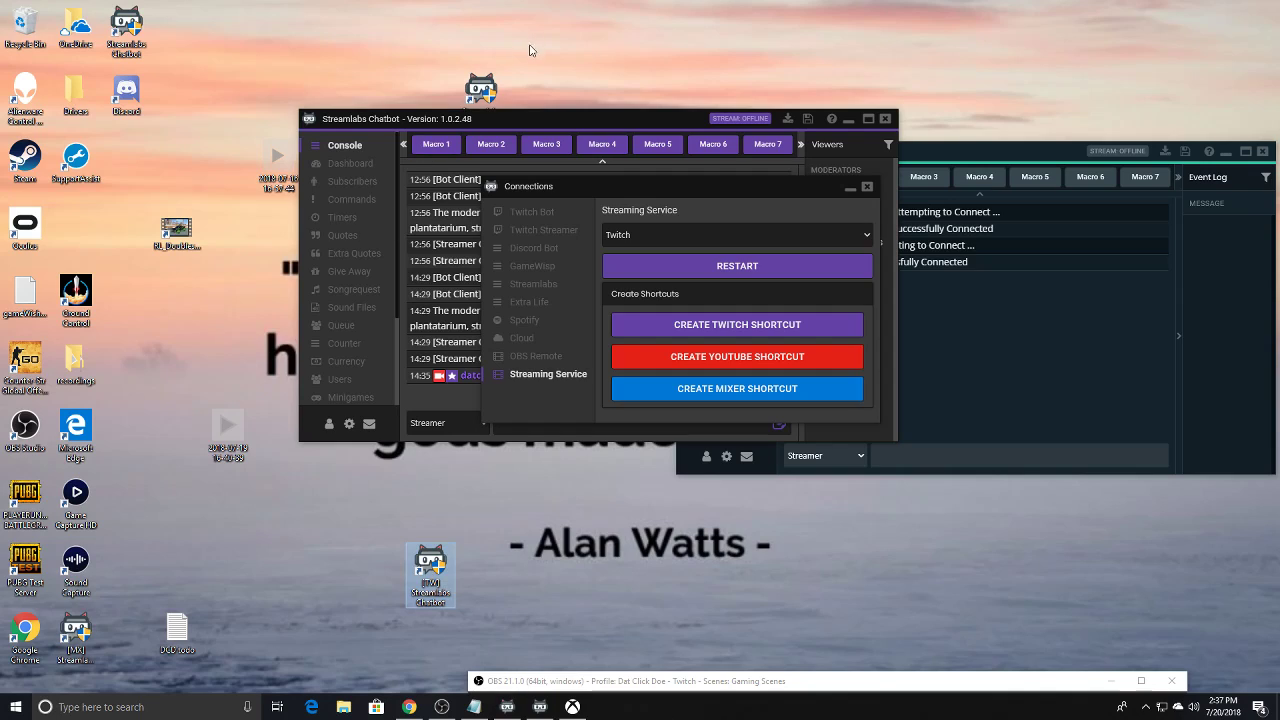
drag(436, 577, 74, 230)
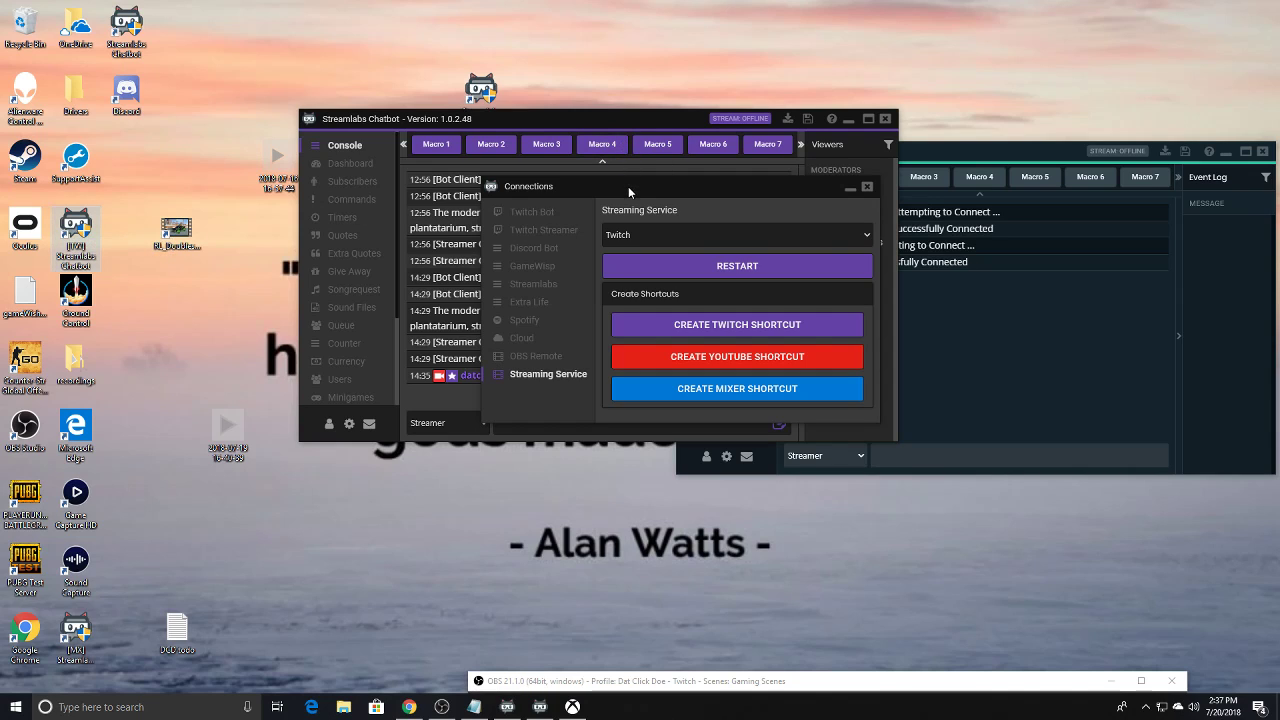
click(785, 202)
drag(658, 116, 420, 149)
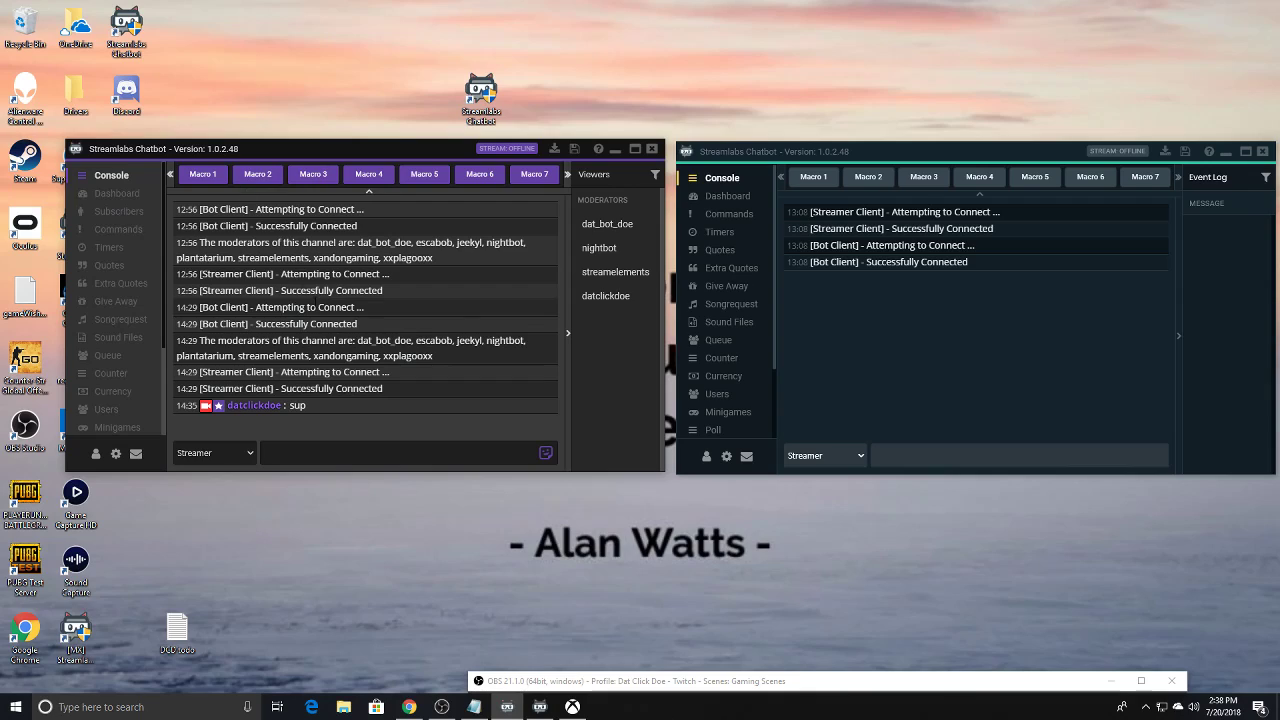
Review the Dashboard's title and community tags (destiny2, destiny), then show the 4-sub Subscribers list.
click(117, 194)
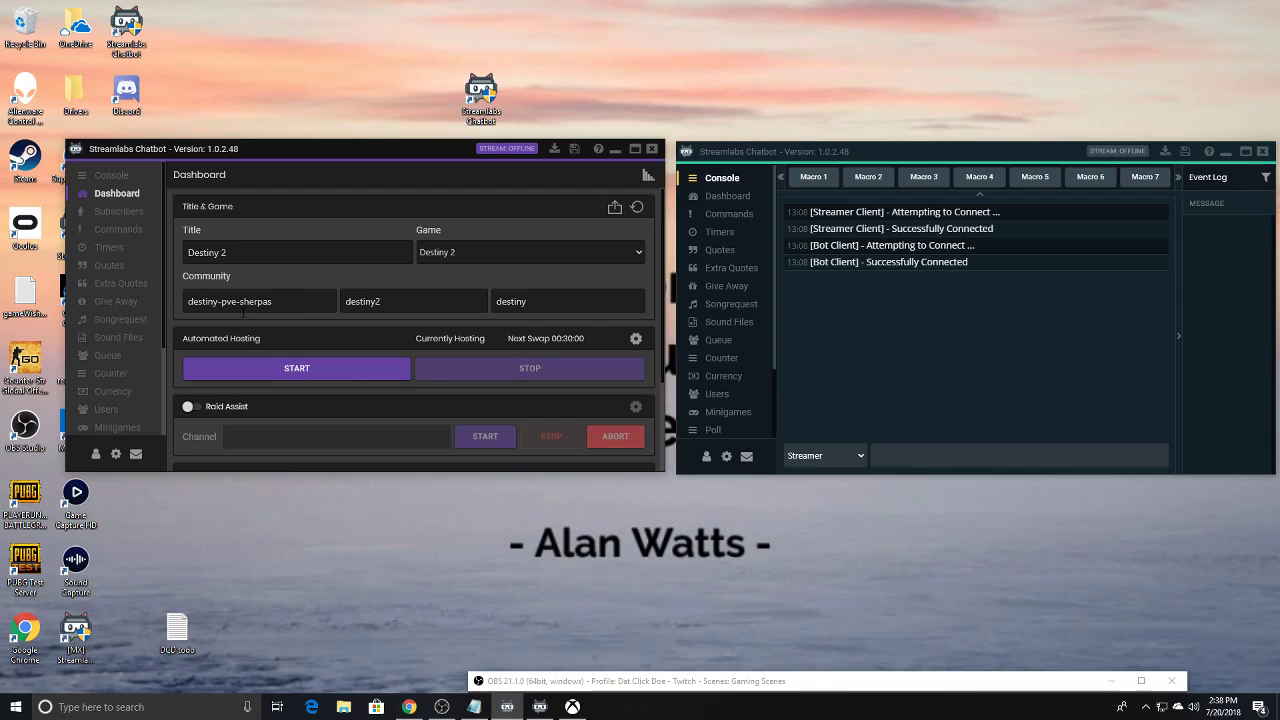
double_click(350, 301)
click(498, 301)
scroll(450, 322, down, 1)
scroll(460, 324, up, 1)
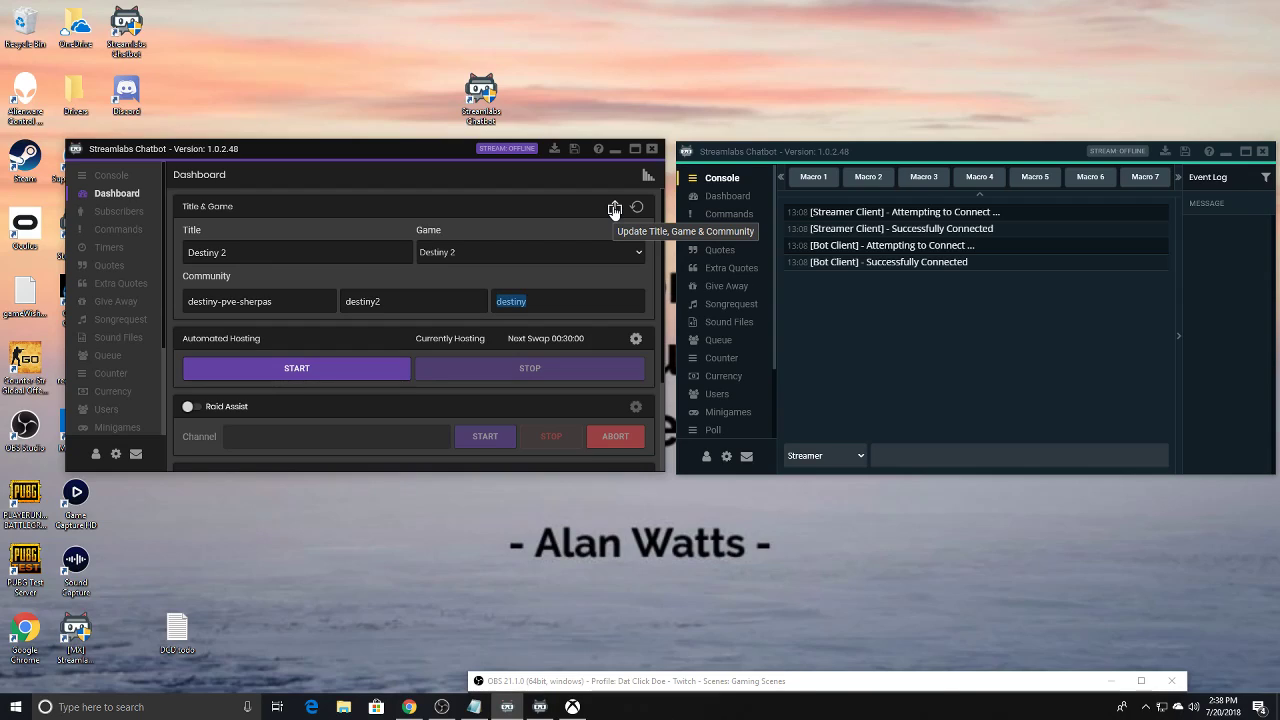
scroll(495, 304, down, 3)
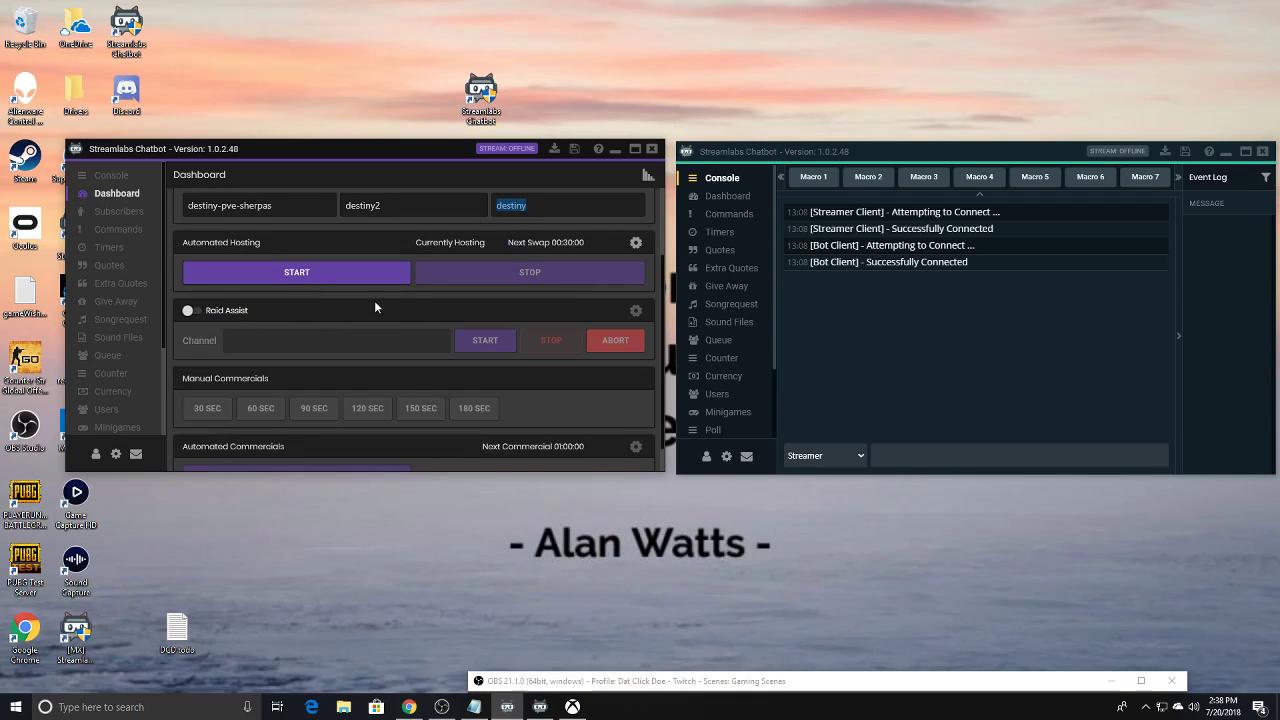
scroll(418, 304, down, 1)
scroll(350, 335, up, 4)
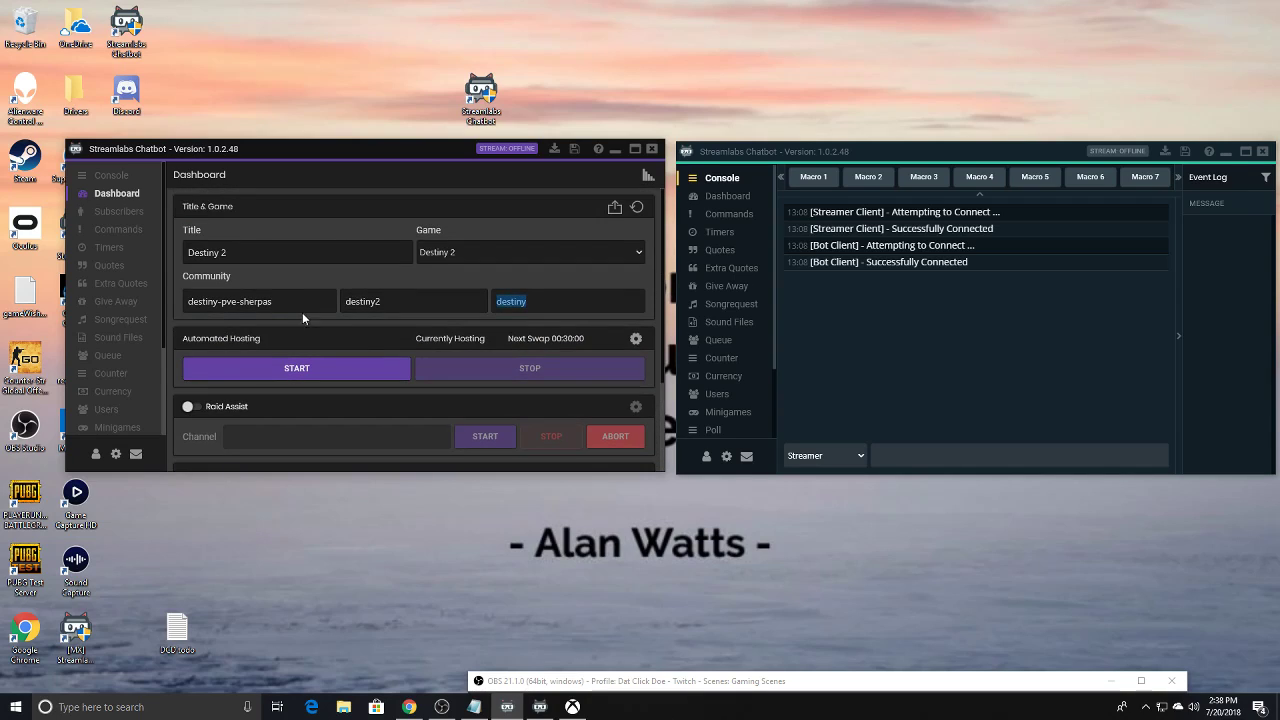
click(138, 215)
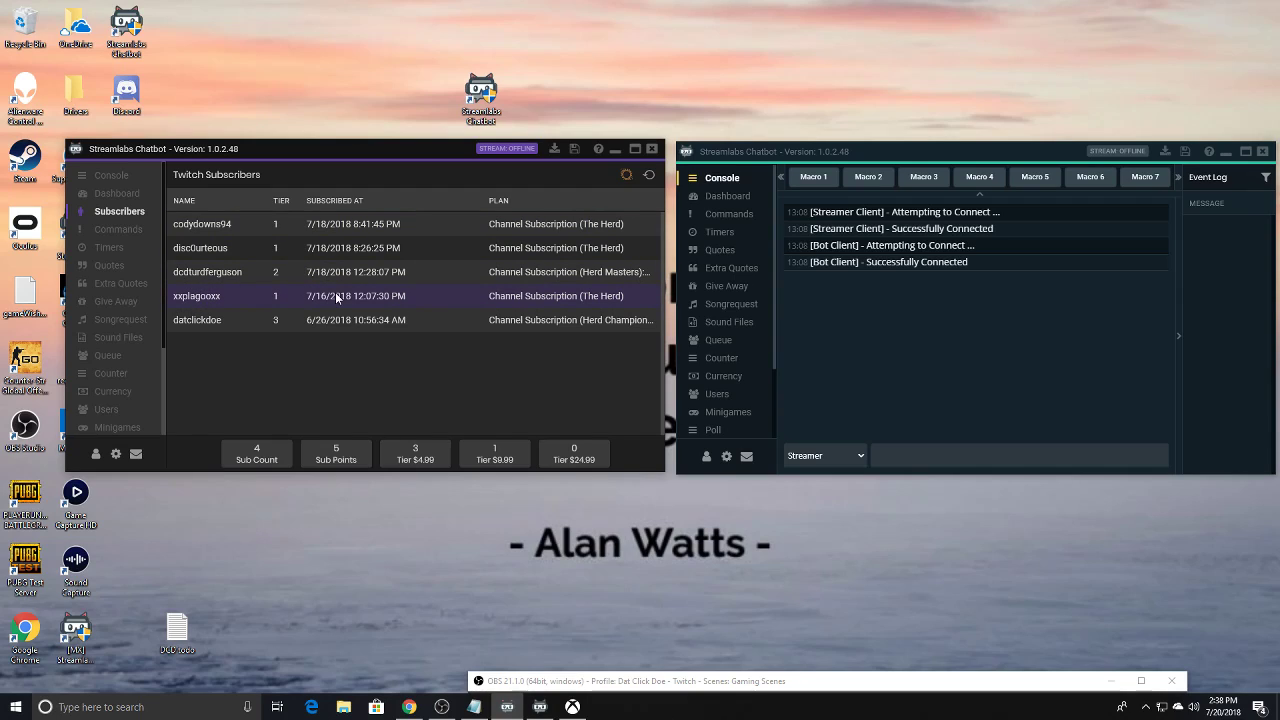
Show the Twitch bot's Timers list with its four timers, and nudge the Mixer bot window slightly.
click(116, 229)
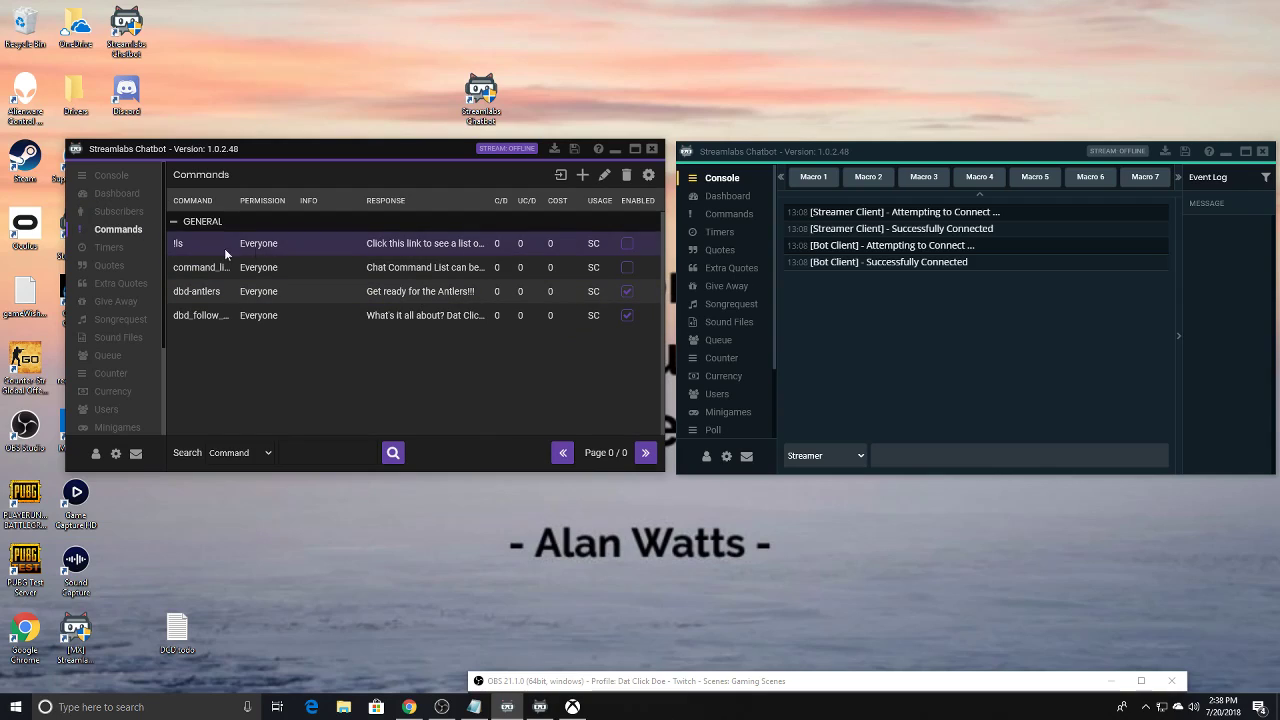
click(110, 248)
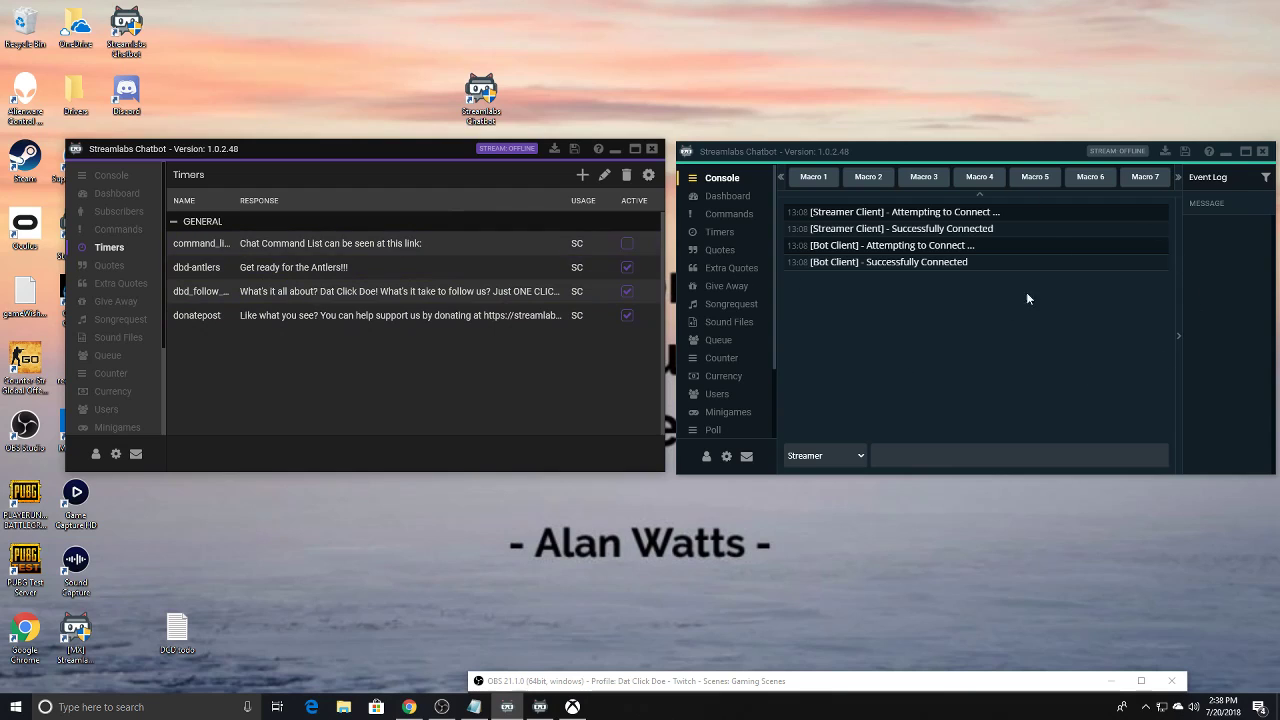
mouse_move(907, 154)
mouse_down()
mouse_move(711, 134)
mouse_move(745, 97)
mouse_move(925, 131)
mouse_move(924, 150)
mouse_up()
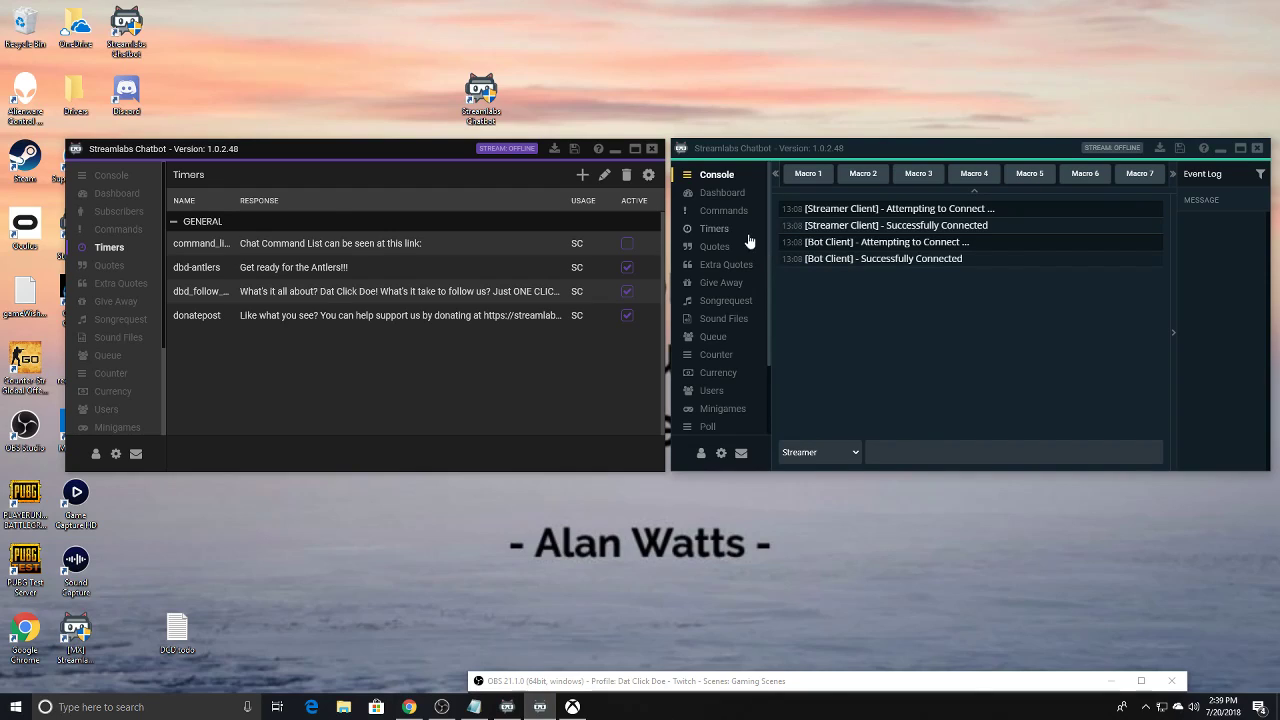
Browse the Counter, Currency, Users, Sound Files, Songrequest and Give Away pages, then return to Console.
scroll(150, 342, down, 1)
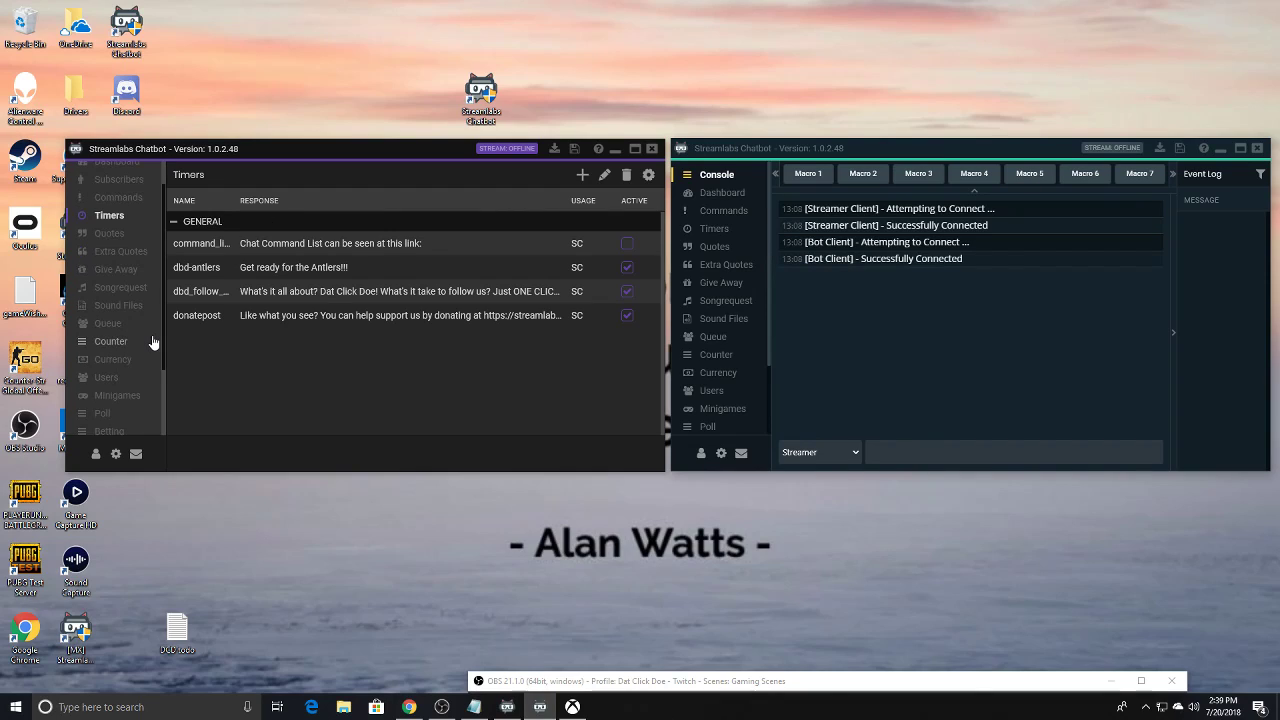
click(120, 343)
click(108, 359)
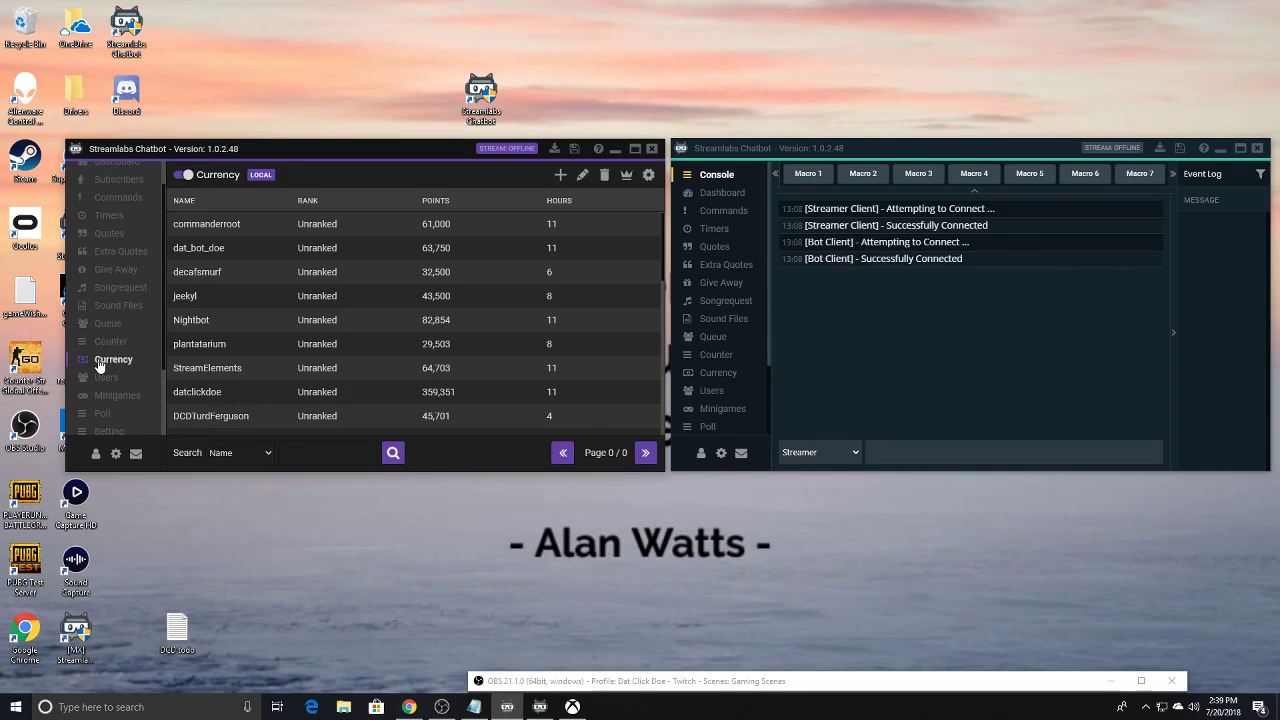
scroll(128, 300, down, 2)
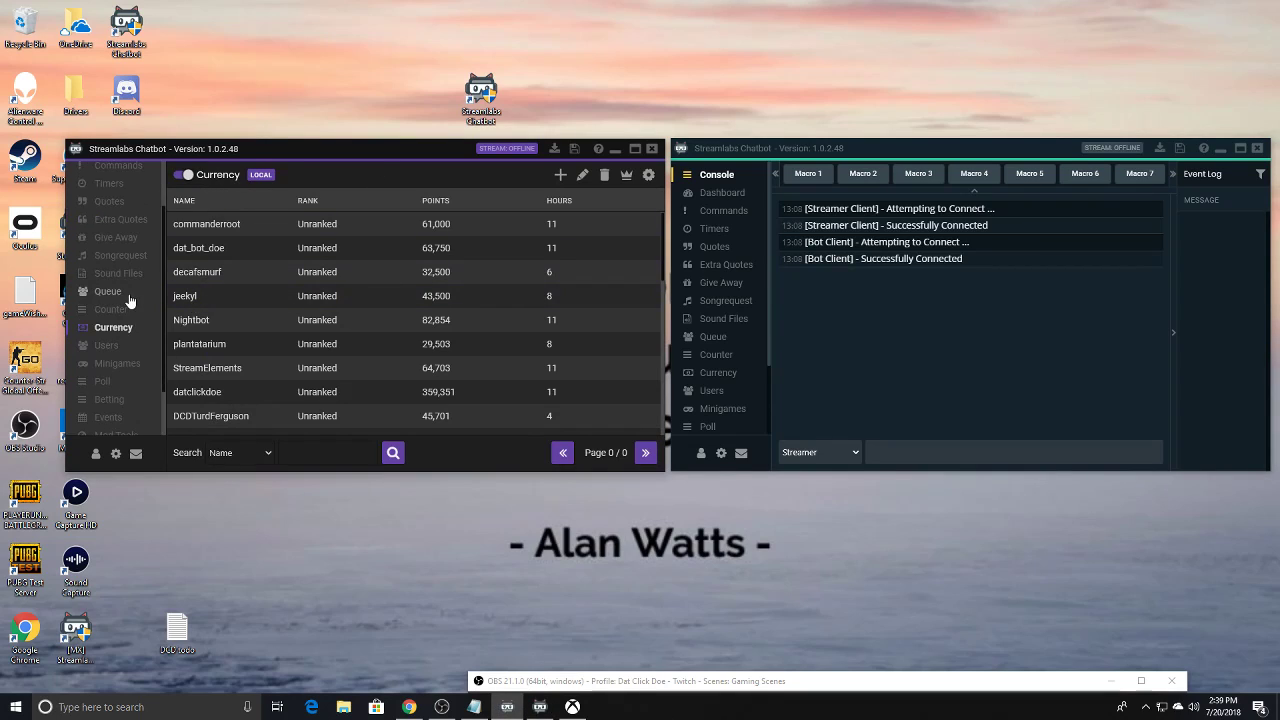
click(120, 316)
click(120, 241)
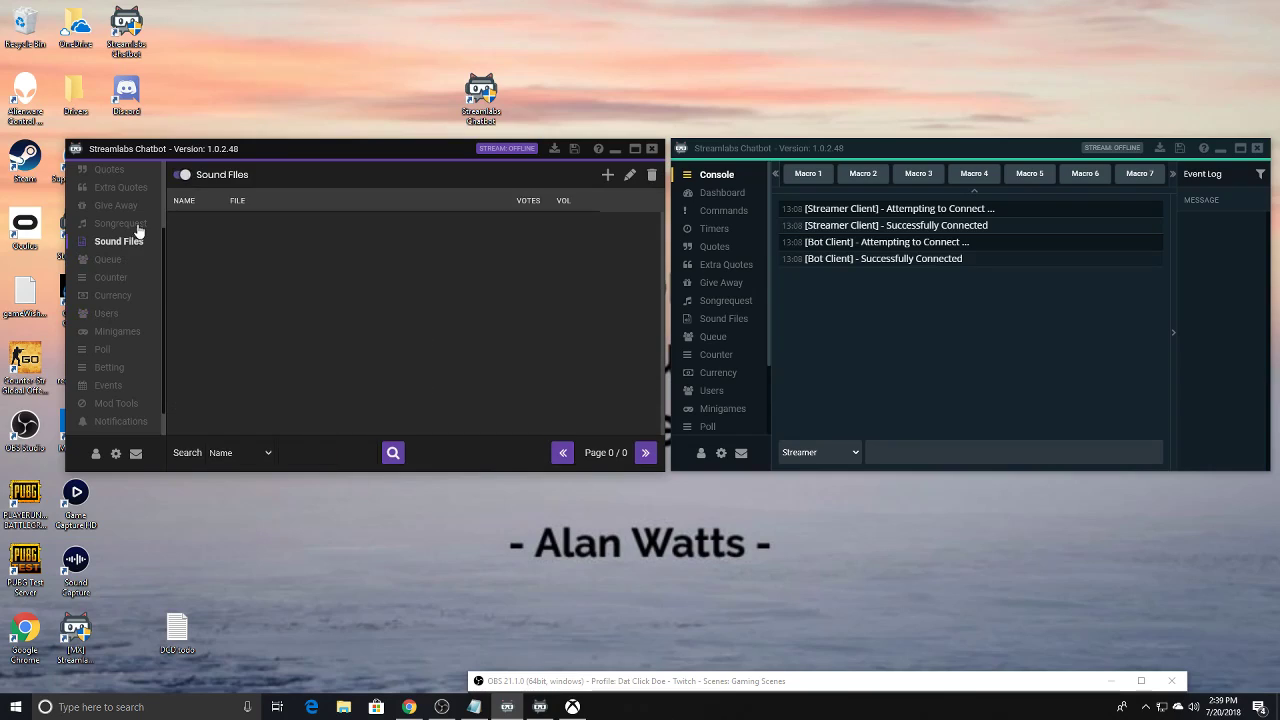
click(136, 224)
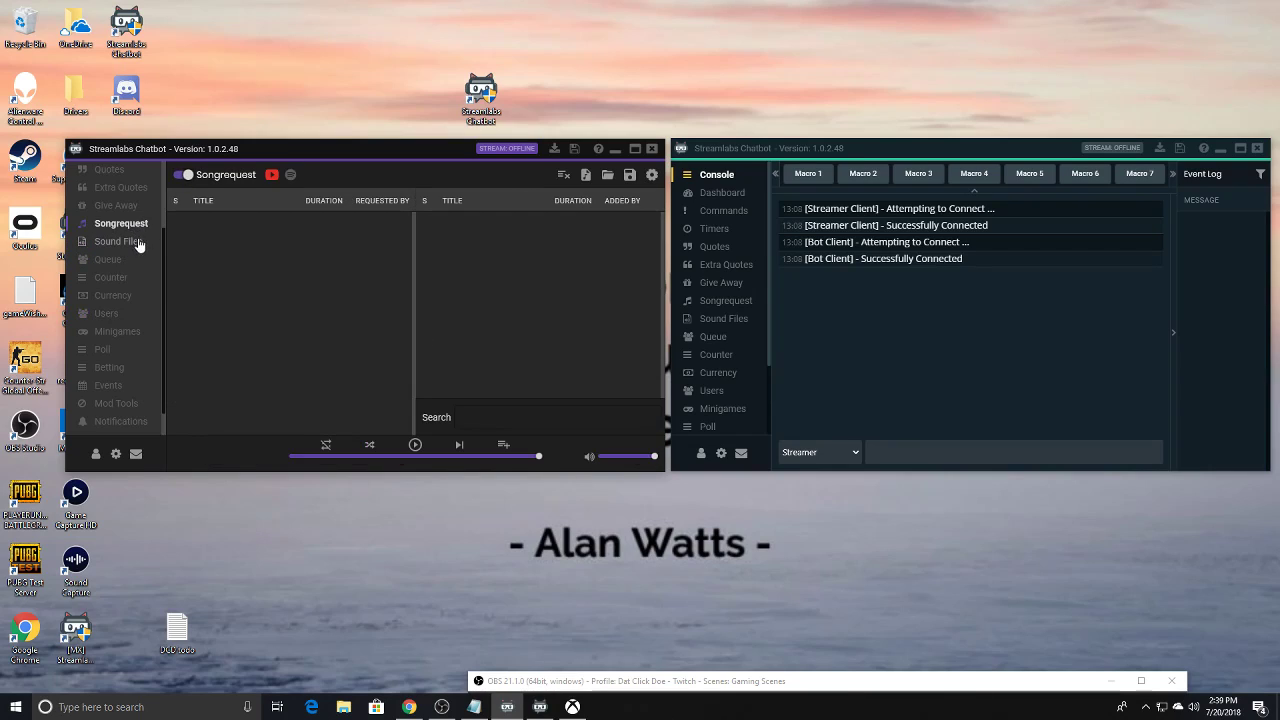
click(130, 243)
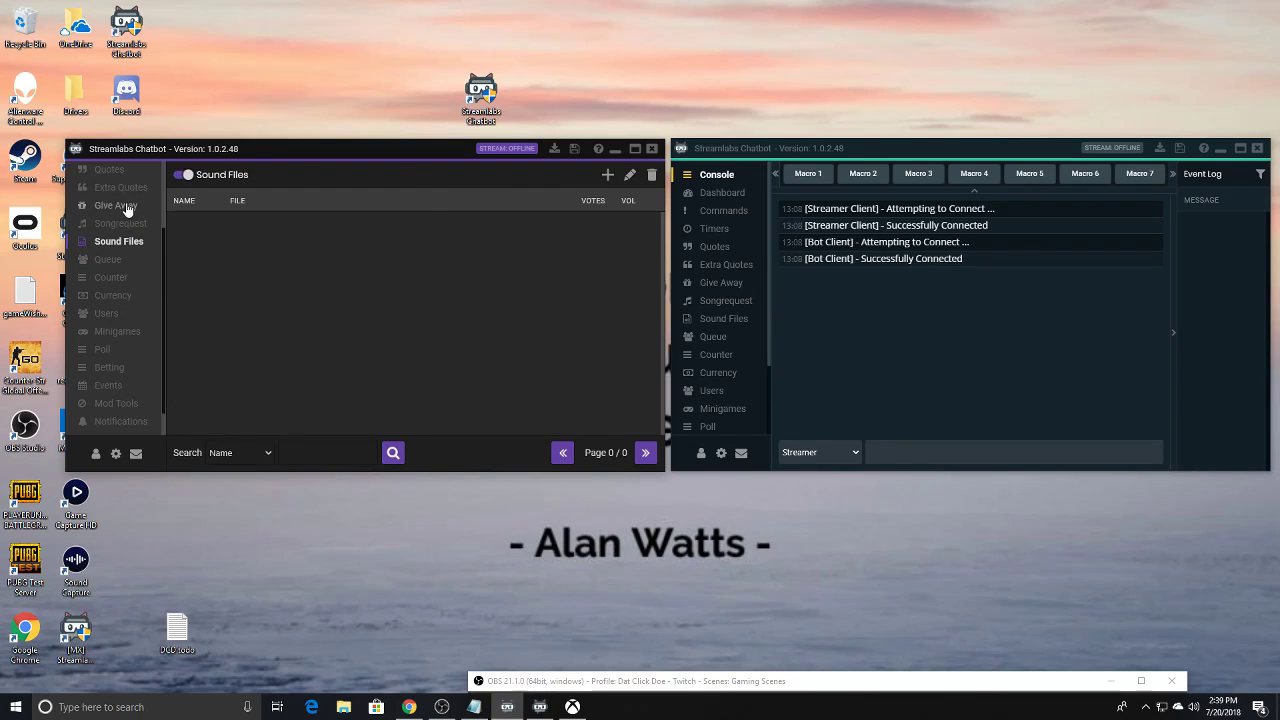
click(122, 205)
scroll(149, 286, up, 2)
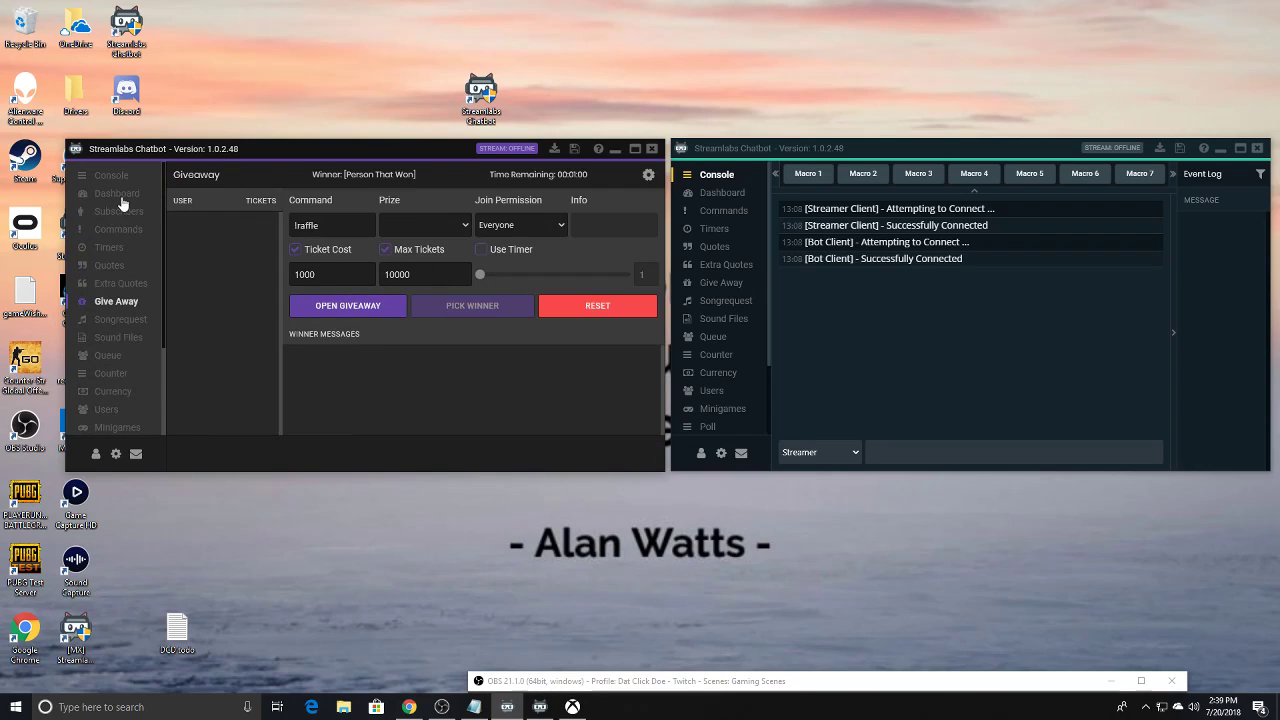
click(111, 175)
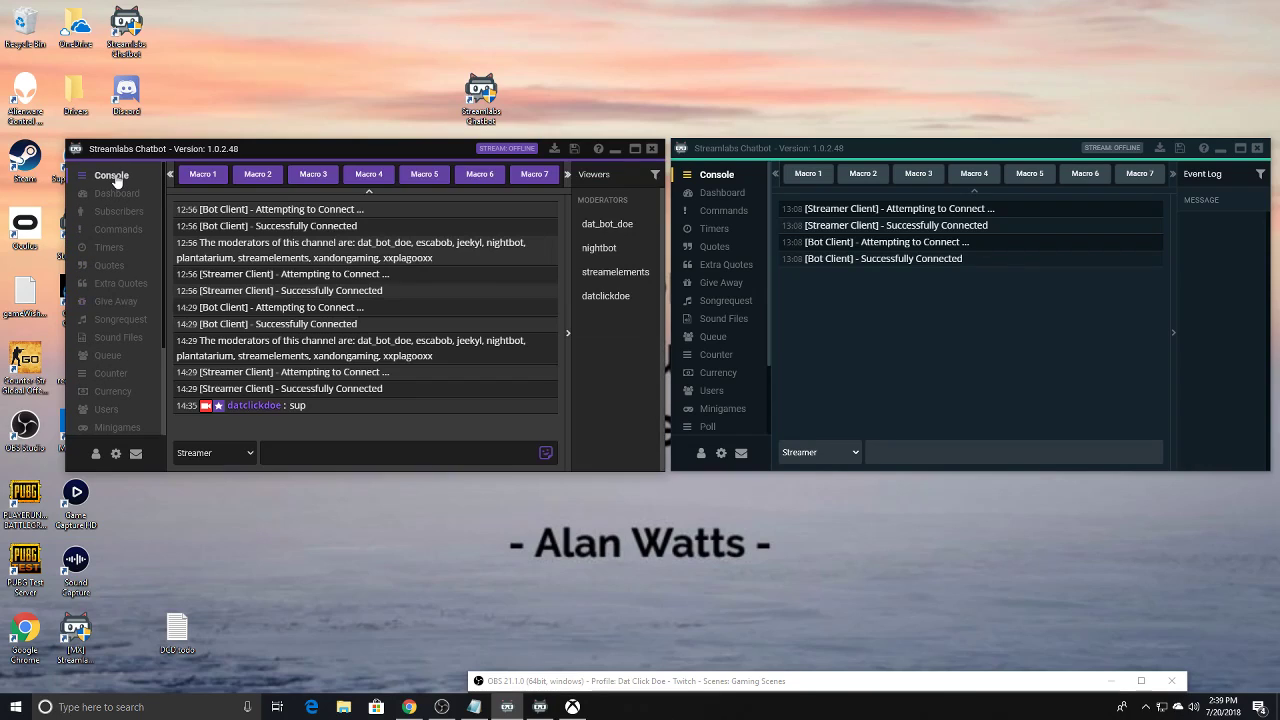
Revisit Timers, Commands, Songrequest and Give Away, view Betting and Notifications, then return to Console.
click(118, 249)
click(120, 231)
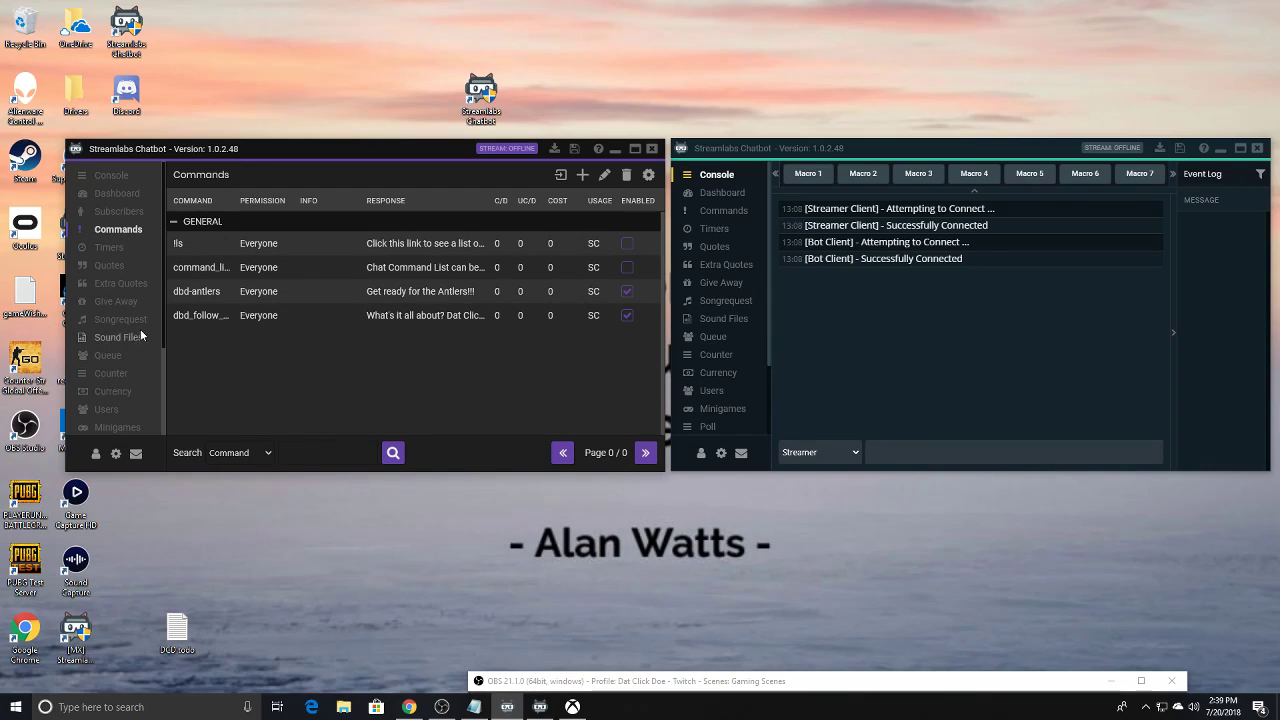
click(141, 323)
click(125, 302)
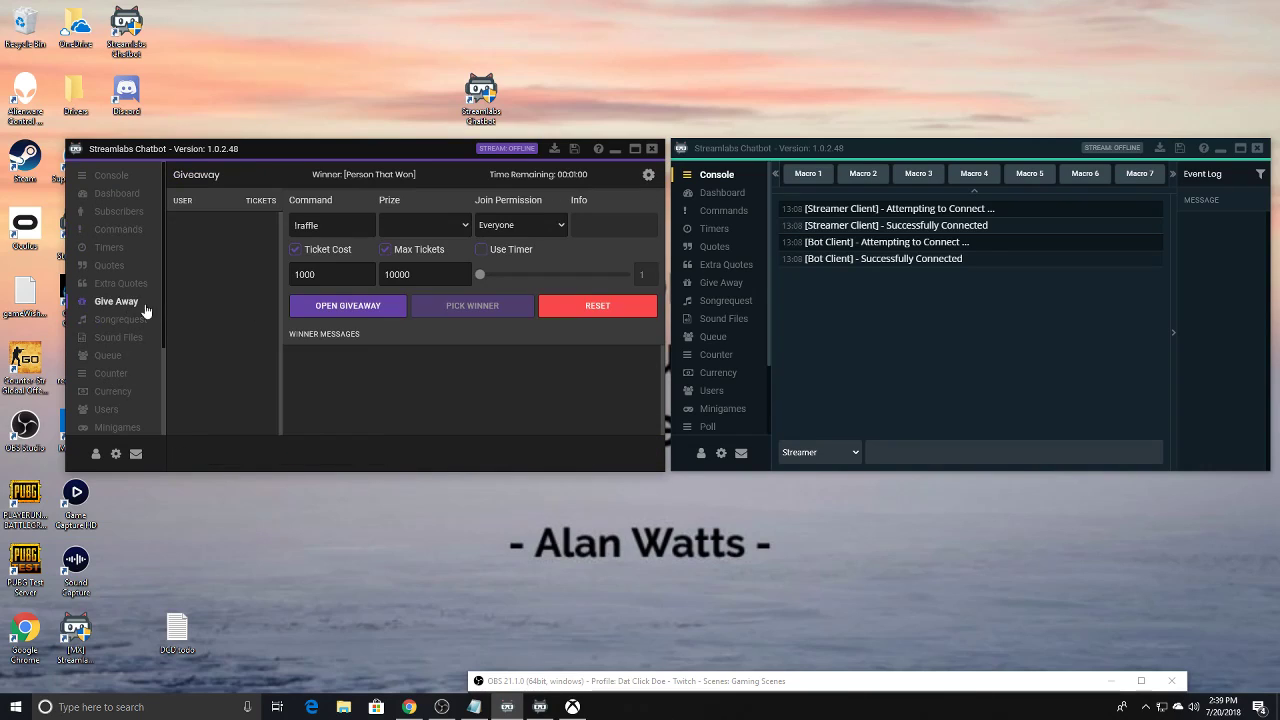
scroll(133, 336, down, 3)
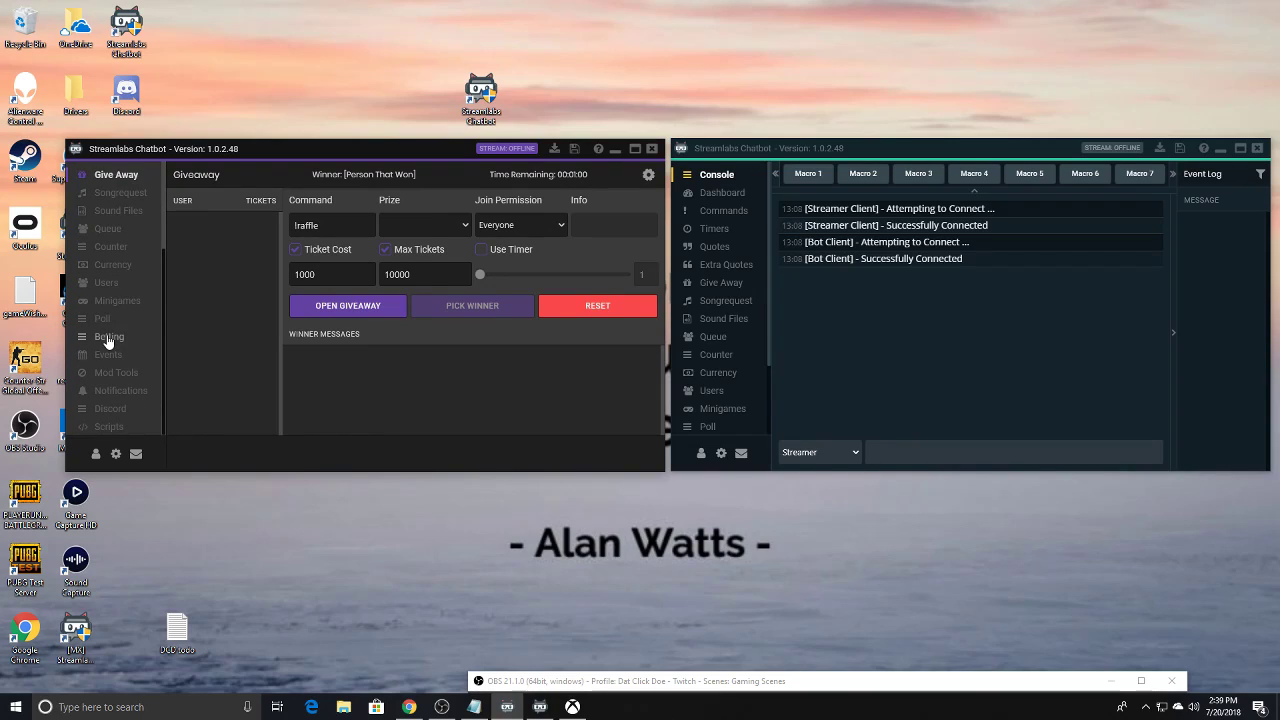
click(108, 337)
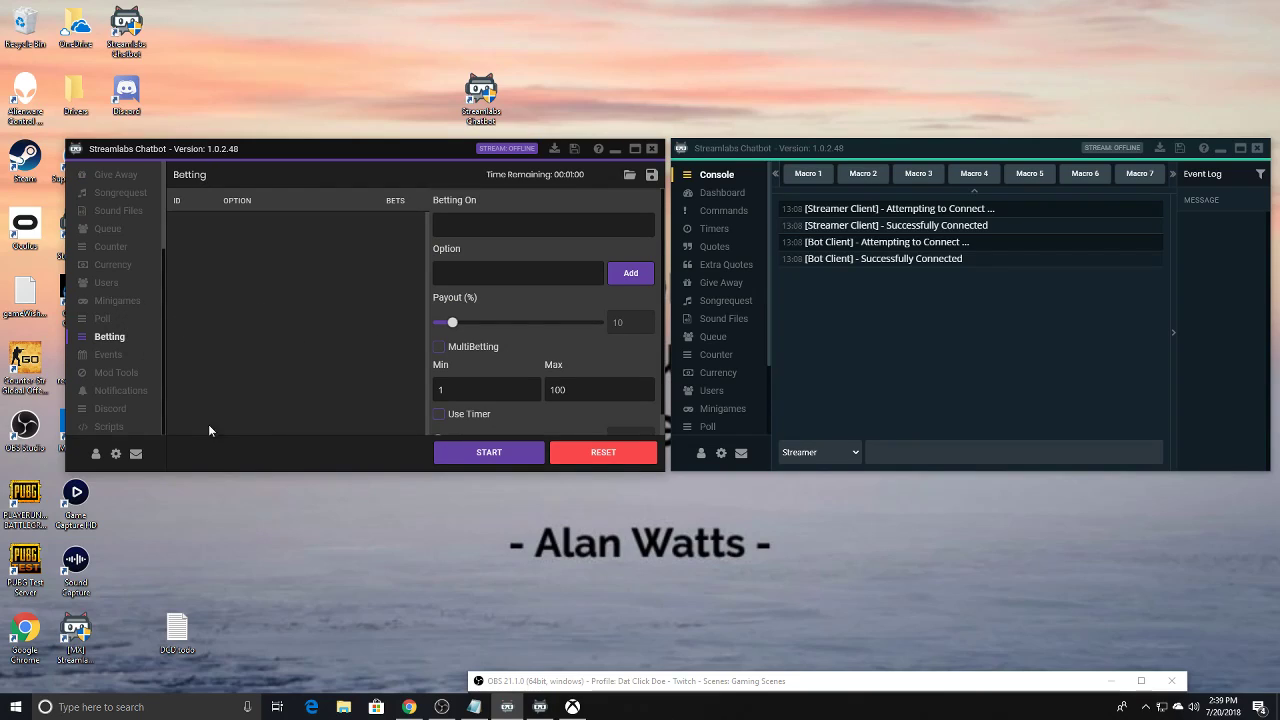
click(121, 391)
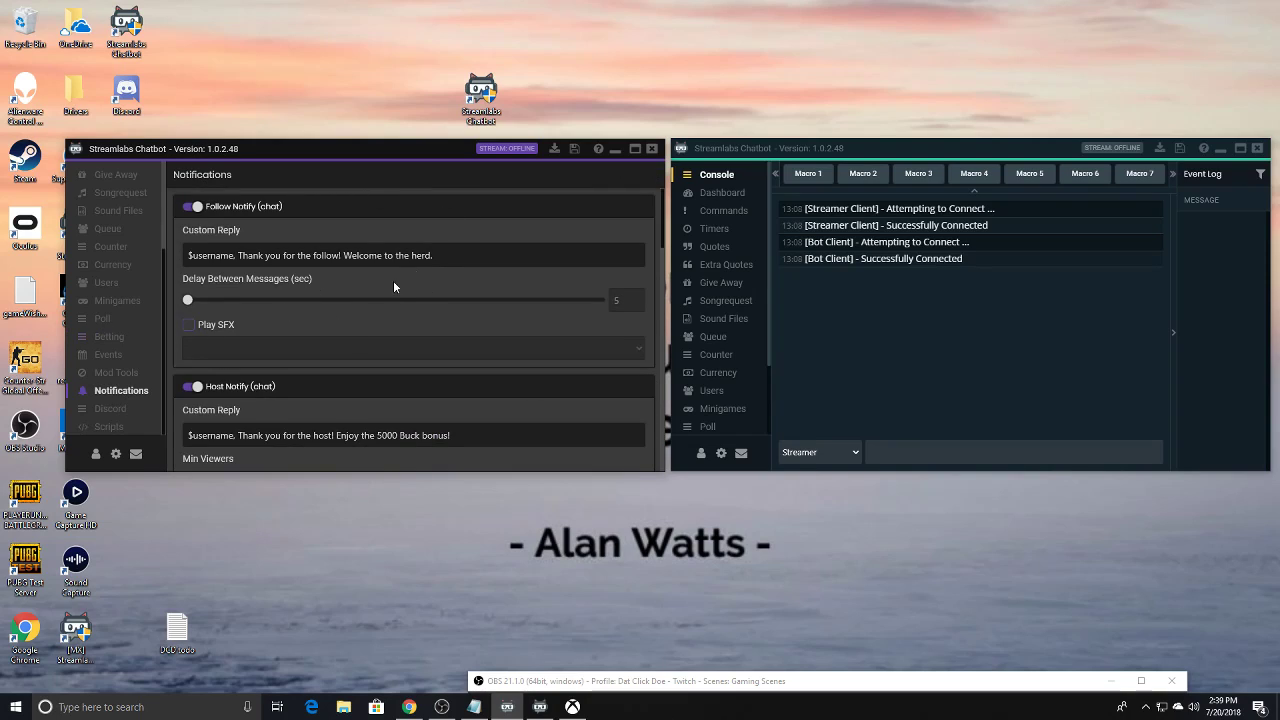
scroll(110, 376, up, 3)
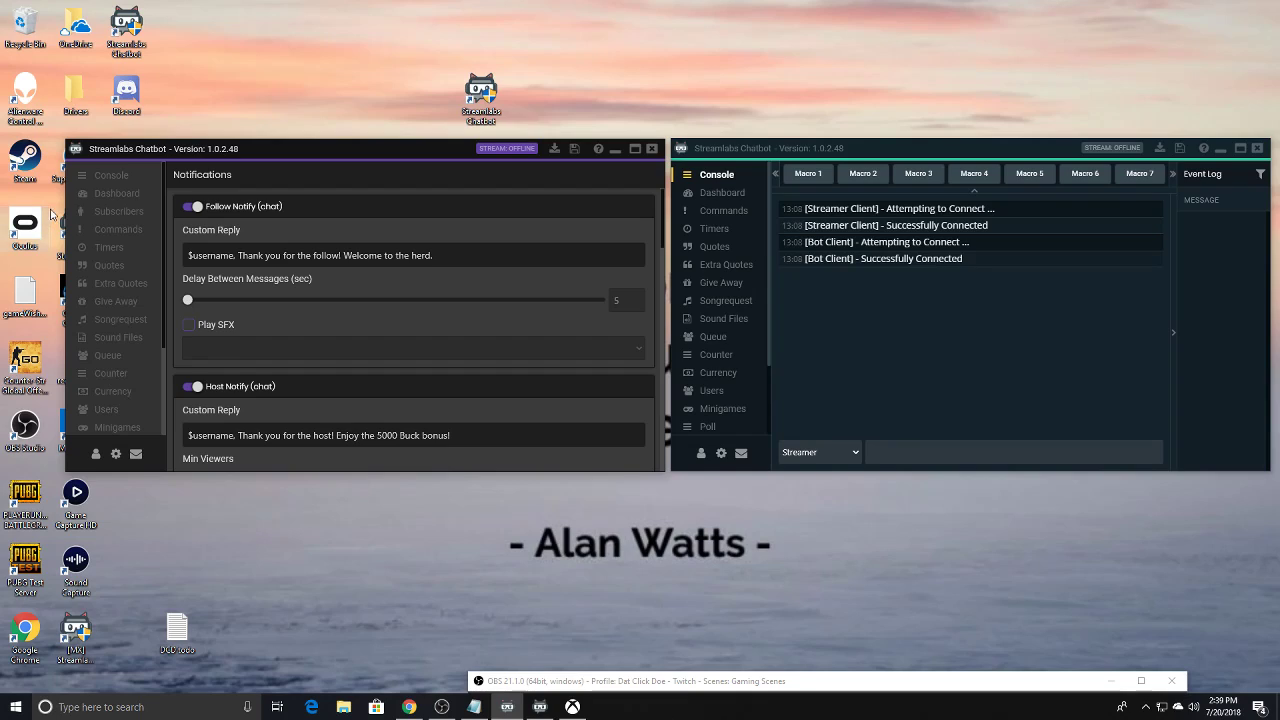
click(138, 180)
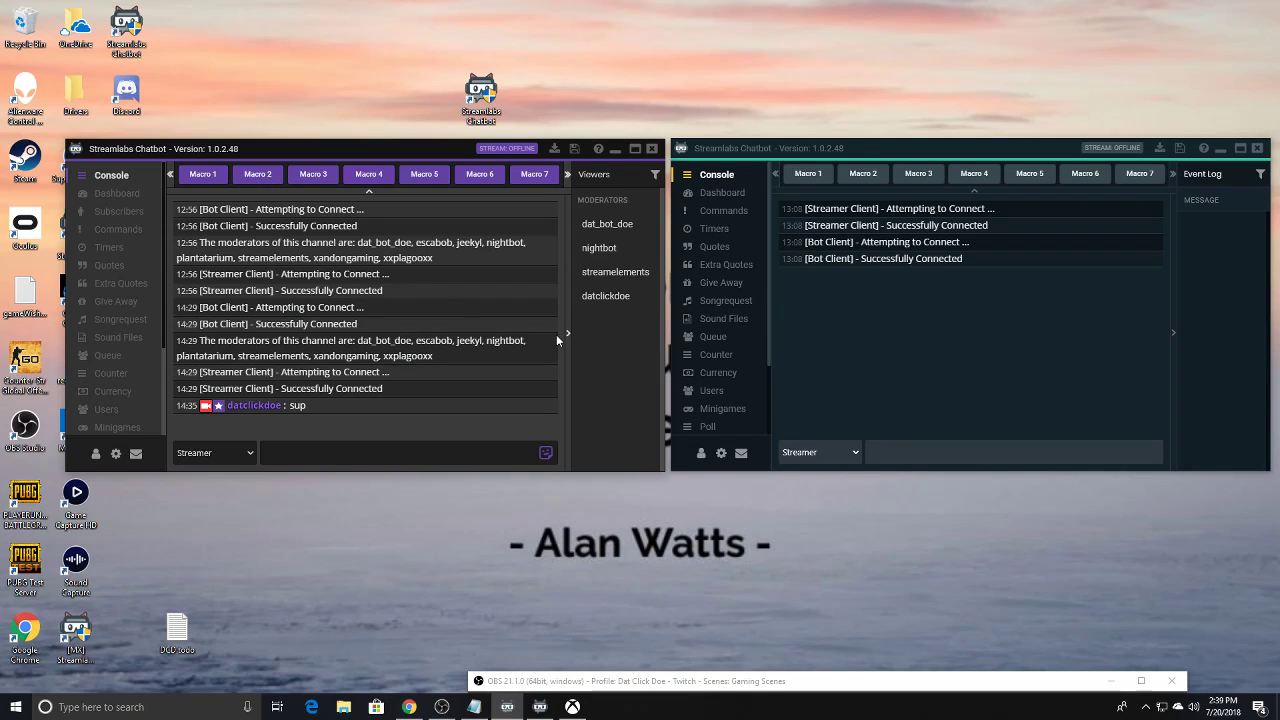
mouse_move(339, 152)
mouse_down()
mouse_move(450, 124)
mouse_move(354, 136)
mouse_move(348, 150)
mouse_up()
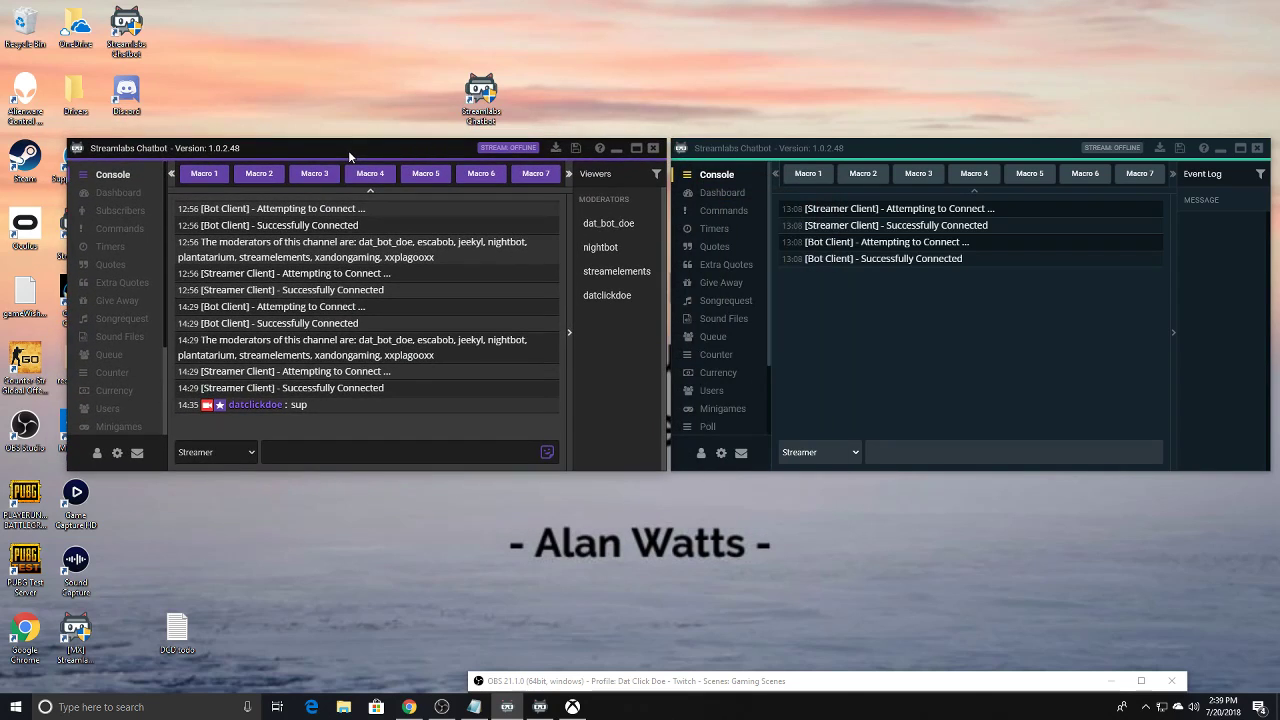
click(98, 453)
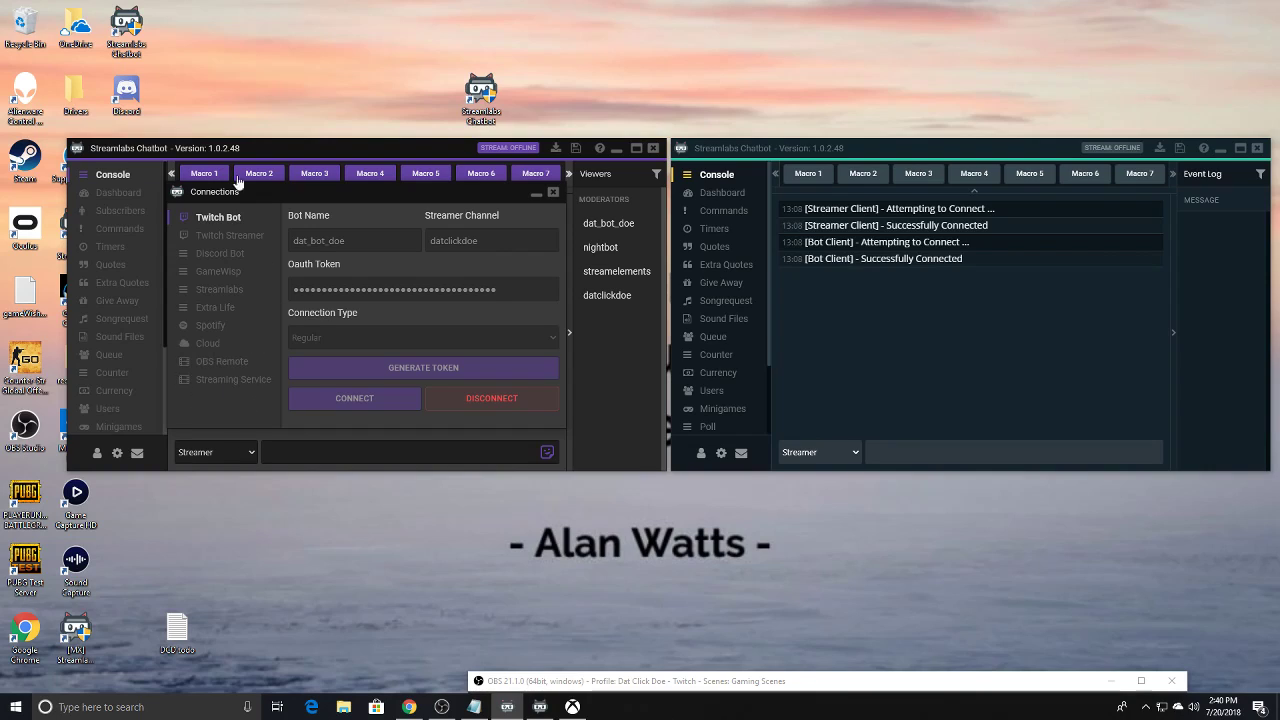
click(553, 192)
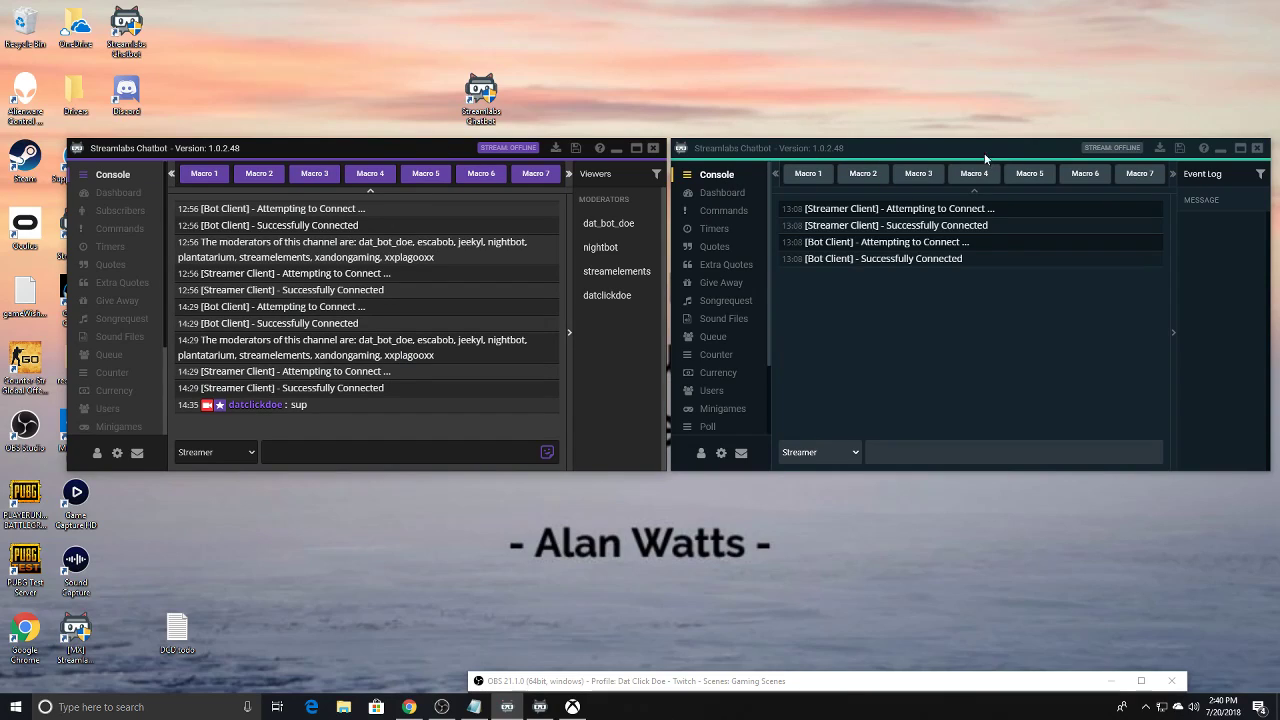
mouse_move(294, 151)
mouse_down()
mouse_move(389, 223)
mouse_move(337, 155)
mouse_move(292, 150)
mouse_up()
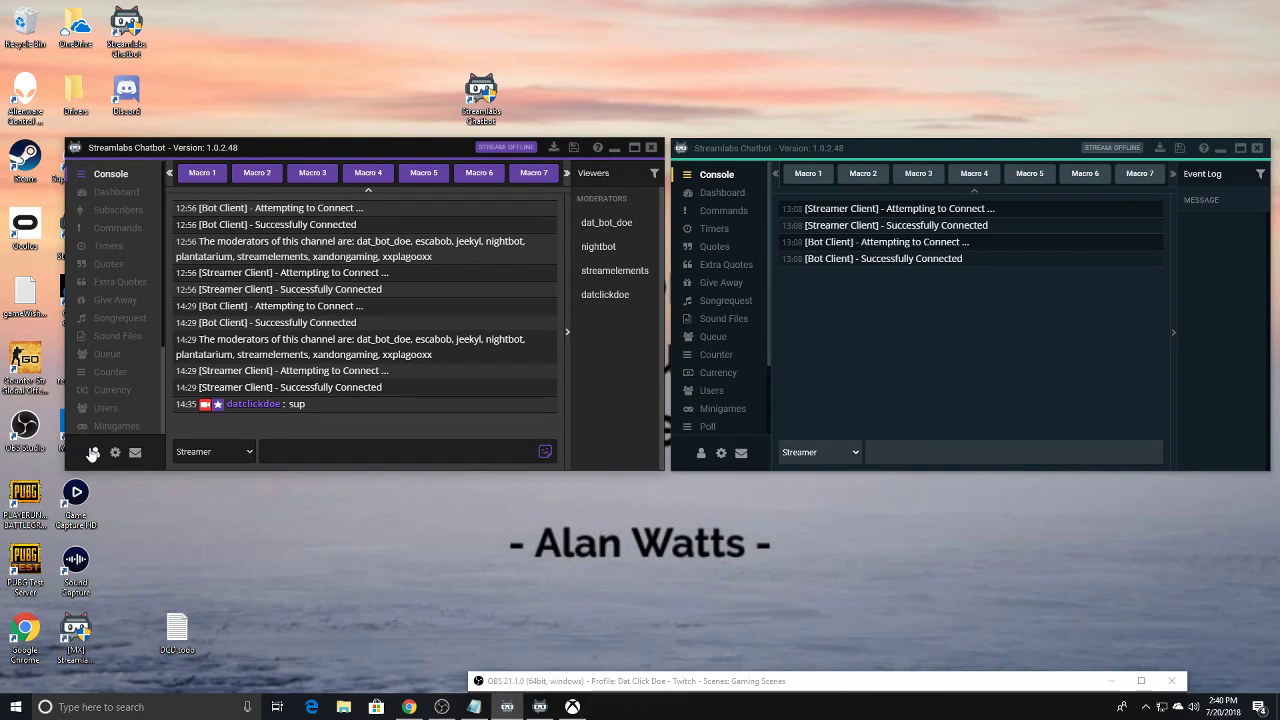
click(95, 452)
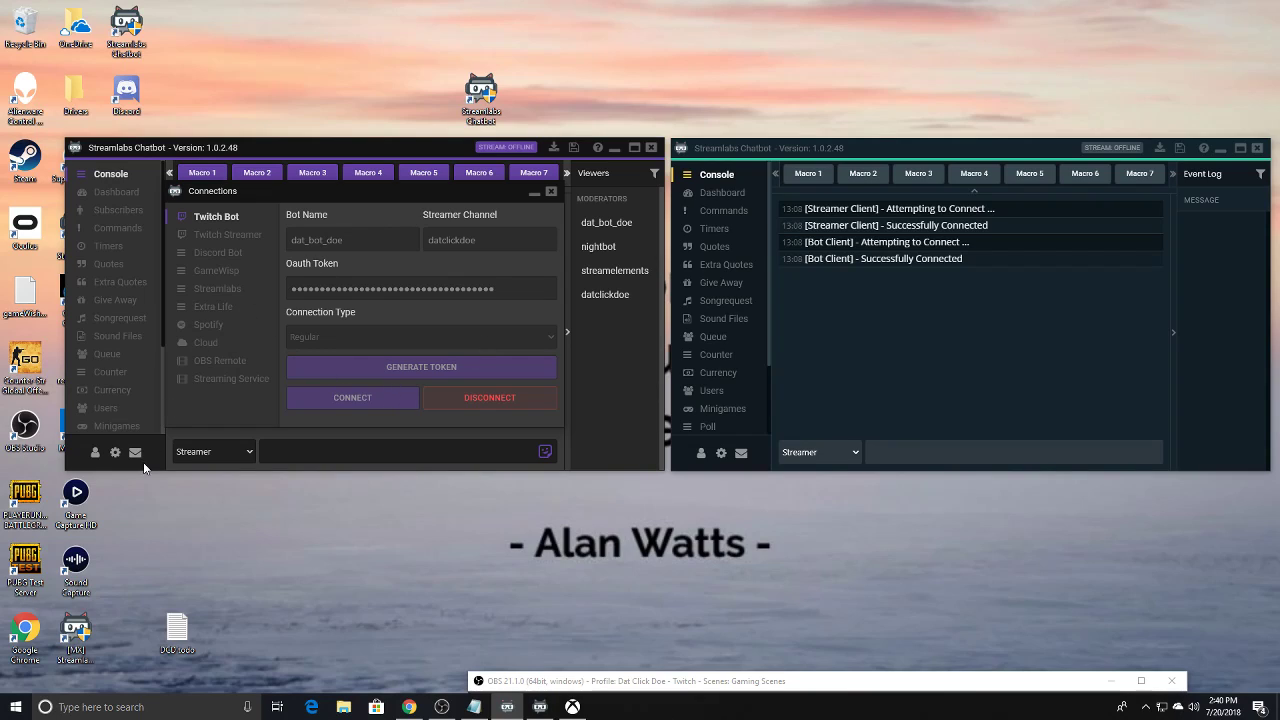
Close the Twitch bot's Connections dialog and put its window back at the left edge.
click(230, 380)
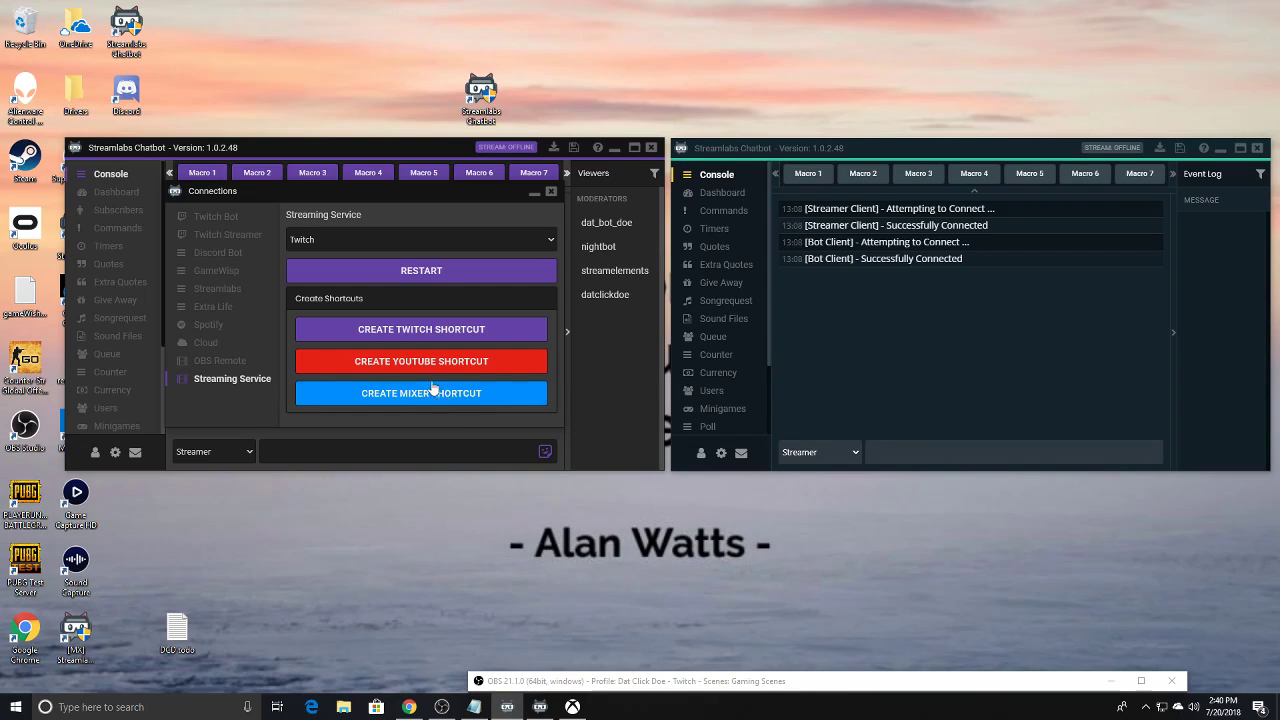
click(551, 196)
drag(431, 149, 798, 118)
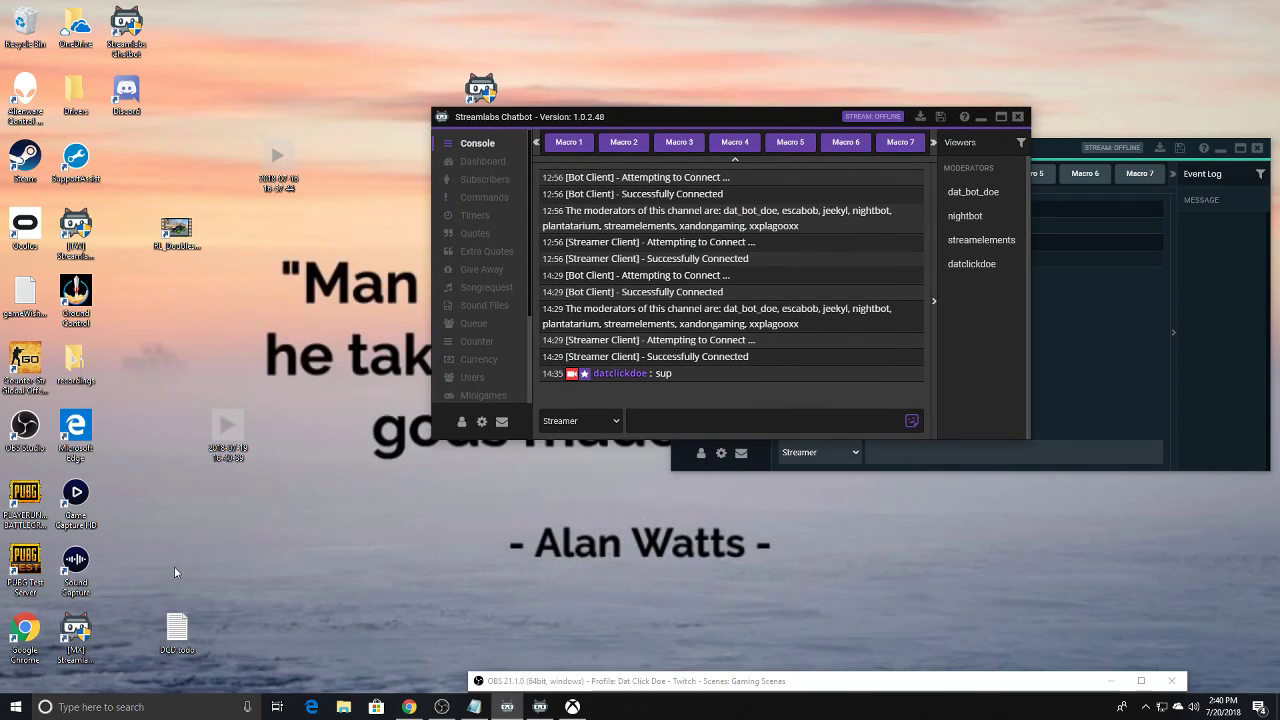
drag(78, 628, 596, 581)
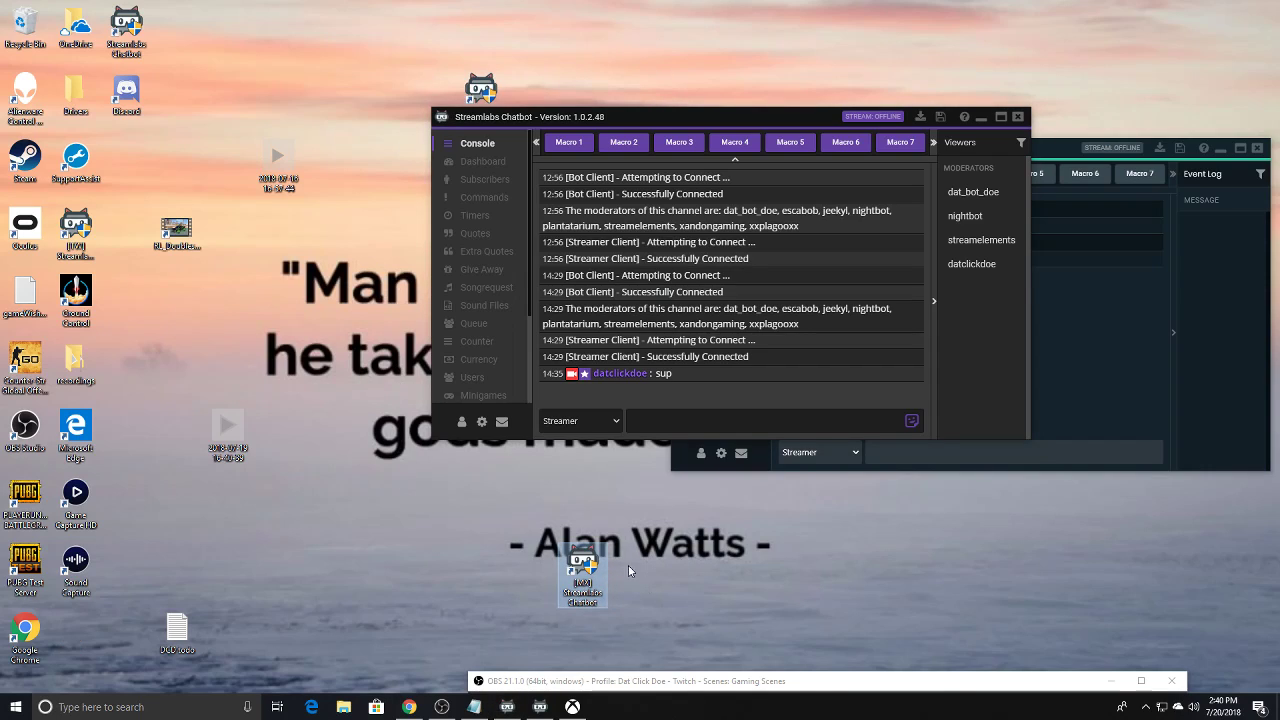
drag(772, 119, 398, 149)
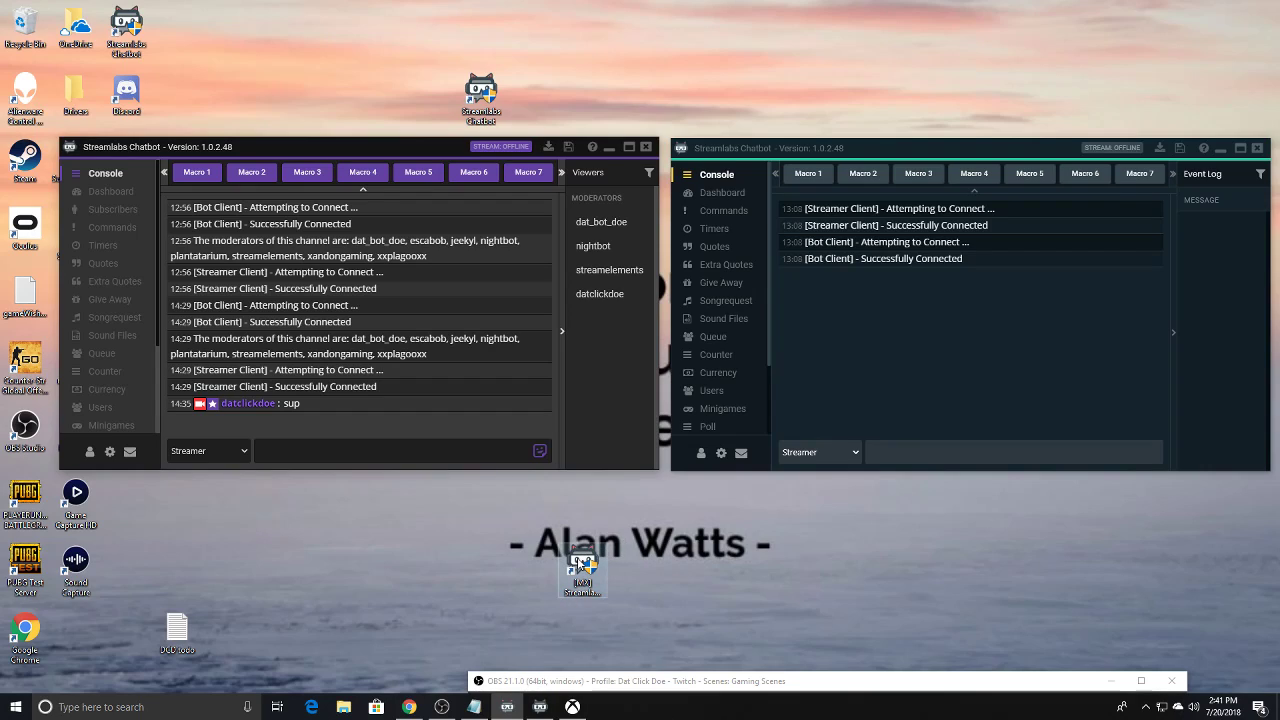
Open the Mixer bot's Connections settings and compare the Mixer Streamer and Mixer Bot accounts.
drag(582, 565, 75, 640)
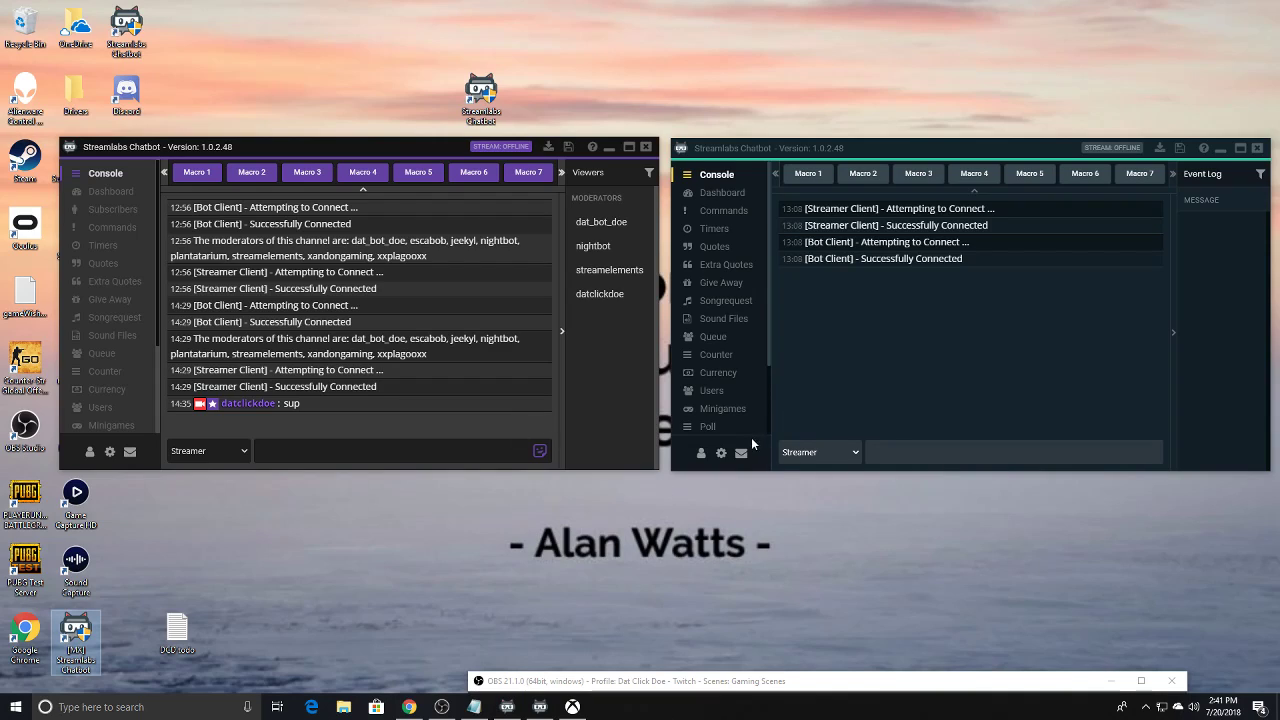
click(703, 455)
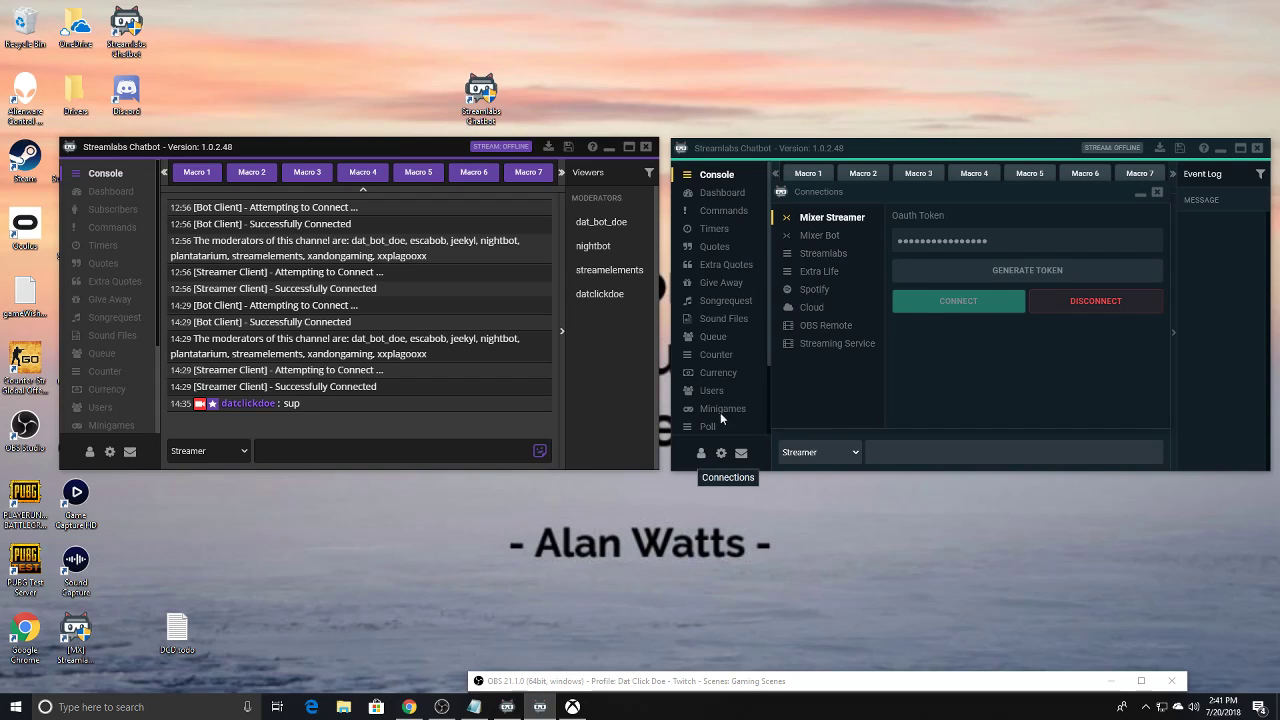
mouse_move(855, 145)
mouse_down()
mouse_move(460, 170)
mouse_move(494, 143)
mouse_move(484, 118)
mouse_move(858, 42)
mouse_move(857, 143)
mouse_up()
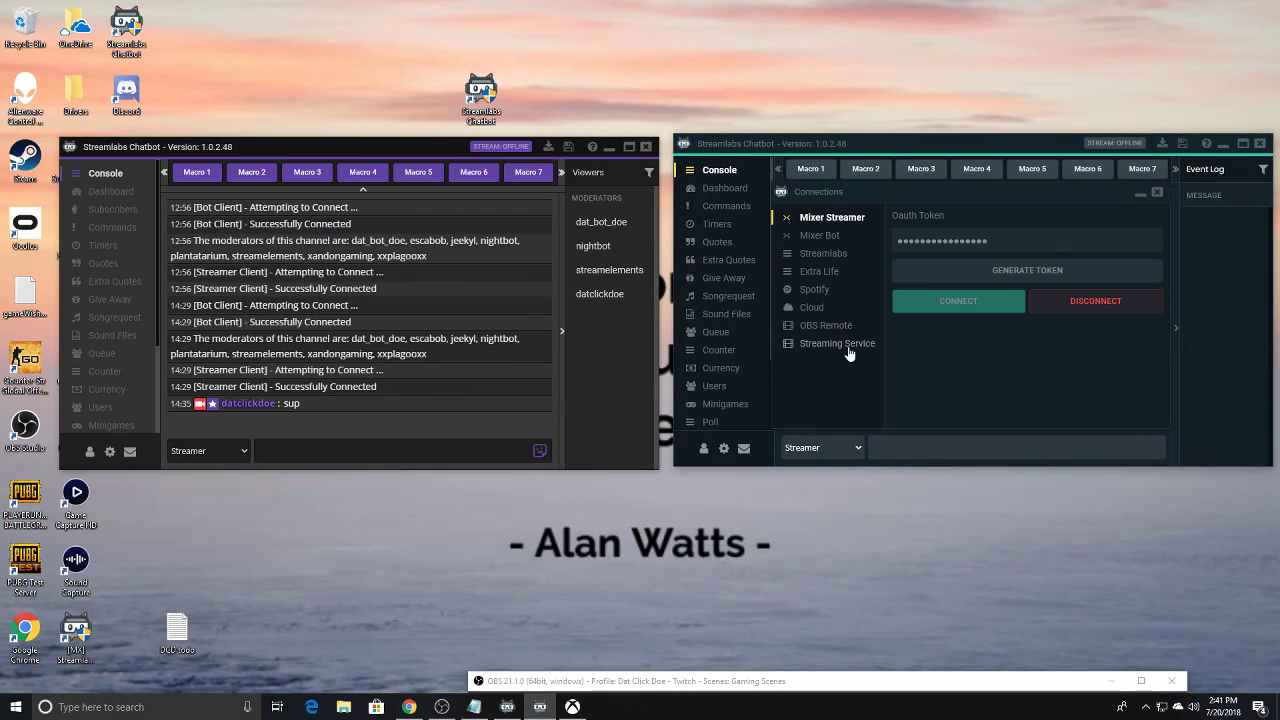
click(832, 238)
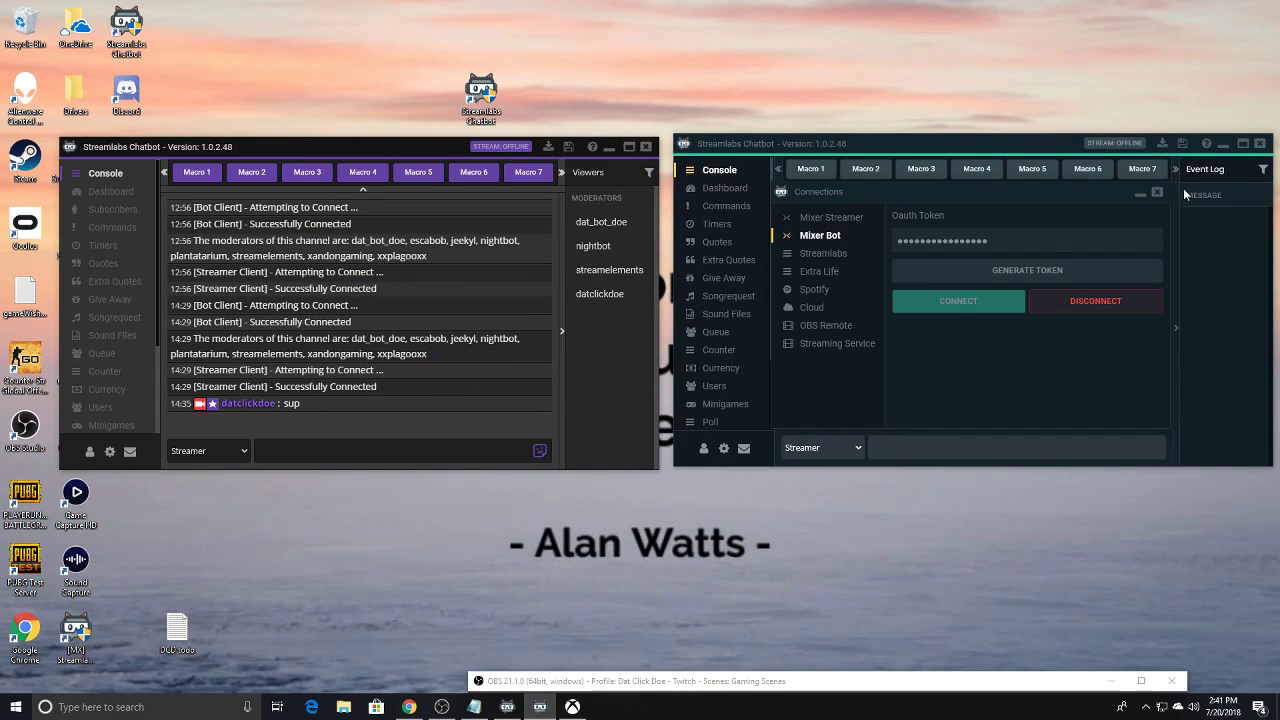
click(832, 217)
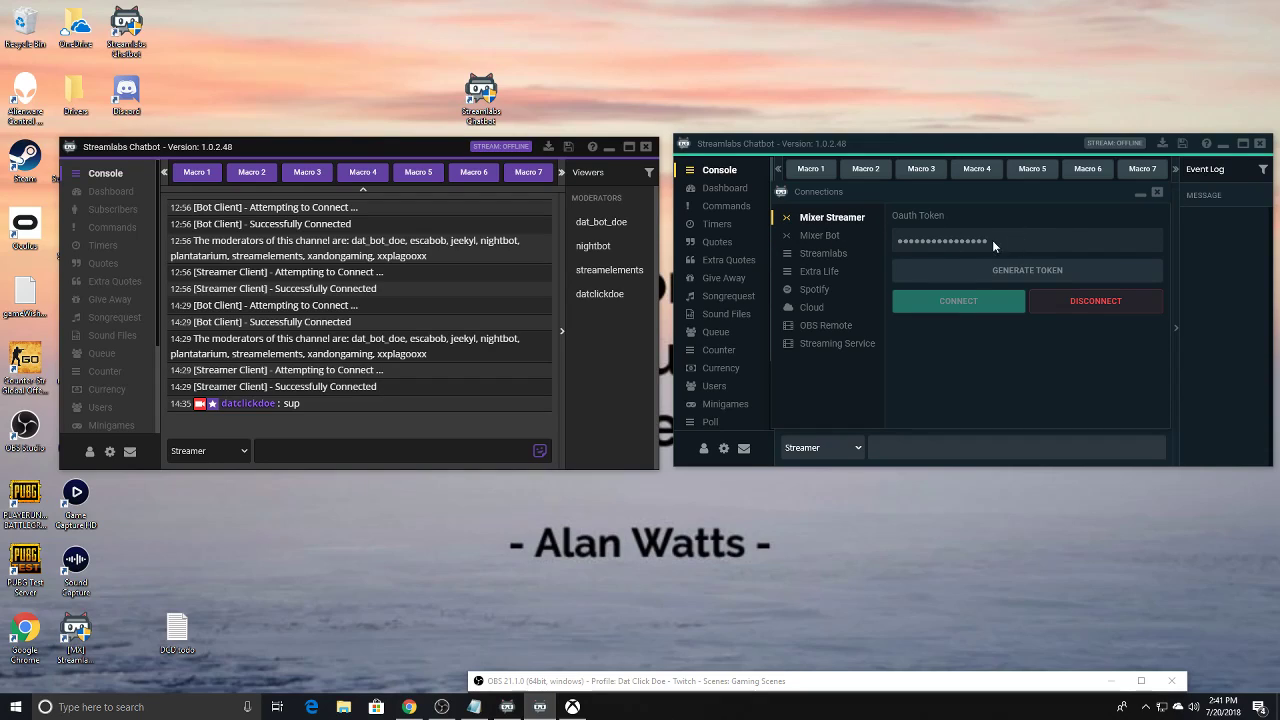
click(820, 236)
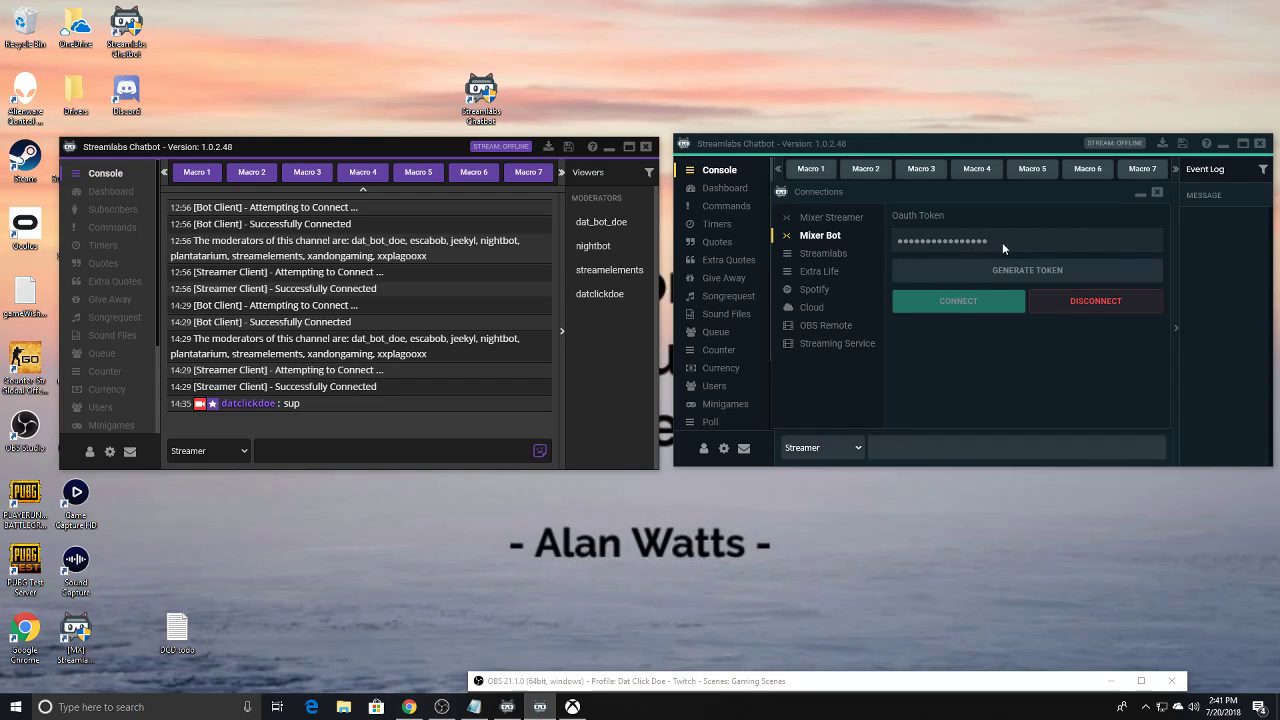
click(844, 221)
click(828, 237)
click(838, 217)
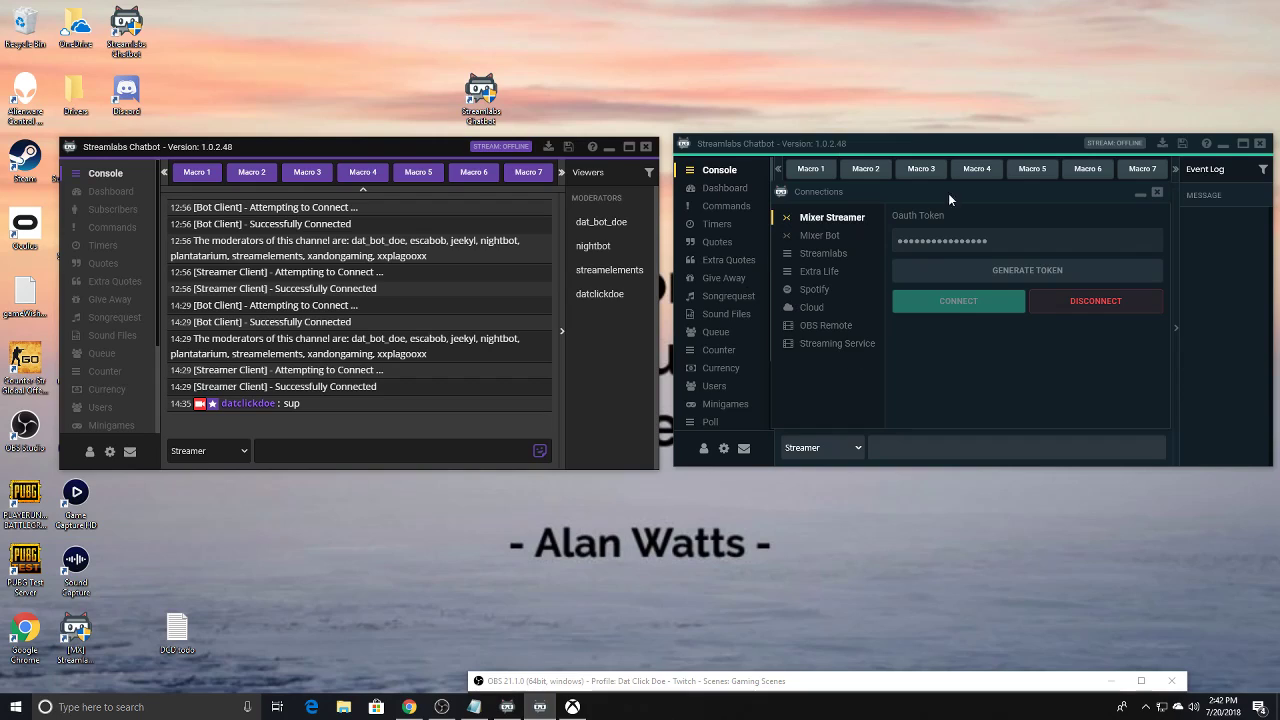
Leave the dialog on Mixer Bot, move it over the Twitch bot window, and focus the chat box.
drag(952, 193, 849, 209)
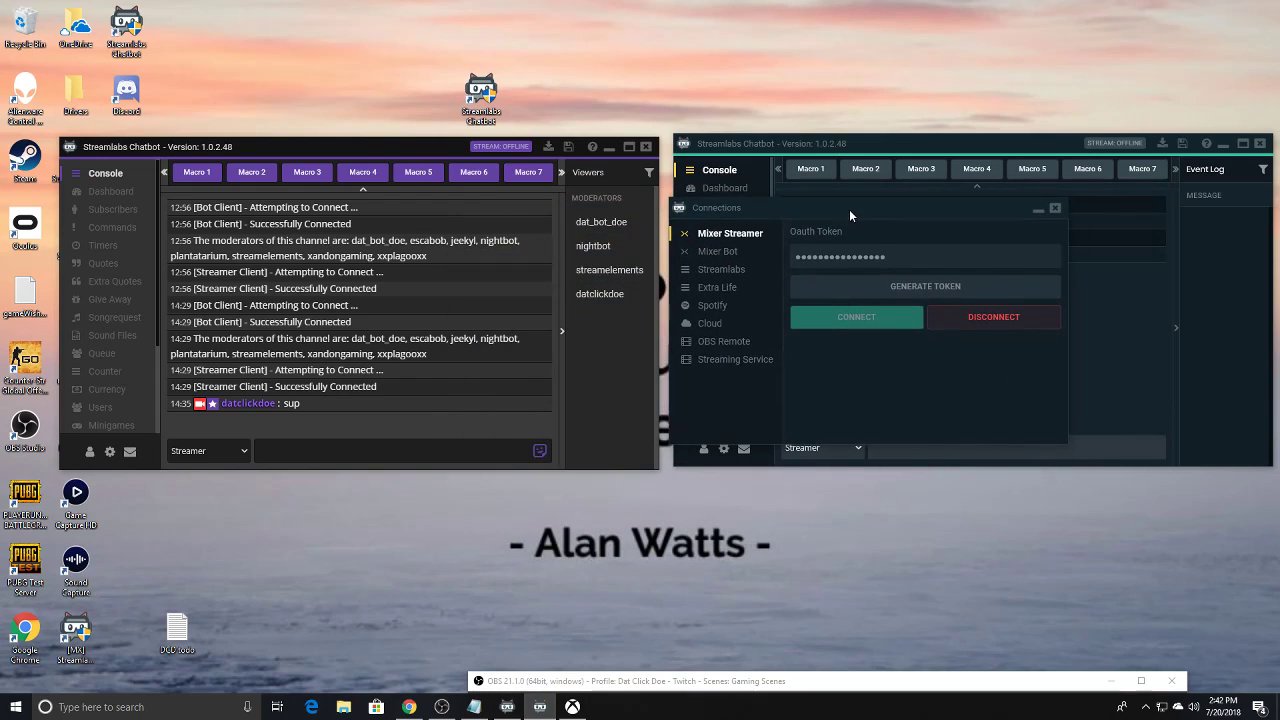
click(717, 251)
drag(826, 207, 991, 197)
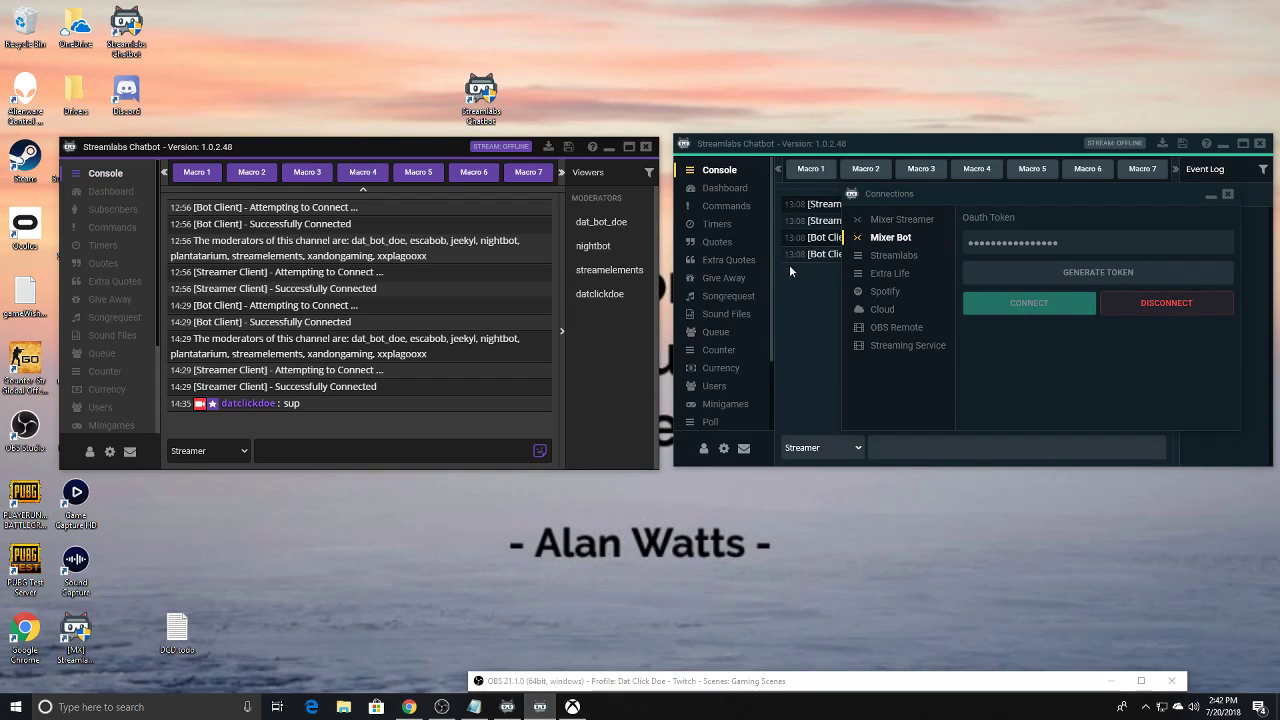
drag(1011, 184, 512, 326)
click(947, 447)
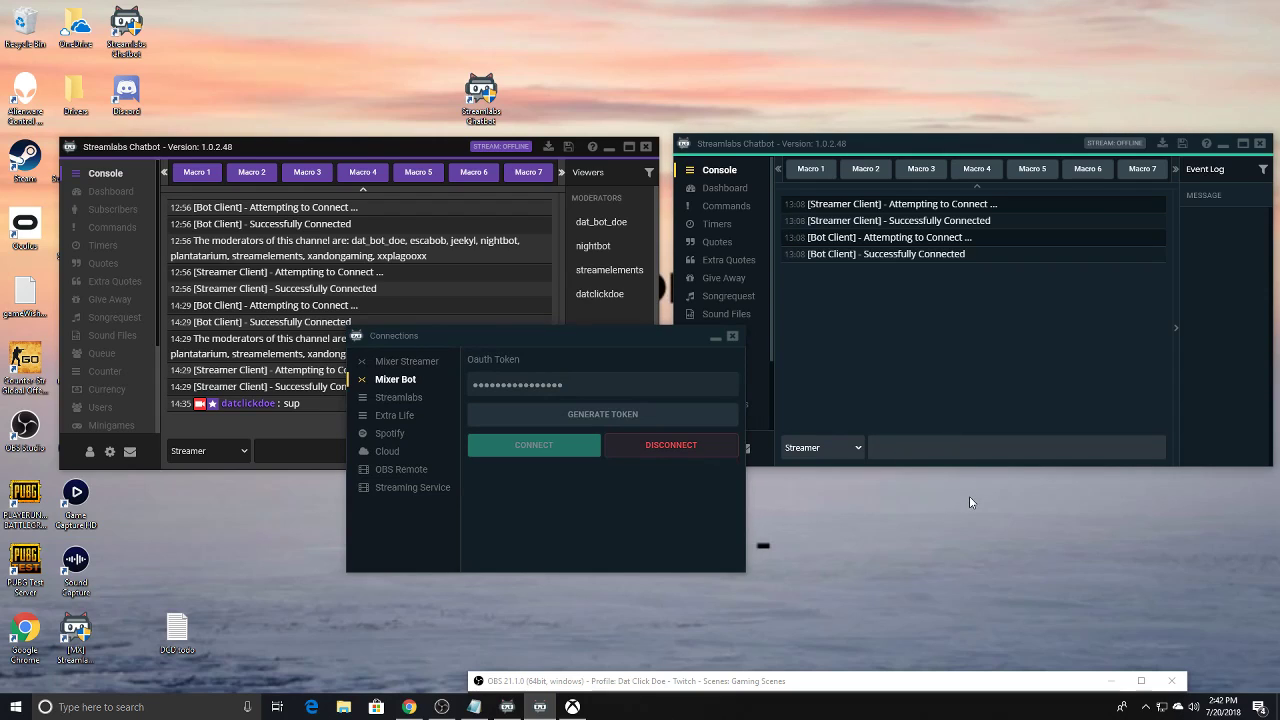
Type 'sup' in the Mixer bot chat, then load mixer.com in a new browser tab.
text(sup)
click(407, 706)
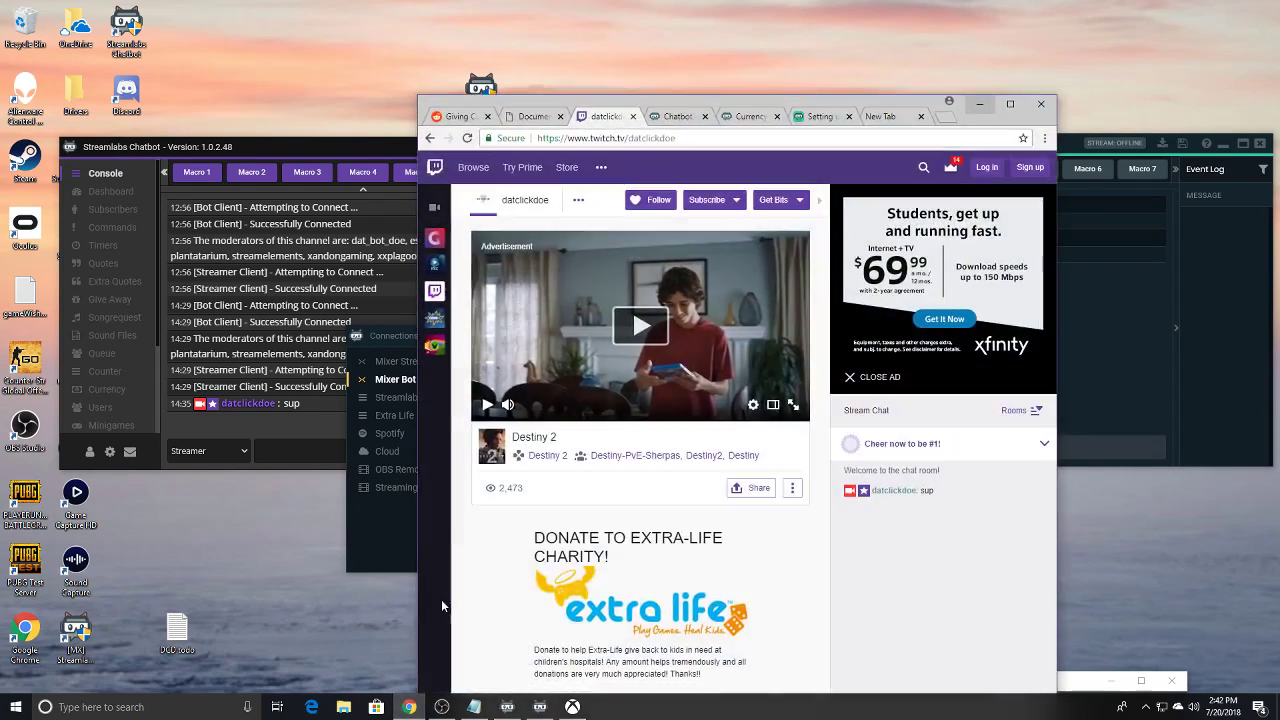
click(947, 118)
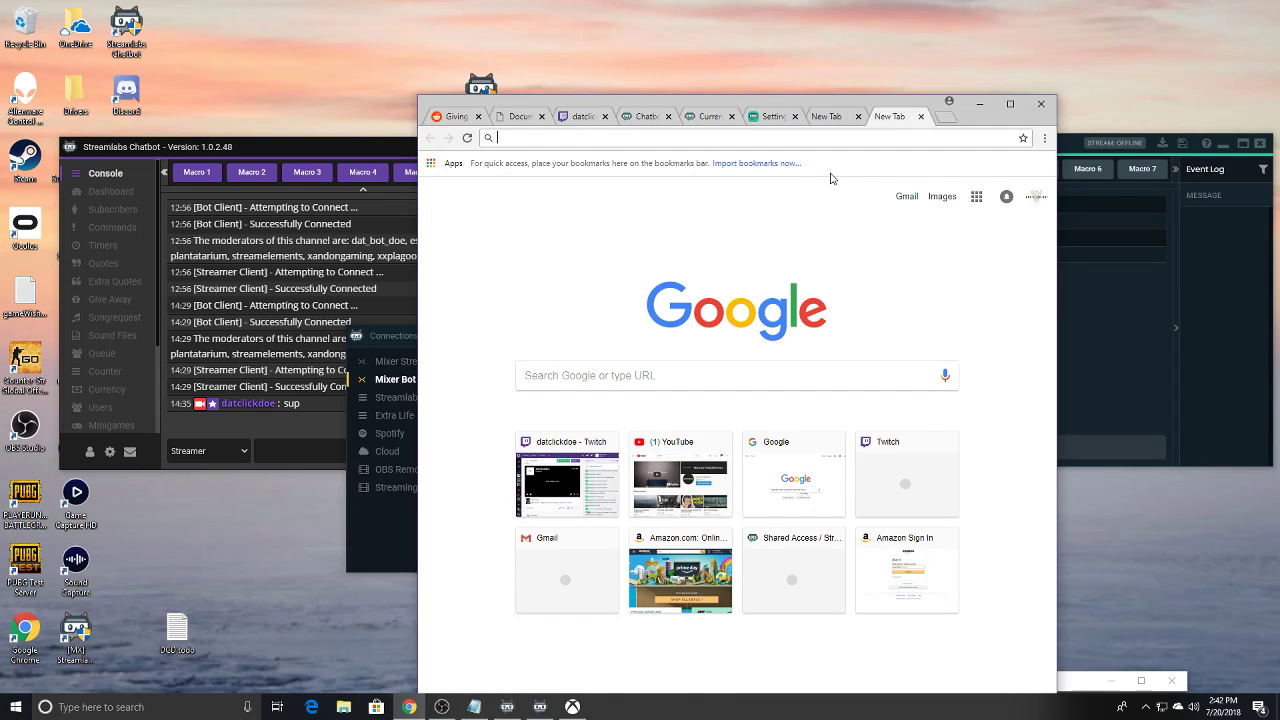
text(mixer.com)
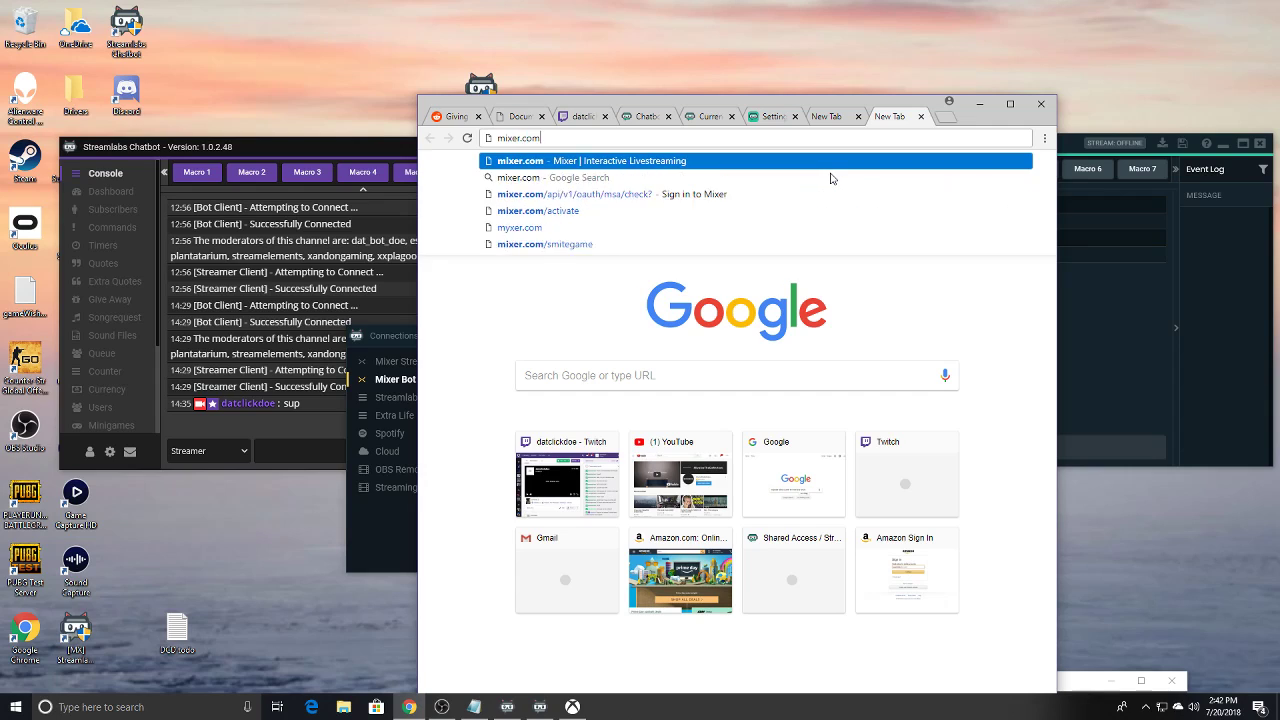
key(Return)
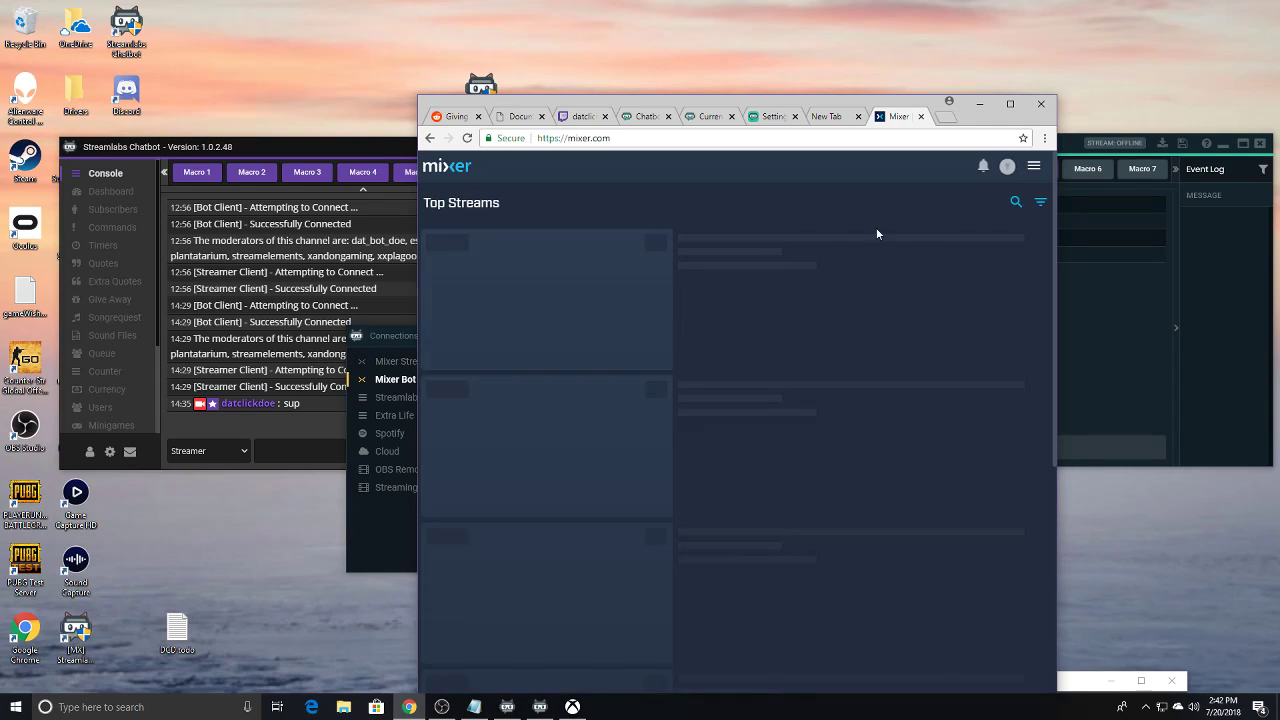
Open the Mixer account panel and look over the Manage Channel page.
click(999, 167)
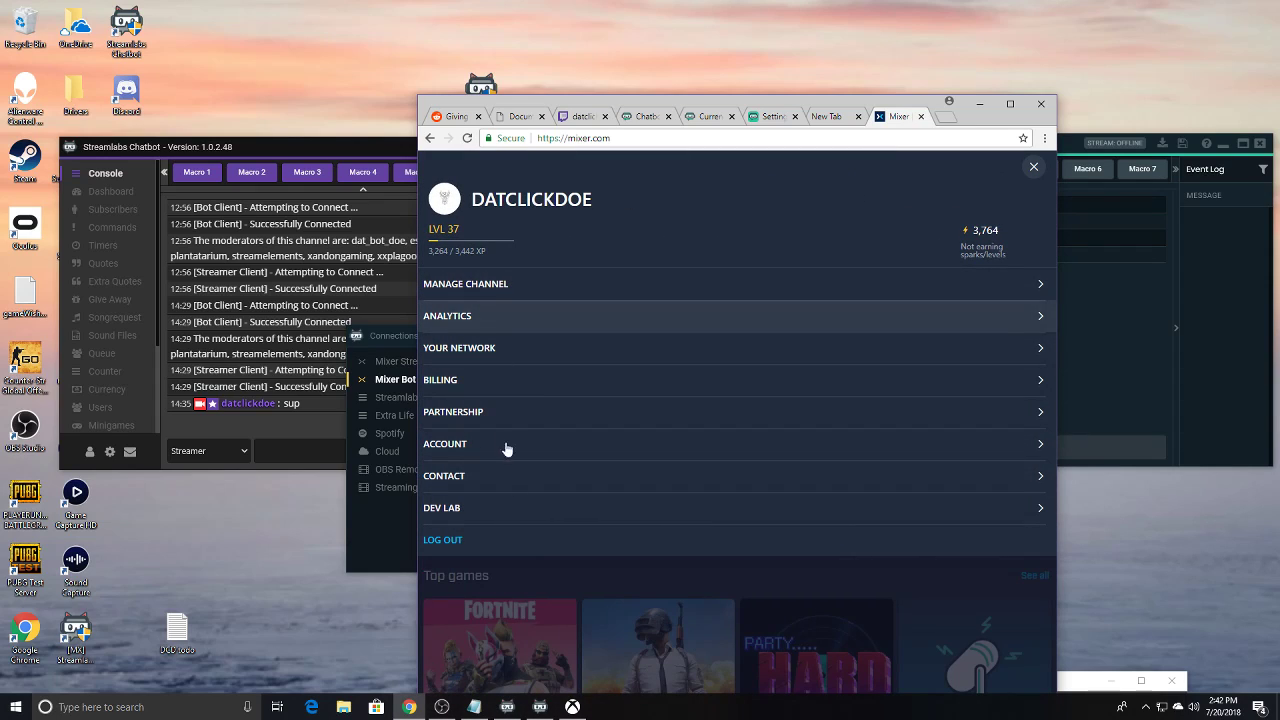
click(510, 290)
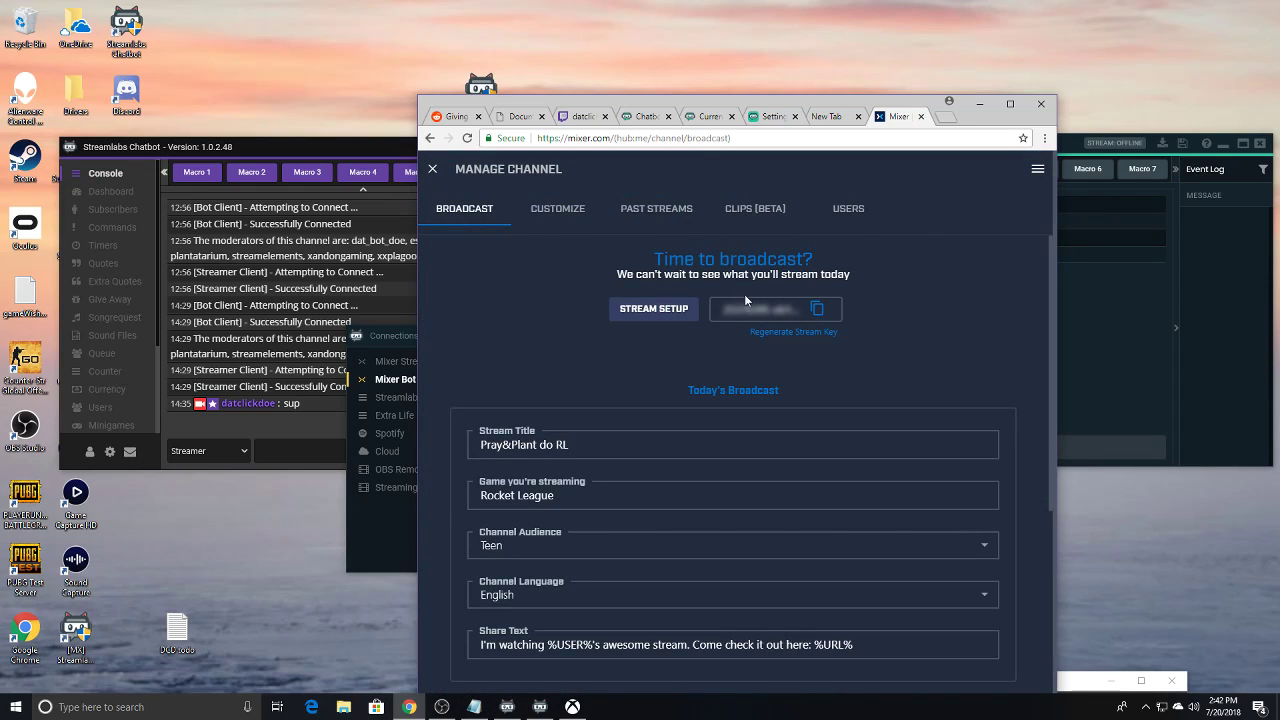
click(433, 170)
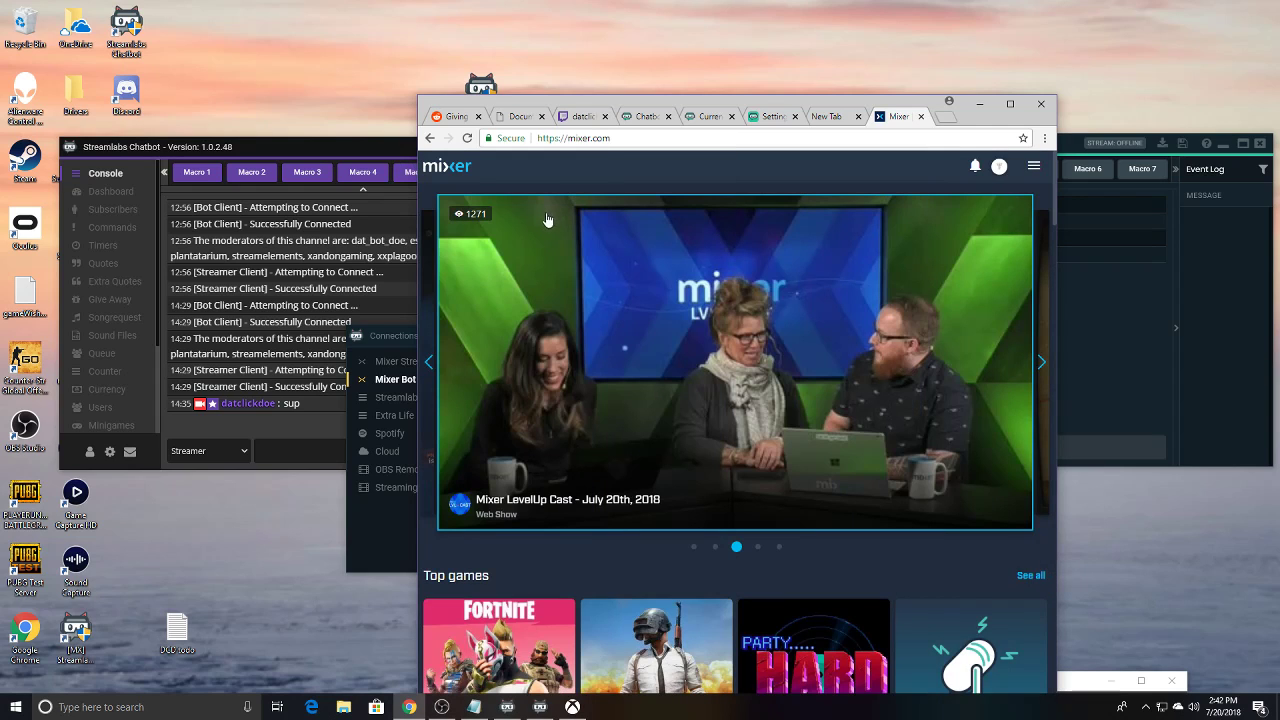
scroll(776, 460, down, 4)
scroll(776, 460, down, 1)
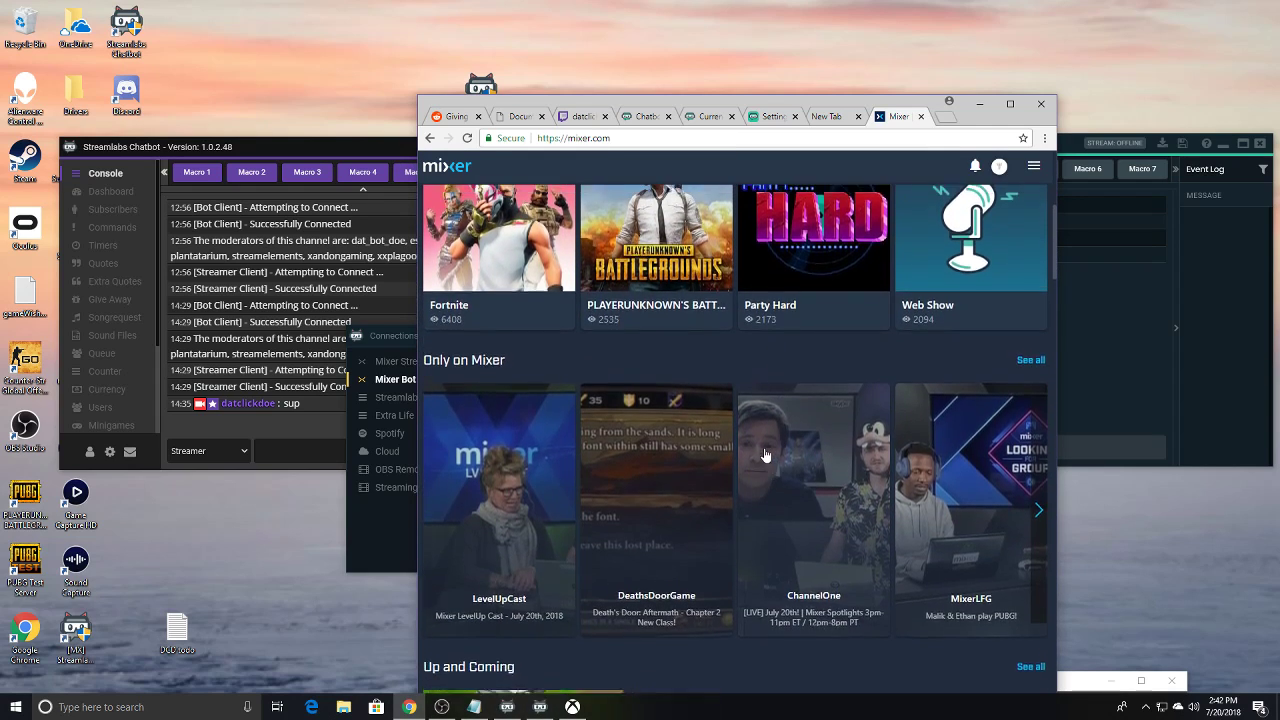
scroll(766, 451, up, 6)
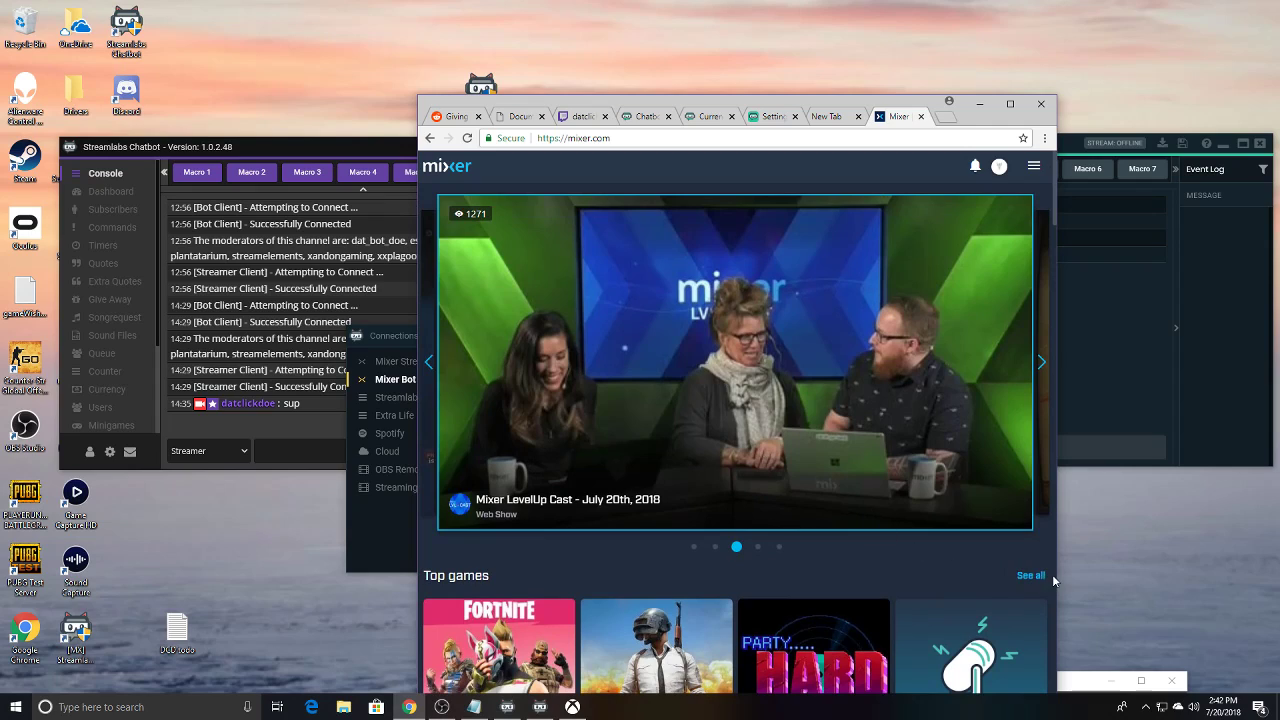
Check the Mixer site menu, then bring the Mixer chatbot forward and send the 'sup' message.
click(1040, 168)
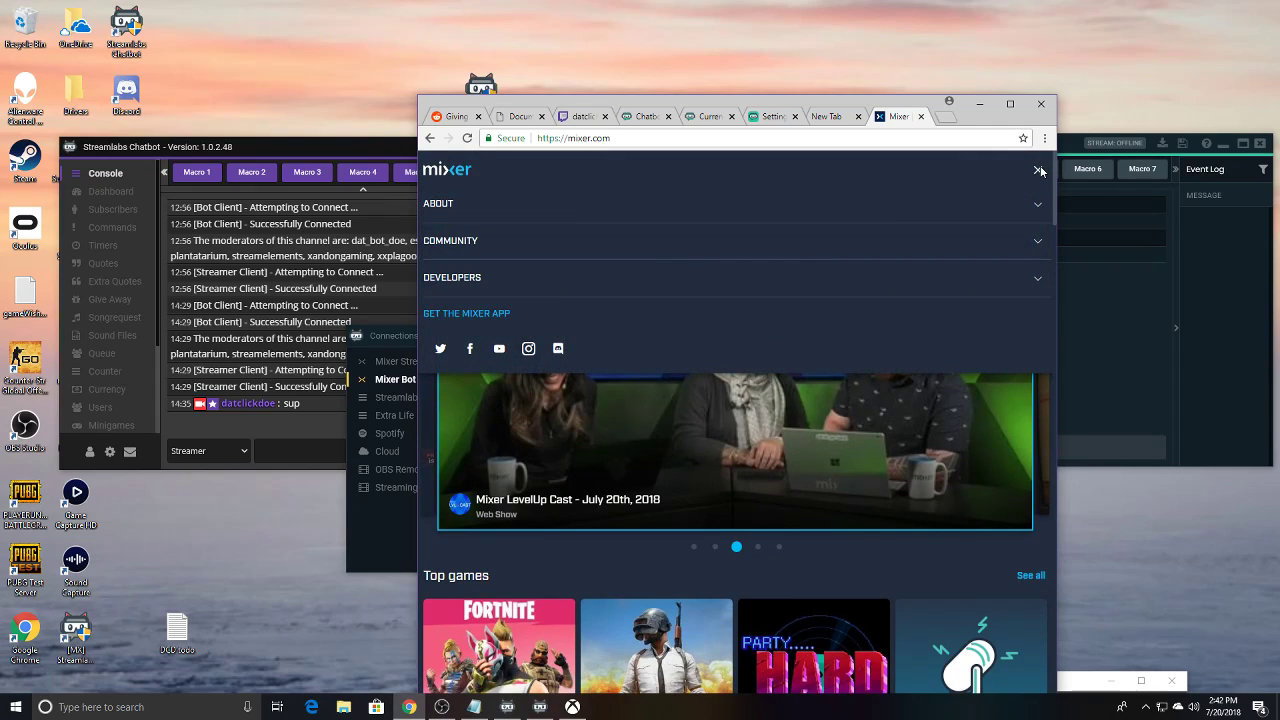
click(1039, 170)
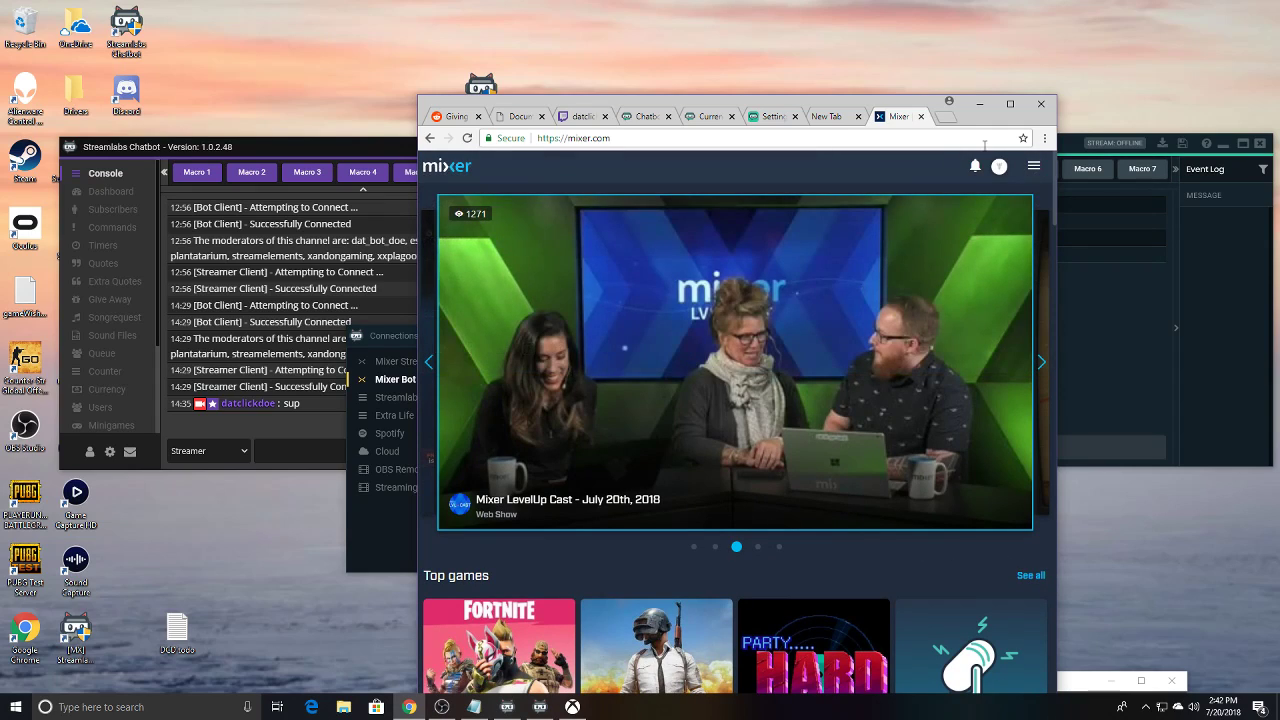
scroll(714, 288, down, 3)
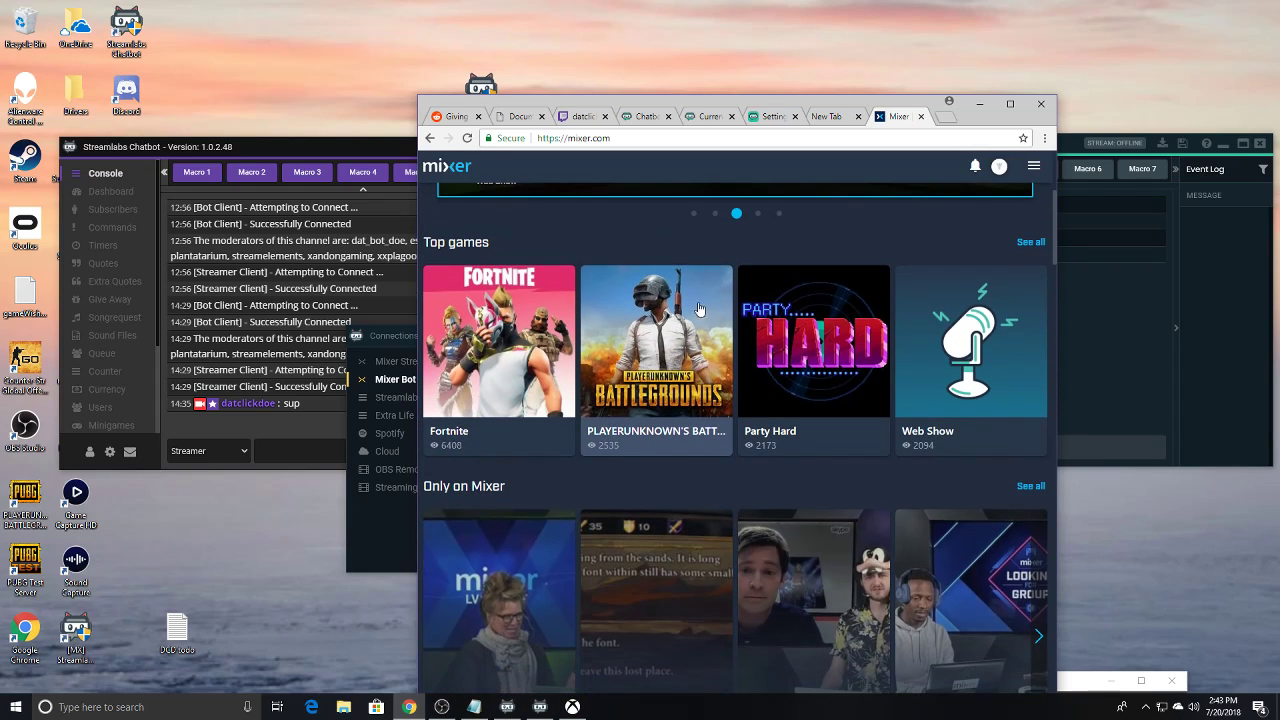
scroll(700, 372, down, 5)
scroll(701, 379, down, 8)
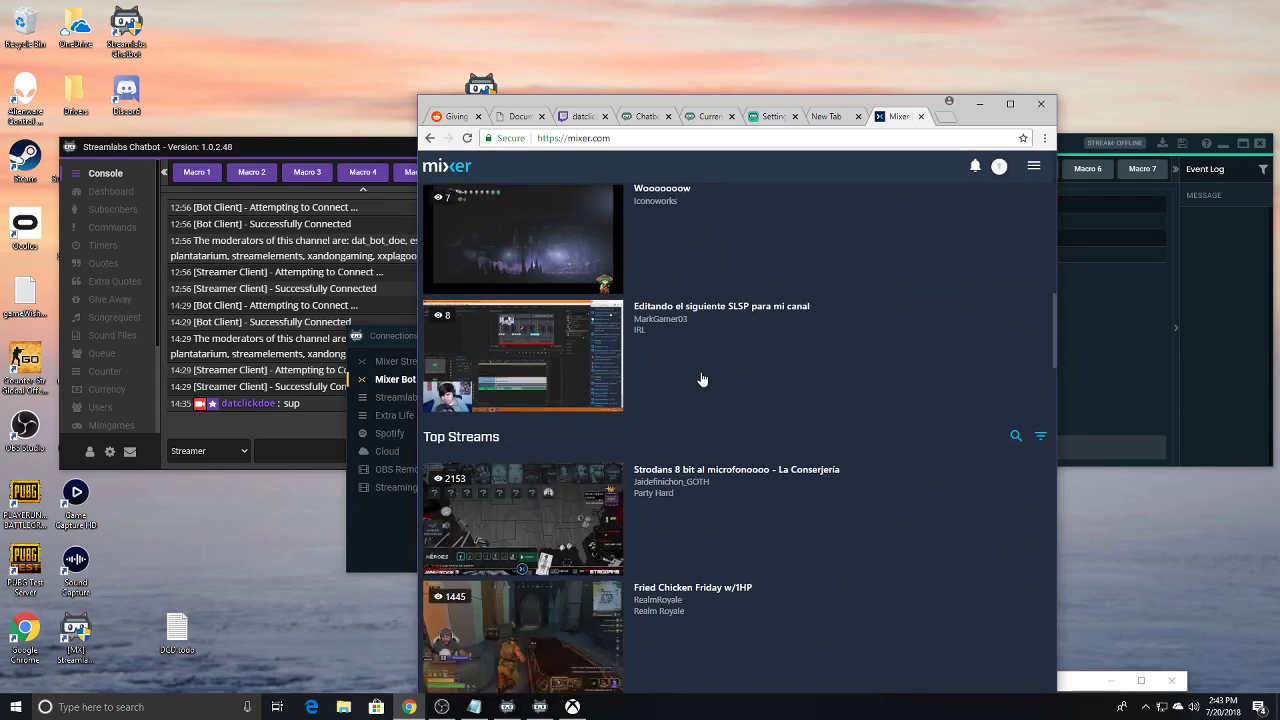
scroll(703, 381, up, 5)
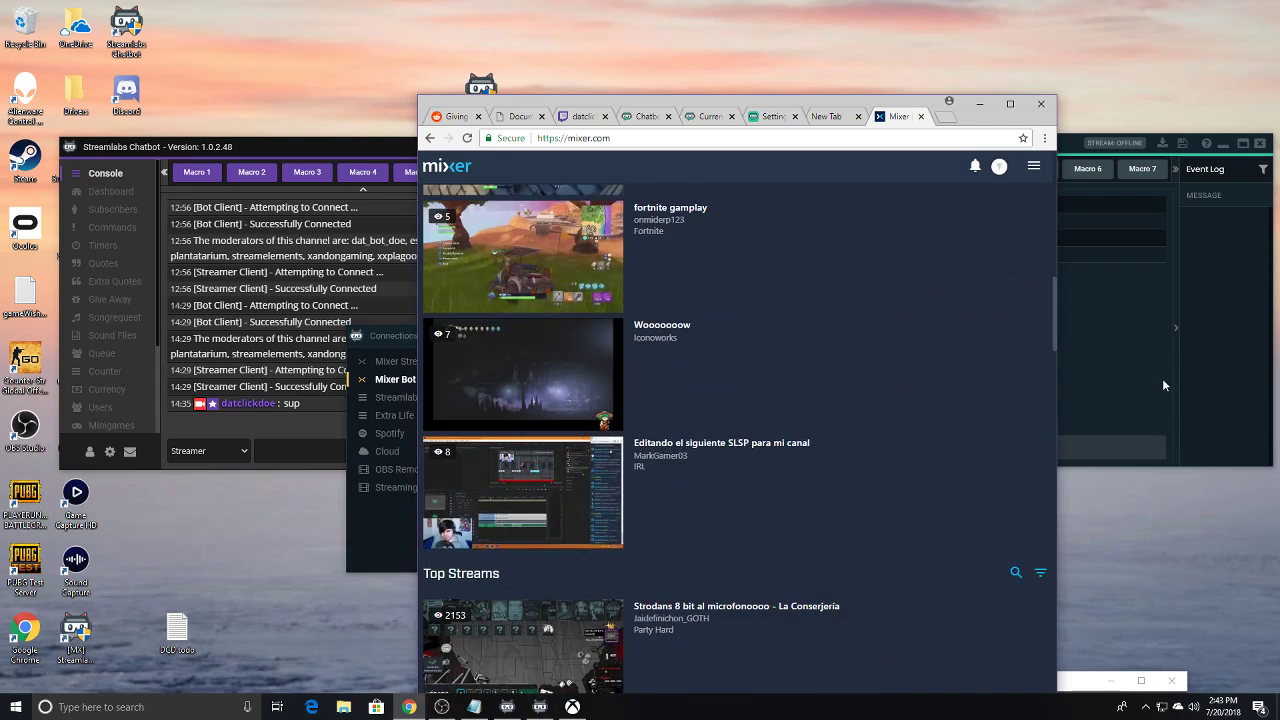
click(1162, 380)
key(Return)
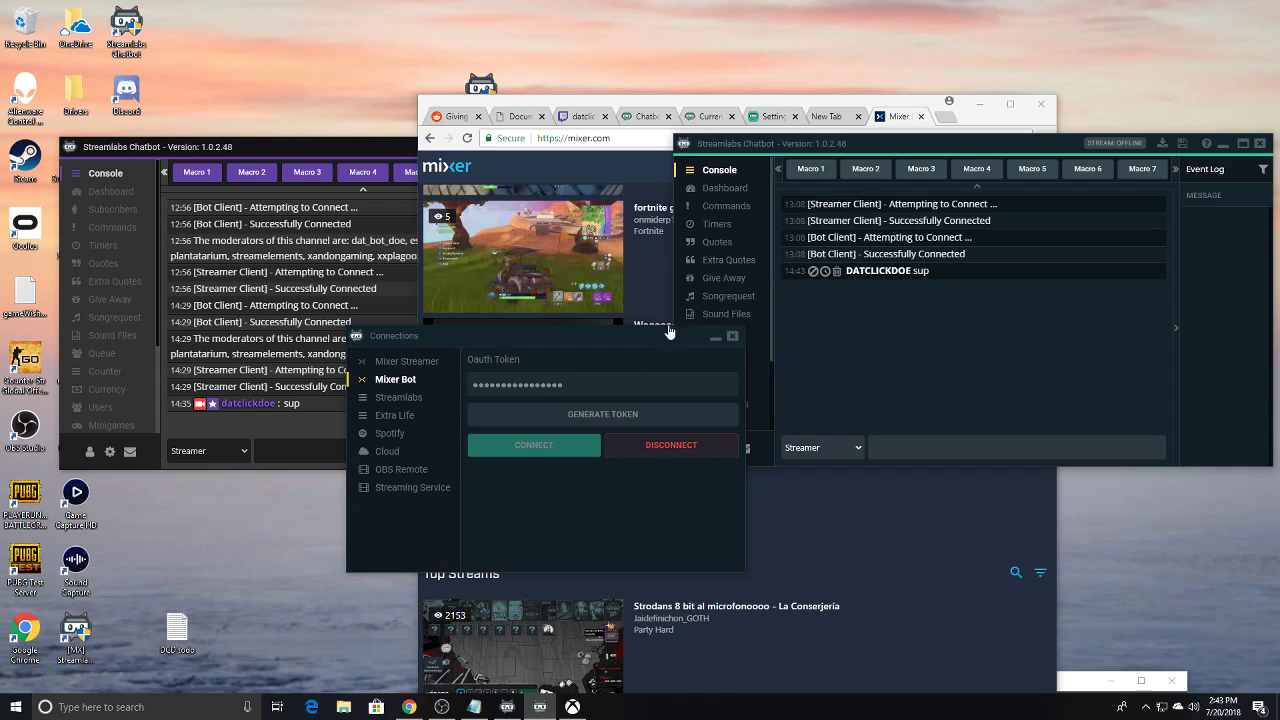
Place the Twitch and Mixer chatbot windows side by side, minimize the browser, and close Connections.
drag(961, 149, 802, 82)
drag(477, 109, 298, 70)
click(805, 76)
drag(536, 347, 845, 184)
drag(794, 76, 937, 153)
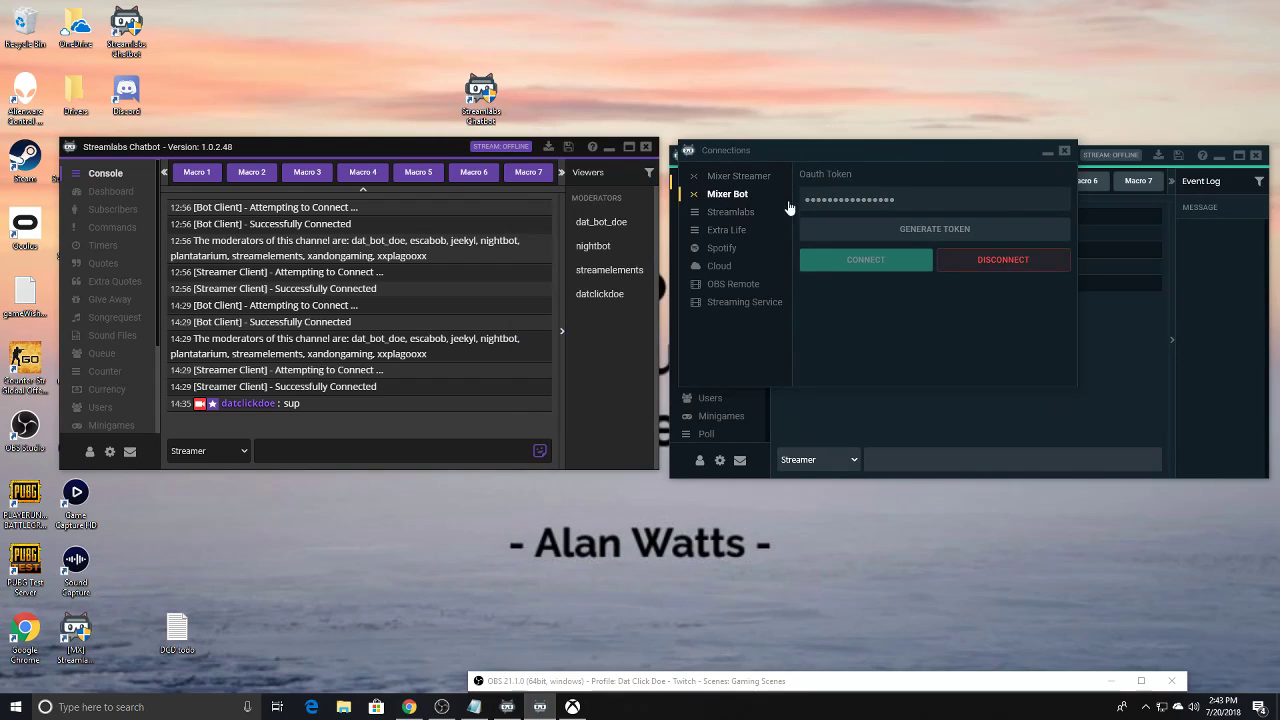
drag(846, 160, 931, 213)
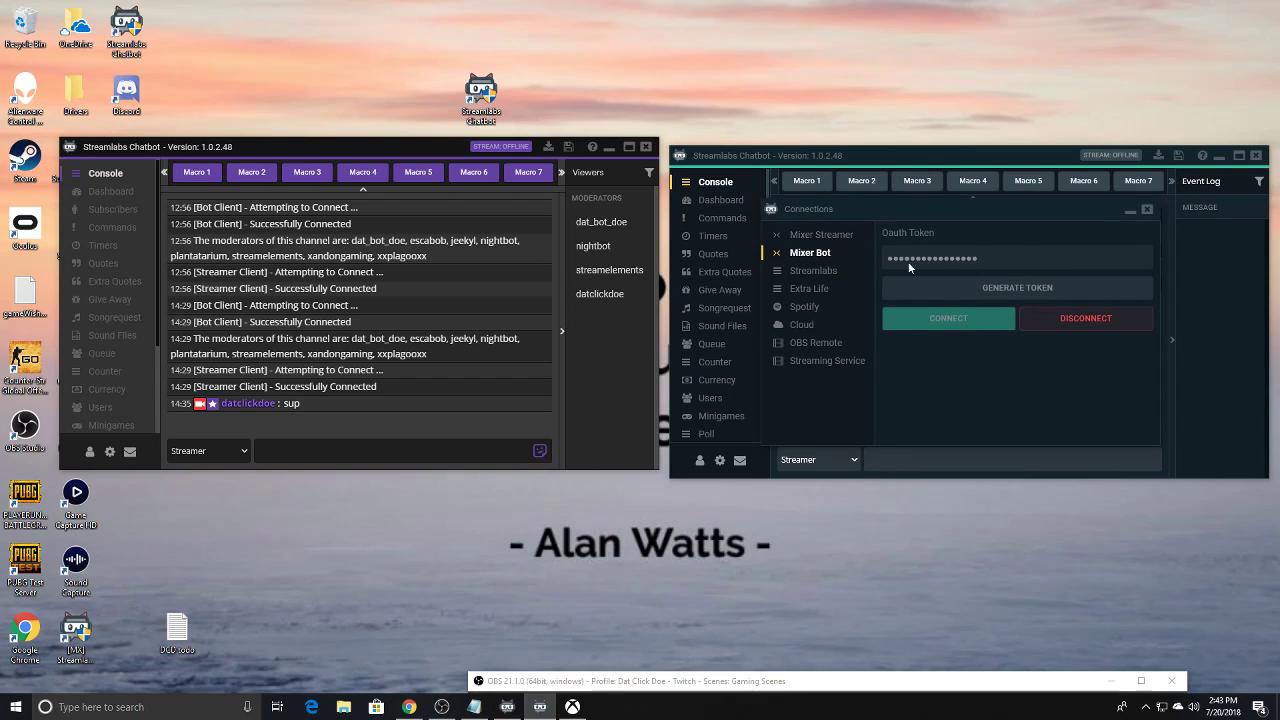
click(1149, 212)
drag(848, 160, 846, 151)
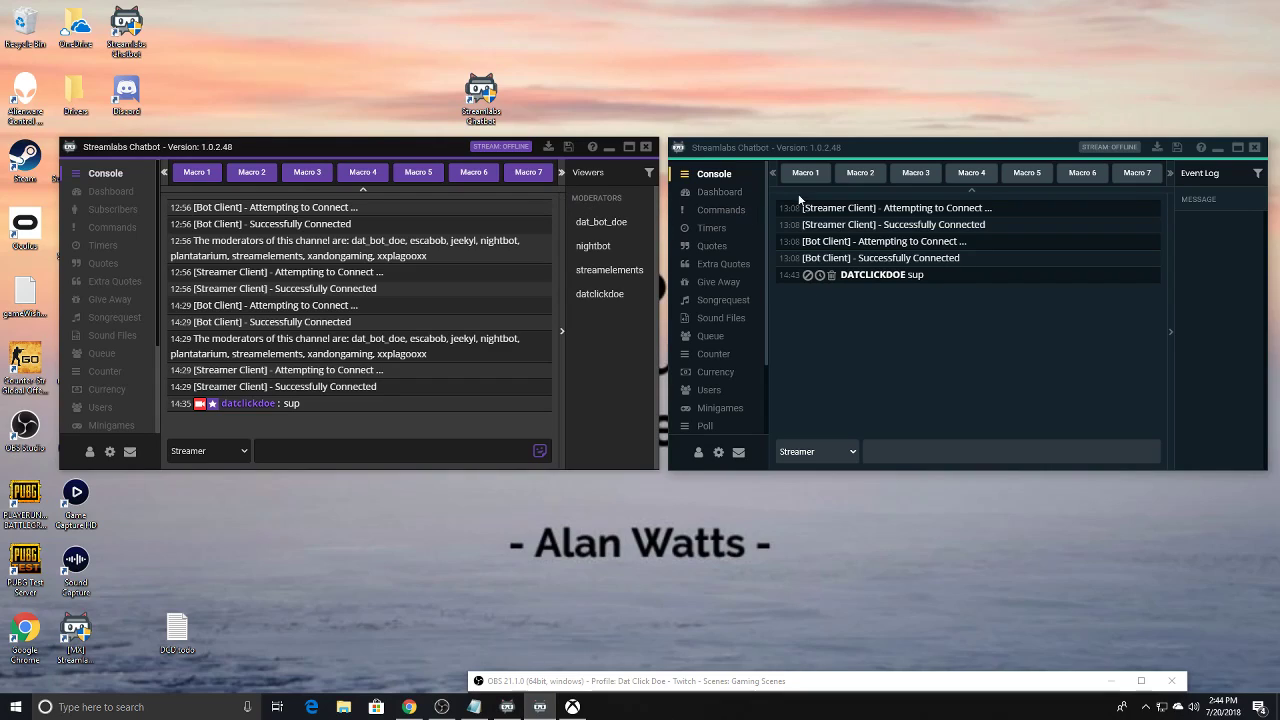
Visit both bots' dashboards, then open their Commands lists: four on Twitch, none on Mixer.
click(107, 195)
scroll(406, 317, down, 3)
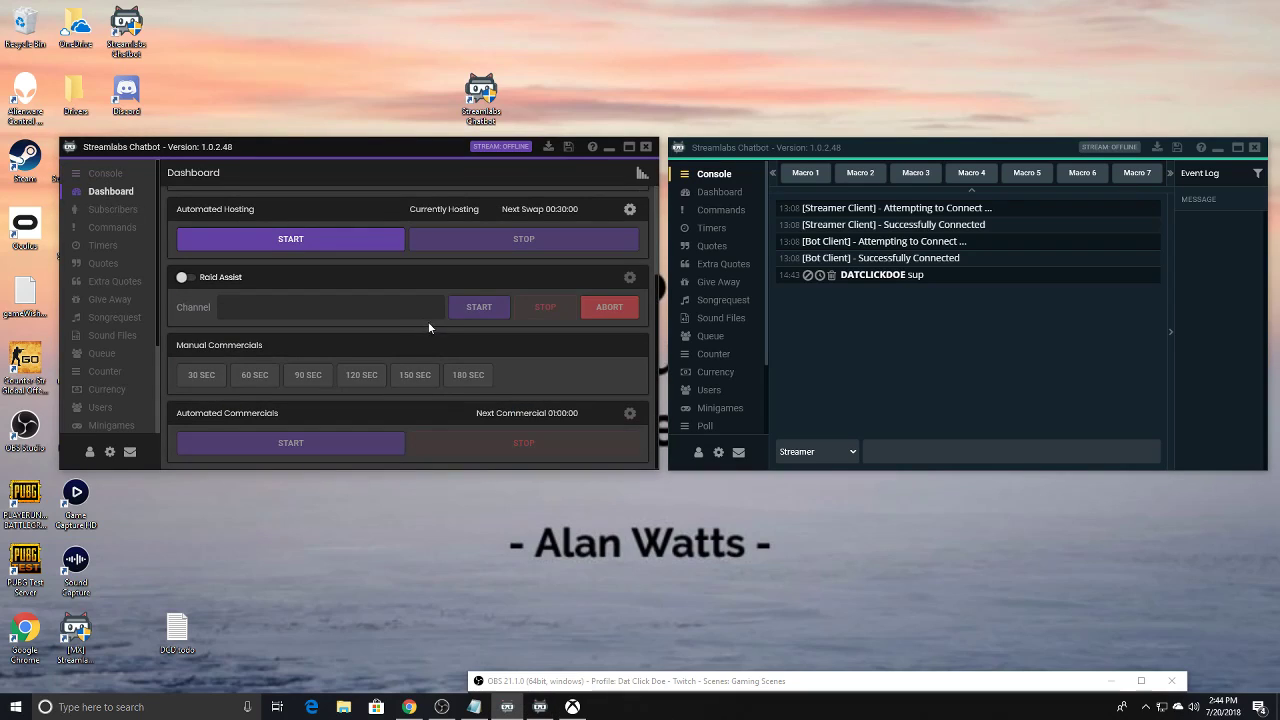
click(719, 191)
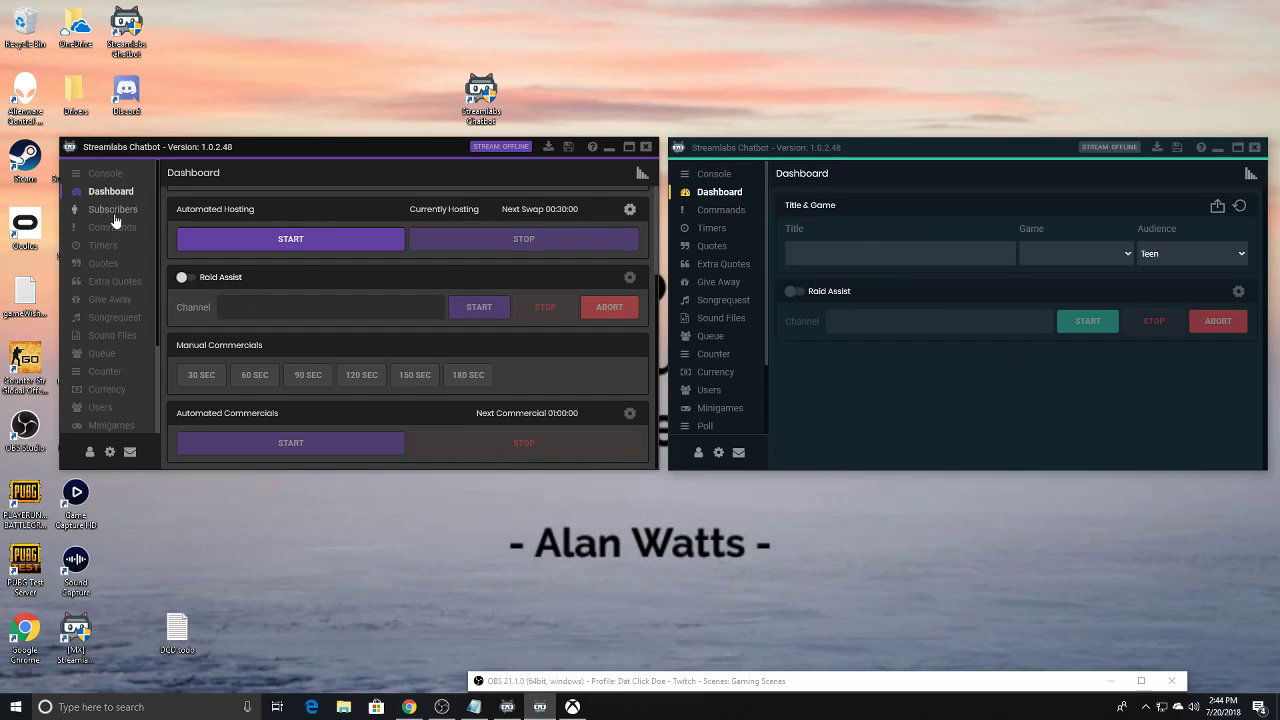
click(940, 248)
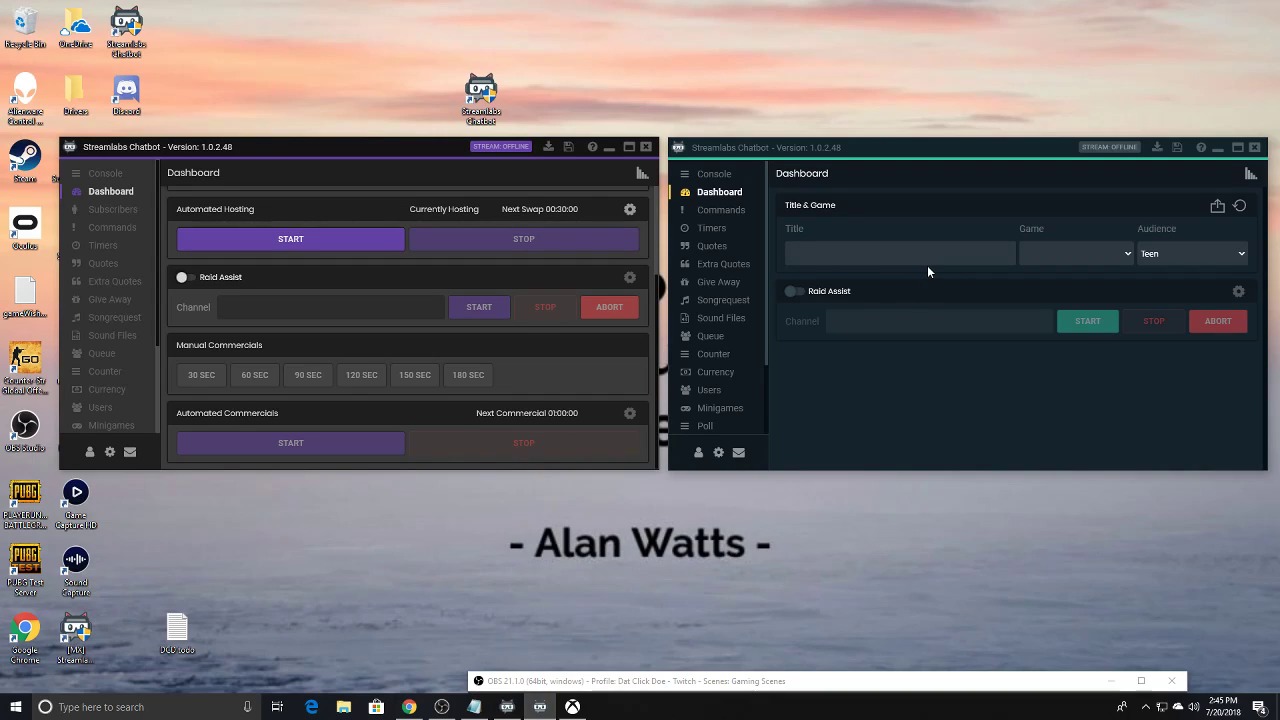
click(720, 212)
click(110, 230)
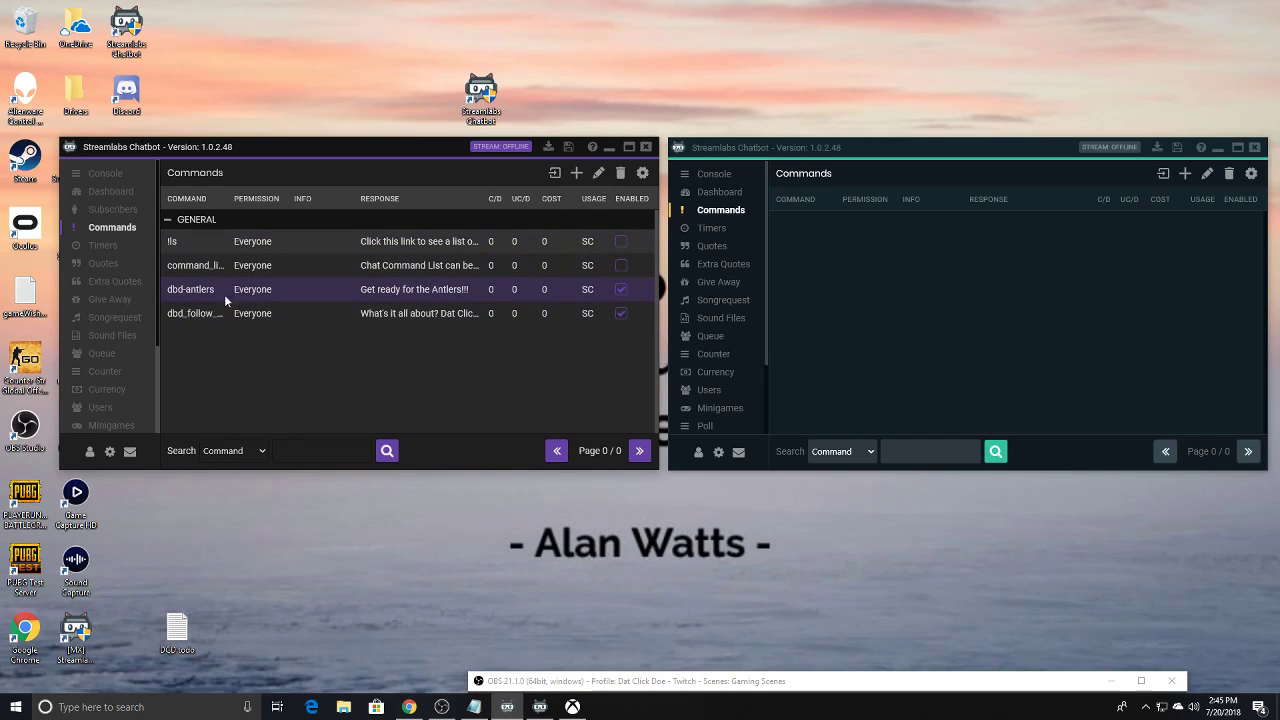
Open the Twitch bot's dbd-antlers command in its edit form and scroll through its settings.
click(599, 175)
scroll(524, 357, down, 5)
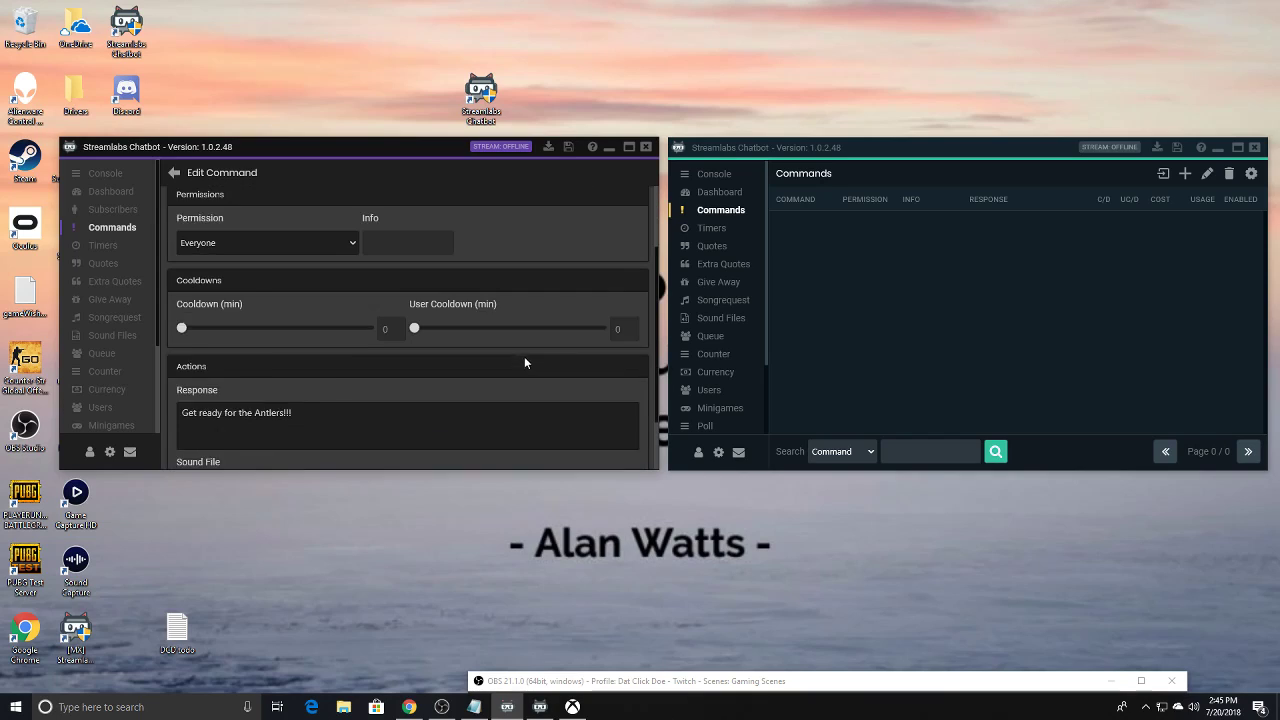
scroll(534, 363, up, 5)
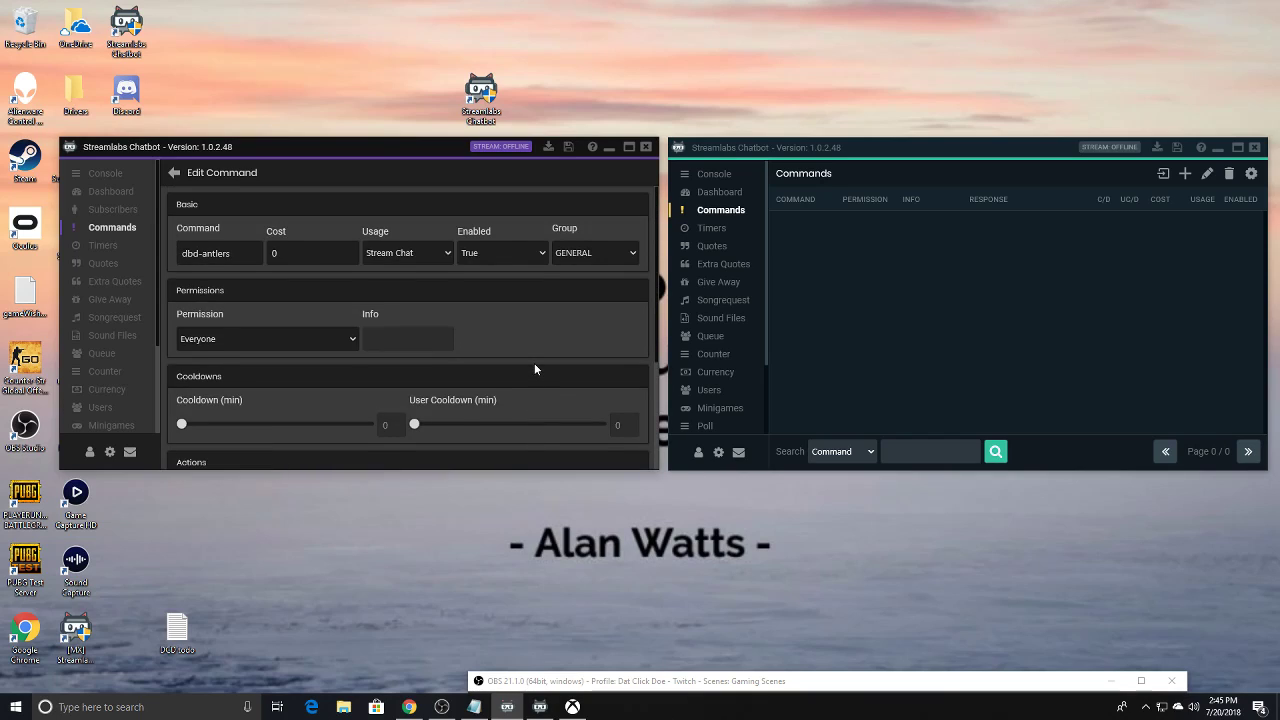
scroll(534, 363, down, 5)
scroll(535, 363, up, 3)
scroll(535, 367, up, 1)
Start a new Mixer bot command and paste in the name dbd-antlers copied from the Twitch bot.
click(1185, 175)
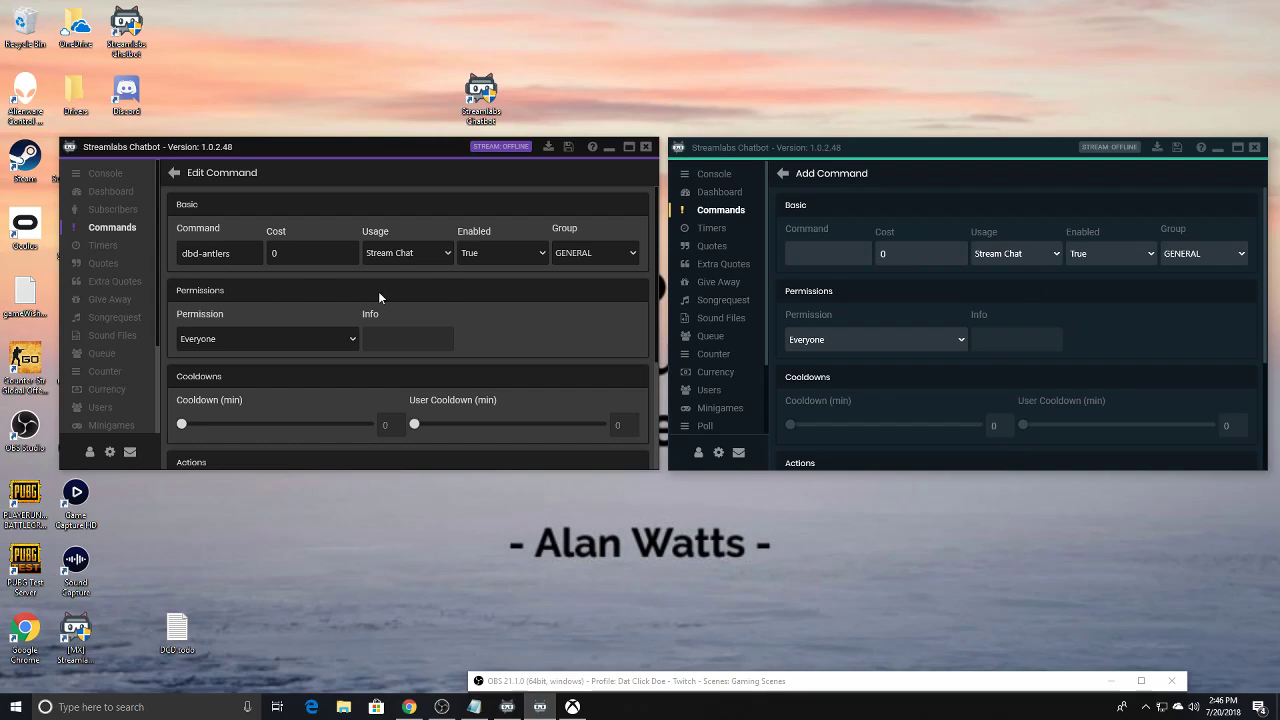
drag(236, 253, 155, 260)
key(ctrl+c)
click(827, 252)
key(ctrl+v)
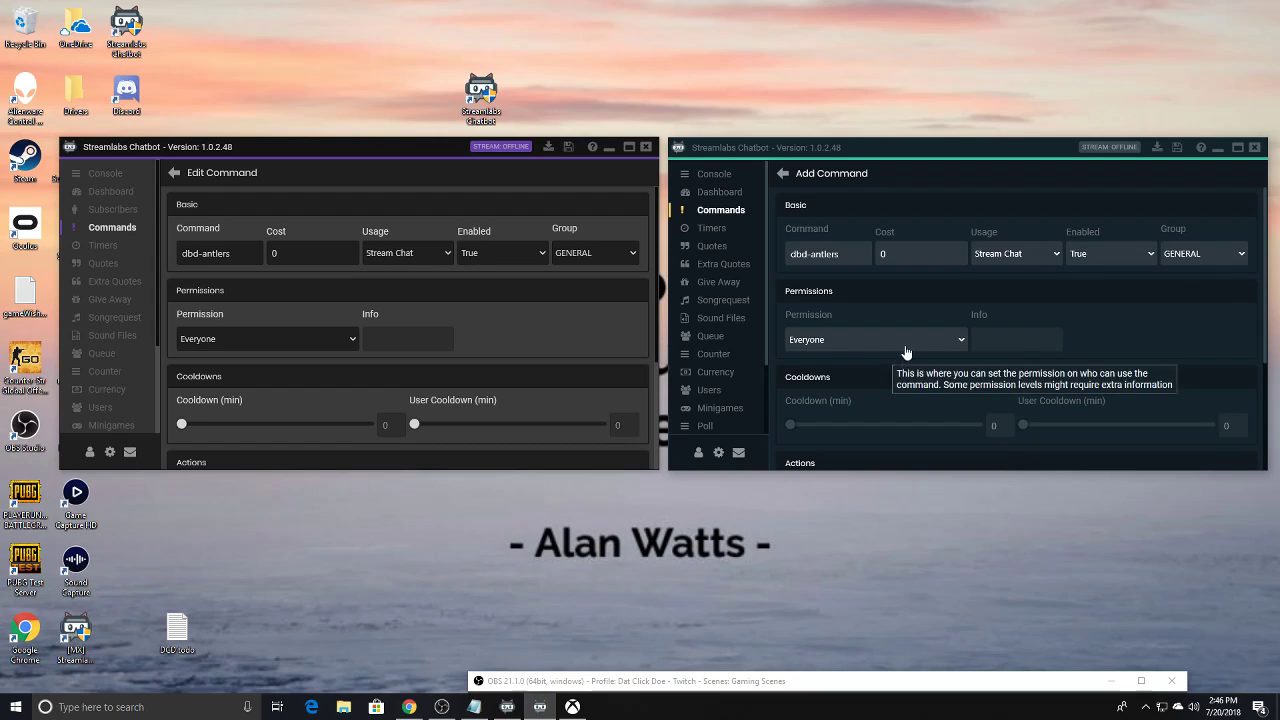
Paste the response 'Get ready for the Antlers!!!', submit the command, and close the Twitch editor.
scroll(888, 388, down, 1)
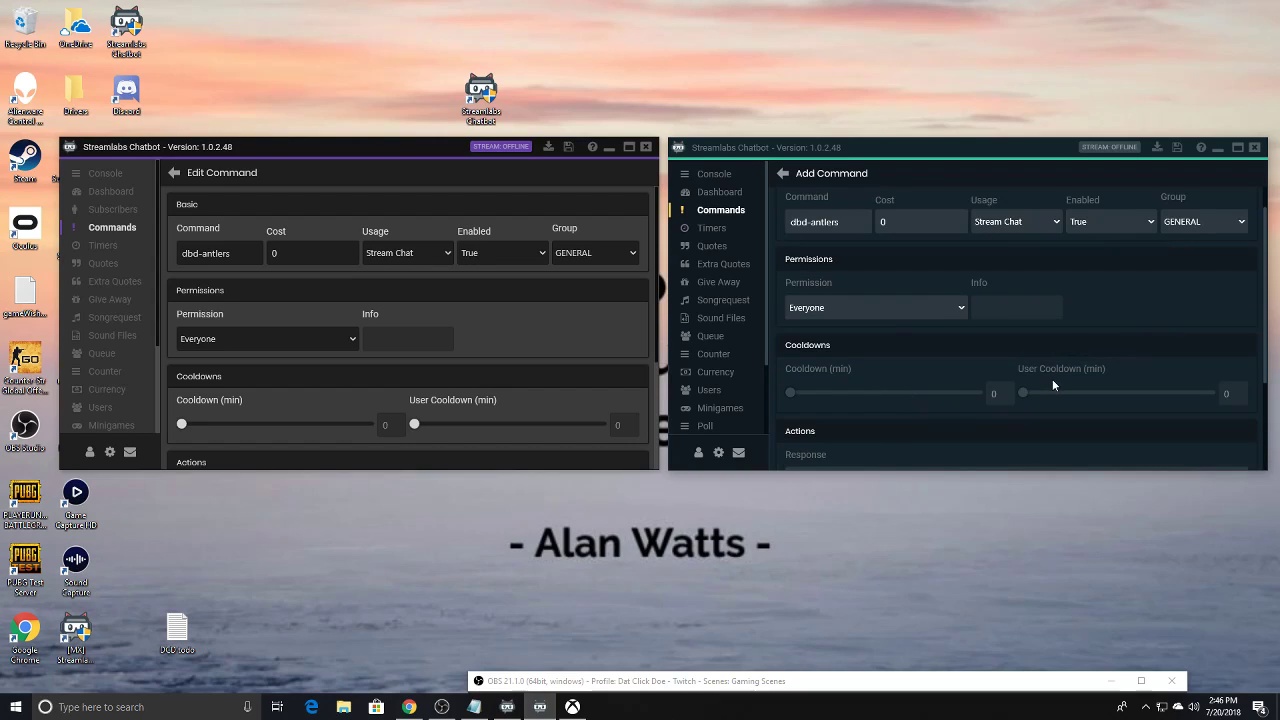
scroll(1052, 380, down, 2)
scroll(1052, 387, down, 2)
scroll(412, 370, down, 5)
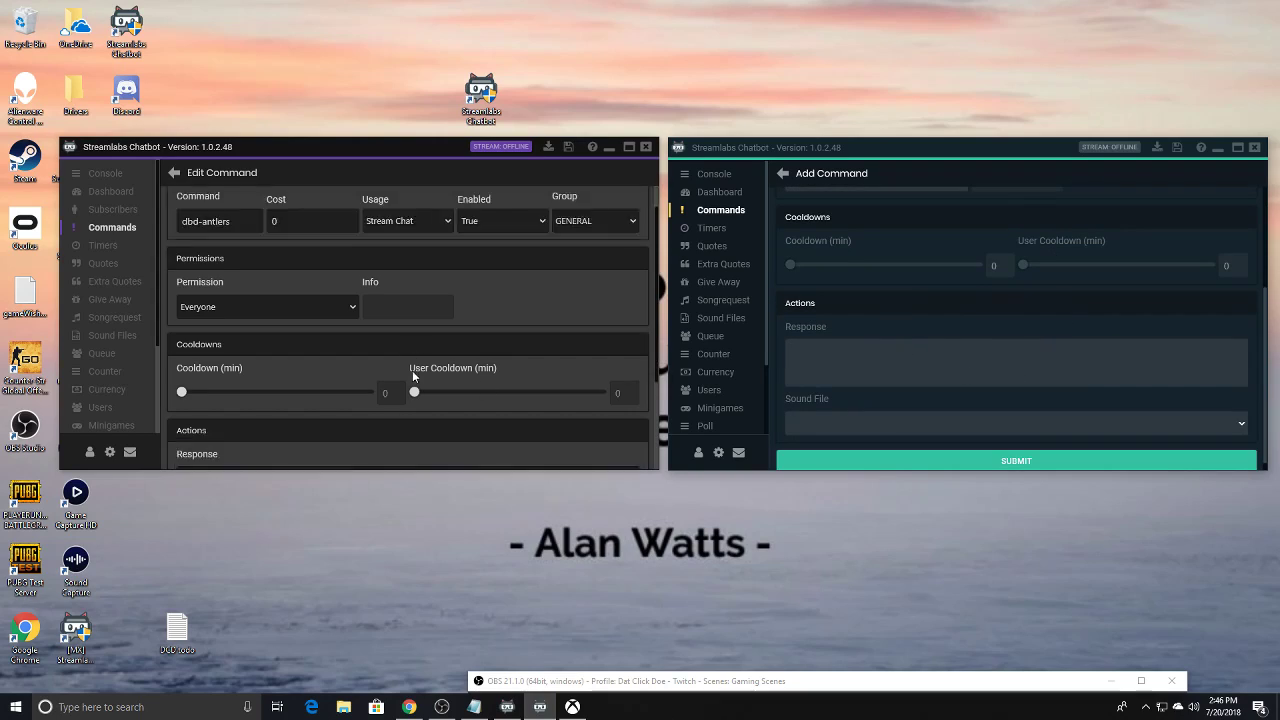
triple_click(355, 343)
key(ctrl+c)
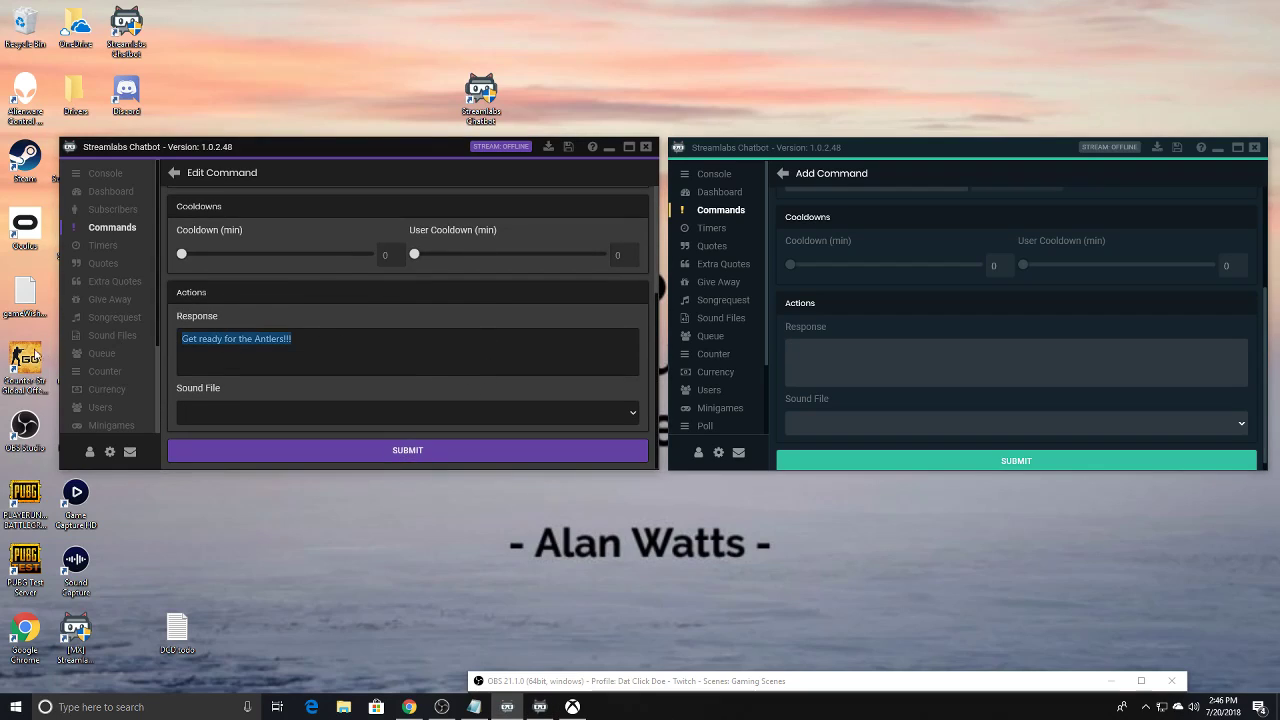
click(922, 344)
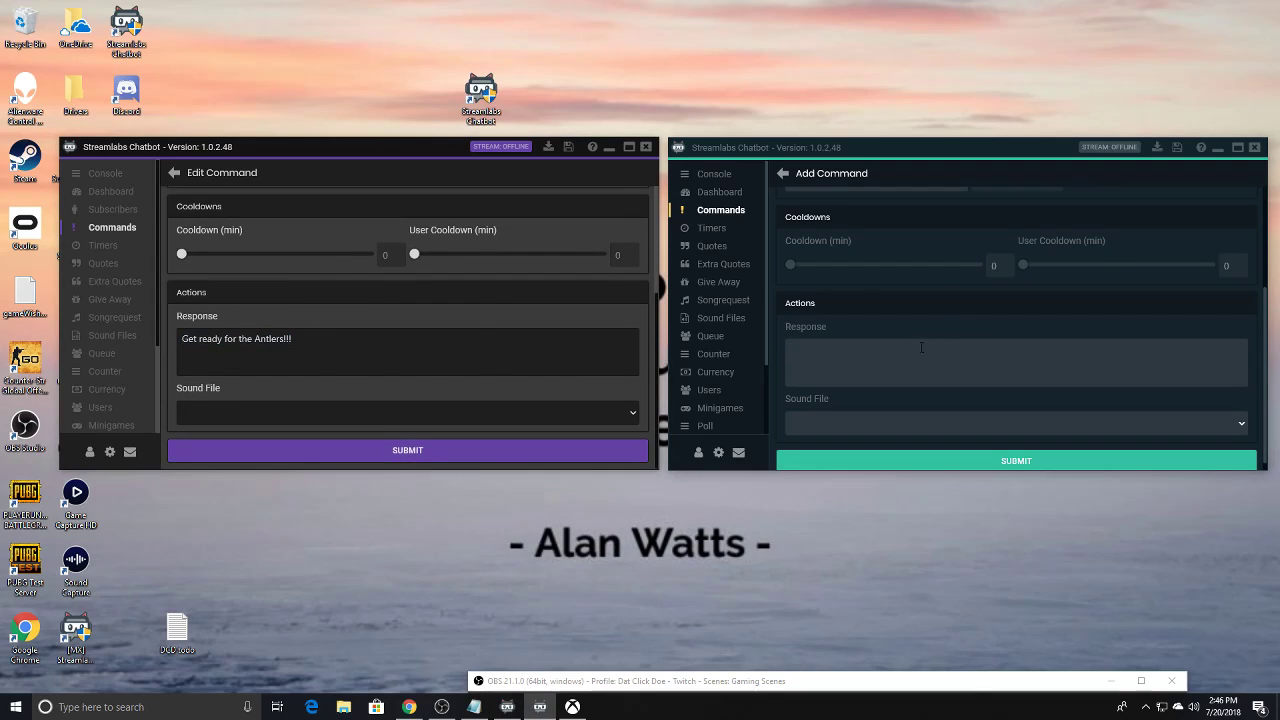
key(ctrl+v)
scroll(954, 327, down, 1)
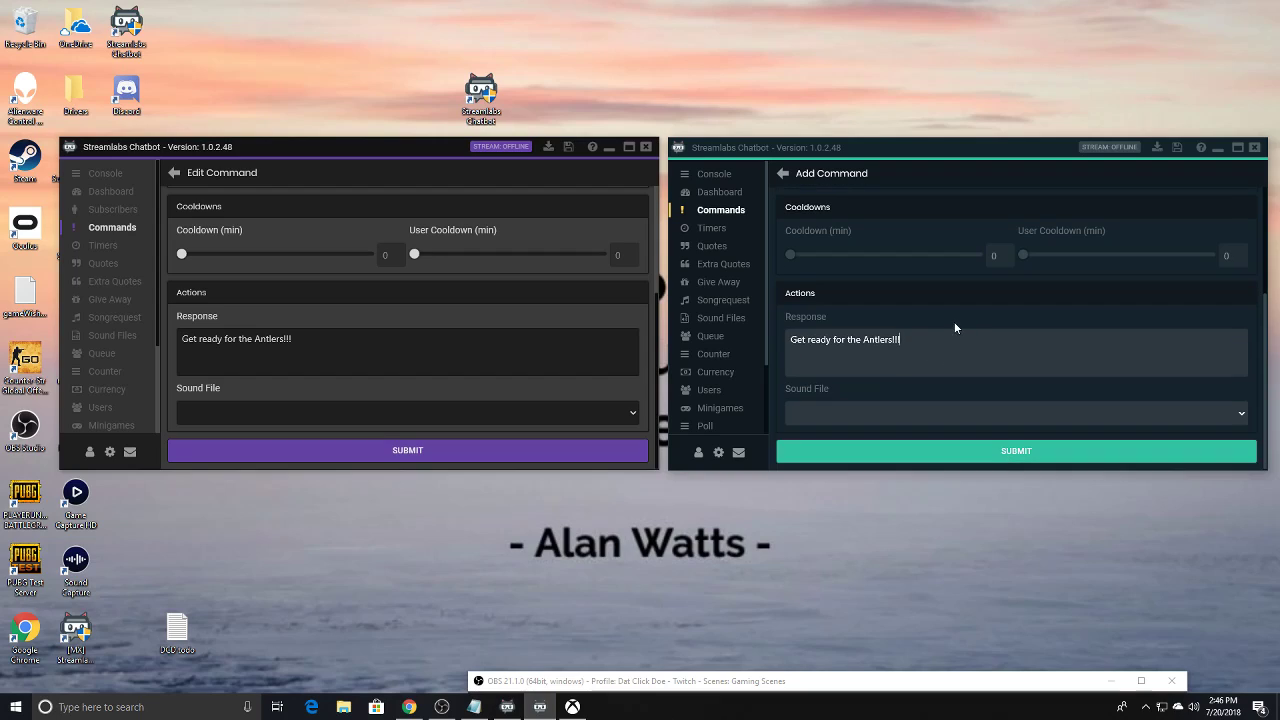
click(981, 451)
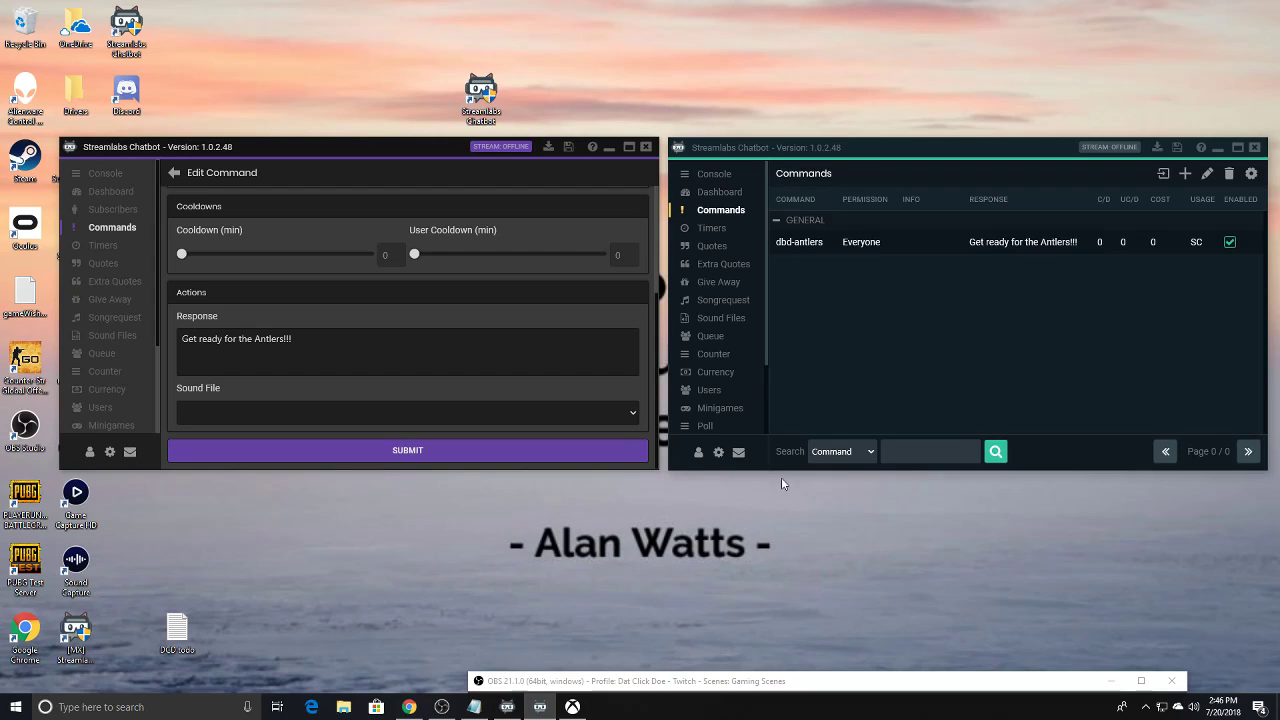
click(447, 457)
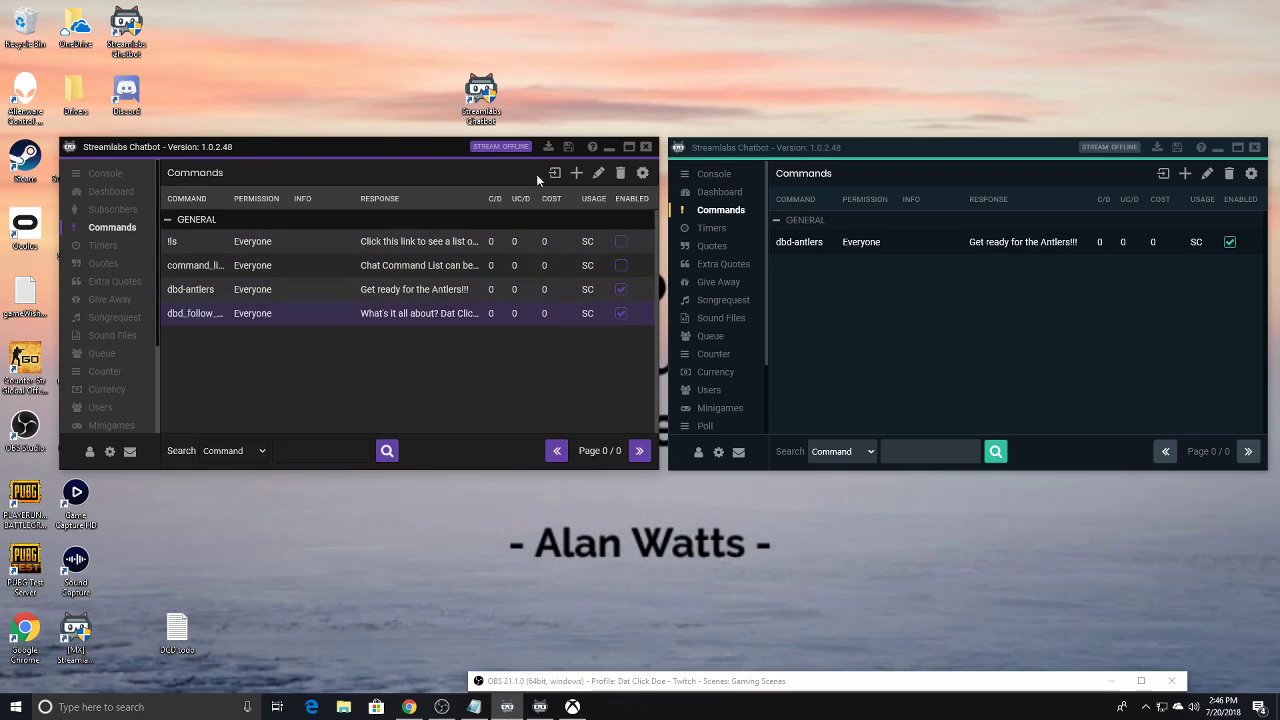
Copy the dbd_follow_us name from the Twitch bot into a new Mixer bot command.
click(598, 173)
drag(241, 253, 154, 255)
key(ctrl+c)
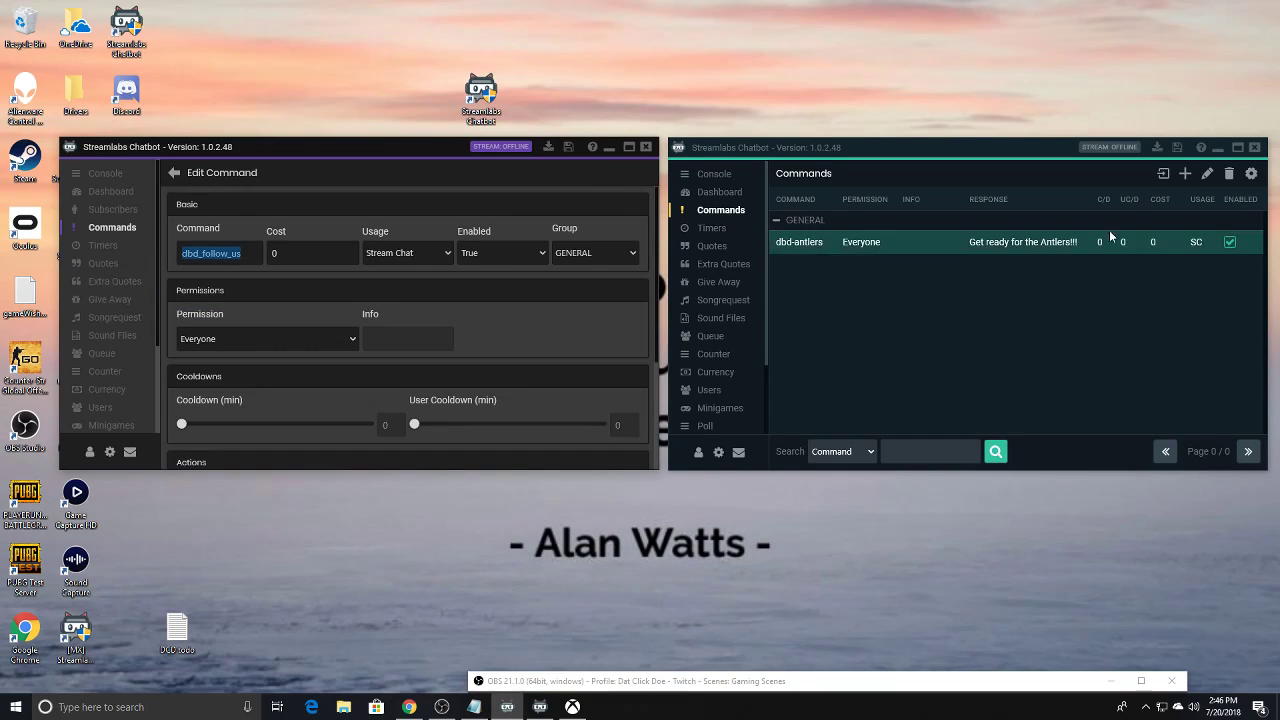
click(1185, 173)
click(842, 252)
key(ctrl+v)
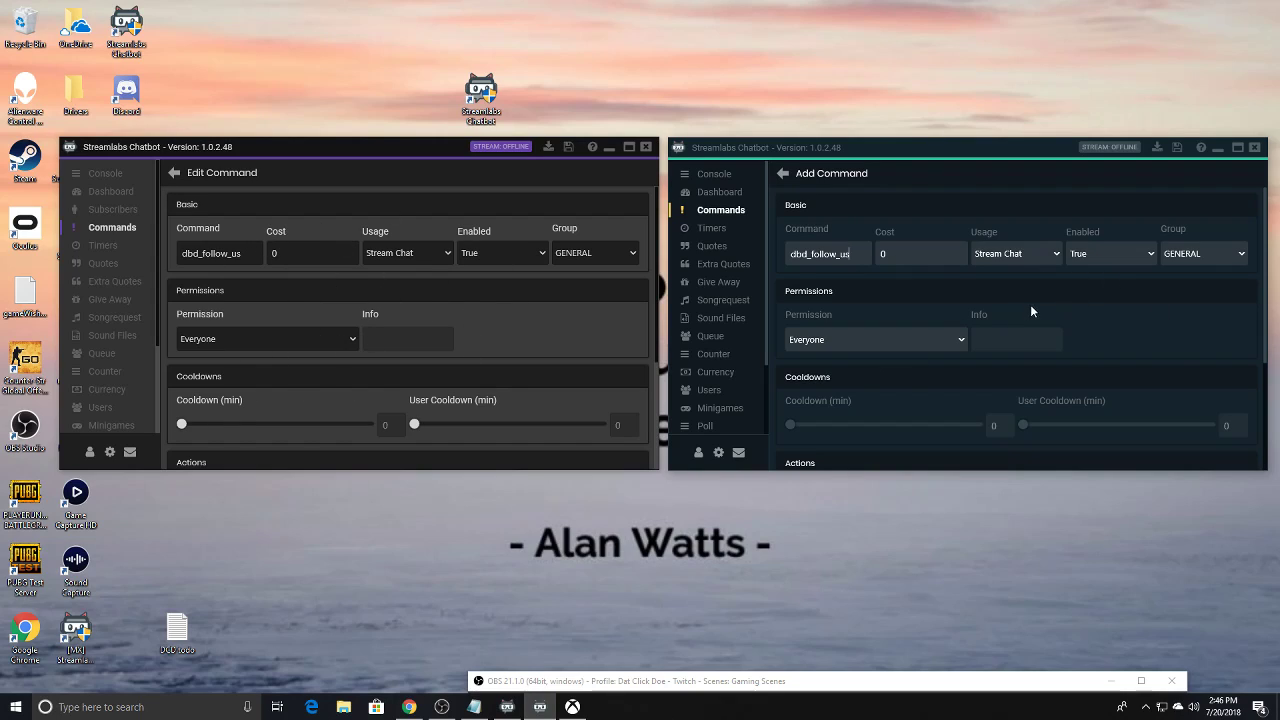
Paste the follow-us response into the new command, submit it, and close the Twitch editor.
scroll(1000, 321, down, 3)
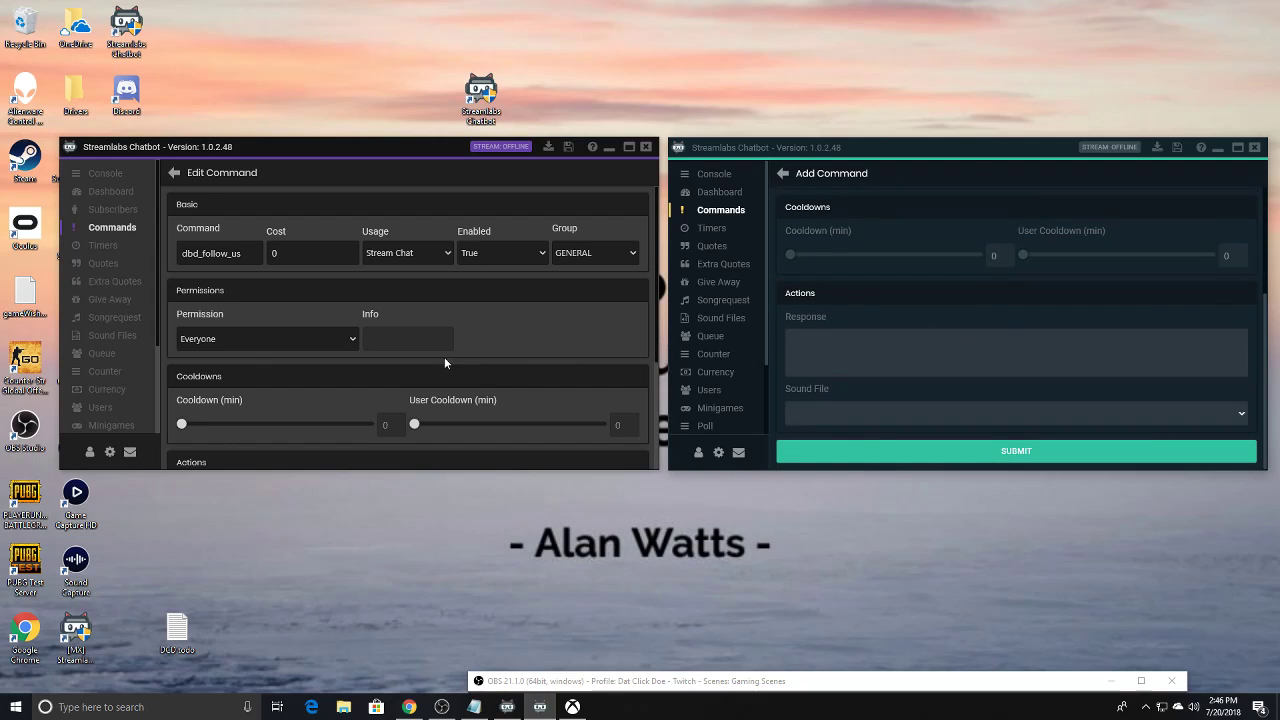
scroll(450, 356, down, 3)
drag(549, 345, 150, 368)
key(ctrl+c)
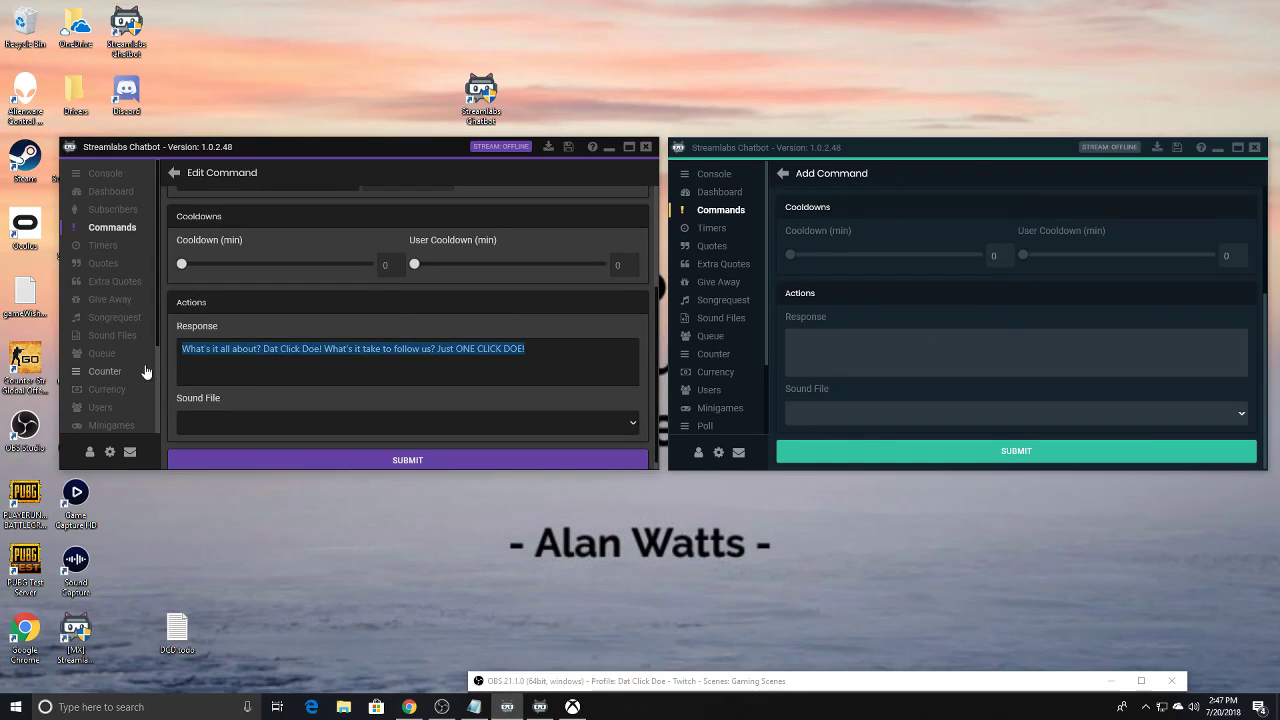
click(856, 352)
key(ctrl+v)
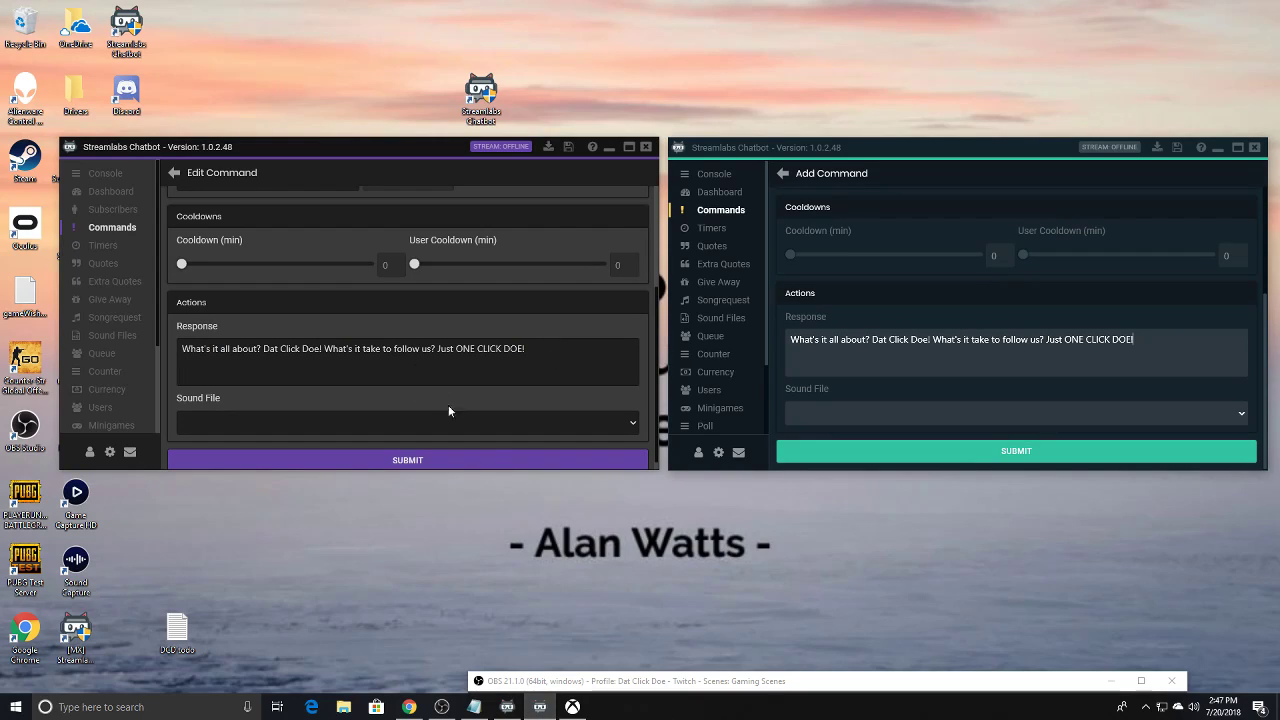
scroll(540, 380, down, 1)
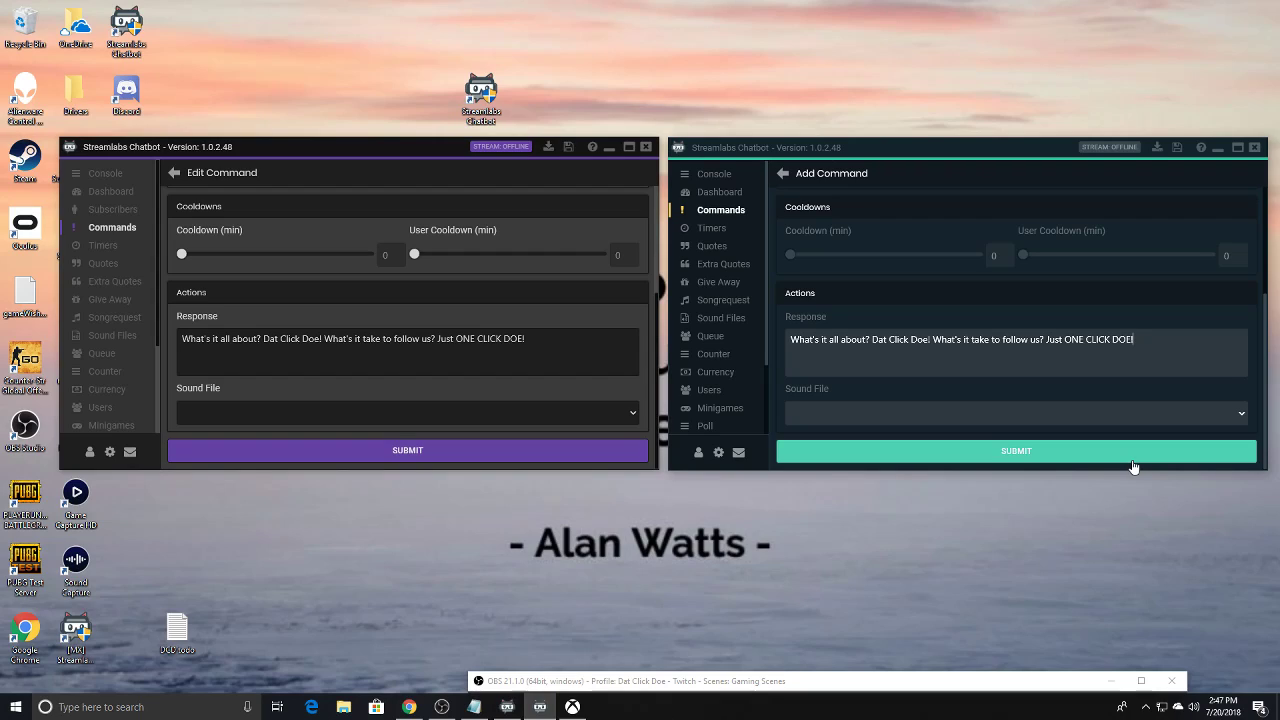
click(1049, 457)
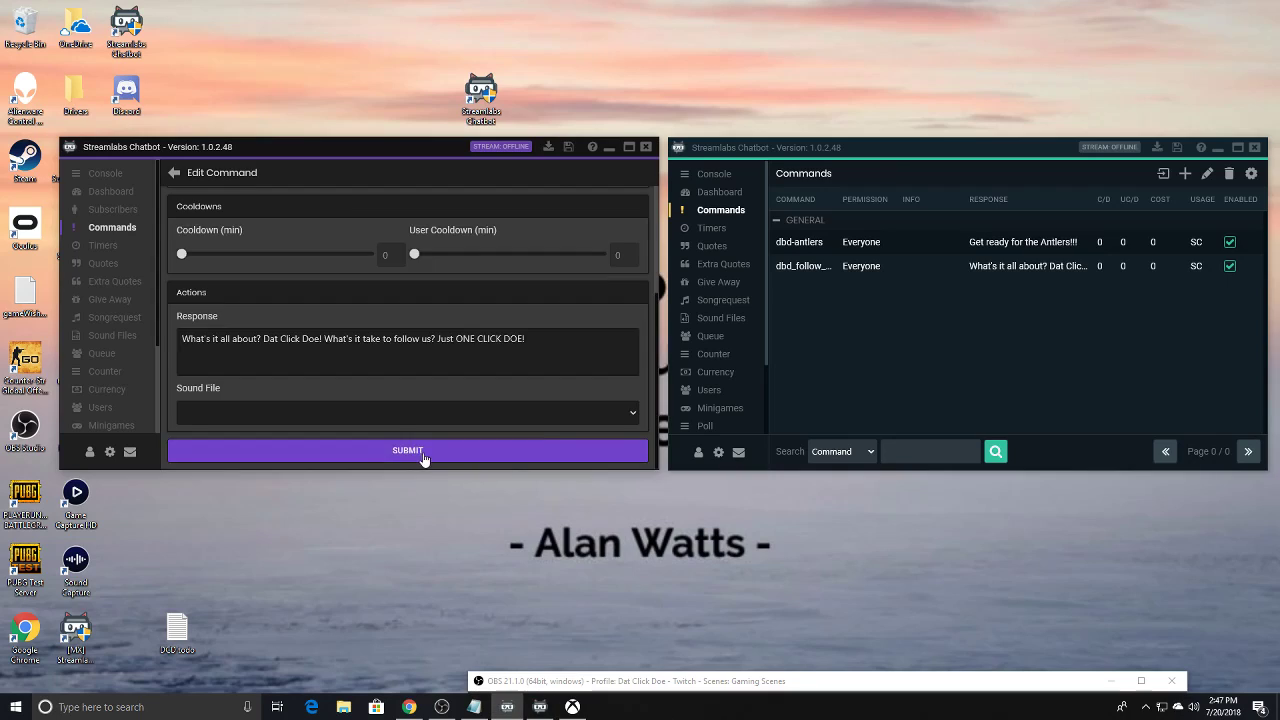
click(428, 450)
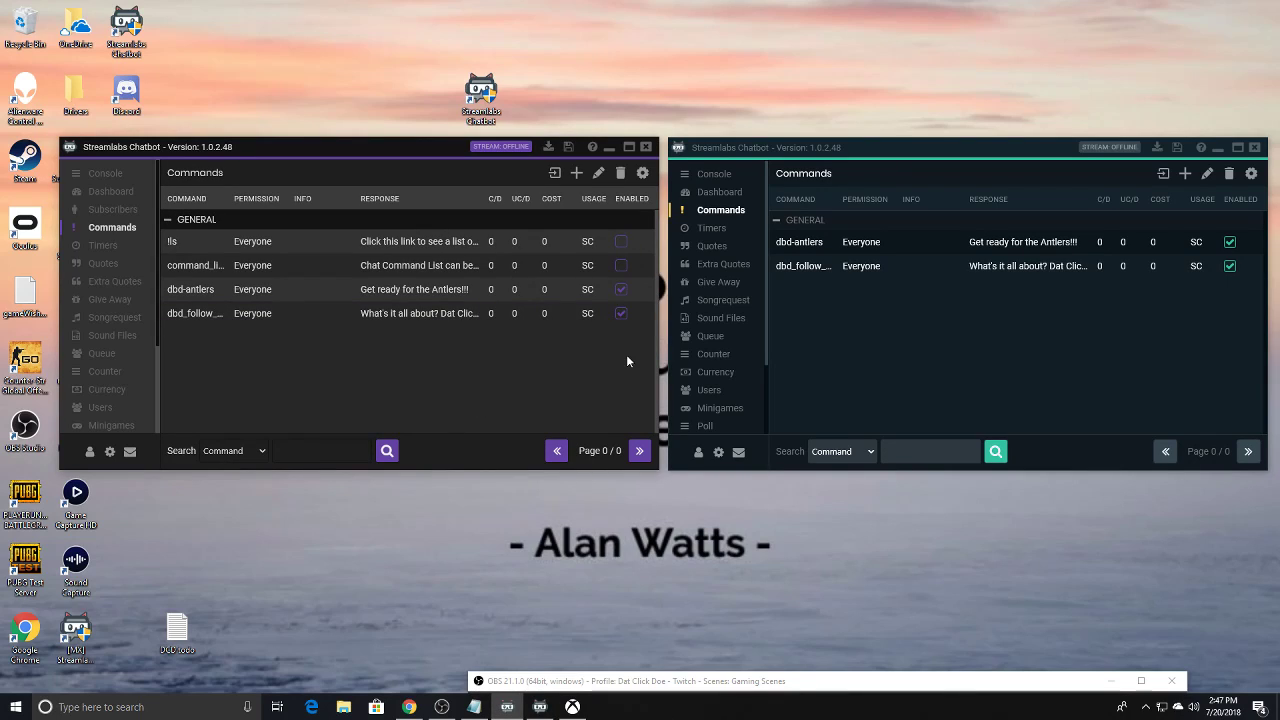
Compare both bots' Timers lists, then show the Twitch bot's global timer settings (5-minute interval, 2 chat lines).
click(871, 266)
click(103, 246)
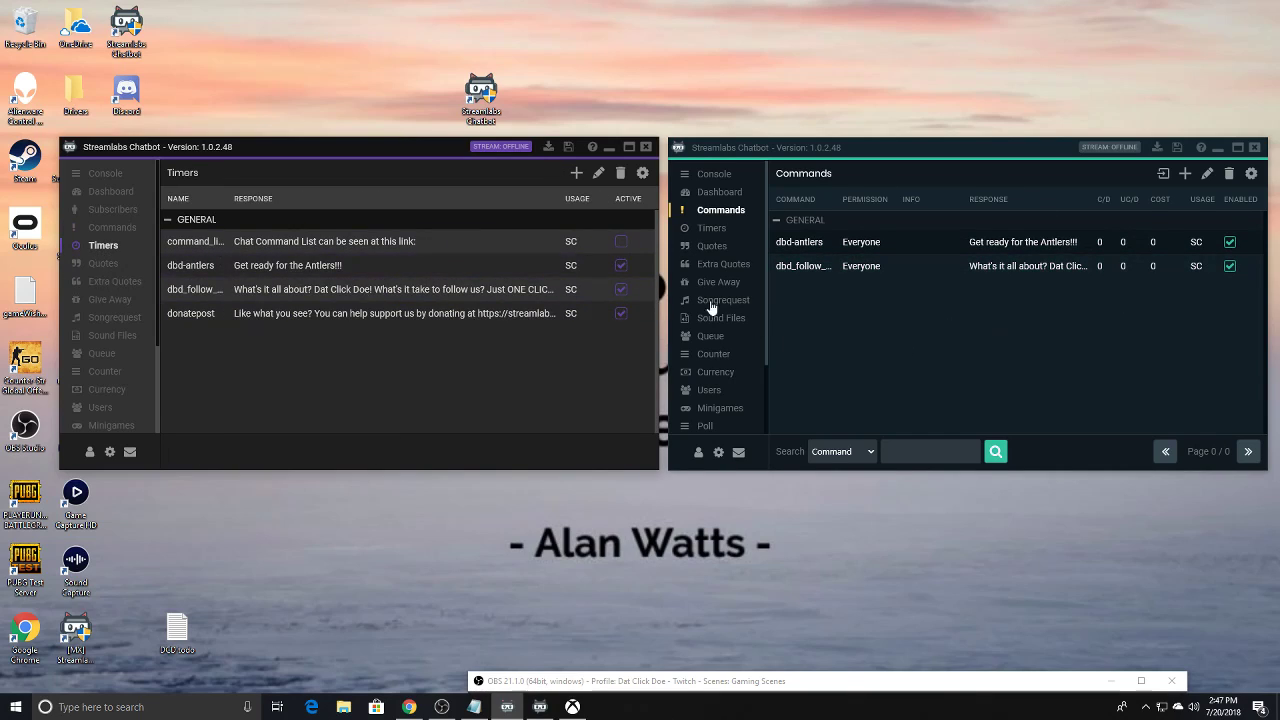
click(712, 229)
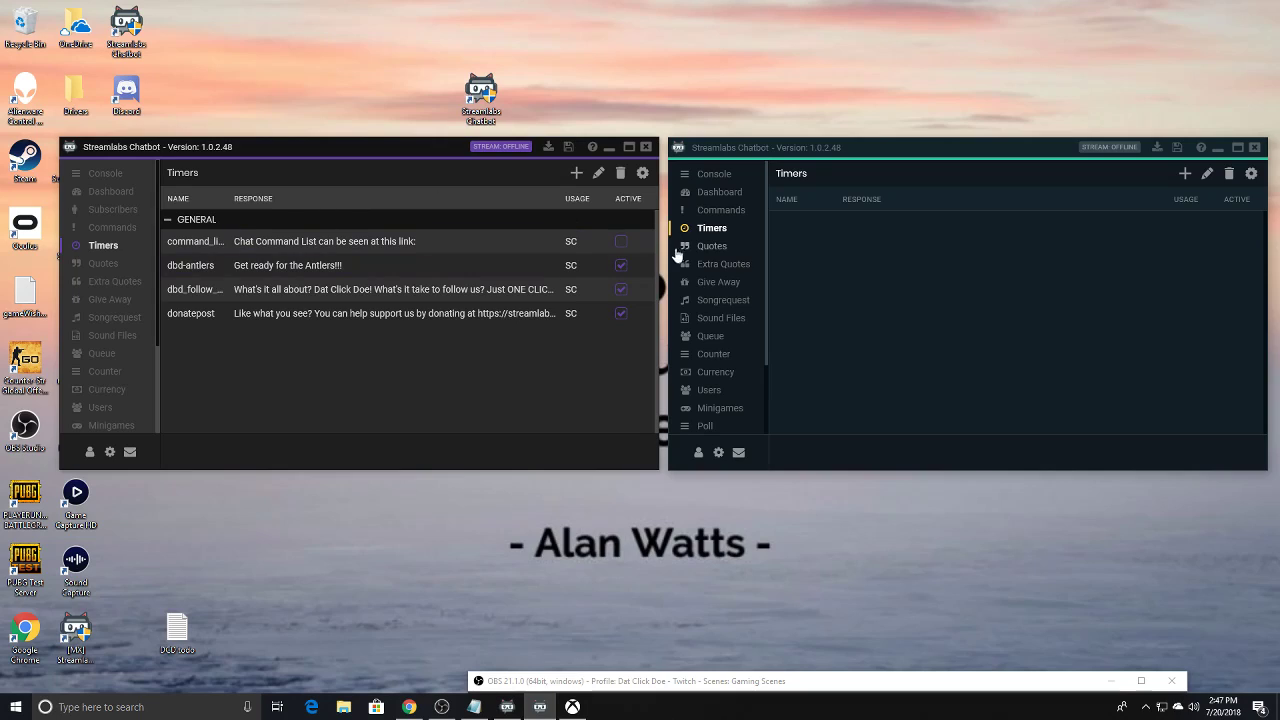
click(106, 229)
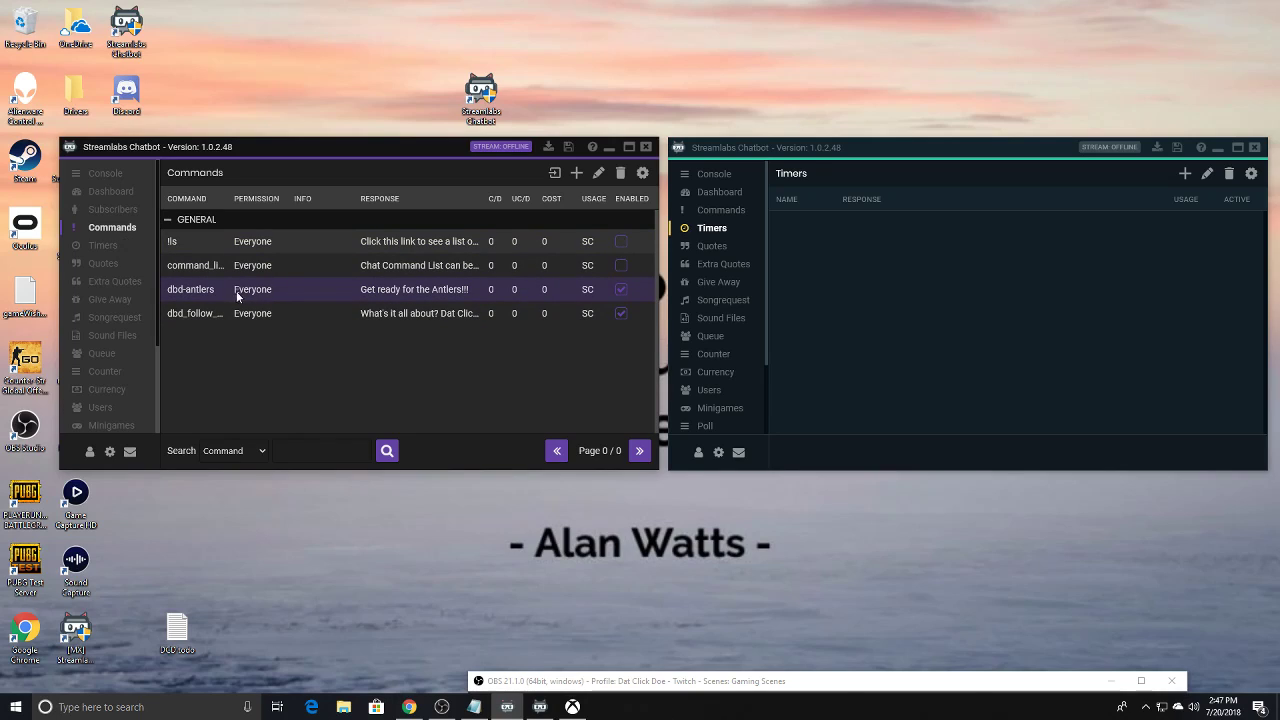
click(104, 248)
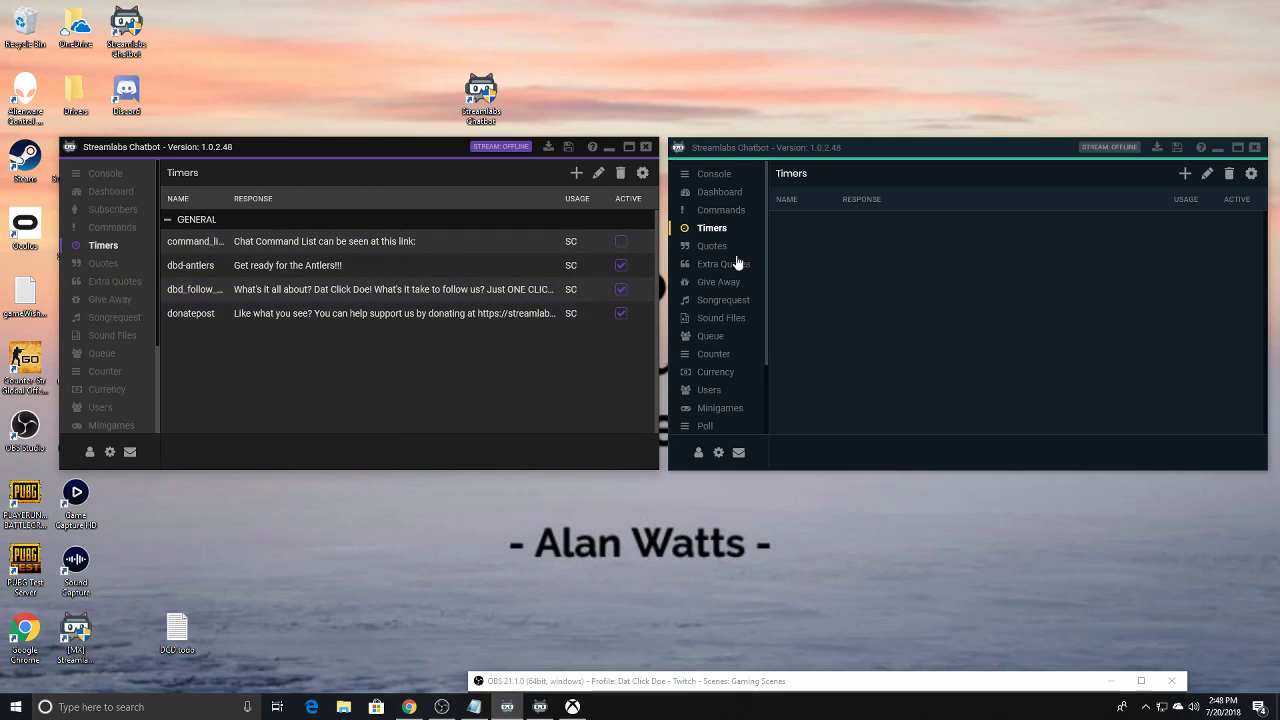
click(378, 263)
click(490, 288)
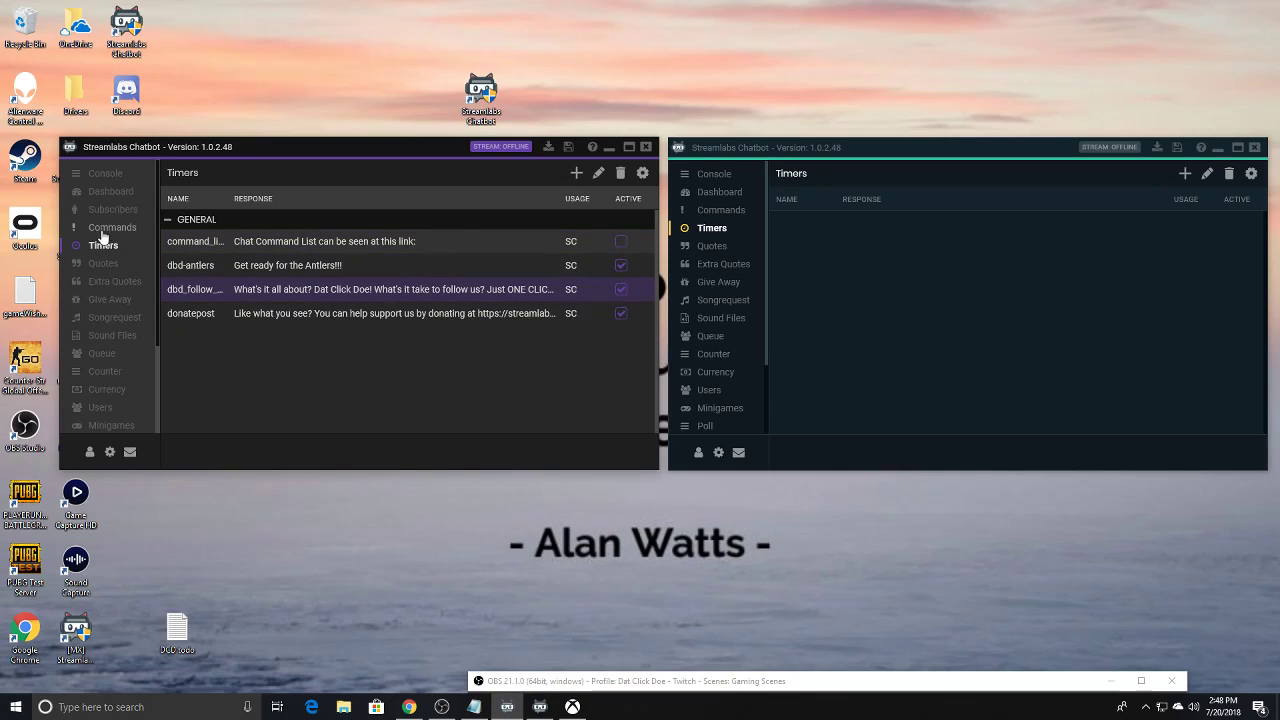
click(643, 175)
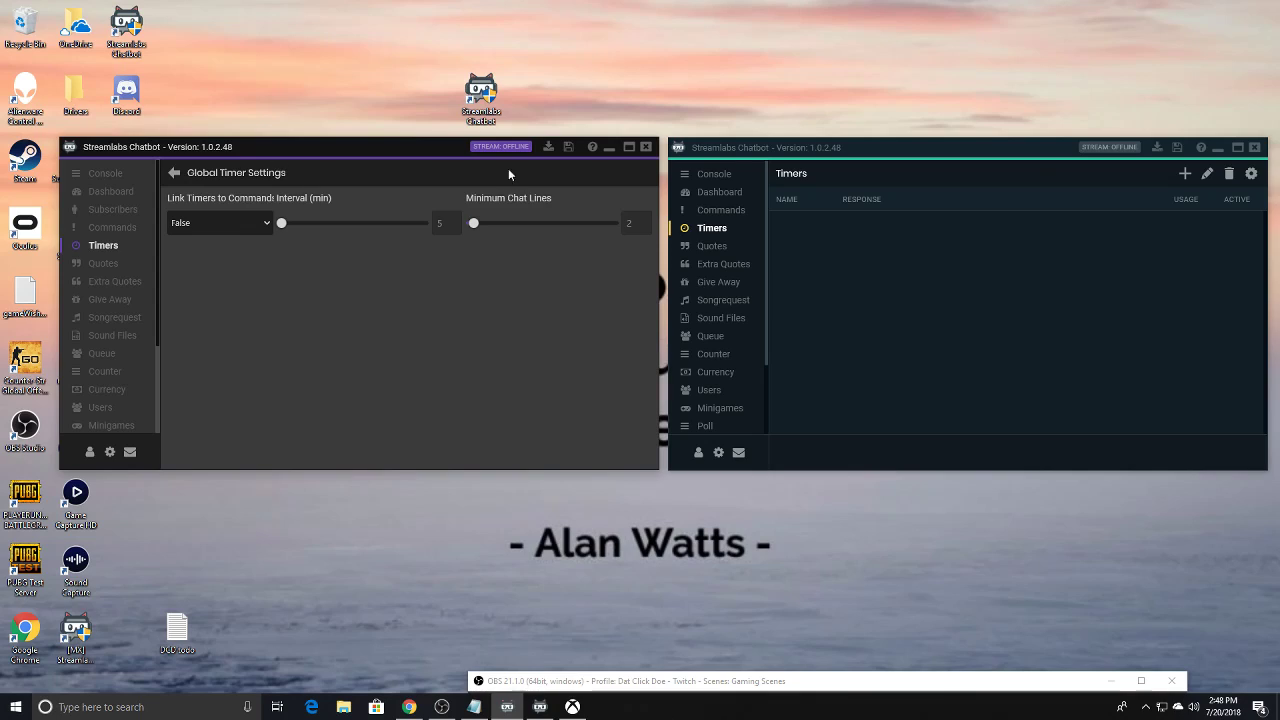
In the Mixer bot's Global Timer Settings, drag Interval to 5 and Minimum Chat Lines to 2.
click(1251, 175)
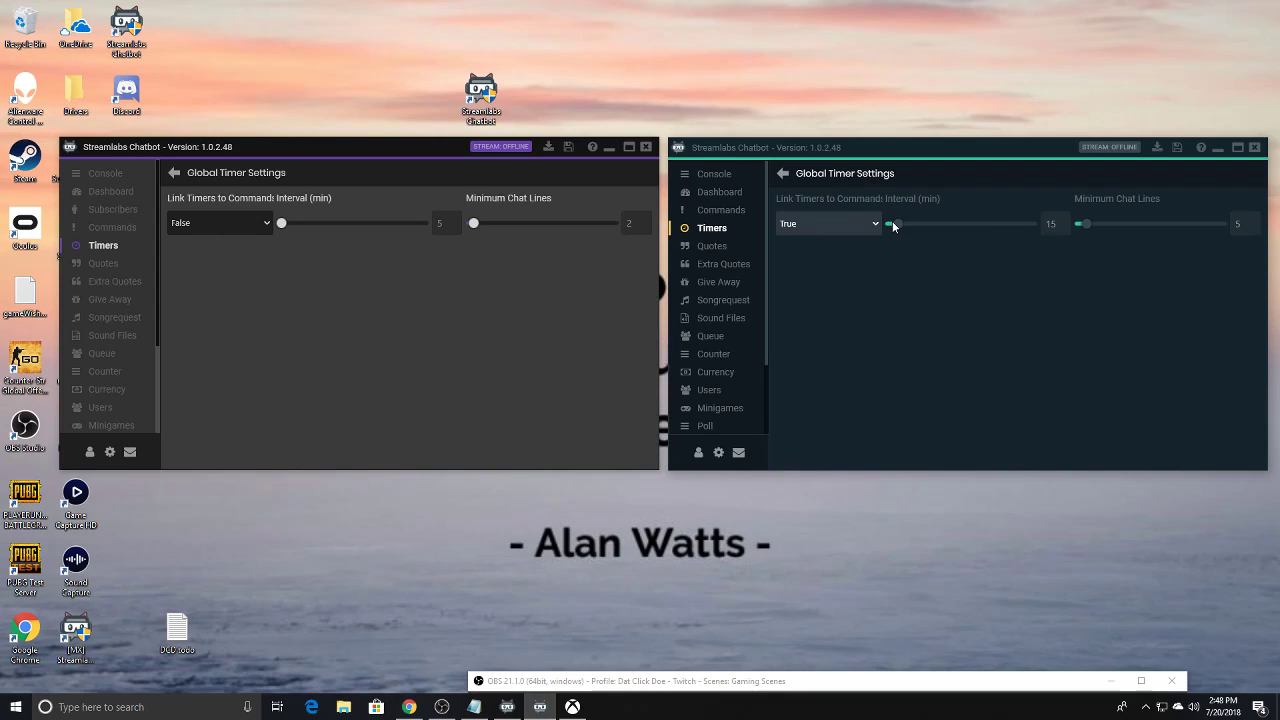
drag(897, 226, 890, 226)
drag(1090, 231, 1083, 228)
mouse_move(783, 230)
Leave both Global Timer Settings pages and return each bot to its timers list.
click(783, 174)
click(175, 177)
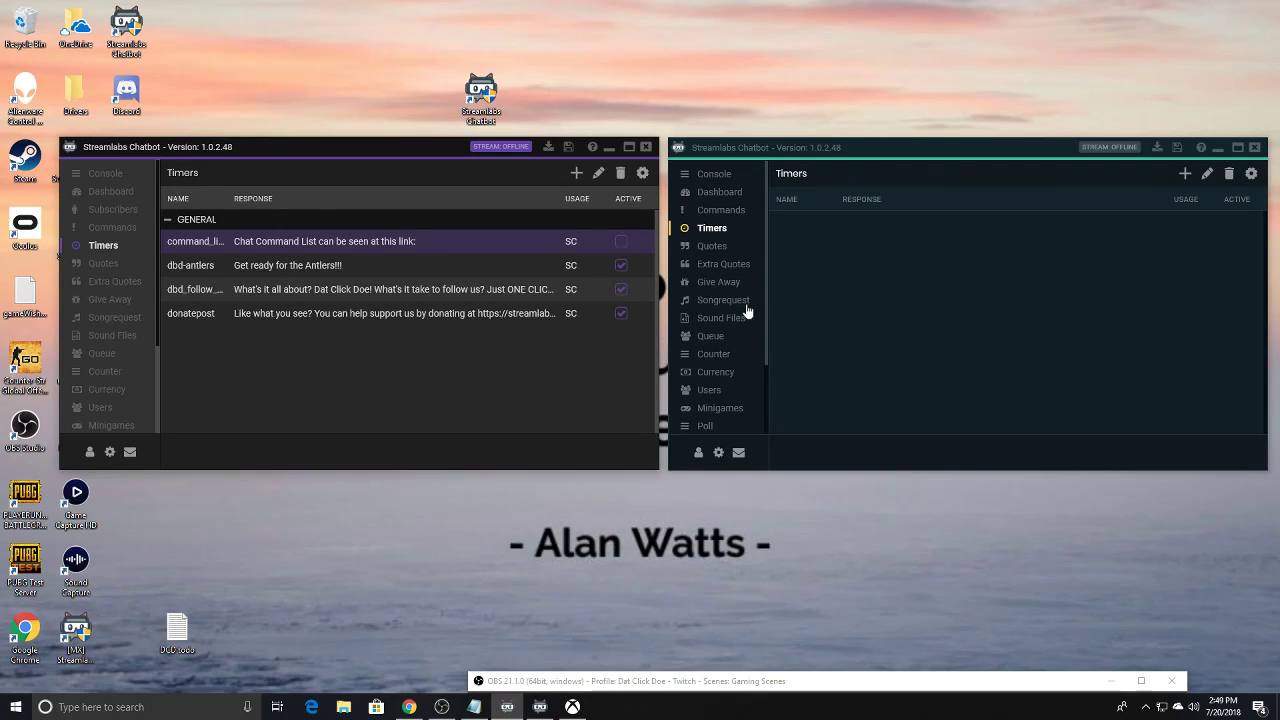
click(1250, 174)
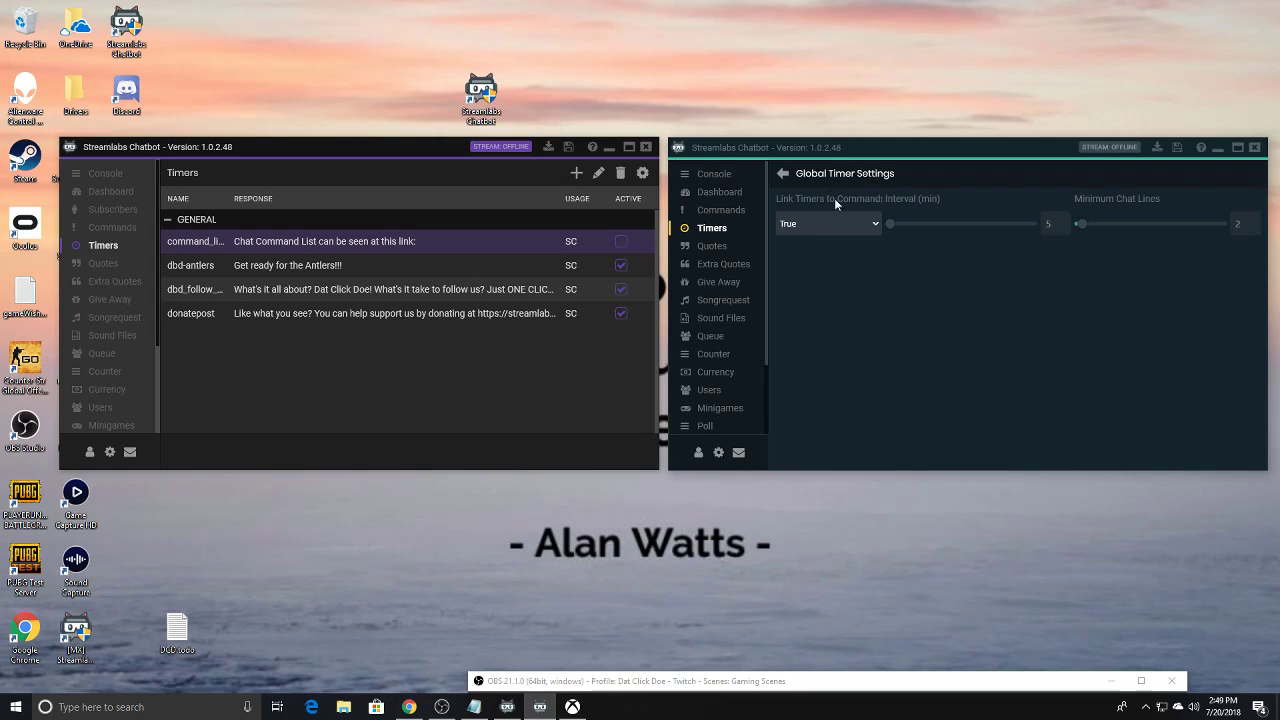
click(784, 174)
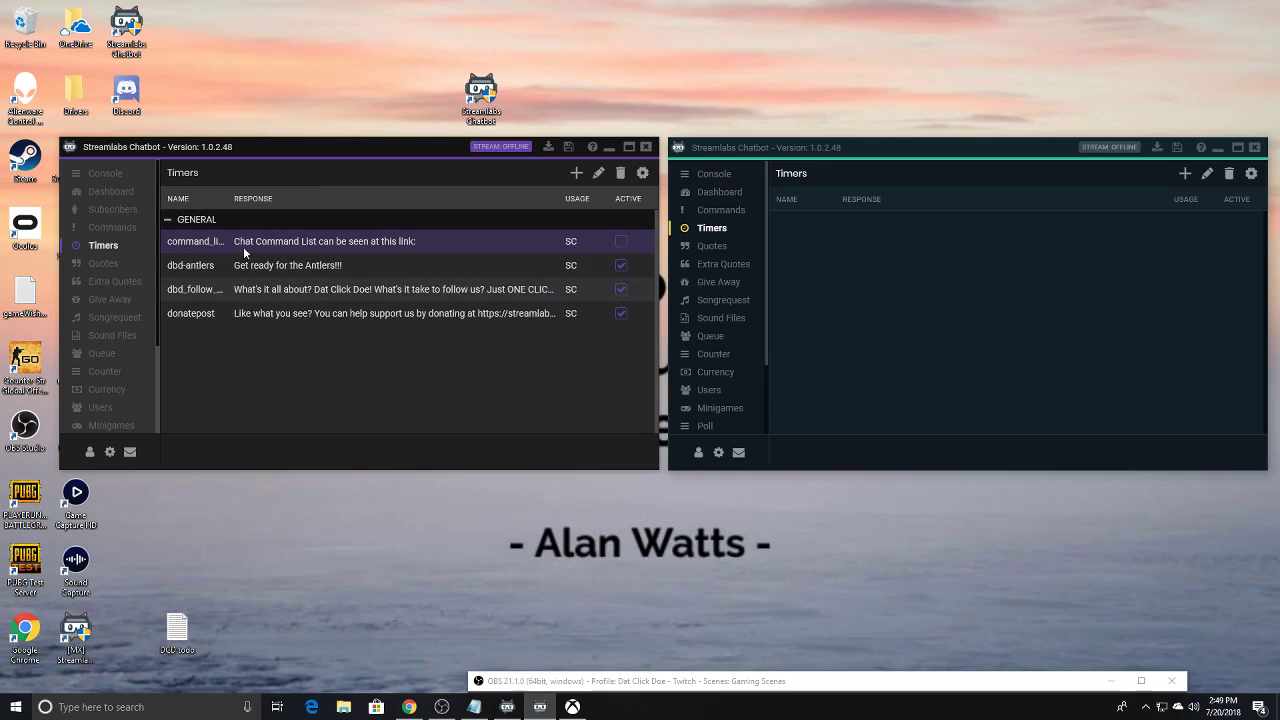
click(432, 264)
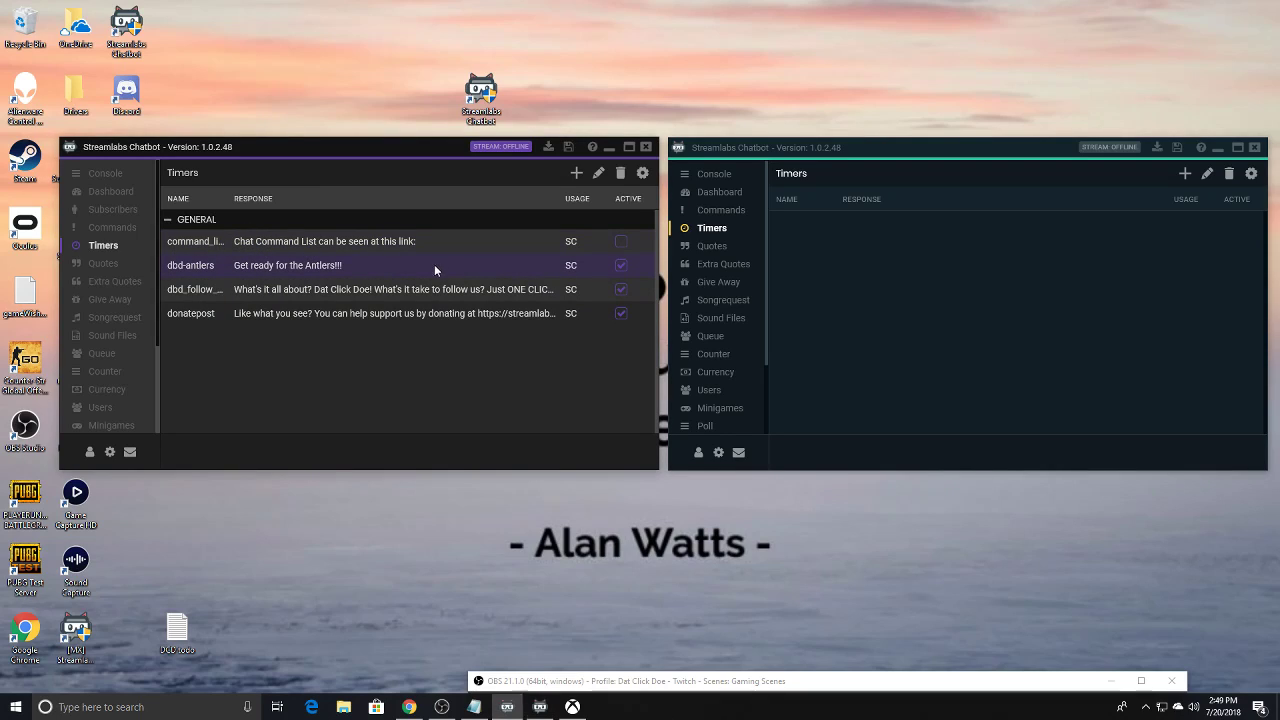
click(621, 268)
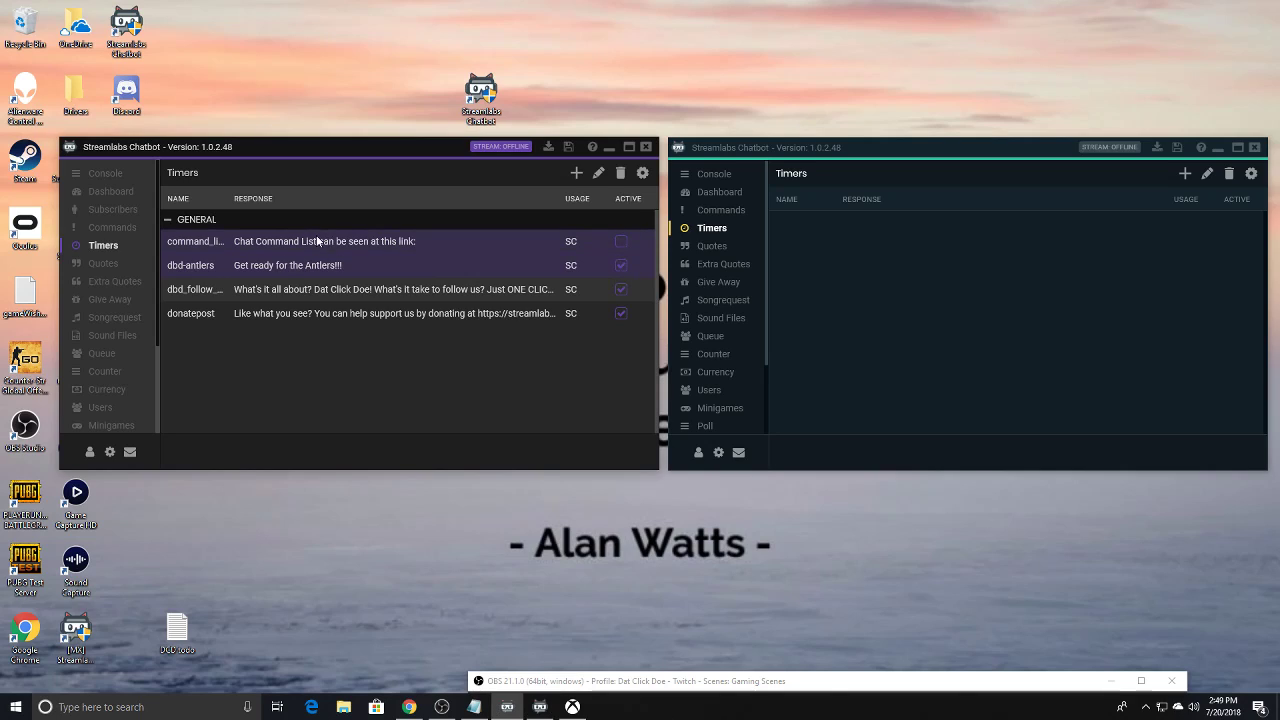
Glance at the Twitch commands, then open the Twitch dbd-antlers timer for editing.
click(112, 227)
click(252, 241)
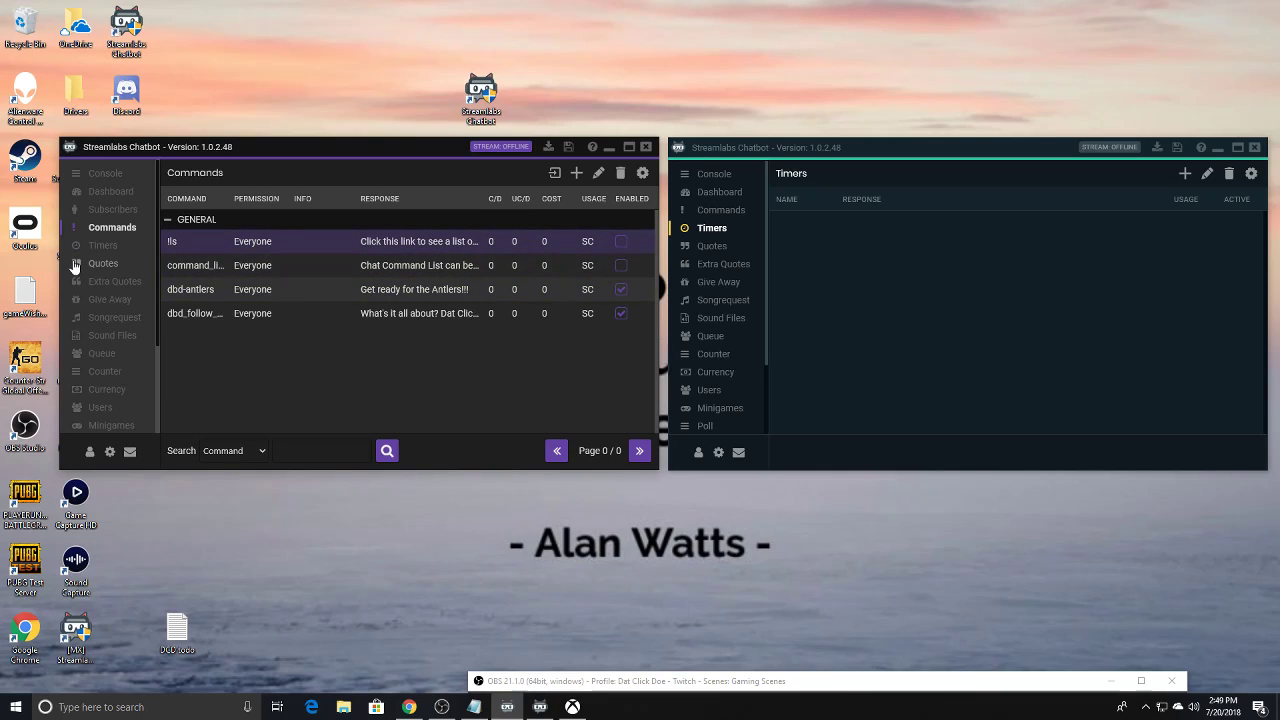
click(102, 245)
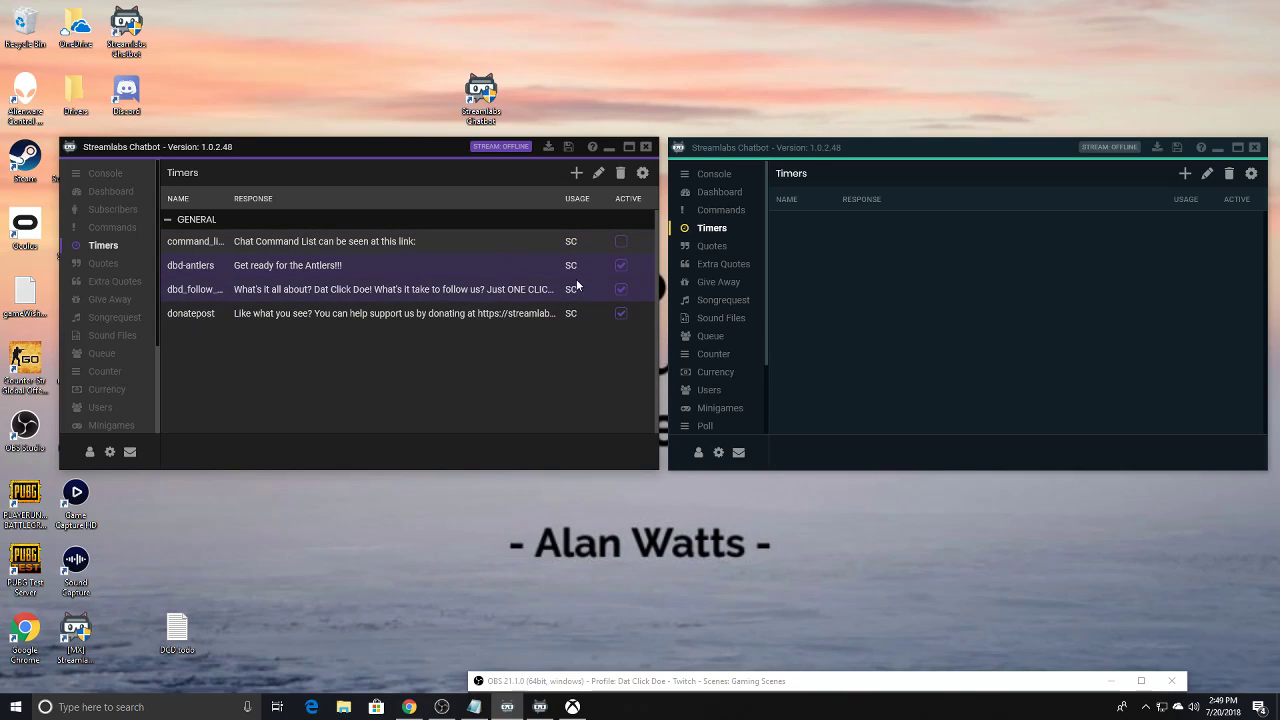
click(727, 231)
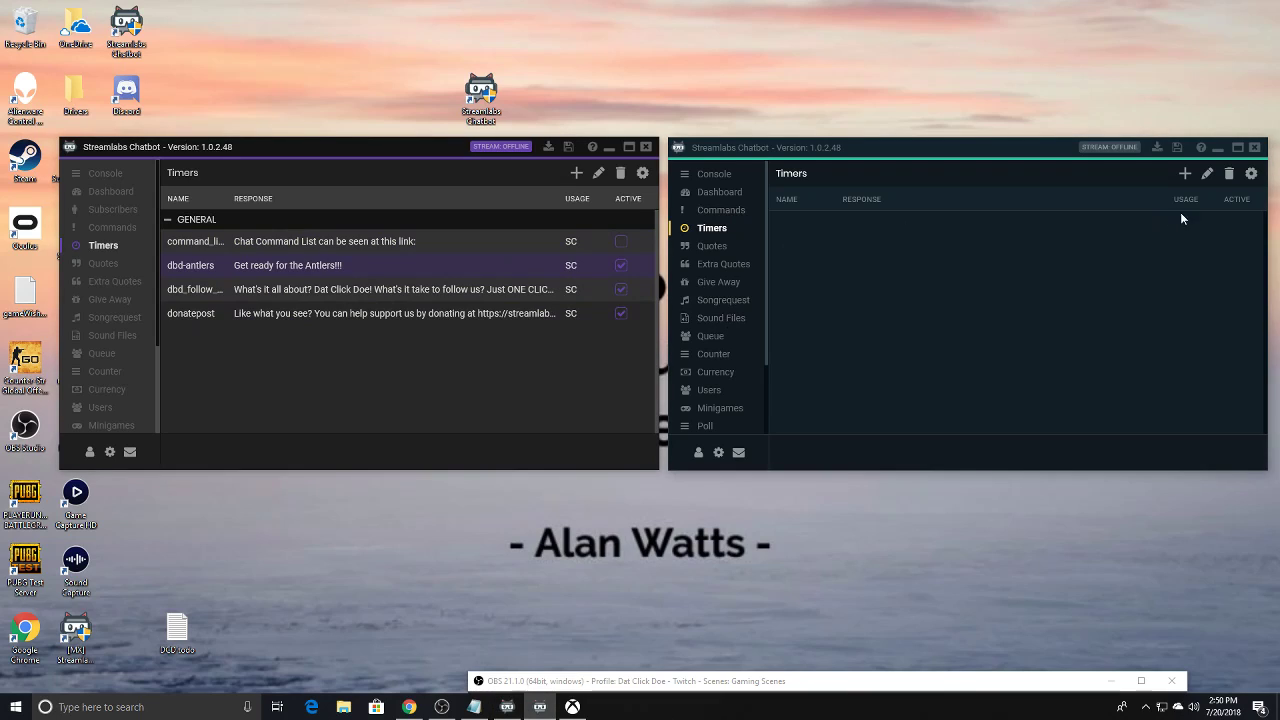
click(304, 264)
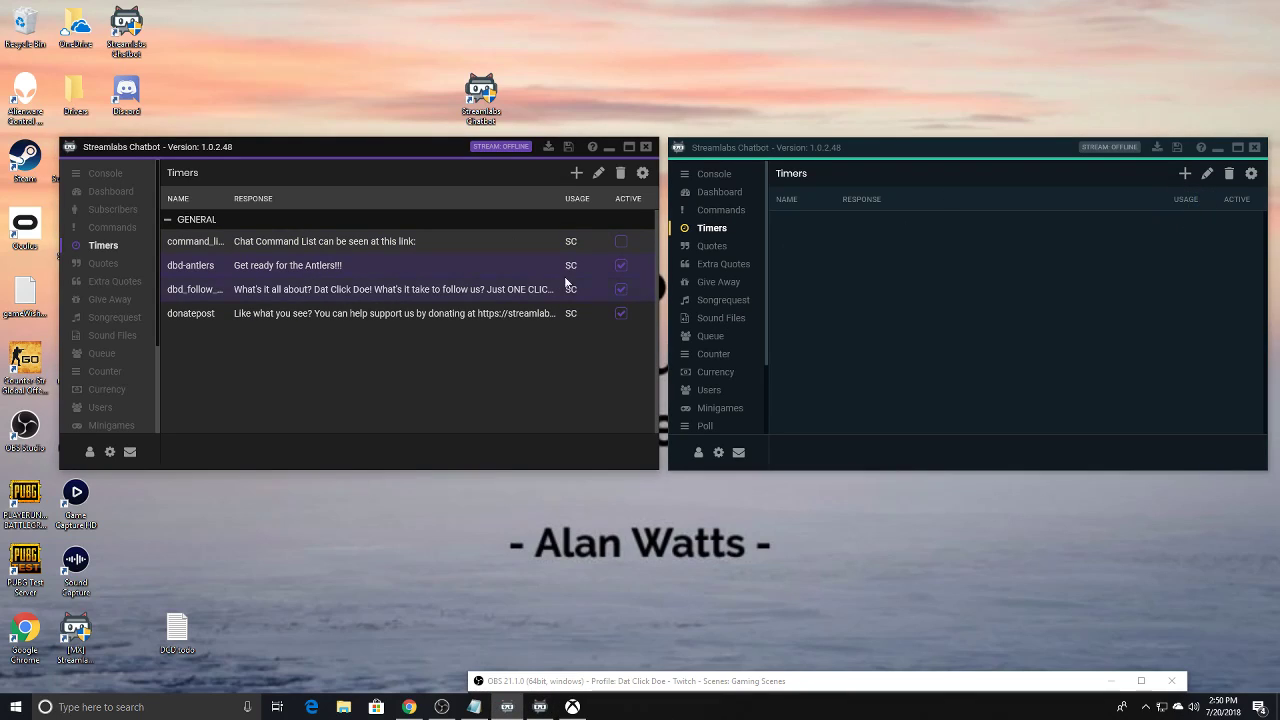
click(599, 176)
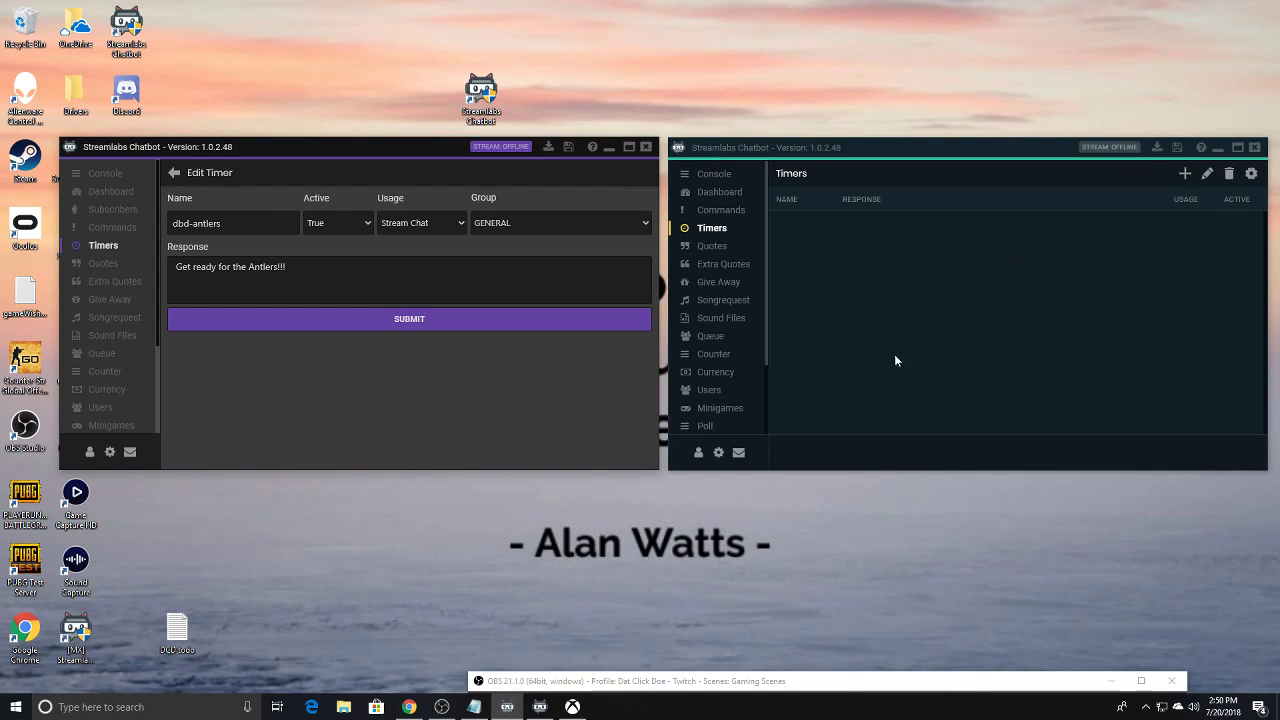
Add a Mixer timer named dbd-antlers with the response 'Get ready for the Antlers!!!', copied from Twitch.
click(1185, 175)
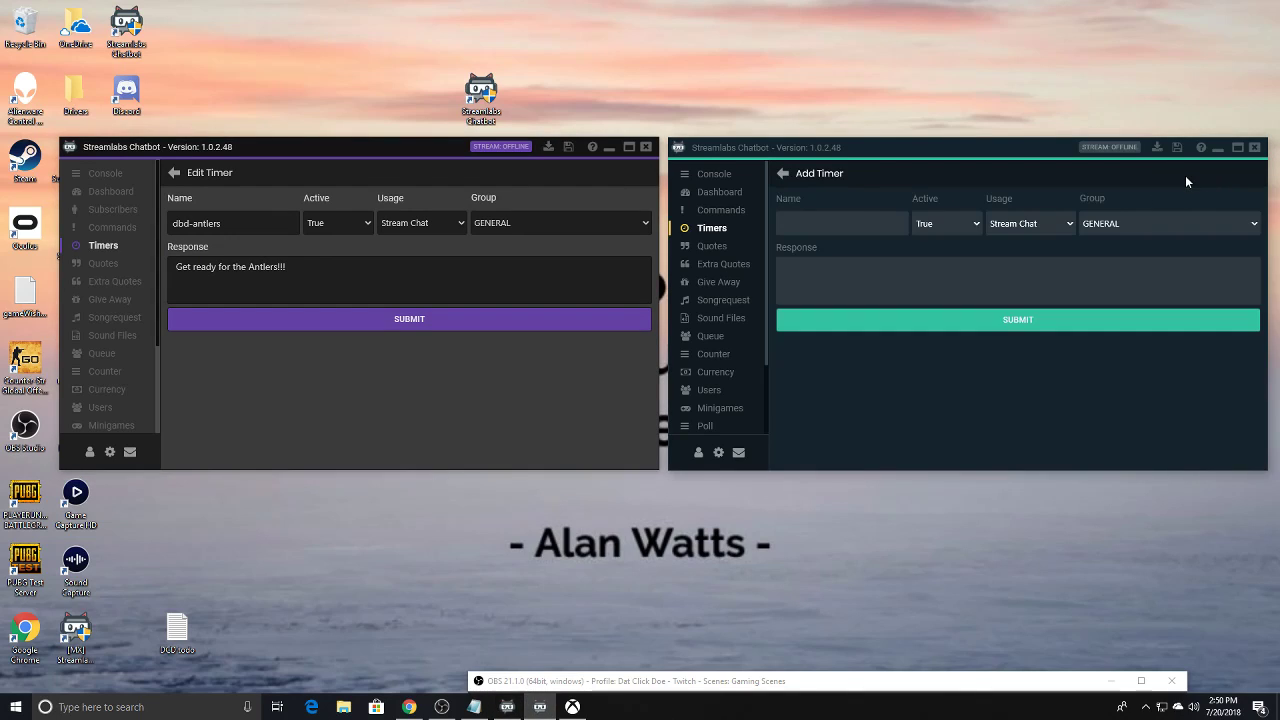
click(851, 226)
drag(250, 221, 92, 216)
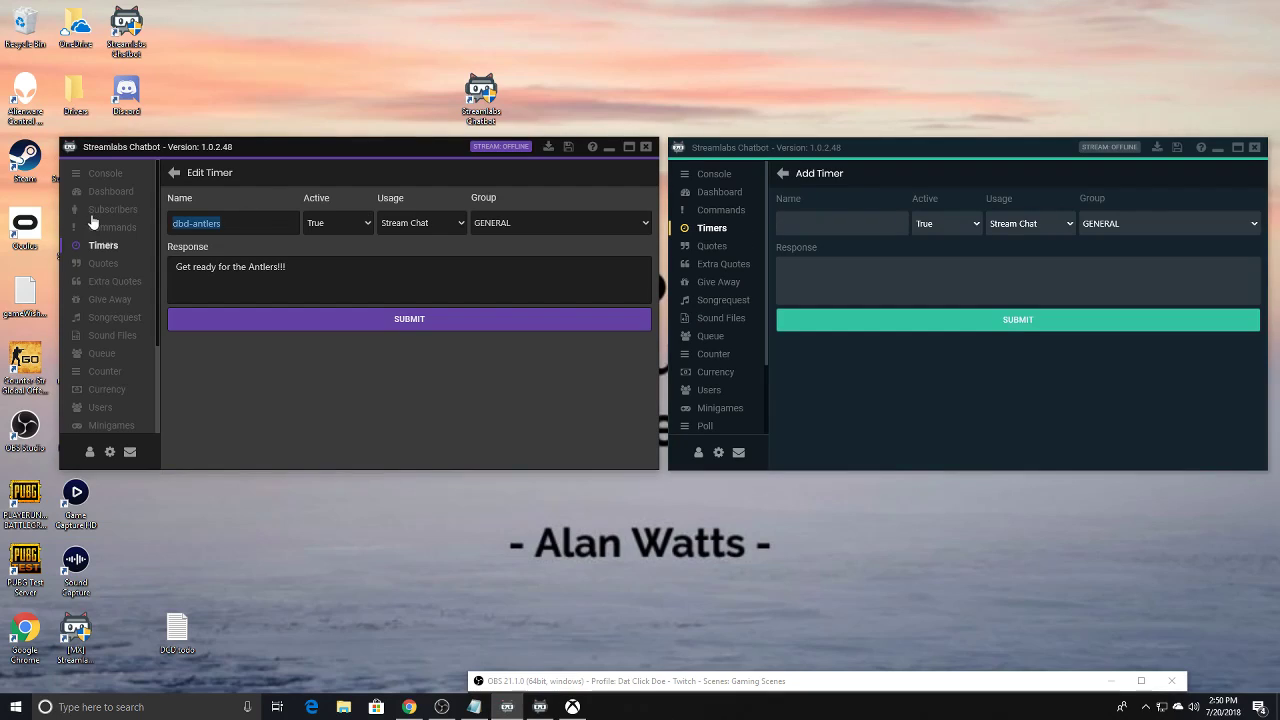
click(830, 227)
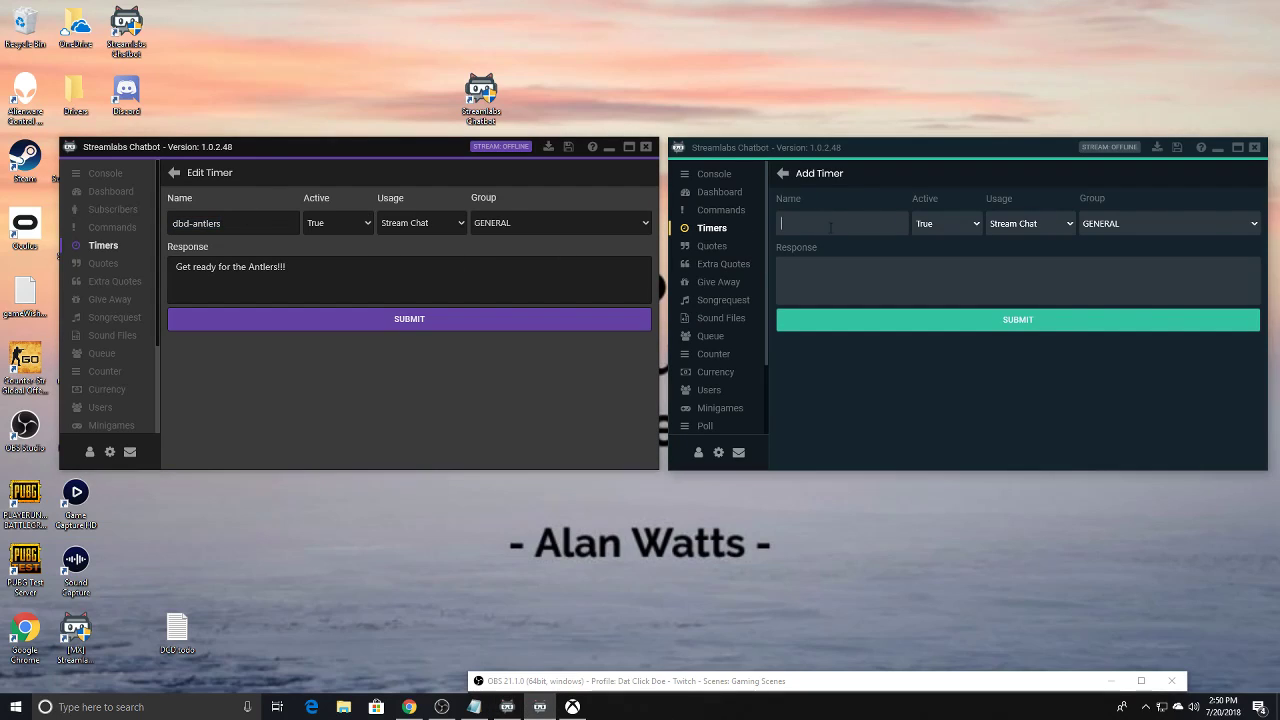
drag(292, 267, 127, 270)
key(ctrl+c)
click(916, 276)
key(ctrl+v)
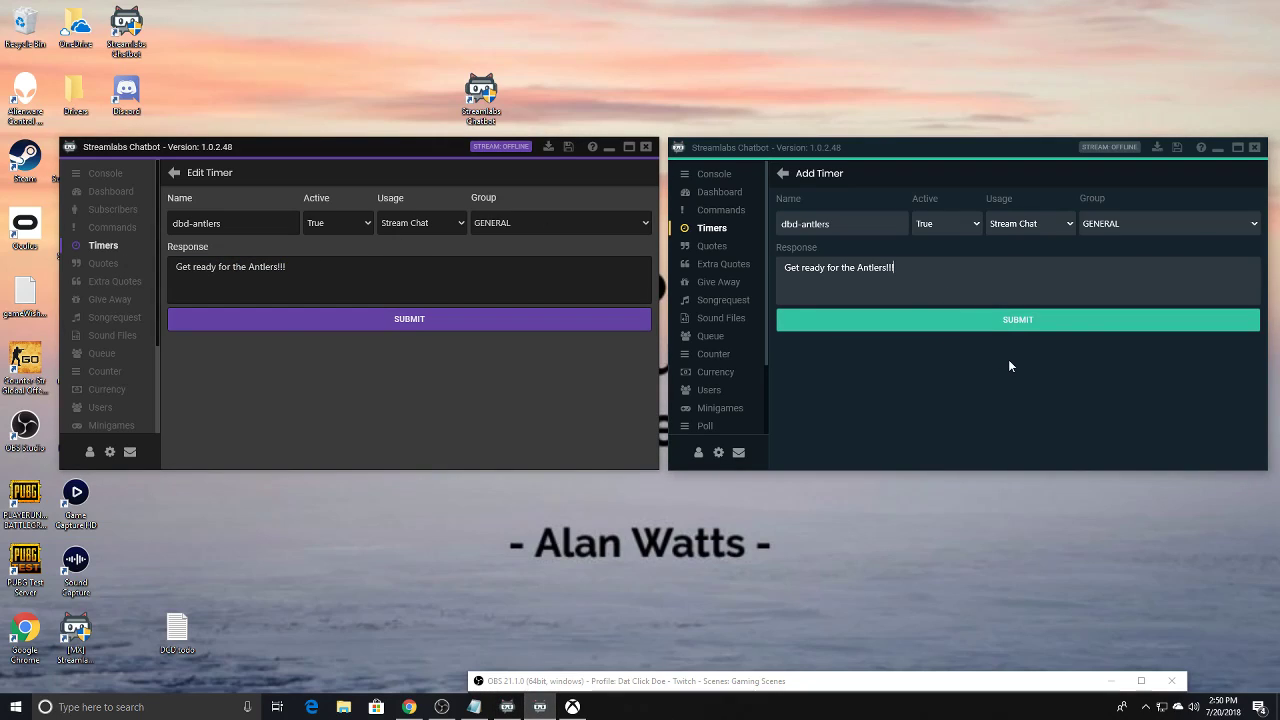
click(372, 322)
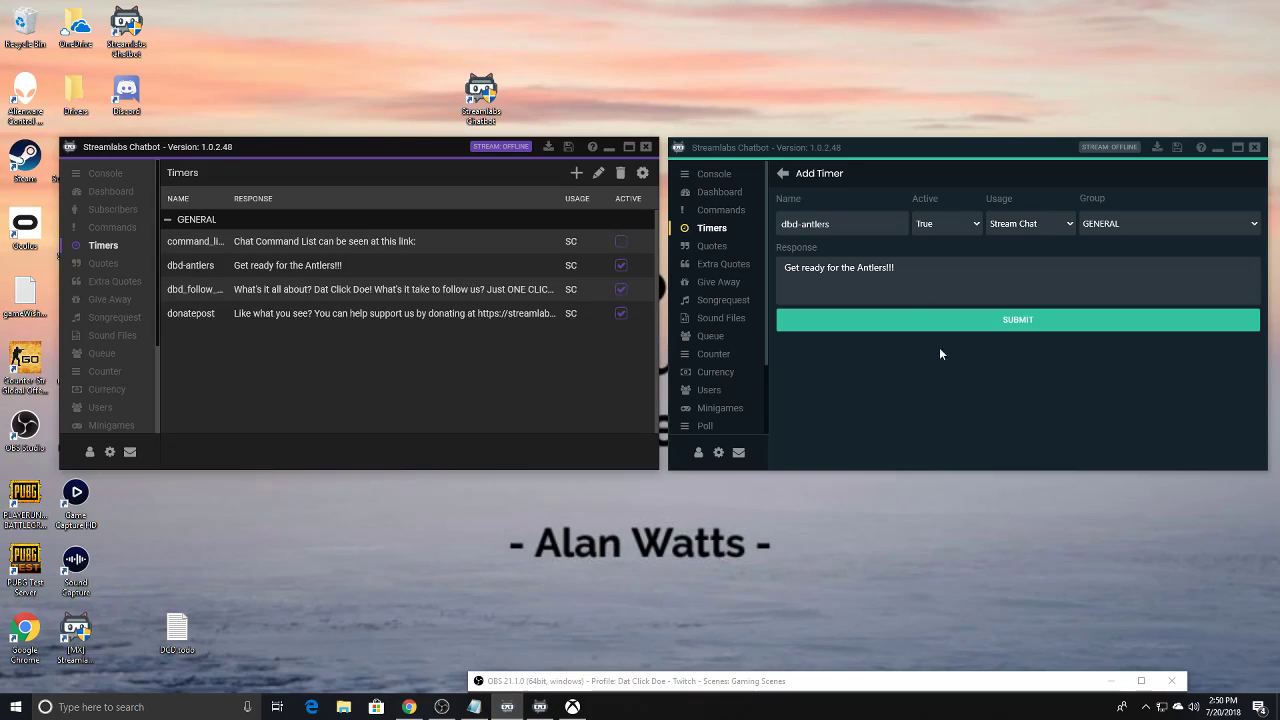
click(950, 321)
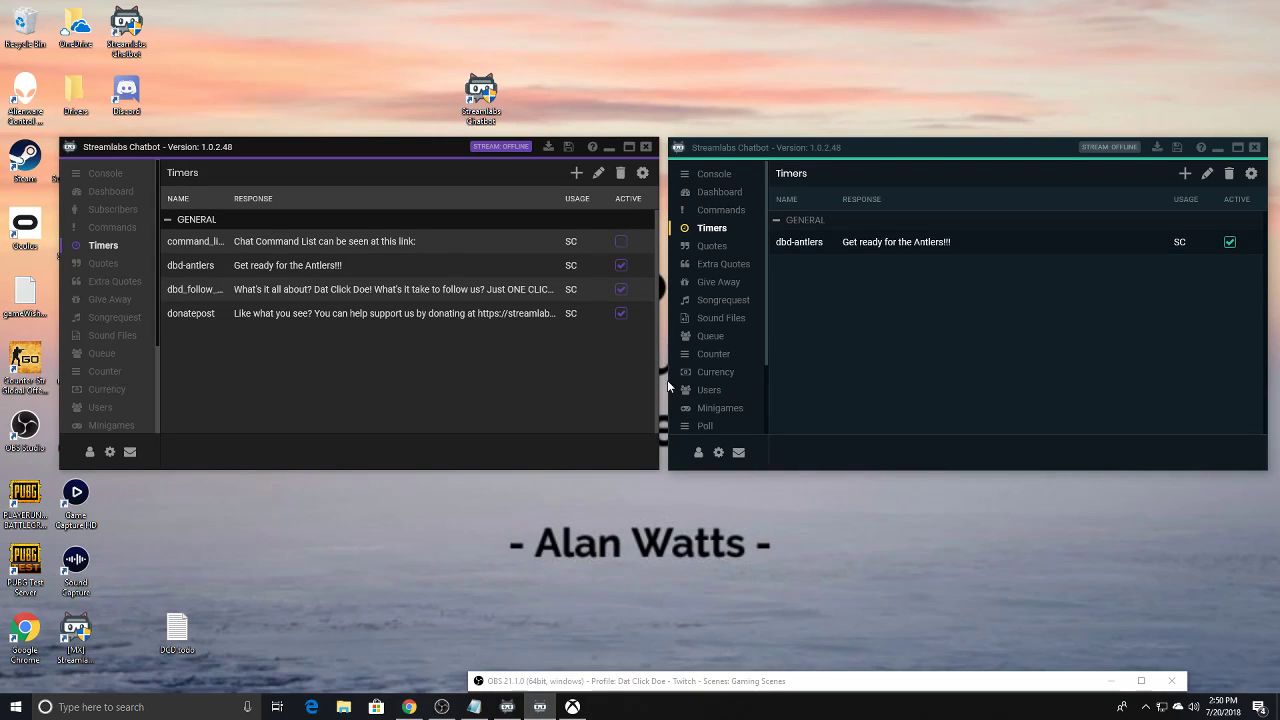
Copy the dbd_follow_us name and follow-us message into a new Mixer timer and save it.
click(598, 173)
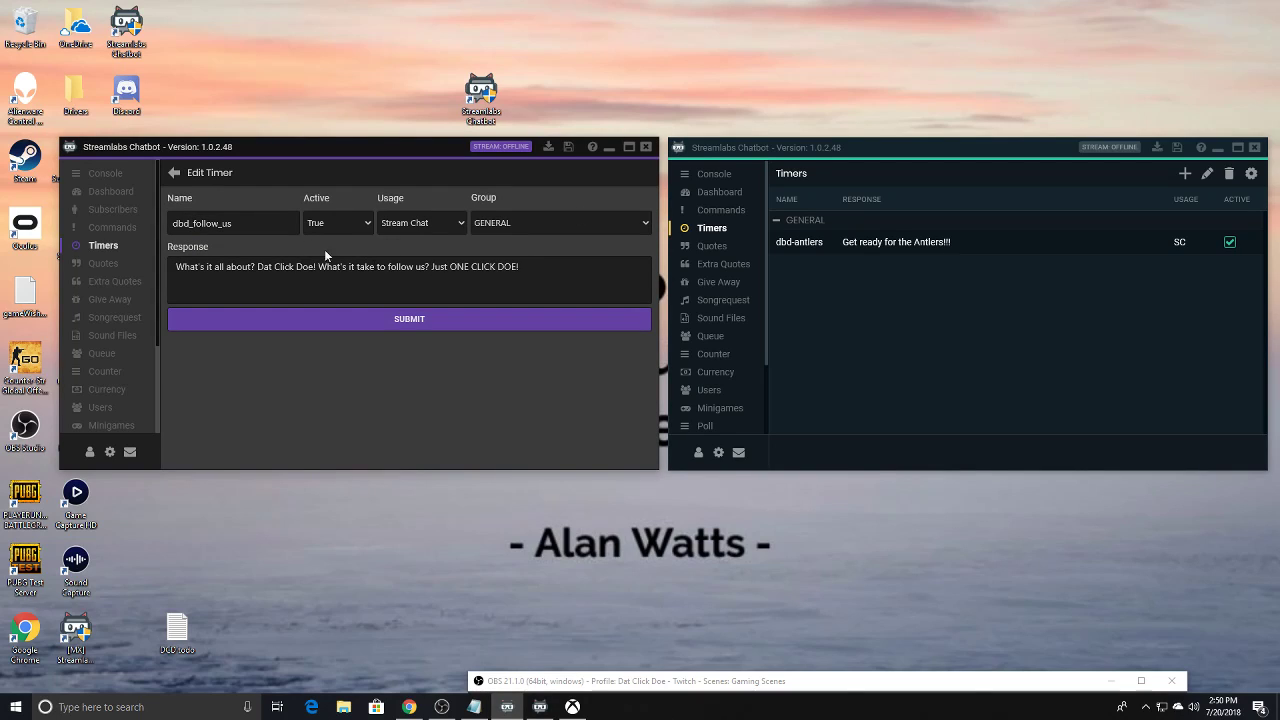
key(ctrl+a)
click(1190, 180)
click(1190, 178)
click(814, 220)
key(ctrl+v)
click(398, 280)
key(ctrl+a)
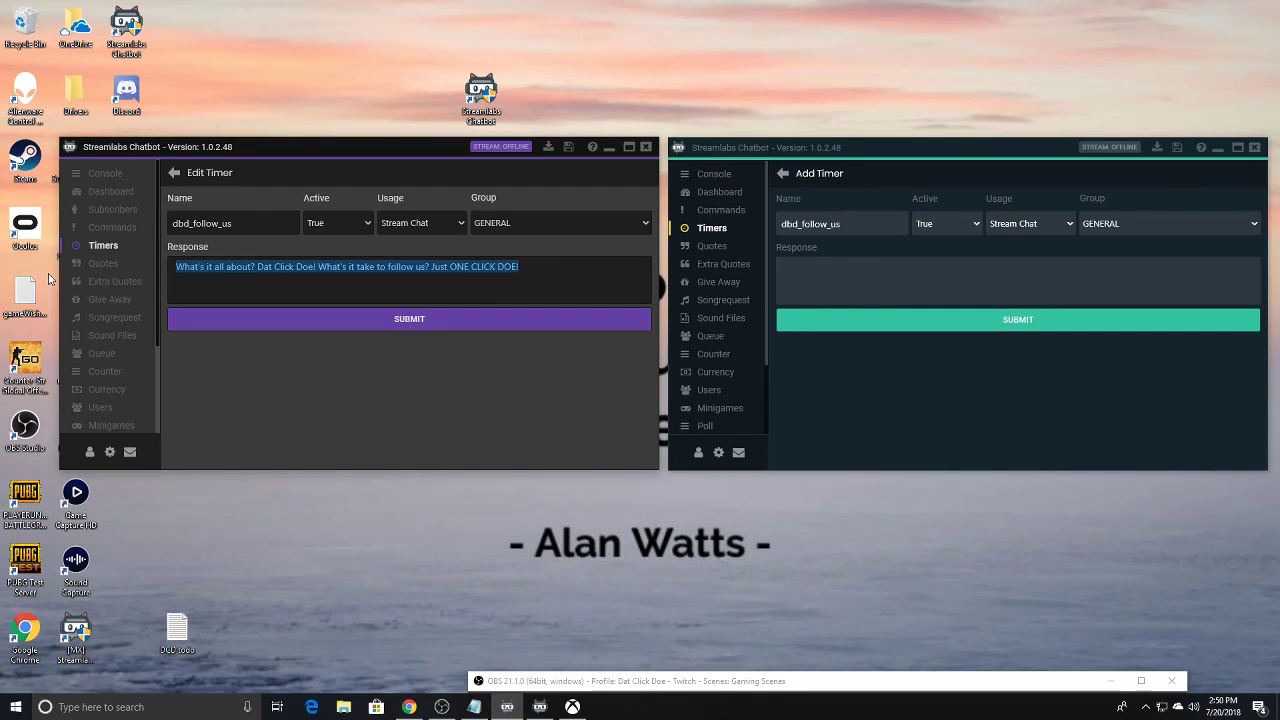
click(1010, 262)
key(ctrl+v)
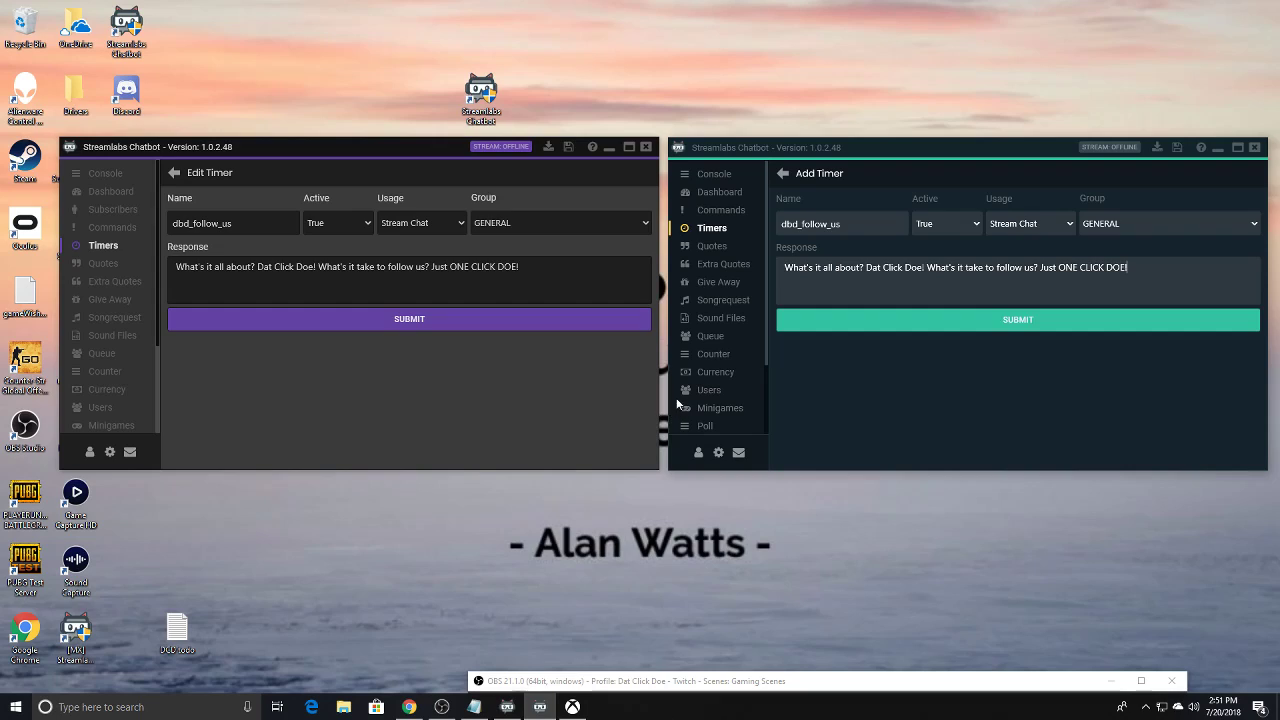
click(403, 321)
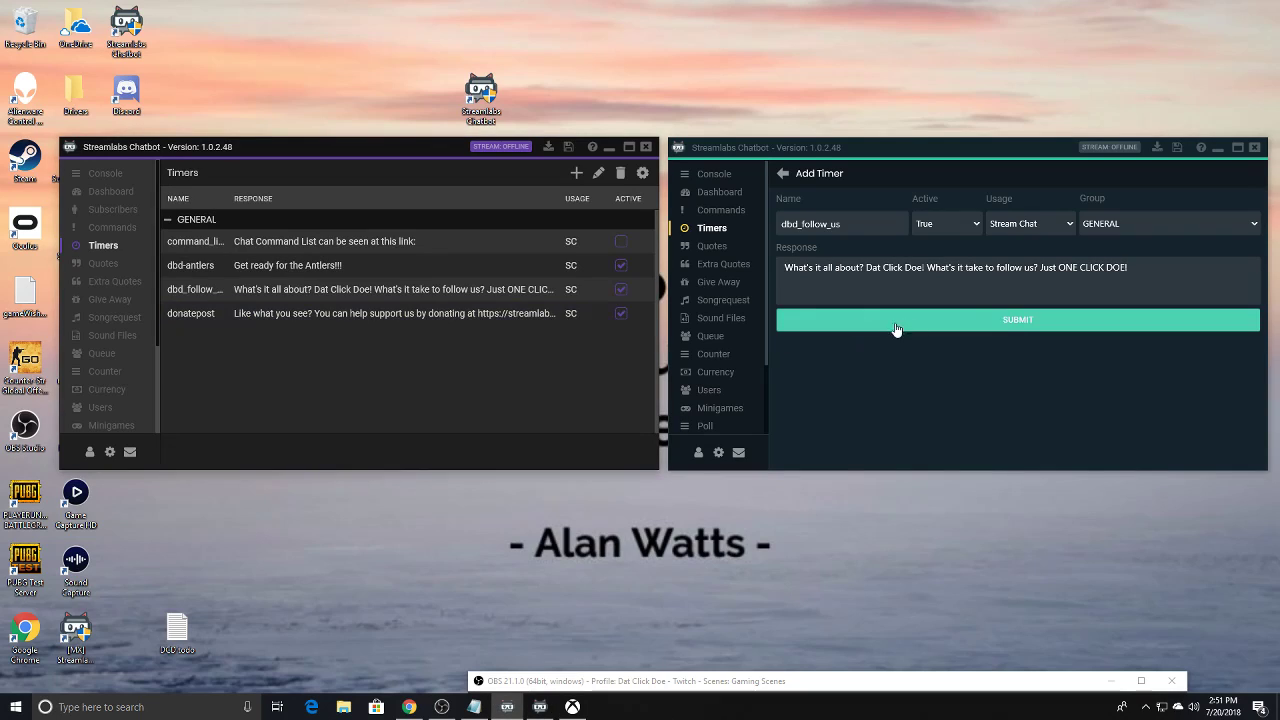
click(994, 322)
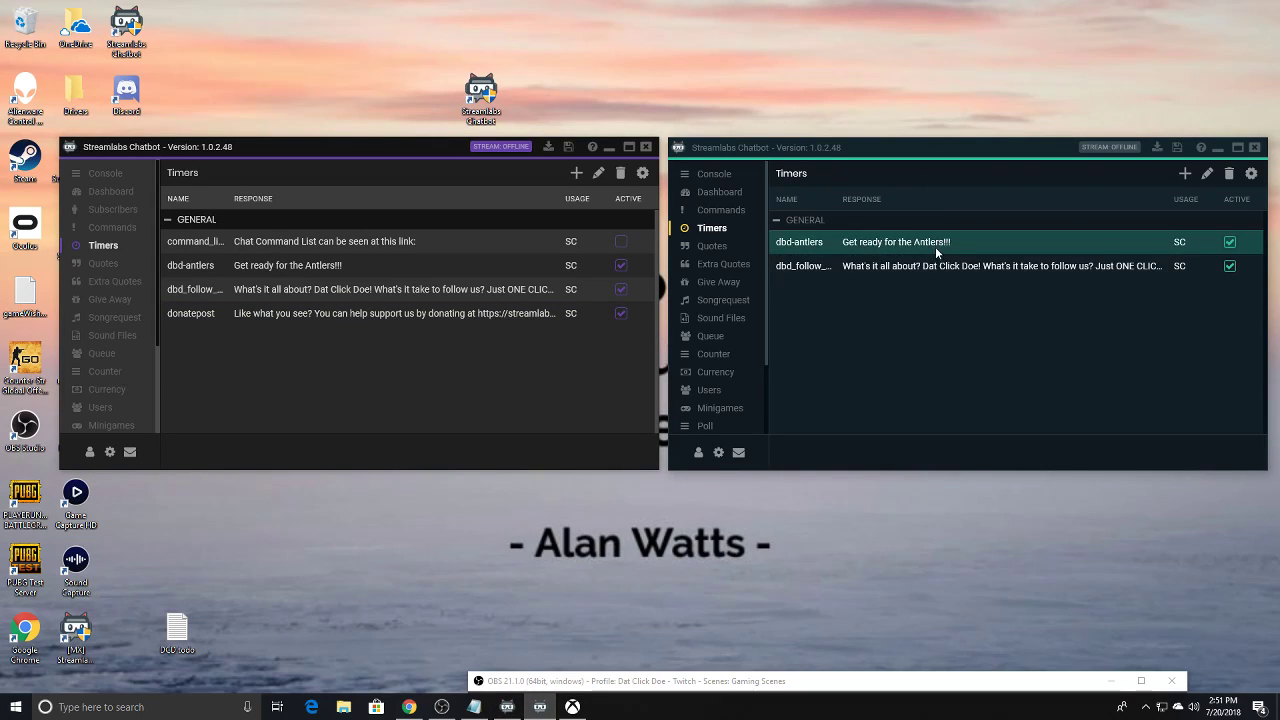
Start a new Mixer timer named donatepost, copying the name from the Twitch donatepost timer.
click(642, 173)
click(174, 172)
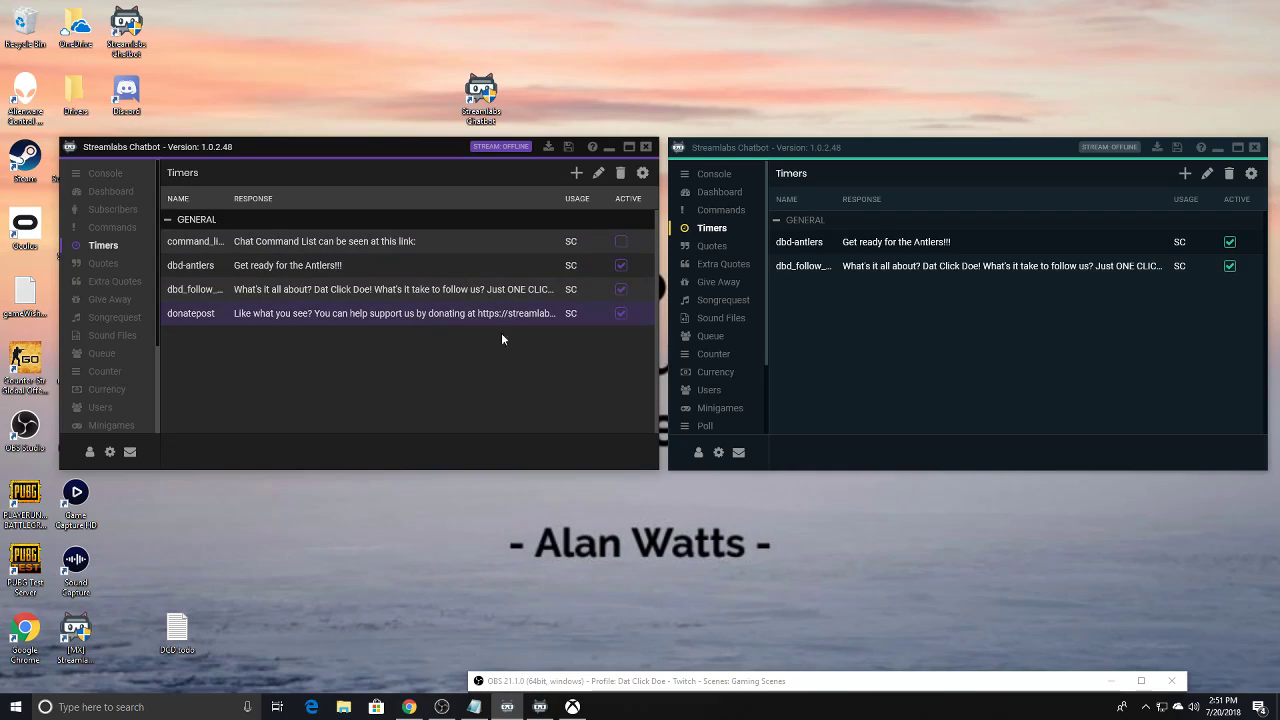
click(1207, 177)
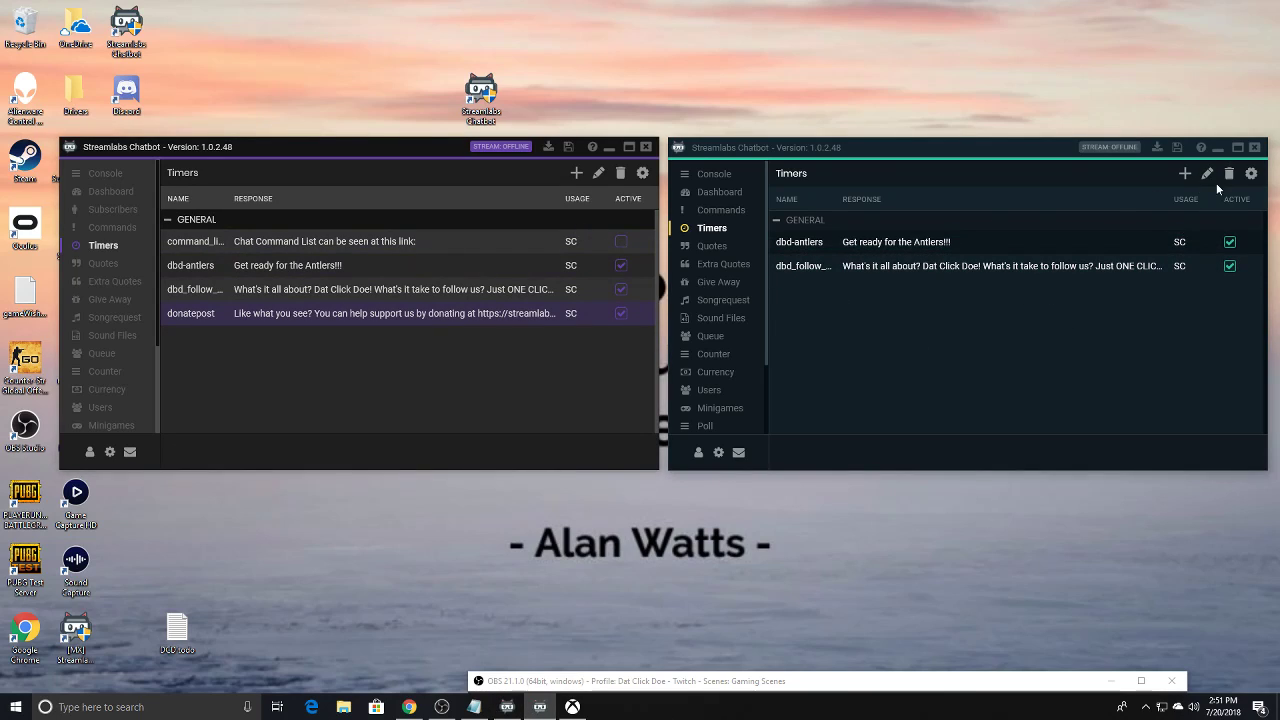
click(1185, 174)
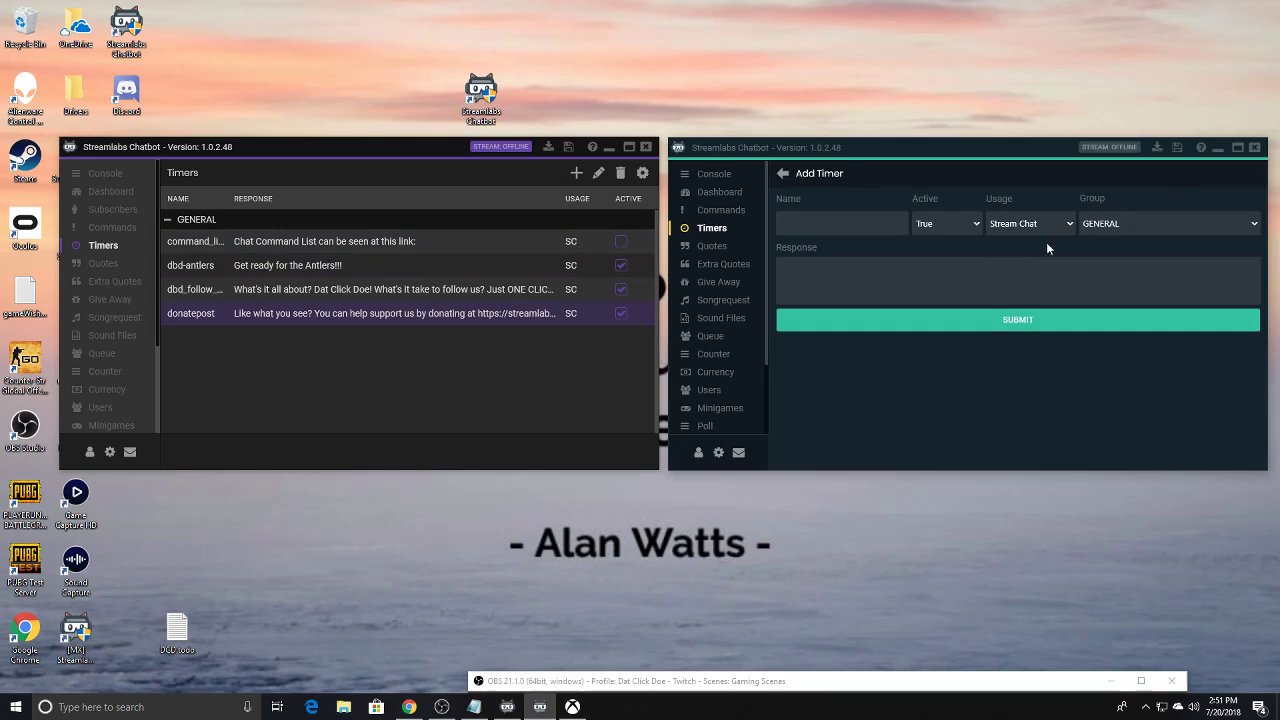
click(598, 174)
drag(256, 228, 108, 237)
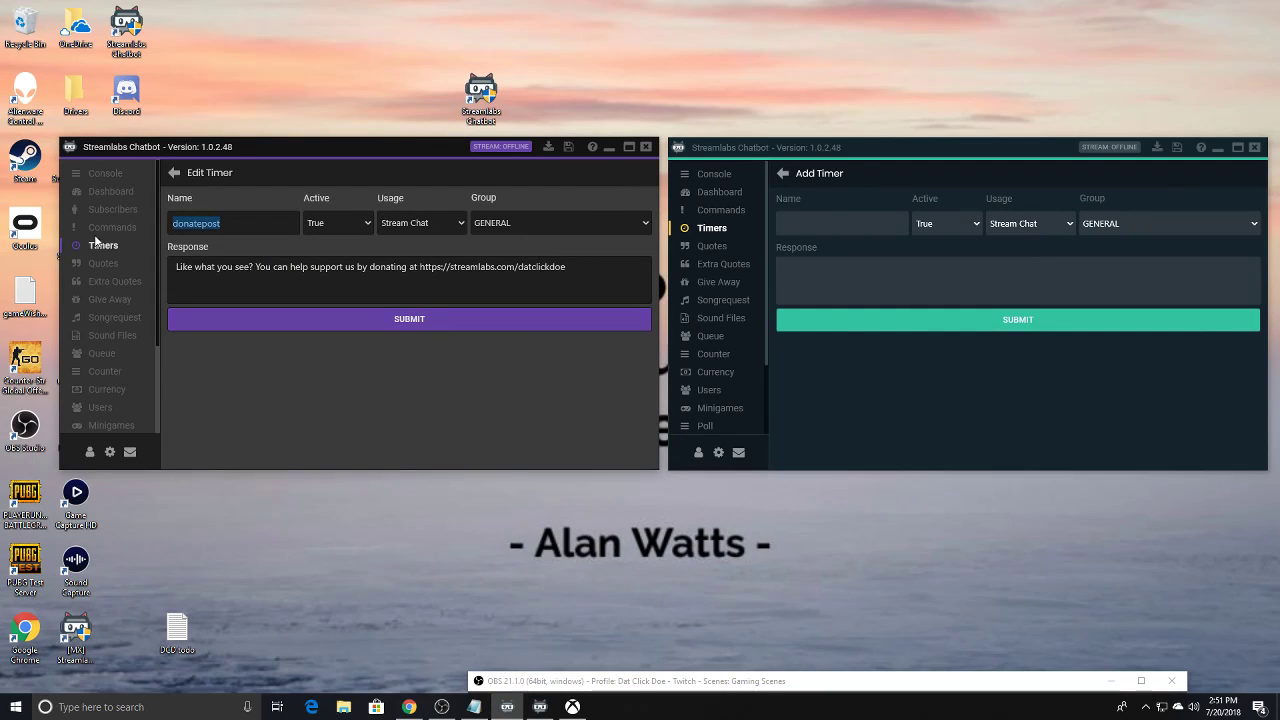
click(843, 221)
key(ctrl+v)
Copy the donation message into the new timer's response and save both donatepost forms.
drag(594, 263, 162, 248)
key(ctrl+v)
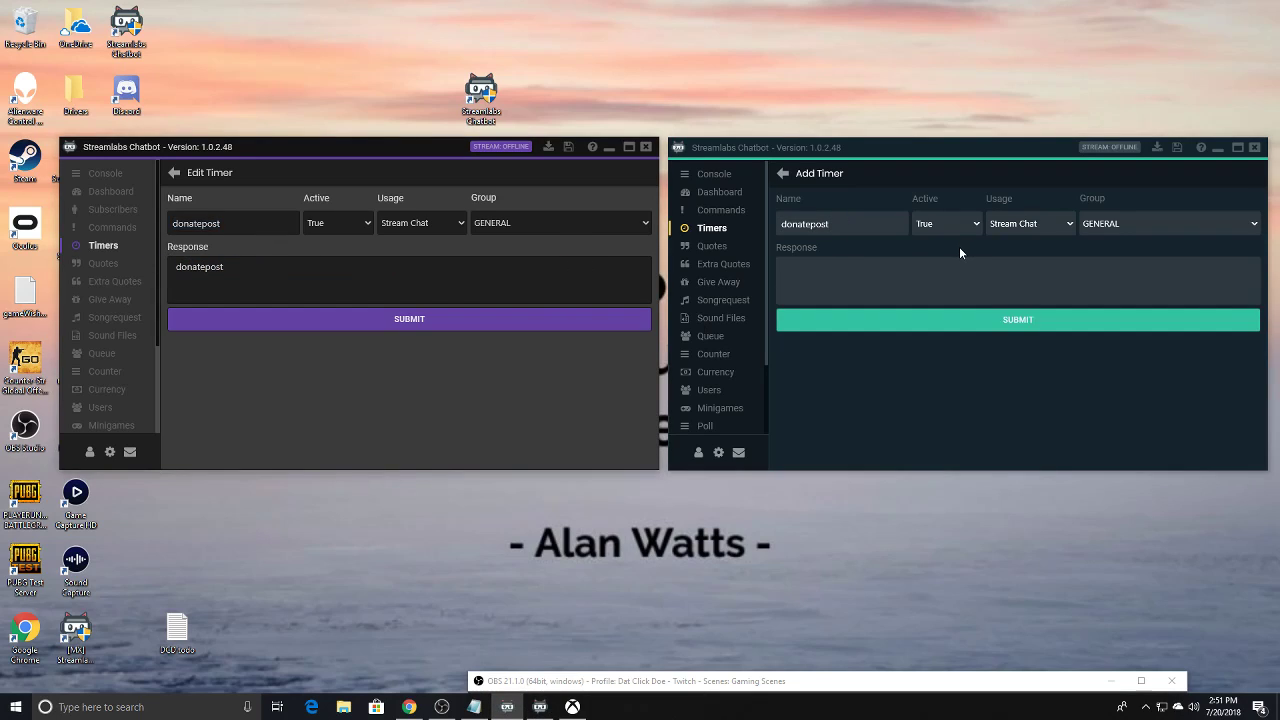
key(ctrl+z)
key(ctrl+c)
click(960, 285)
key(ctrl+v)
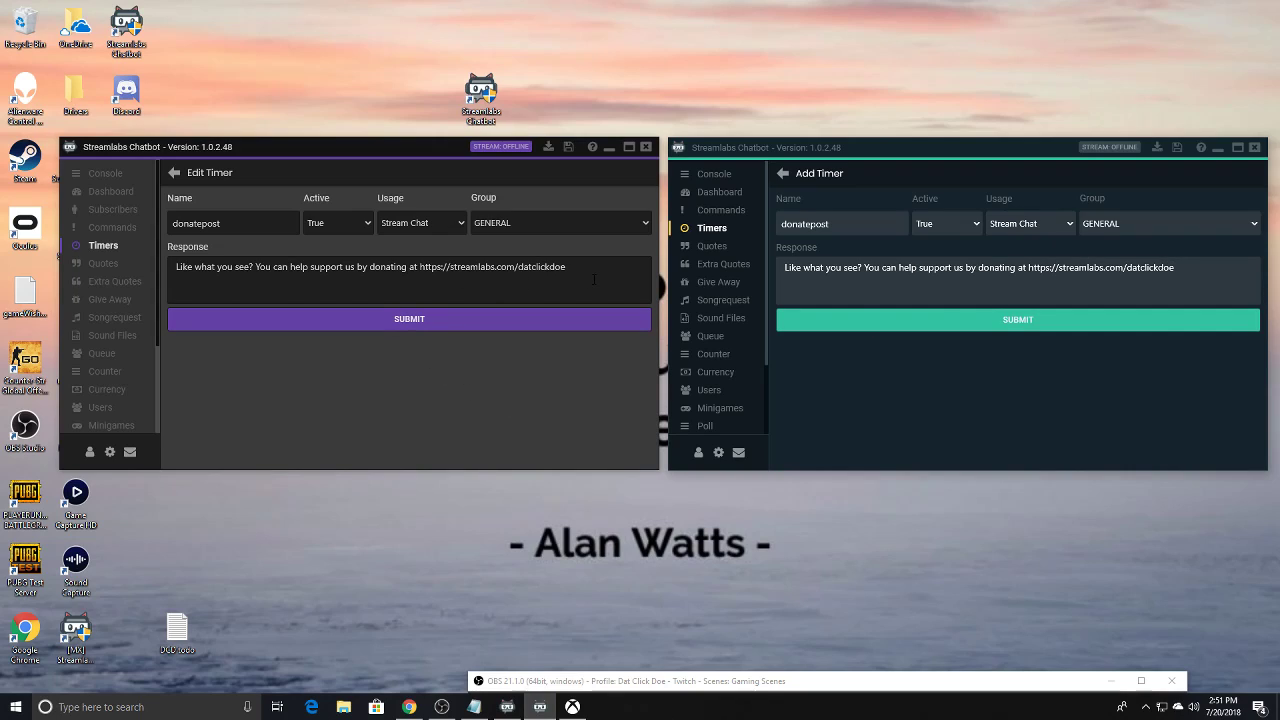
click(418, 322)
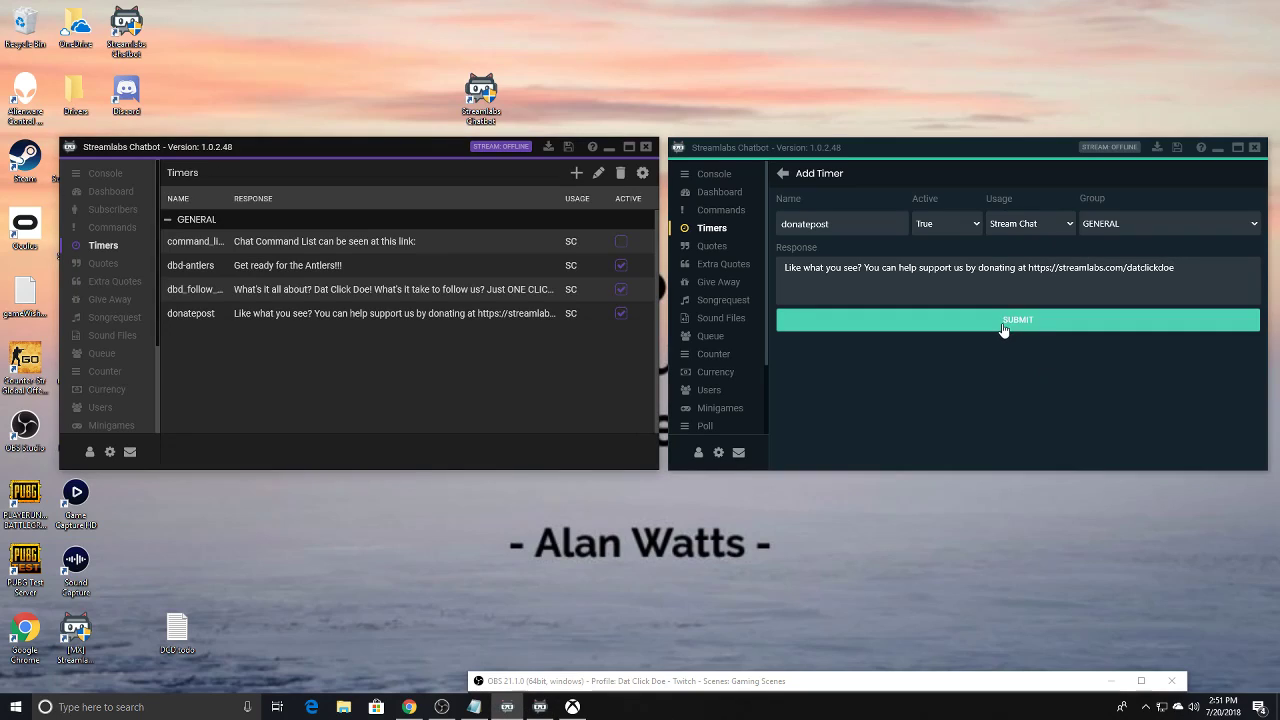
click(995, 335)
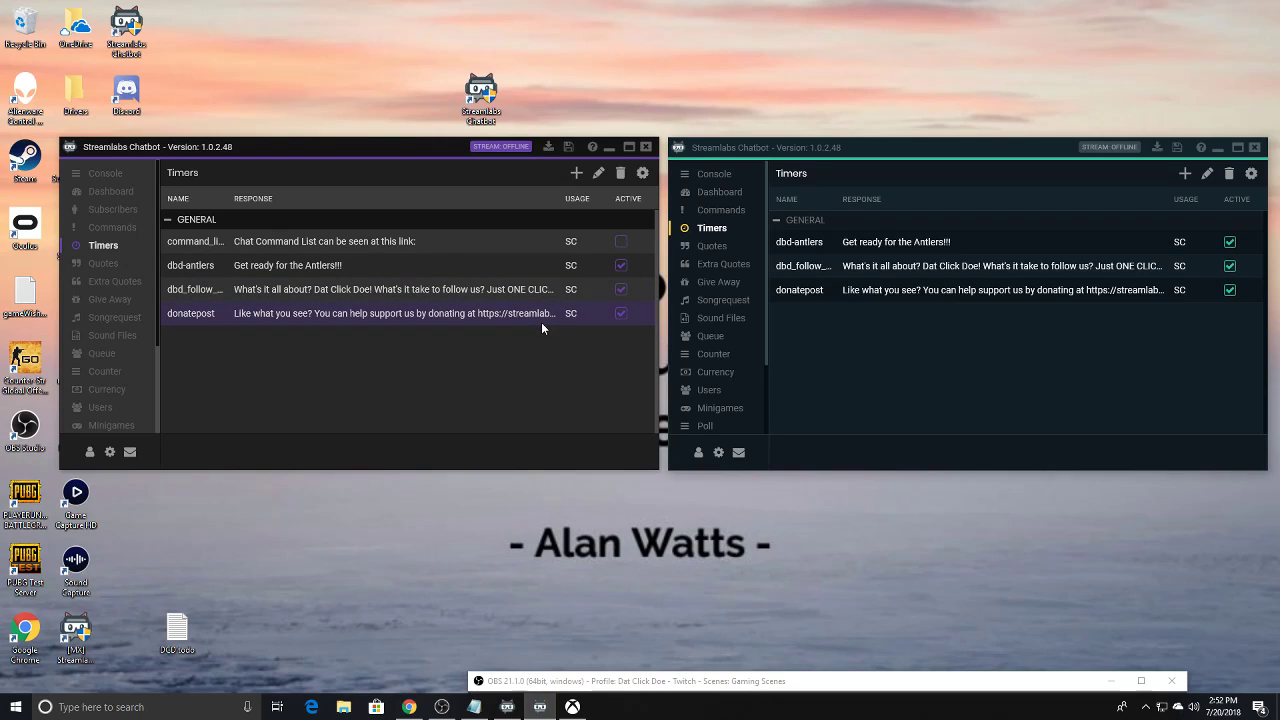
Browse the Quotes, Extra Quotes and Give Away pages in both bot instances.
click(128, 265)
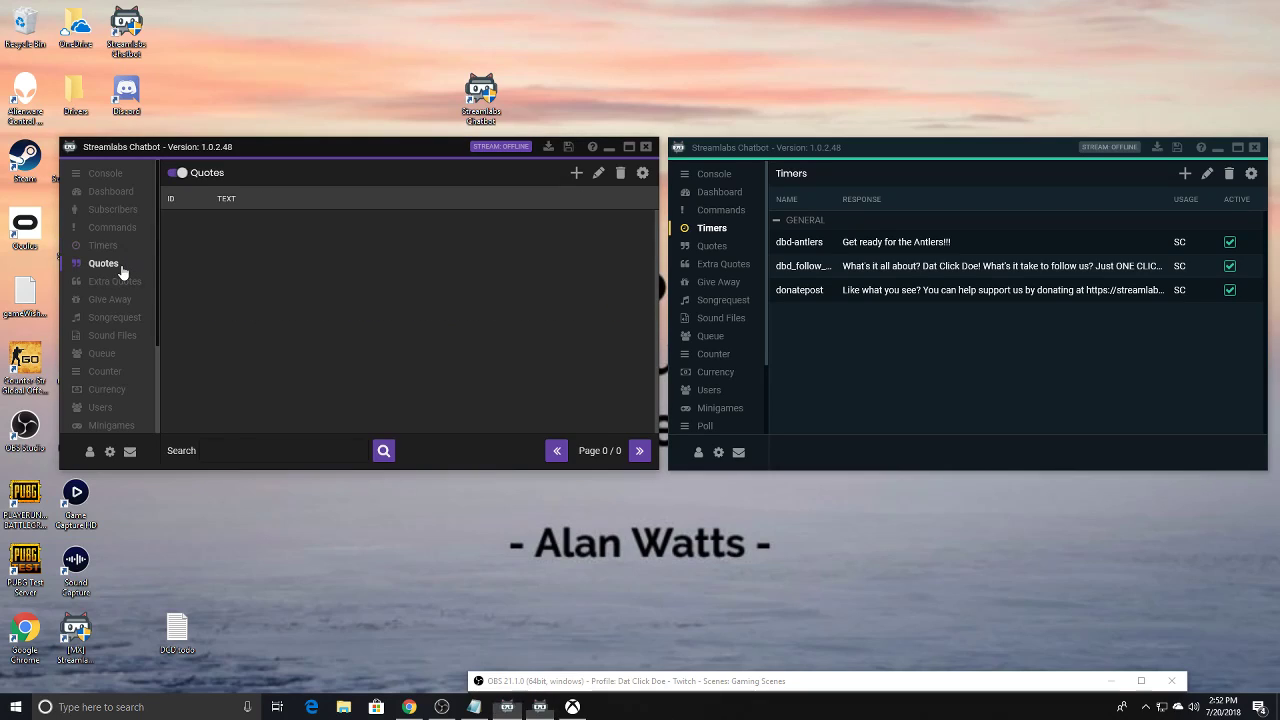
click(122, 281)
click(110, 264)
click(115, 283)
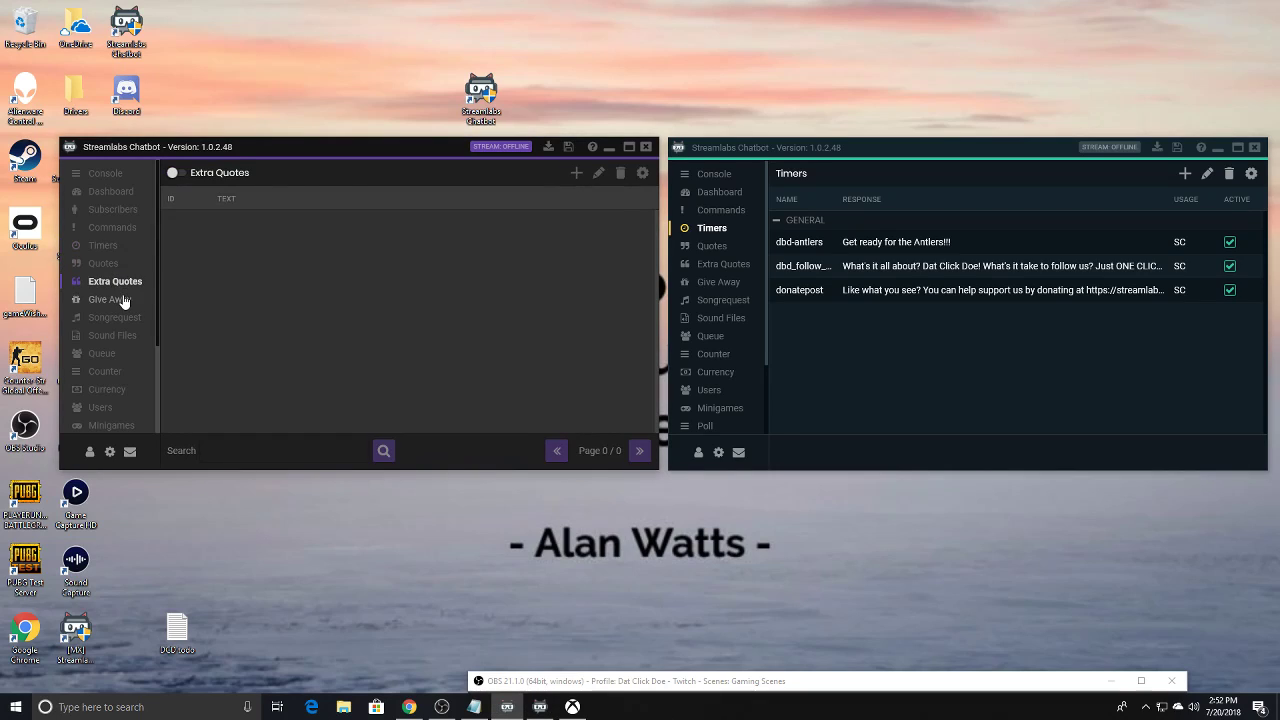
click(108, 300)
click(713, 249)
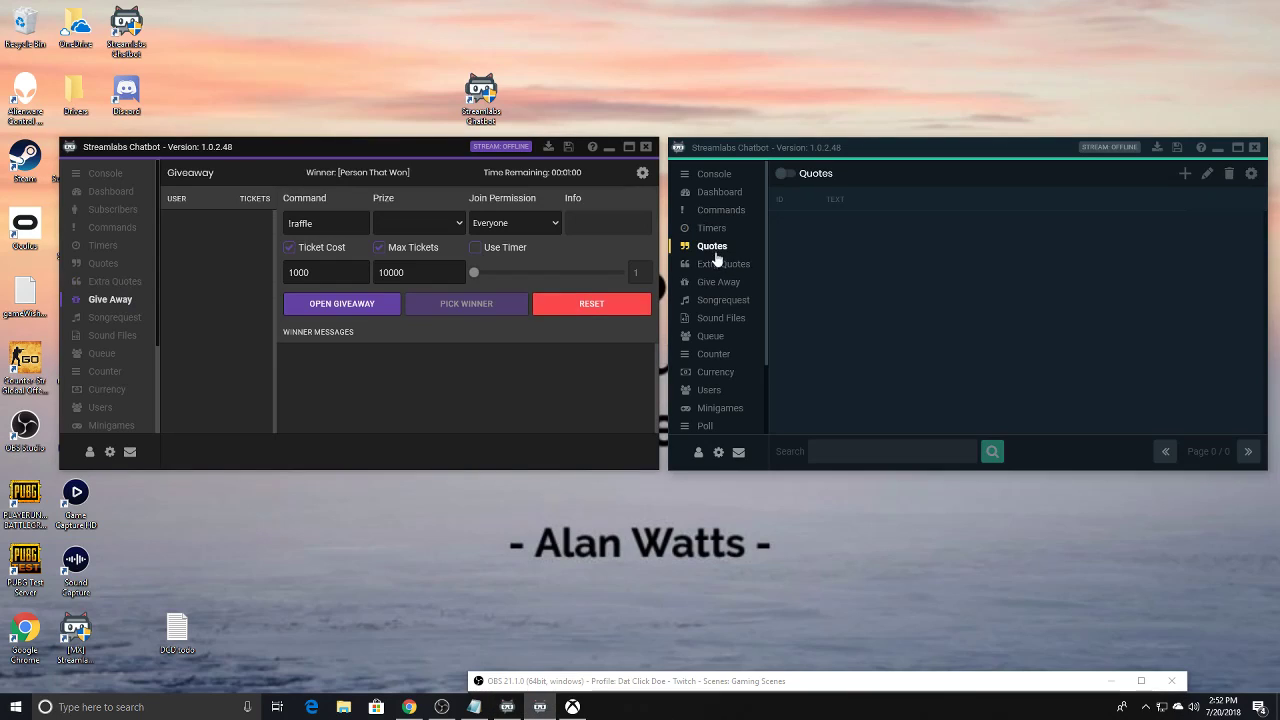
click(719, 283)
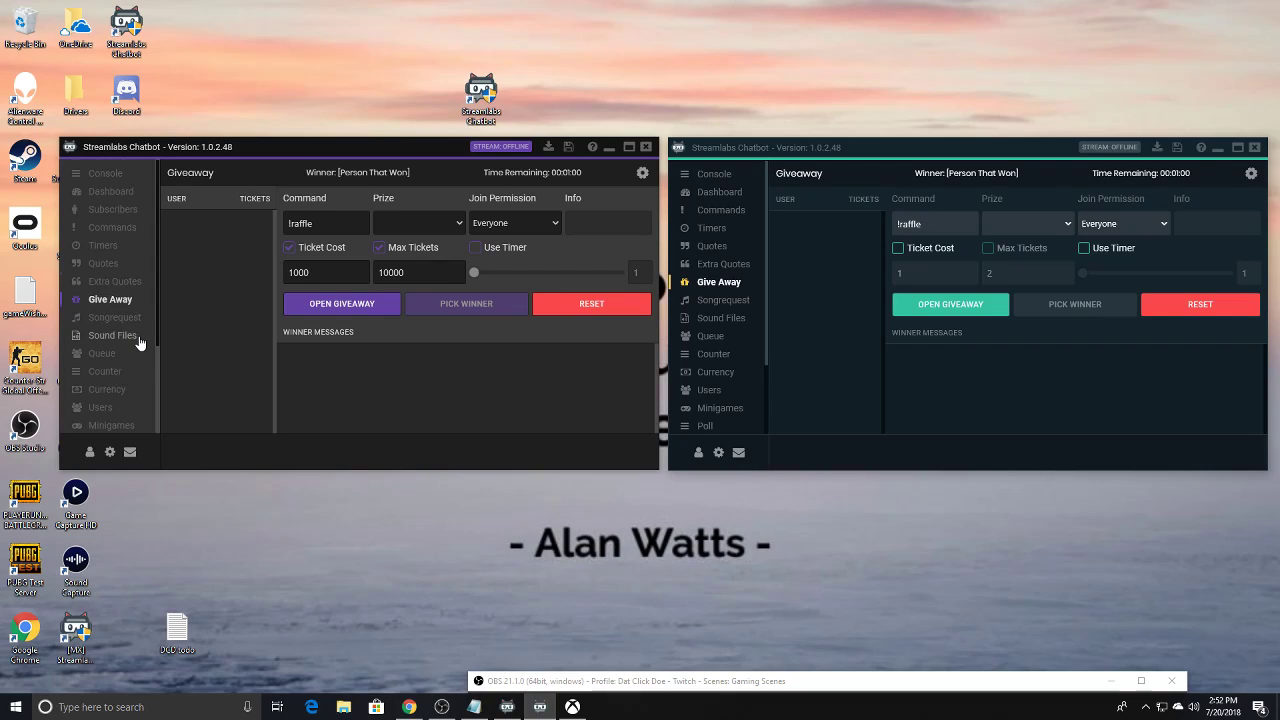
Show the Currency page in both bots: Twitch's viewer points table beside Mixer's empty one.
scroll(137, 337, down, 2)
click(107, 328)
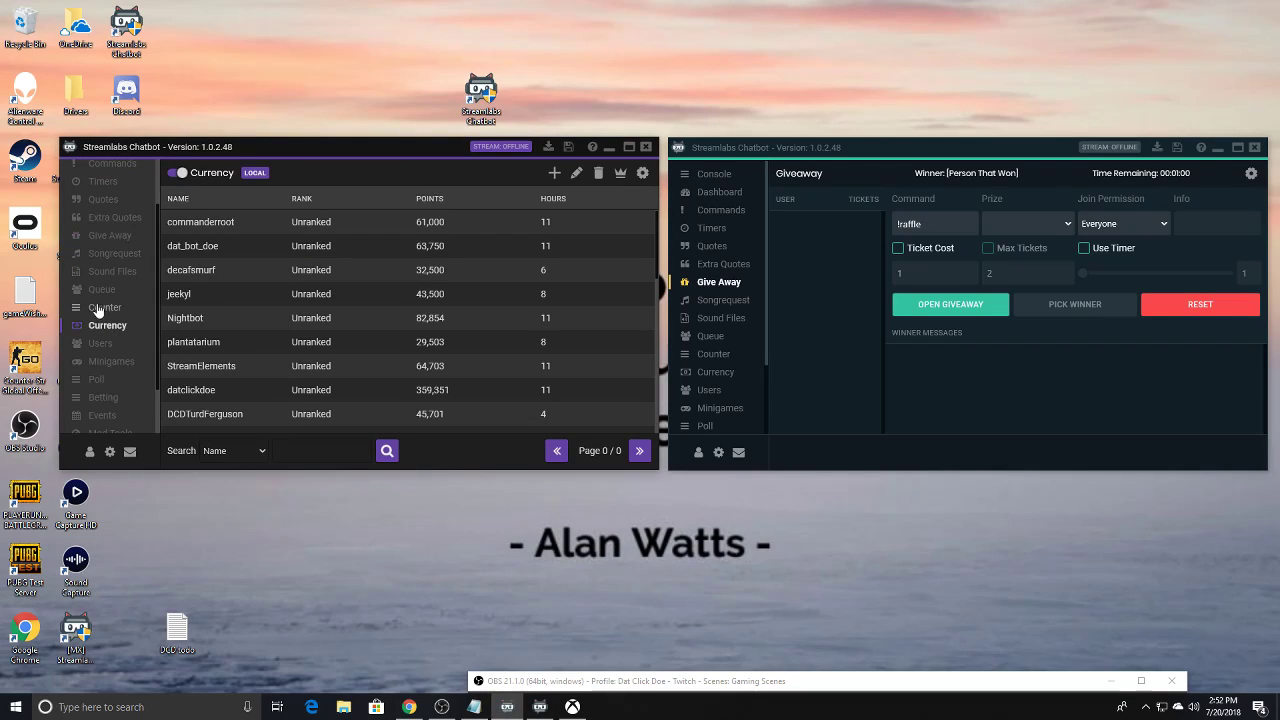
scroll(740, 311, down, 1)
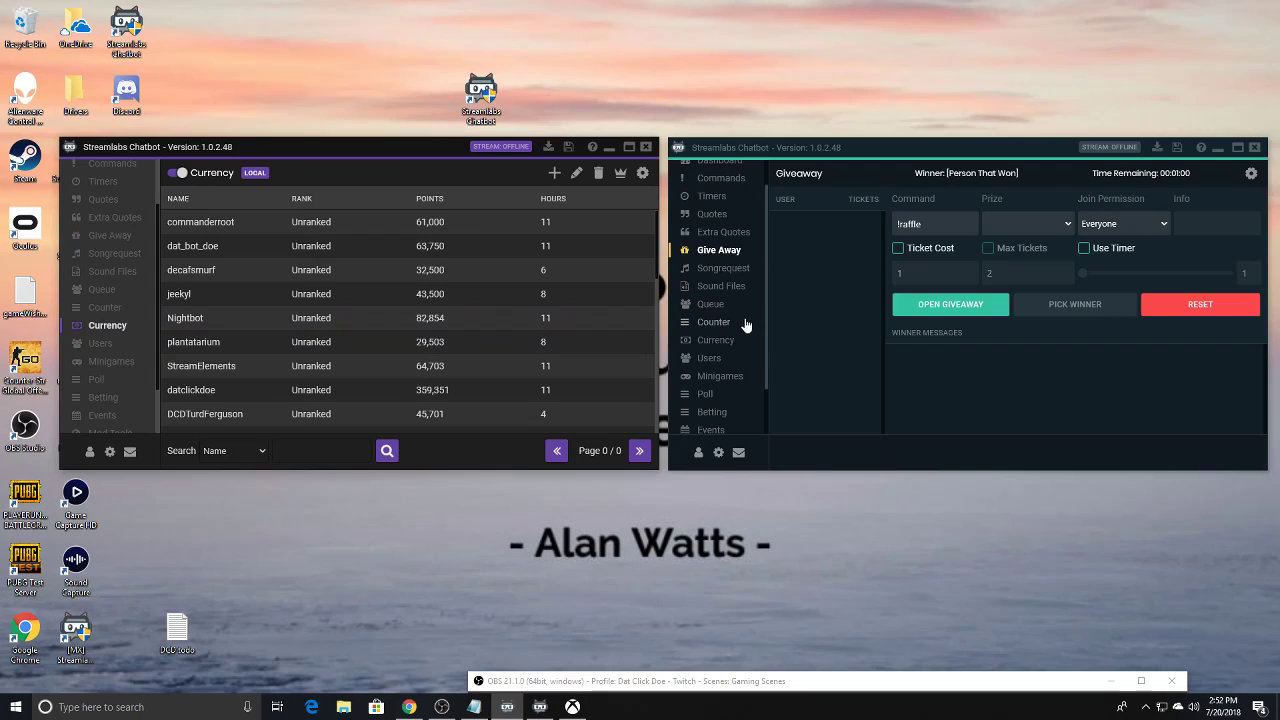
click(737, 338)
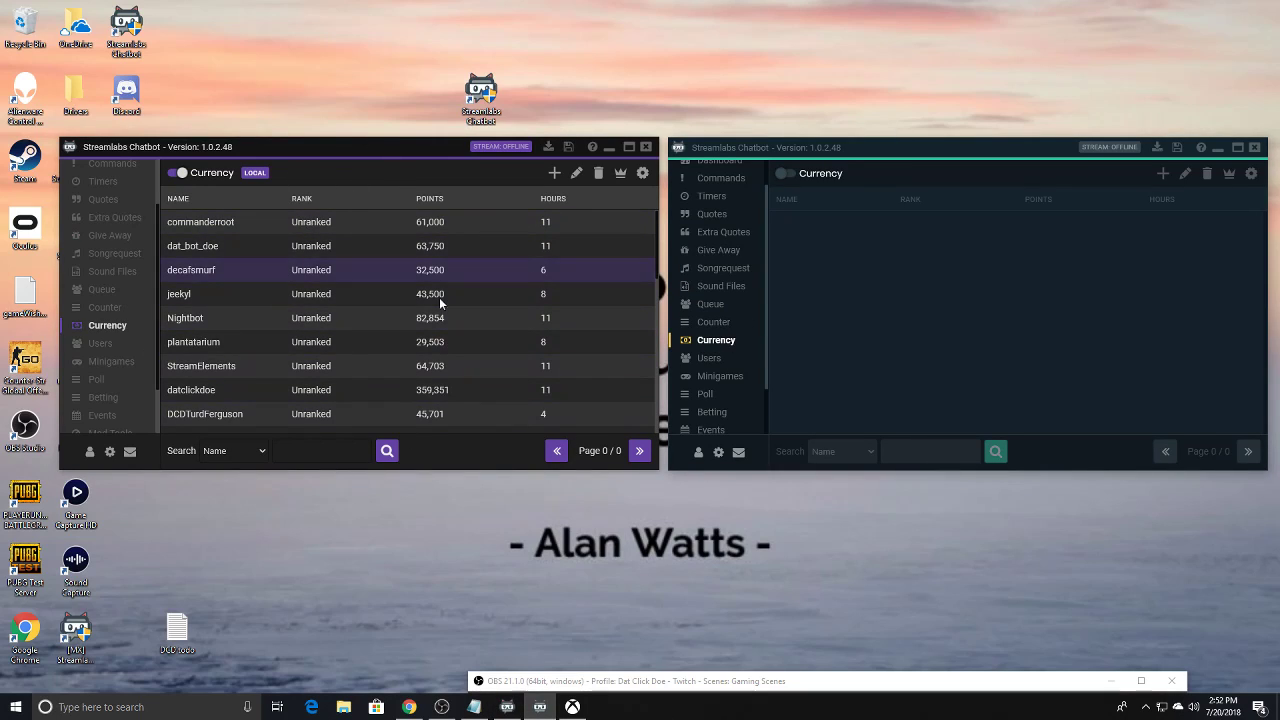
scroll(408, 368, down, 5)
scroll(414, 367, up, 5)
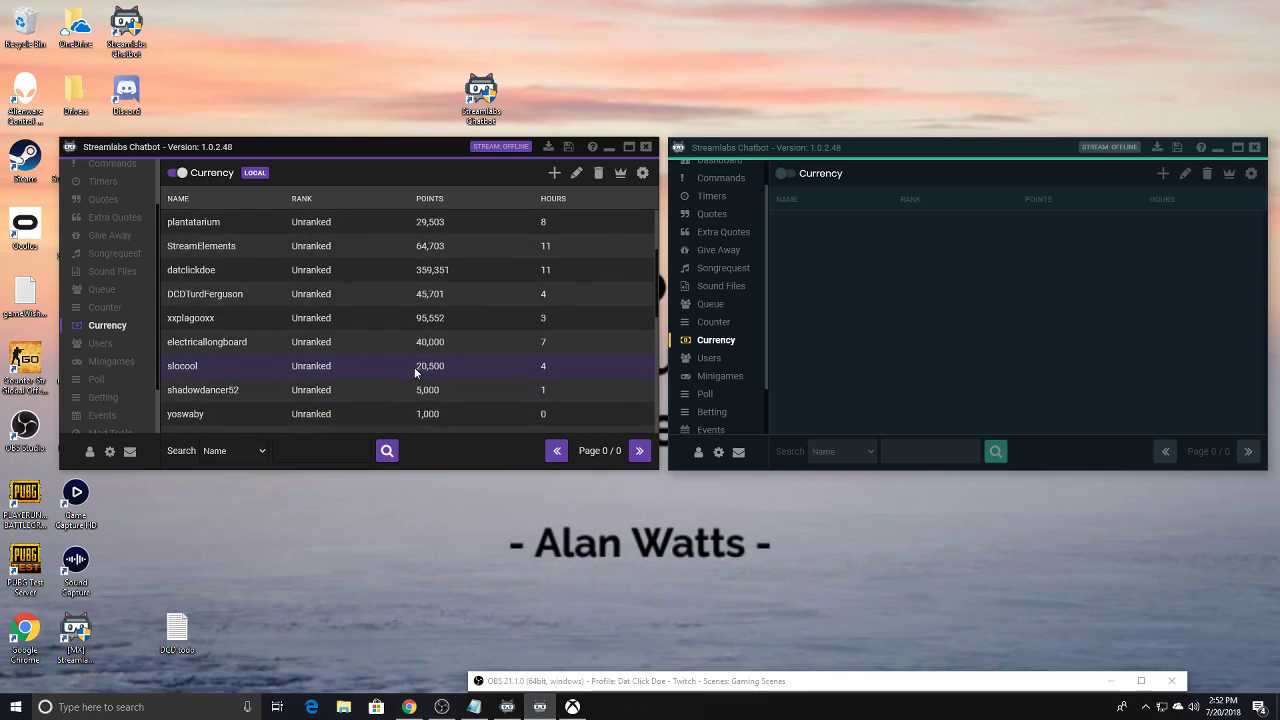
Toggle the Twitch bot's currency off and back on, then enable currency in the Mixer bot.
click(176, 174)
click(176, 174)
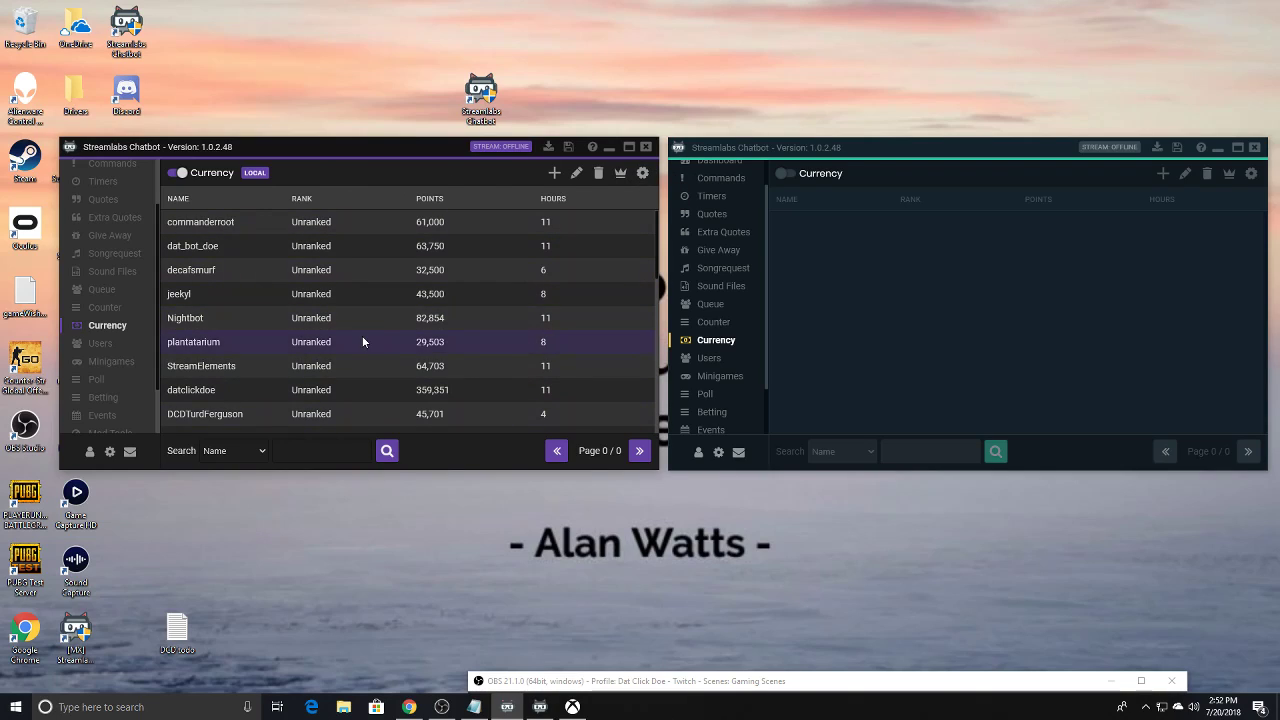
click(782, 175)
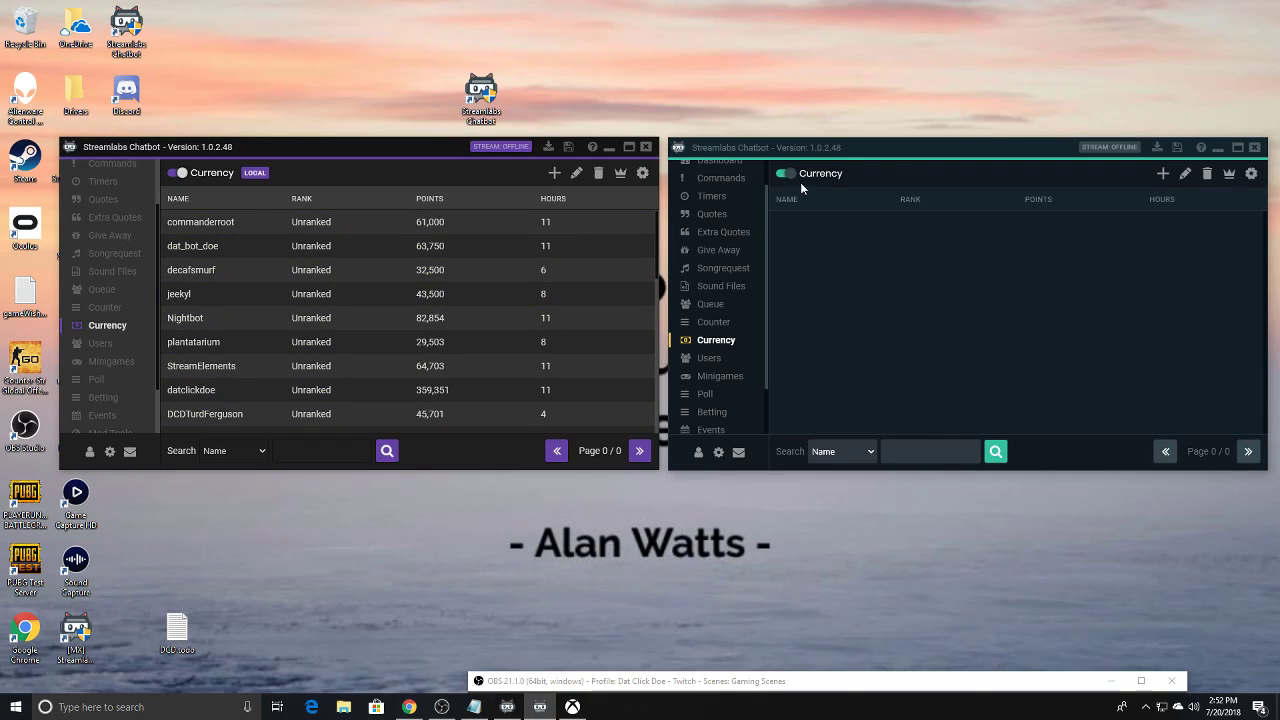
click(791, 175)
click(792, 175)
Open both Global Currency Settings and set the Mixer currency command to !bucks and name to Bucks.
click(833, 174)
click(1253, 176)
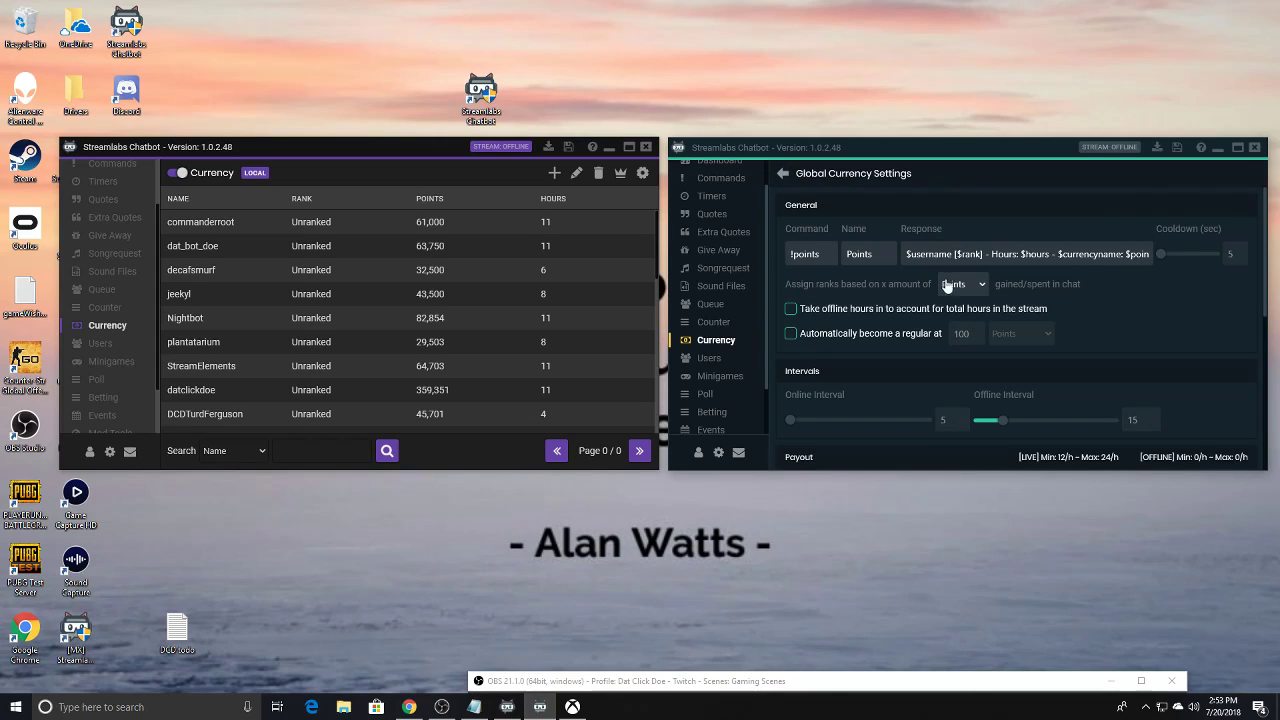
click(641, 173)
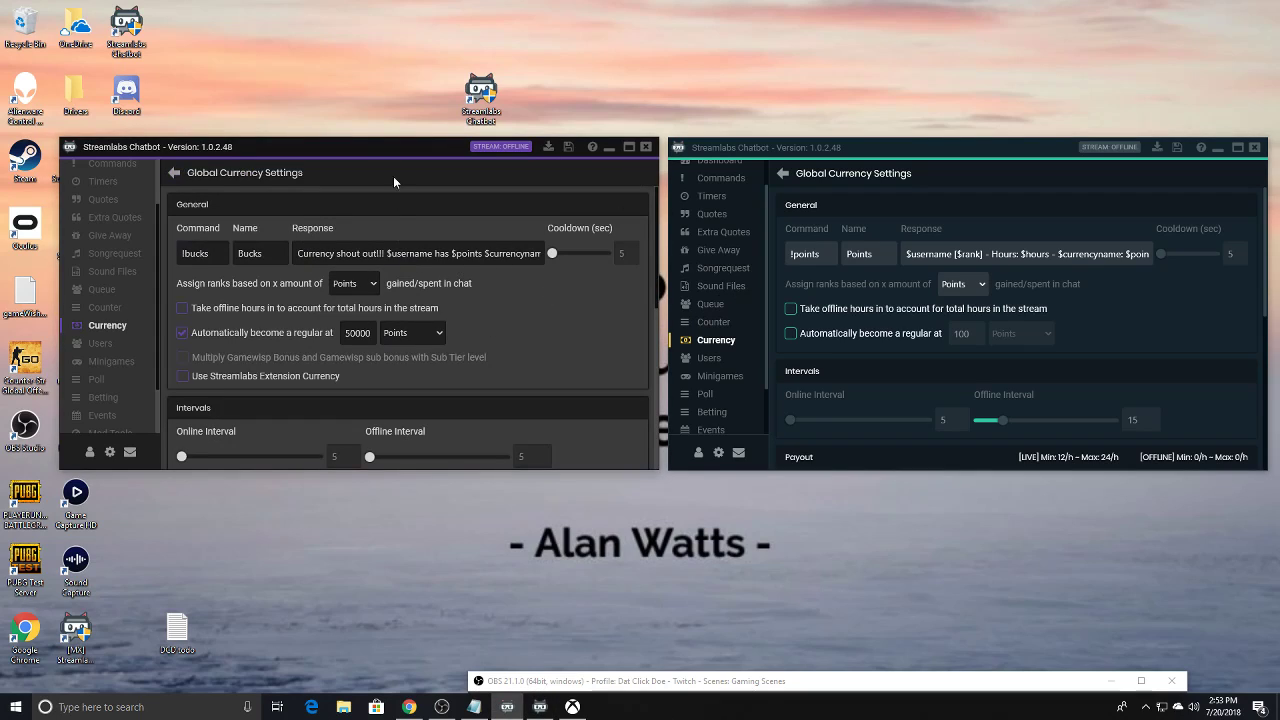
drag(815, 254, 793, 254)
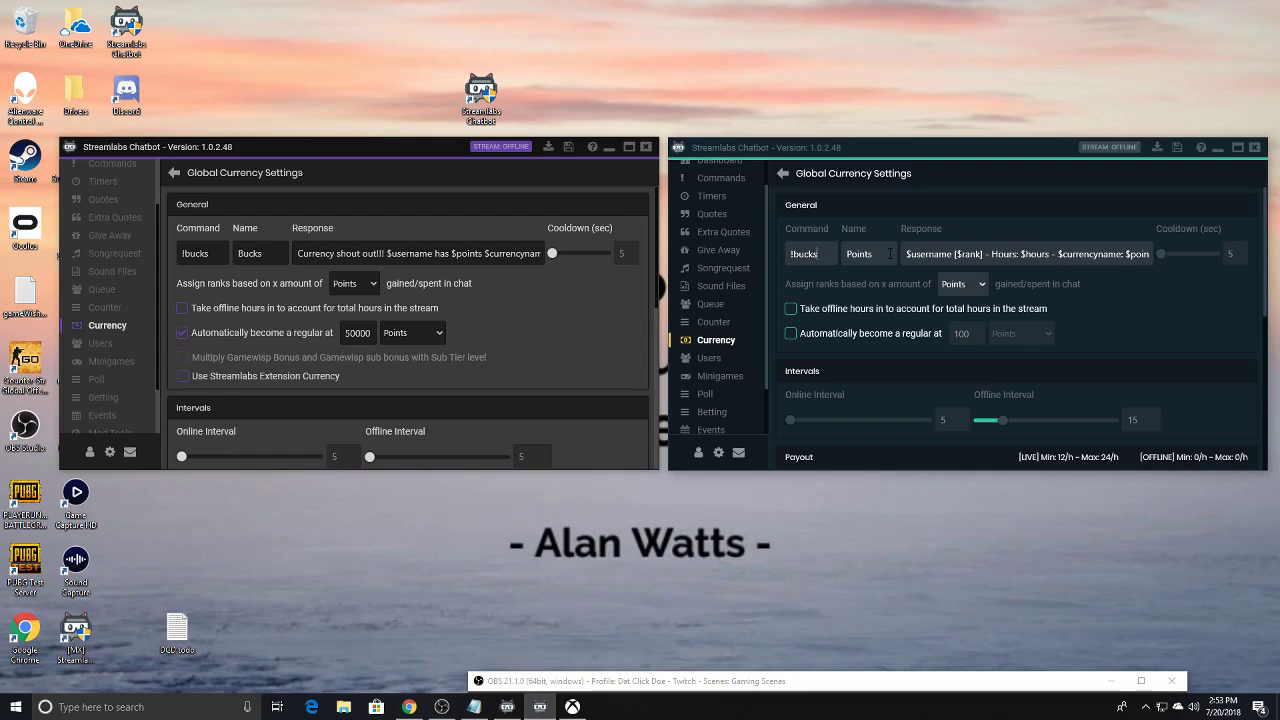
key(Tab)
text(Bucks)
drag(297, 254, 545, 256)
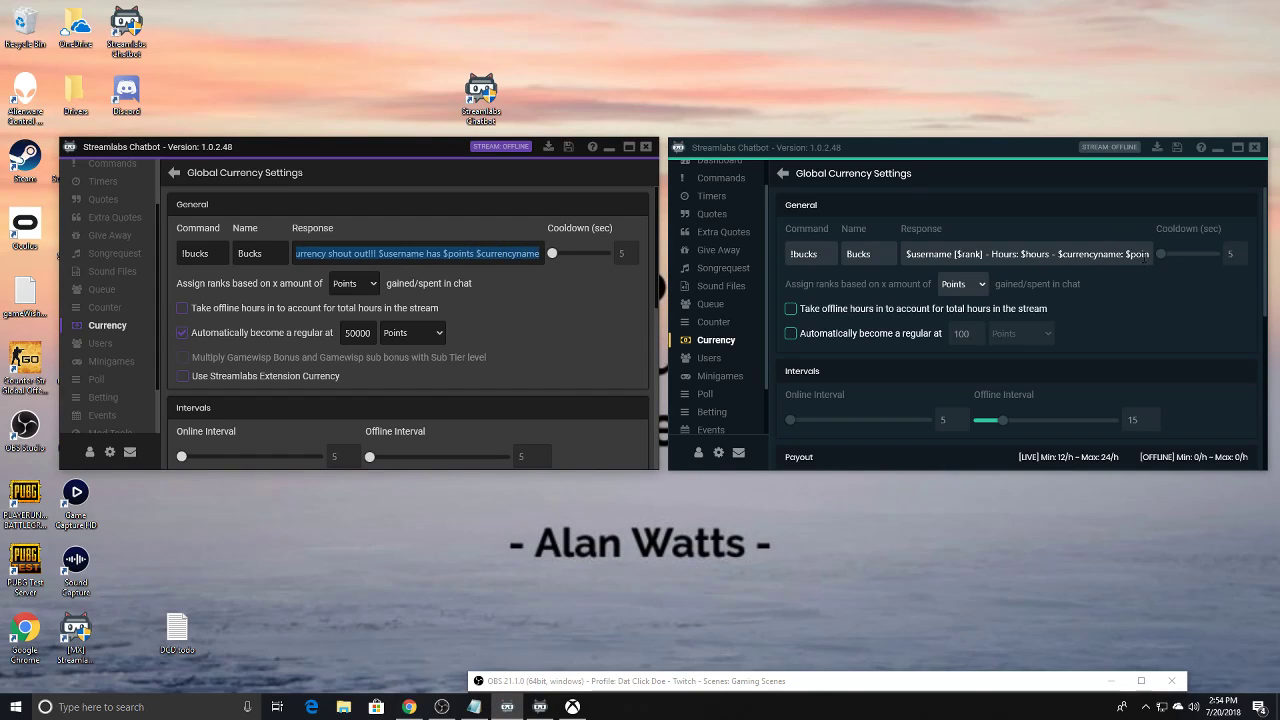
Replace the Mixer currency response with the Twitch one ending '$username has $points $currencyname'.
click(1140, 254)
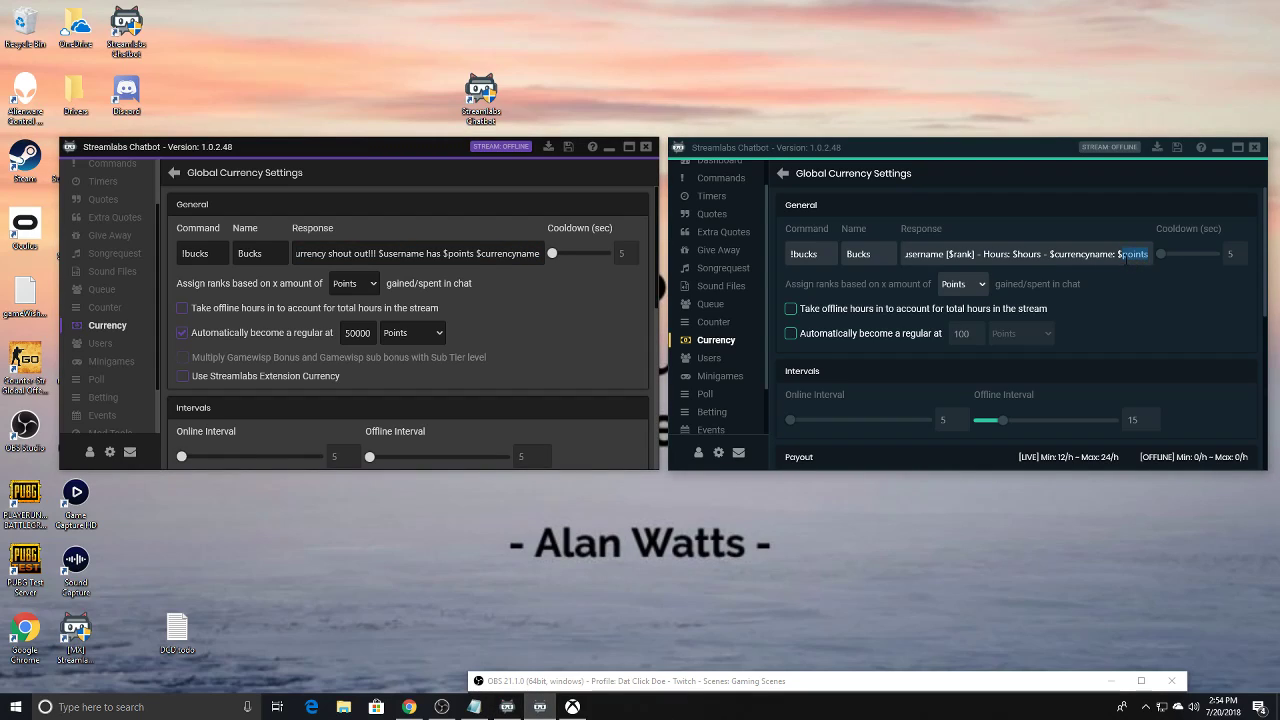
drag(1147, 255, 904, 244)
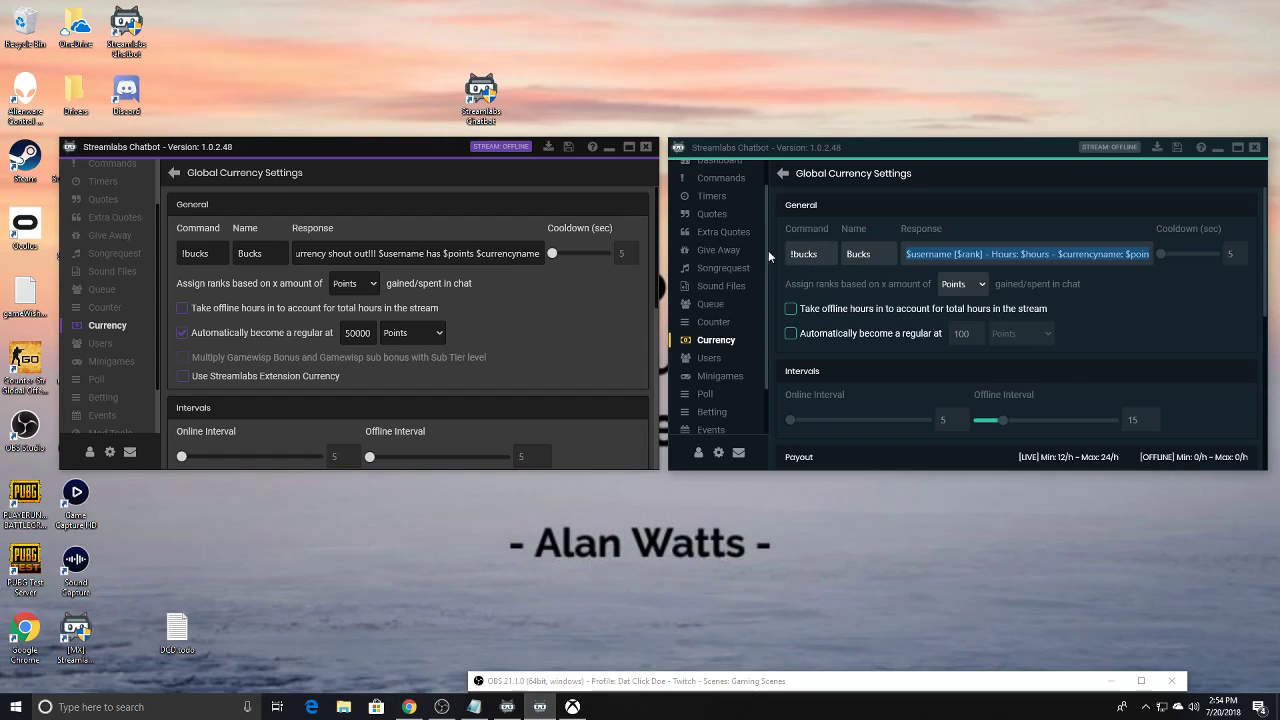
key(ctrl+v)
click(948, 253)
key(Left)
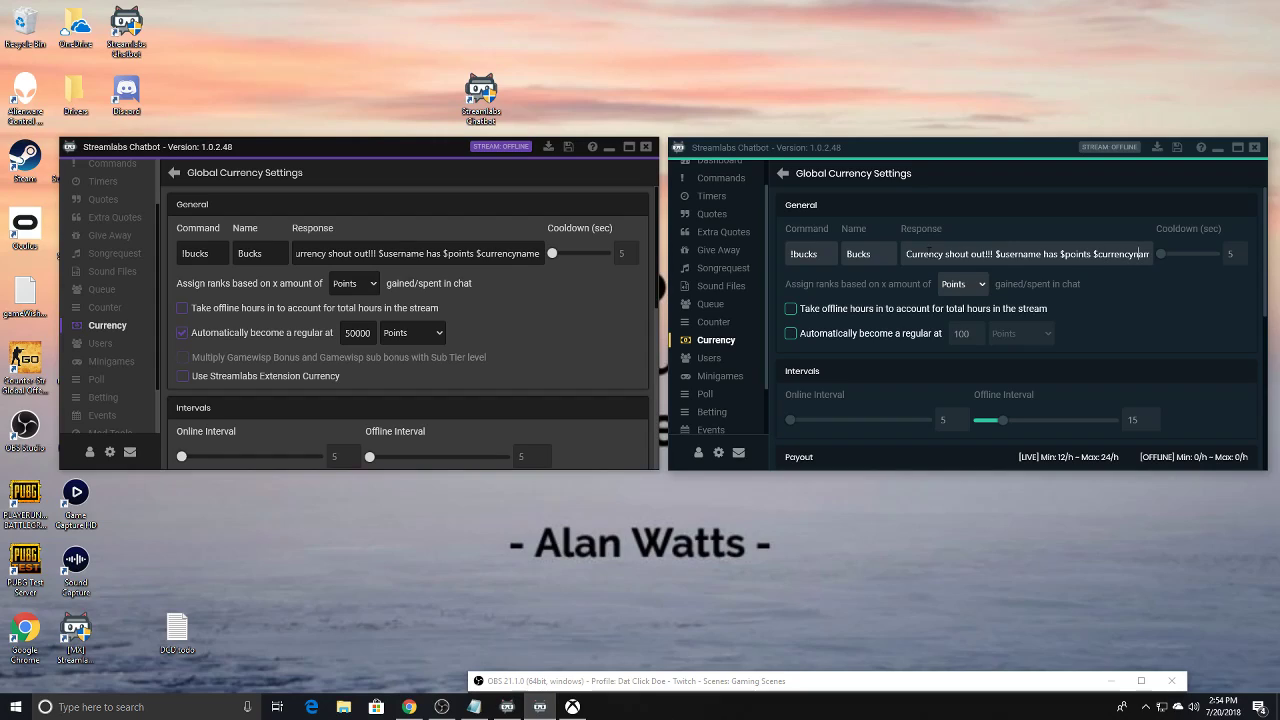
drag(935, 254, 1078, 254)
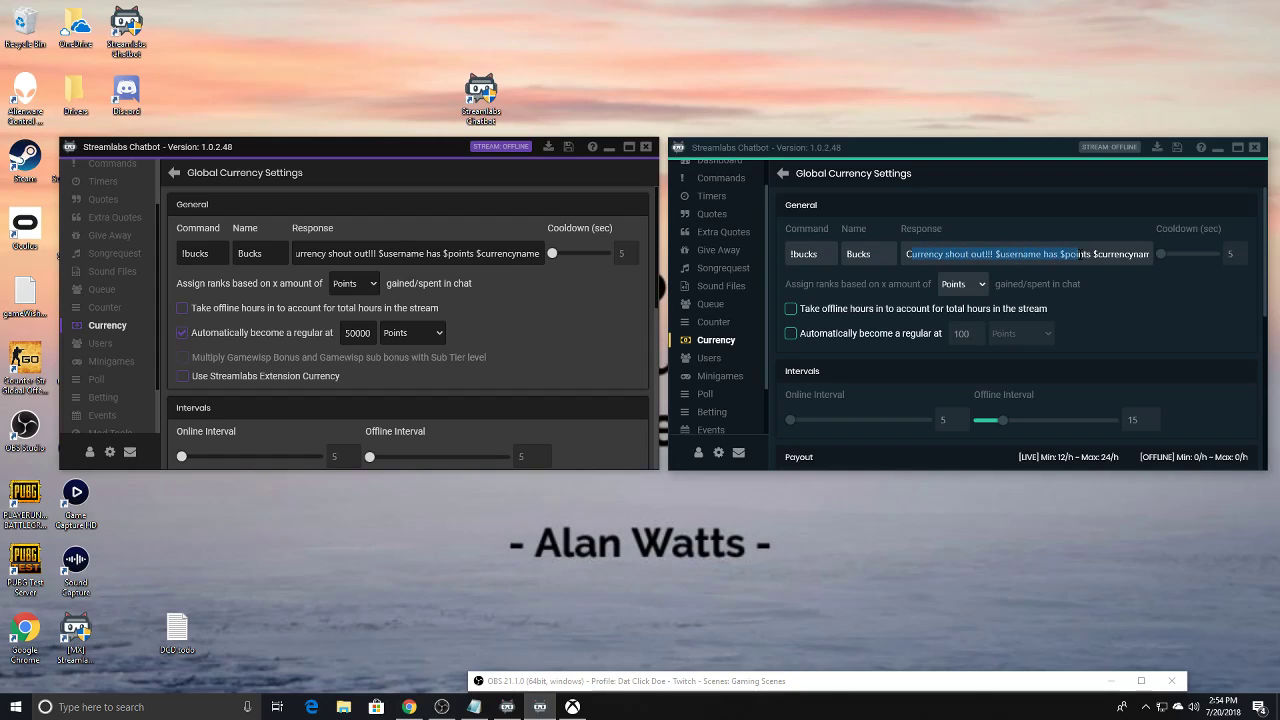
click(1127, 254)
key(Right)
key(Right)
key(Right)
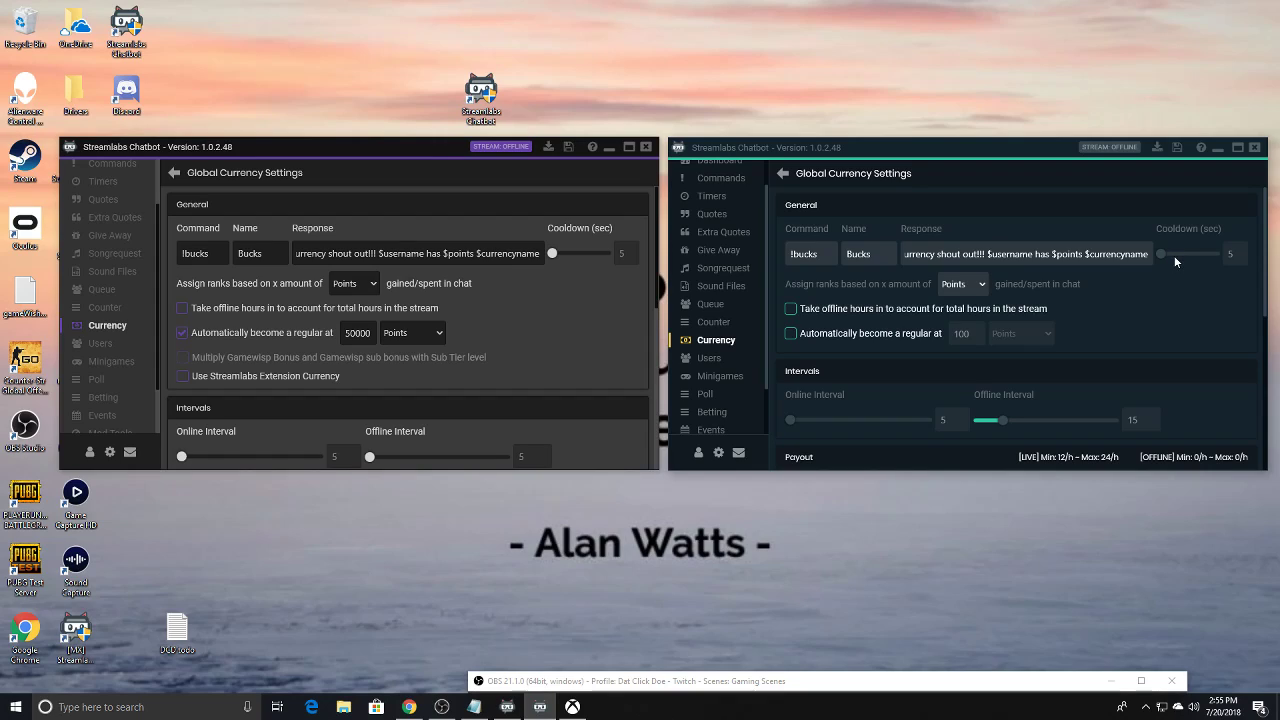
Set the Mixer currency cooldown to 5 seconds and keep Points as both bots' rank basis.
drag(1166, 257, 1147, 260)
click(371, 286)
click(372, 286)
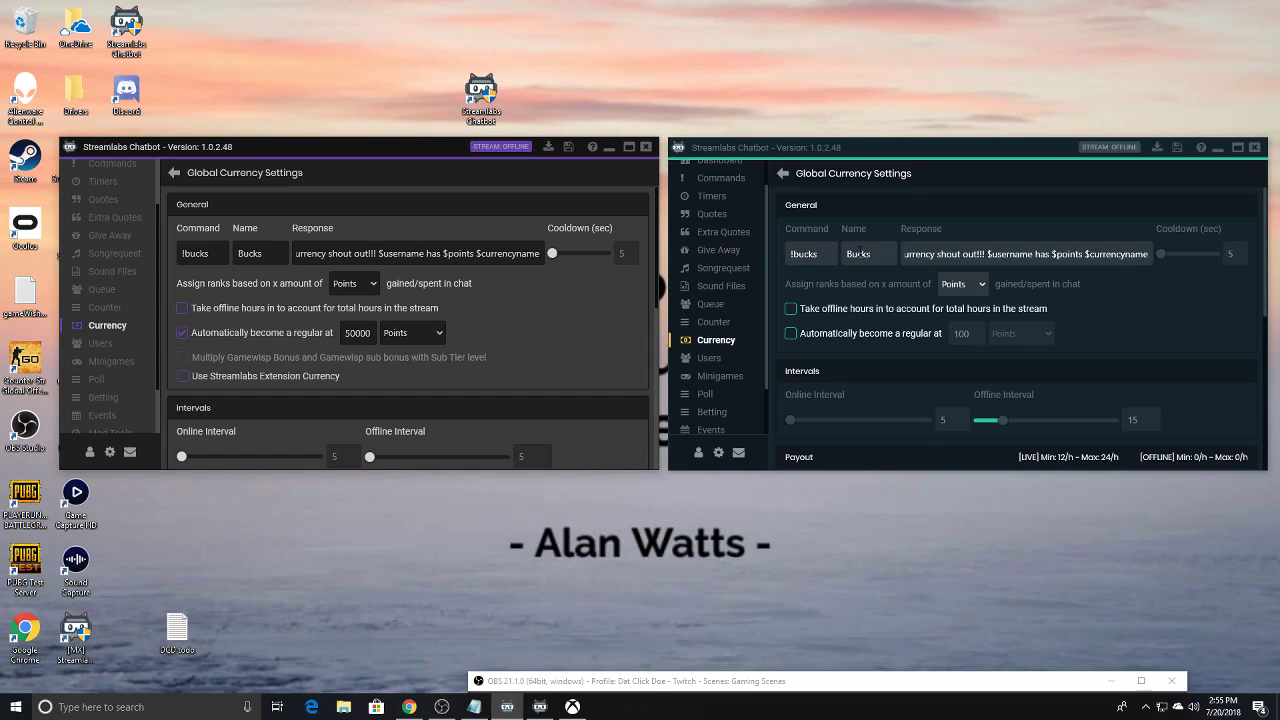
click(983, 292)
click(982, 290)
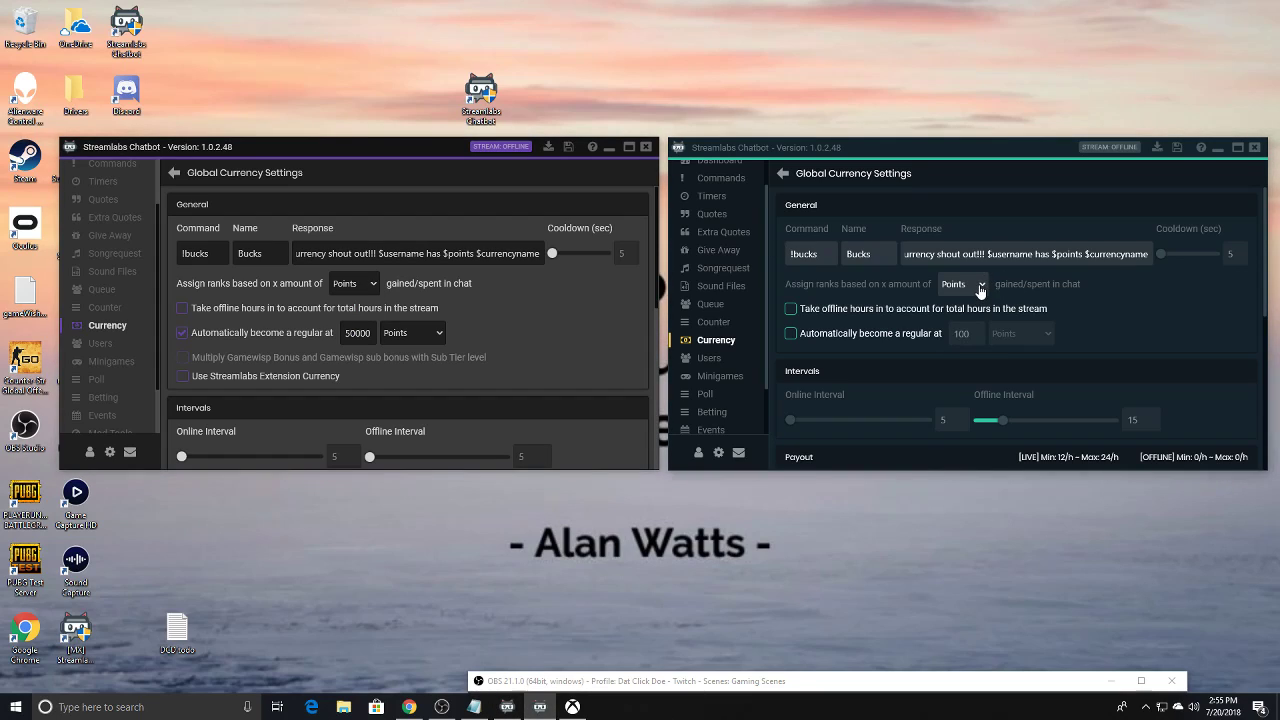
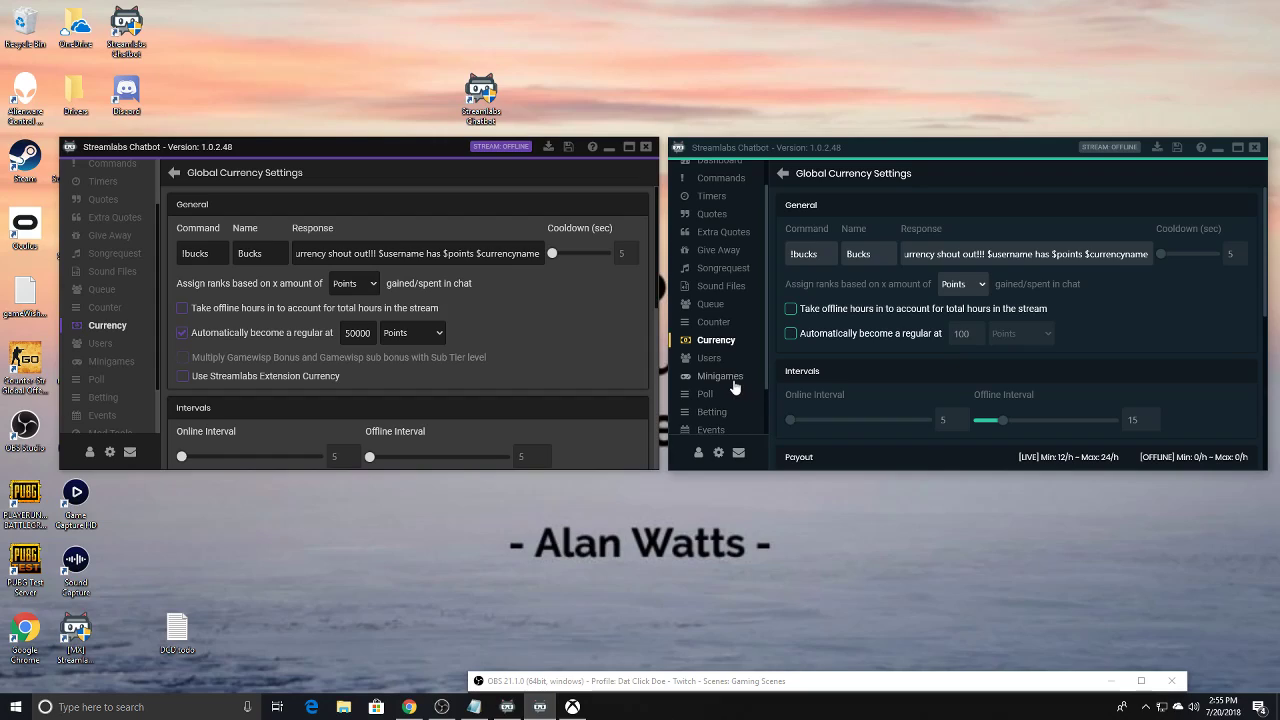
Make the second bot promote viewers to regular automatically at 50000 Points.
click(792, 336)
double_click(966, 338)
text(50000)
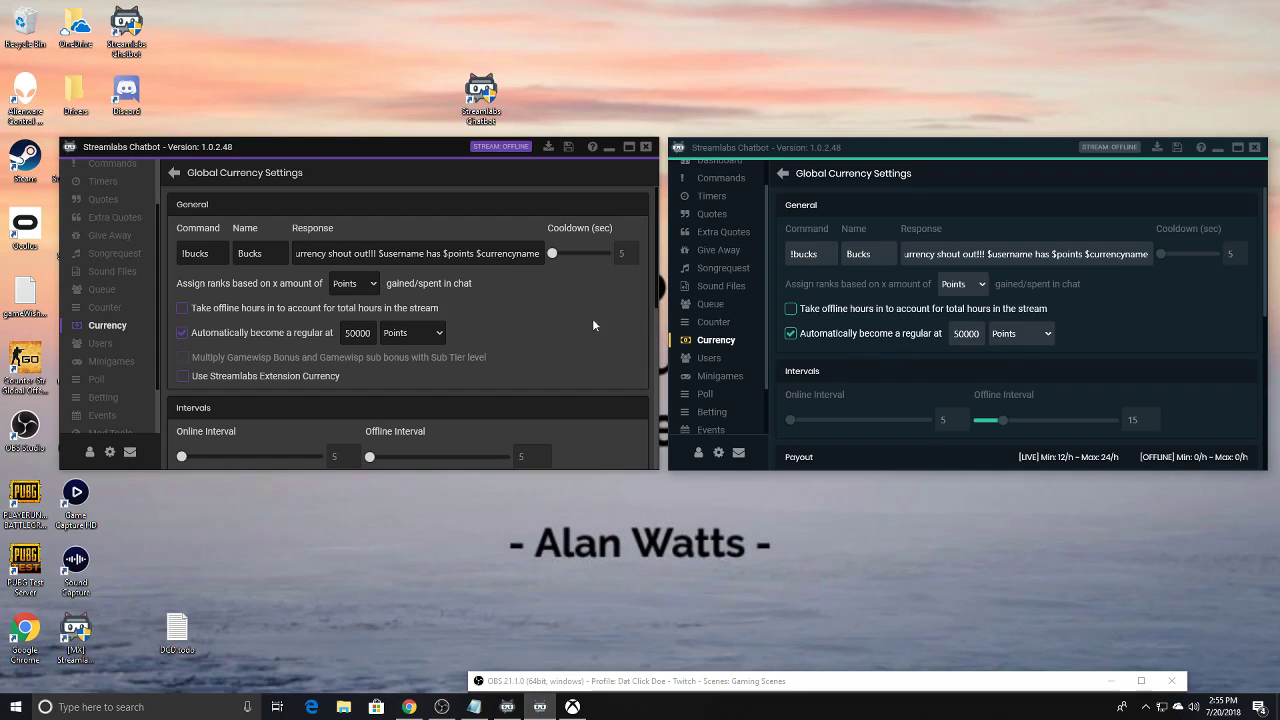
scroll(102, 236, up, 2)
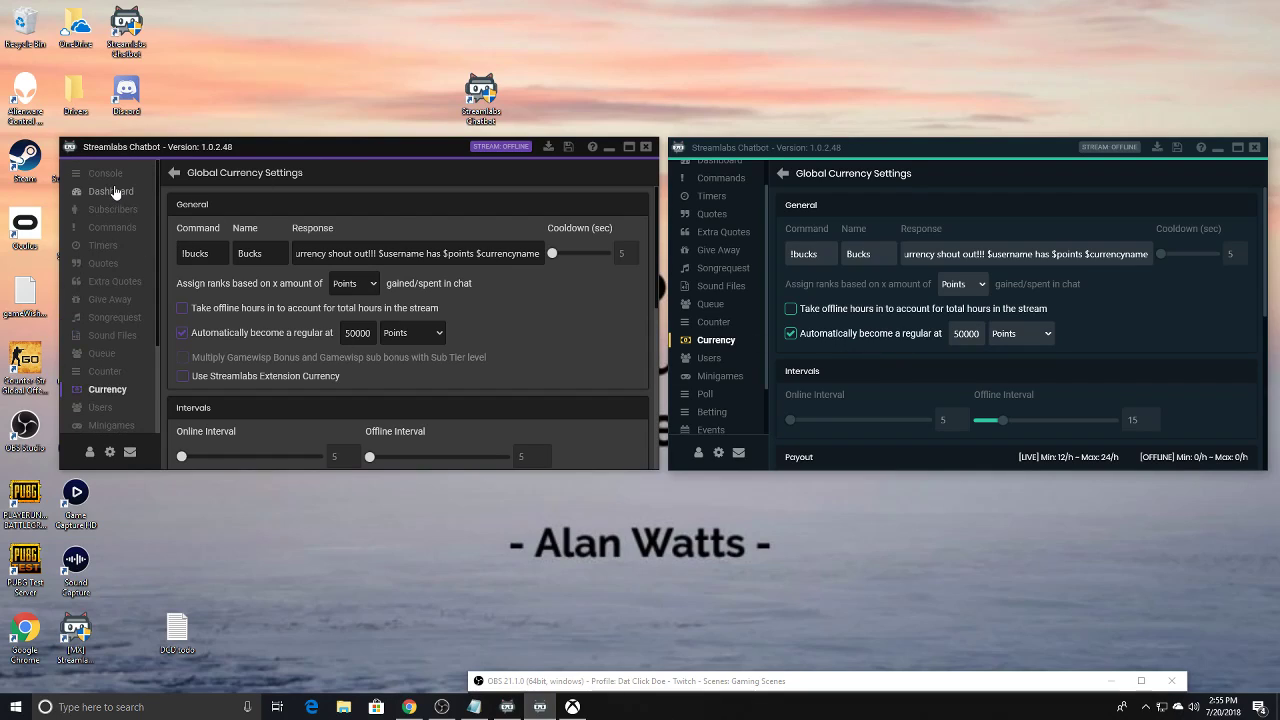
scroll(114, 342, down, 3)
Check the first bot's Users list, then go back to its currency settings.
click(100, 311)
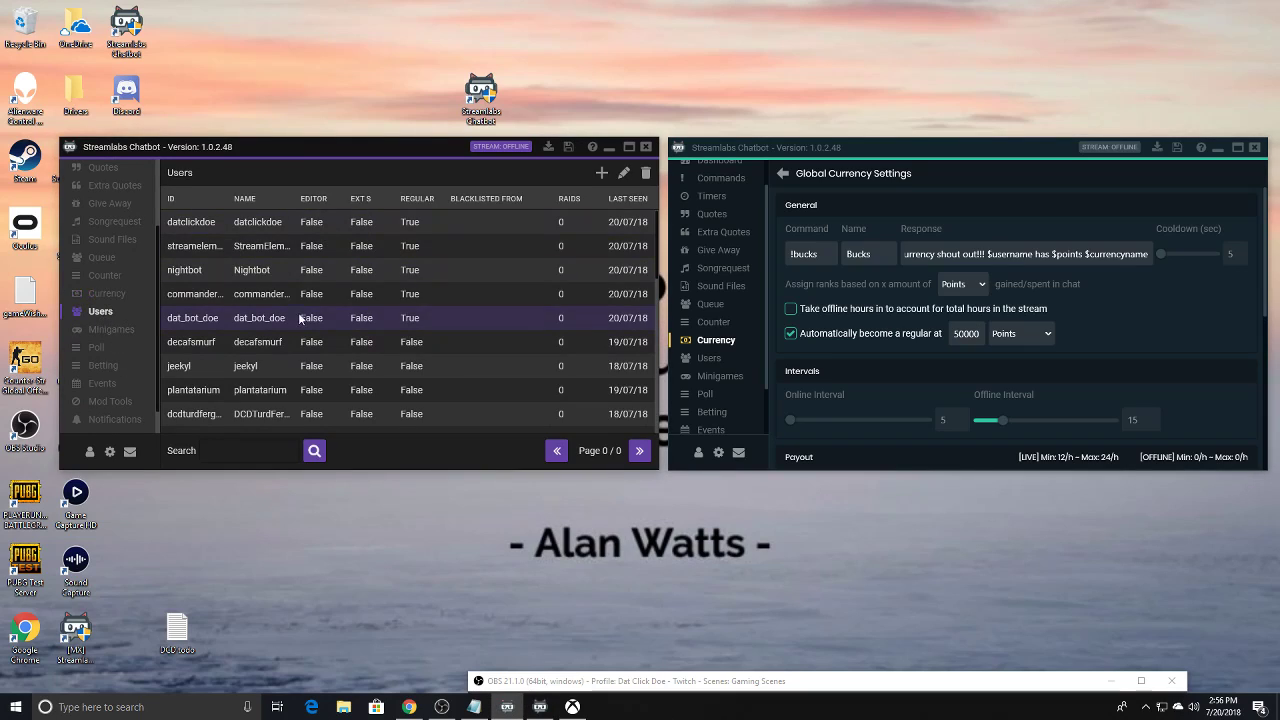
scroll(120, 278, up, 1)
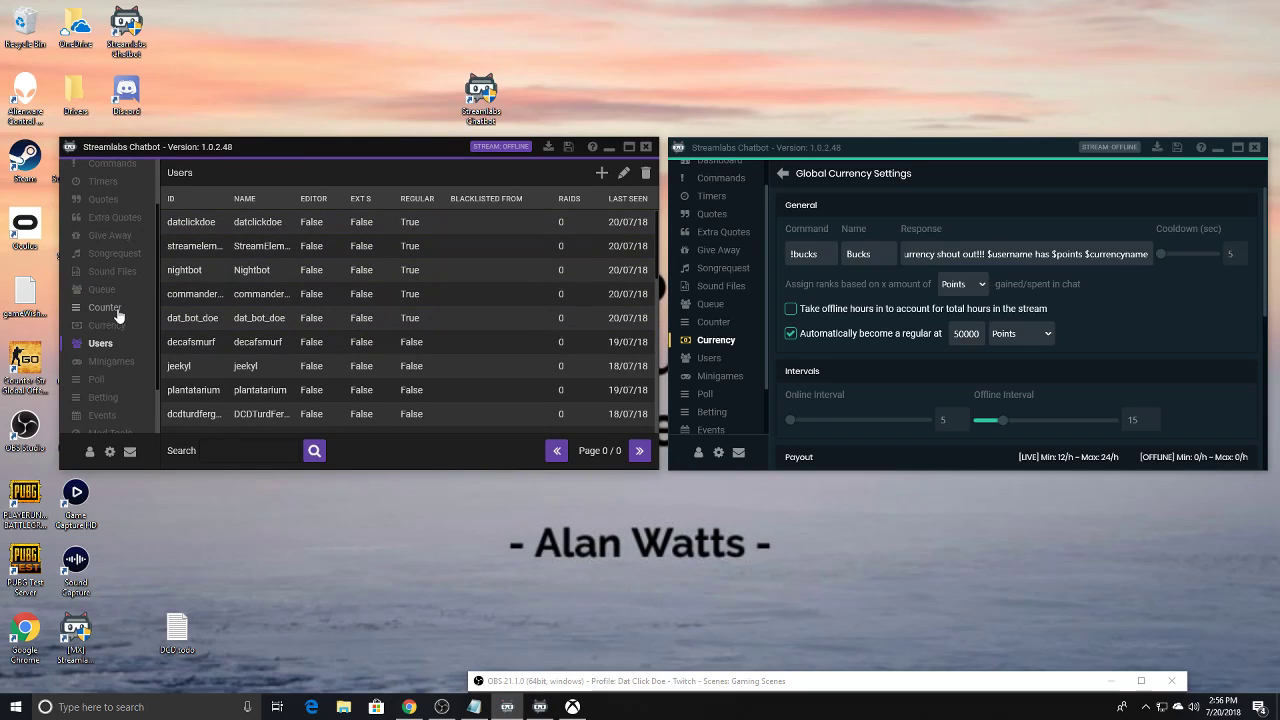
click(110, 326)
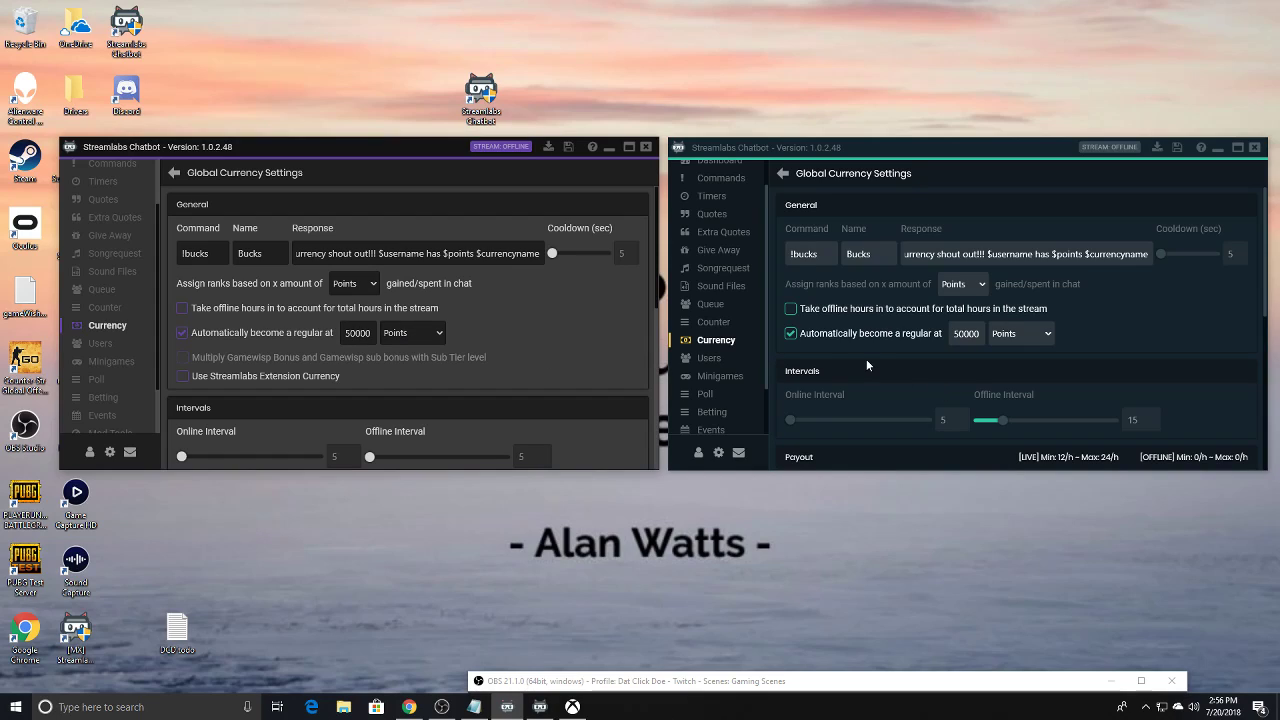
Set the second bot's online payout interval back to 5.
scroll(908, 374, down, 1)
scroll(442, 337, down, 2)
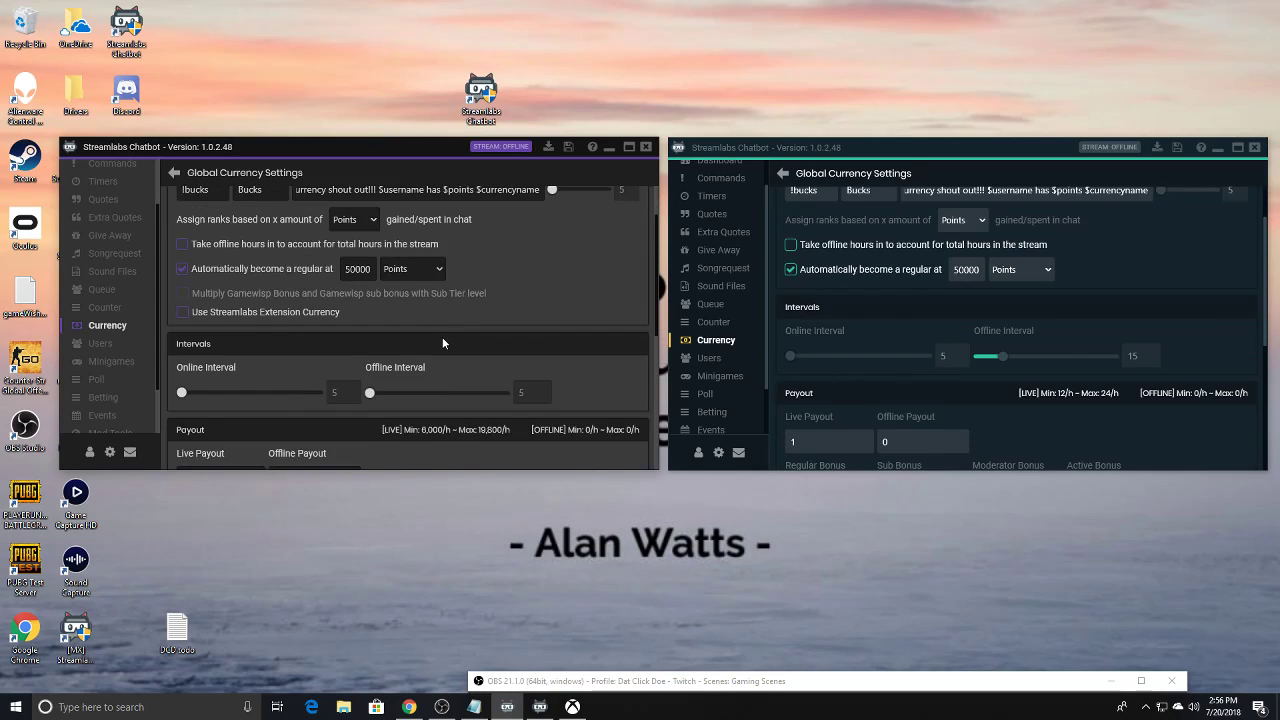
scroll(443, 343, down, 1)
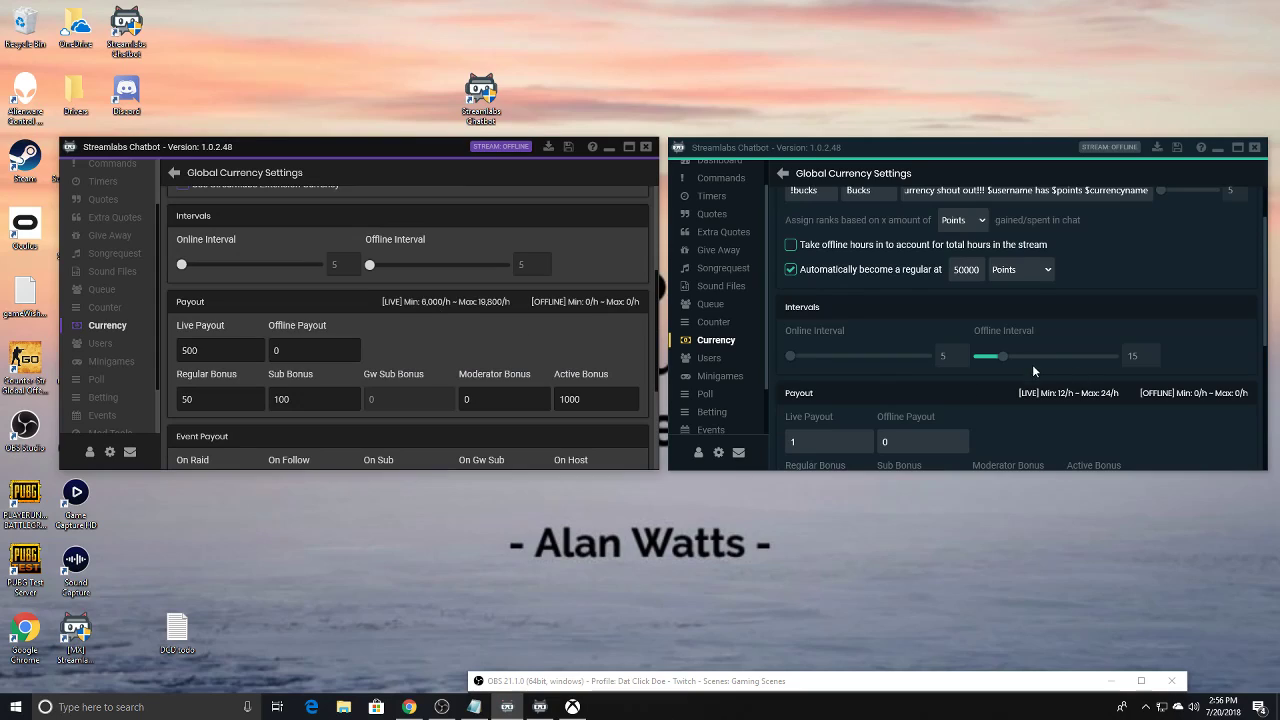
scroll(1030, 370, down, 2)
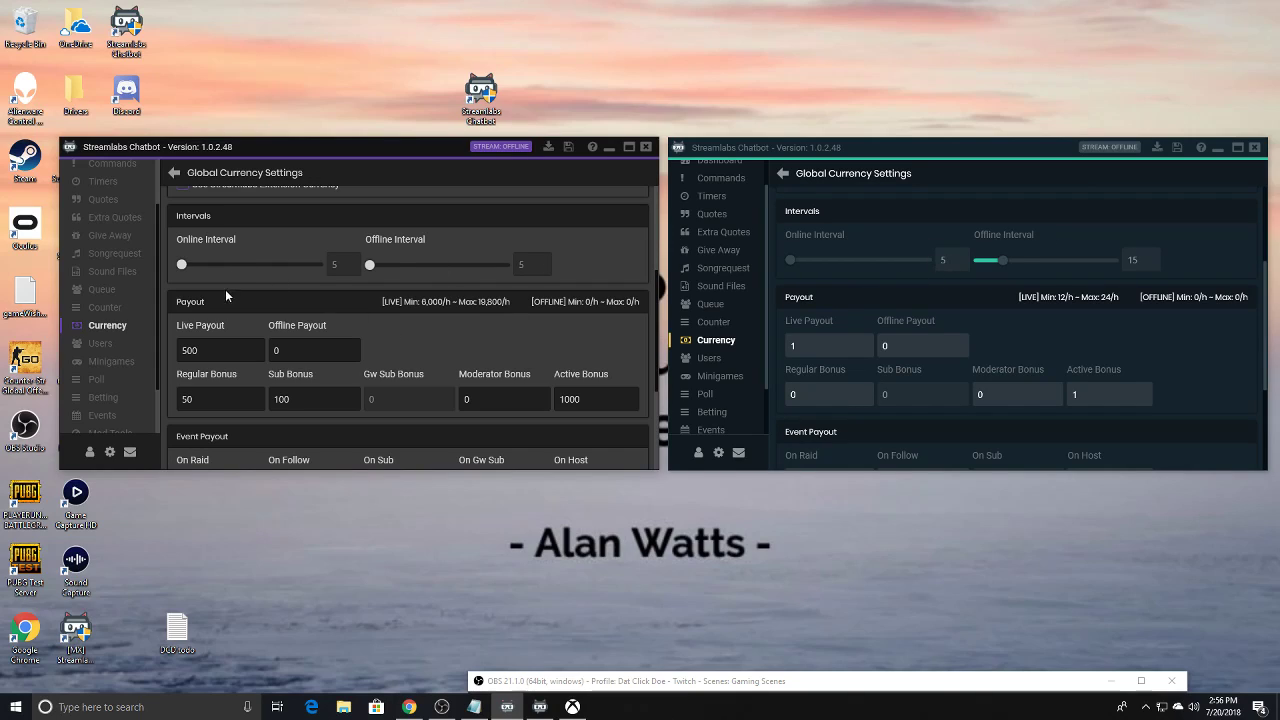
click(224, 264)
click(224, 264)
click(224, 264)
click(180, 266)
click(180, 266)
click(180, 266)
click(875, 260)
click(866, 260)
click(866, 260)
click(866, 260)
click(866, 260)
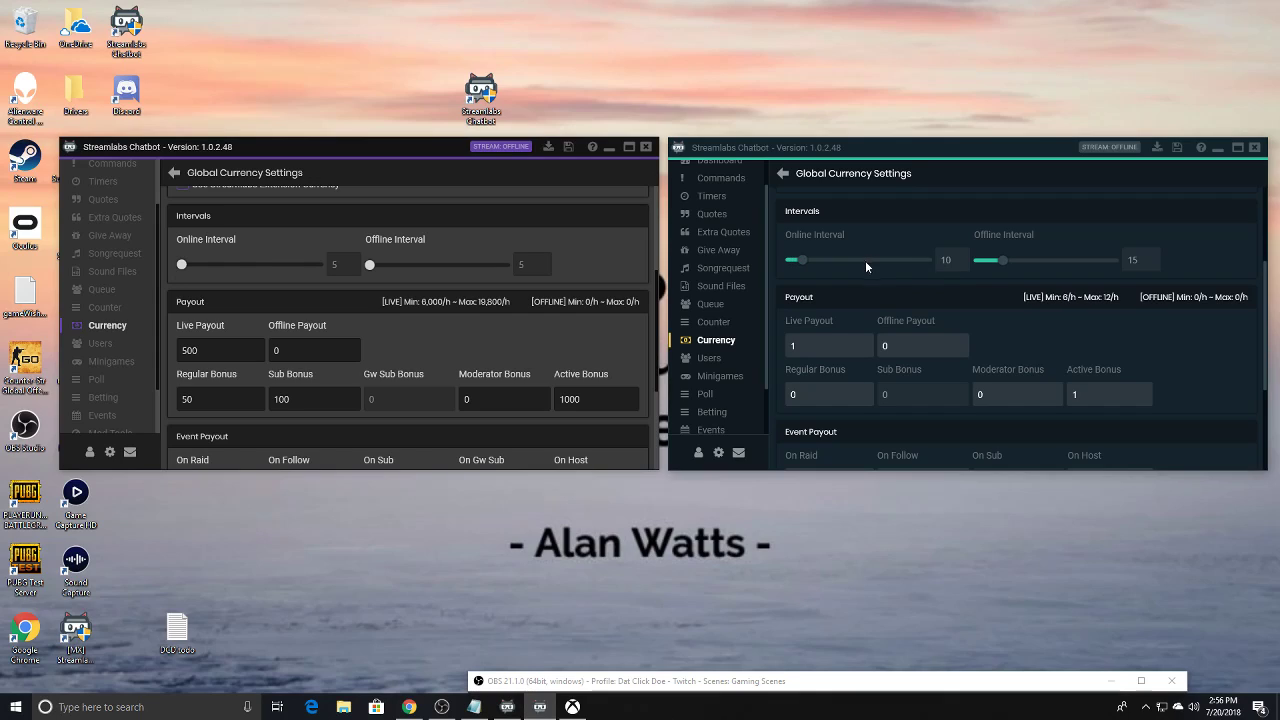
click(790, 262)
click(790, 262)
Lower the second bot's offline payout interval from 15 to 5.
drag(1018, 262, 980, 264)
scroll(1045, 260, up, 2)
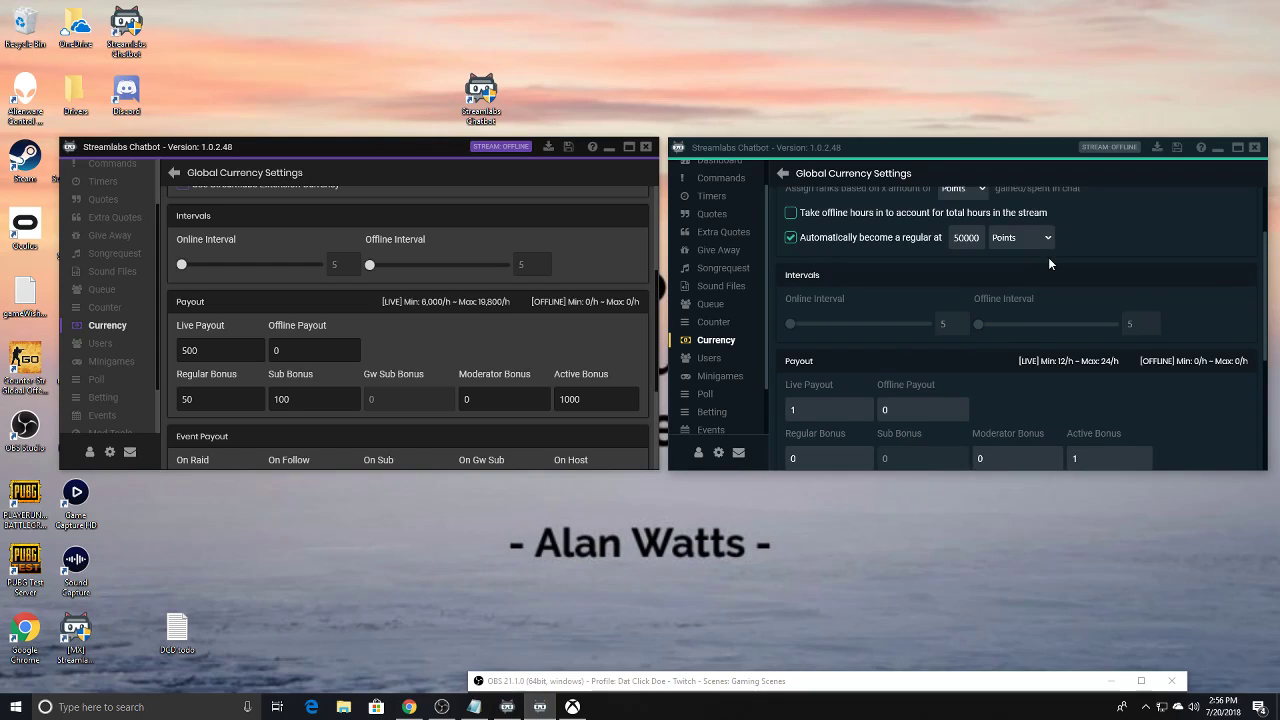
scroll(920, 383, up, 2)
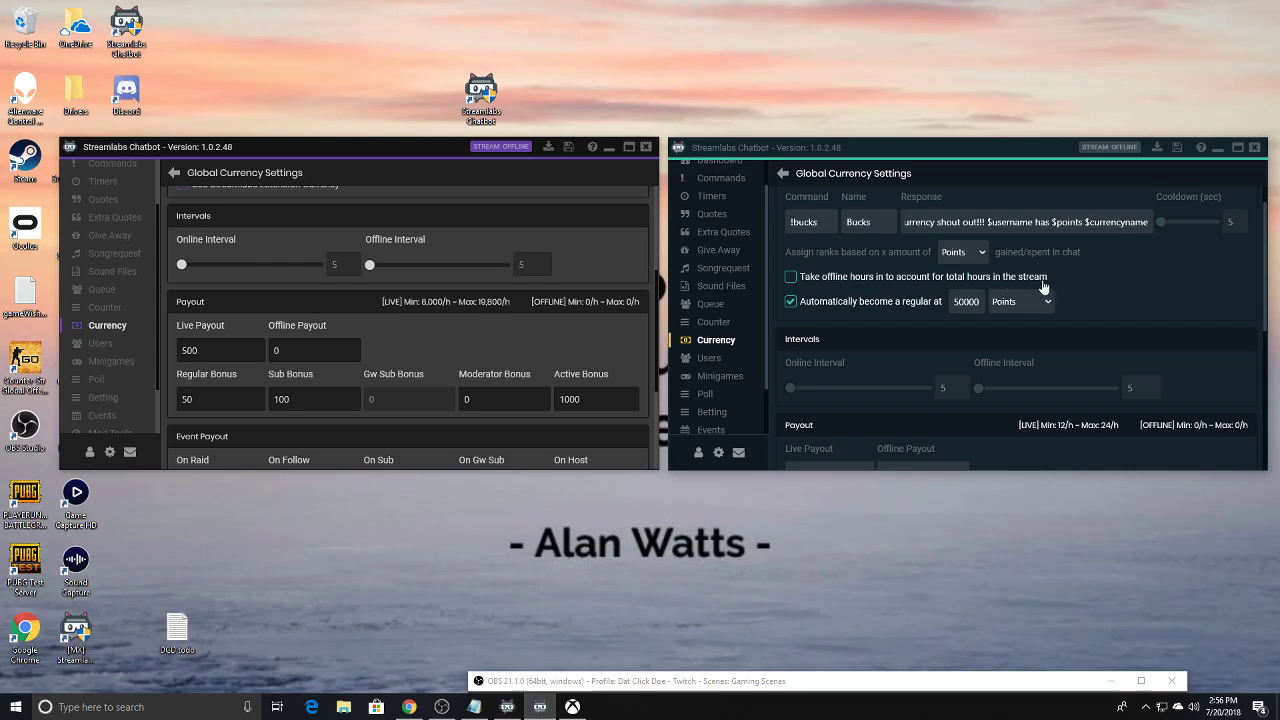
scroll(1008, 293, down, 2)
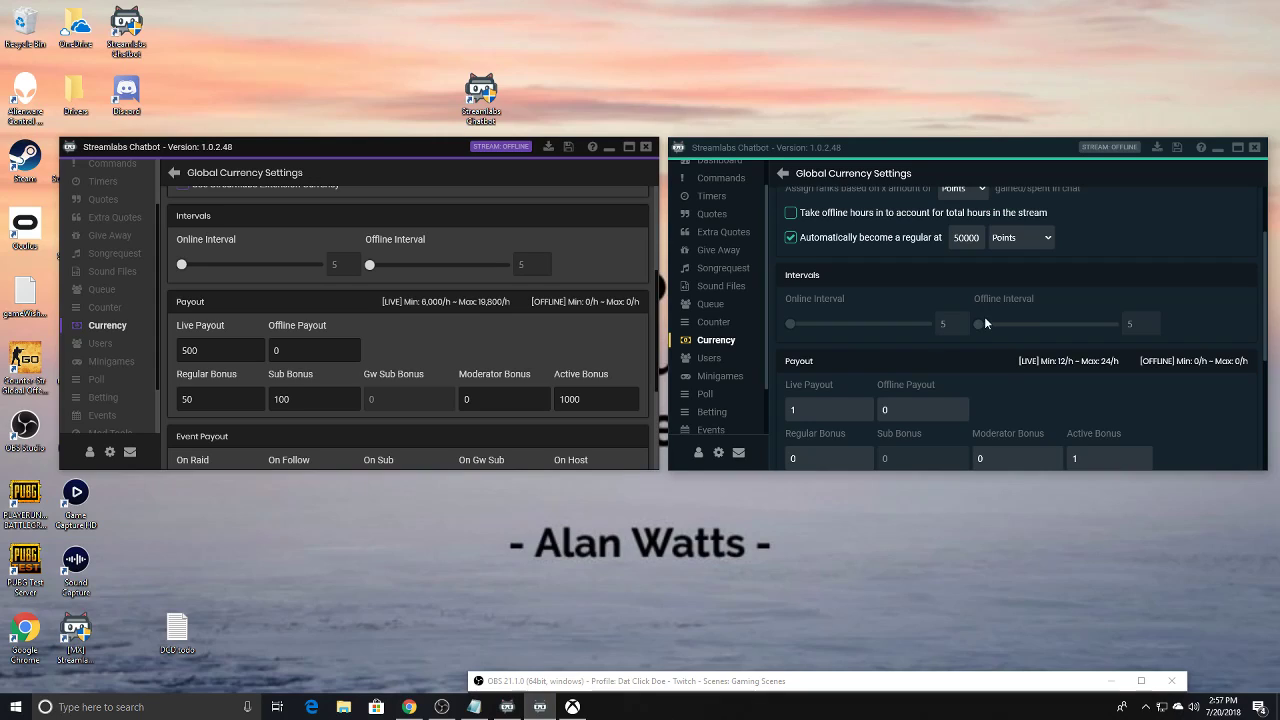
scroll(984, 315, down, 1)
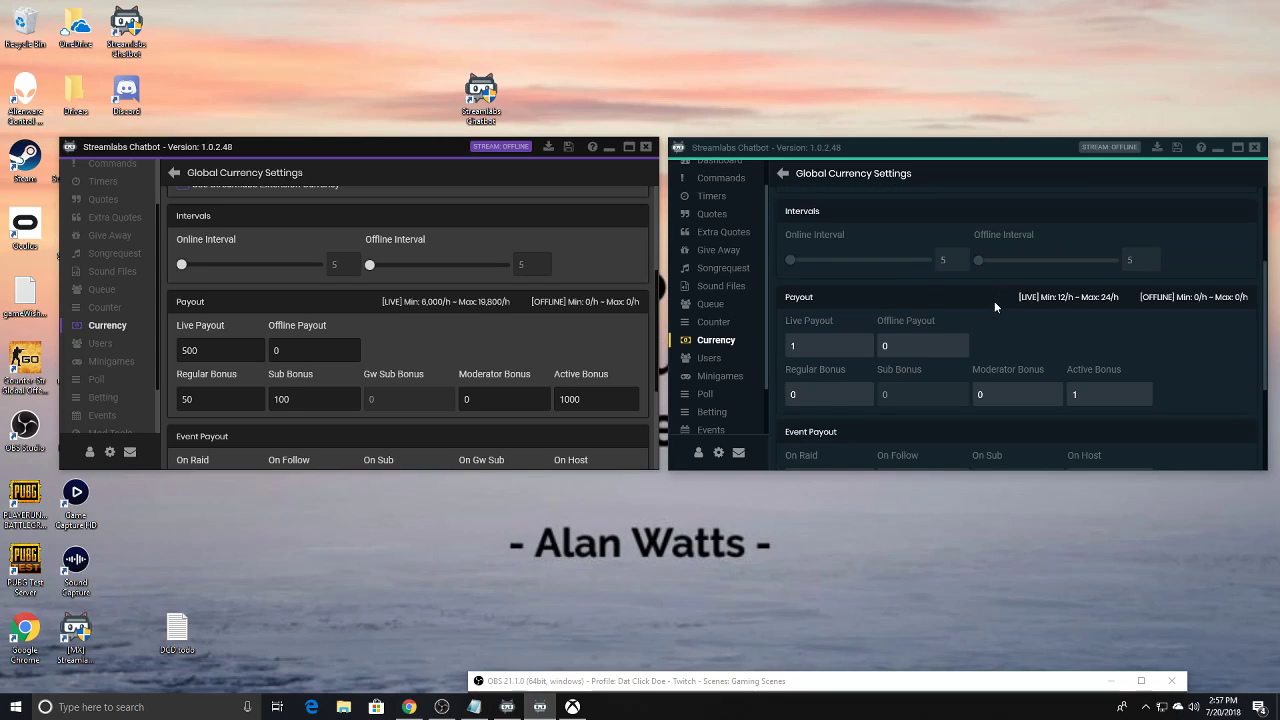
scroll(995, 300, up, 1)
scroll(1113, 286, down, 2)
scroll(1021, 224, up, 1)
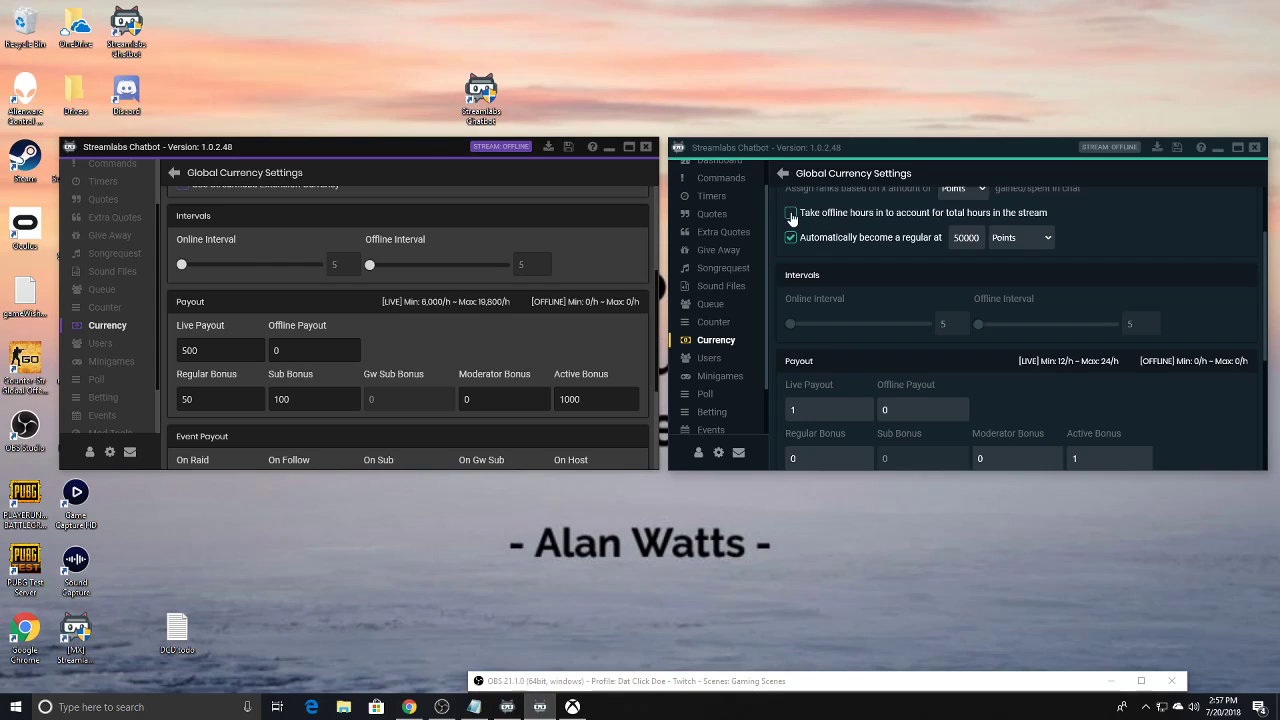
scroll(888, 299, down, 1)
scroll(890, 298, down, 1)
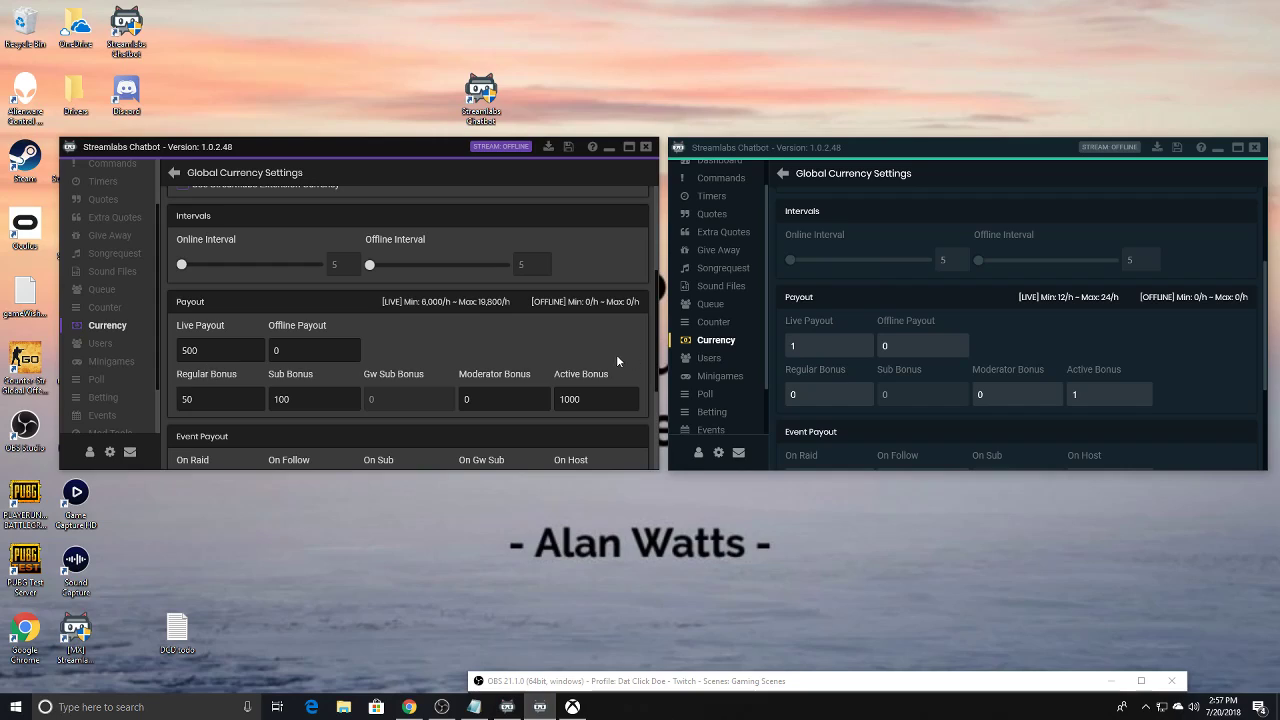
Enter Live Payout 500, Regular Bonus 50 and Active Bonus 1000 for the second bot.
drag(826, 346, 757, 352)
text(500)
double_click(823, 393)
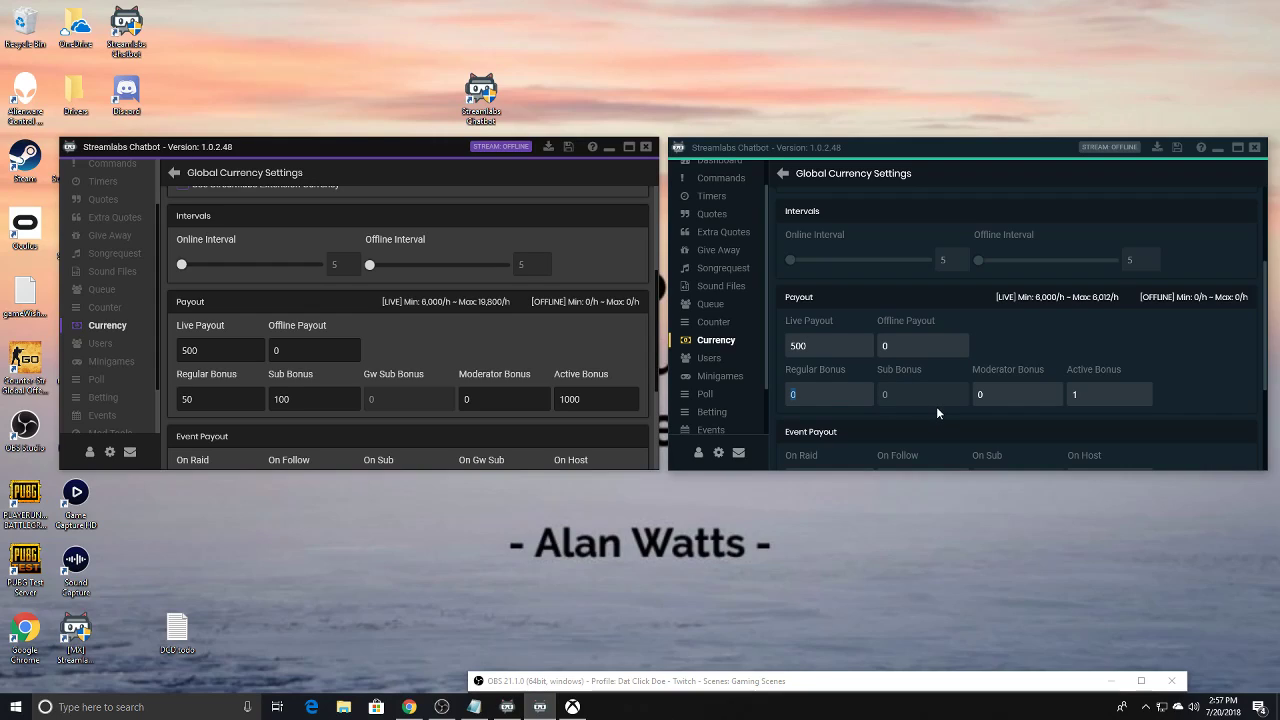
text(50)
click(316, 401)
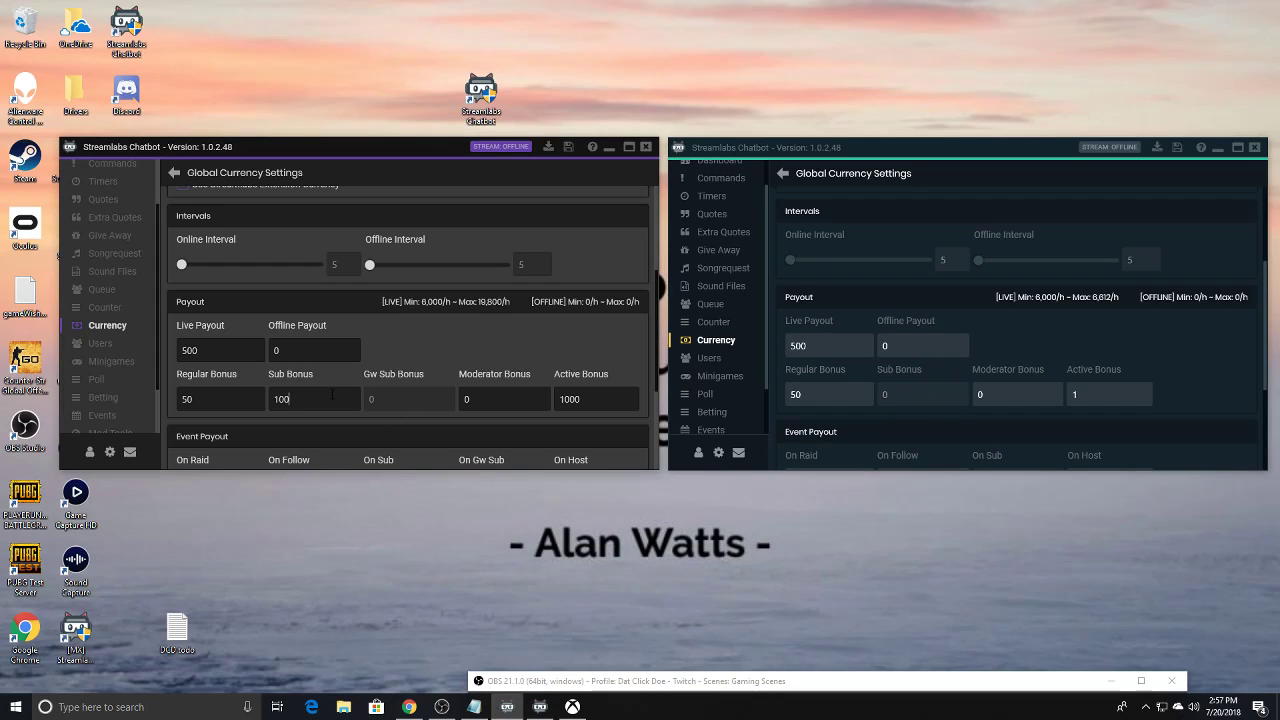
drag(296, 399, 271, 403)
click(280, 400)
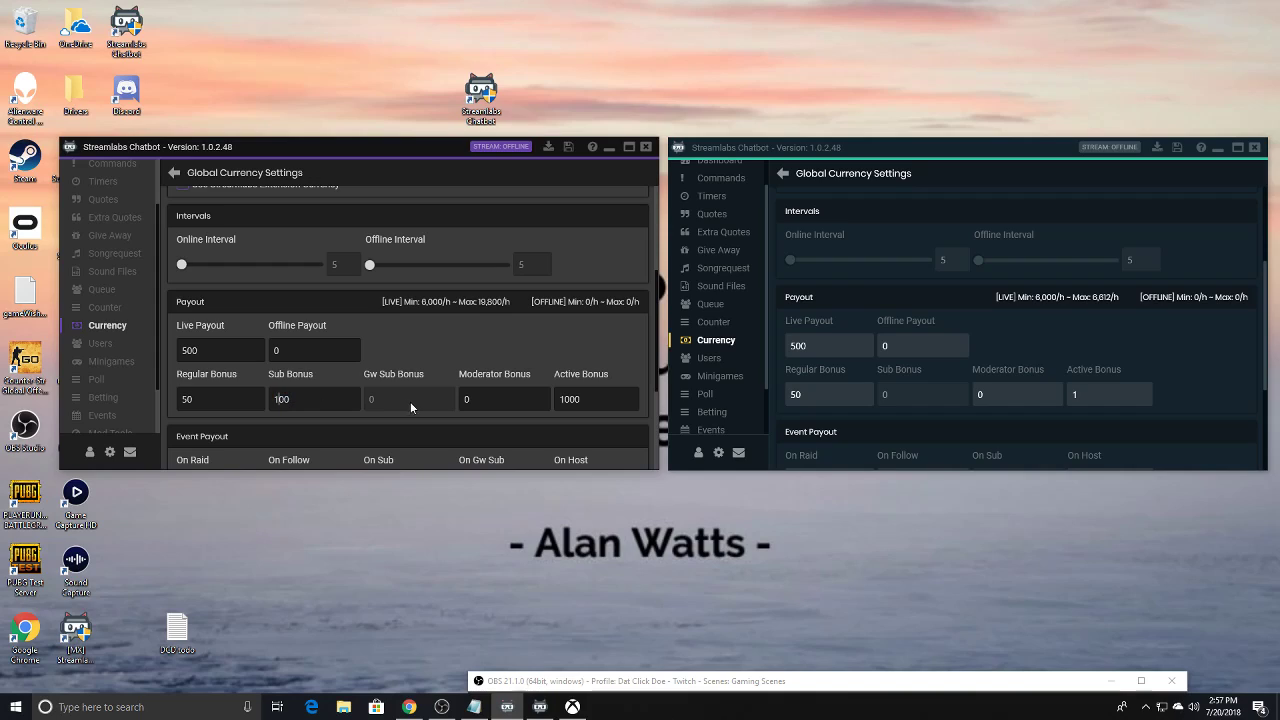
double_click(1134, 394)
text(1000)
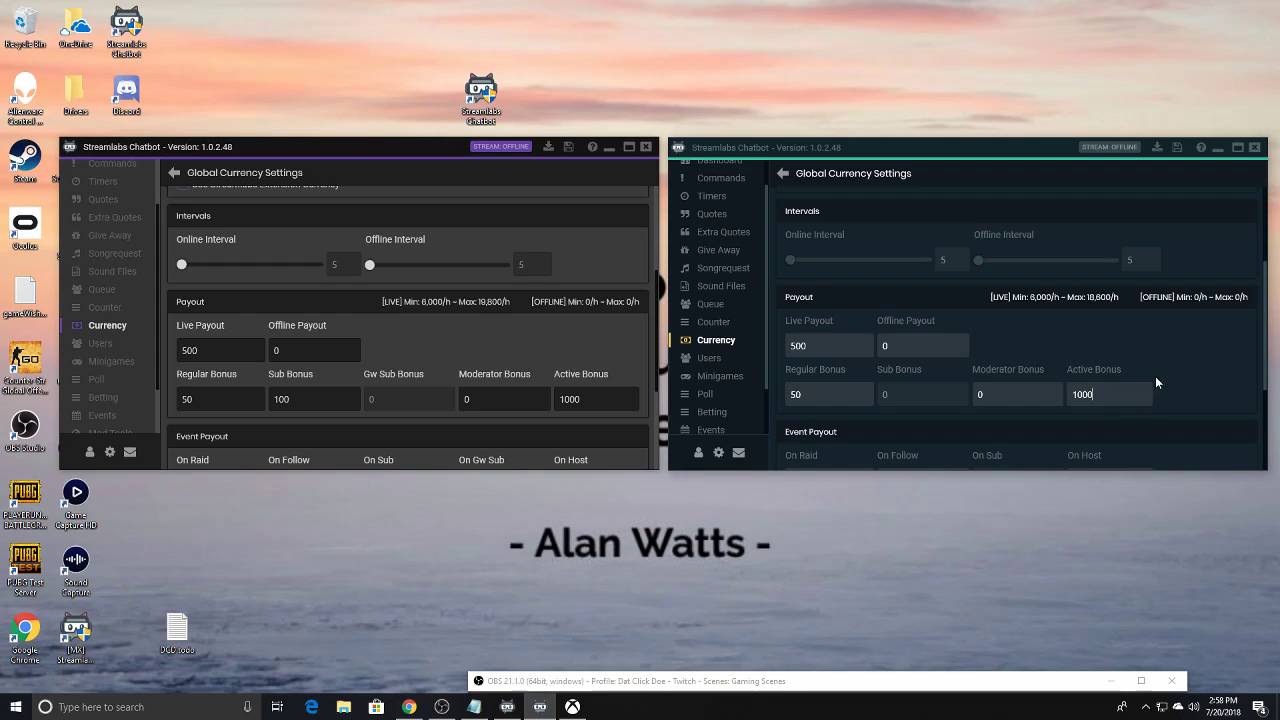
scroll(1151, 373, down, 1)
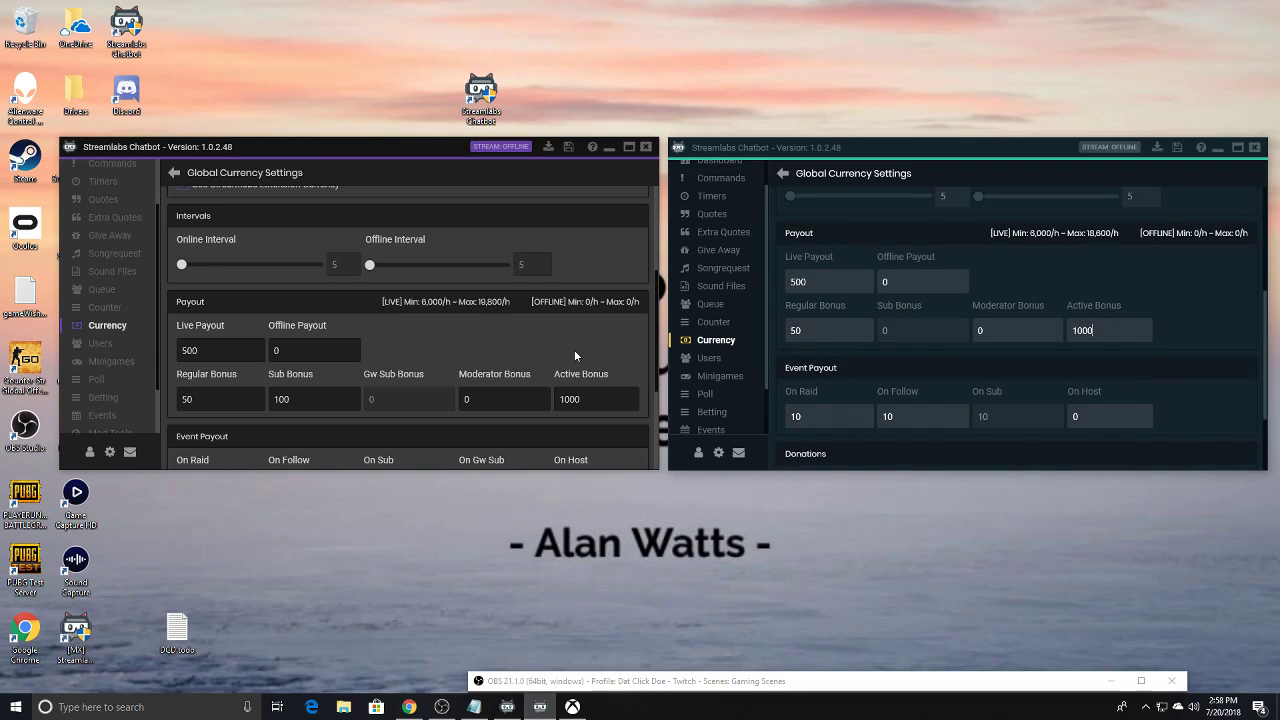
Restore the first bot's Sub Bonus value to 100.
scroll(574, 349, down, 1)
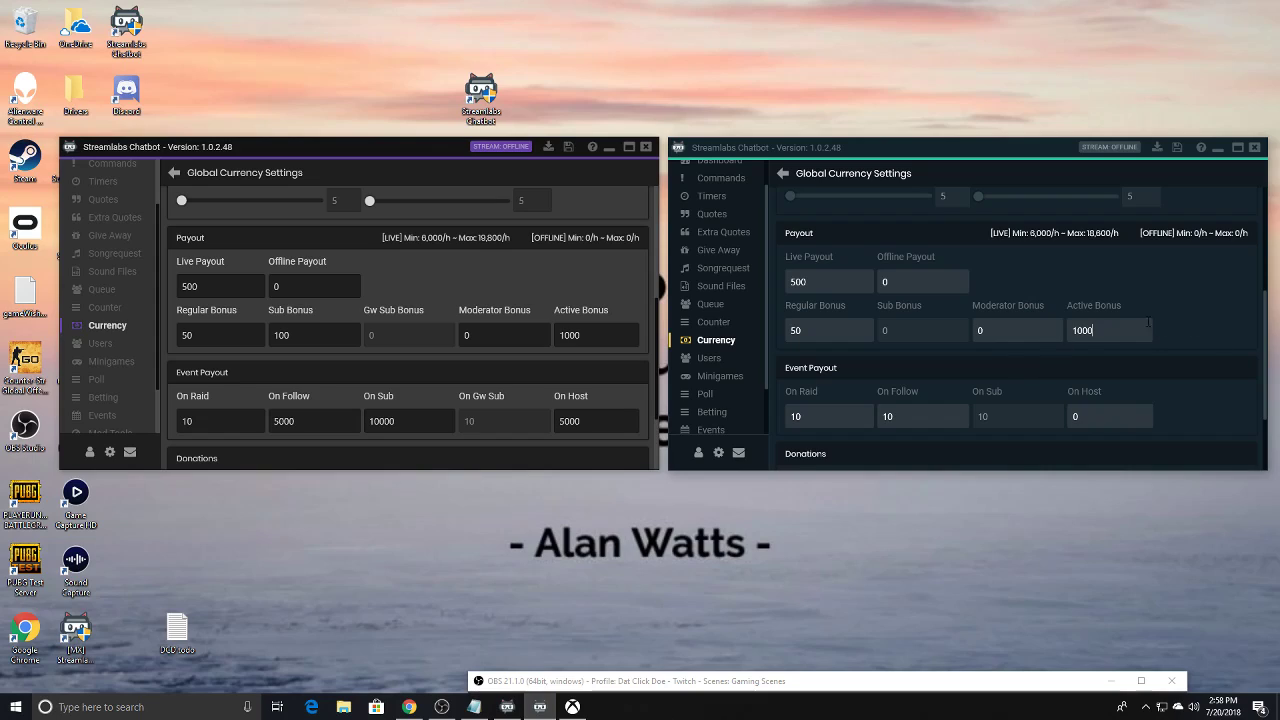
double_click(1082, 333)
click(1122, 333)
scroll(543, 295, up, 1)
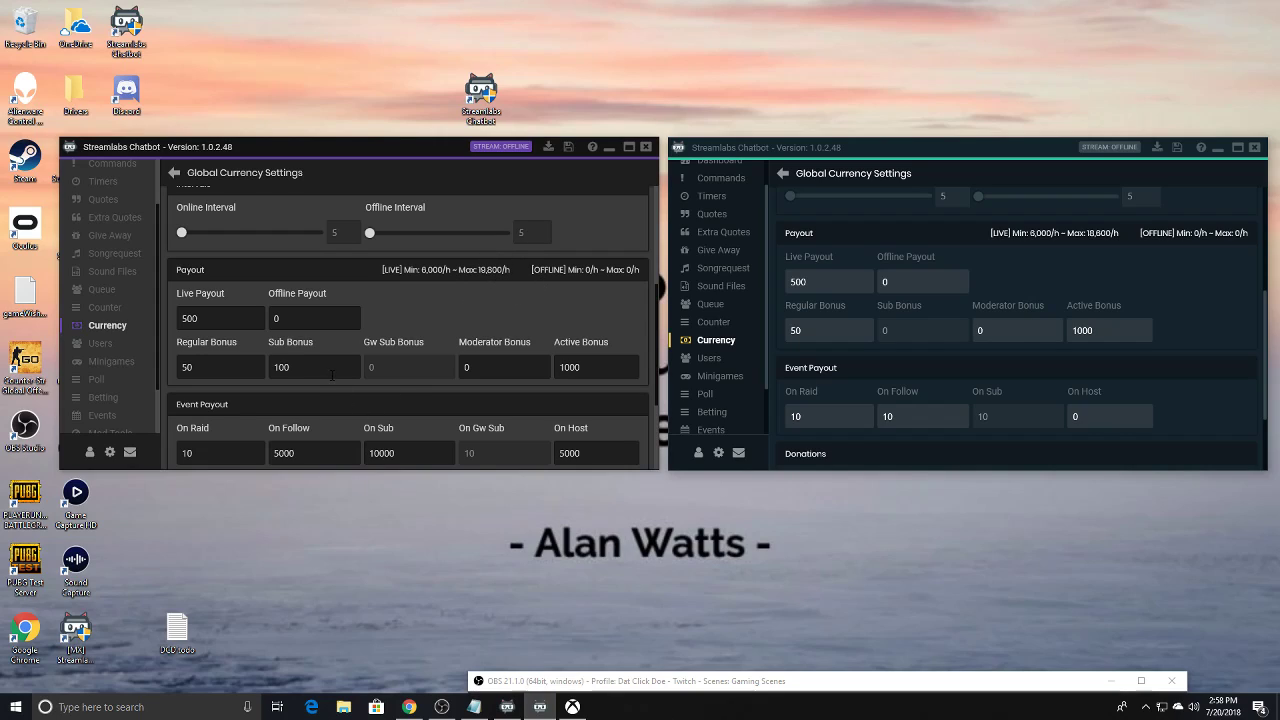
drag(332, 375, 250, 372)
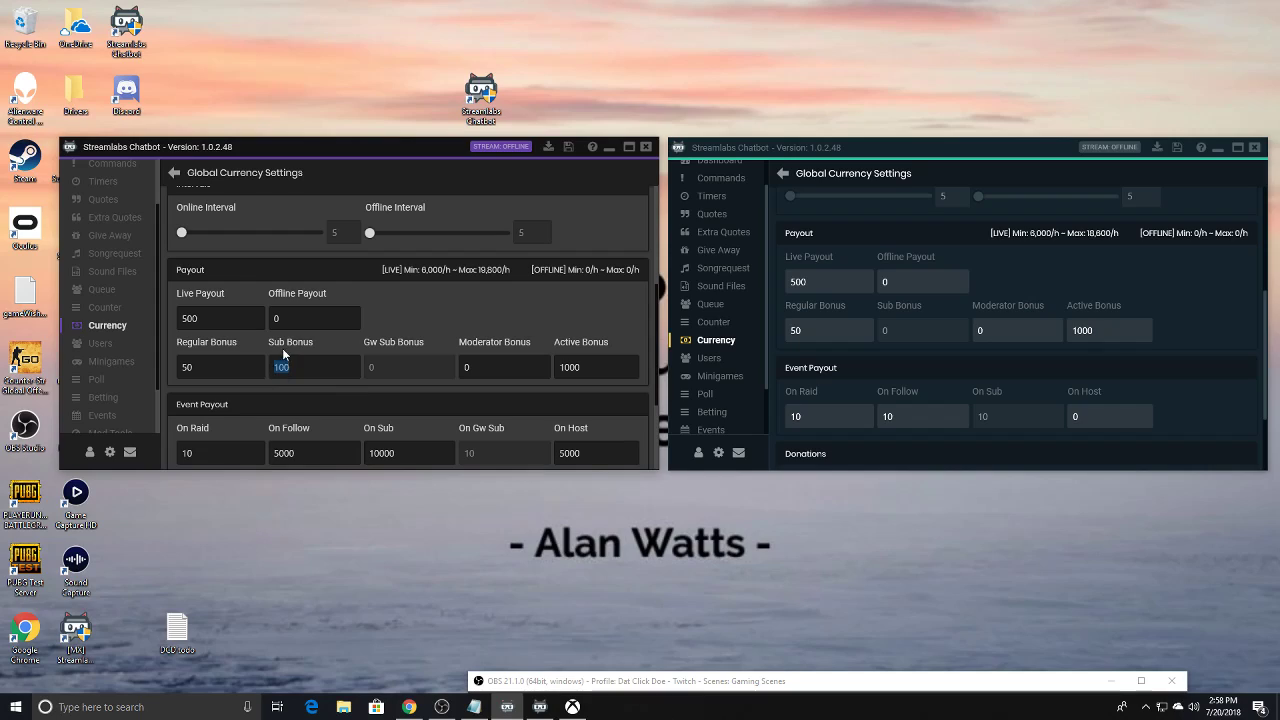
text(0)
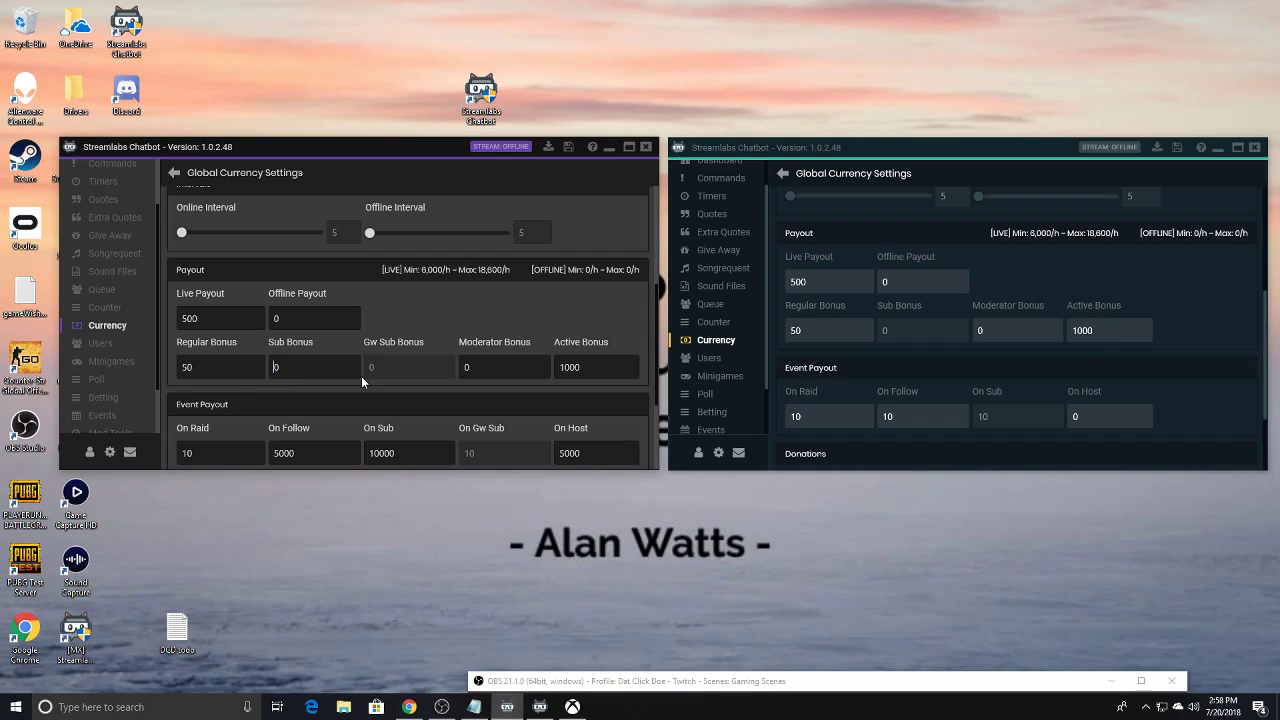
key(BackSpace)
text(100)
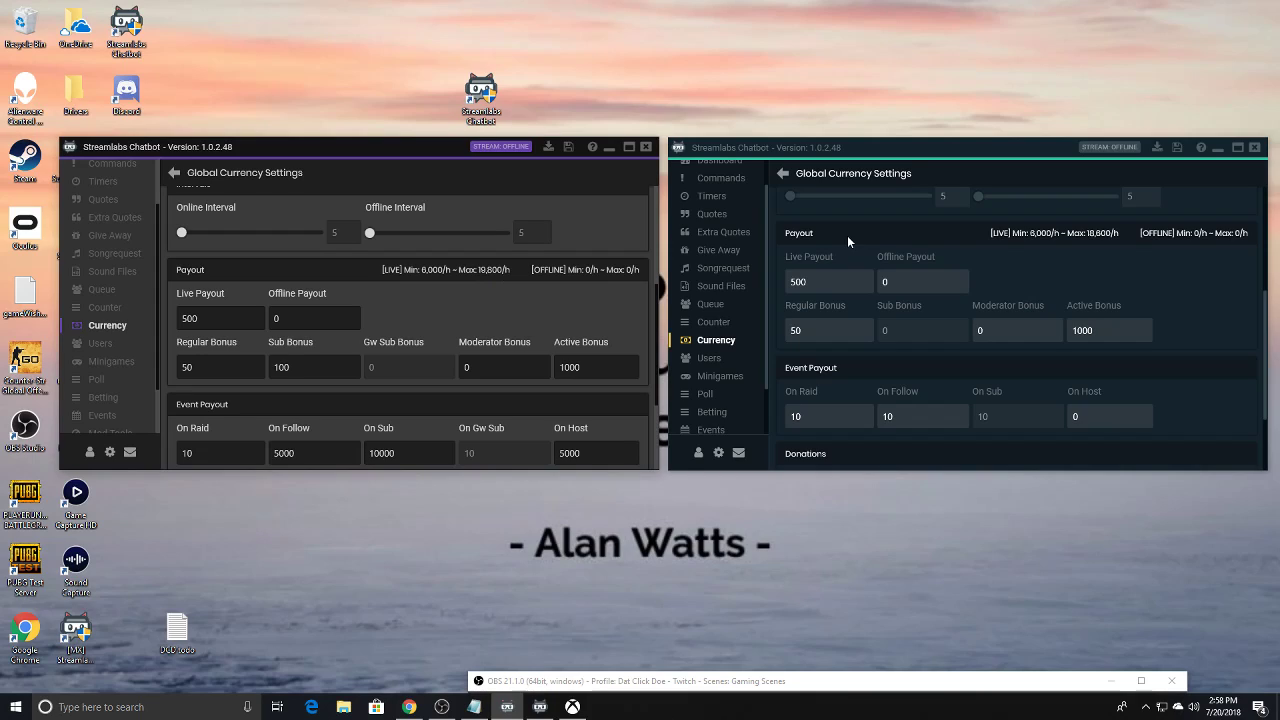
Set the second bot's On Follow payout to 5000, leaving On Raid at 10.
scroll(900, 330, down, 2)
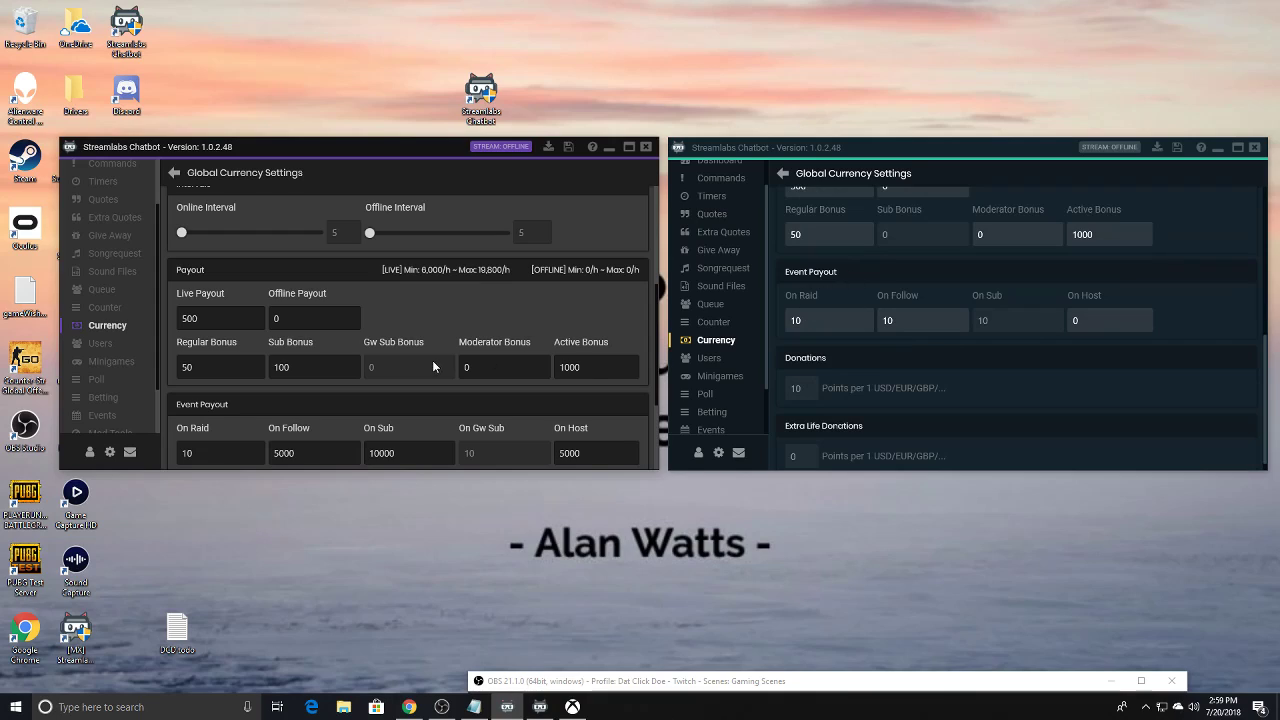
scroll(445, 360, down, 3)
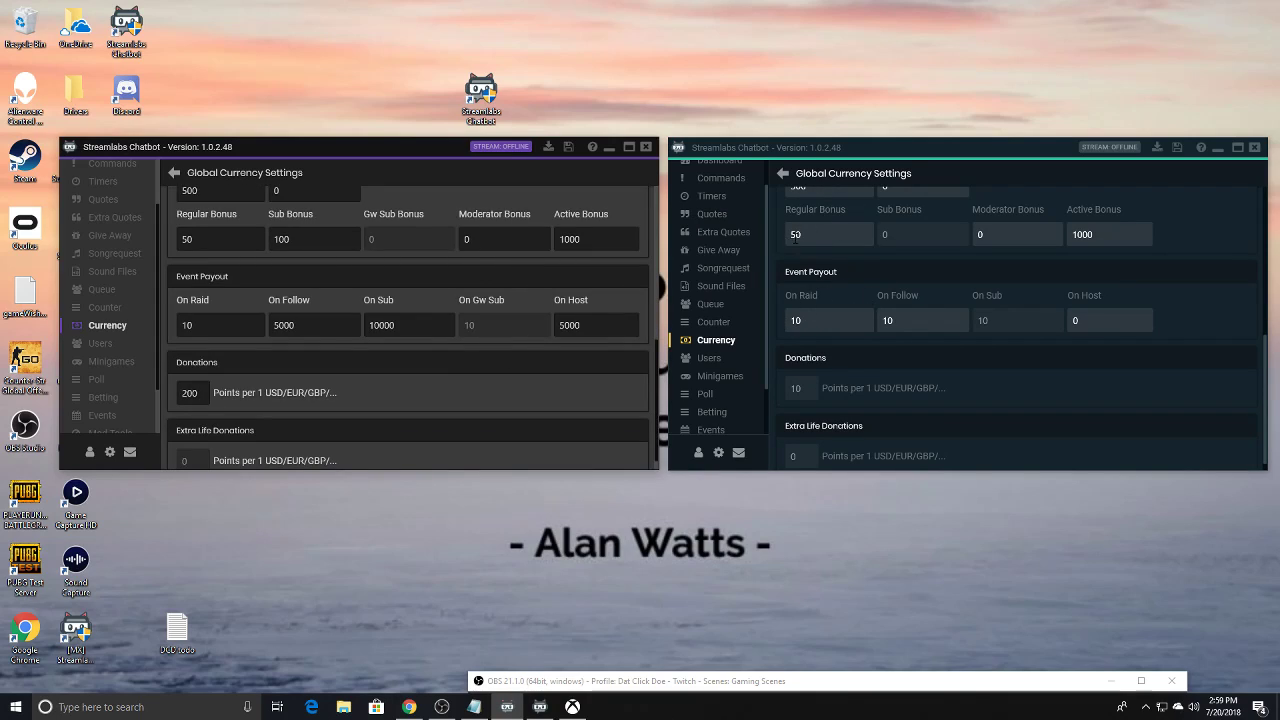
drag(822, 321, 758, 324)
click(832, 322)
drag(938, 319, 855, 319)
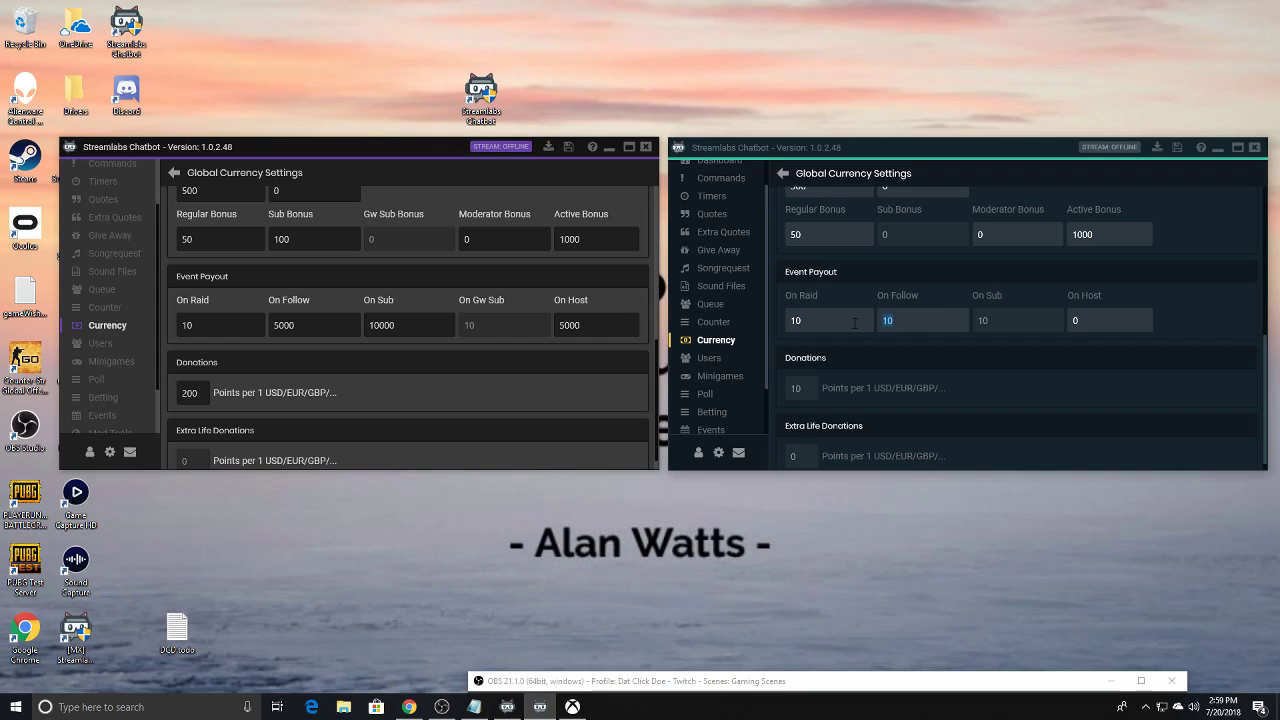
text(5000)
Set the Mixer bot's On Host payout to 5000, matching the Twitch bot.
scroll(942, 359, down, 1)
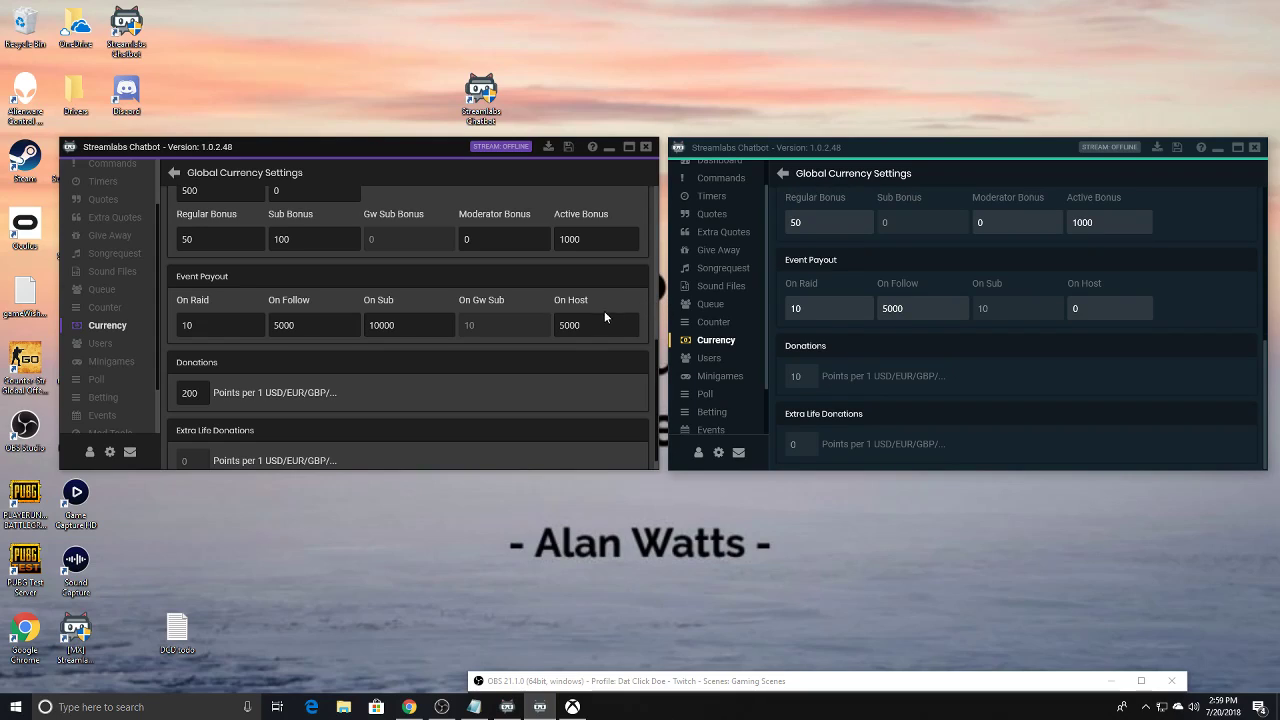
click(517, 325)
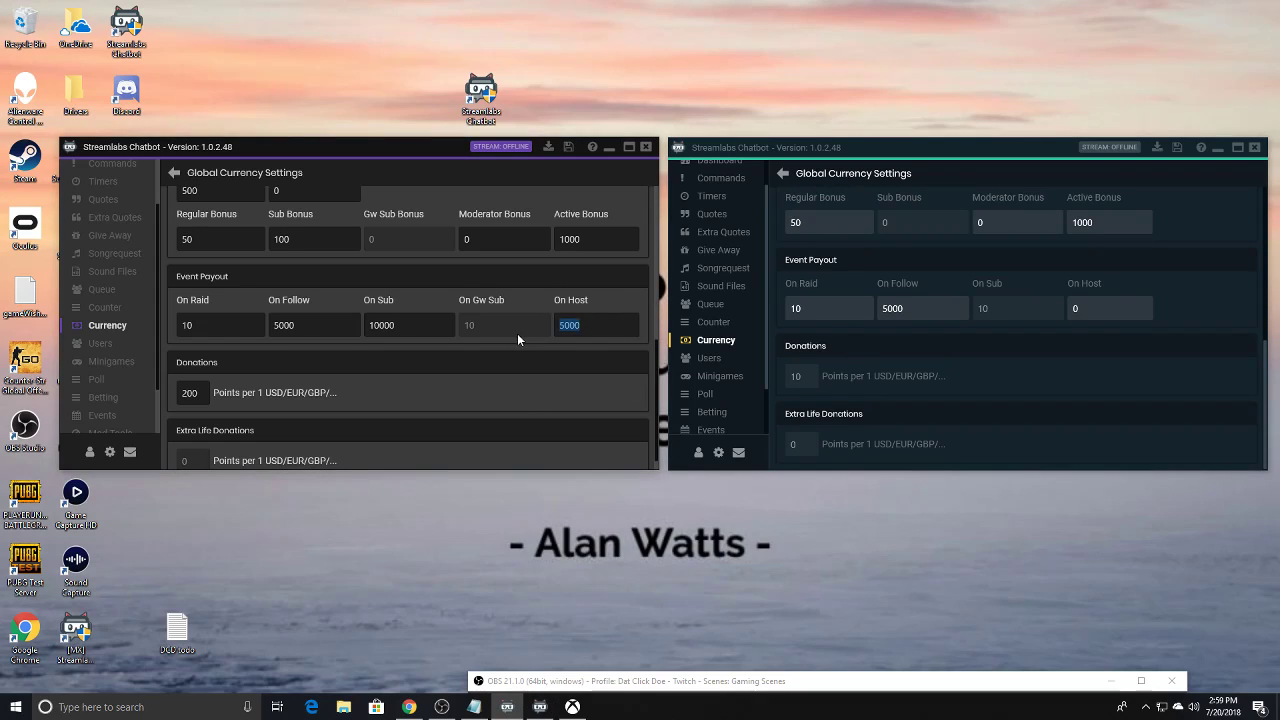
click(1122, 311)
text(5000)
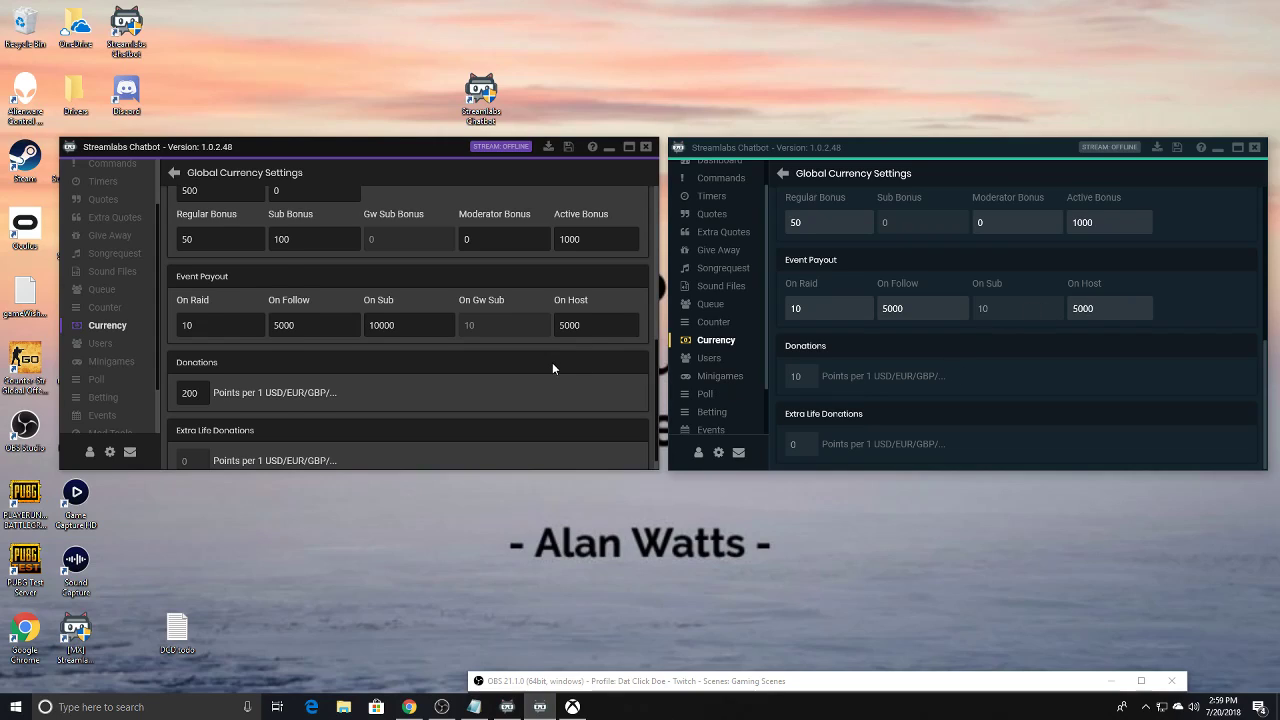
scroll(552, 362, down, 1)
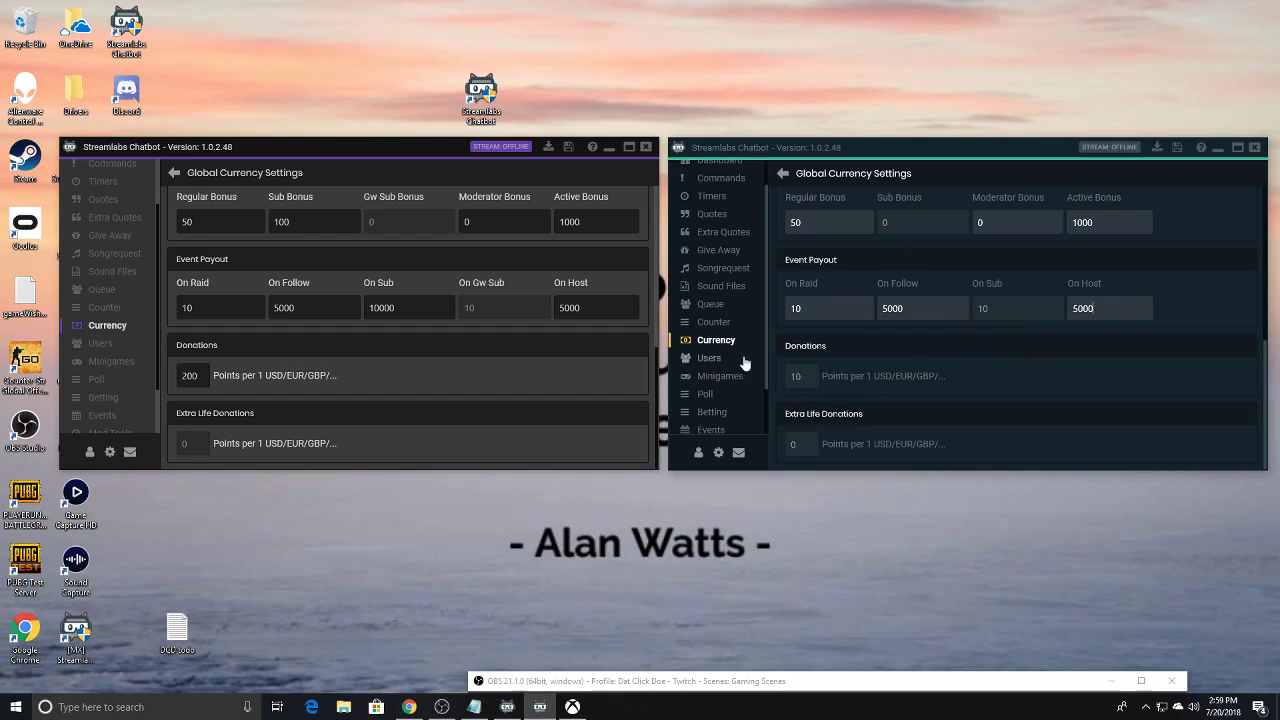
drag(200, 375, 173, 383)
click(806, 375)
click(206, 377)
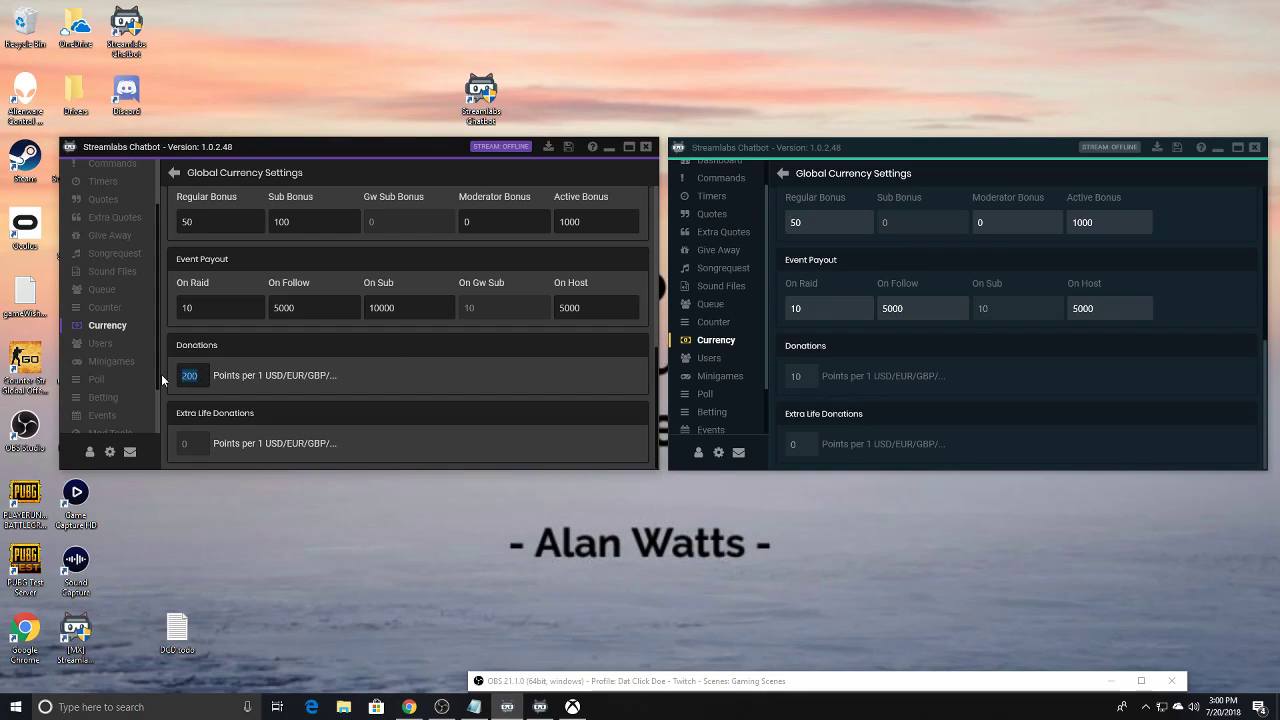
click(800, 376)
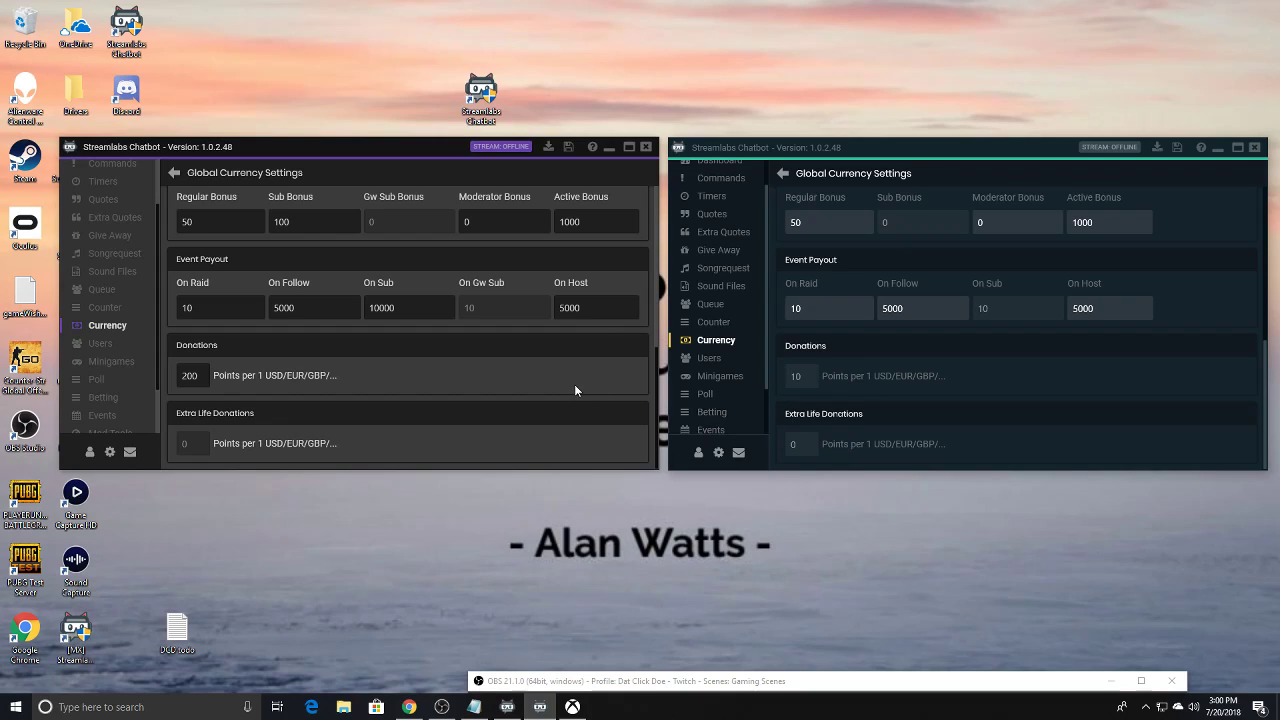
scroll(576, 392, up, 5)
scroll(1094, 403, up, 5)
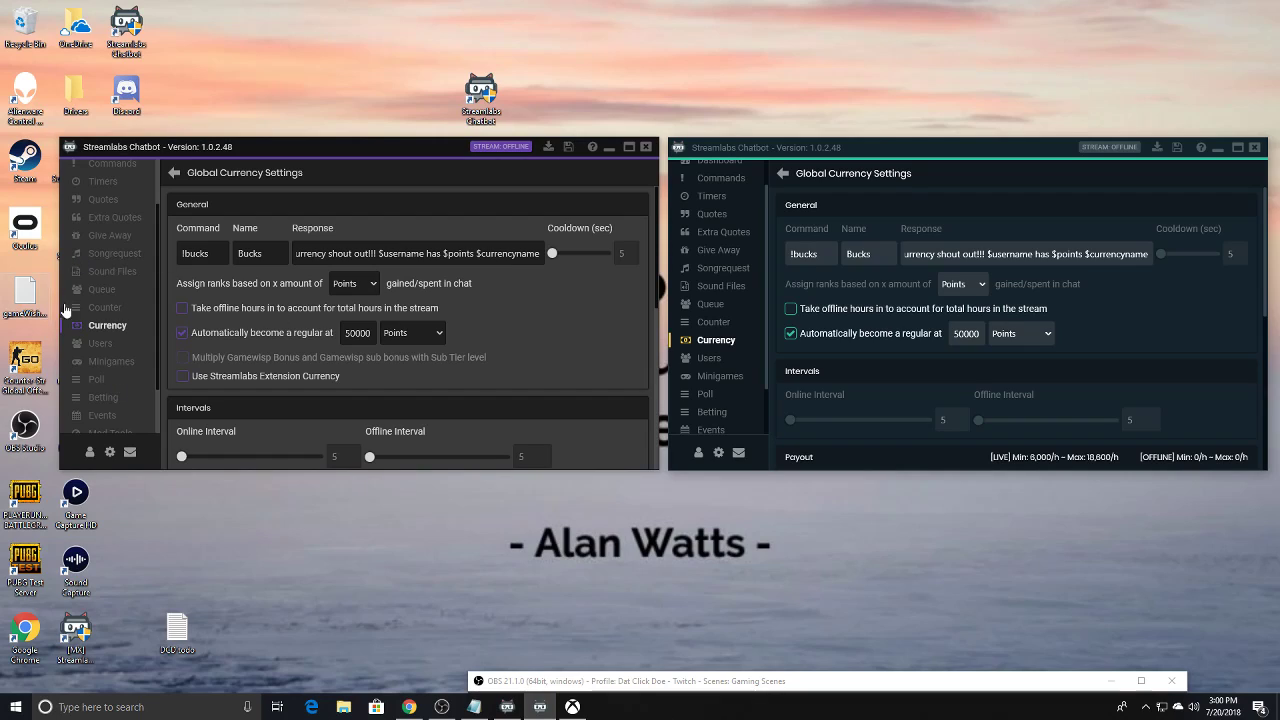
Show the Twitch bot's Currency list, then back the Mixer bot out to its Currency list.
click(107, 328)
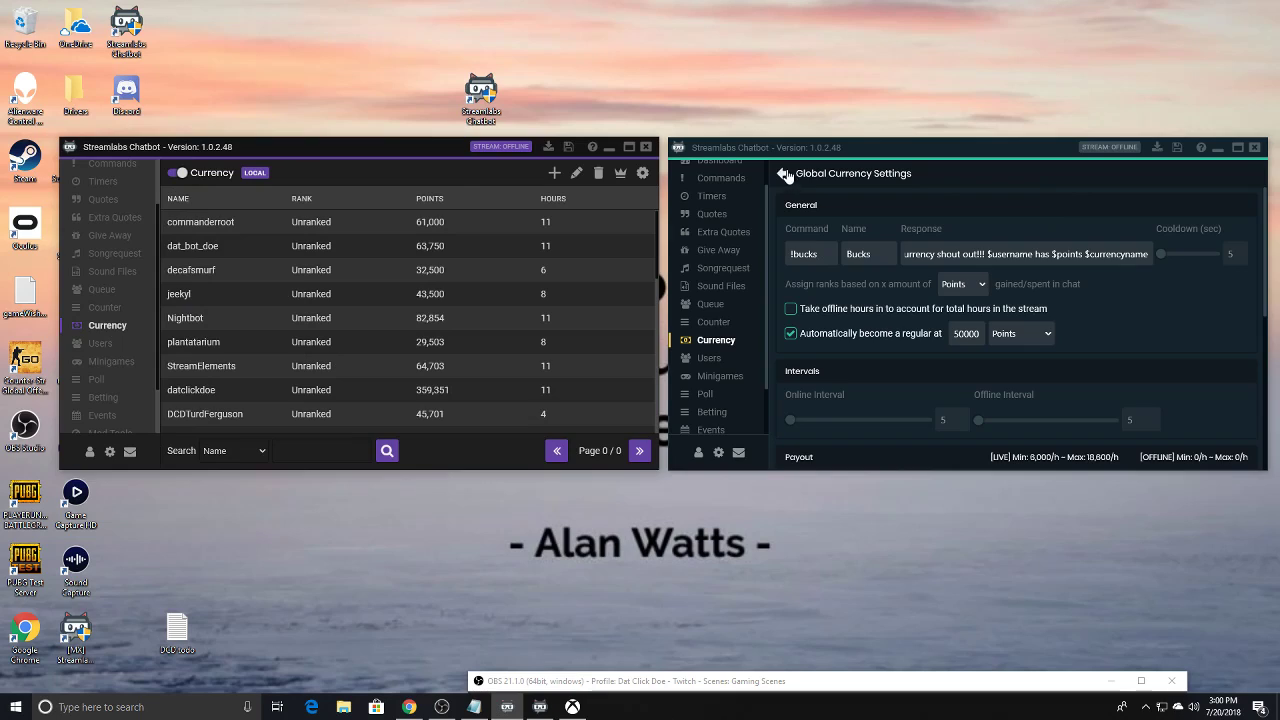
scroll(922, 334, down, 3)
scroll(927, 348, down, 2)
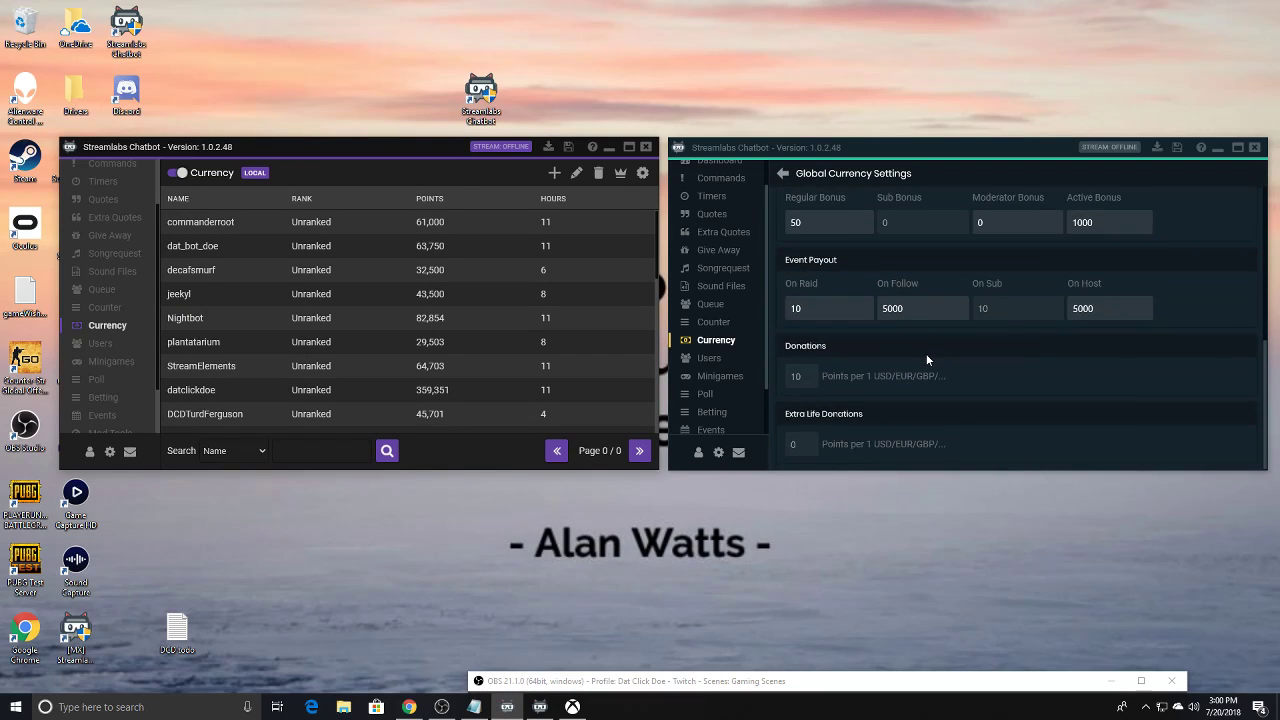
scroll(925, 358, up, 5)
scroll(924, 360, up, 3)
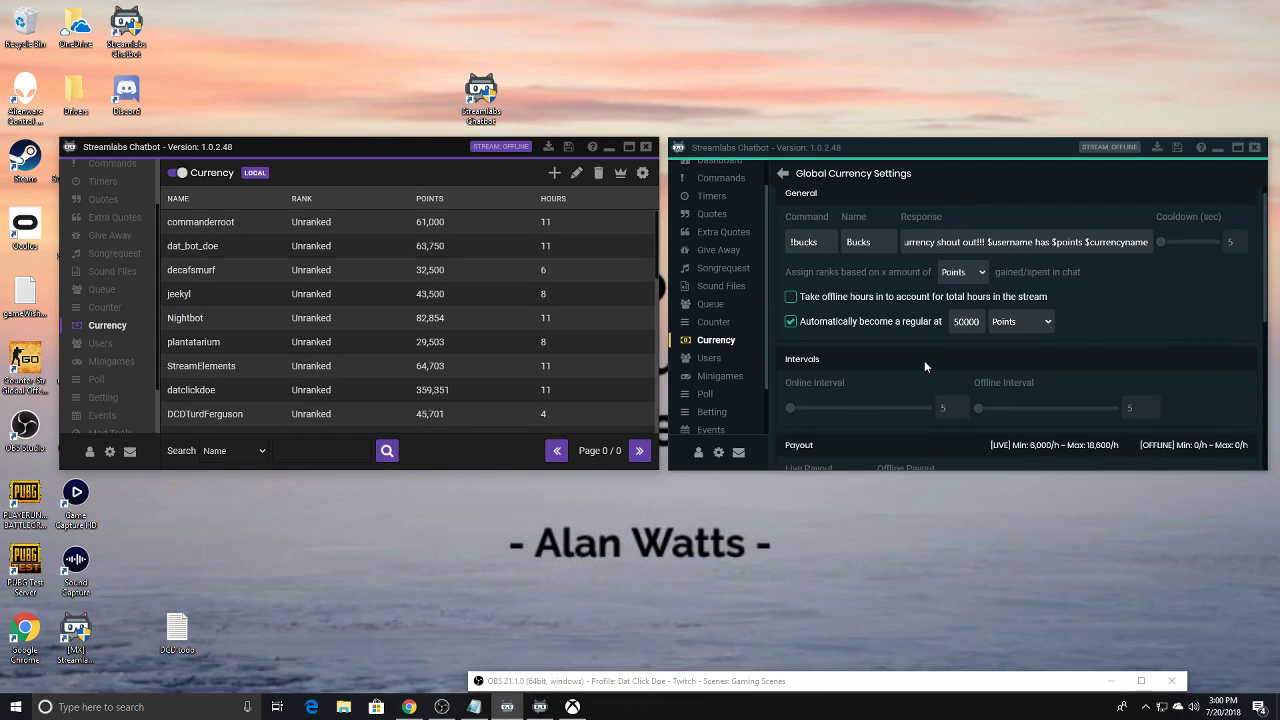
click(783, 173)
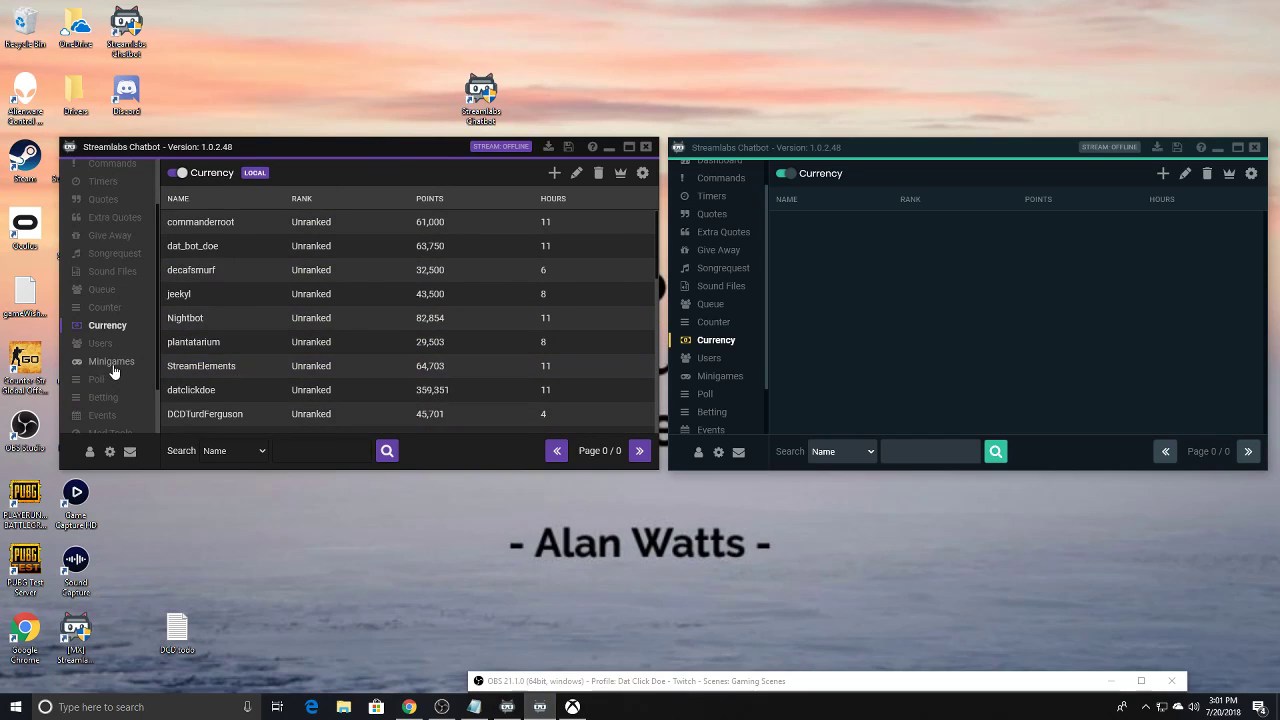
scroll(110, 345, up, 2)
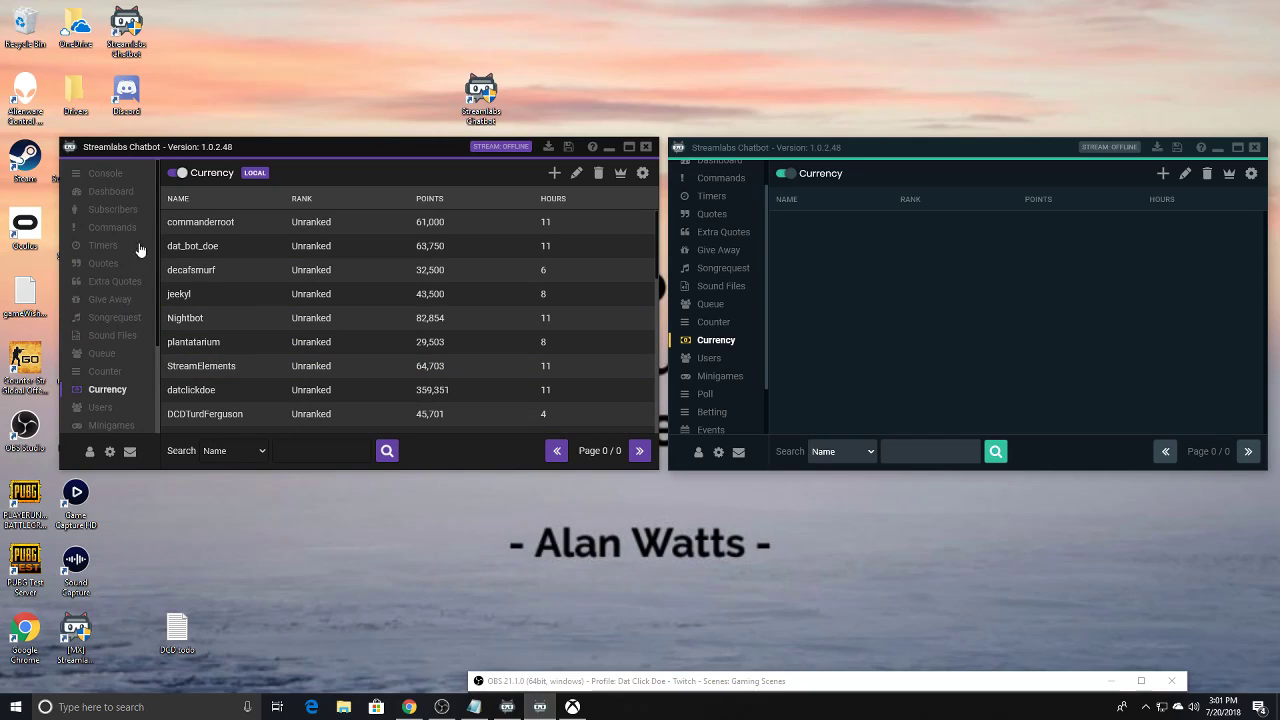
Open the giveaway panel in both bots and compare their !raffle commands.
click(110, 299)
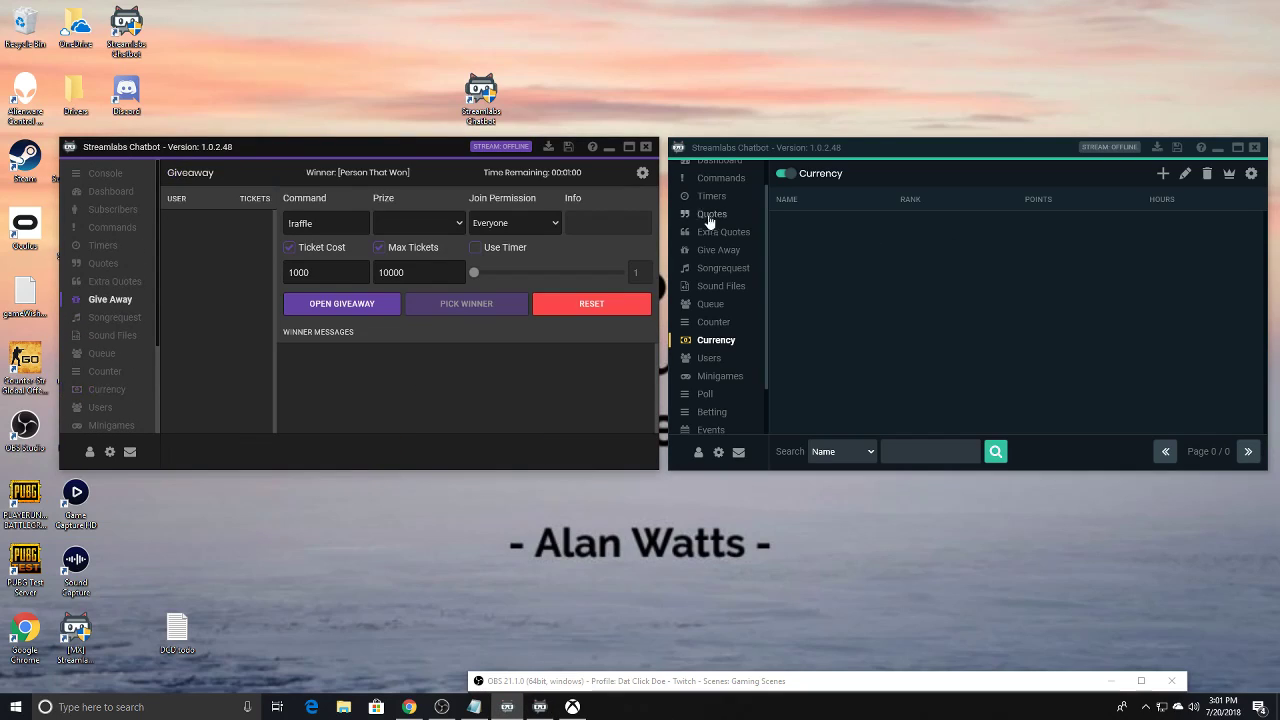
click(720, 250)
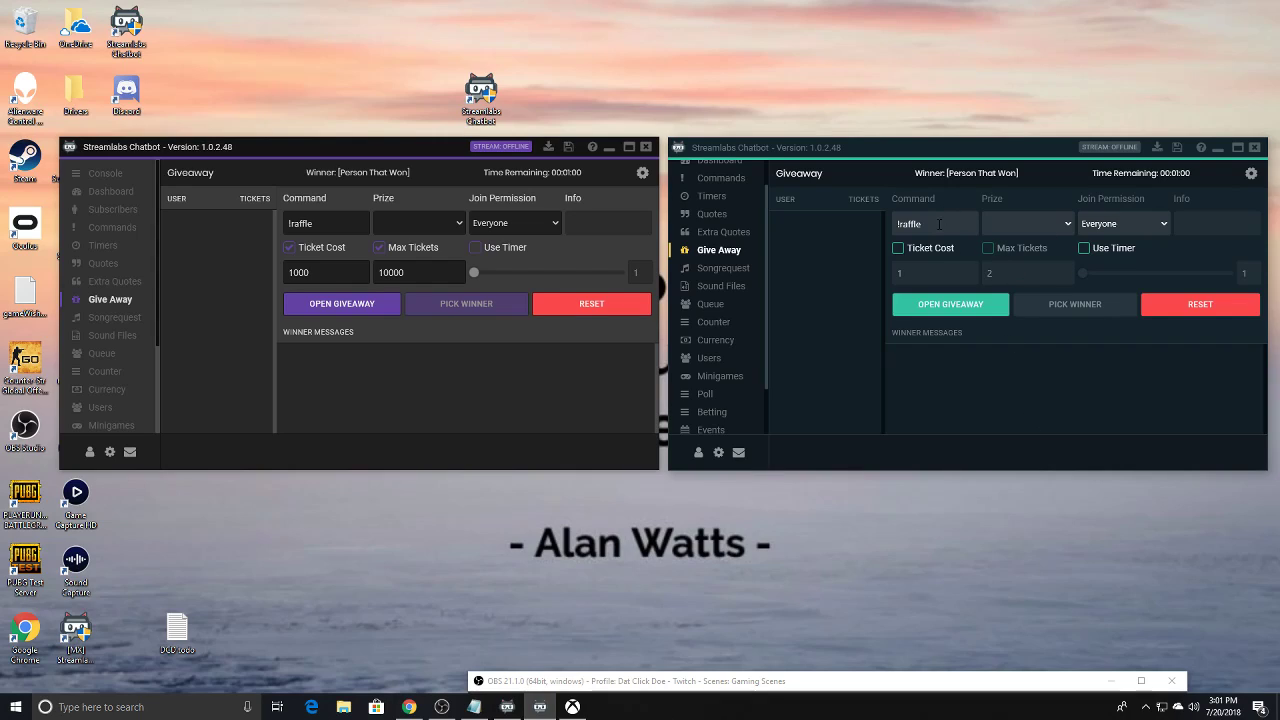
drag(313, 225, 285, 230)
drag(925, 225, 890, 228)
click(932, 226)
drag(942, 222, 800, 242)
Enable Ticket Cost and Max Tickets for the Mixer giveaway, leaving the timer off.
click(898, 248)
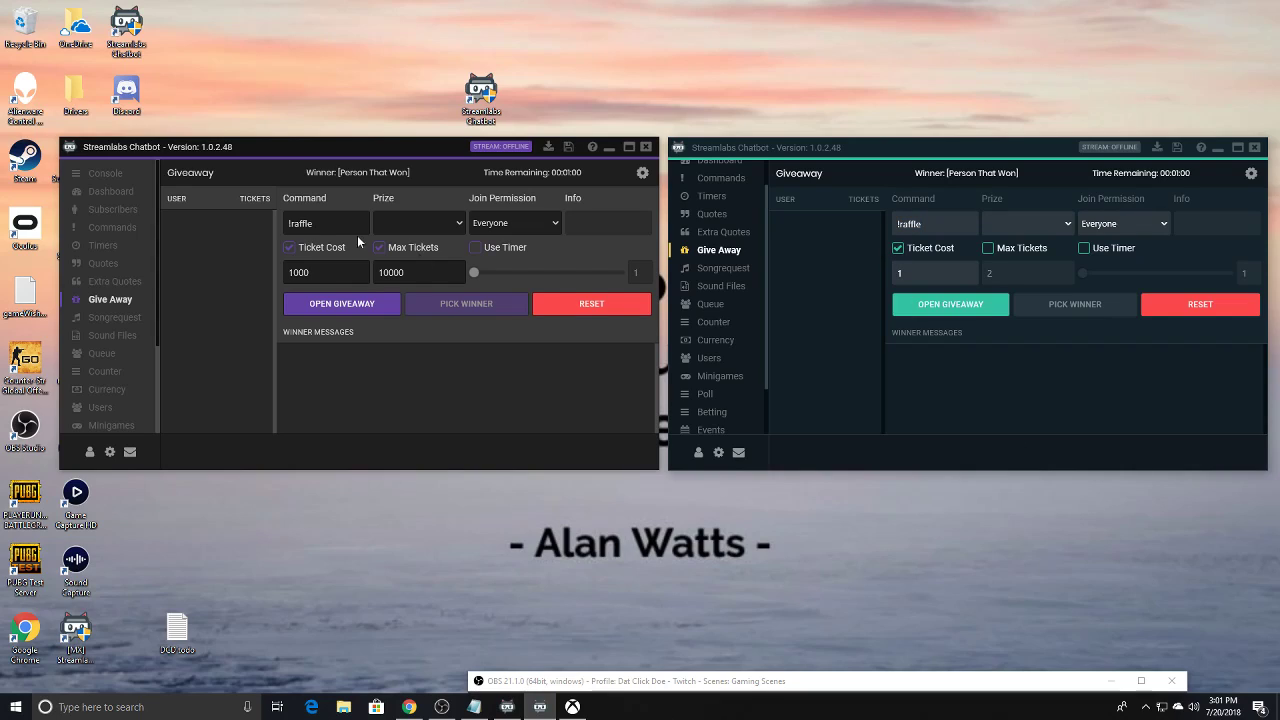
click(988, 248)
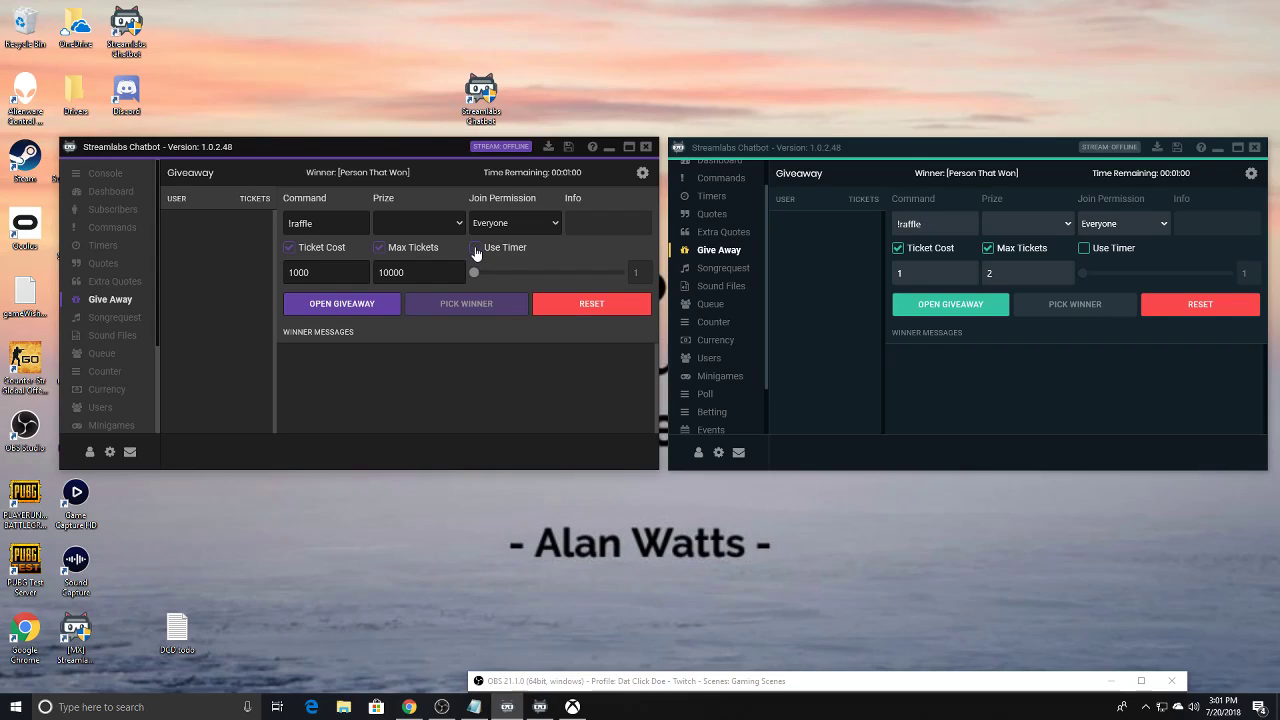
click(476, 250)
click(476, 250)
click(1084, 250)
click(1084, 250)
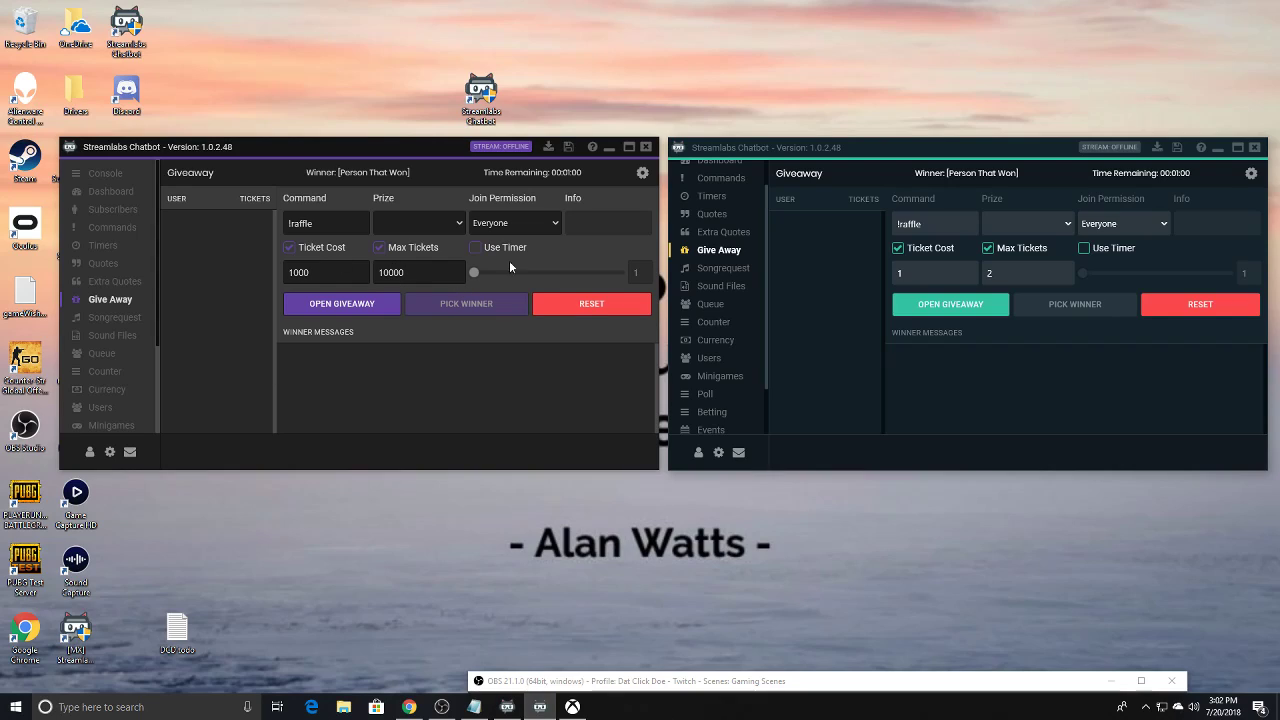
Give the Mixer giveaway a 1000 ticket cost and 10000 max tickets, matching Twitch.
double_click(400, 273)
click(335, 273)
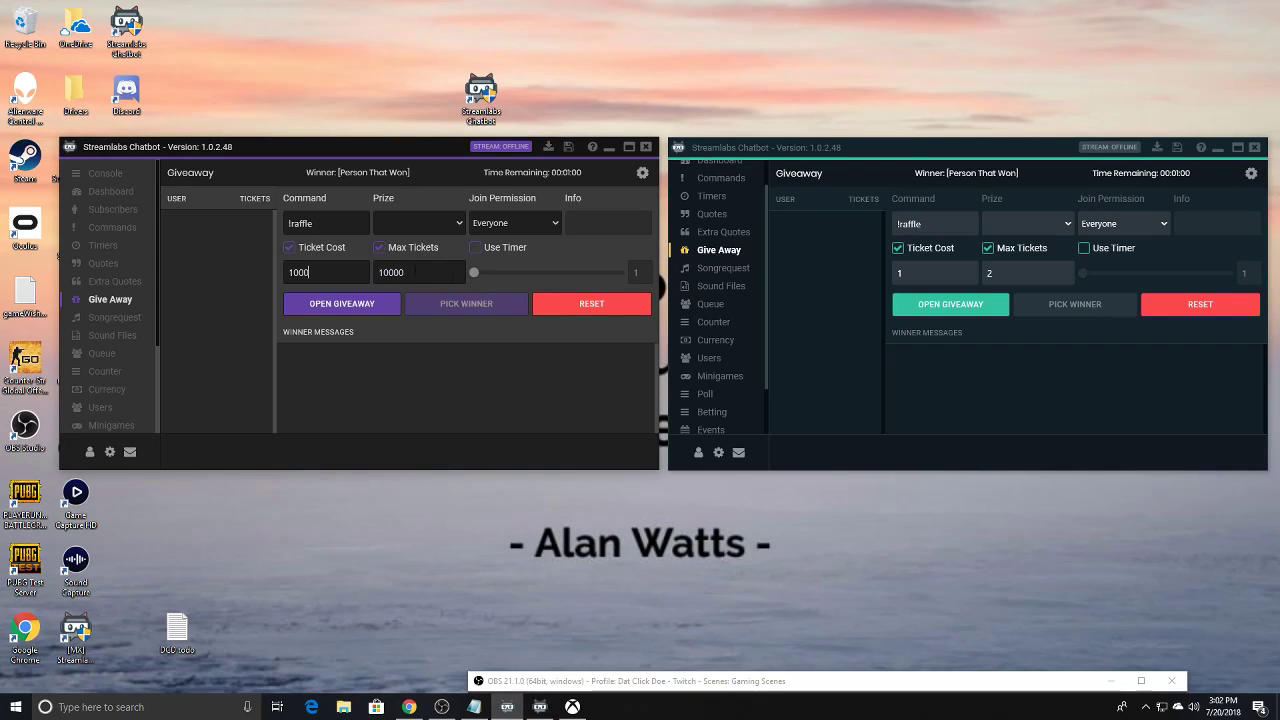
drag(317, 272, 155, 280)
key(Tab)
drag(316, 223, 265, 227)
click(893, 272)
text(1)
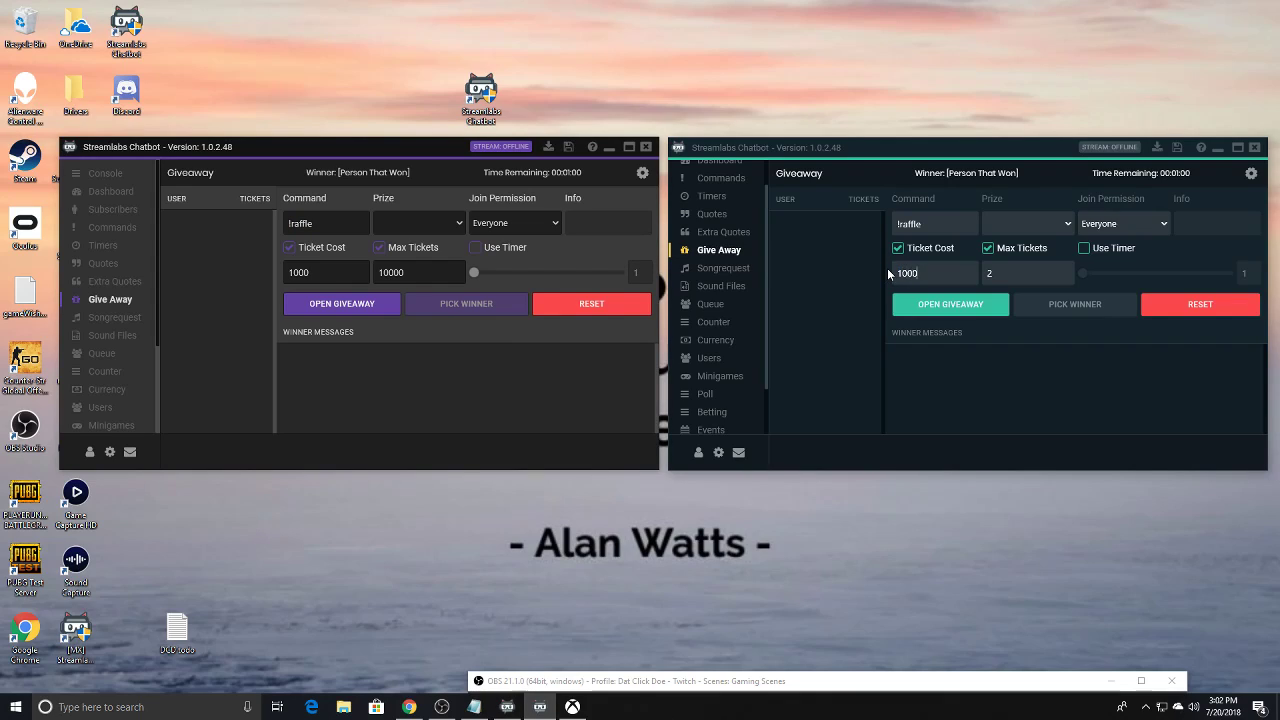
key(Tab)
text(10000)
click(1251, 174)
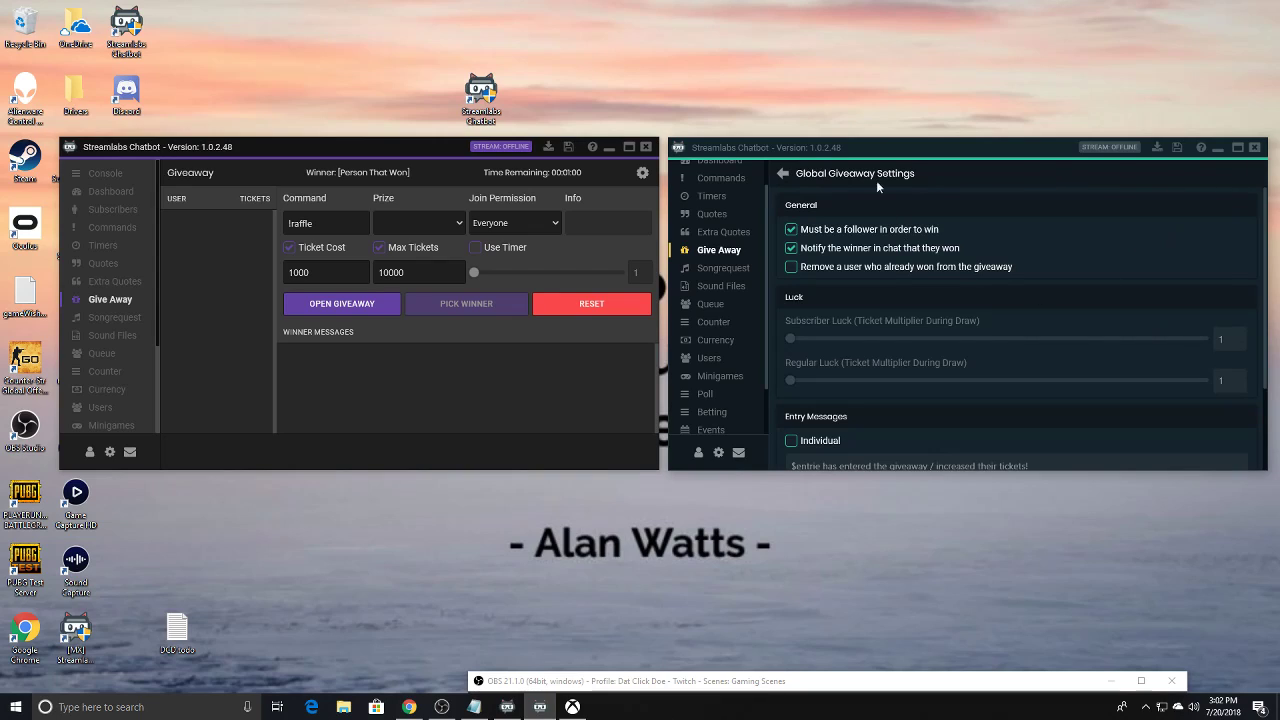
scroll(1073, 276, down, 3)
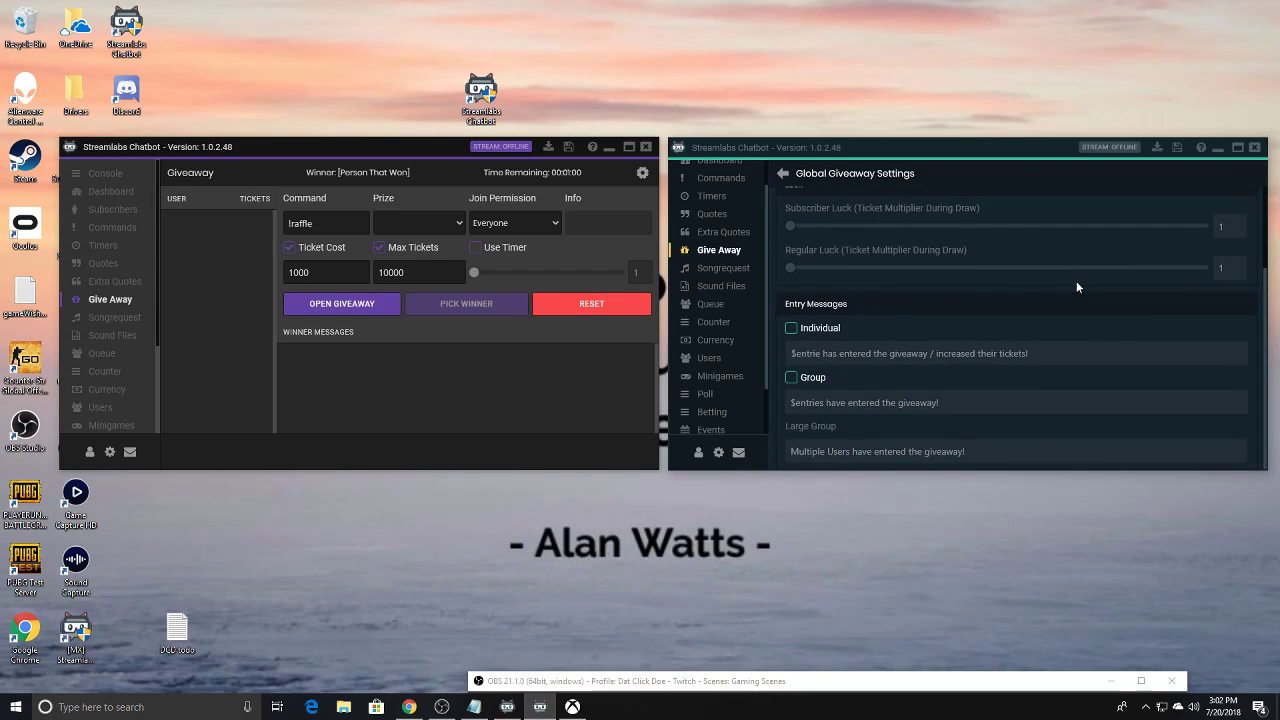
scroll(1076, 281, up, 3)
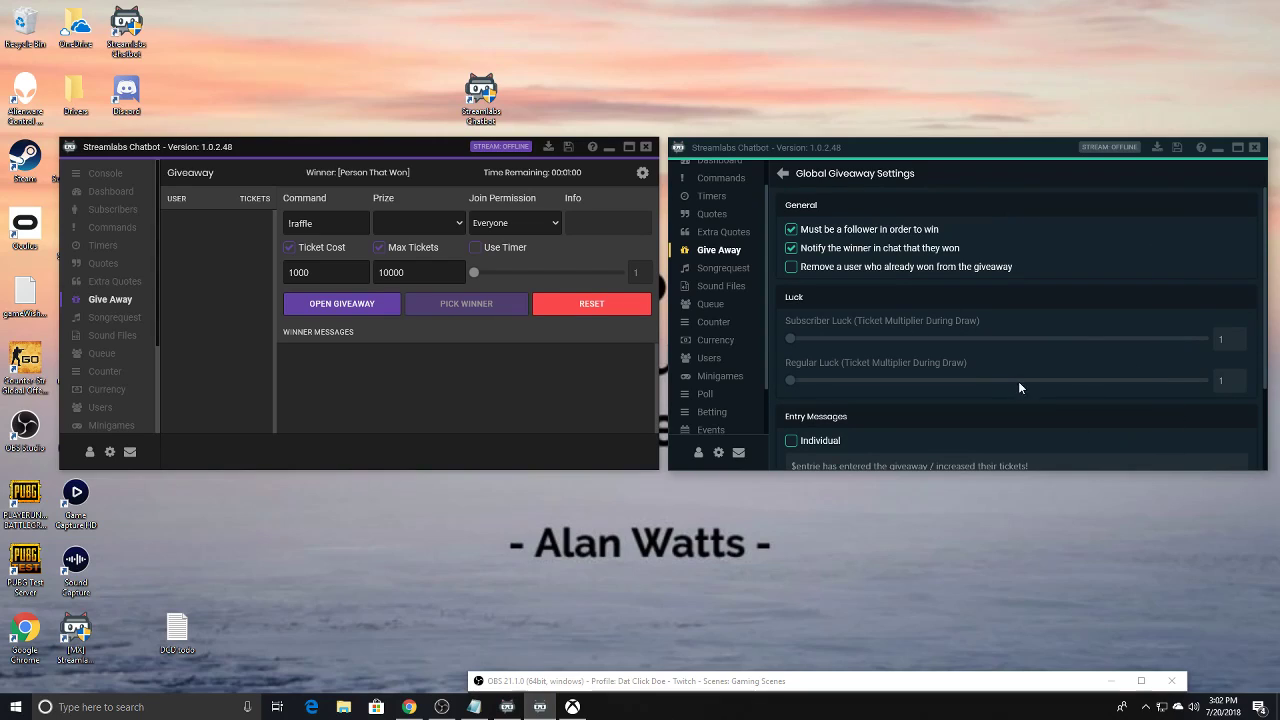
click(782, 173)
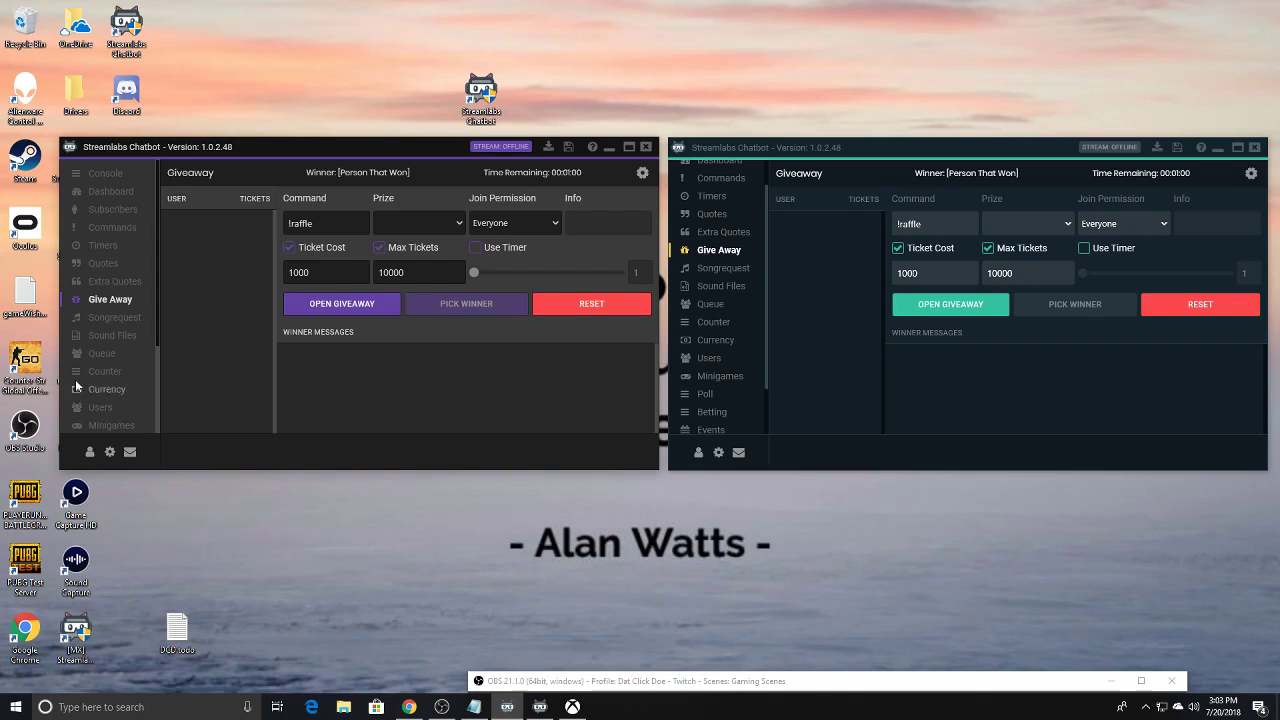
Turn on song requests for the Mixer bot.
click(115, 318)
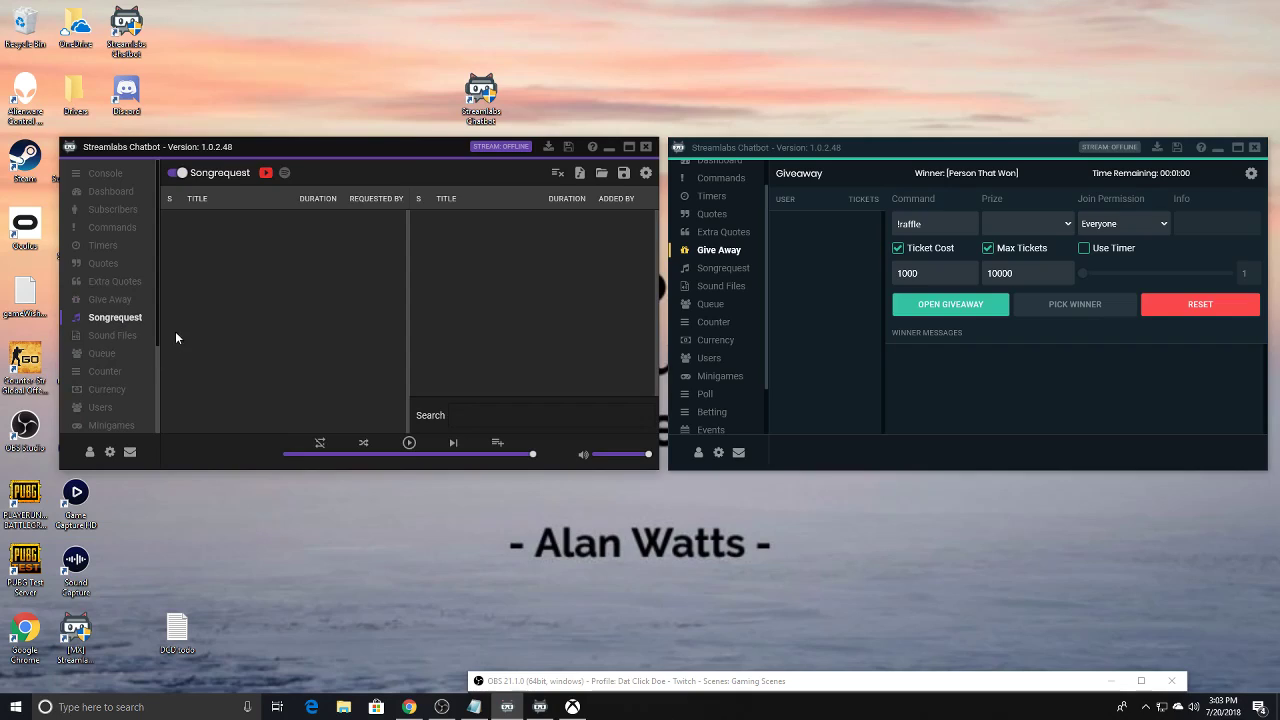
click(720, 270)
click(781, 174)
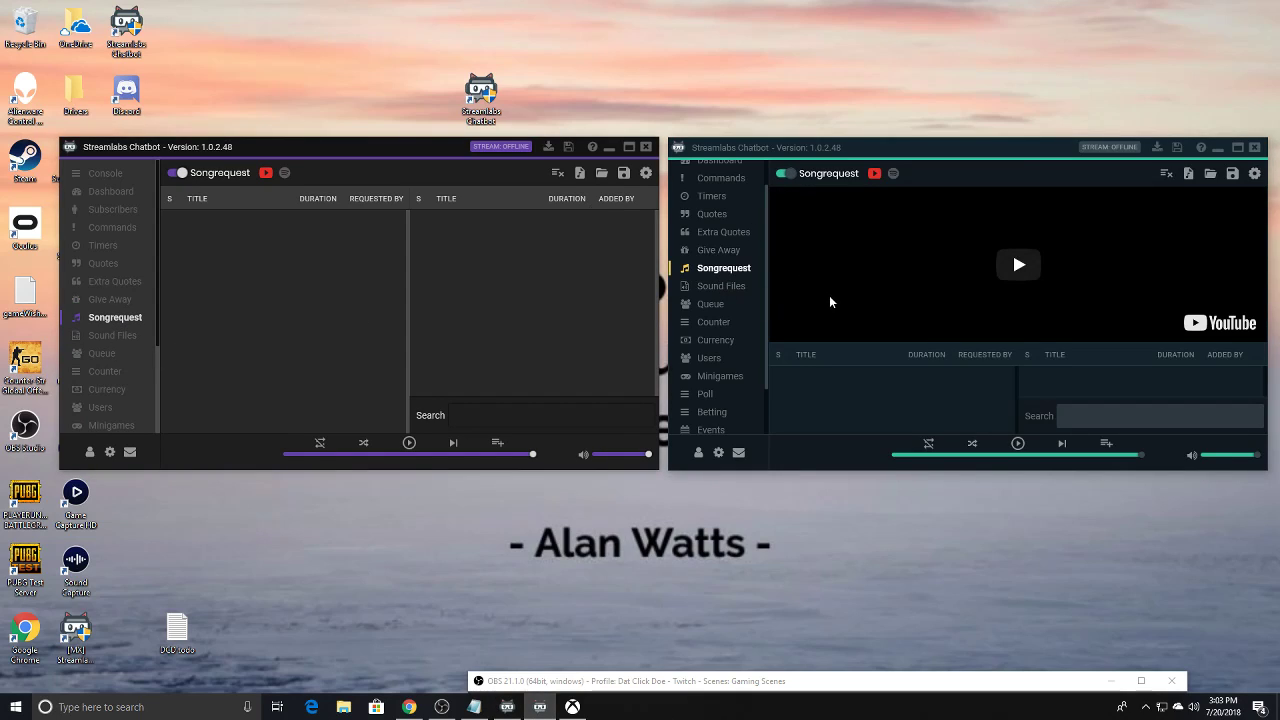
Turn on sound files for the Mixer bot, then show the Twitch bot's queue.
click(735, 287)
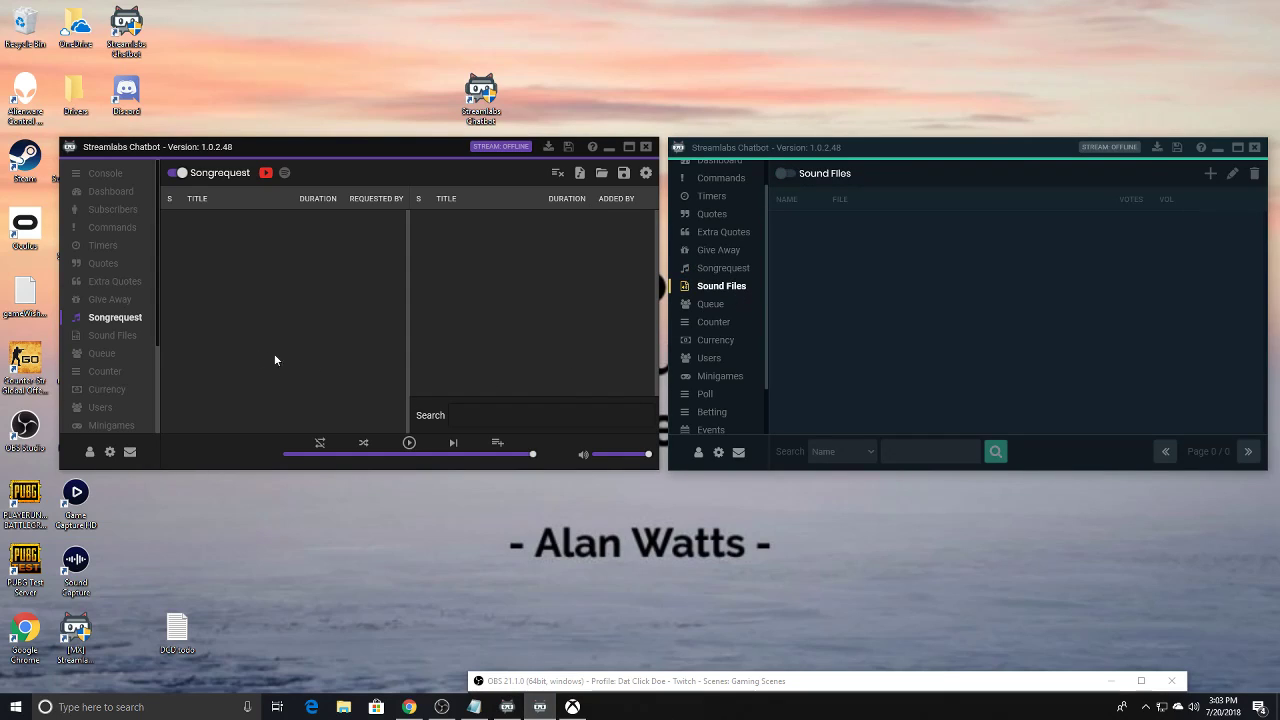
click(112, 335)
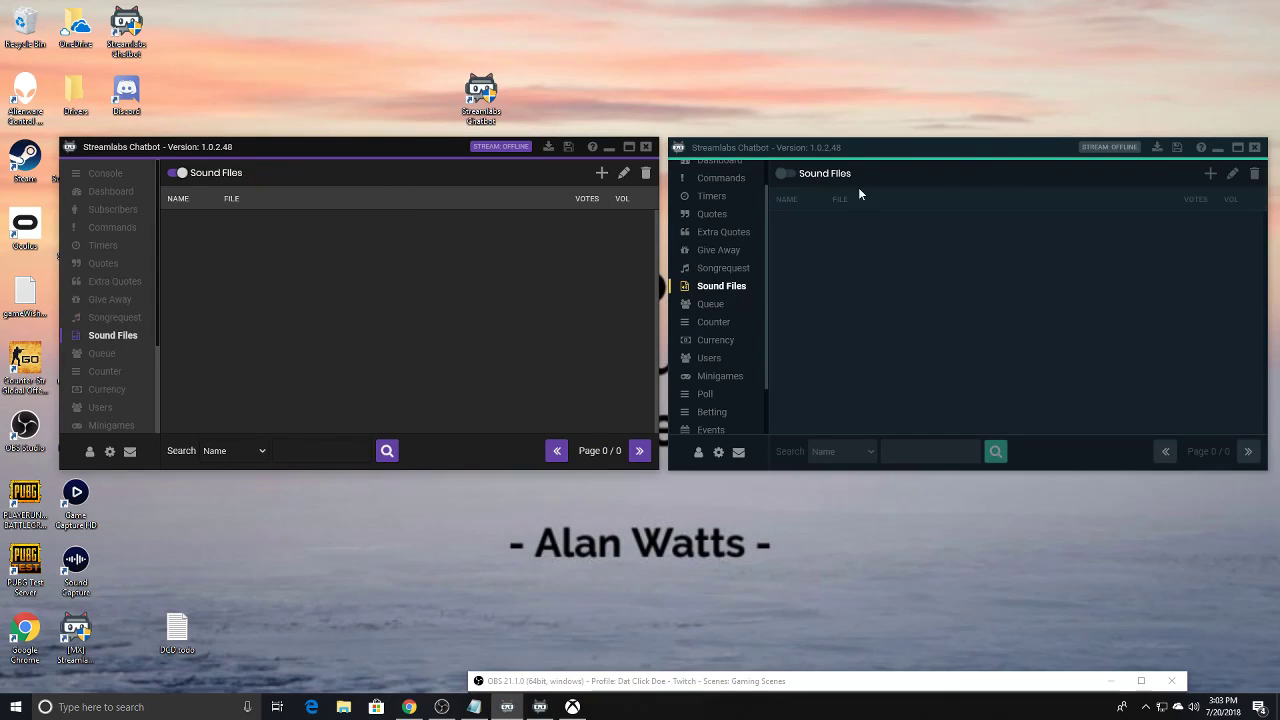
click(788, 175)
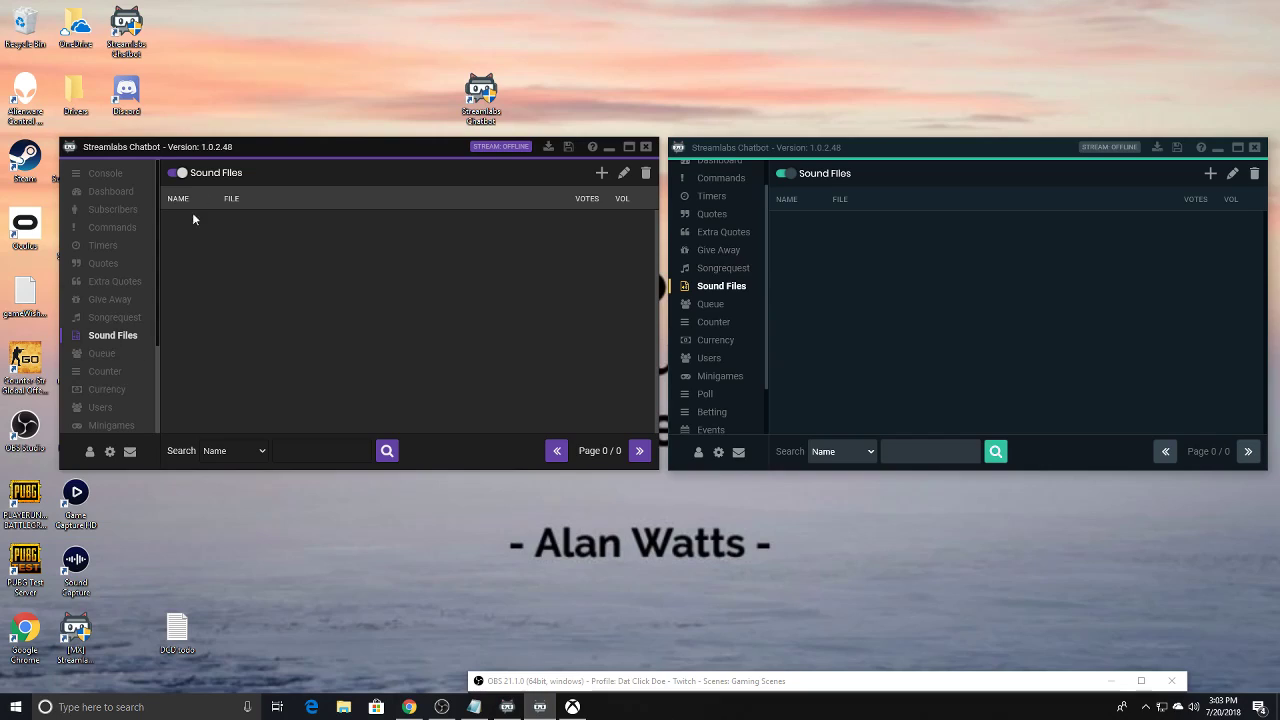
click(172, 176)
click(172, 176)
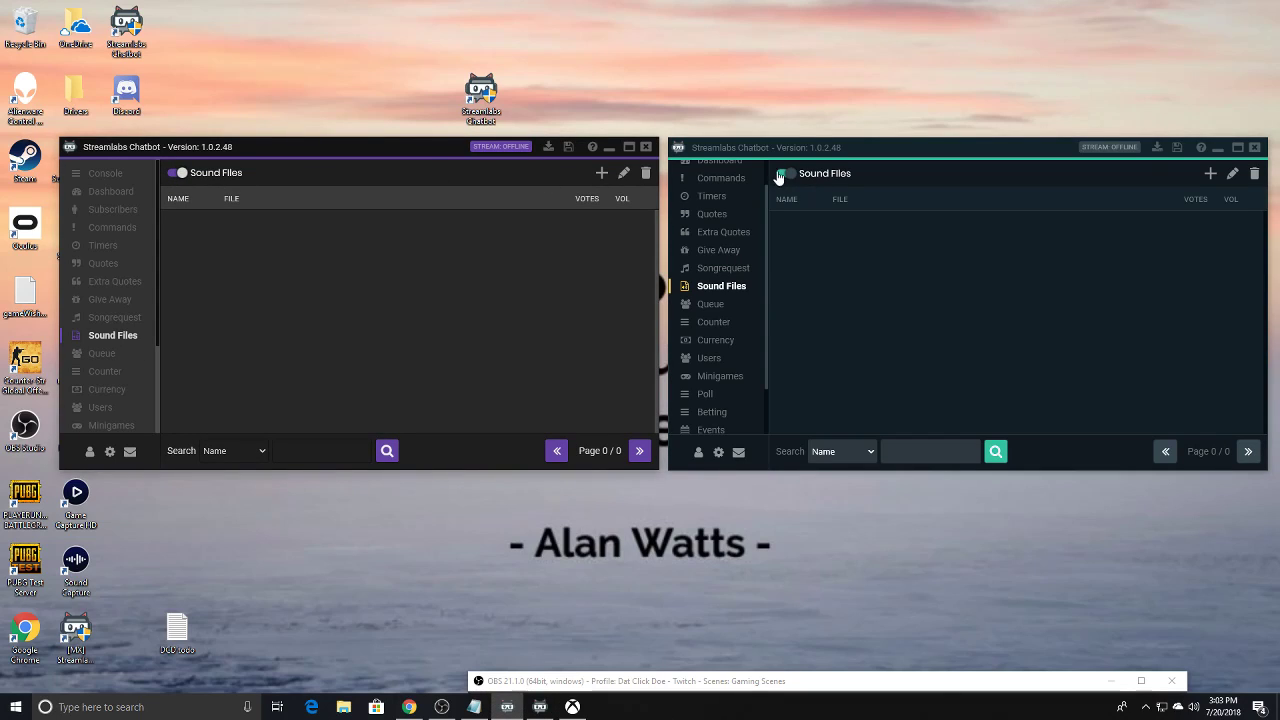
click(780, 174)
click(780, 175)
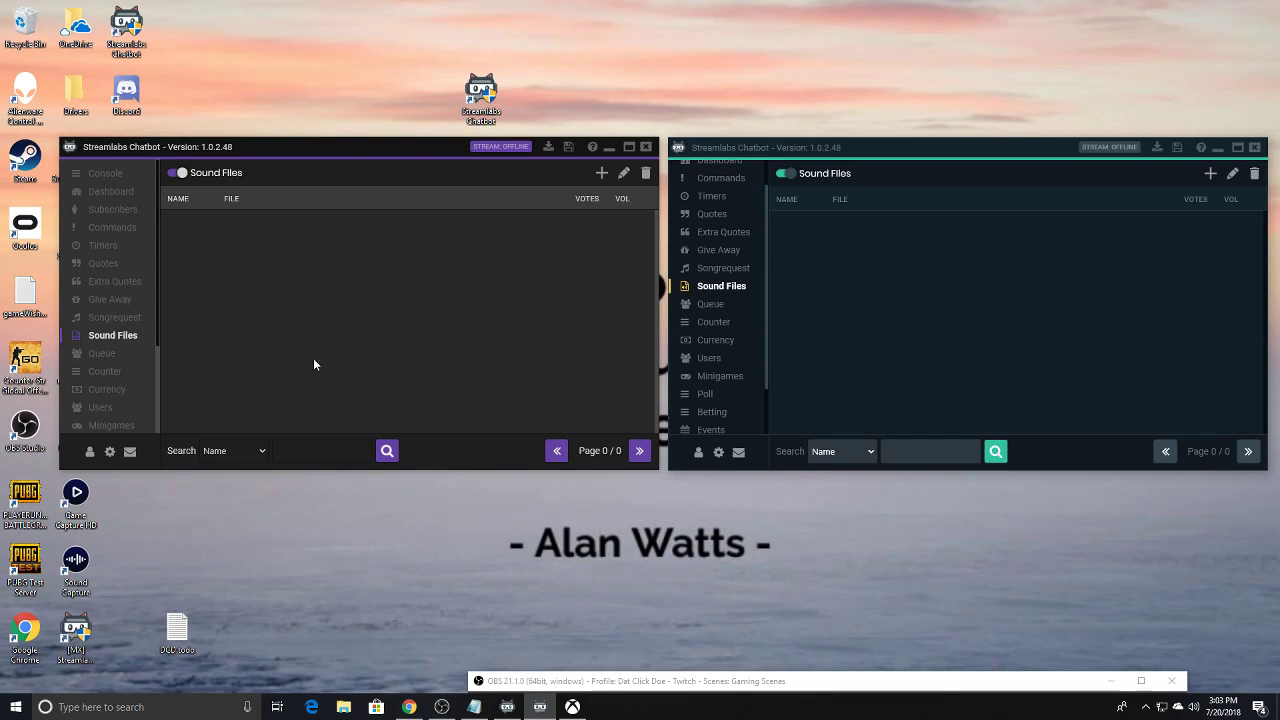
click(118, 357)
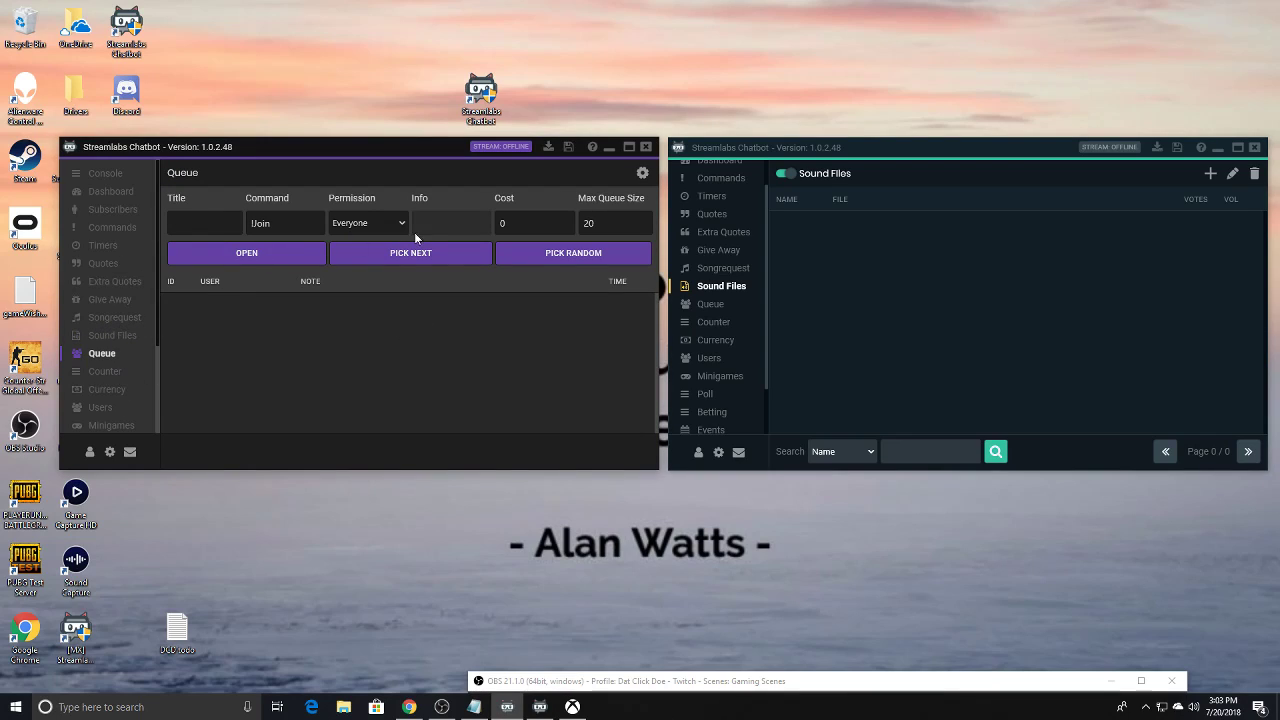
Show the Mixer bot's !join queue, then the Counter page in both bots.
click(710, 304)
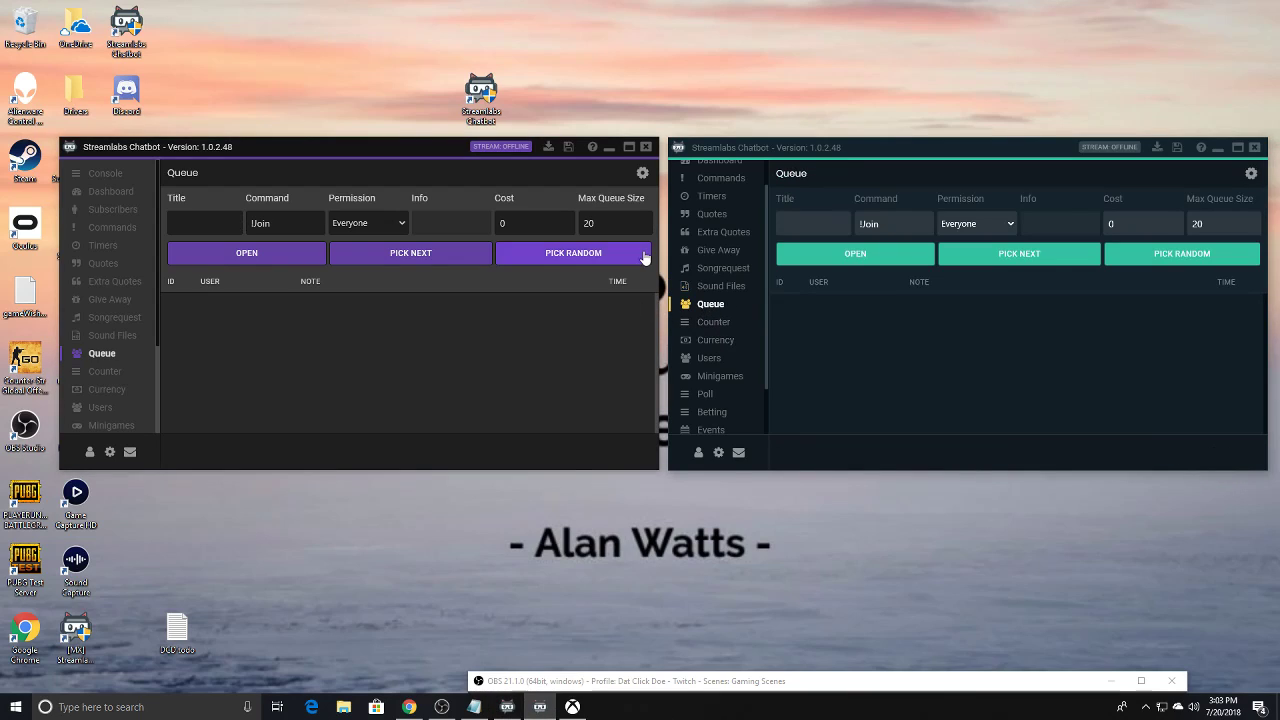
click(116, 373)
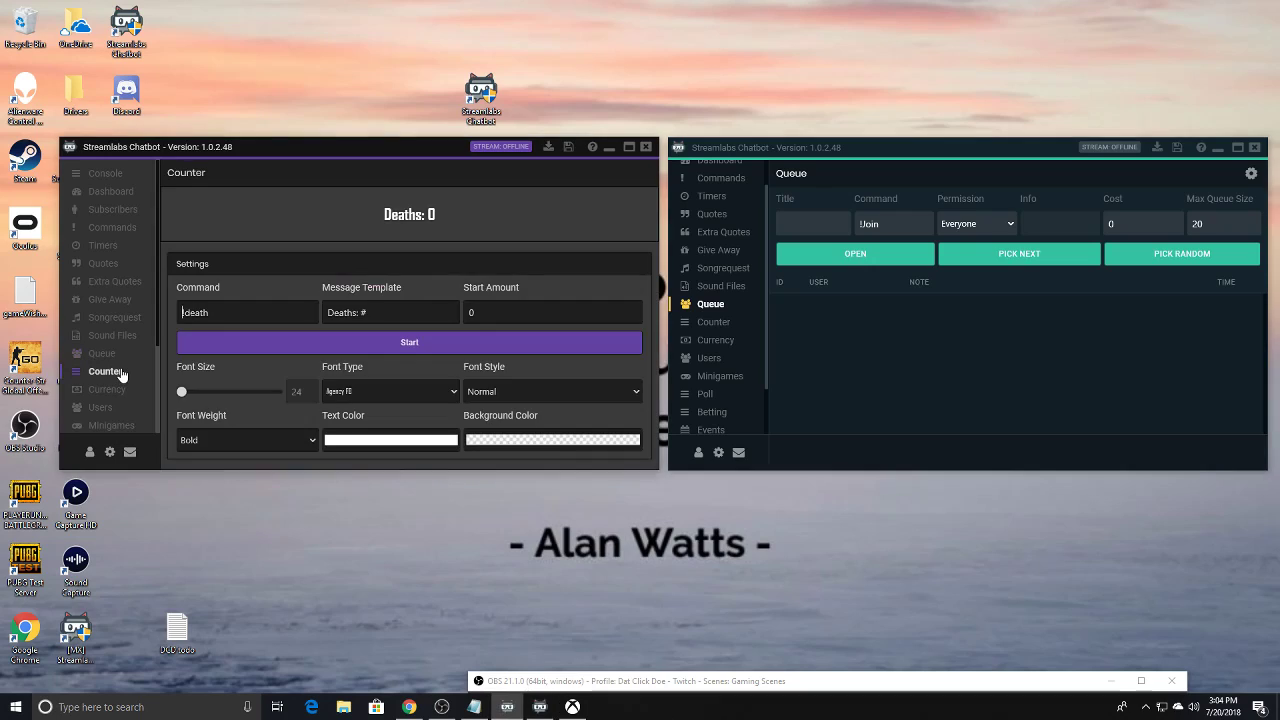
click(722, 322)
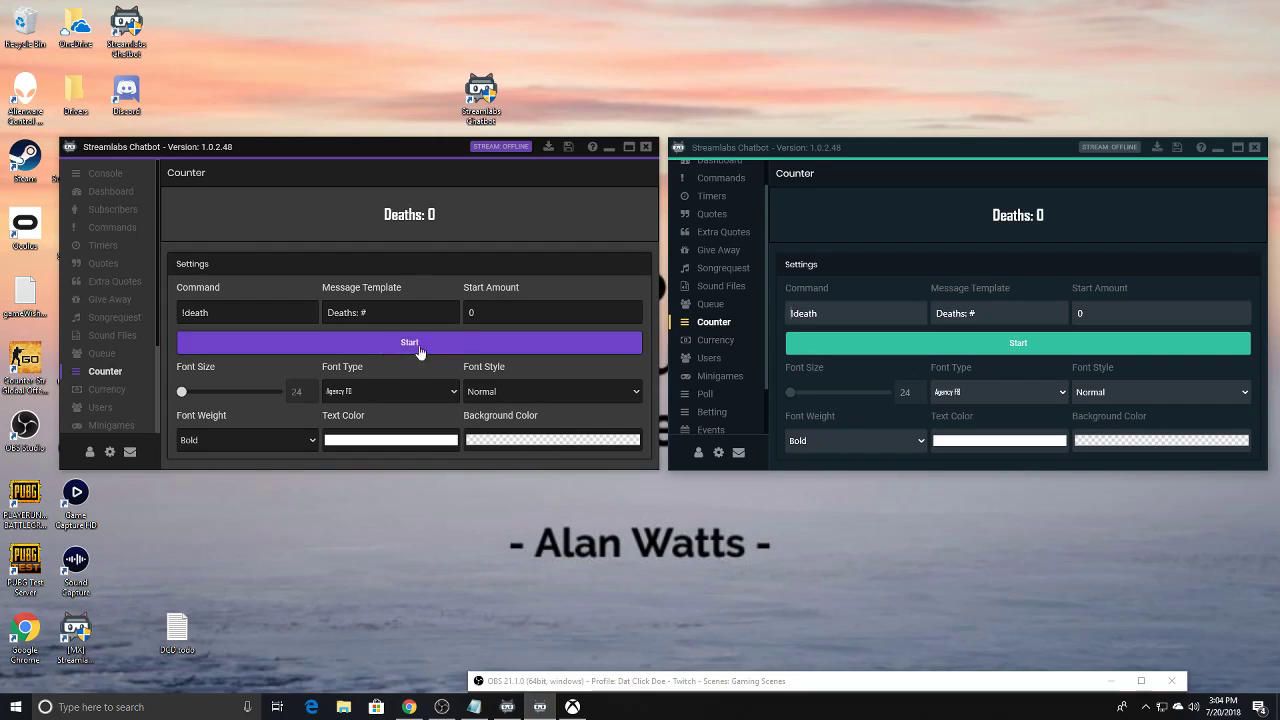
Browse both bots' Currency and Users lists, ending on the left bot's Minigames.
click(104, 391)
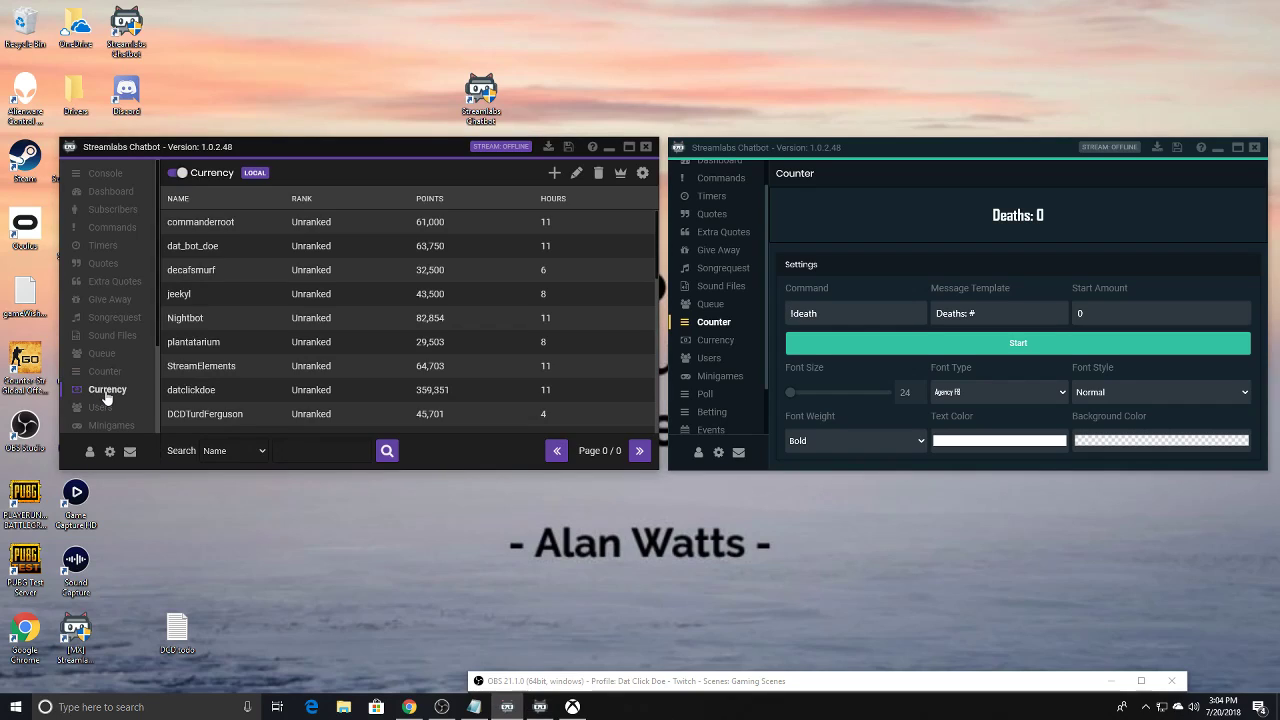
scroll(703, 367, down, 2)
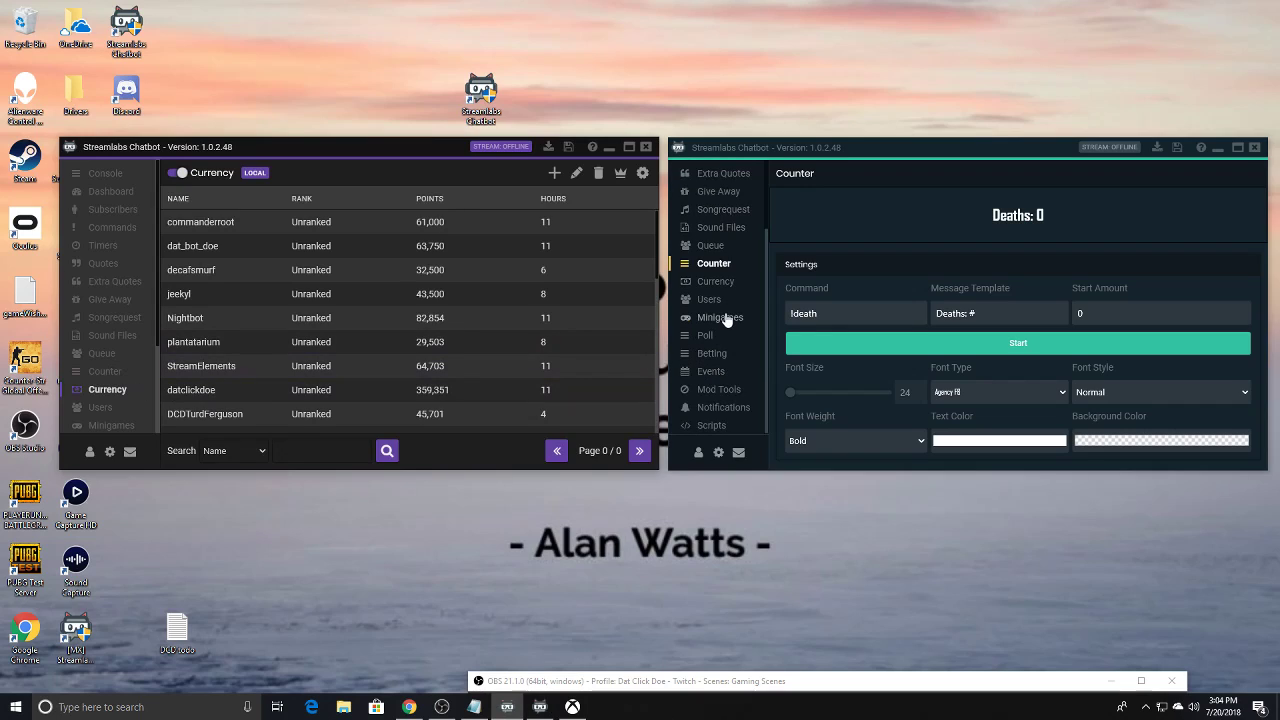
scroll(400, 320, down, 5)
scroll(134, 320, down, 3)
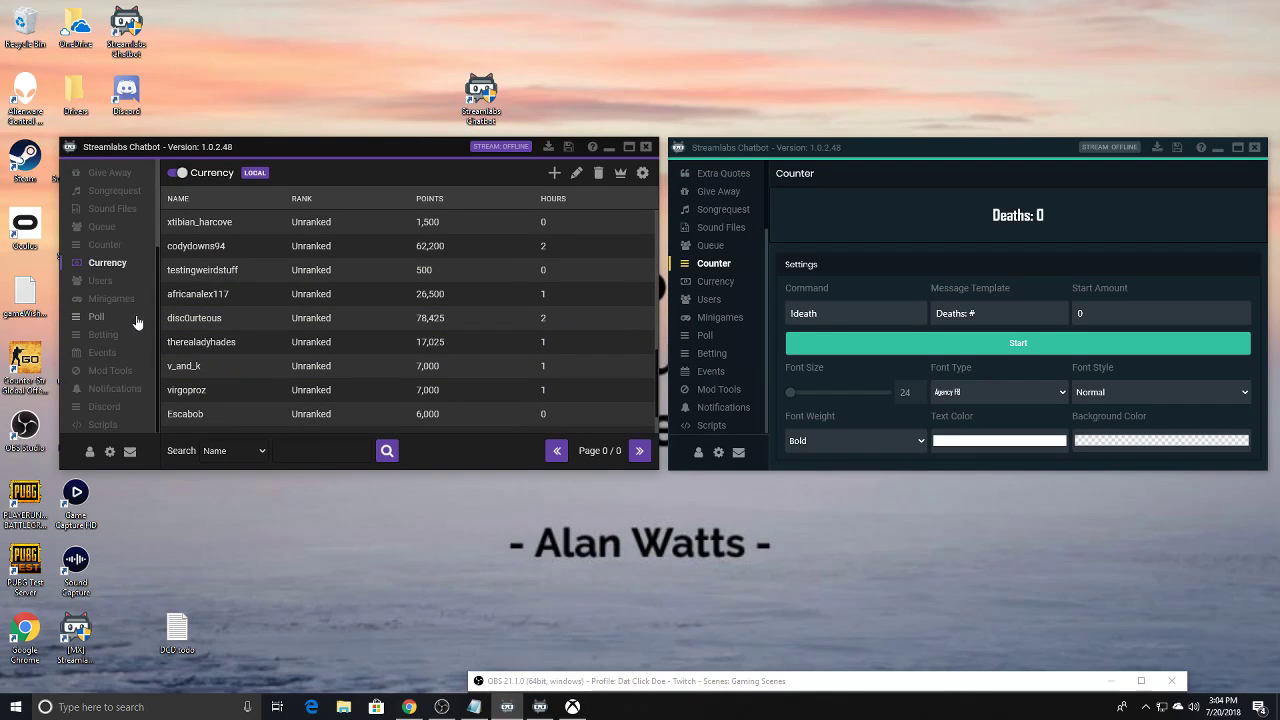
click(724, 286)
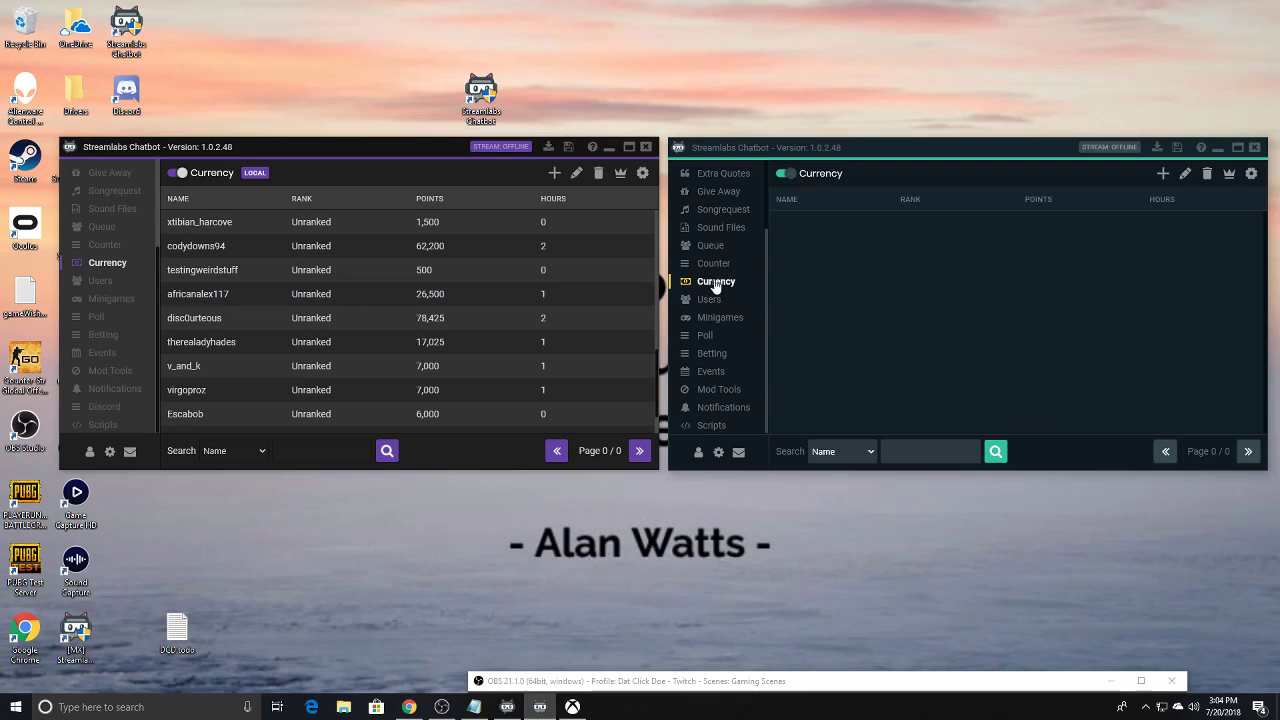
click(118, 283)
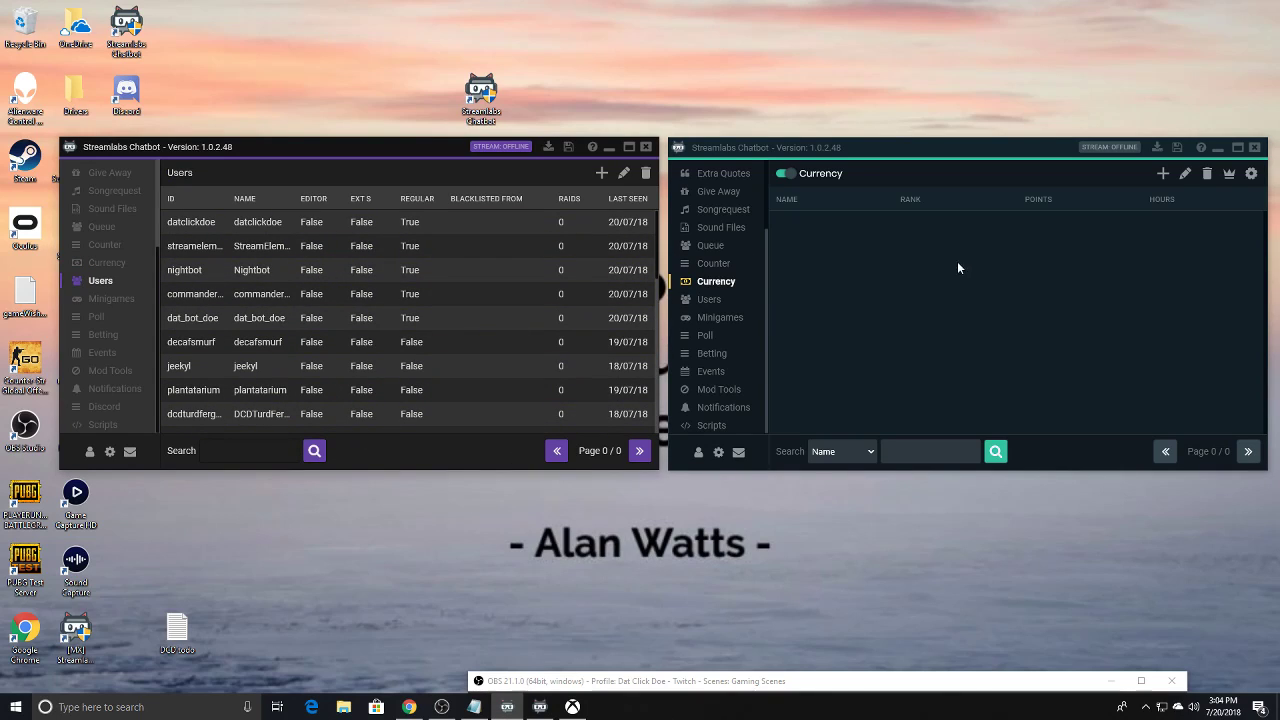
click(706, 300)
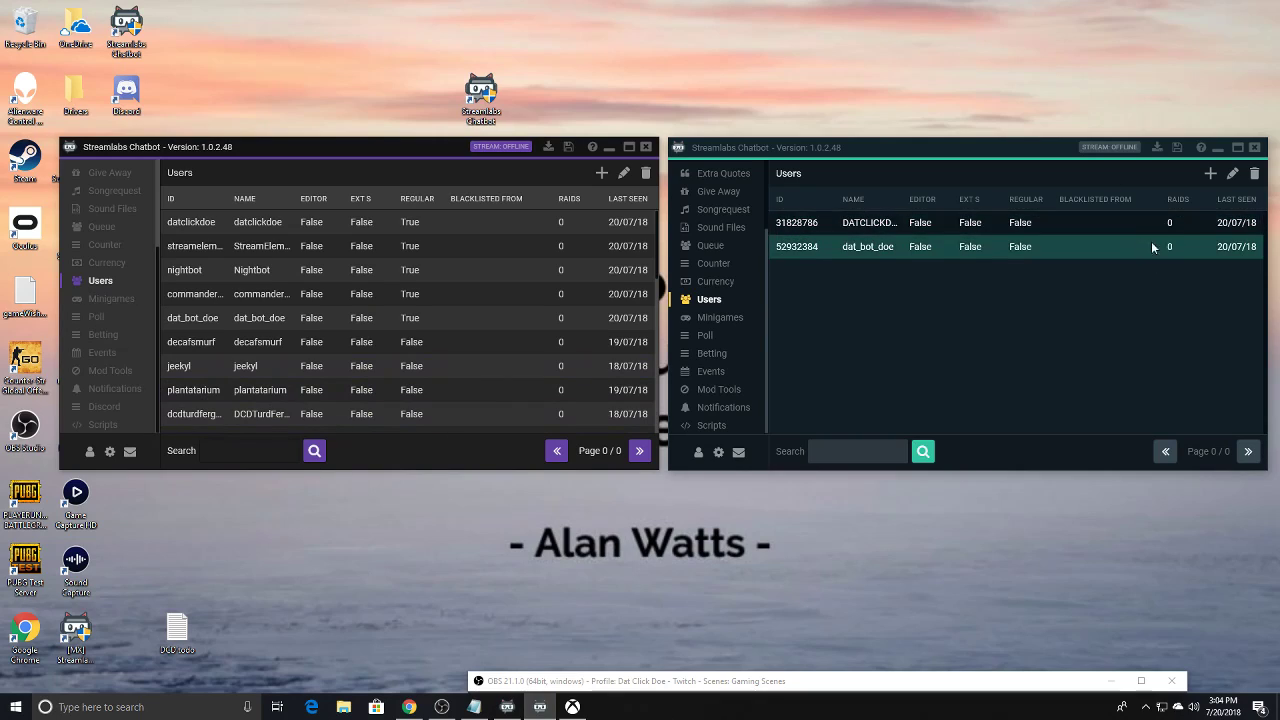
click(113, 299)
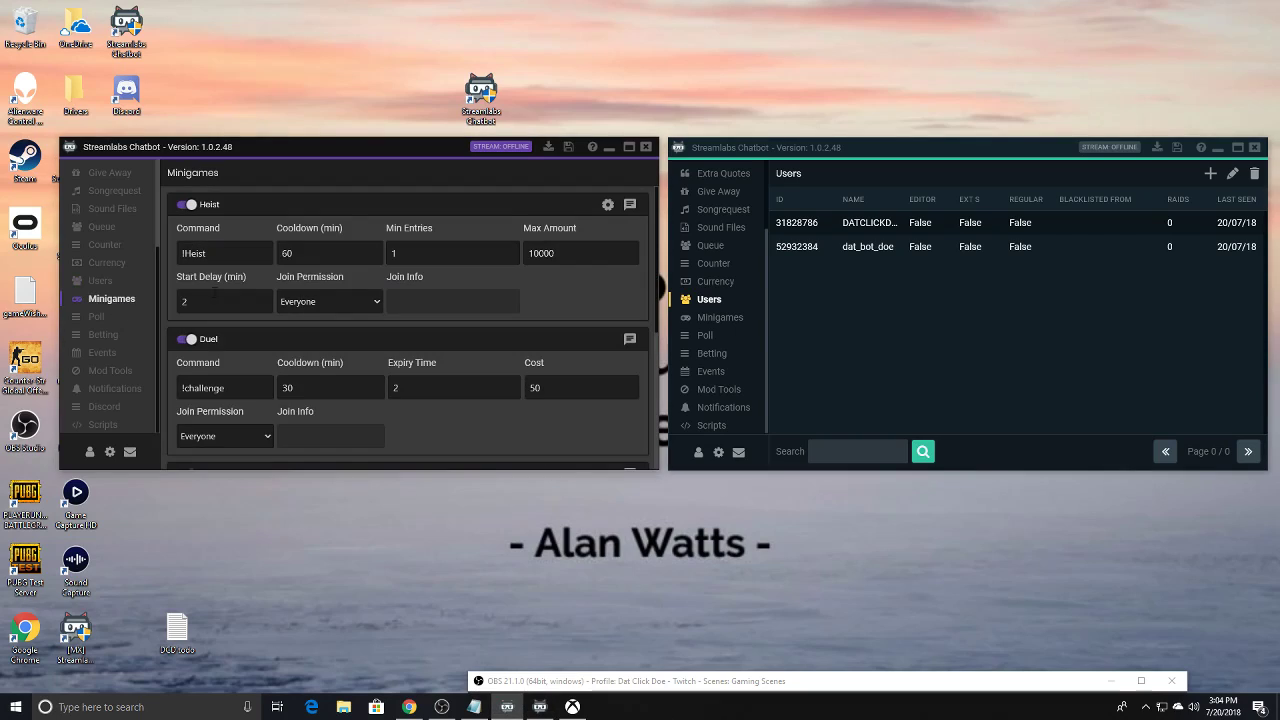
Turn on Heist, Duel, Free For All and Boss Battle in the second bot.
click(728, 318)
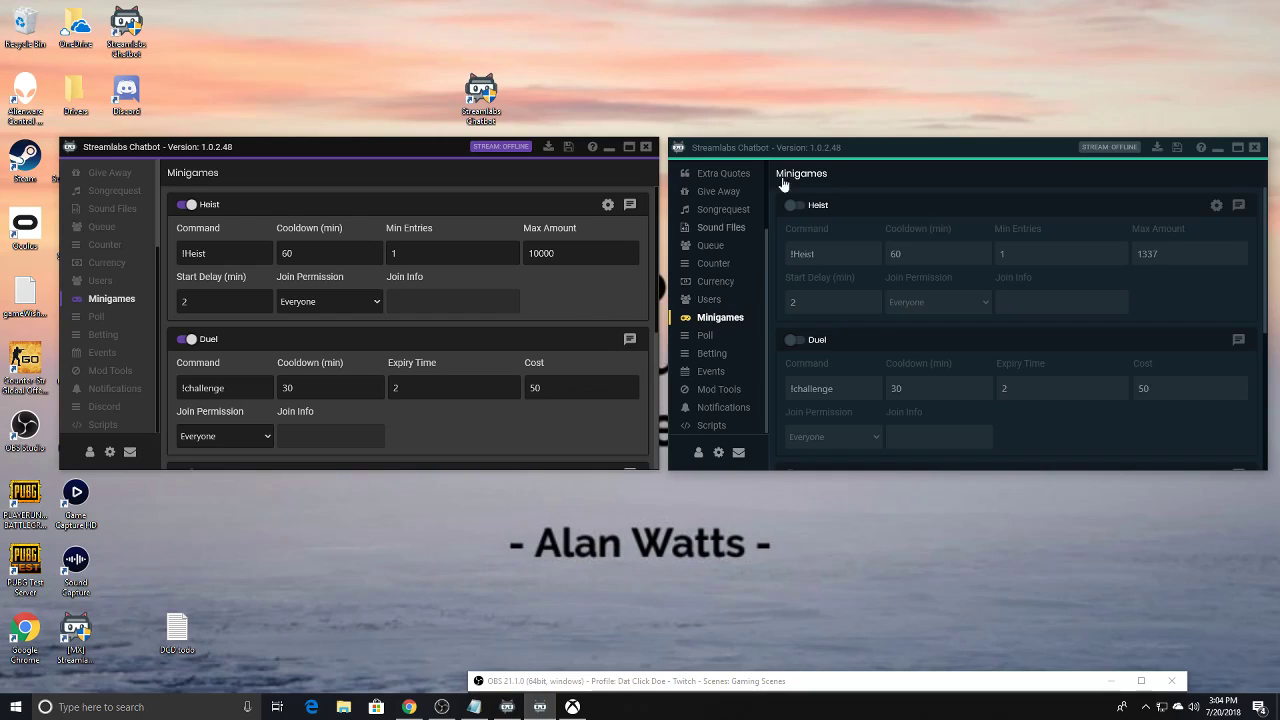
click(791, 205)
click(792, 341)
scroll(800, 330, down, 3)
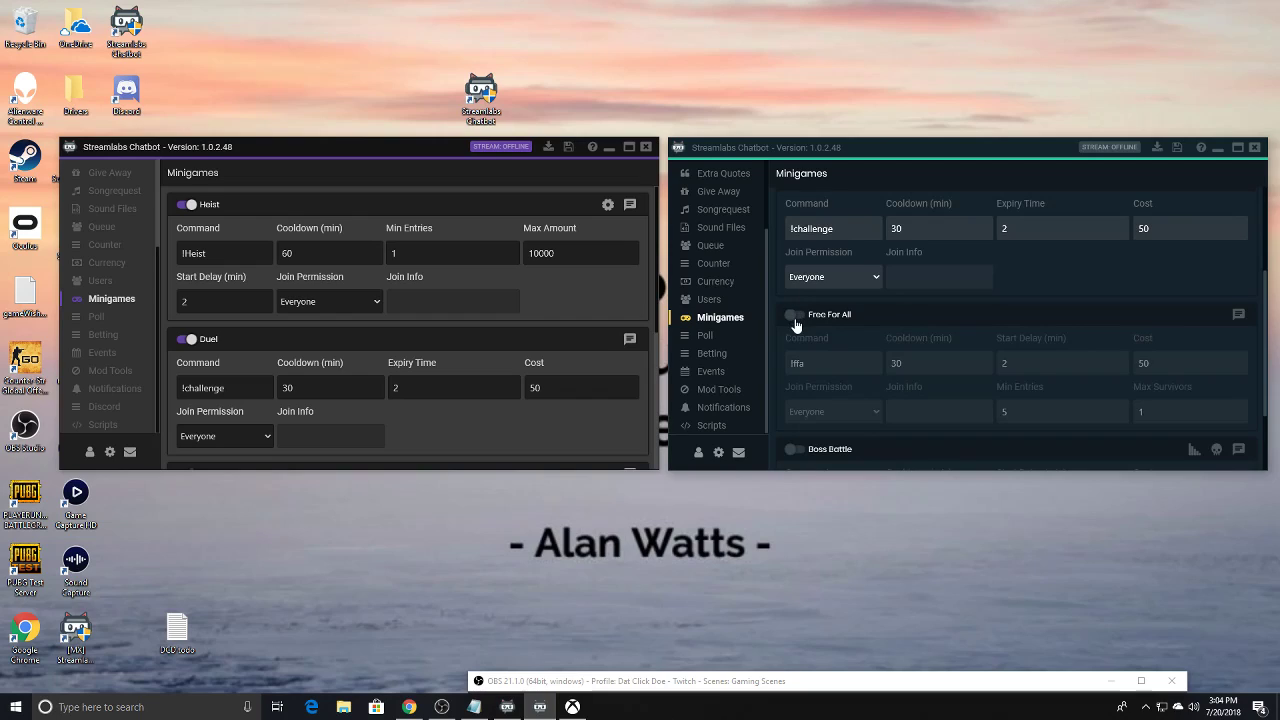
click(794, 316)
scroll(802, 333, down, 2)
click(795, 349)
scroll(840, 345, up, 3)
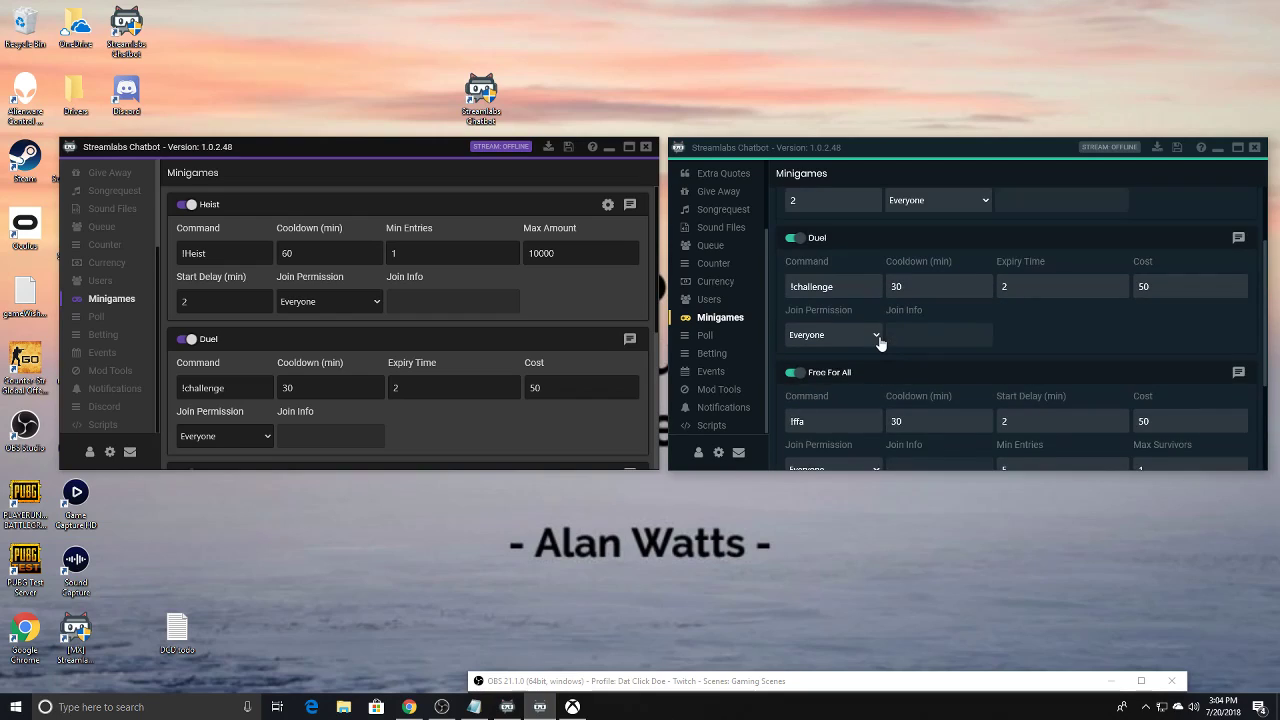
scroll(879, 342, up, 2)
Set the Heist cooldown to 20 in both bots.
double_click(931, 256)
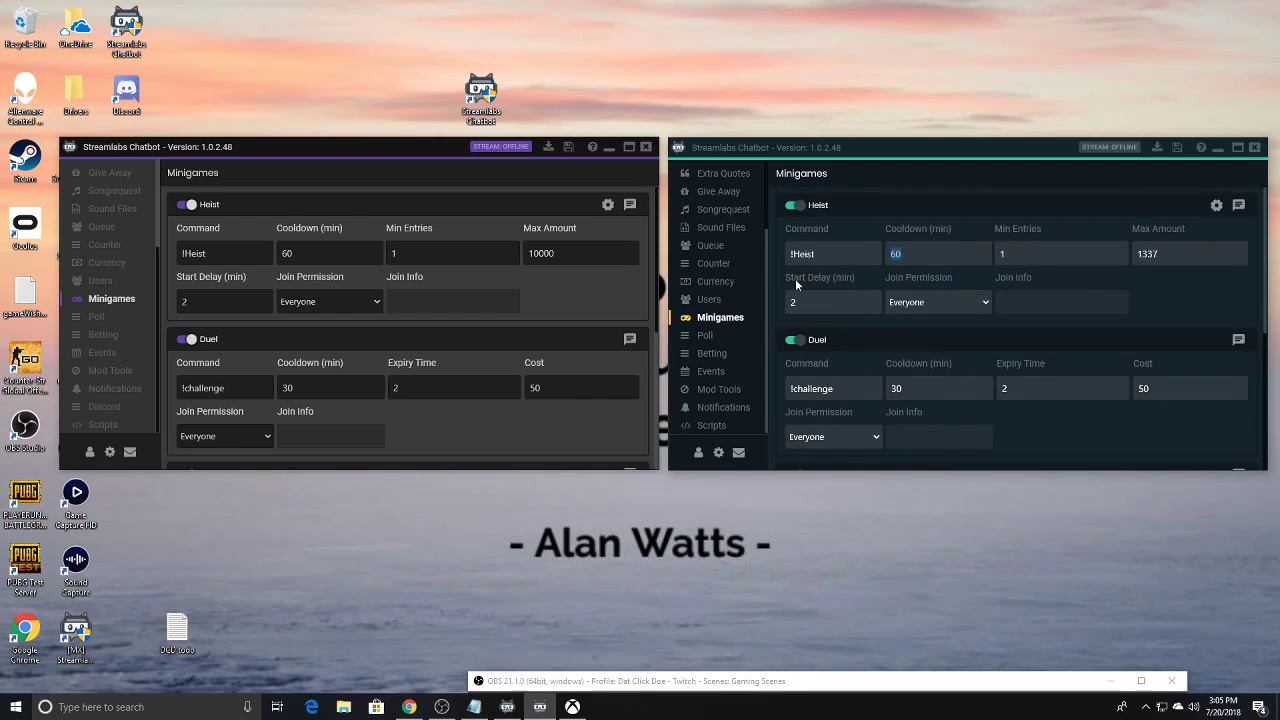
text(20)
double_click(289, 253)
text(20)
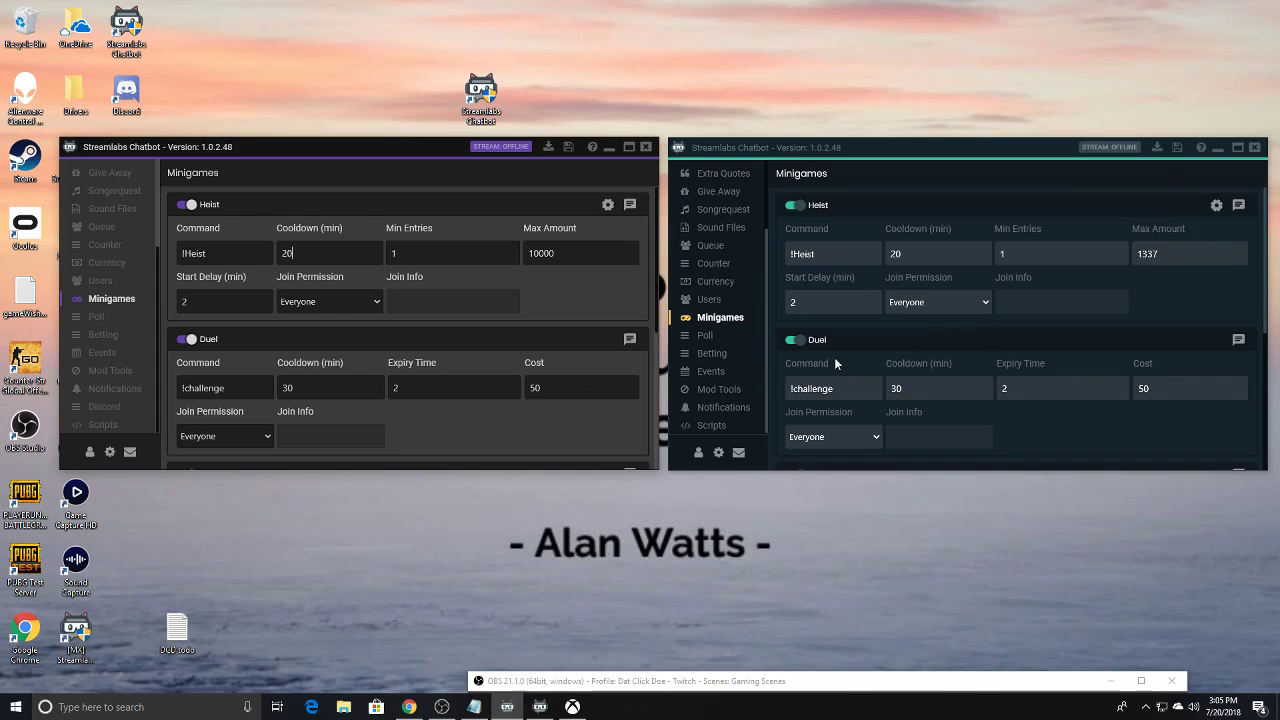
Set the second bot's Heist max amount to 10000 and open its Global Heist Settings.
click(1217, 207)
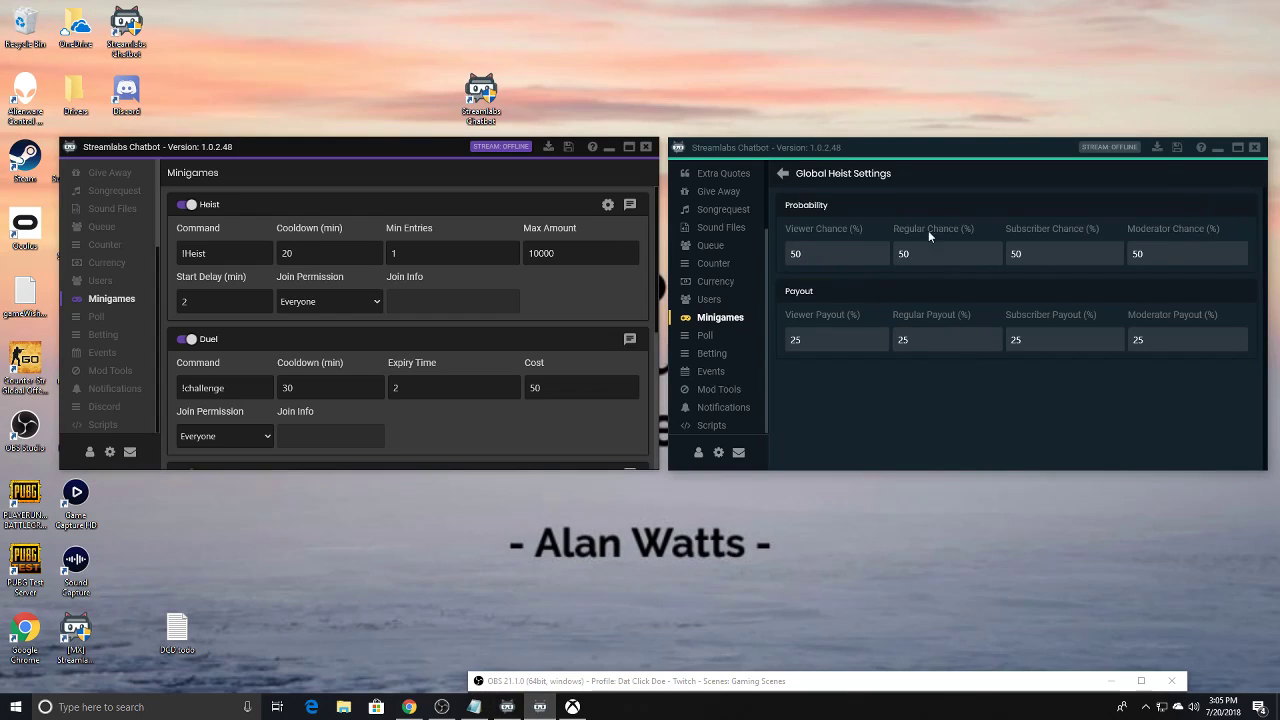
click(782, 173)
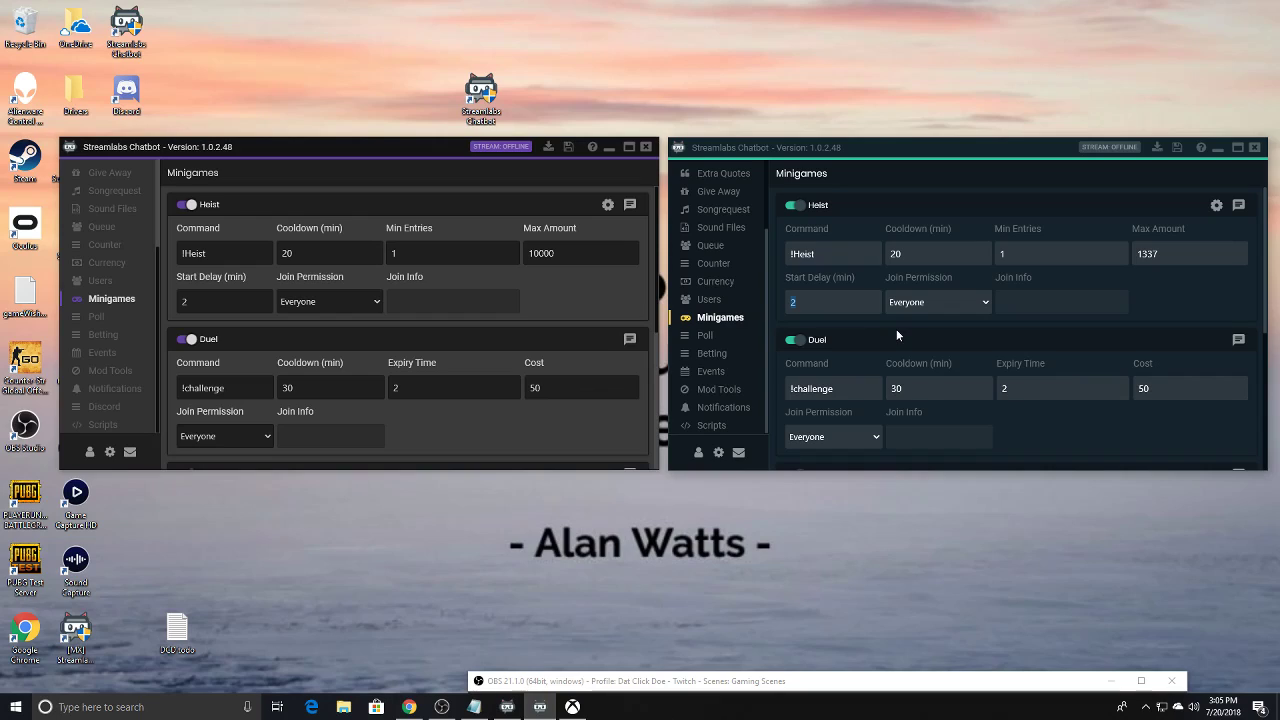
drag(191, 305, 169, 306)
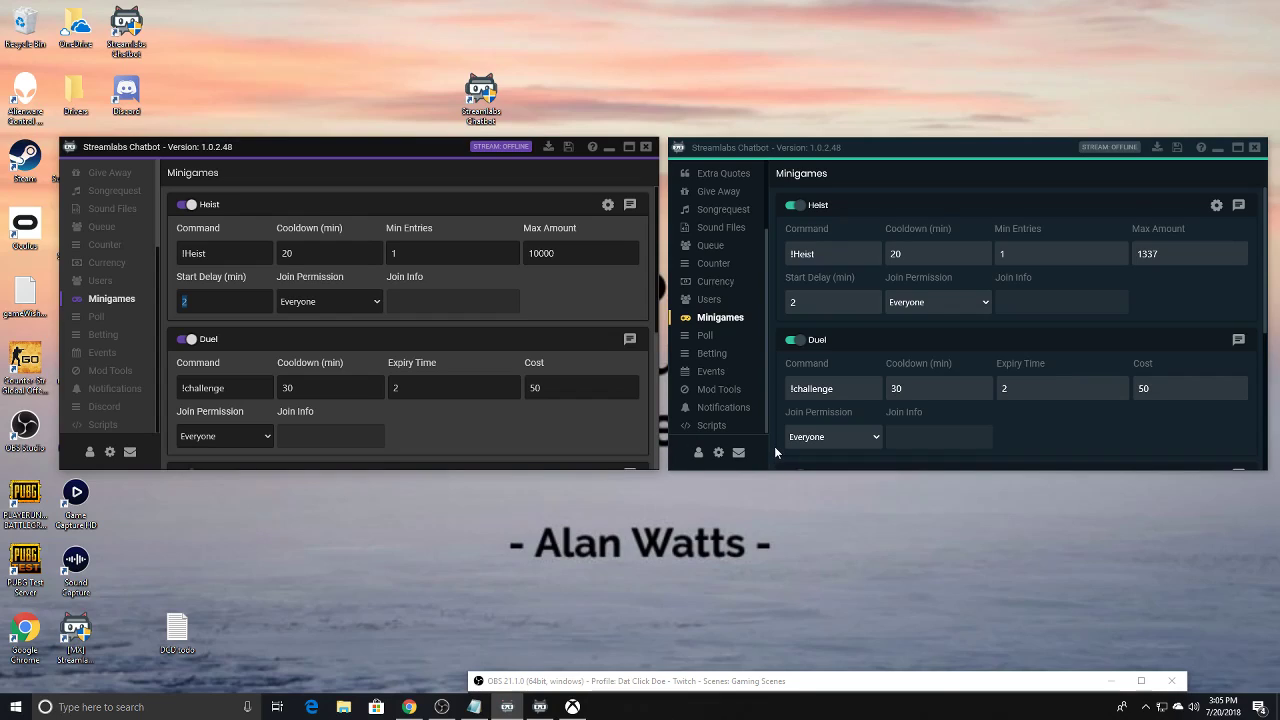
drag(798, 303, 778, 313)
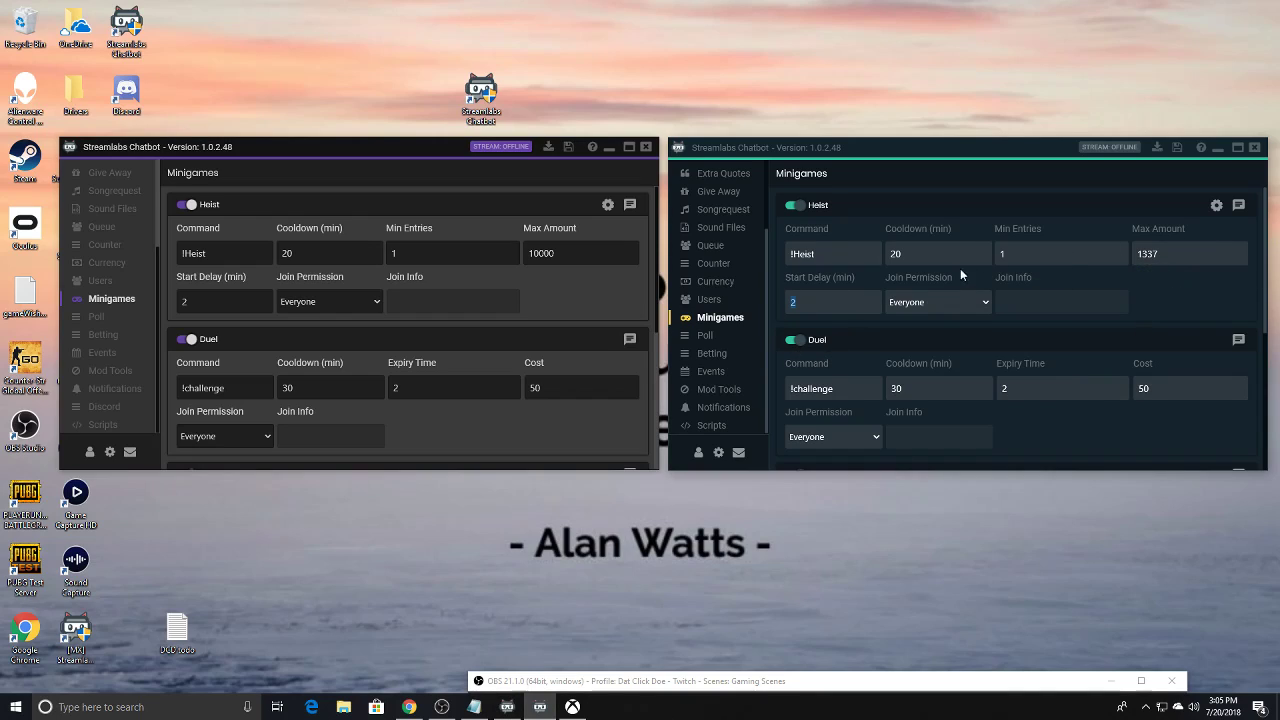
key(shift+Tab)
text(100)
click(1216, 205)
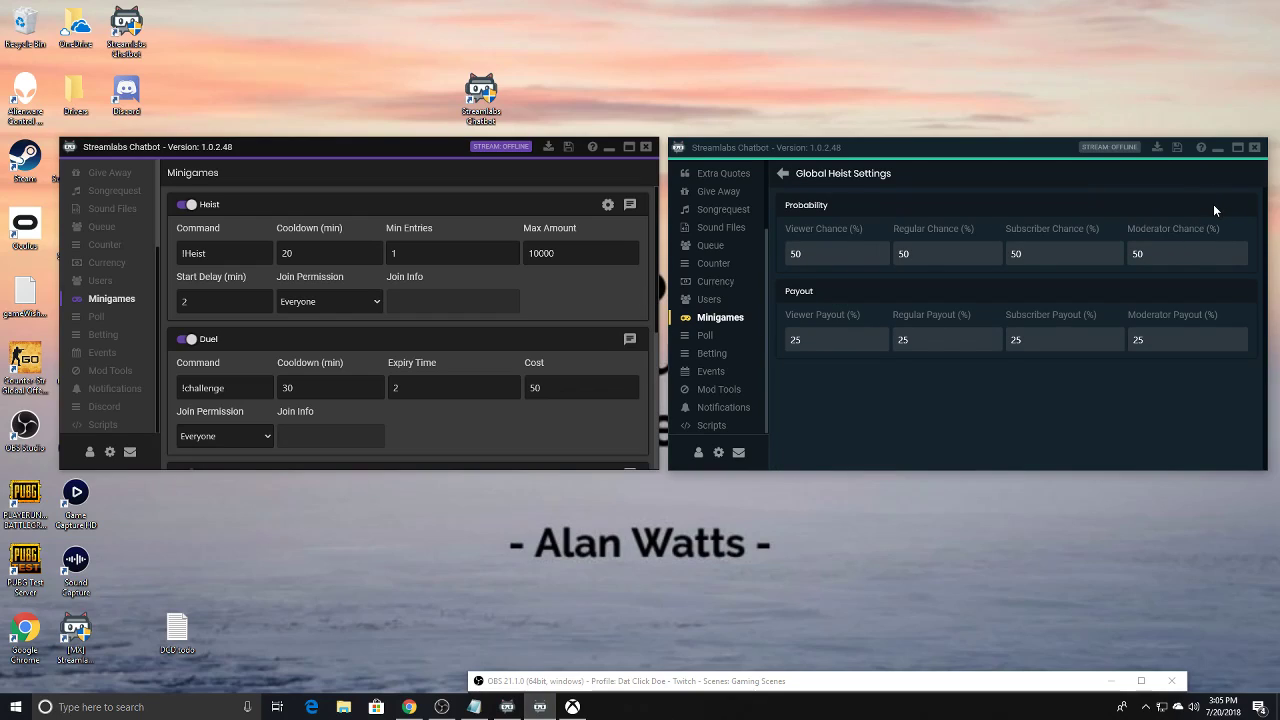
Set Subscriber Chance to 70 and Regular Chance to 60 in both bots' Global Heist Settings.
click(607, 204)
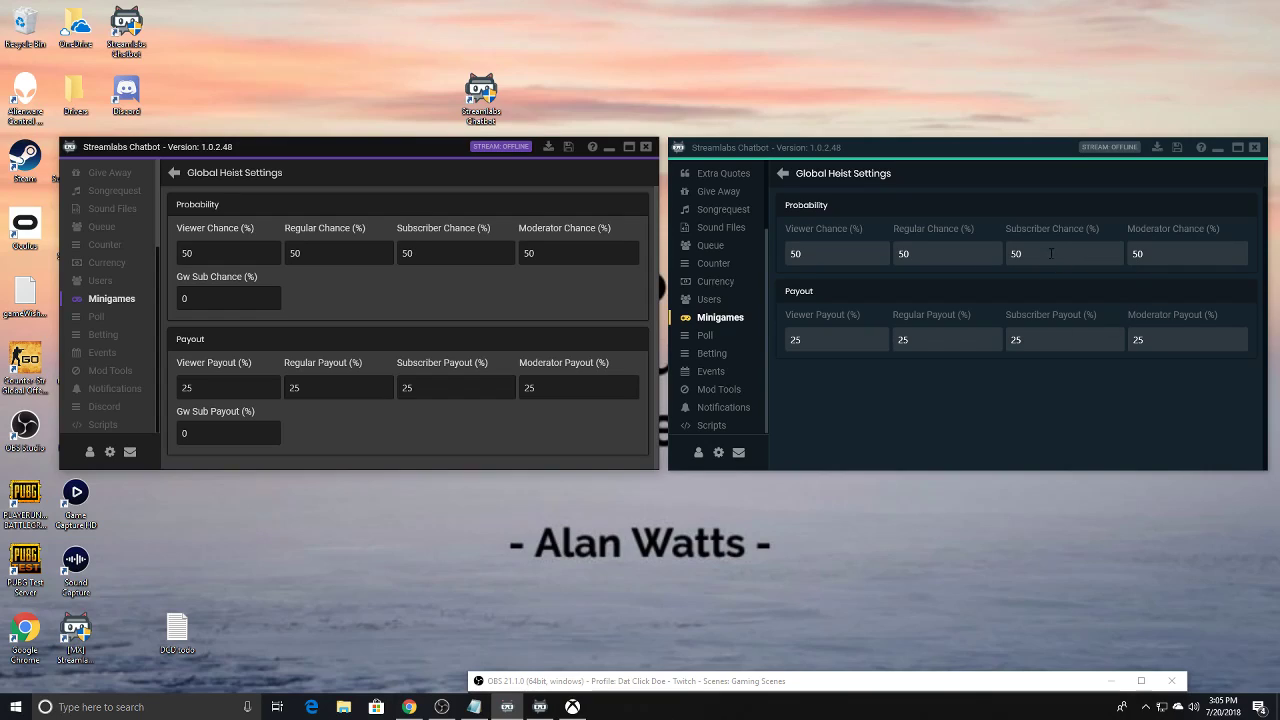
drag(1050, 255, 974, 256)
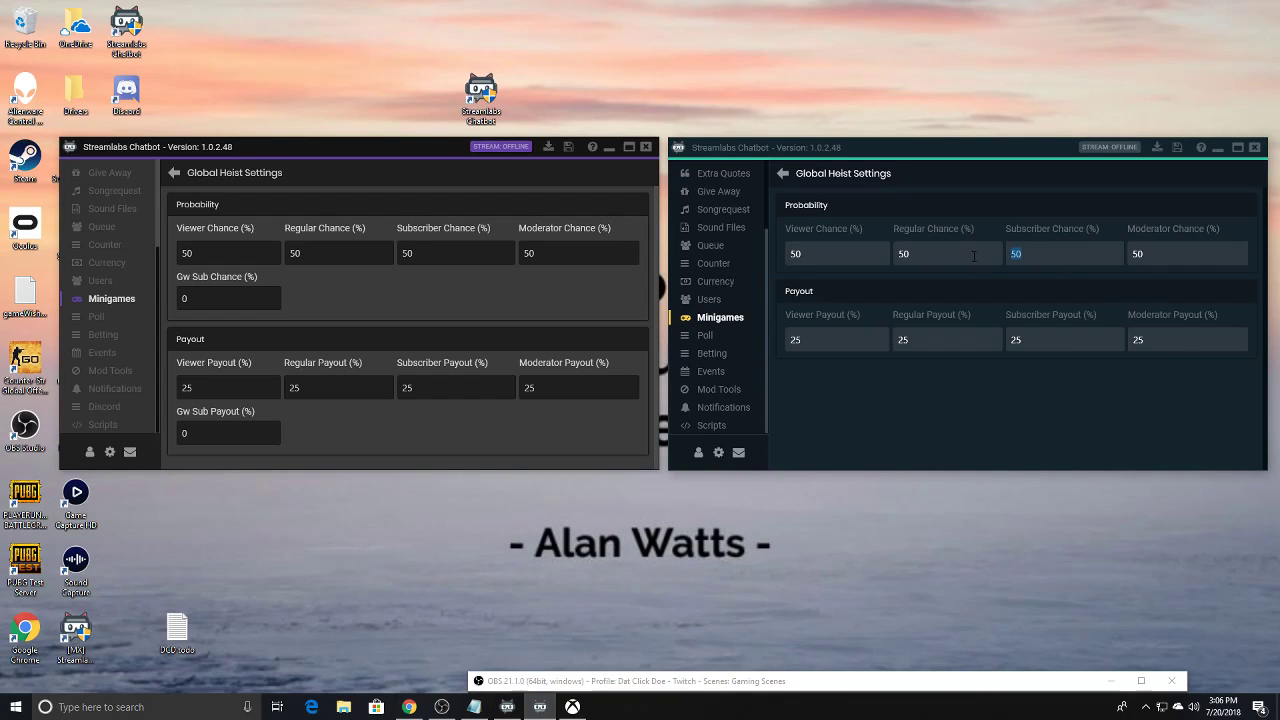
text(75)
key(BackSpace)
text(0)
drag(455, 253, 350, 245)
text(70)
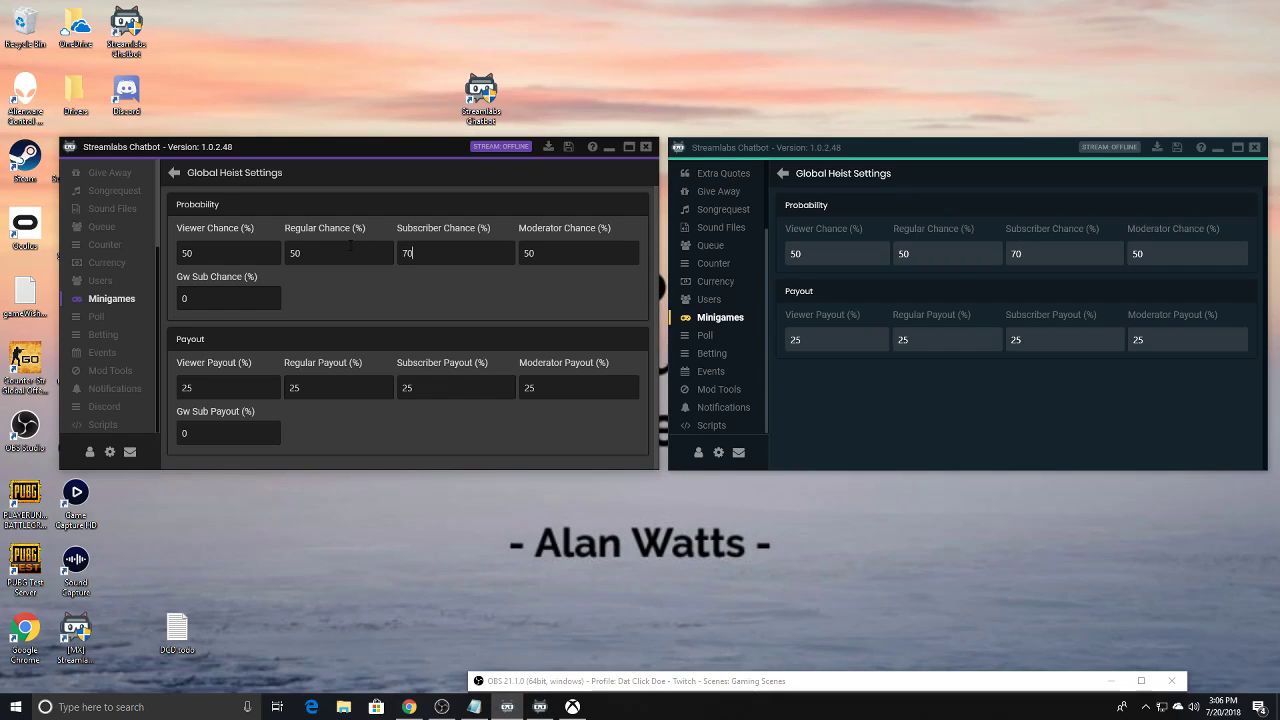
drag(233, 252, 171, 259)
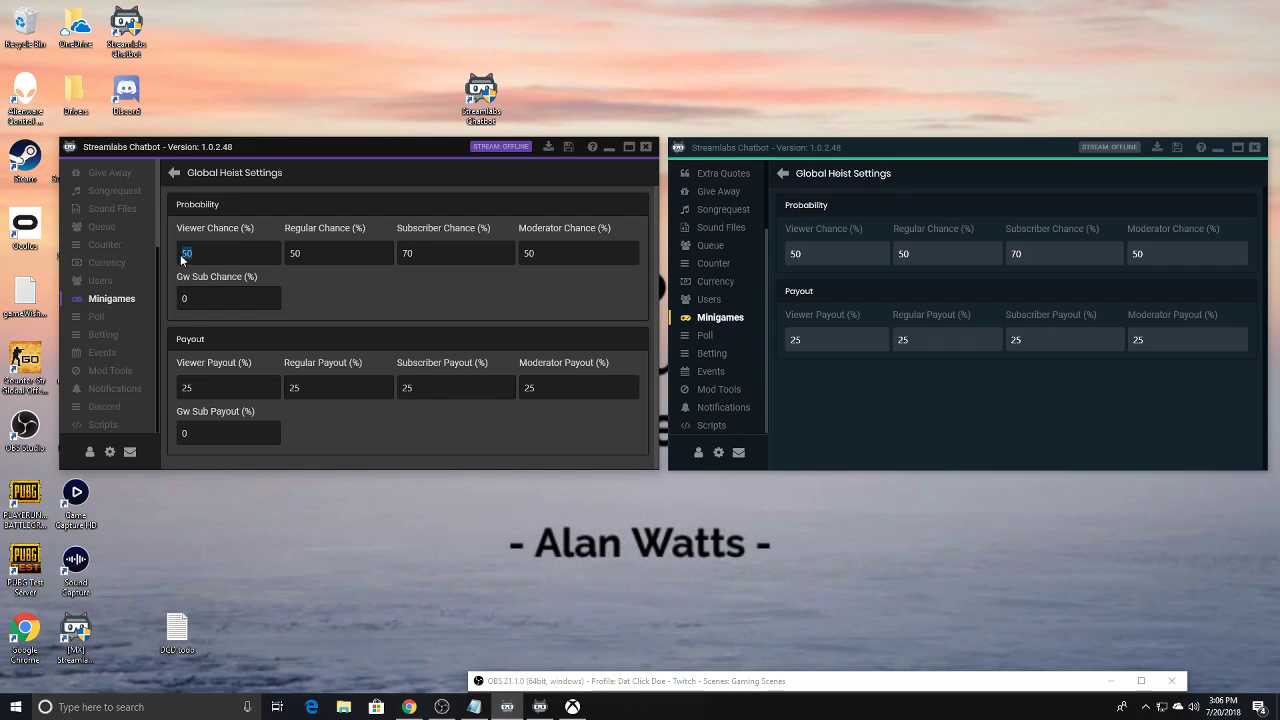
drag(335, 253, 270, 254)
text(60)
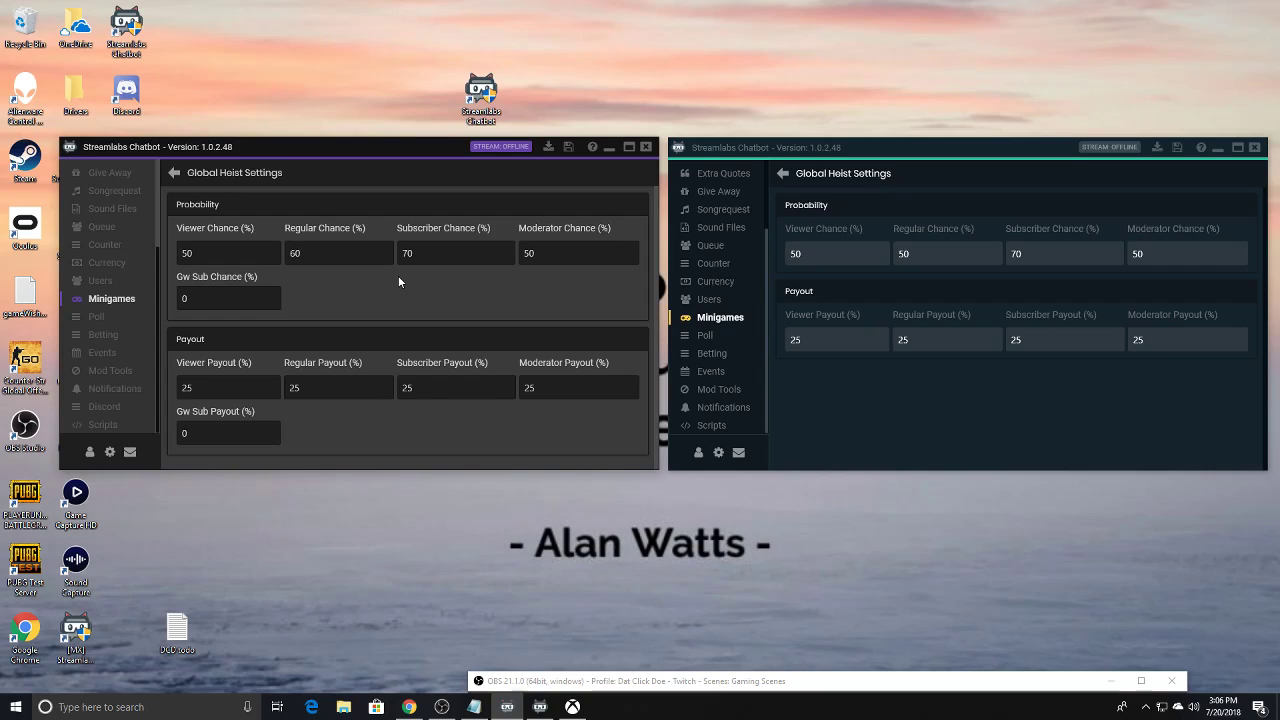
drag(939, 249, 814, 257)
text(60)
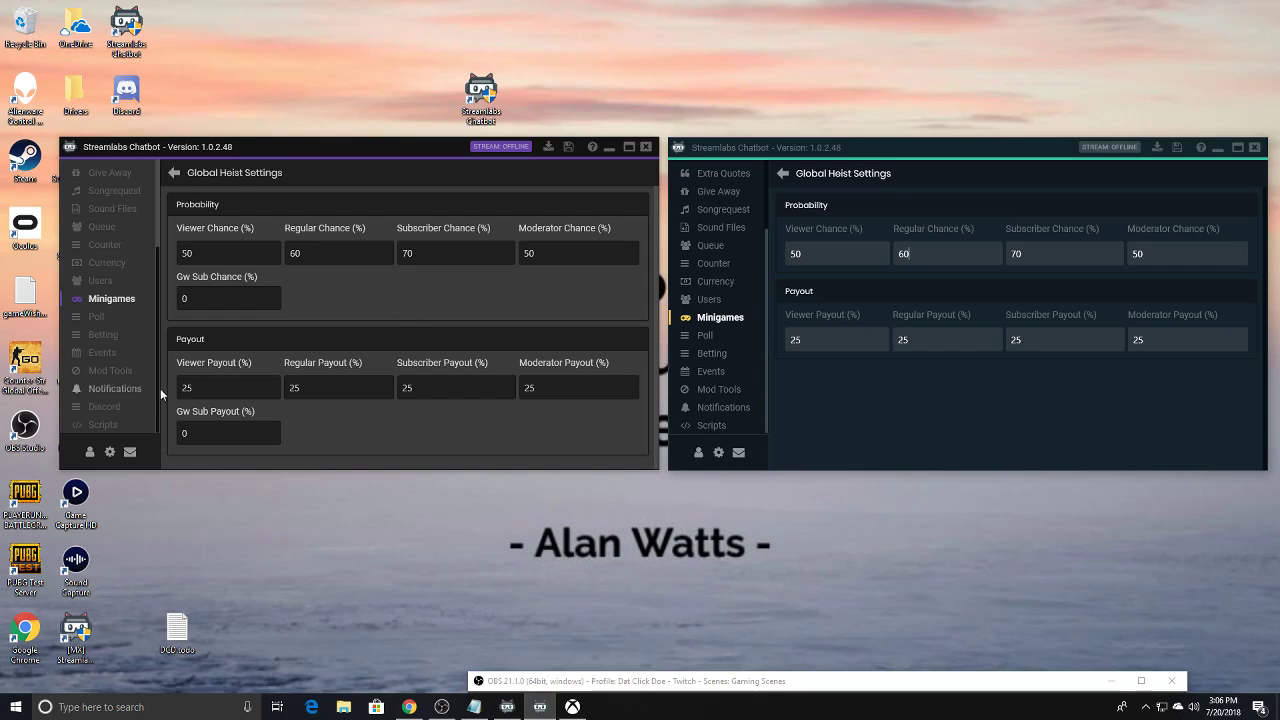
Compare the heist payout values between the left and right bots.
drag(318, 389, 236, 392)
drag(437, 390, 385, 391)
drag(555, 390, 500, 391)
drag(822, 342, 712, 360)
click(899, 346)
drag(1040, 343, 1012, 343)
click(1145, 342)
click(404, 393)
click(190, 391)
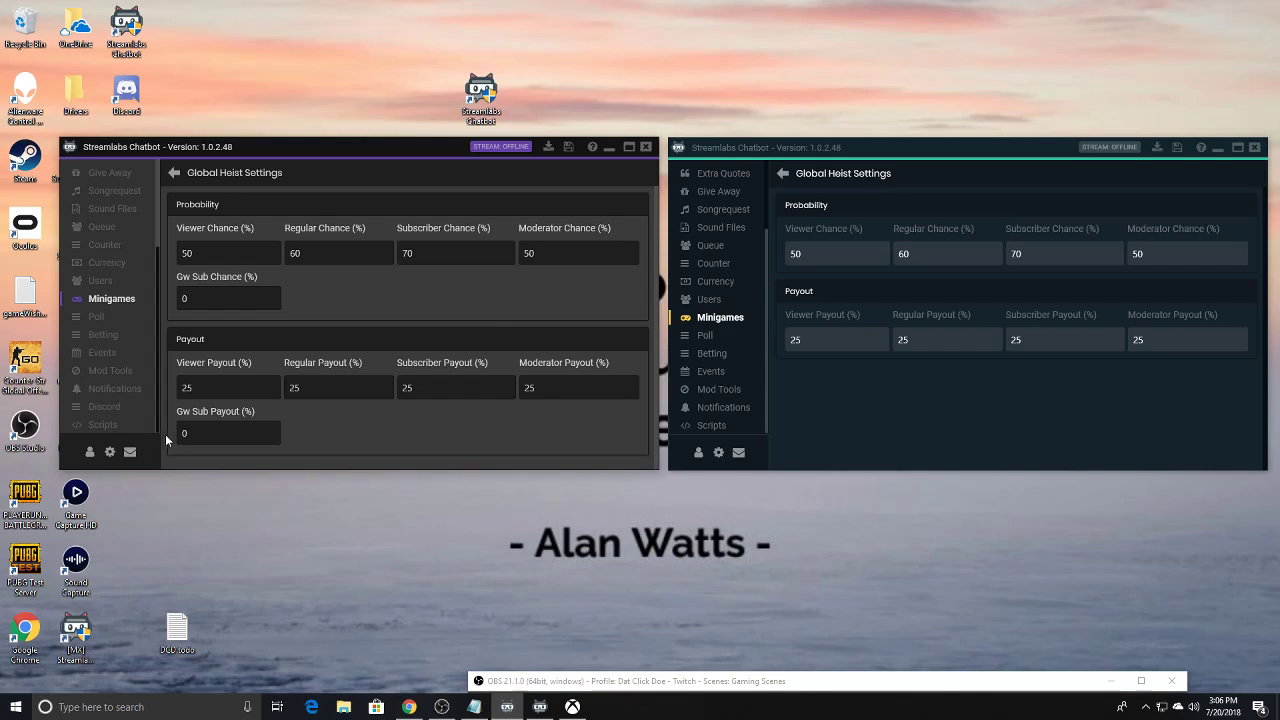
Switch the left bot, then the right bot, to the Poll page.
click(92, 318)
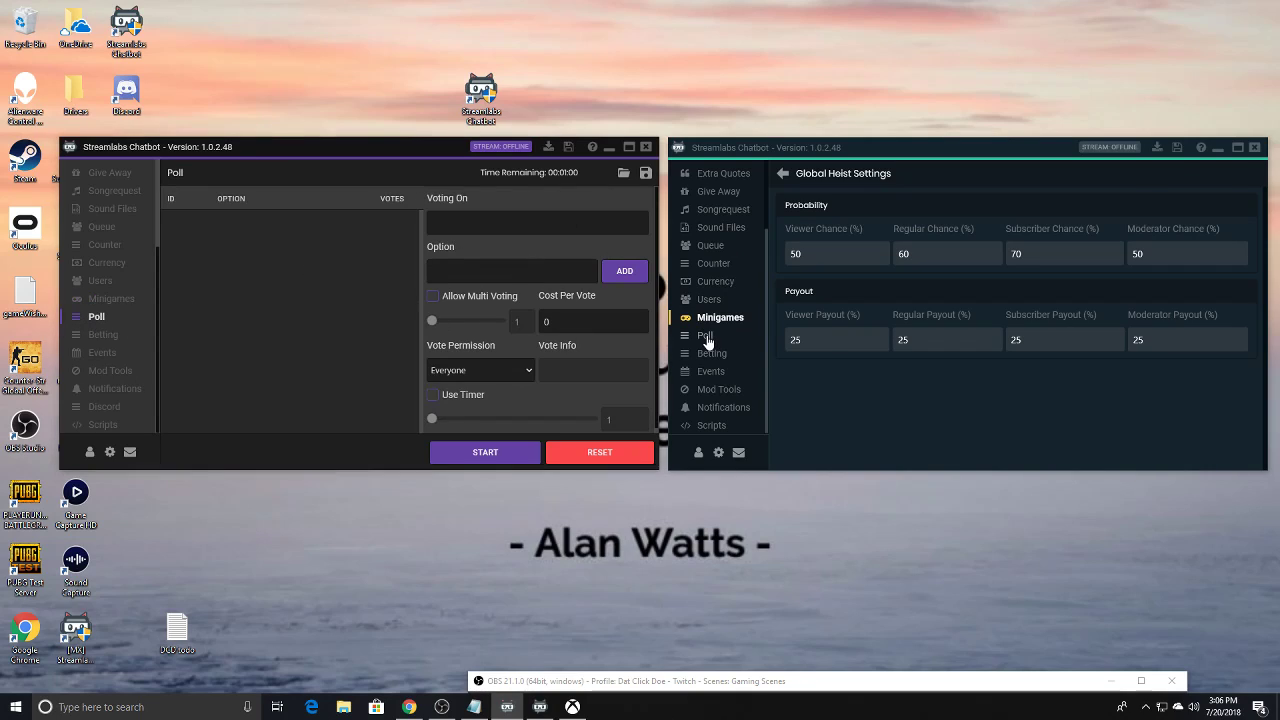
click(706, 337)
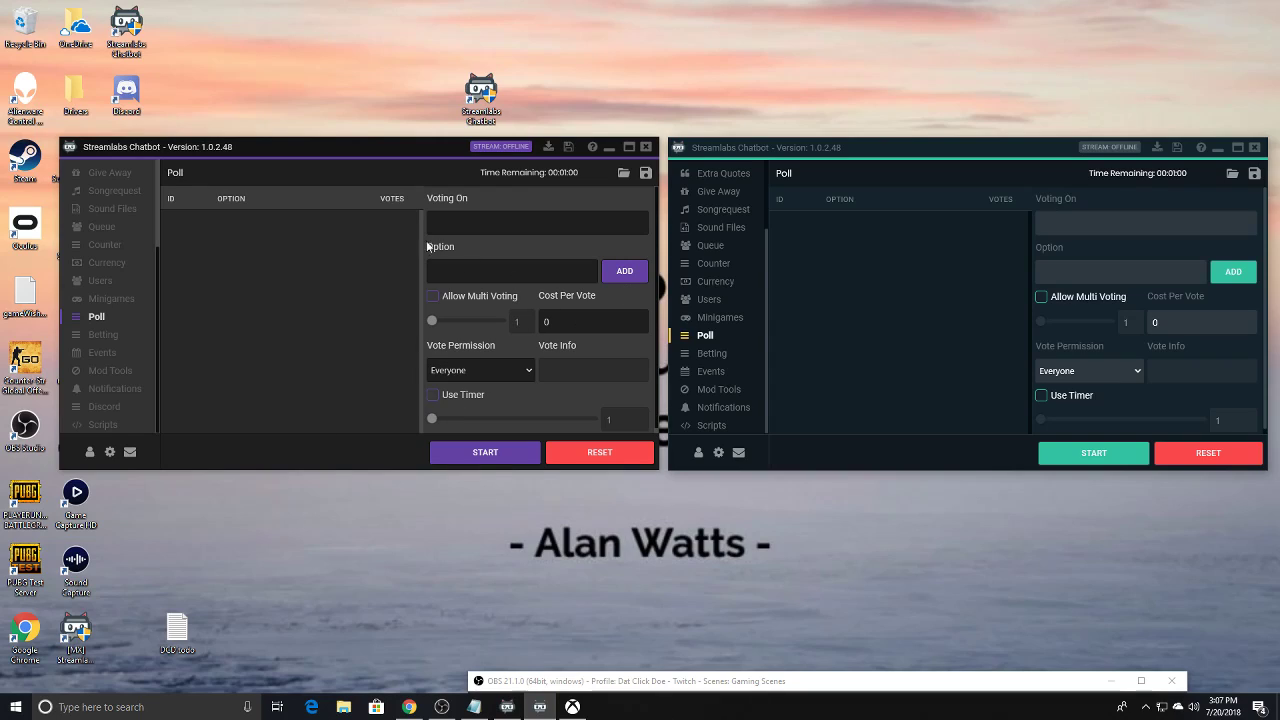
Enter the poll question 'What am i playing' and add options Pubg and RL.
click(549, 226)
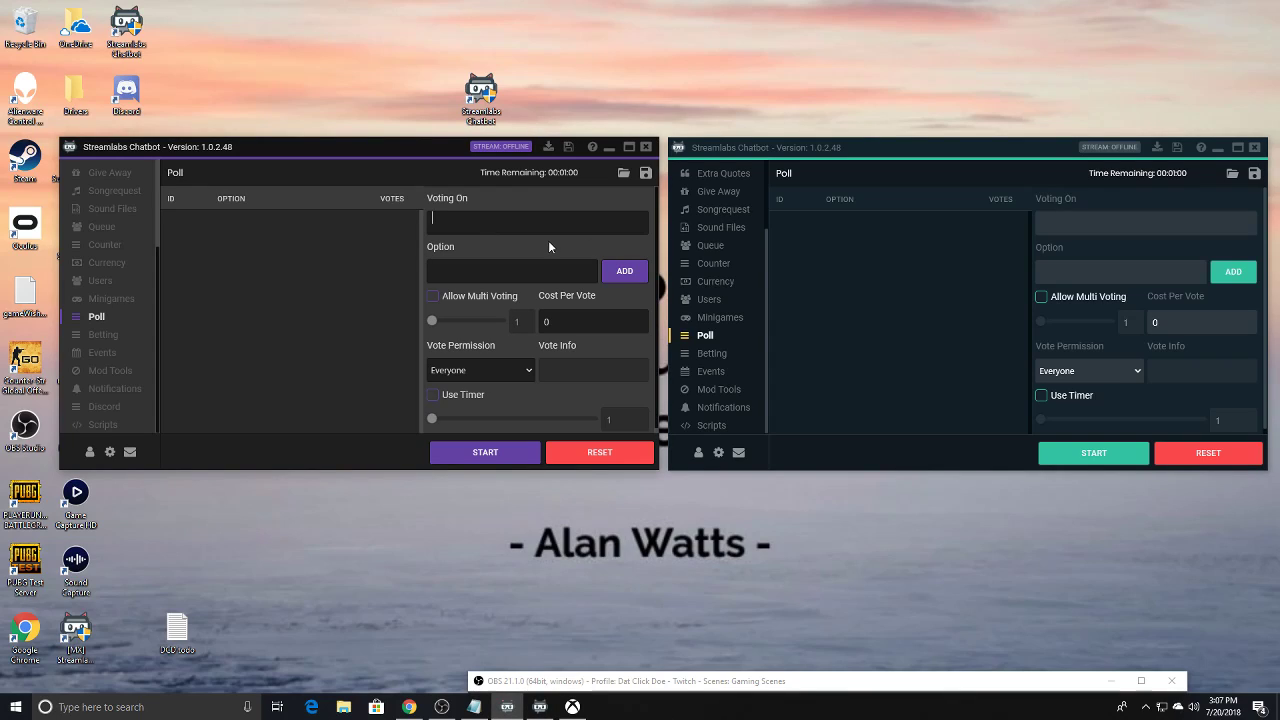
text(What )
text(am i pl)
text(aying)
text(Pubg)
click(620, 272)
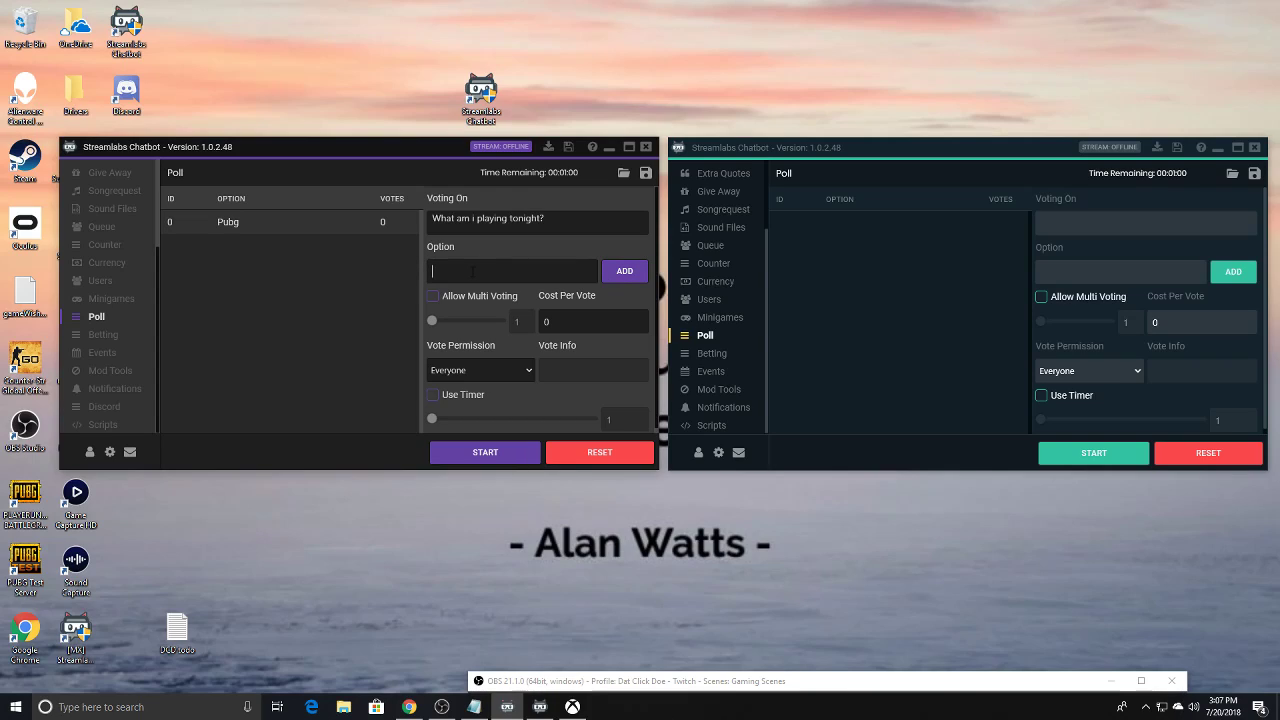
text(RL)
click(624, 273)
drag(432, 218, 545, 219)
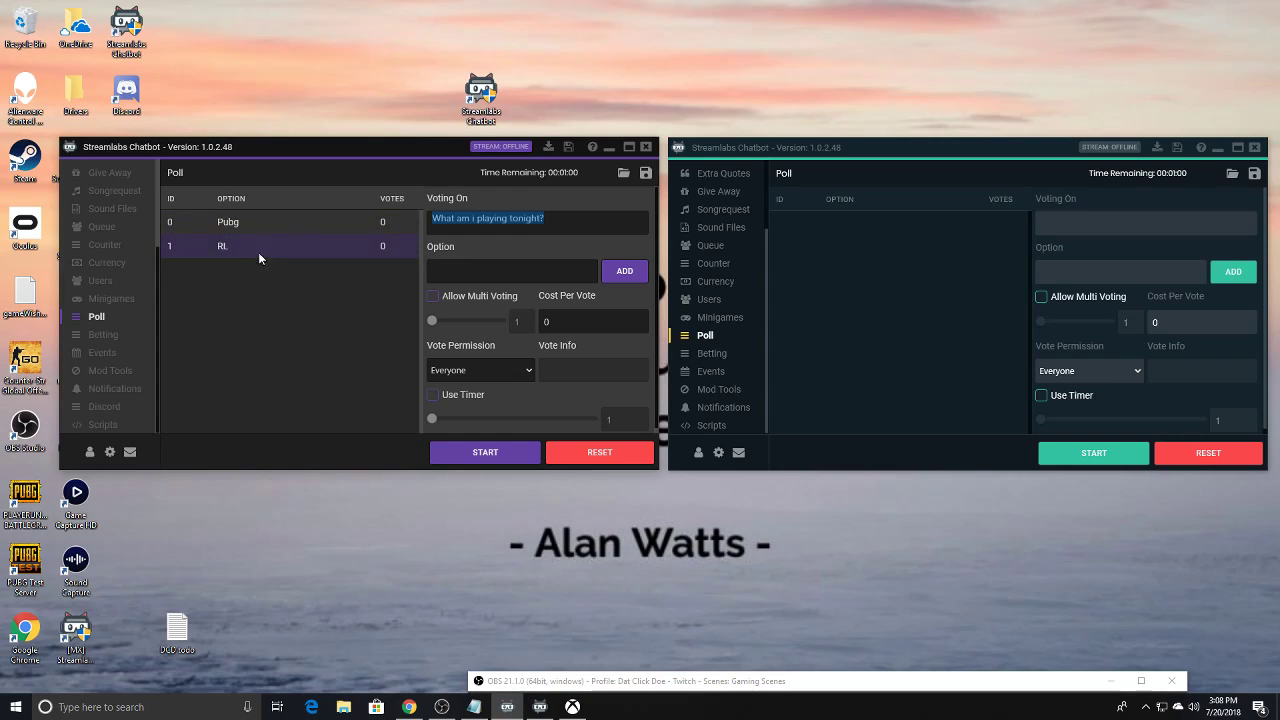
click(607, 229)
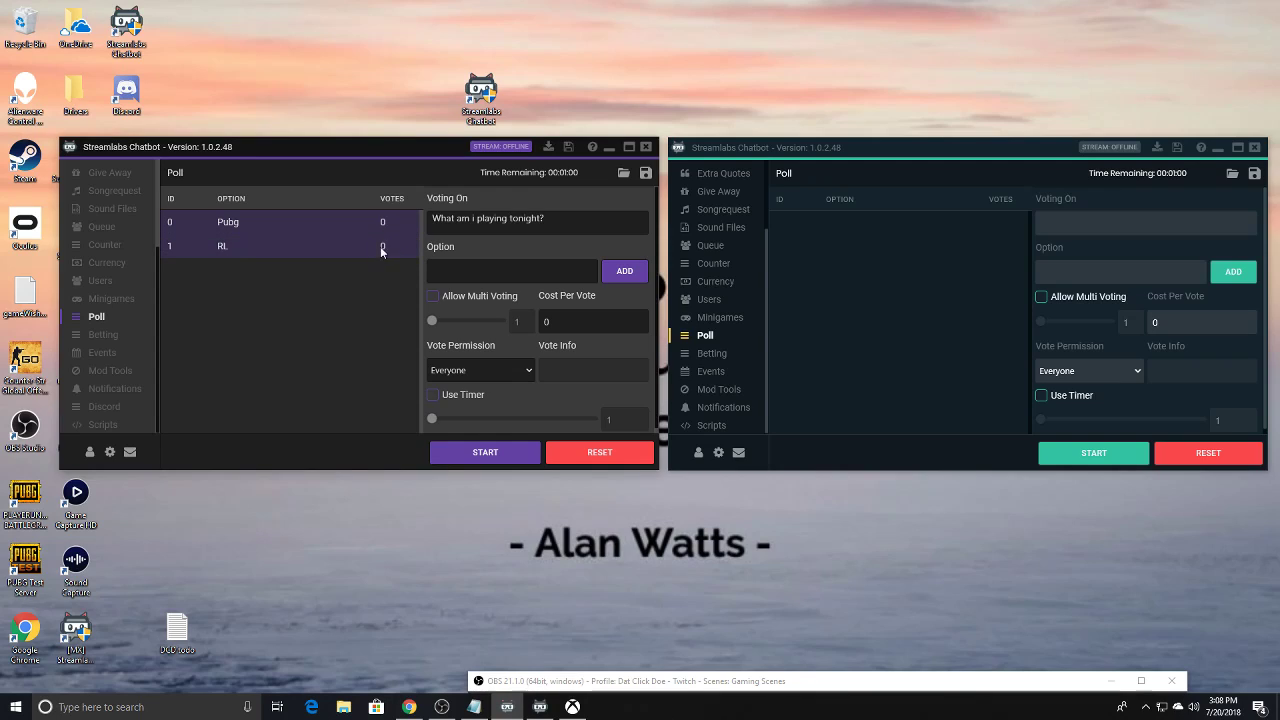
Turn on the poll timer, lengthen its duration, and reset the votes.
click(432, 395)
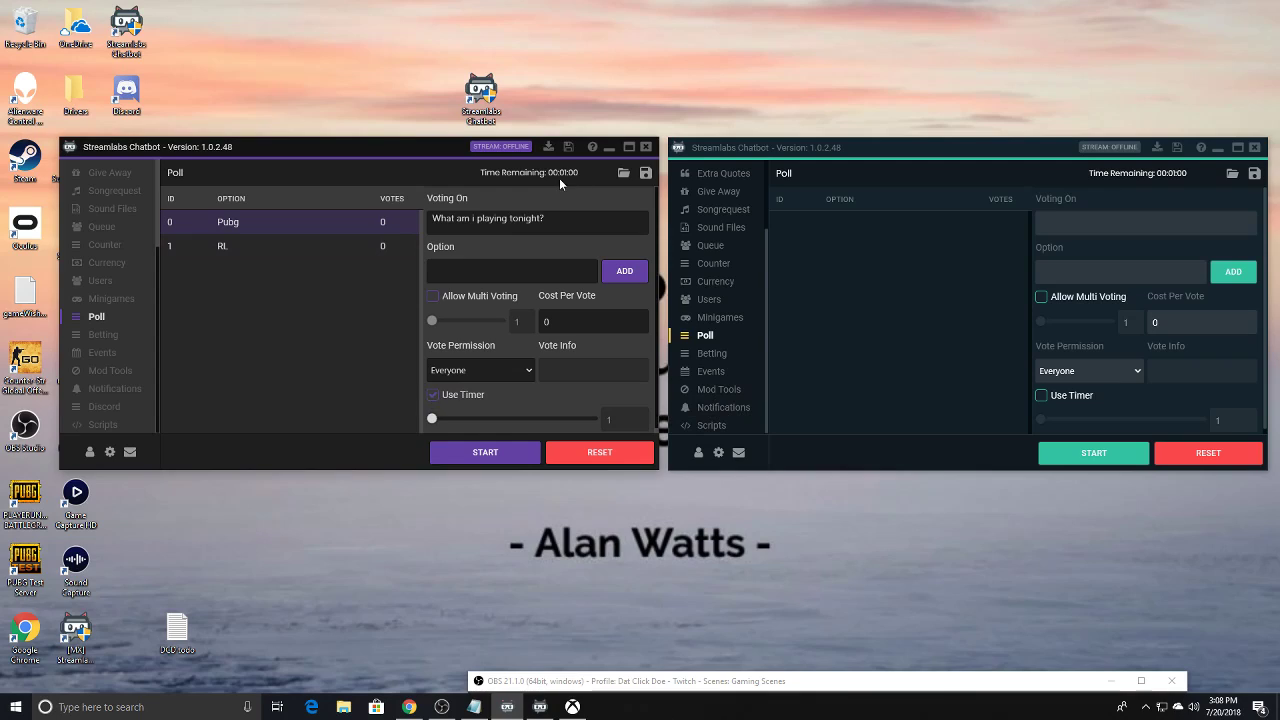
mouse_move(431, 419)
mouse_down()
mouse_move(514, 419)
mouse_move(420, 432)
mouse_up()
click(609, 452)
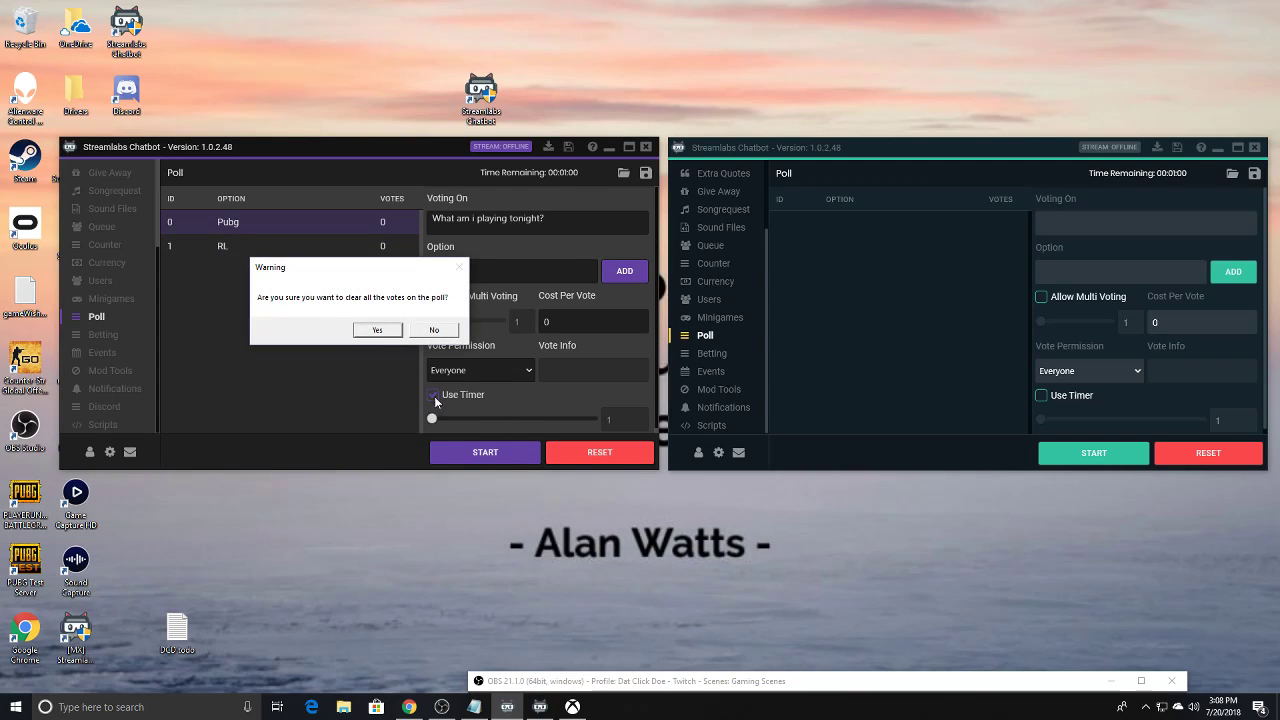
Confirm the vote reset, remove all poll options, and delete the question text.
click(378, 330)
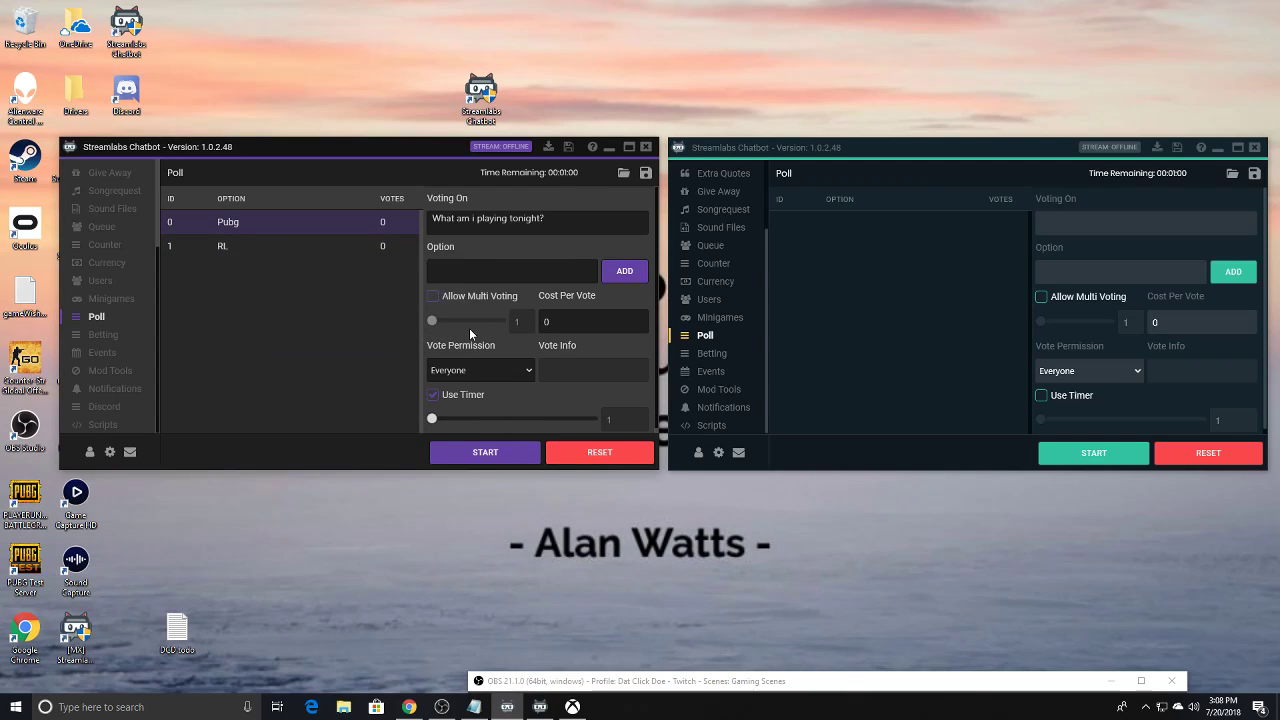
right_click(308, 240)
click(323, 259)
click(373, 331)
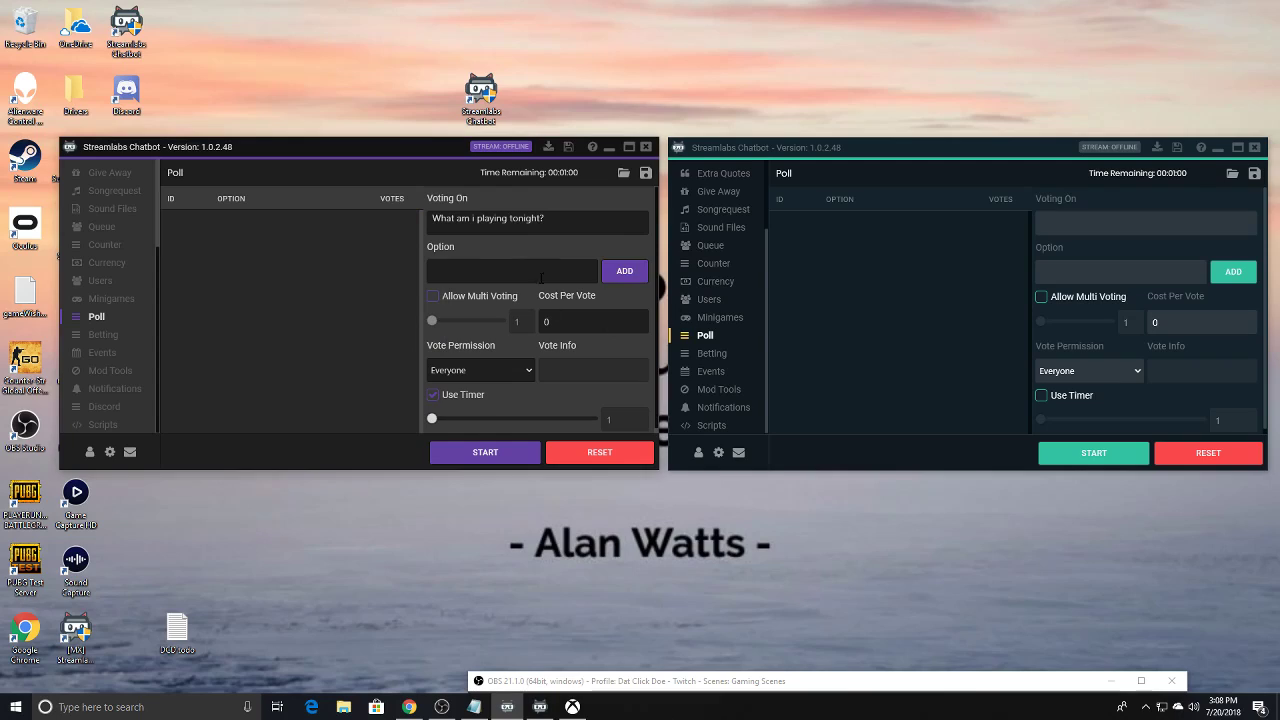
drag(568, 222, 372, 251)
key(BackSpace)
drag(561, 324, 503, 326)
click(477, 231)
Open Betting in both bots and raise each payout to 30%.
click(118, 338)
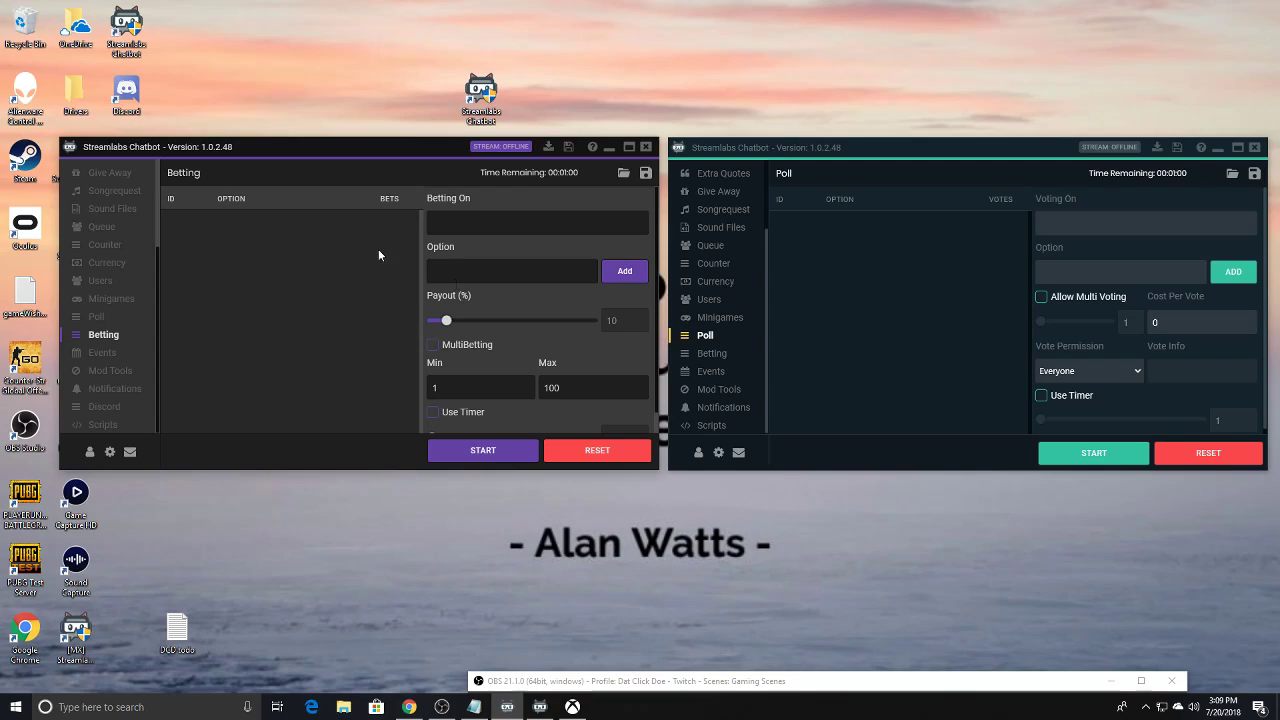
drag(444, 327, 480, 324)
click(715, 357)
drag(1060, 324, 1093, 327)
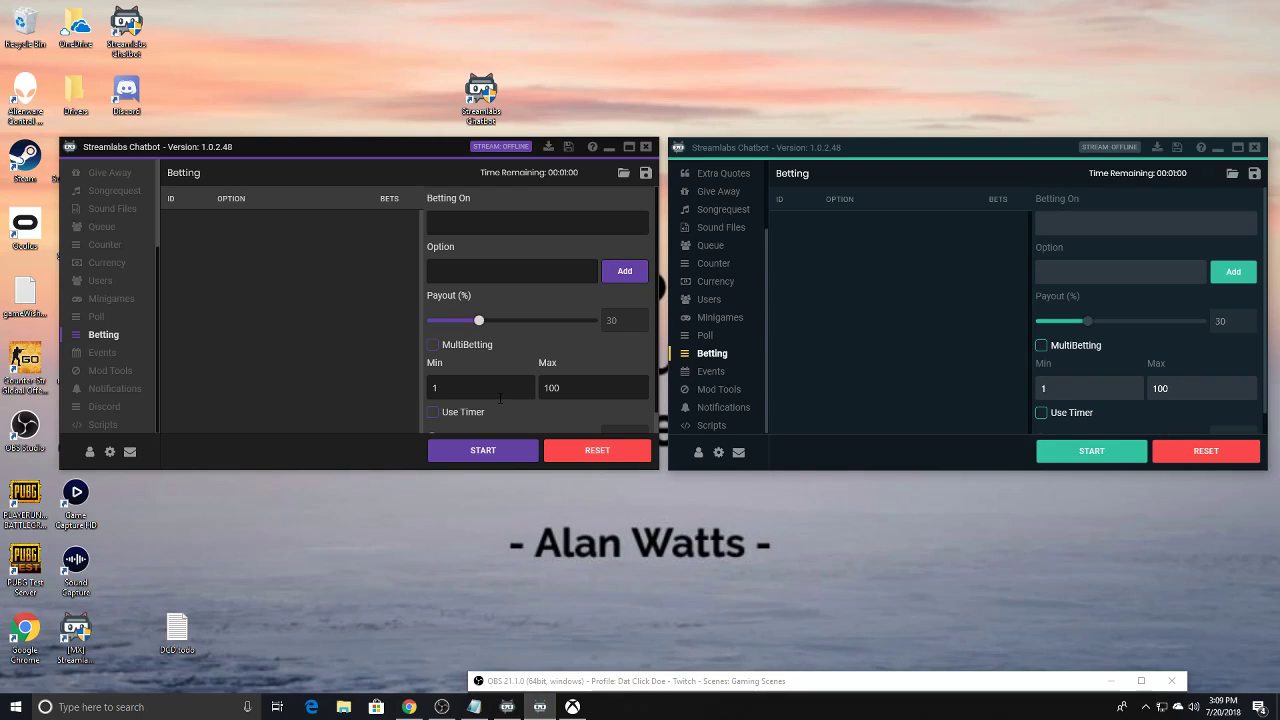
Type test text 'fsdaaedf' in the betting topic, then clear it again.
click(486, 217)
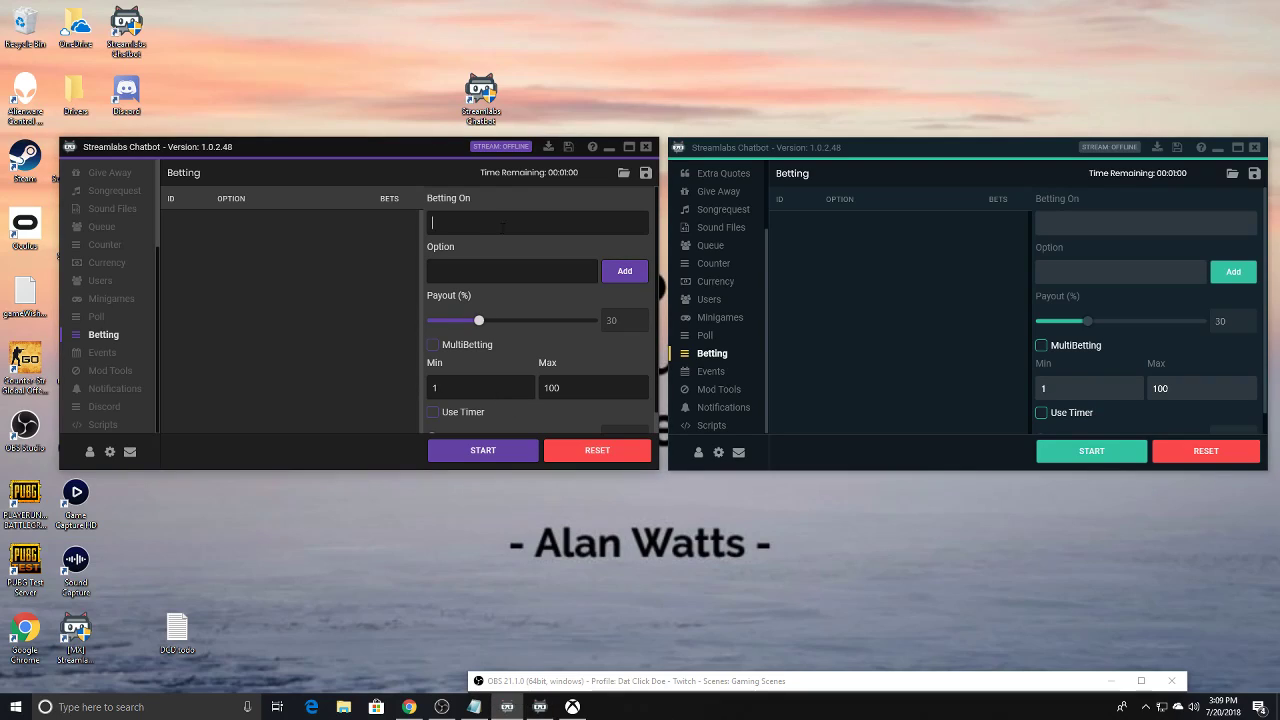
text(fsdaaedf)
click(525, 266)
drag(485, 215, 377, 224)
key(BackSpace)
click(473, 271)
scroll(539, 412, down, 1)
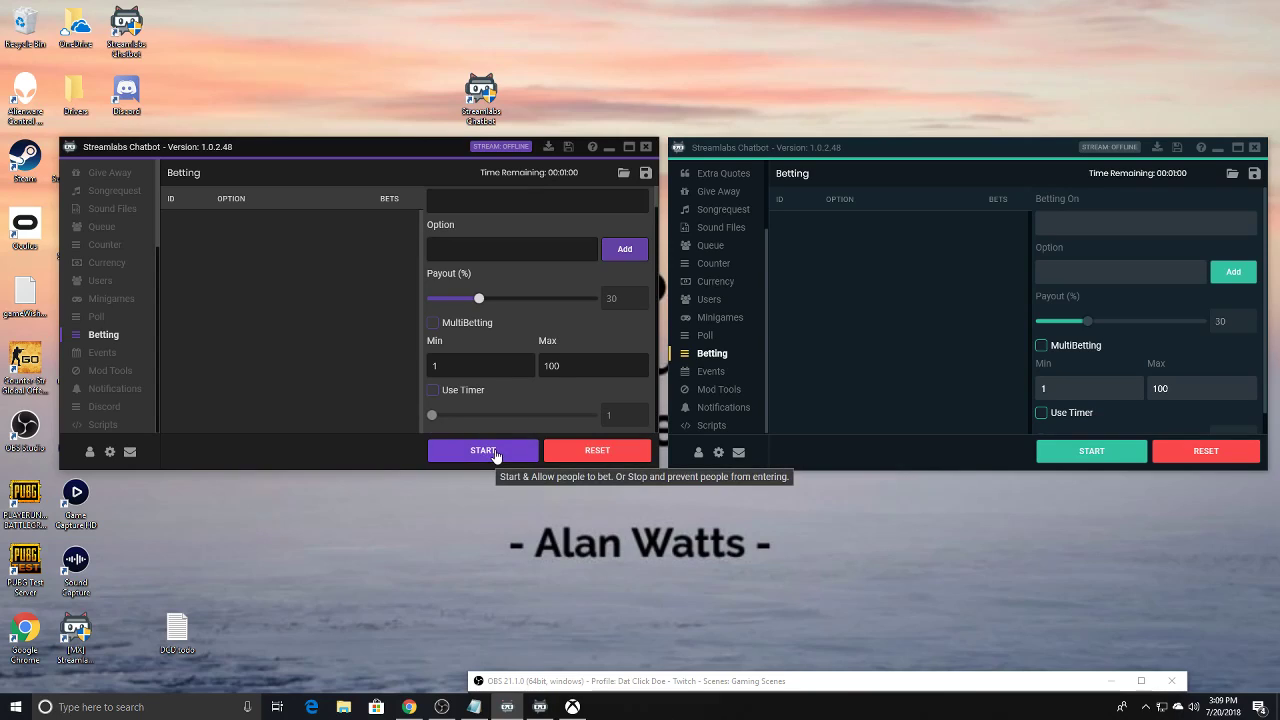
Enable the betting timer in both bots and set the first bot's maximum bet to 10000.
click(433, 390)
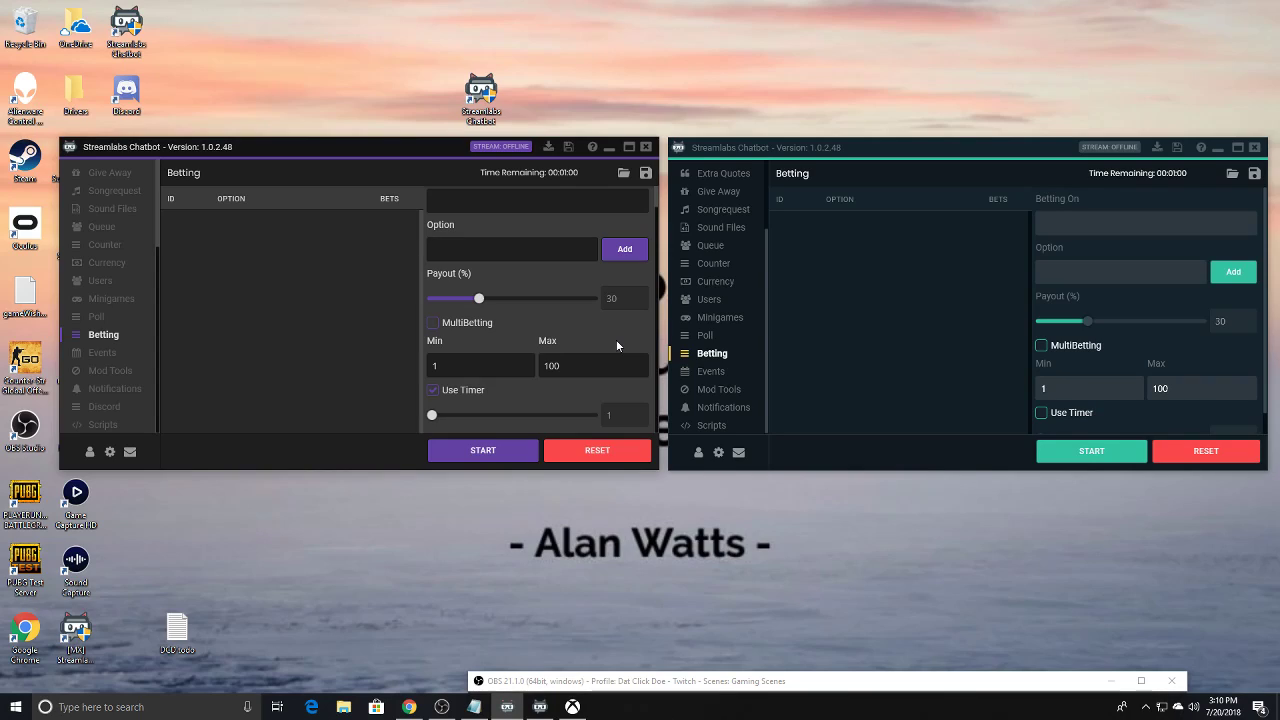
double_click(552, 366)
text(10000)
drag(1213, 386, 1115, 390)
text(10000)
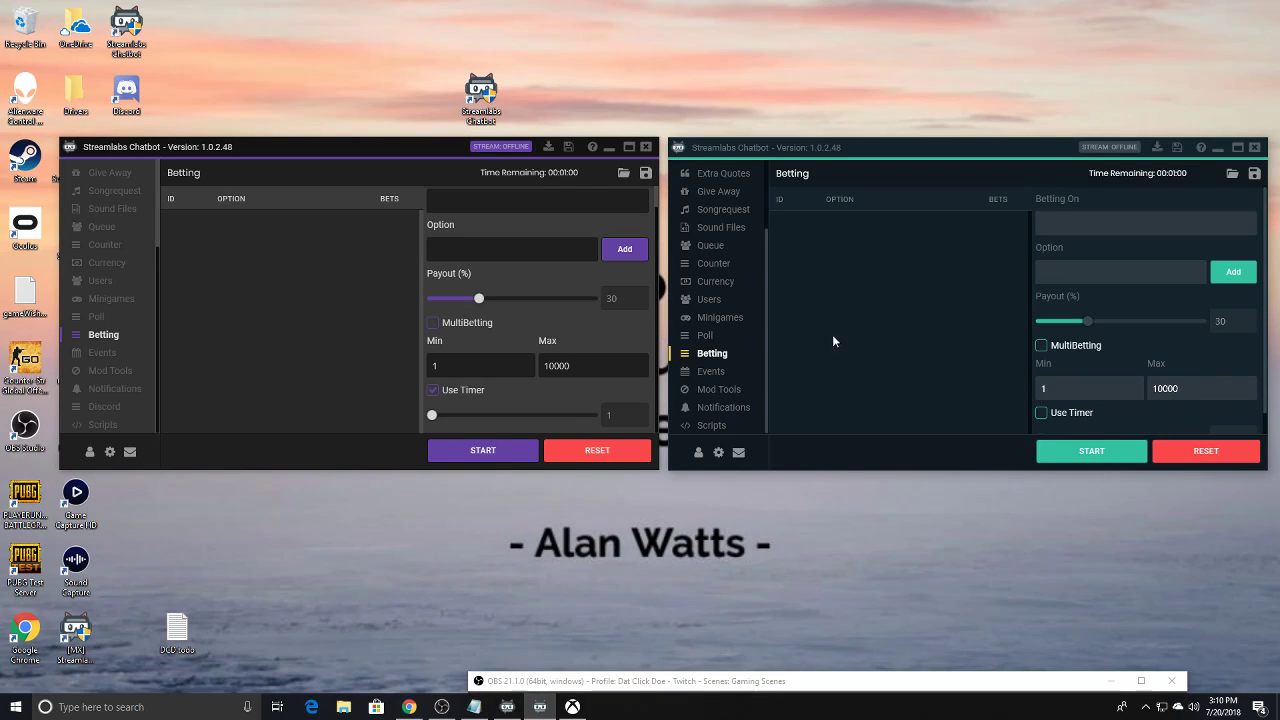
scroll(1057, 410, down, 1)
click(1041, 390)
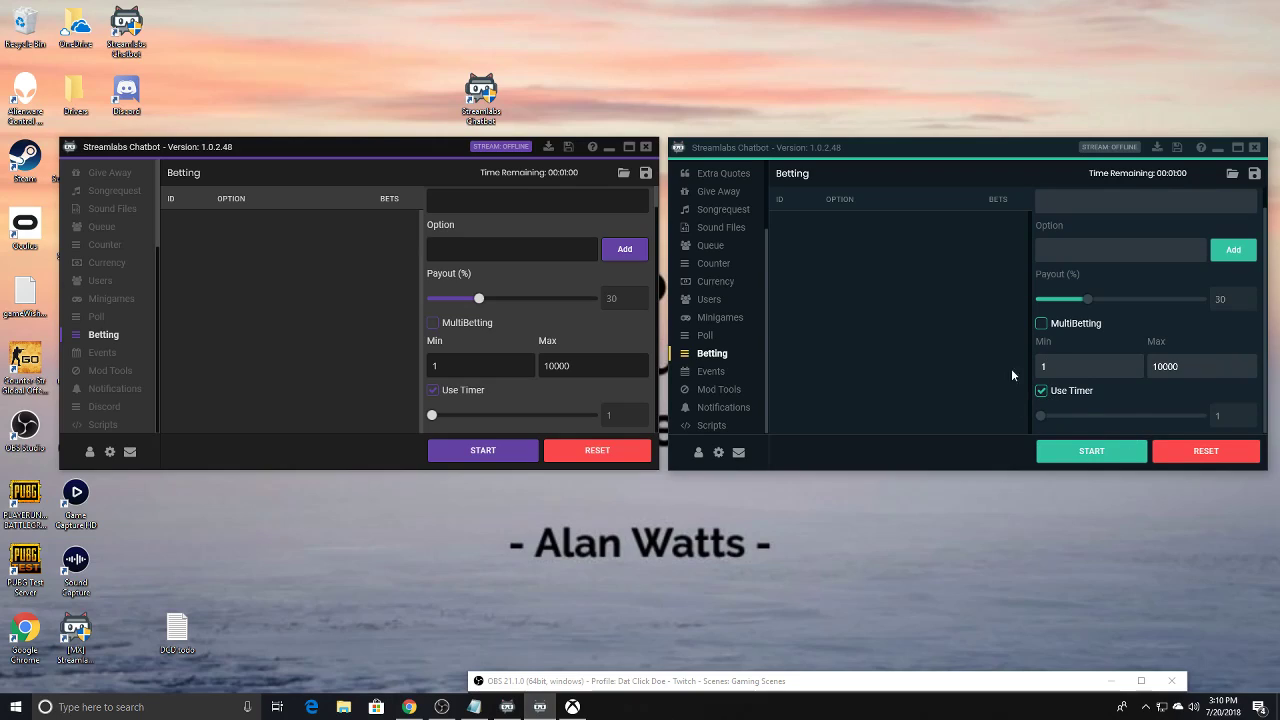
scroll(1040, 372, up, 1)
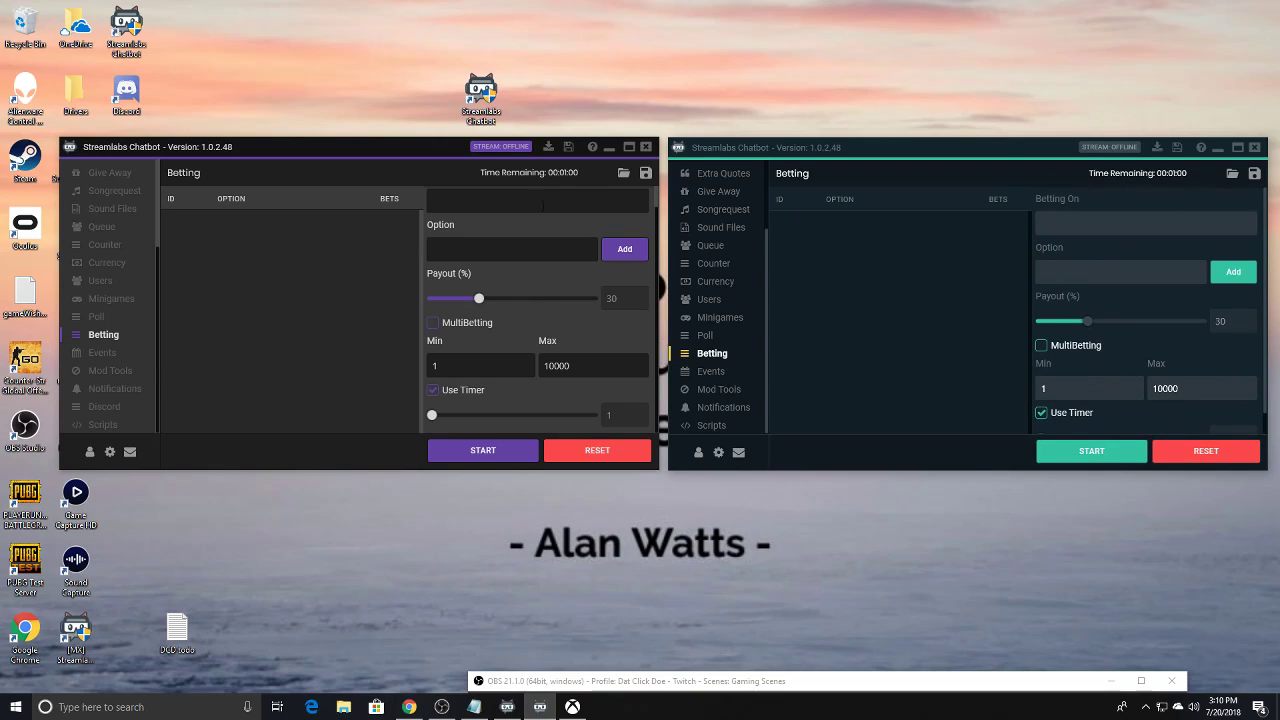
Switch both bots to Poll and enable the second bot's poll timer.
click(96, 318)
click(705, 336)
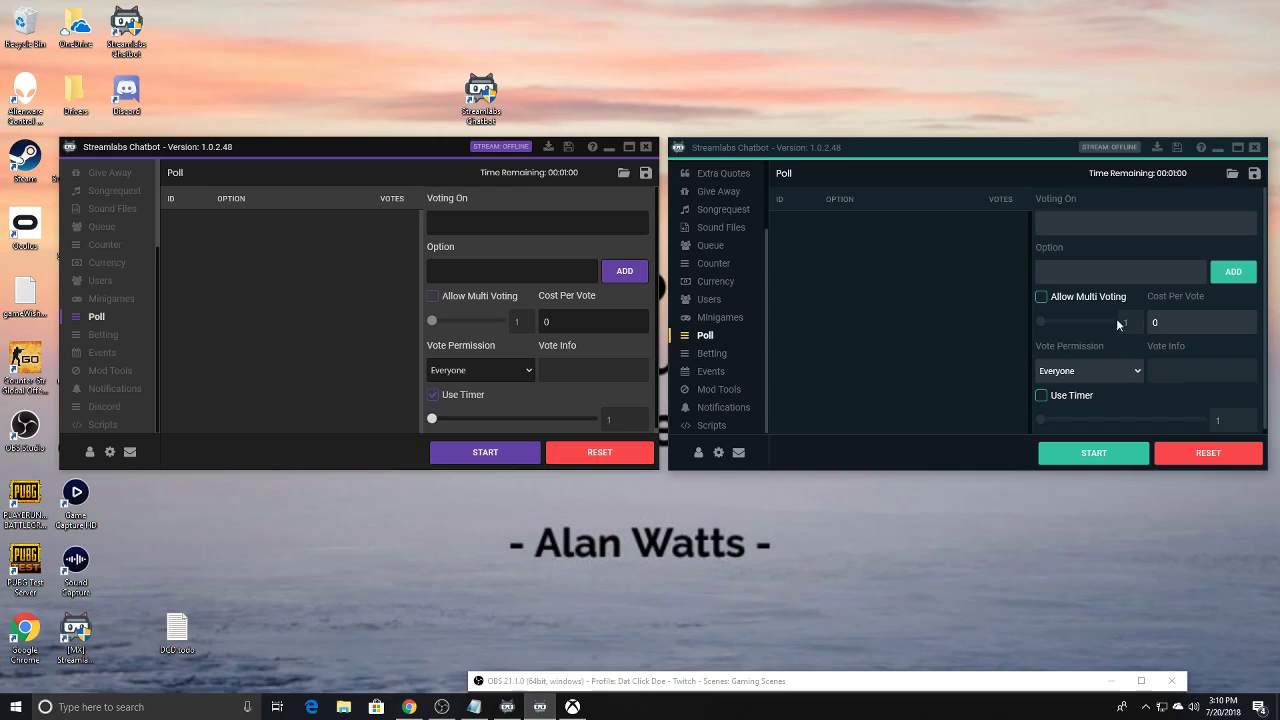
scroll(1140, 380, down, 1)
click(1043, 391)
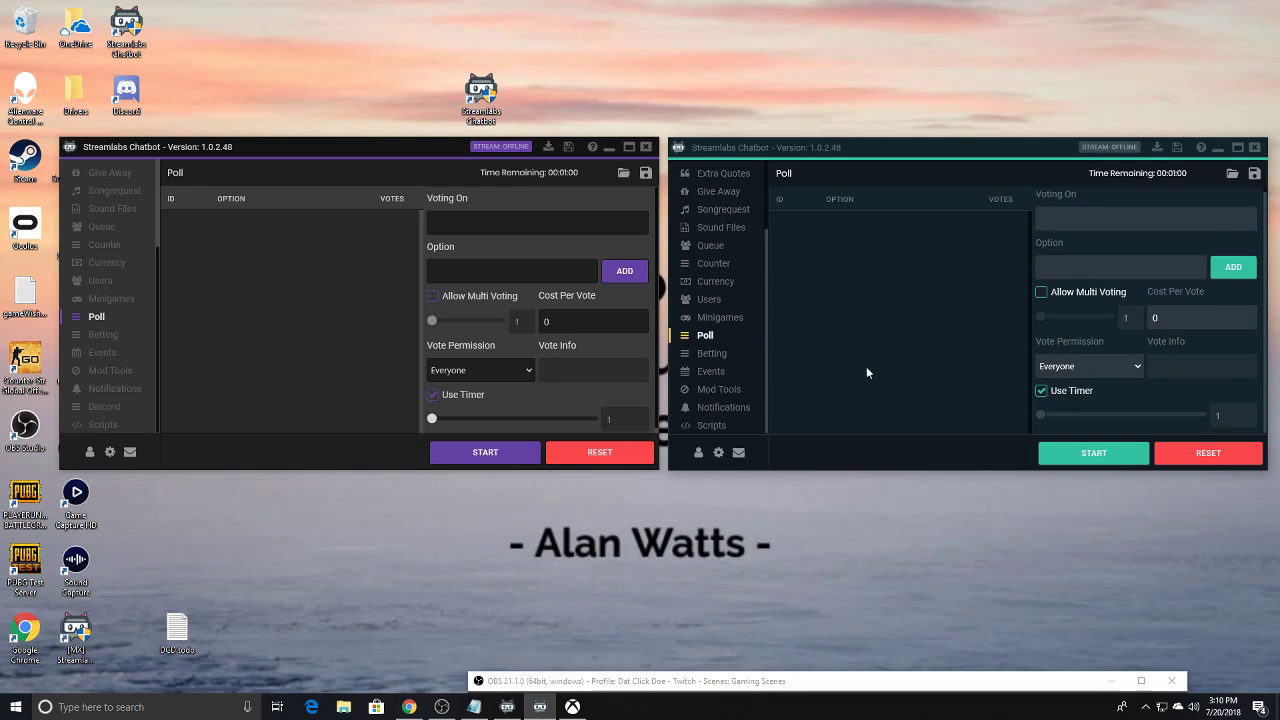
Browse the second bot's Minigames settings and check the Boss Battle bosses list.
click(712, 319)
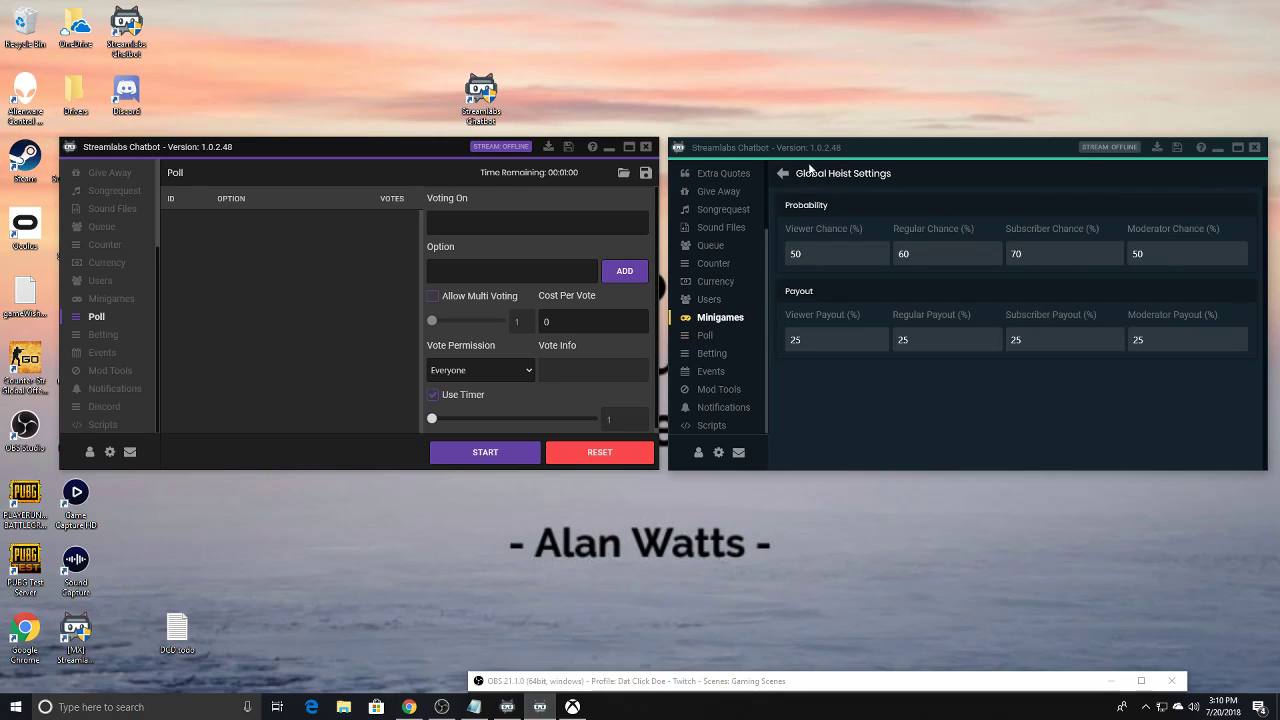
click(783, 174)
scroll(874, 378, down, 5)
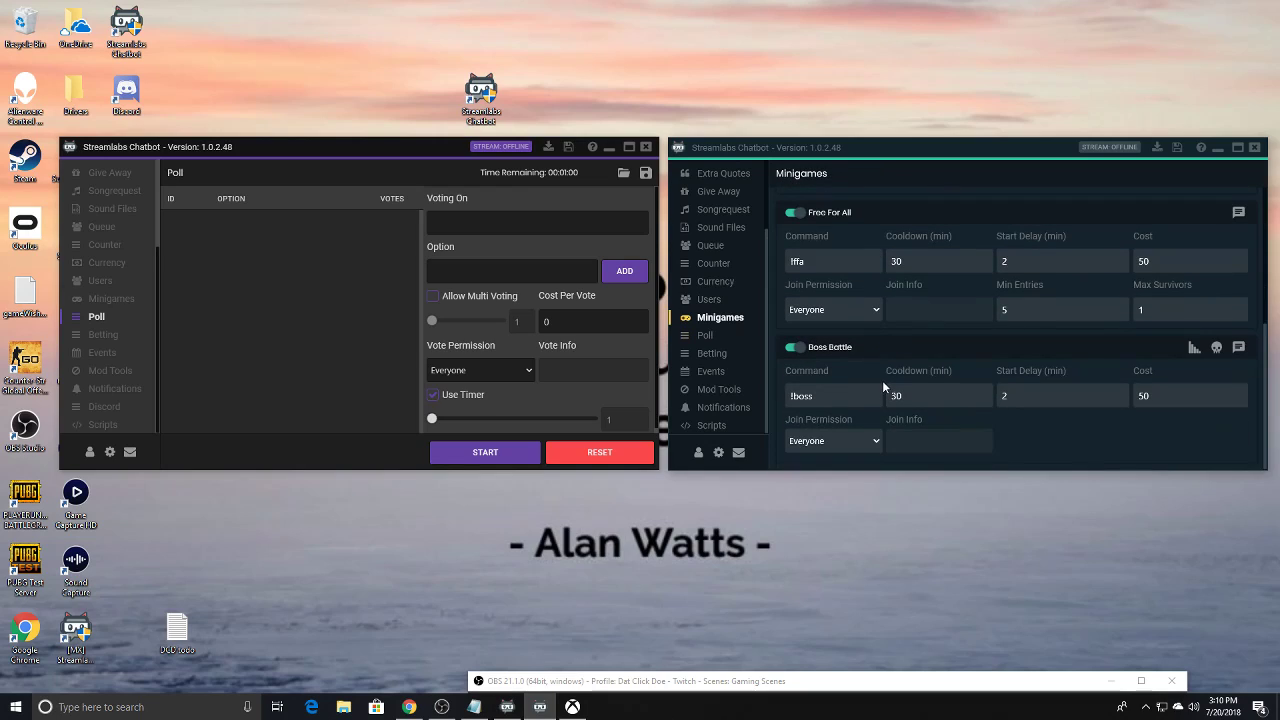
scroll(885, 380, up, 2)
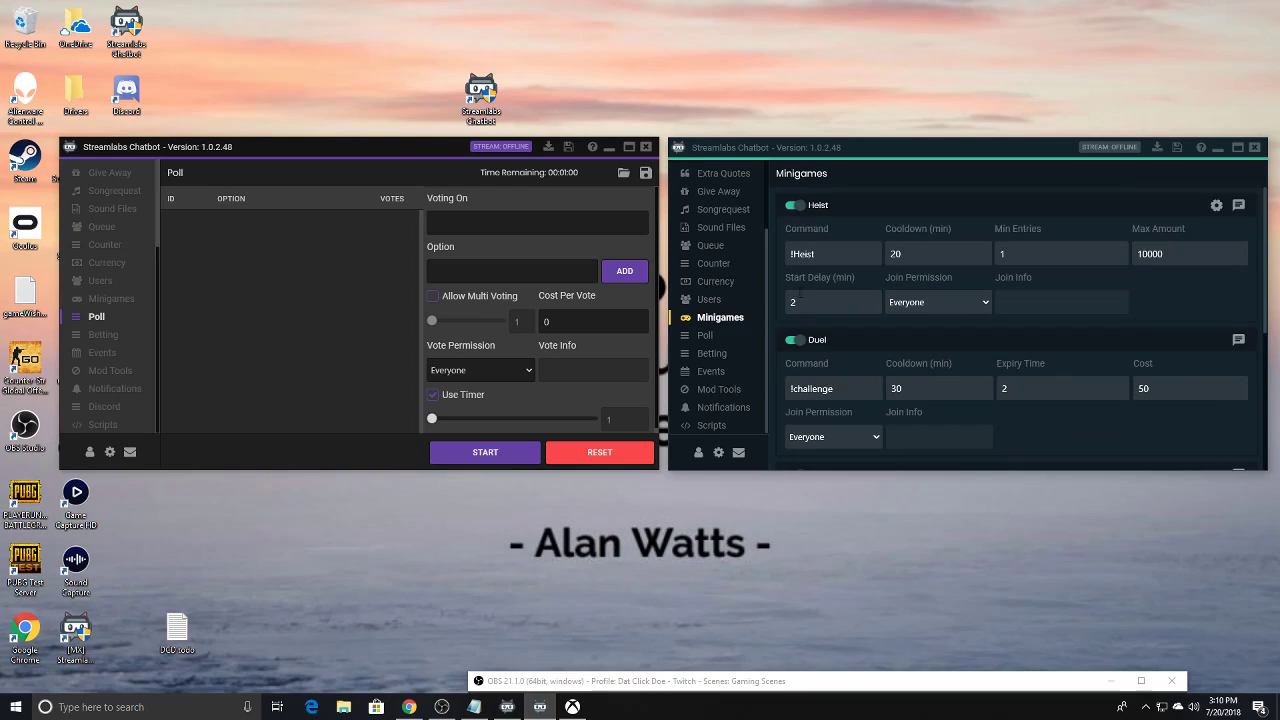
scroll(845, 252, down, 3)
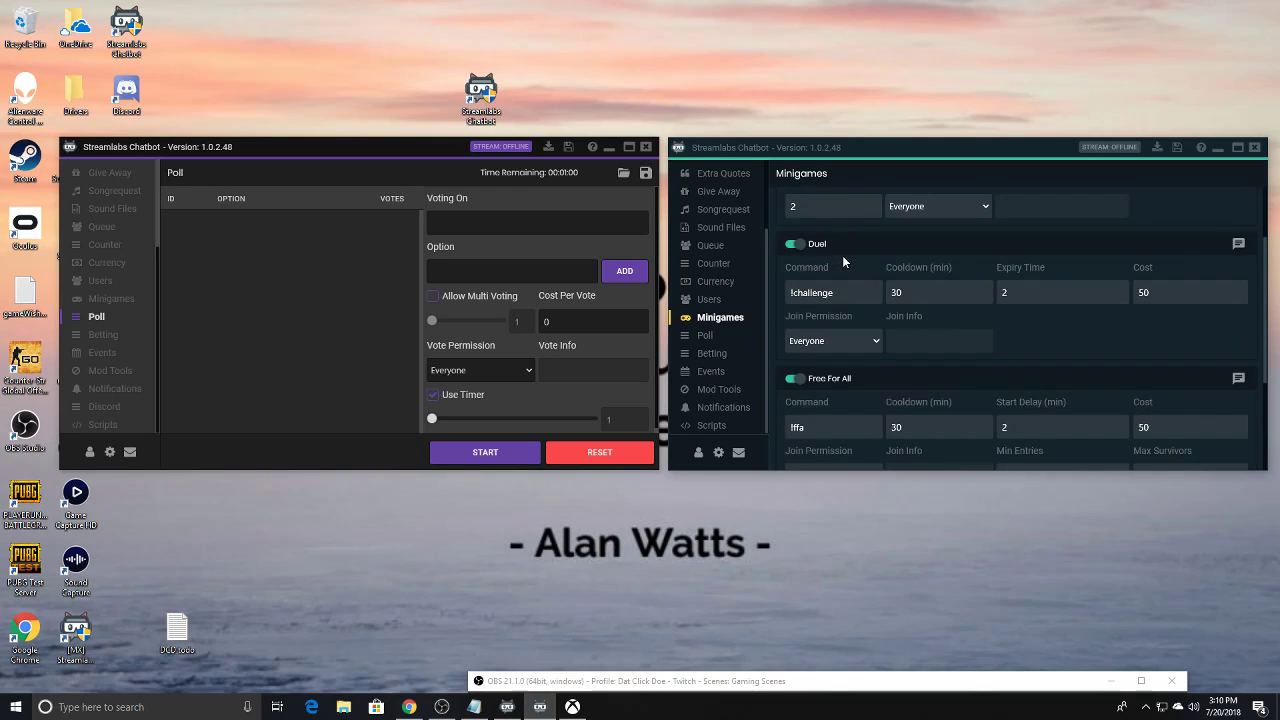
scroll(842, 255, up, 1)
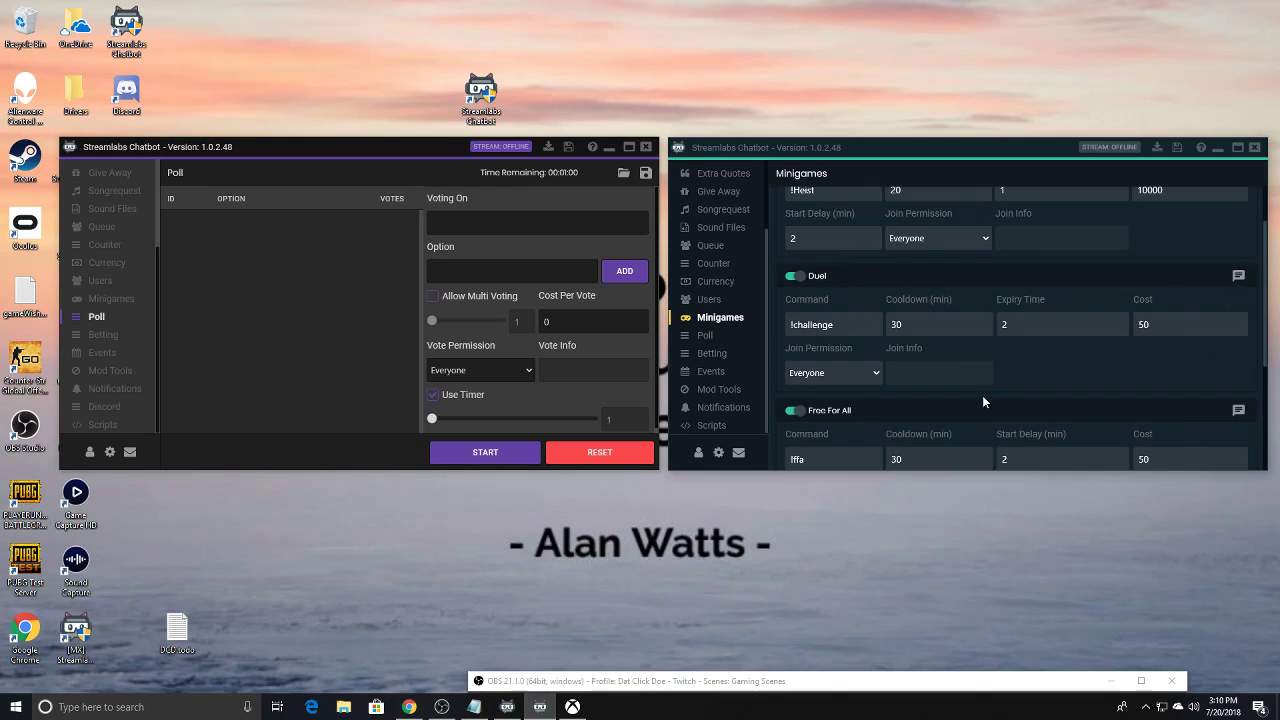
scroll(970, 384, down, 5)
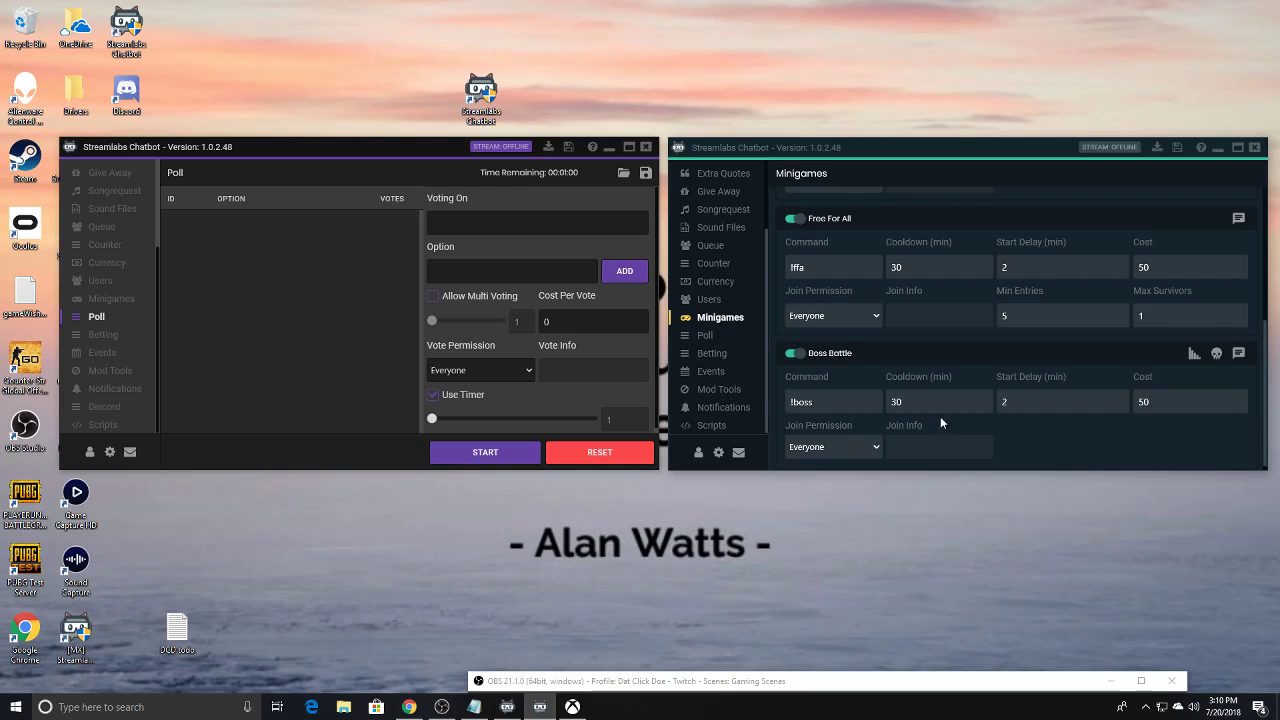
click(1217, 355)
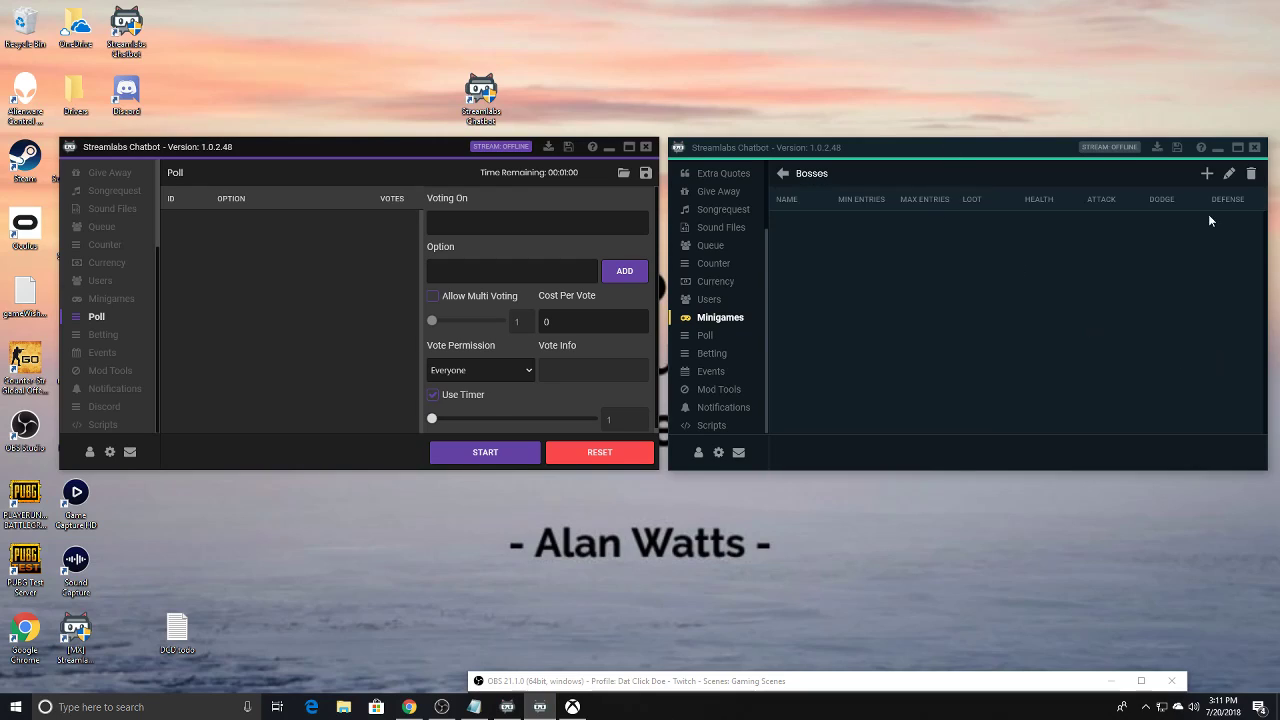
click(782, 173)
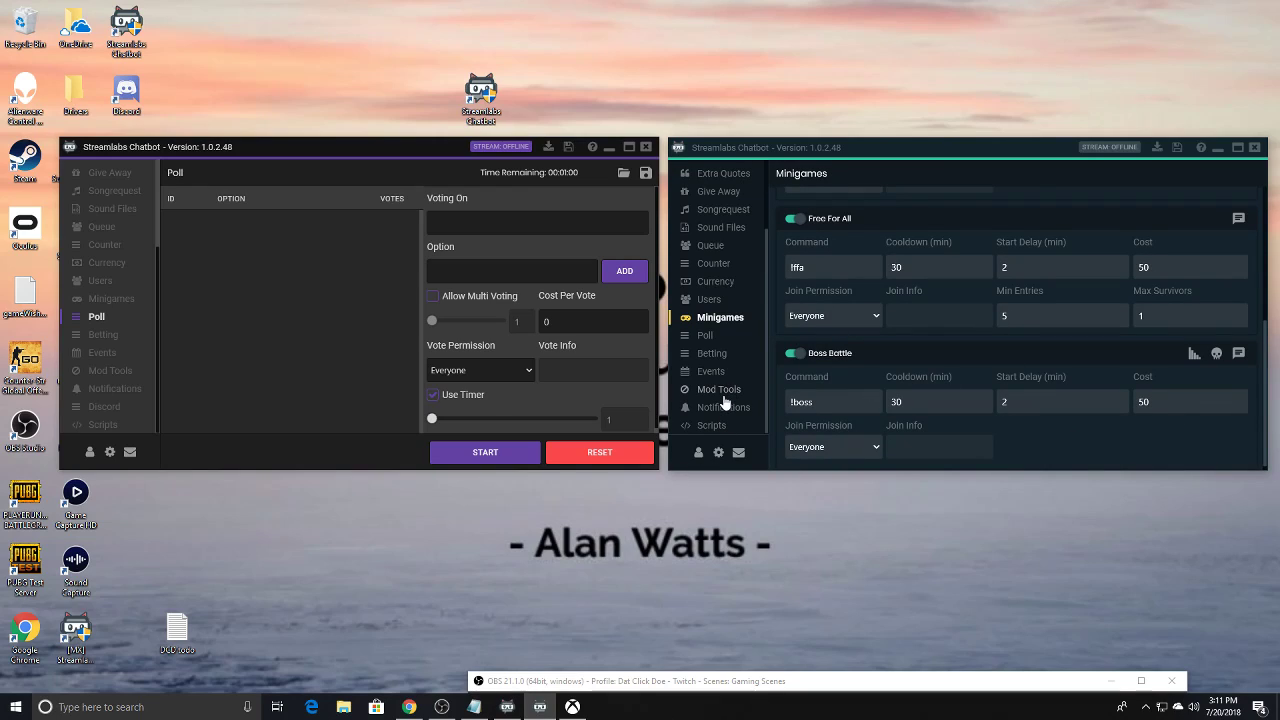
Open Mod Tools in both bots and enable Caps, Symbol, Link and Word Protection in the Mixer bot.
click(113, 353)
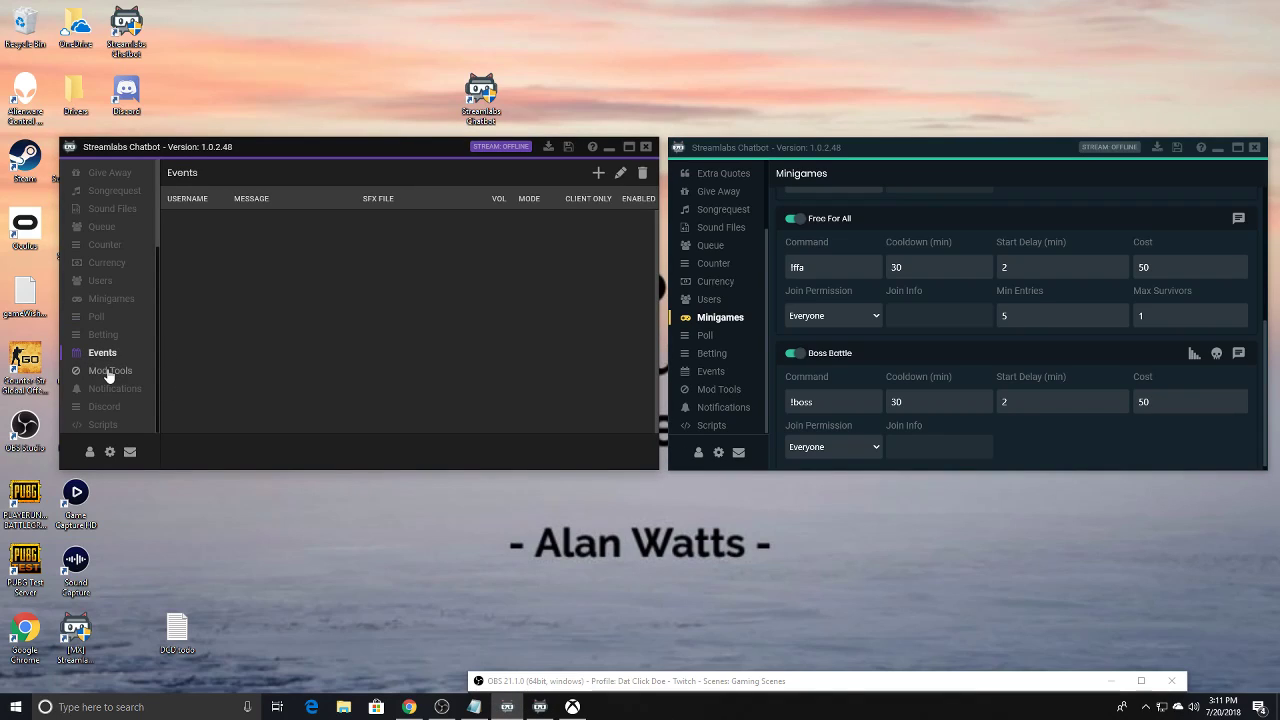
click(109, 372)
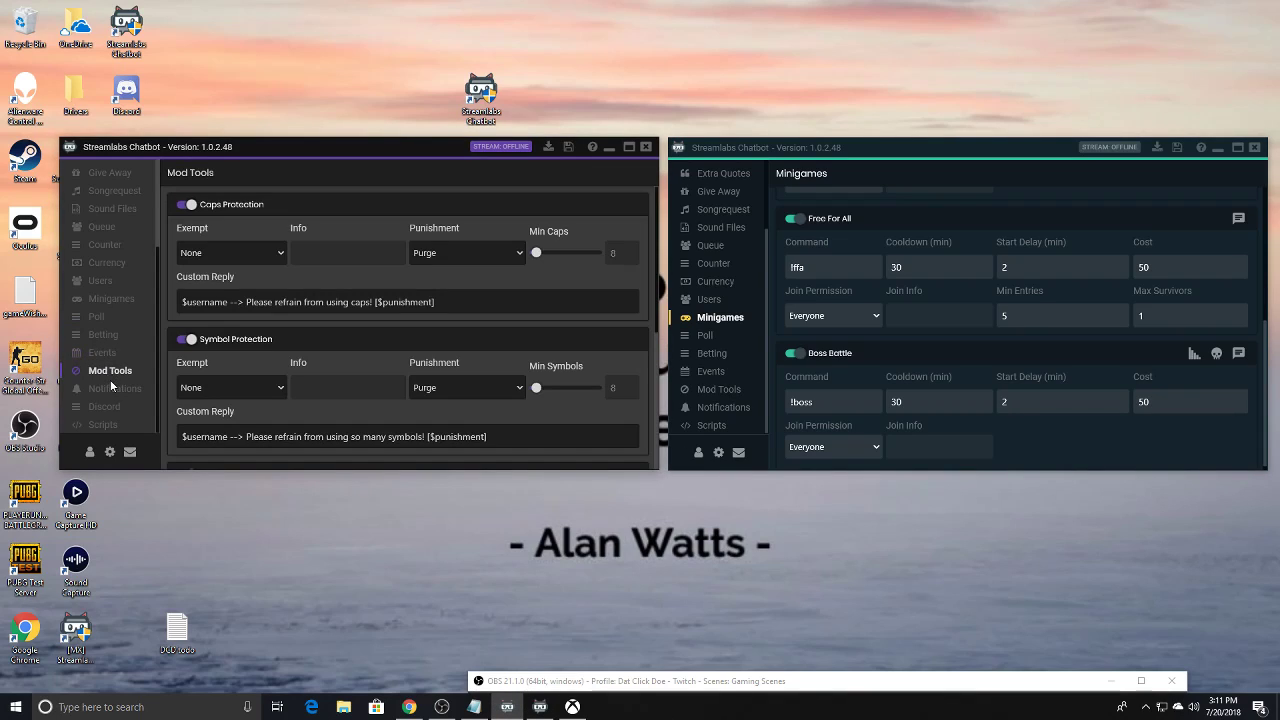
click(716, 389)
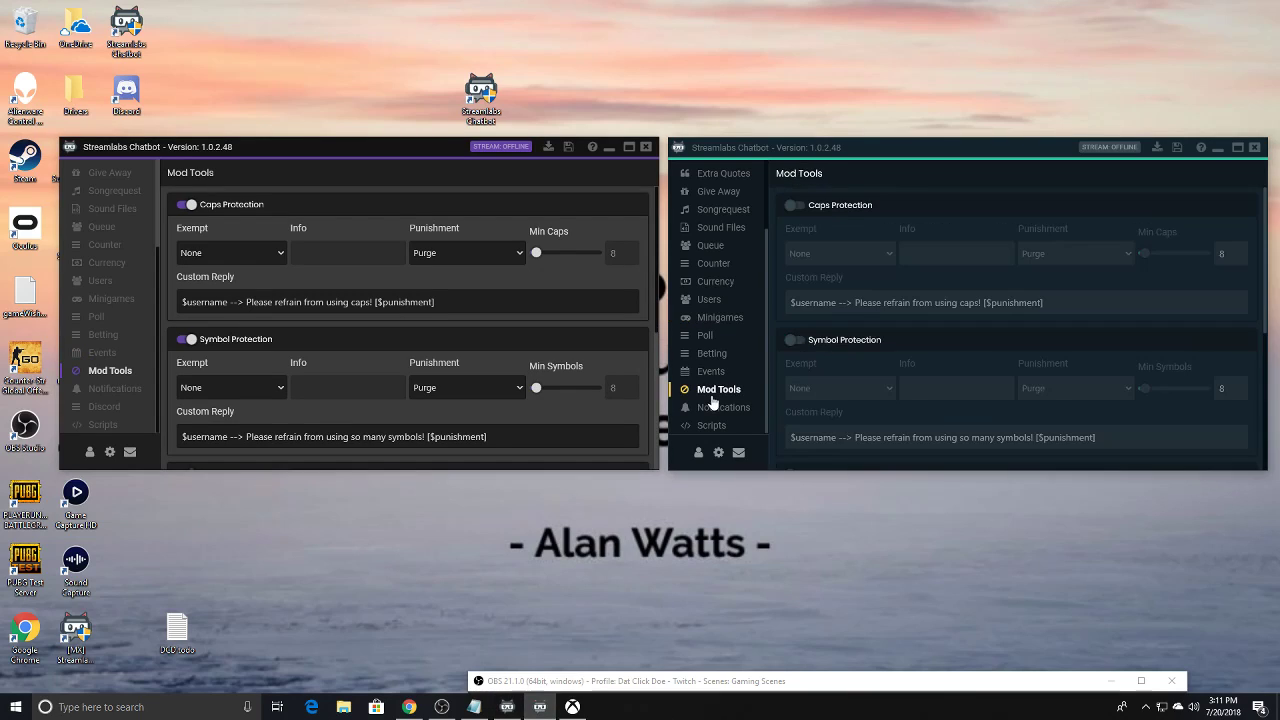
click(791, 205)
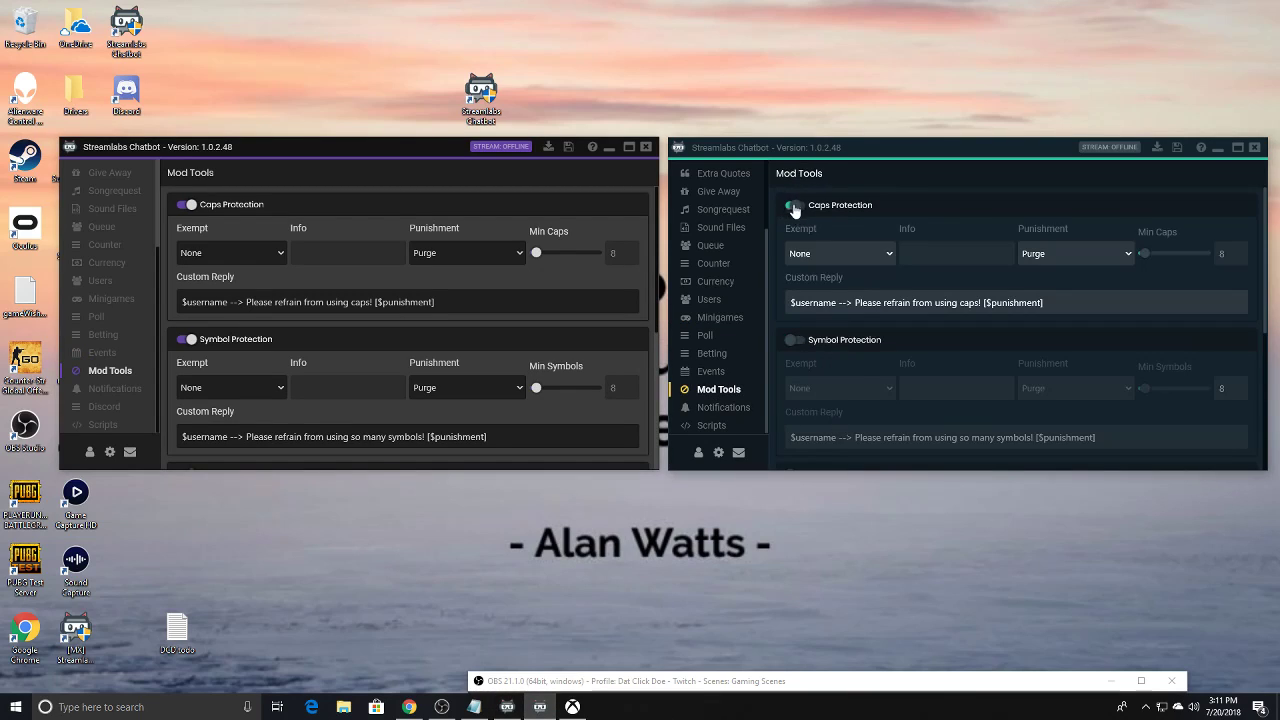
click(797, 343)
scroll(910, 415, down, 1)
click(795, 346)
scroll(848, 400, down, 1)
click(792, 354)
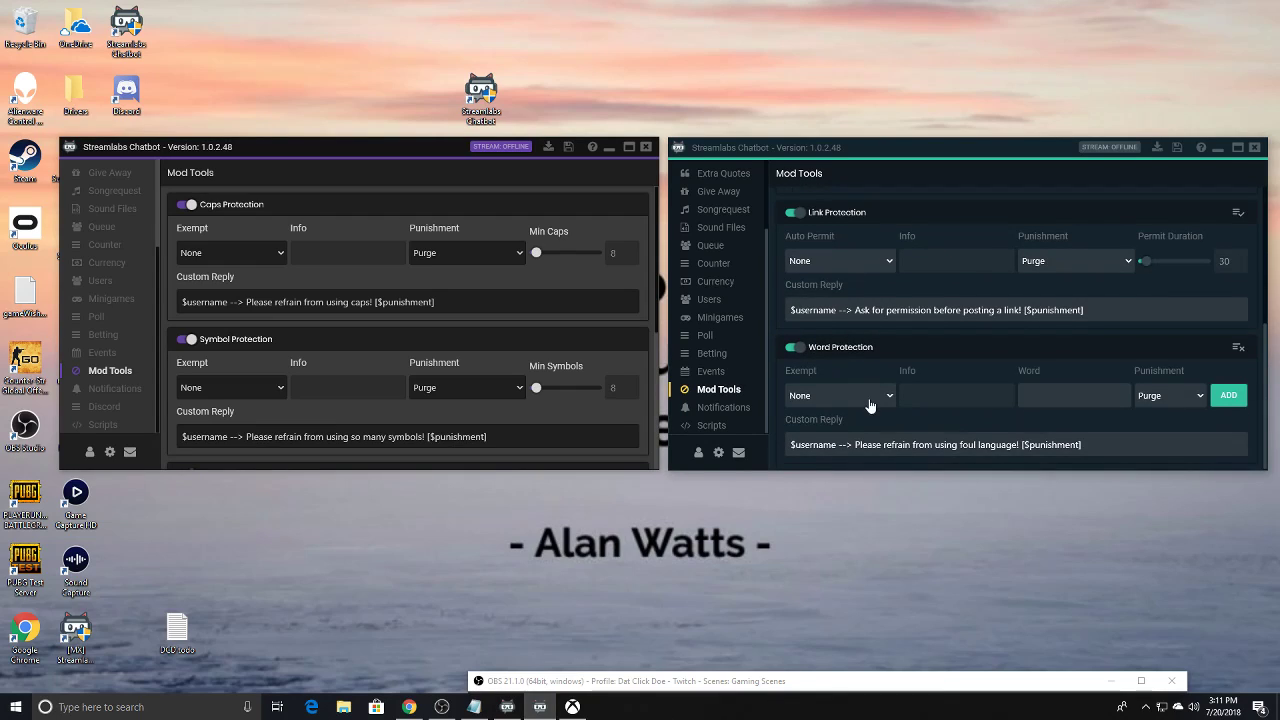
scroll(876, 397, up, 2)
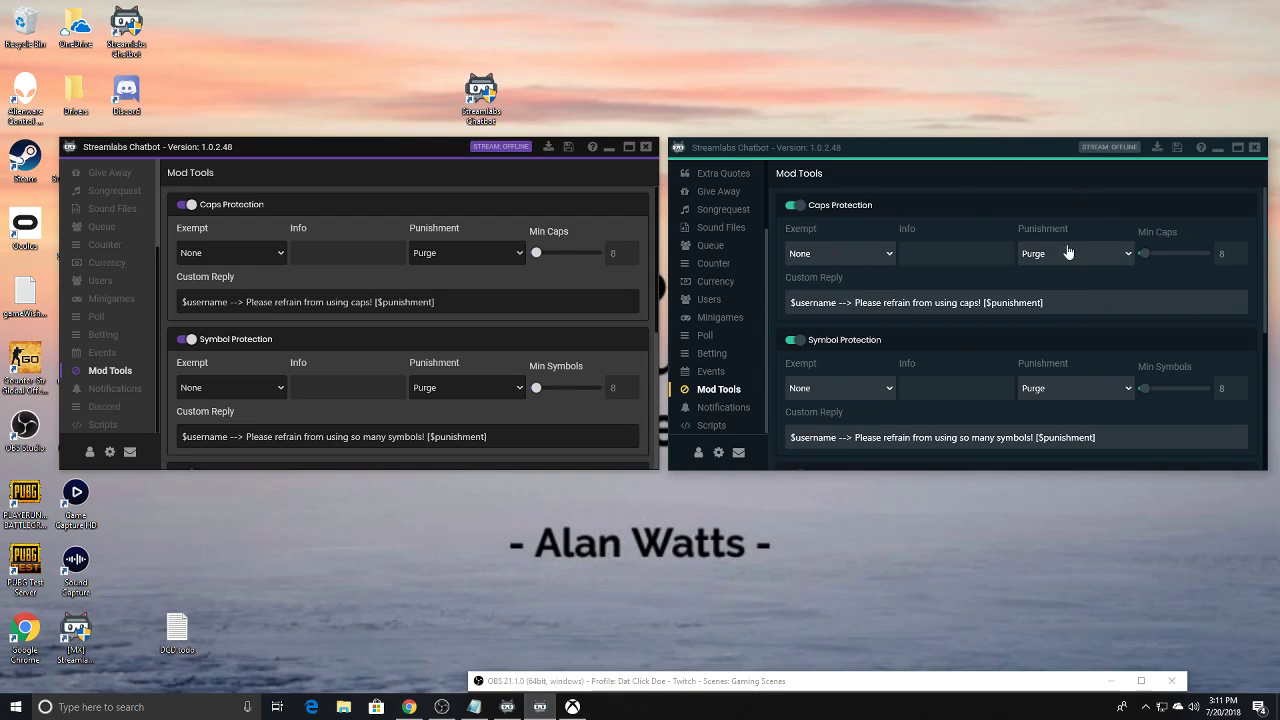
Scroll through both bots' protection sections to compare their settings.
scroll(1076, 425, down, 2)
scroll(1076, 425, down, 1)
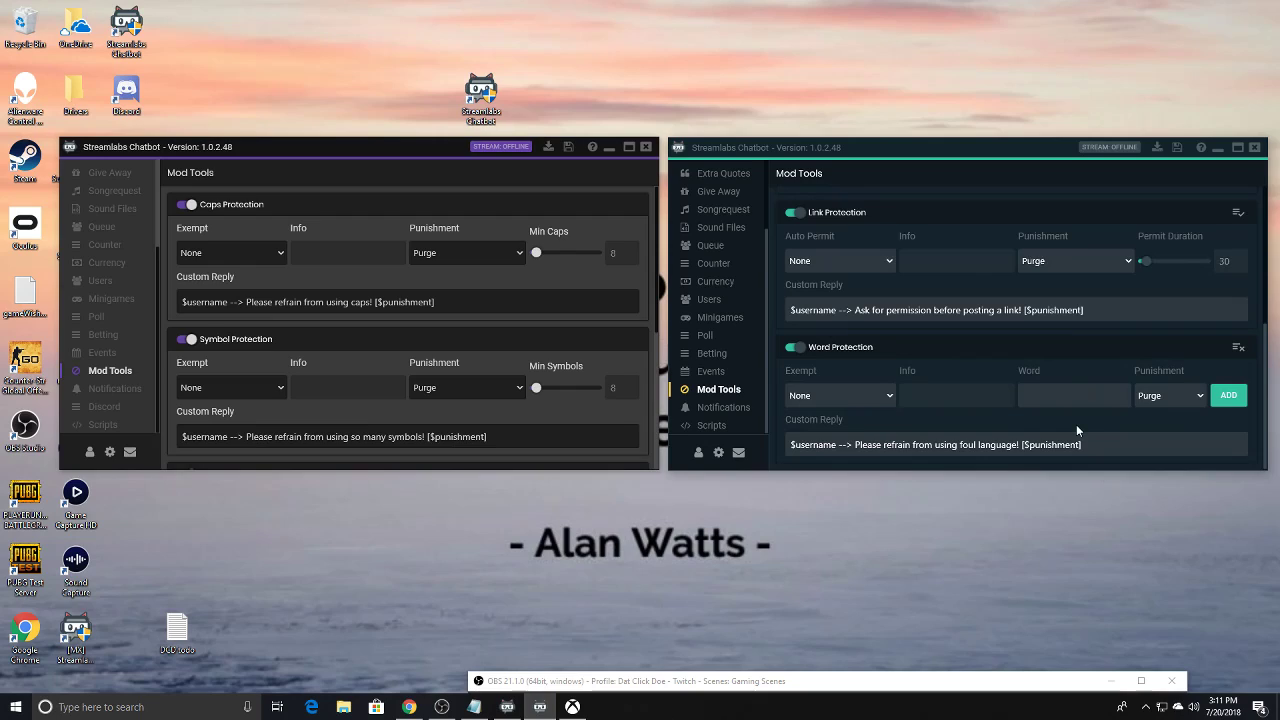
scroll(976, 366, up, 3)
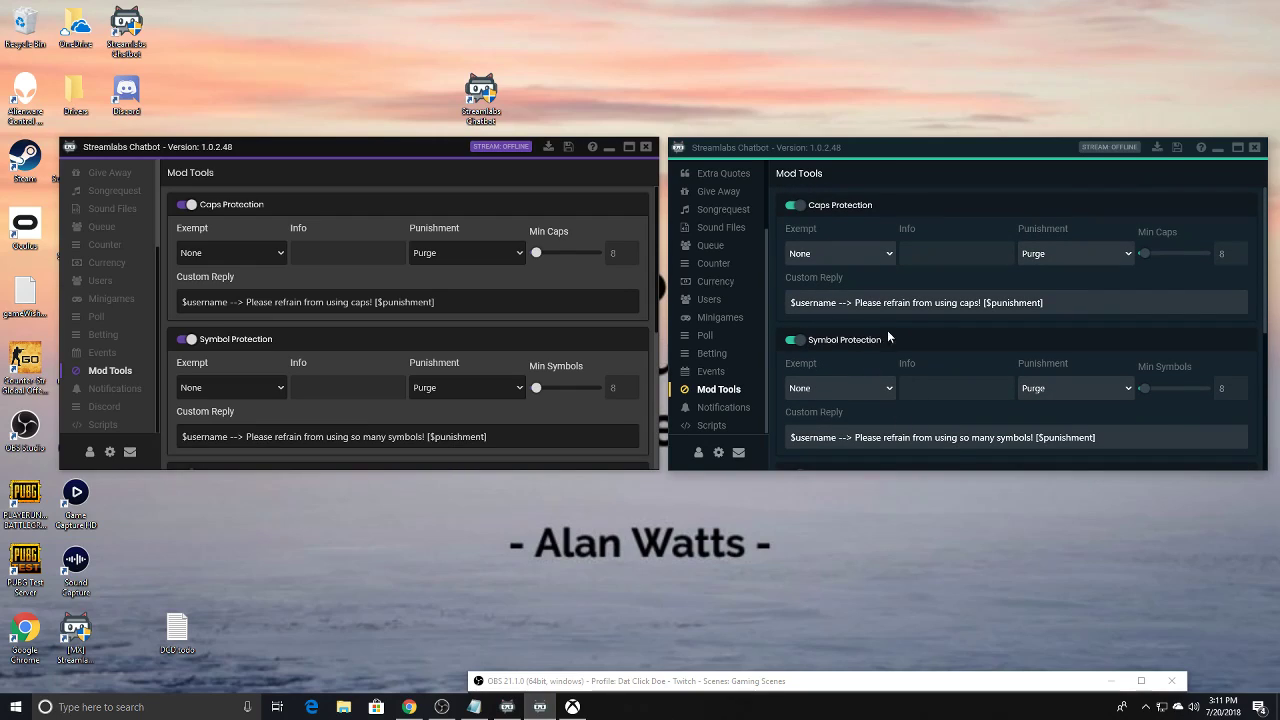
scroll(963, 351, down, 1)
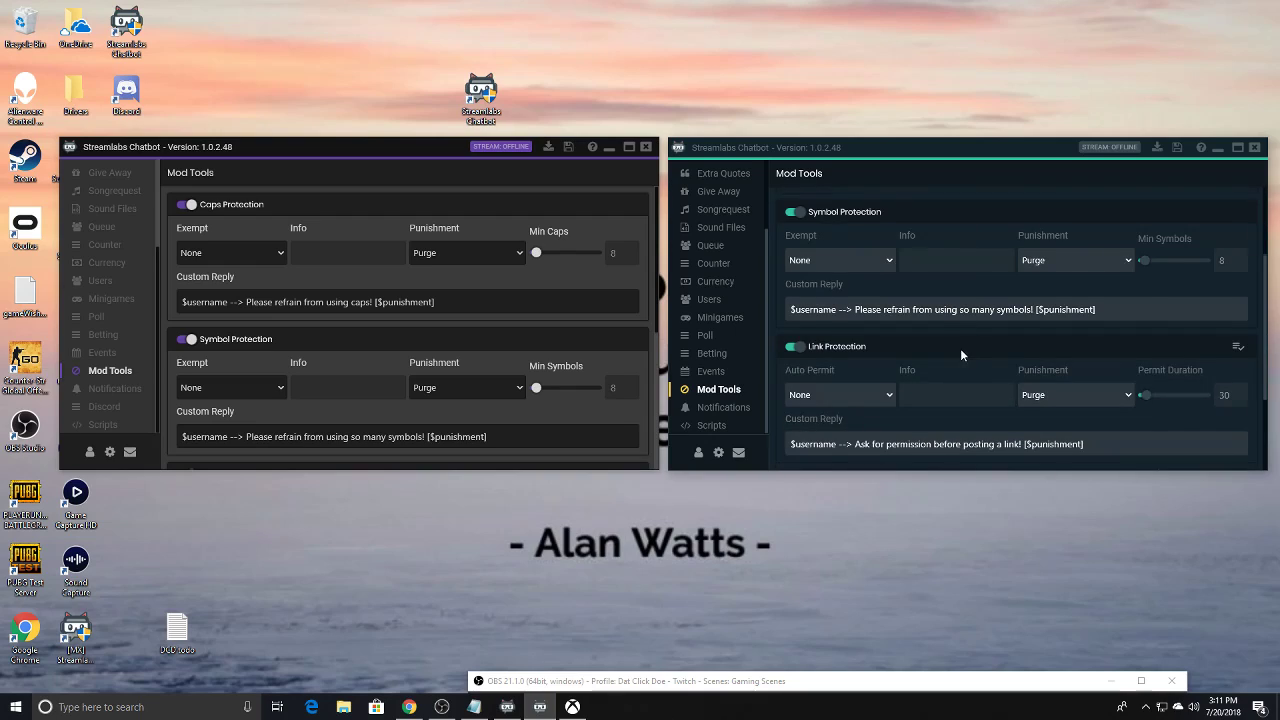
scroll(962, 352, down, 1)
scroll(961, 346, up, 1)
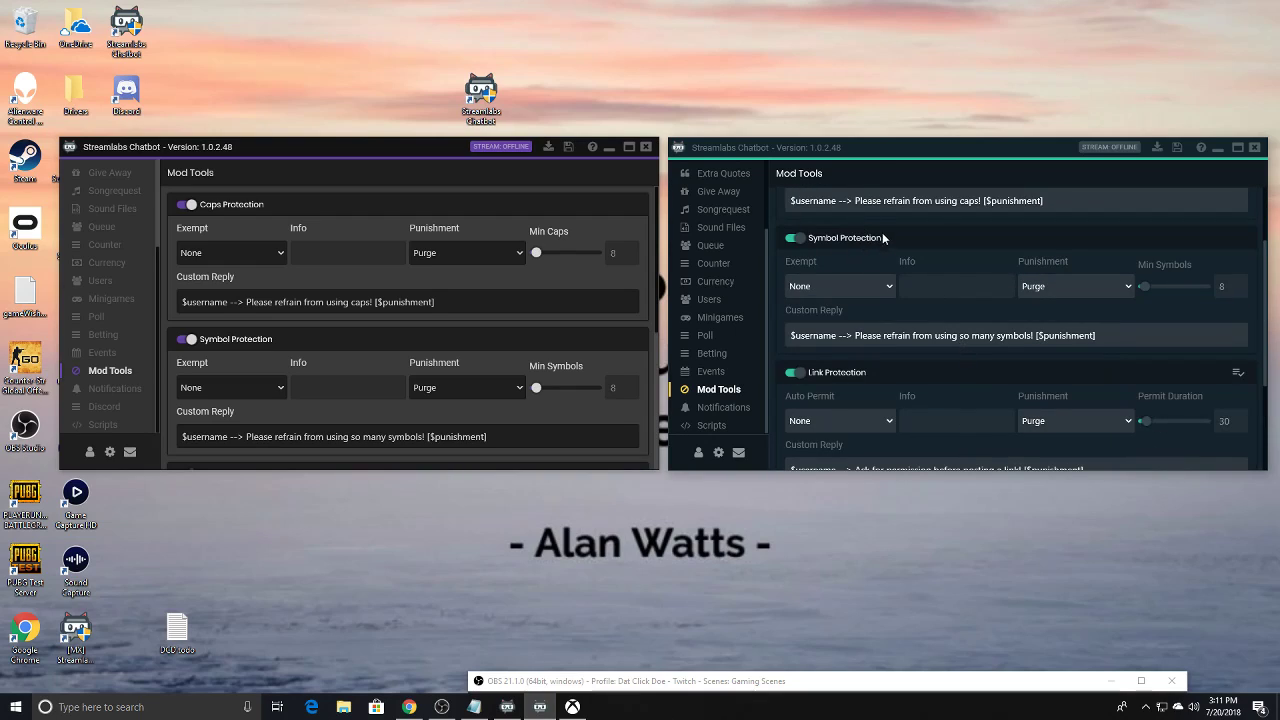
scroll(491, 349, down, 2)
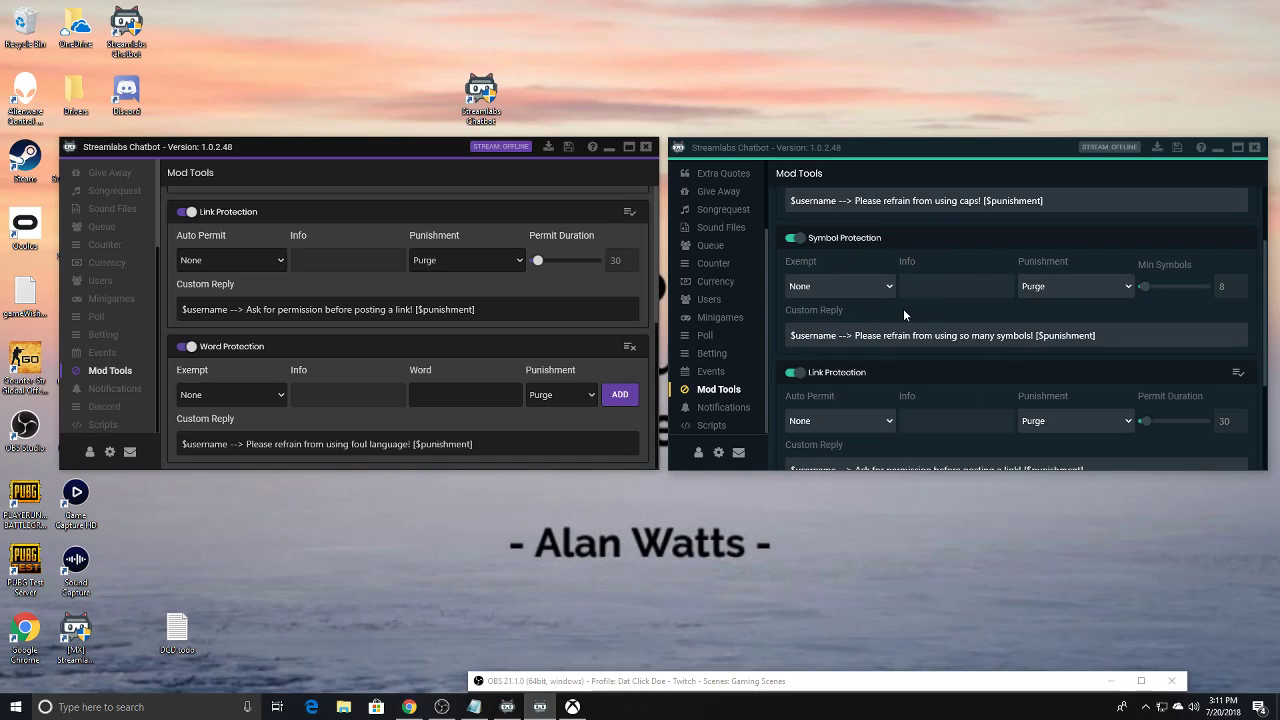
Show Notifications in the Mixer and Twitch chatbots and scroll through the list.
click(740, 410)
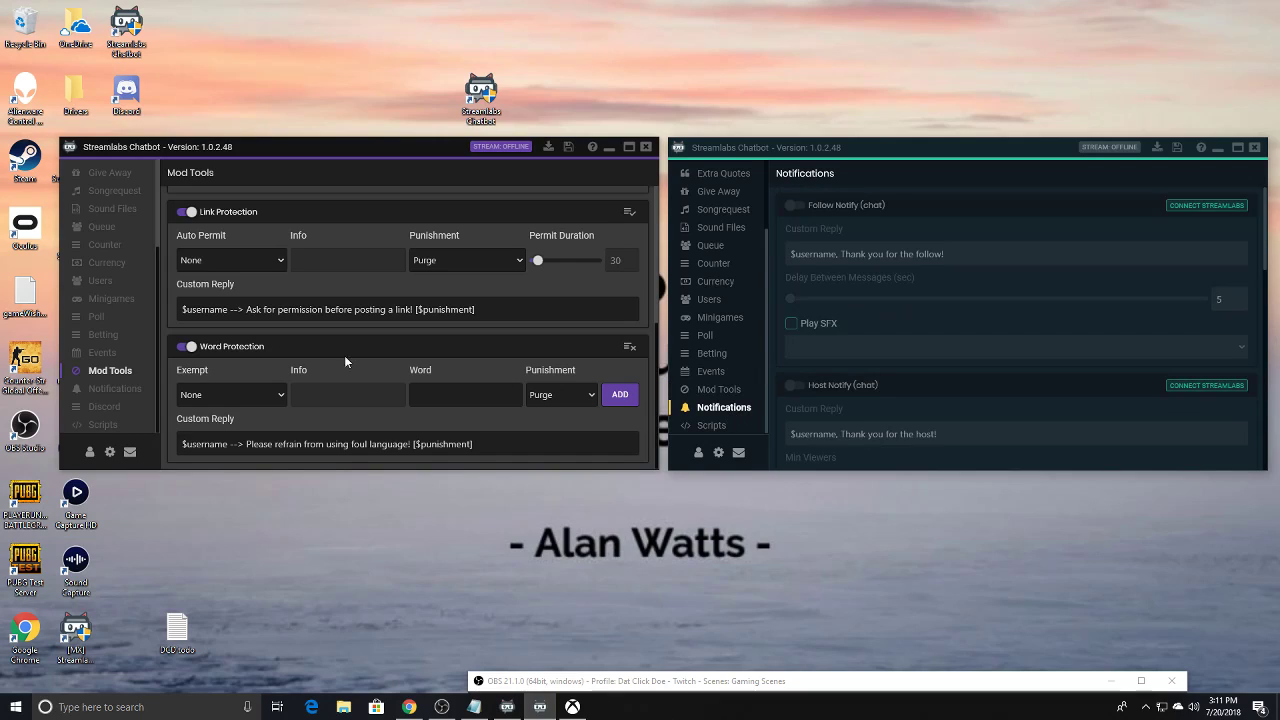
click(125, 390)
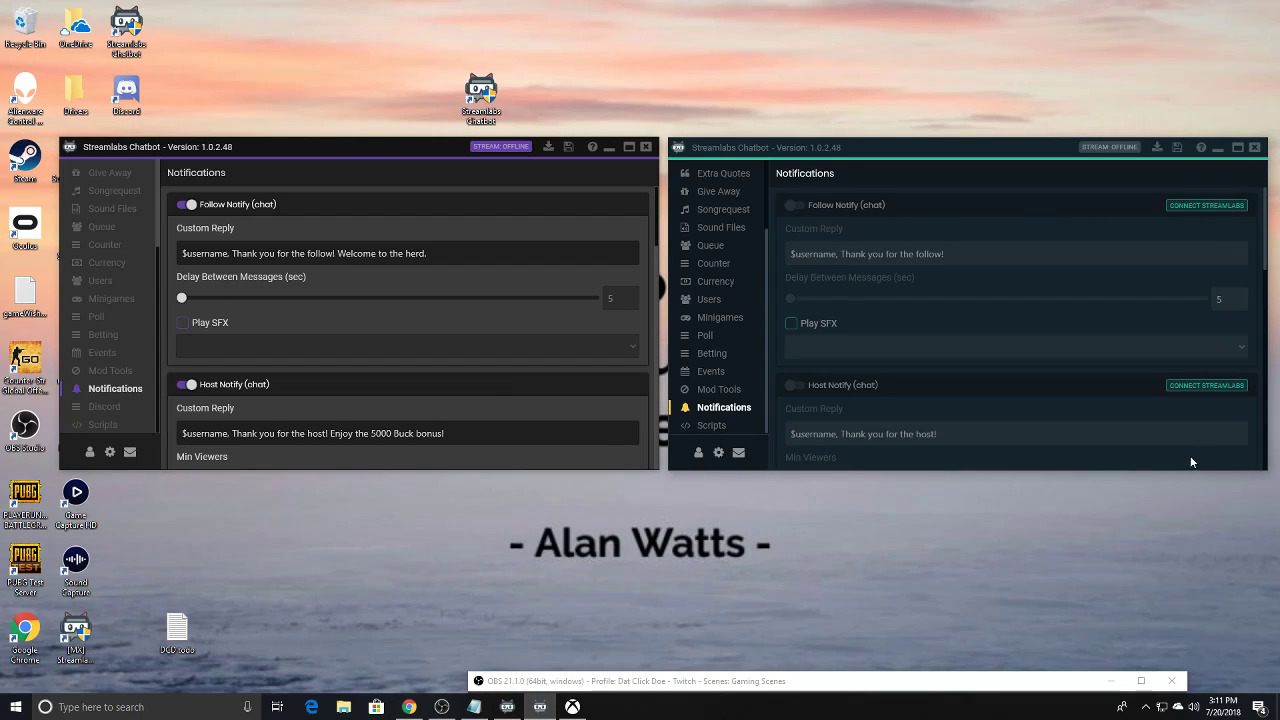
scroll(1156, 437, down, 10)
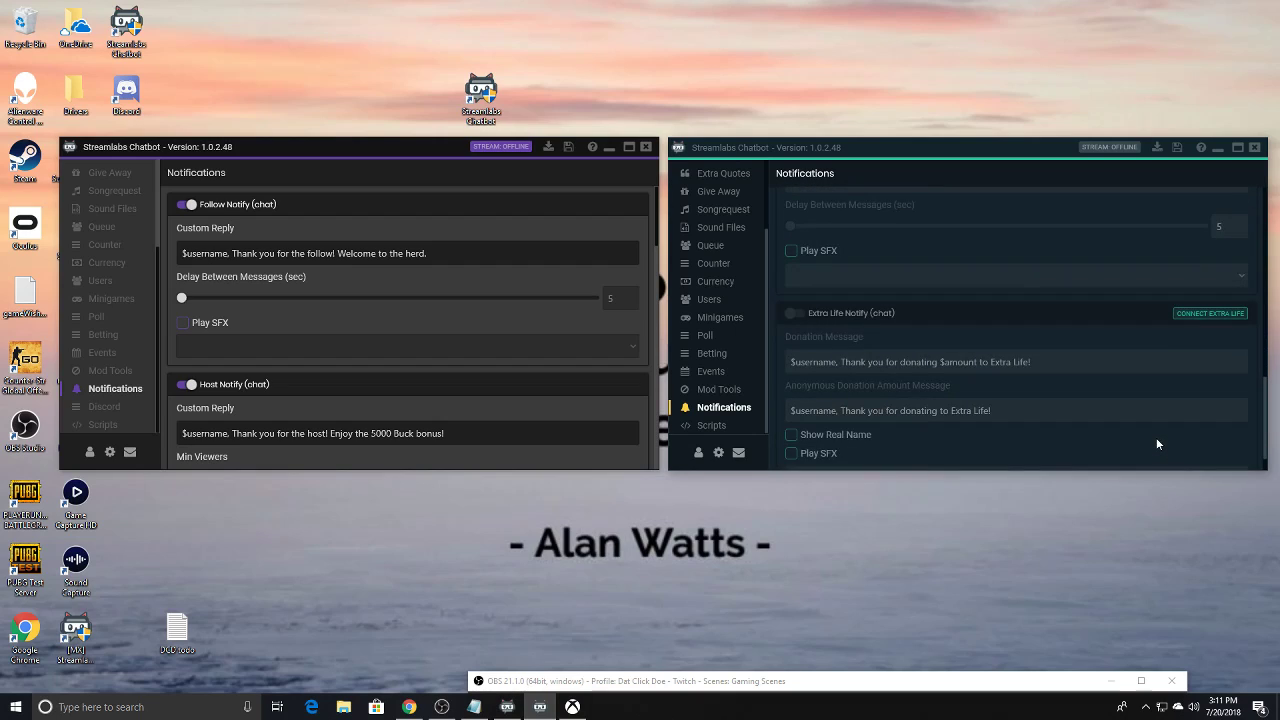
scroll(1156, 440, up, 10)
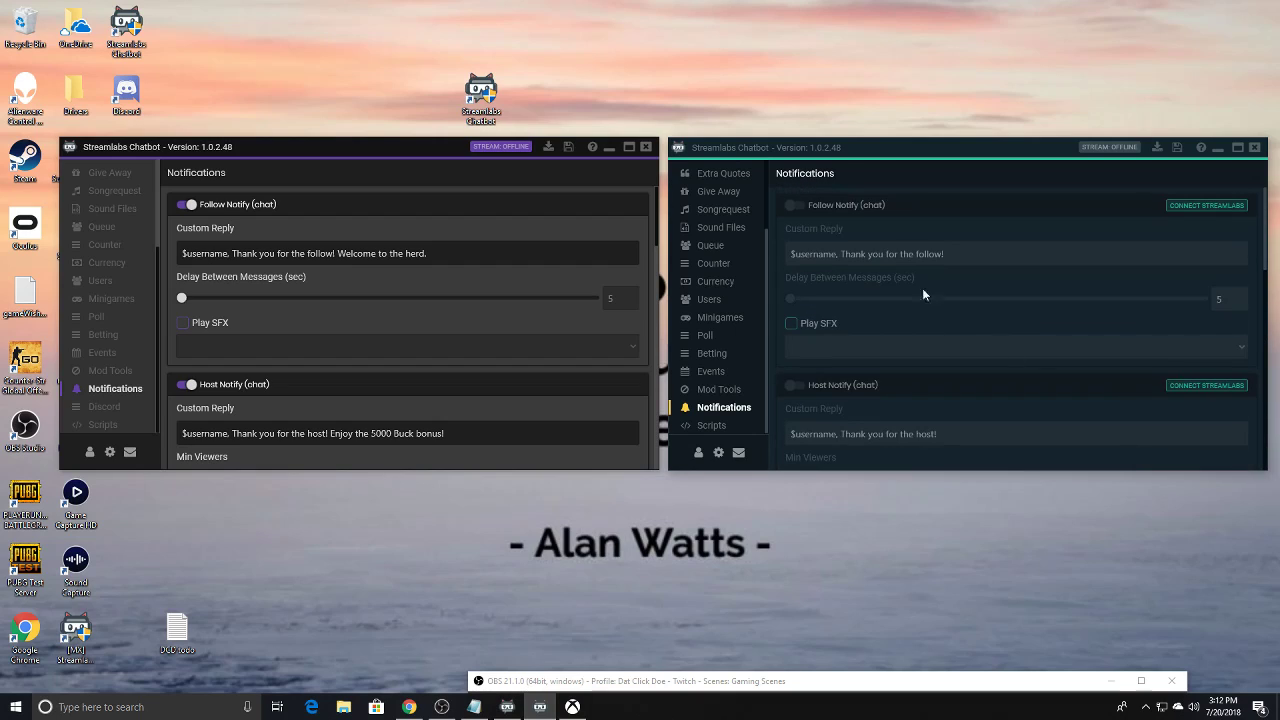
Bring the browser forward and look over the Streamlabs chatbot page.
click(409, 707)
click(600, 92)
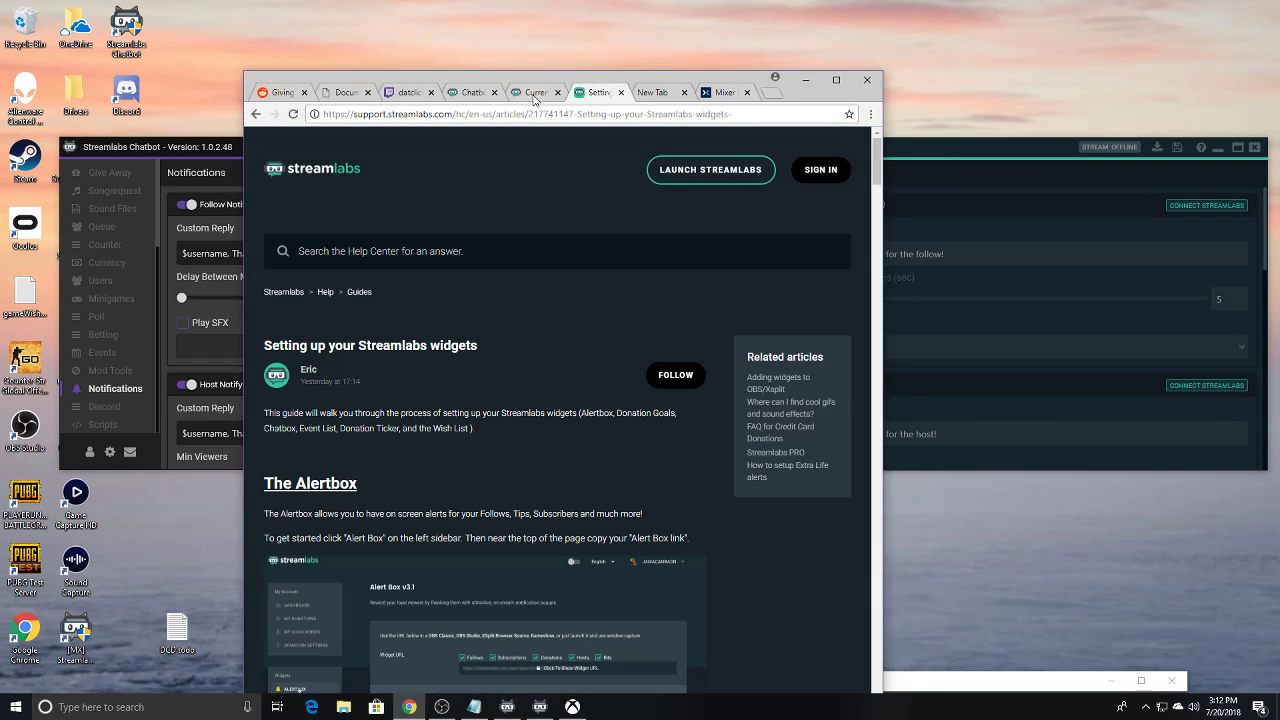
click(535, 92)
click(476, 95)
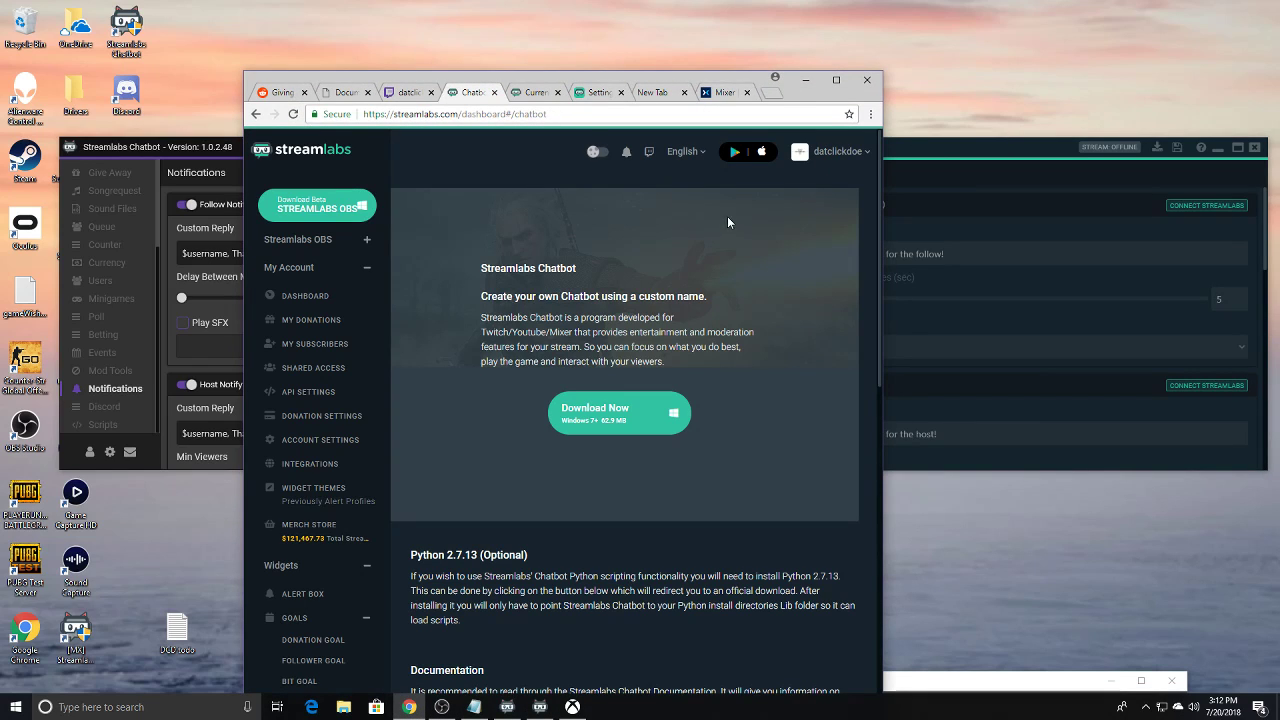
scroll(376, 435, down, 3)
scroll(376, 440, down, 4)
scroll(376, 440, up, 3)
scroll(375, 440, down, 5)
scroll(331, 404, up, 3)
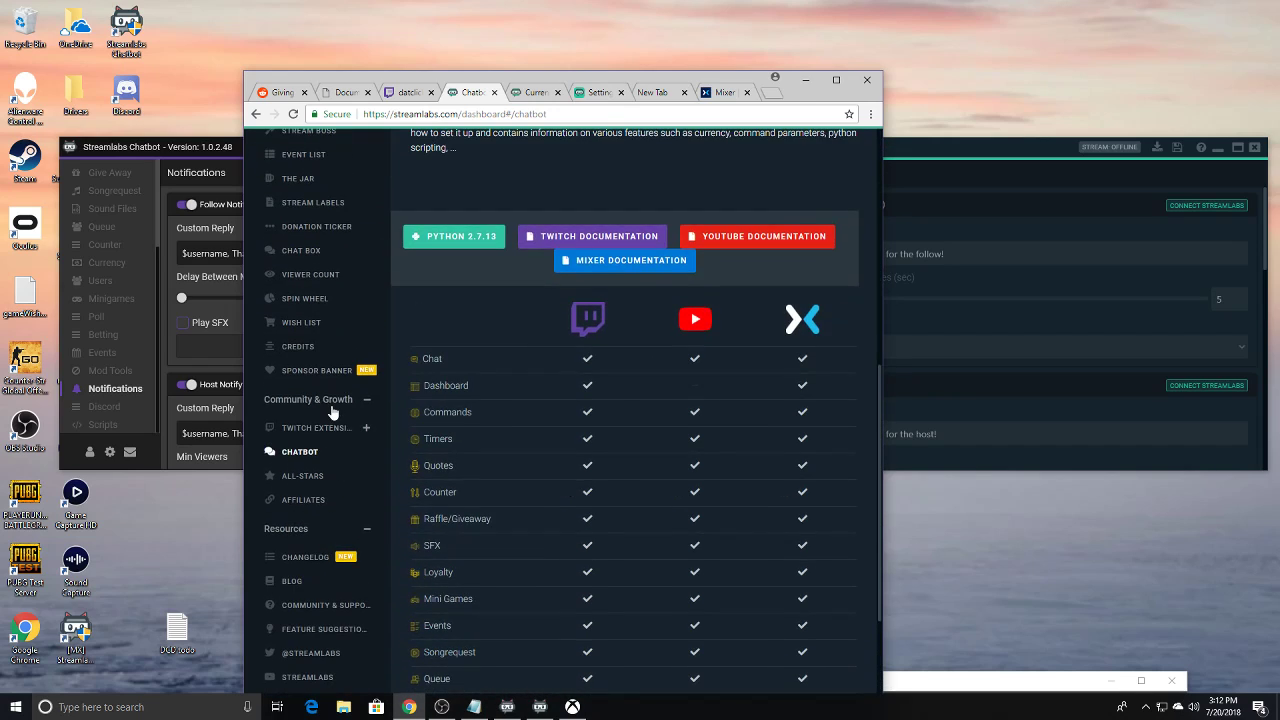
Check donations, subscribers and Account Settings' linked platforms, then open the Mixer chatbot's Connections.
click(312, 445)
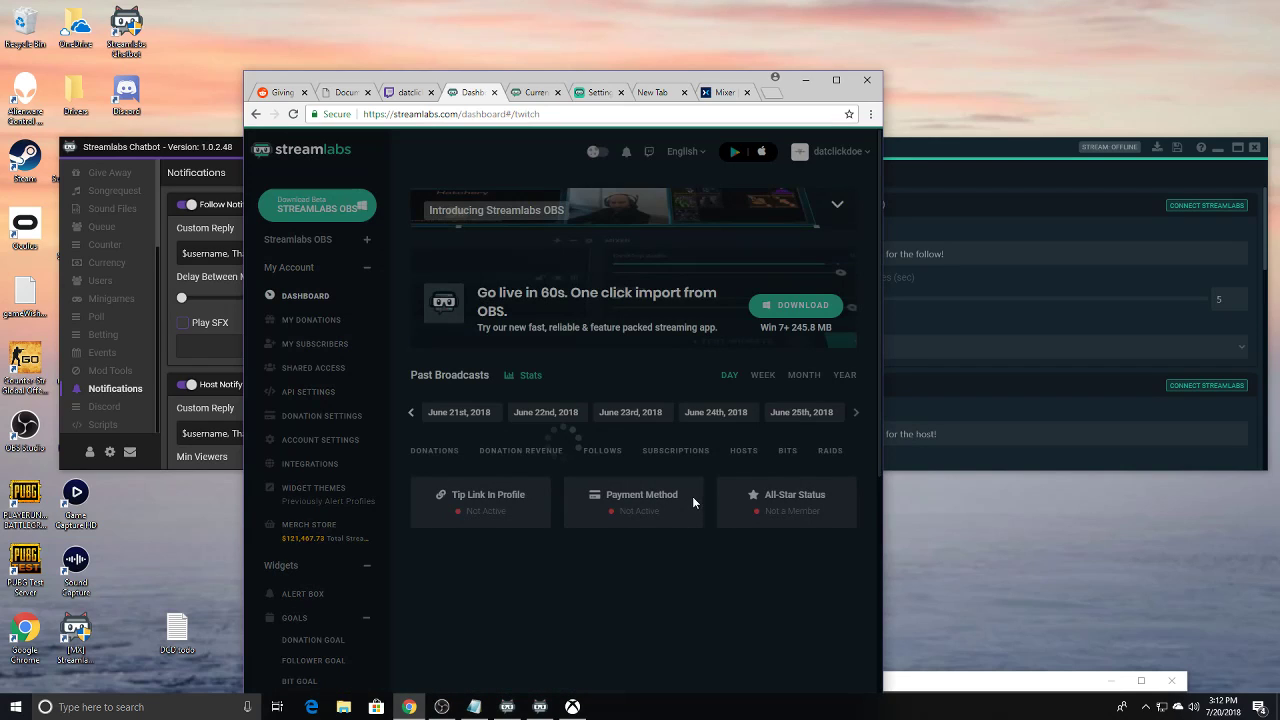
scroll(722, 506, down, 5)
scroll(719, 498, up, 5)
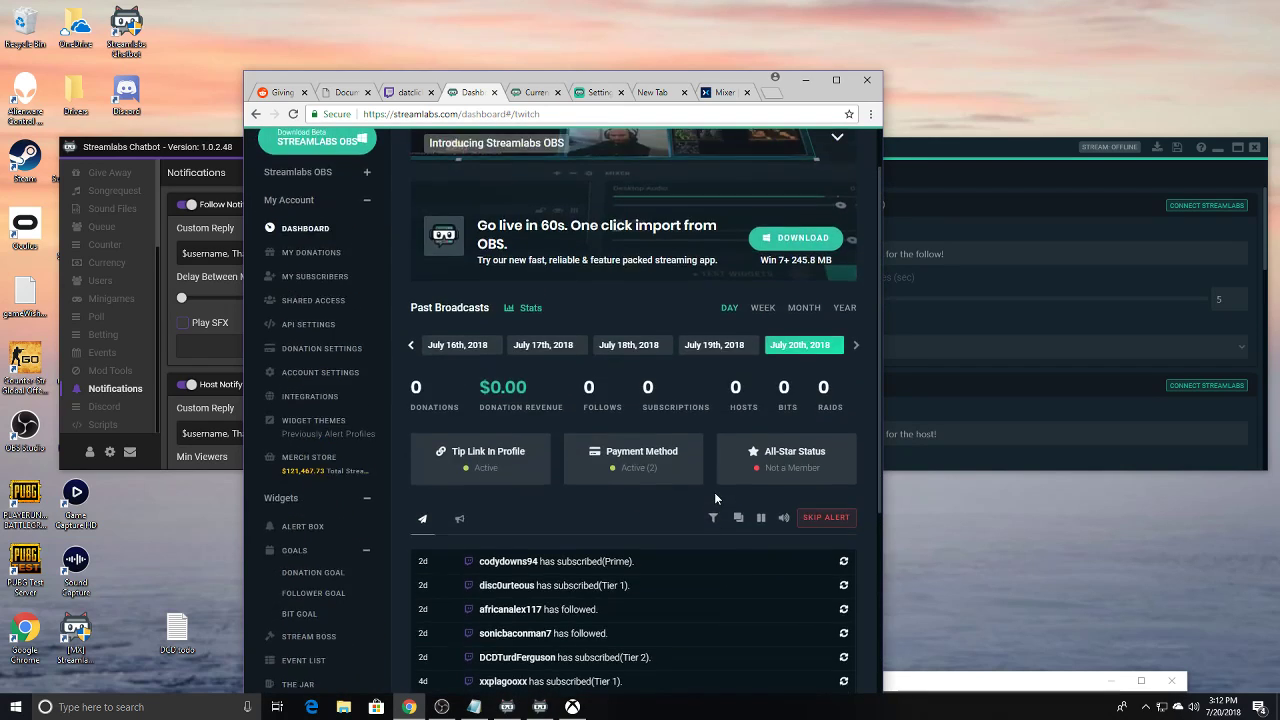
click(308, 319)
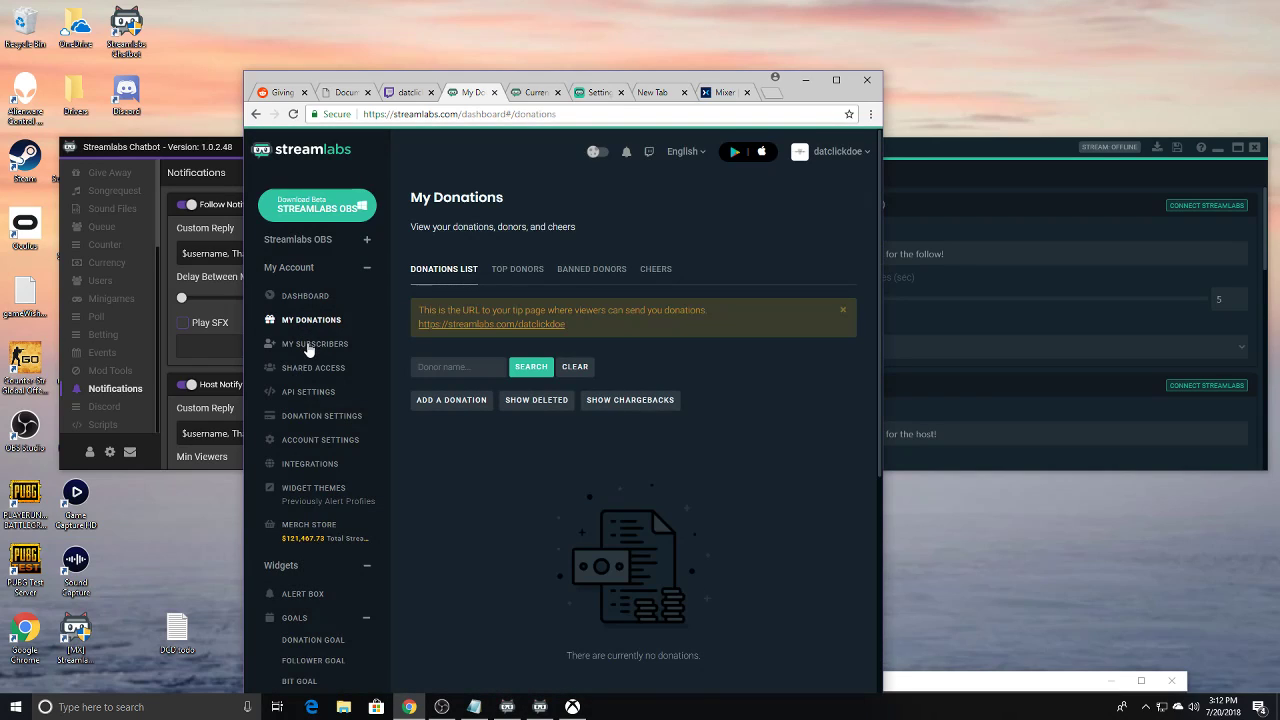
click(305, 346)
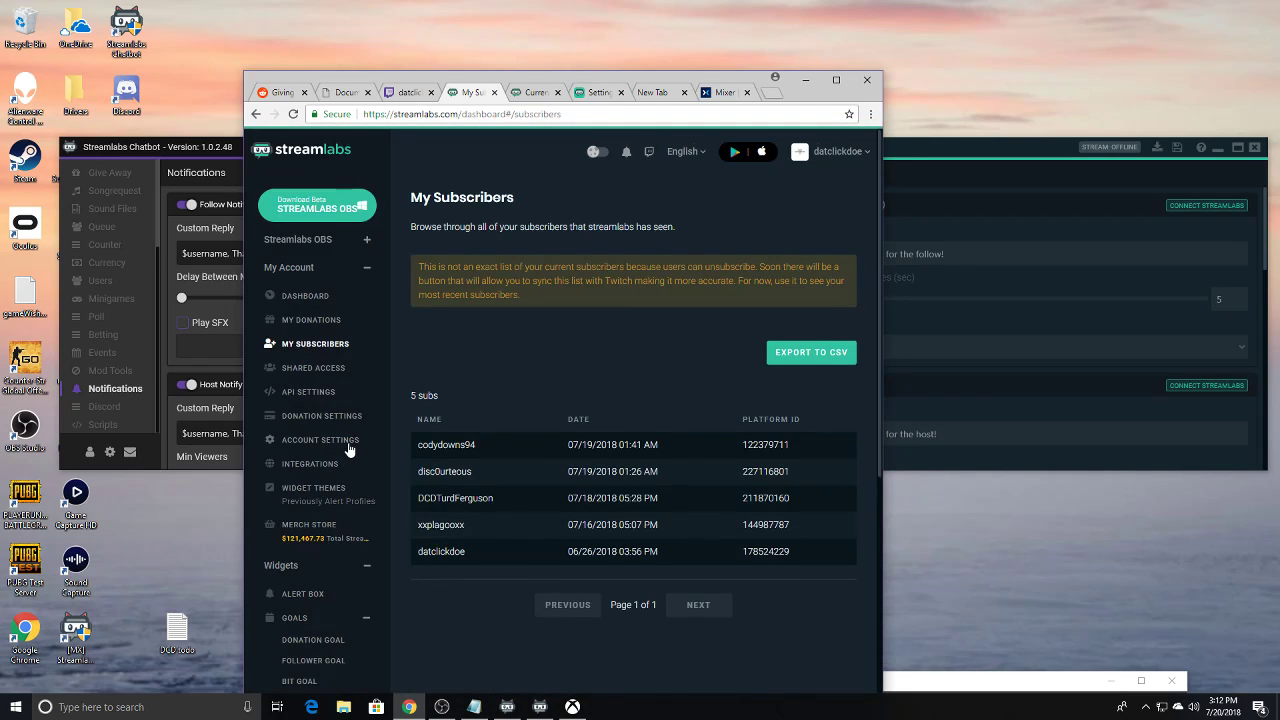
scroll(349, 449, down, 2)
click(337, 307)
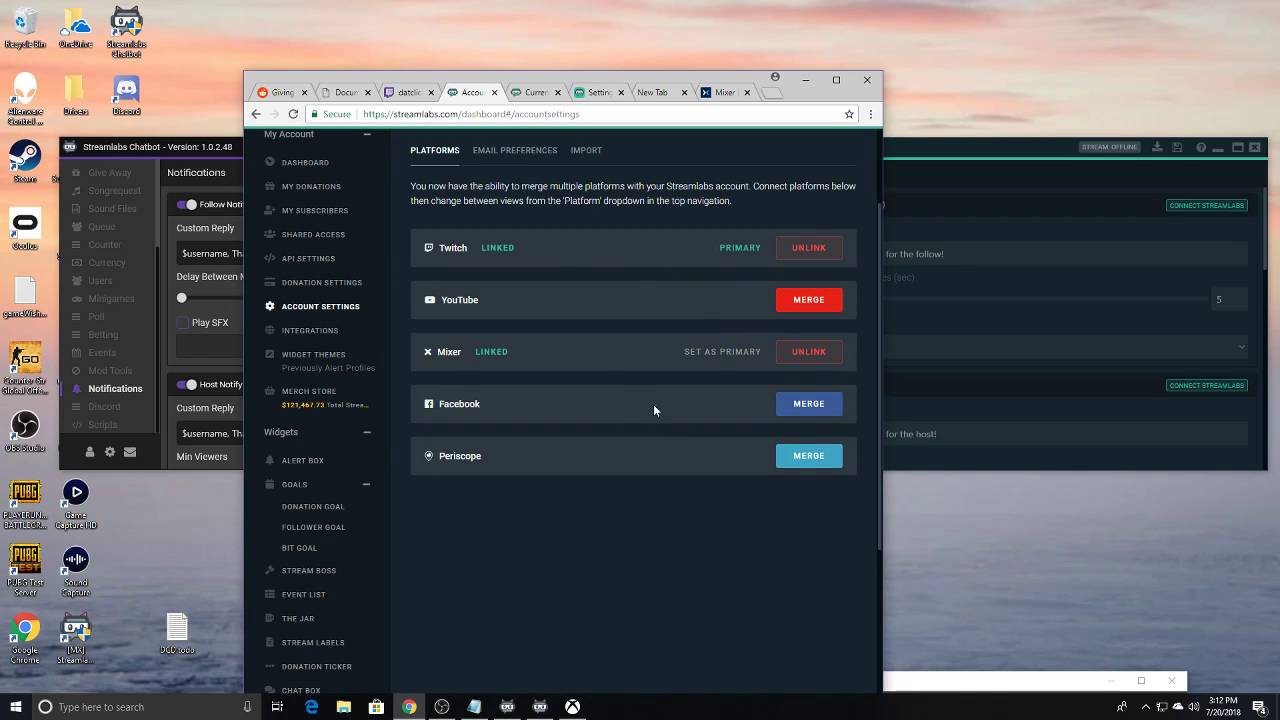
scroll(656, 405, up, 1)
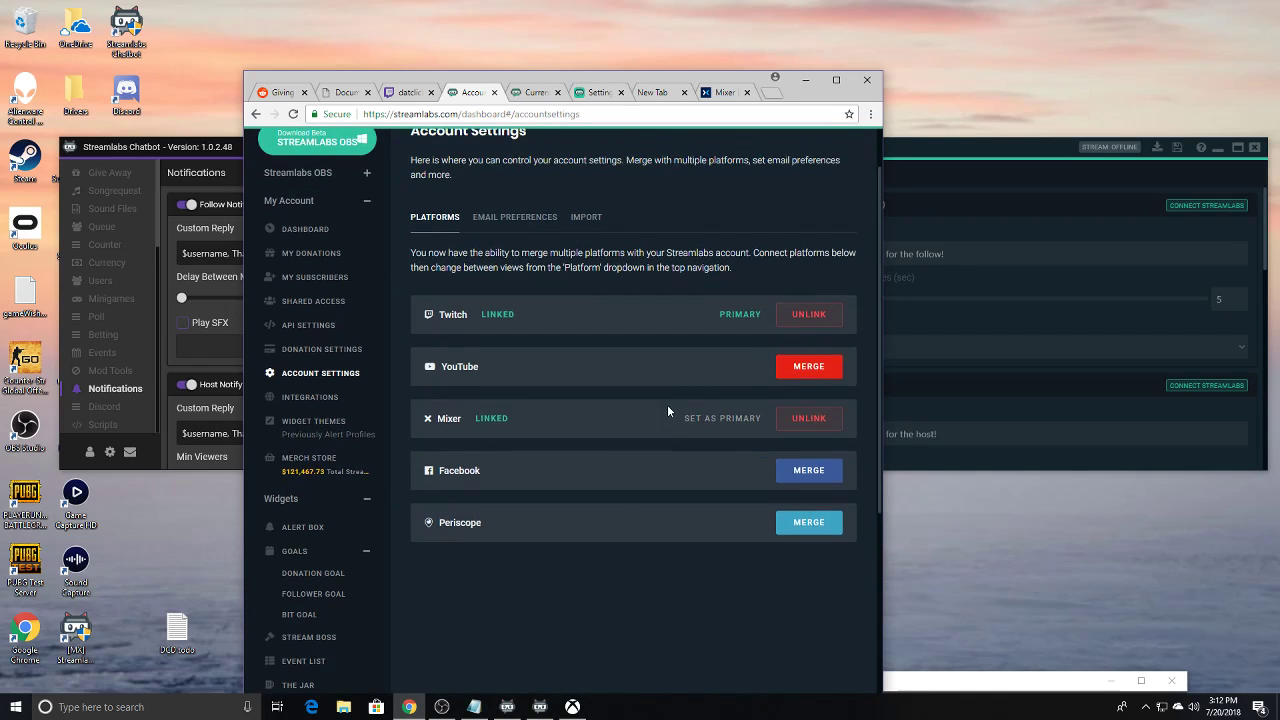
click(1034, 265)
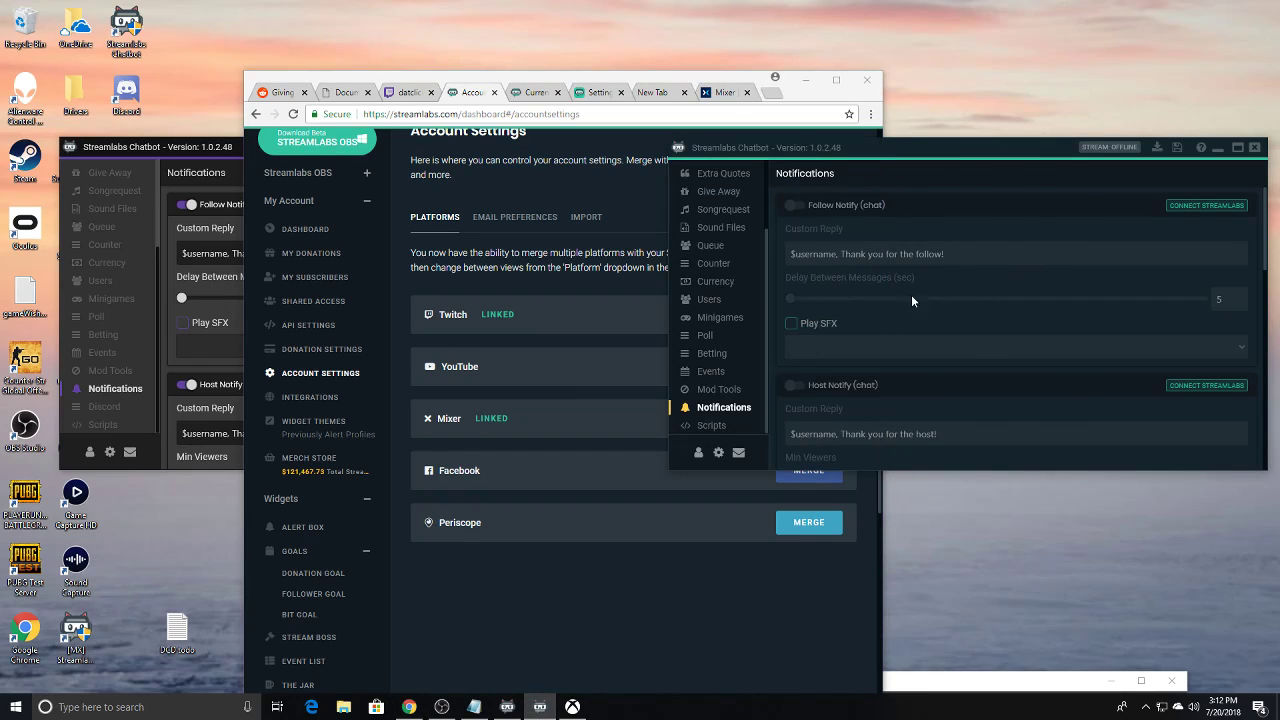
click(701, 452)
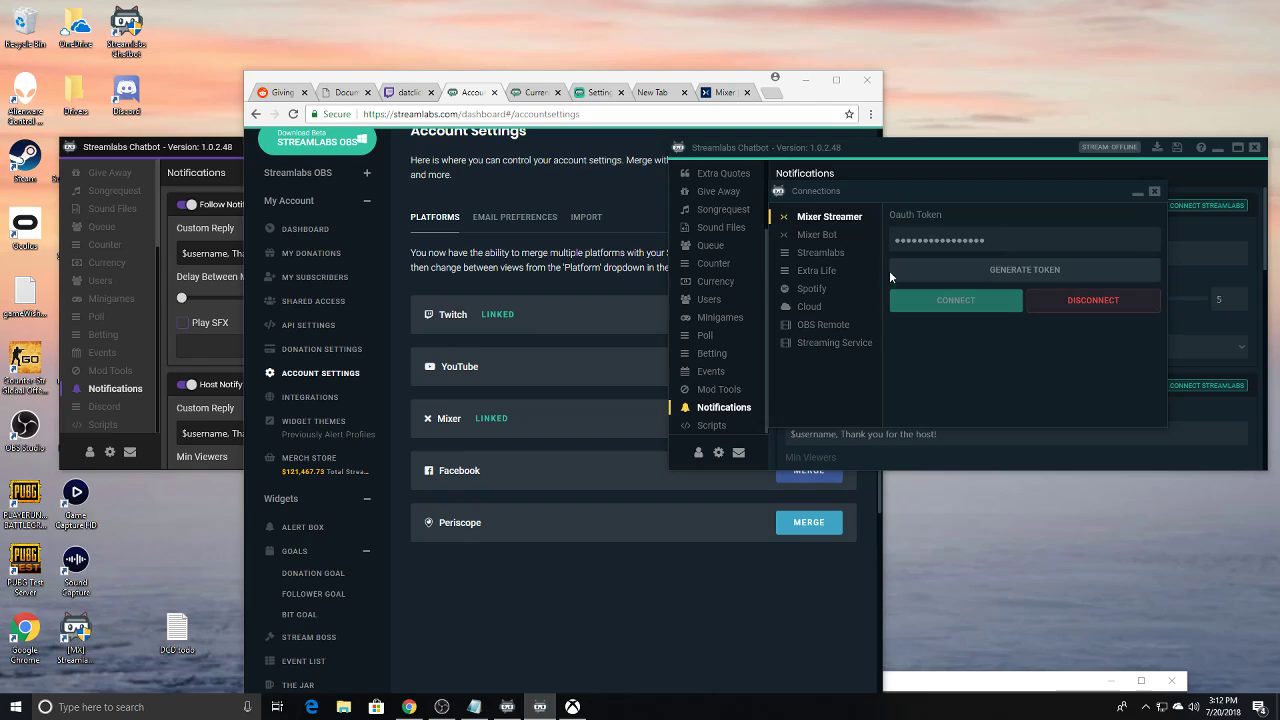
Set the Streamlabs connection's currency code to USD and start generating its token.
click(850, 342)
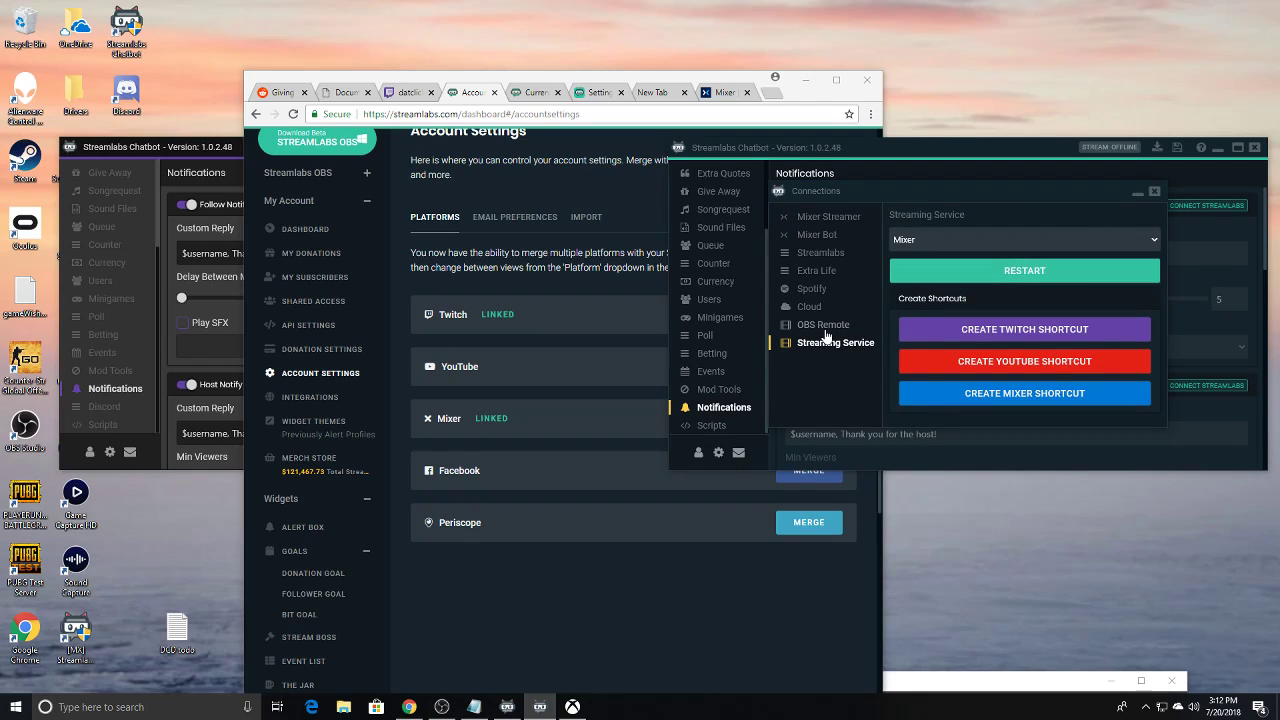
click(826, 258)
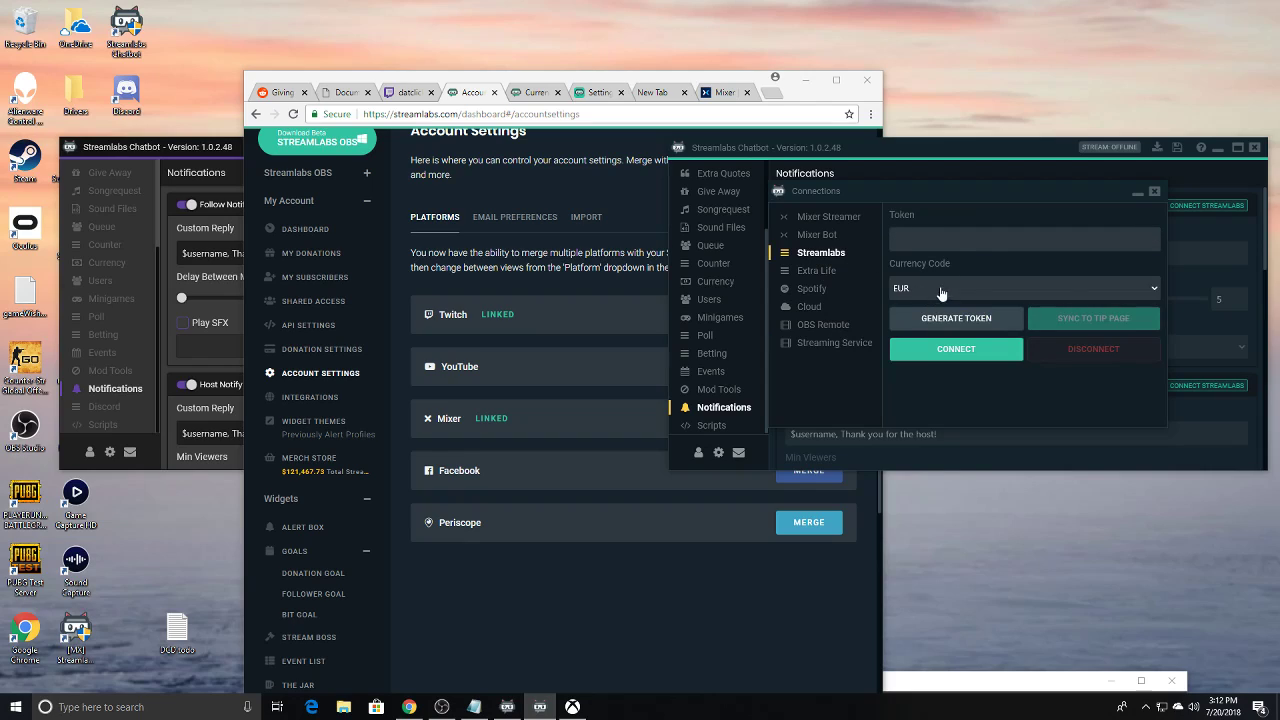
click(990, 293)
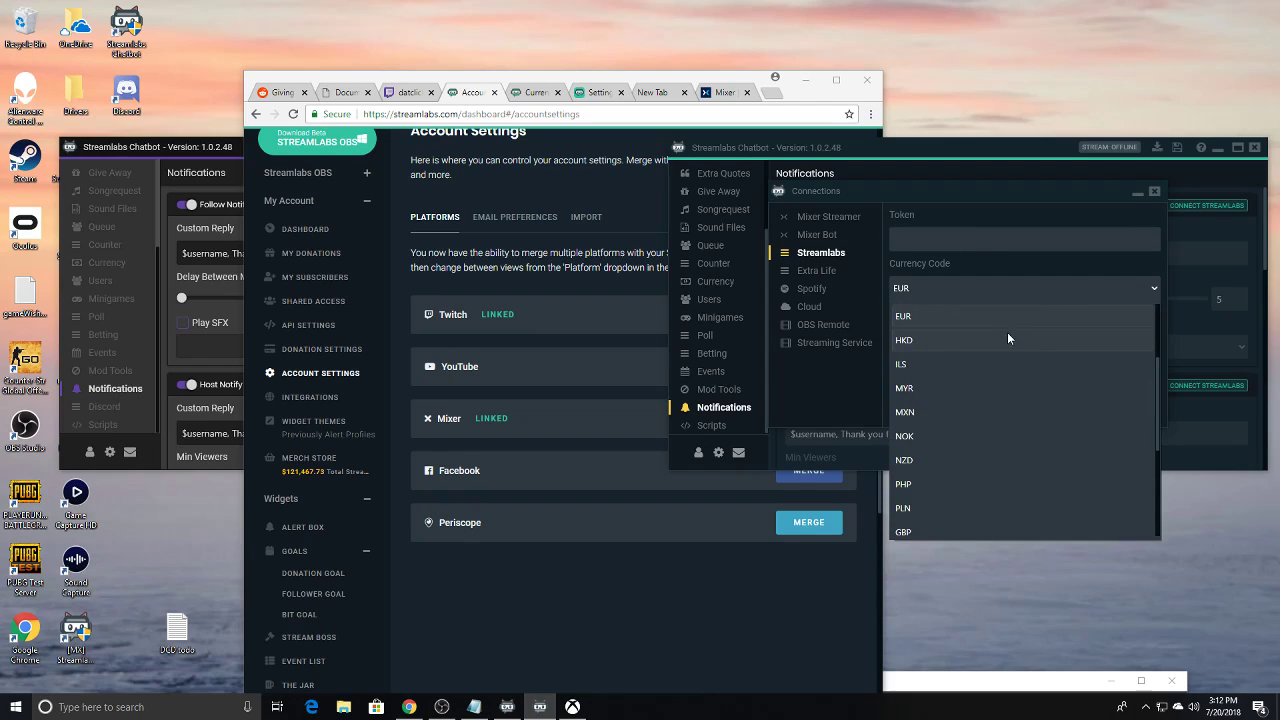
scroll(960, 470, down, 3)
click(964, 512)
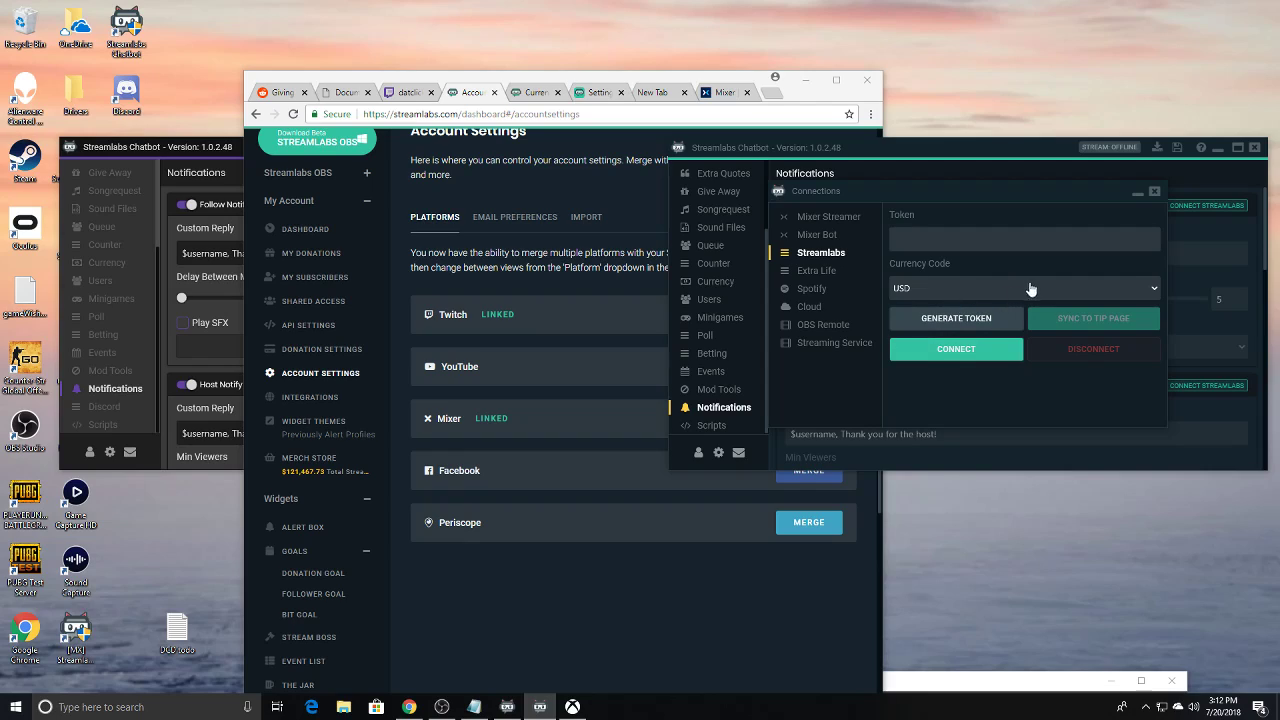
click(975, 330)
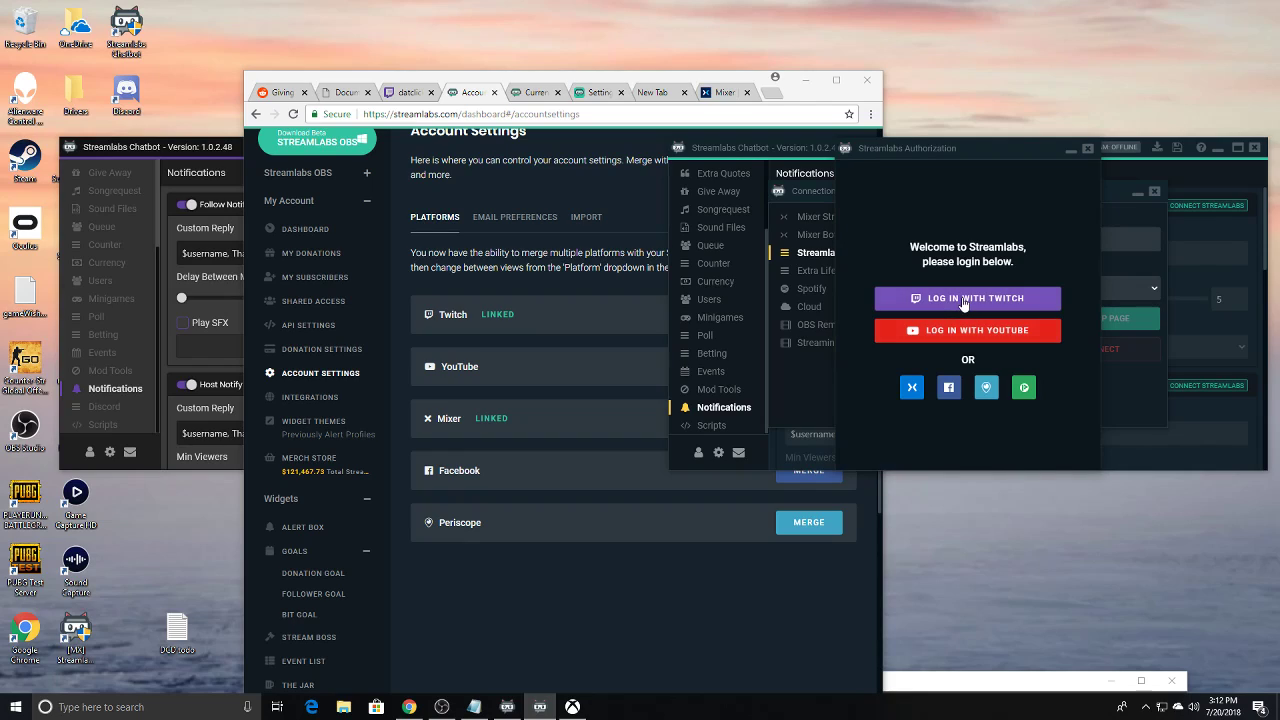
Sign in to Streamlabs through Mixer using the Microsoft account's e-mail and password.
click(912, 386)
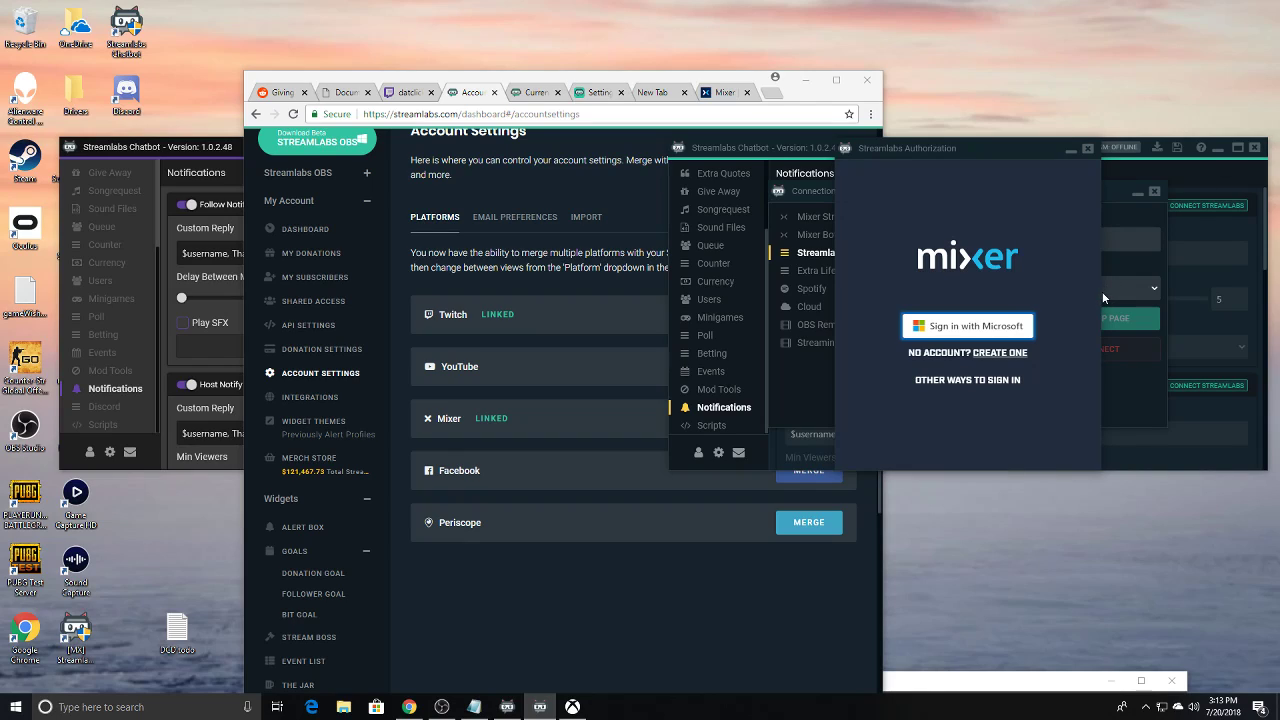
click(998, 332)
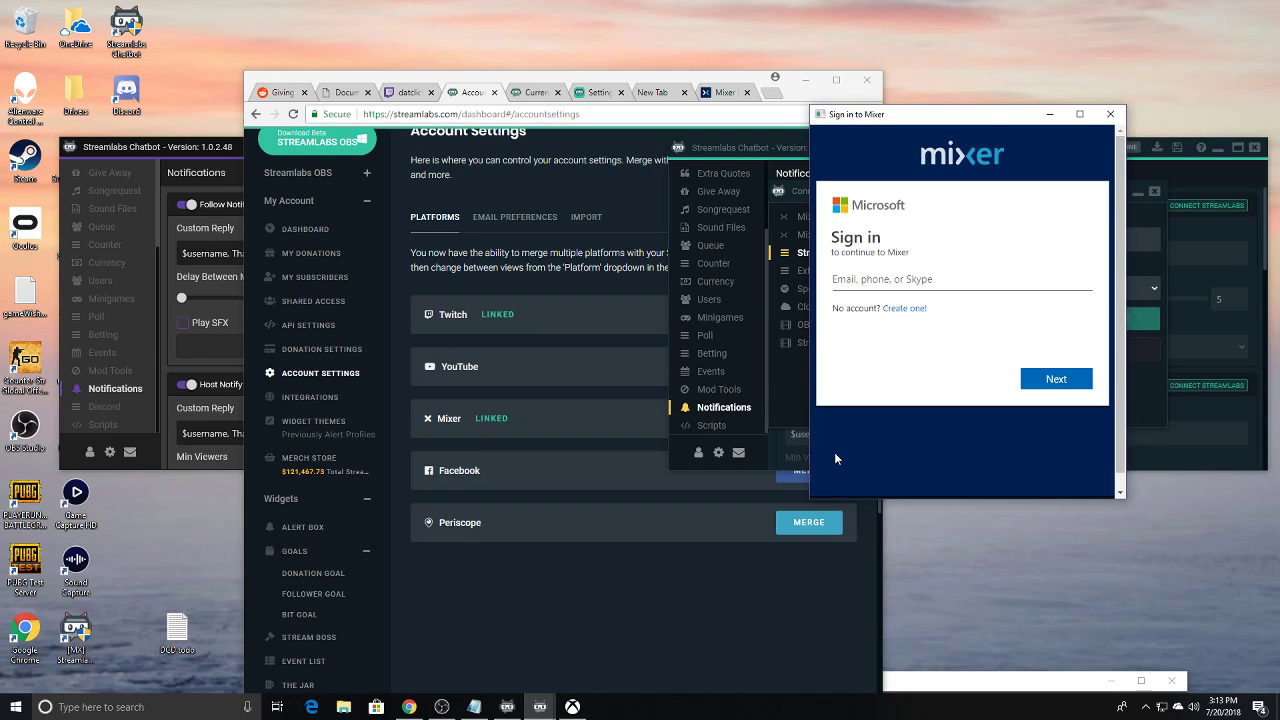
click(1057, 381)
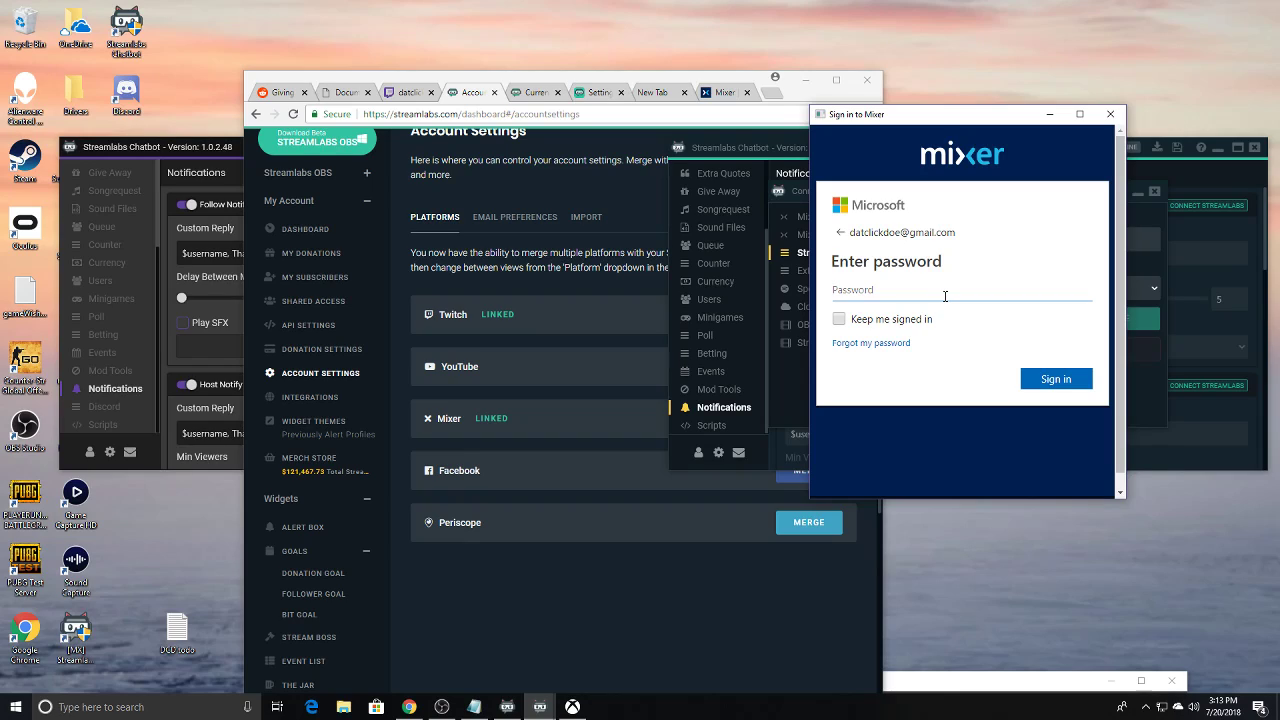
text(•)
click(1060, 384)
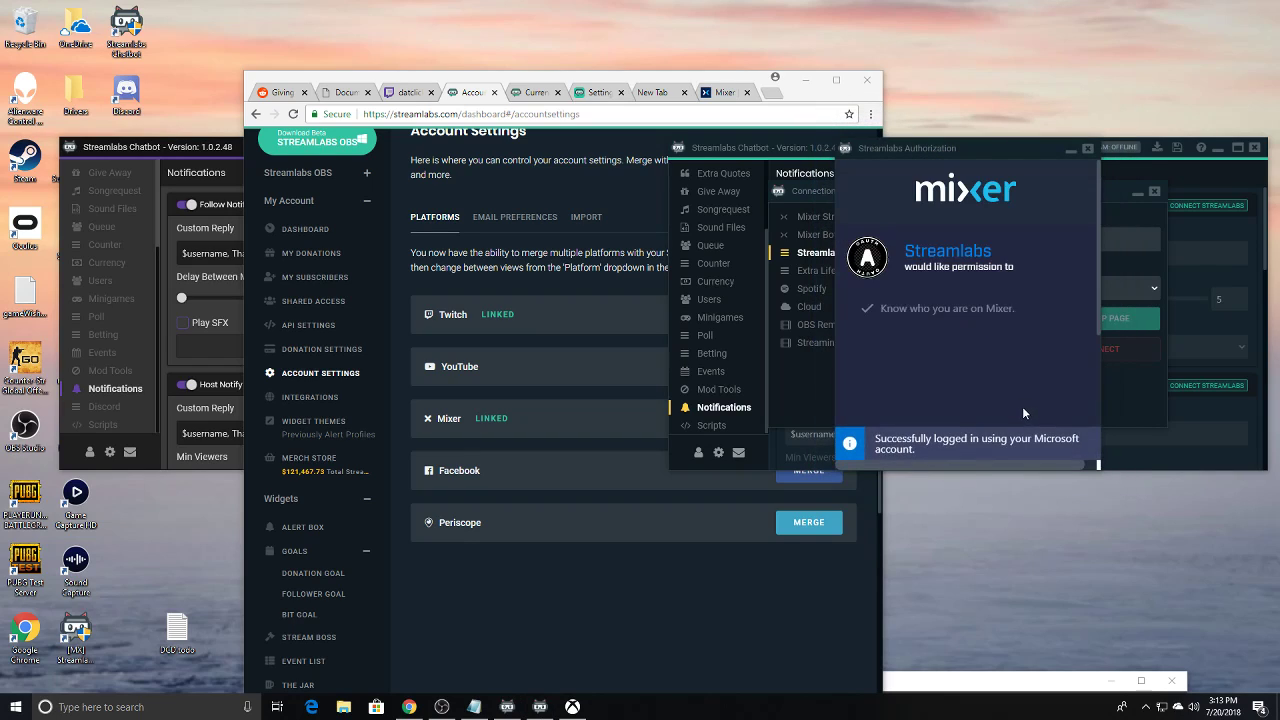
Approve Streamlabs access to the Mixer account and the chatbot's API authorization.
scroll(1012, 410, down, 3)
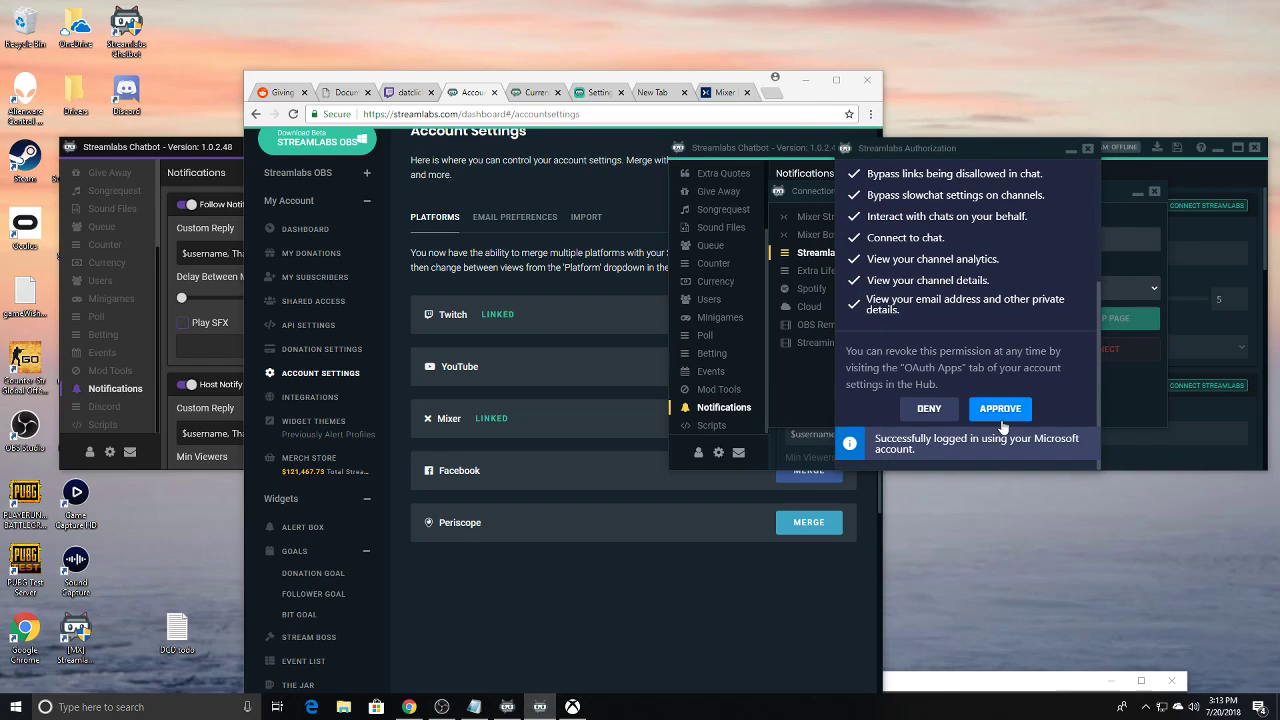
click(1020, 414)
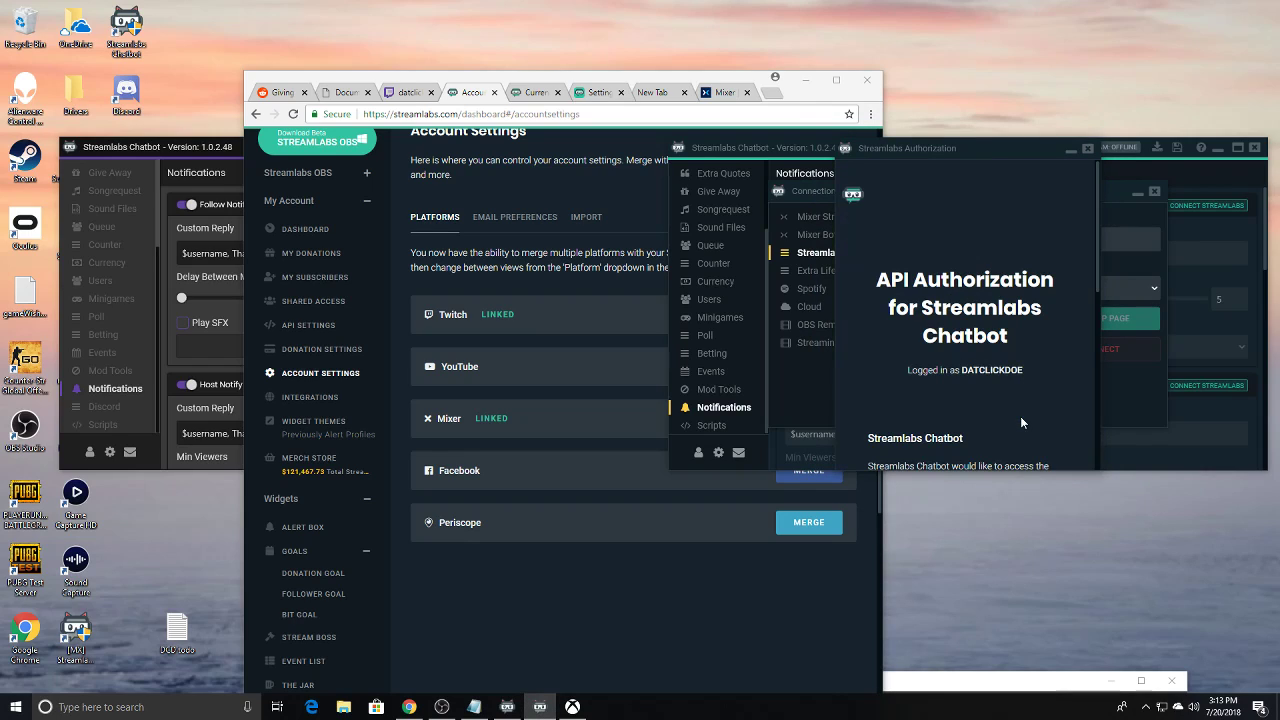
scroll(1022, 395, down, 8)
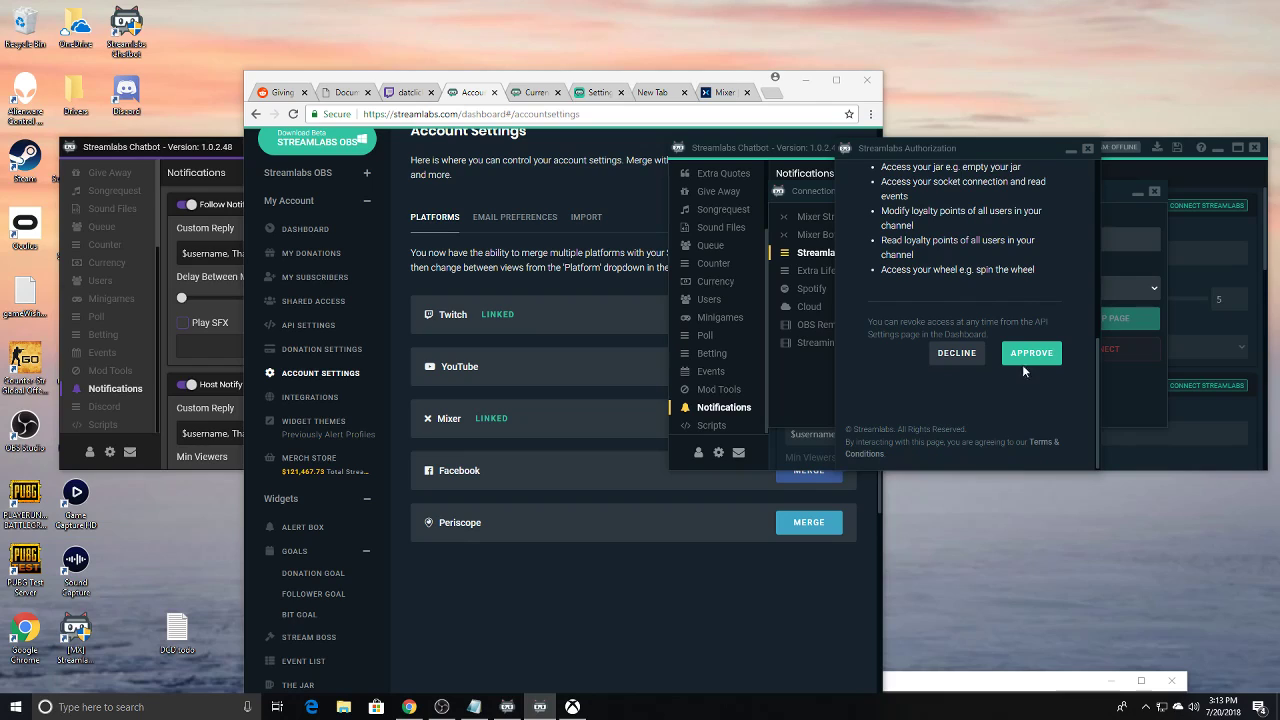
click(1030, 353)
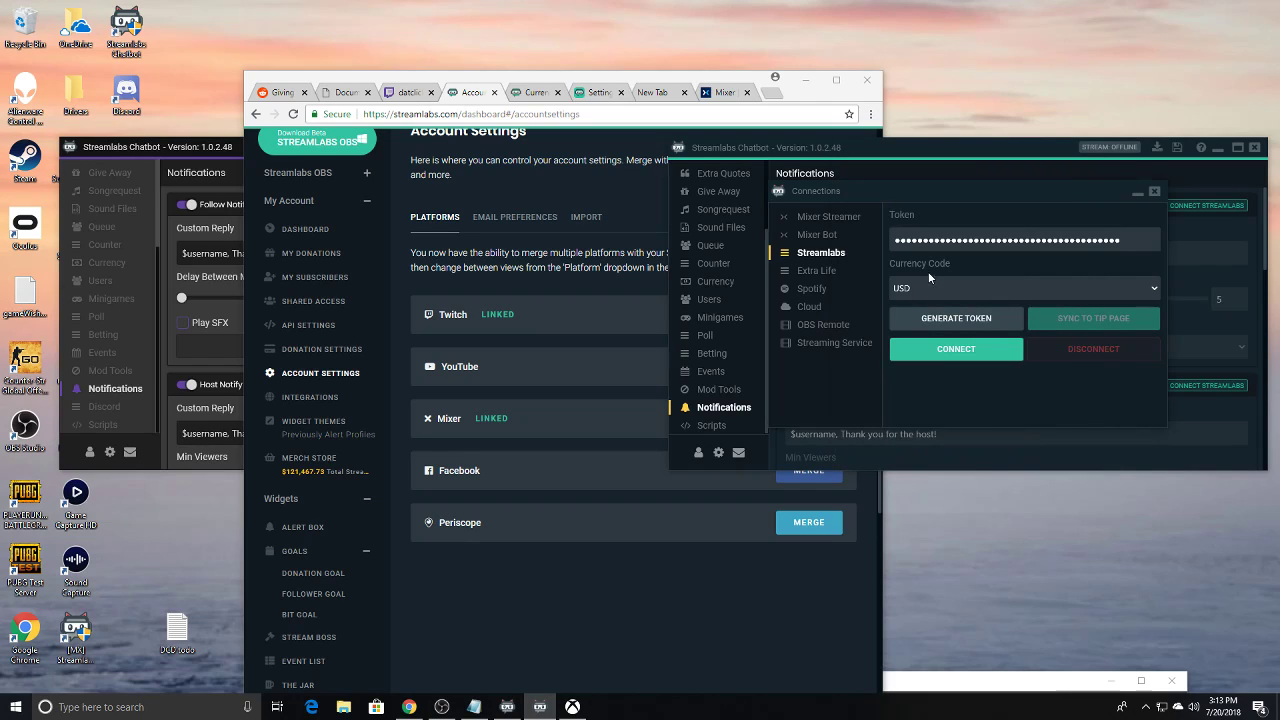
Check the Mixer Bot and Streaming Service connection tabs, close Connections, and visit Scripts.
drag(1145, 192, 1007, 247)
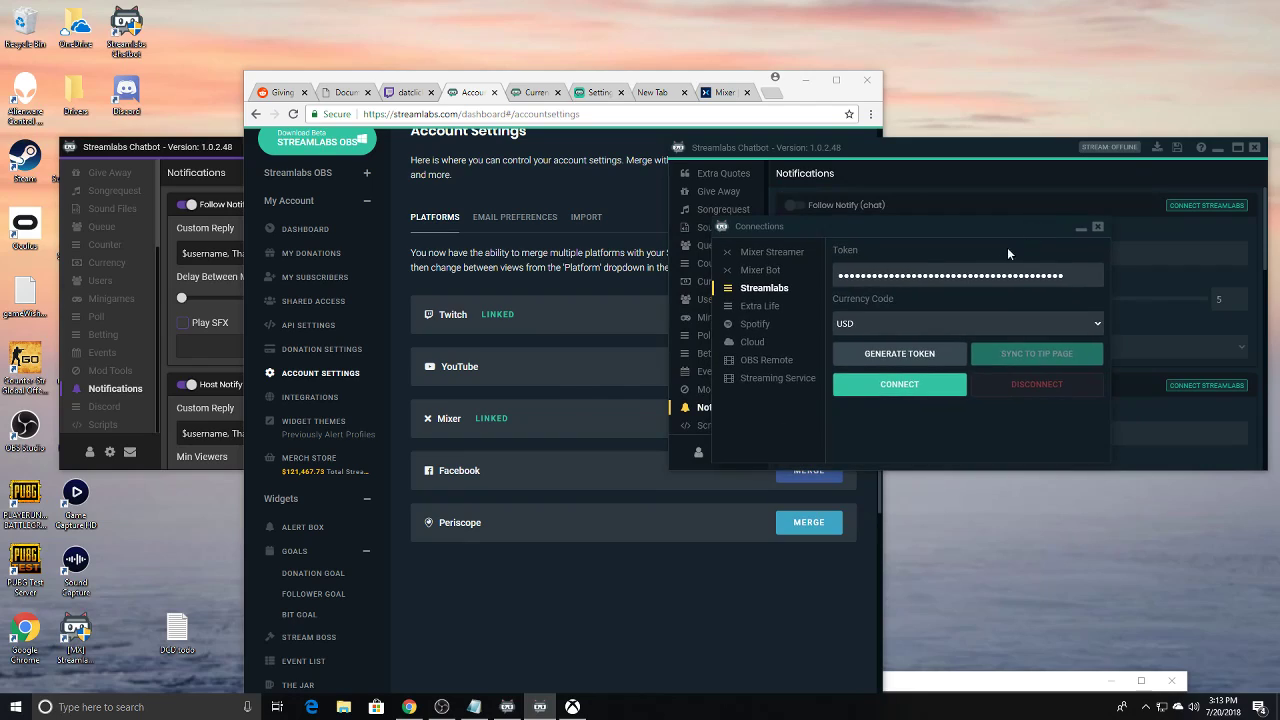
click(781, 272)
click(778, 378)
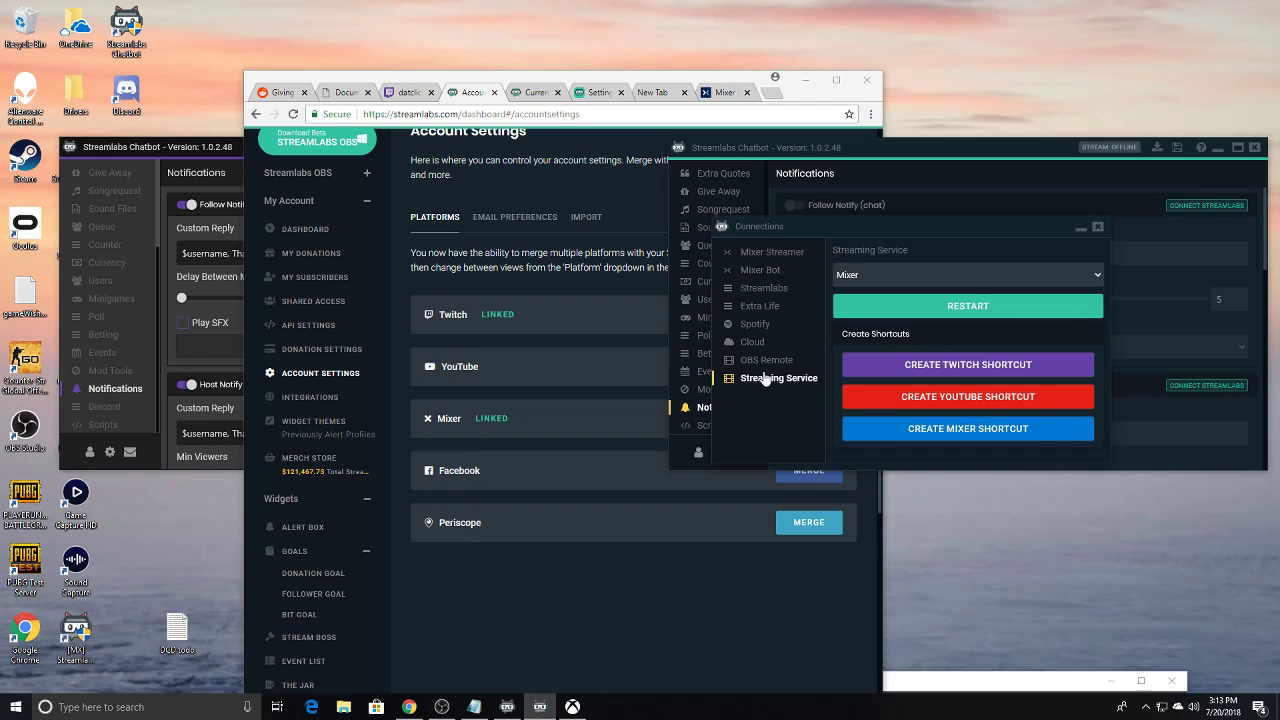
click(1097, 226)
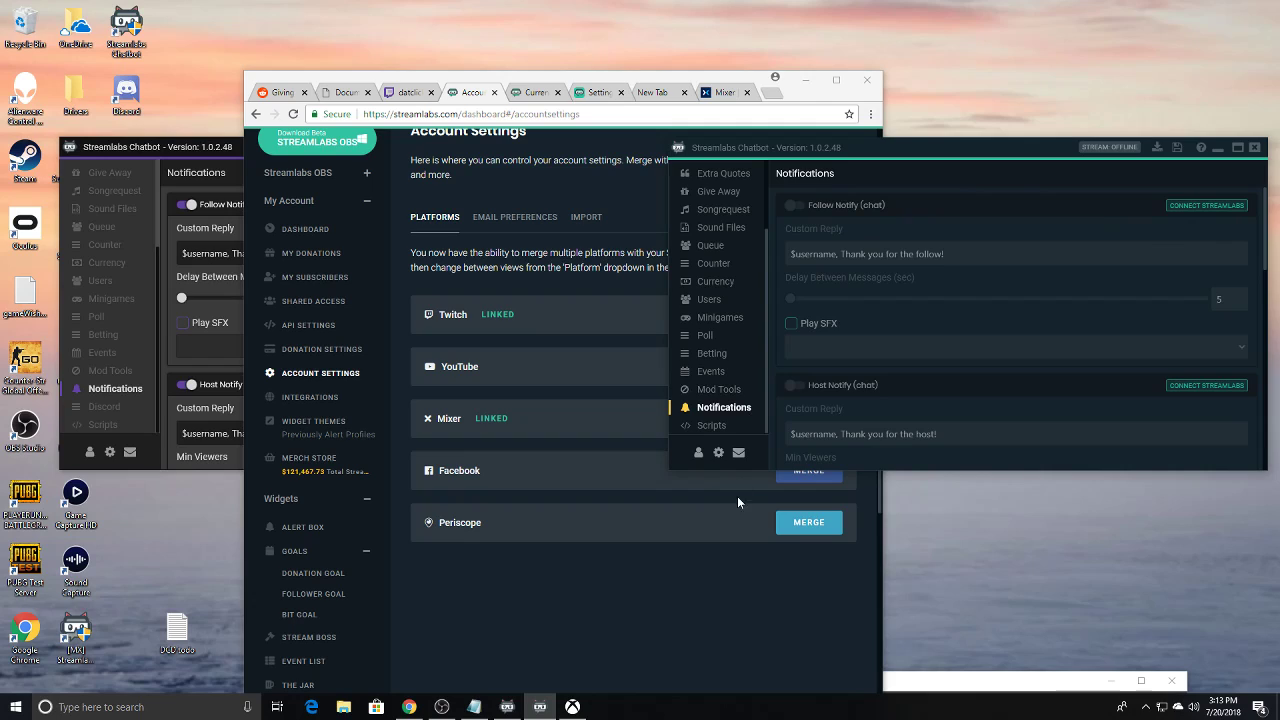
click(712, 426)
click(722, 408)
Look through the Mixer bot's General settings, then close them.
click(740, 428)
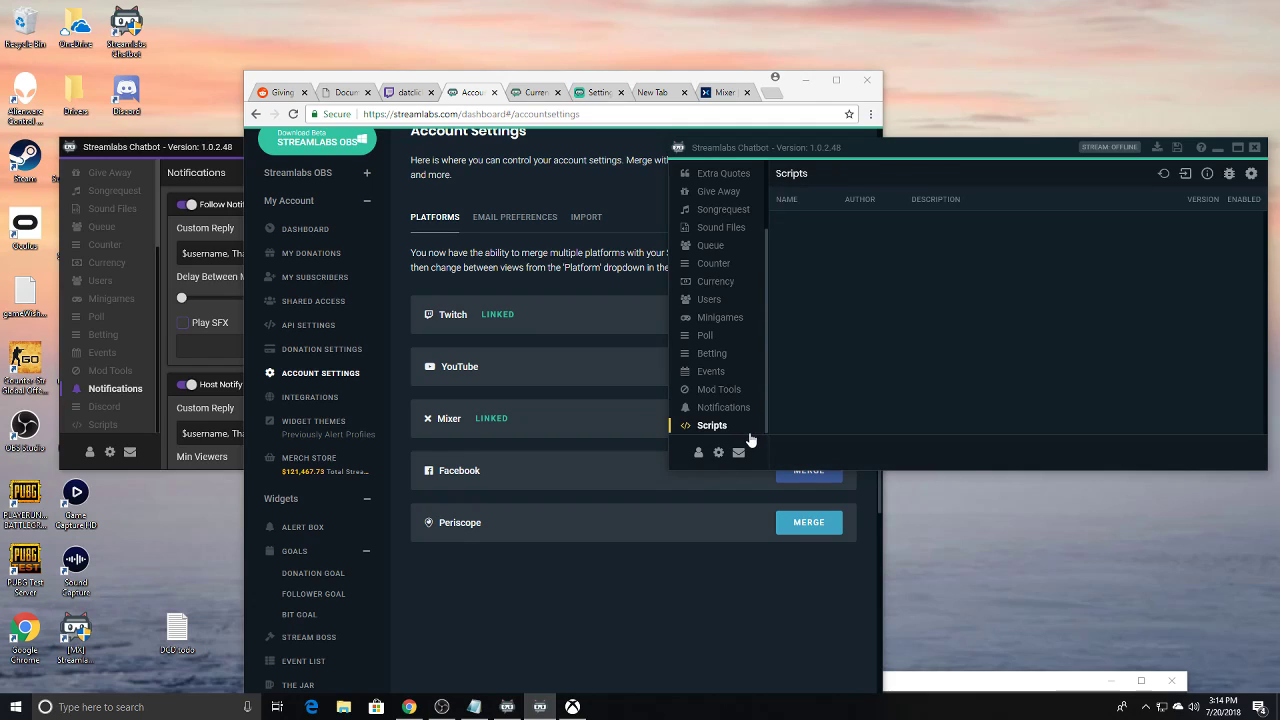
click(718, 453)
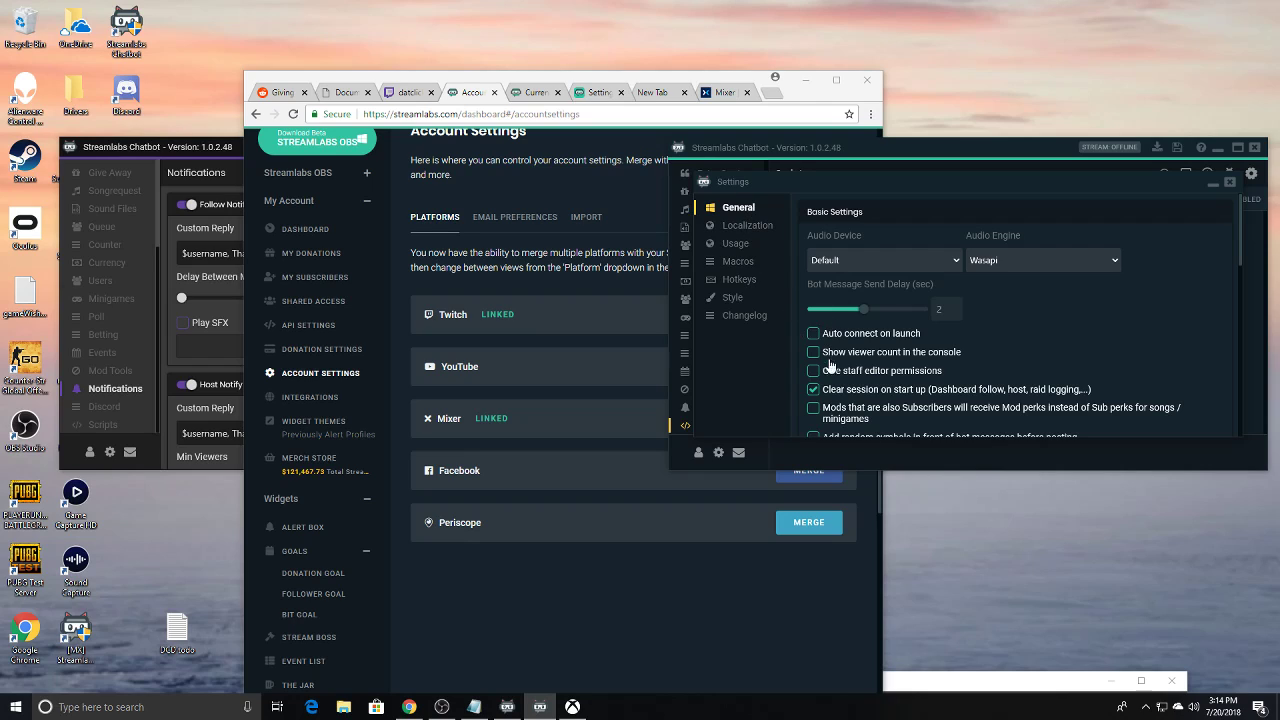
scroll(888, 371, down, 5)
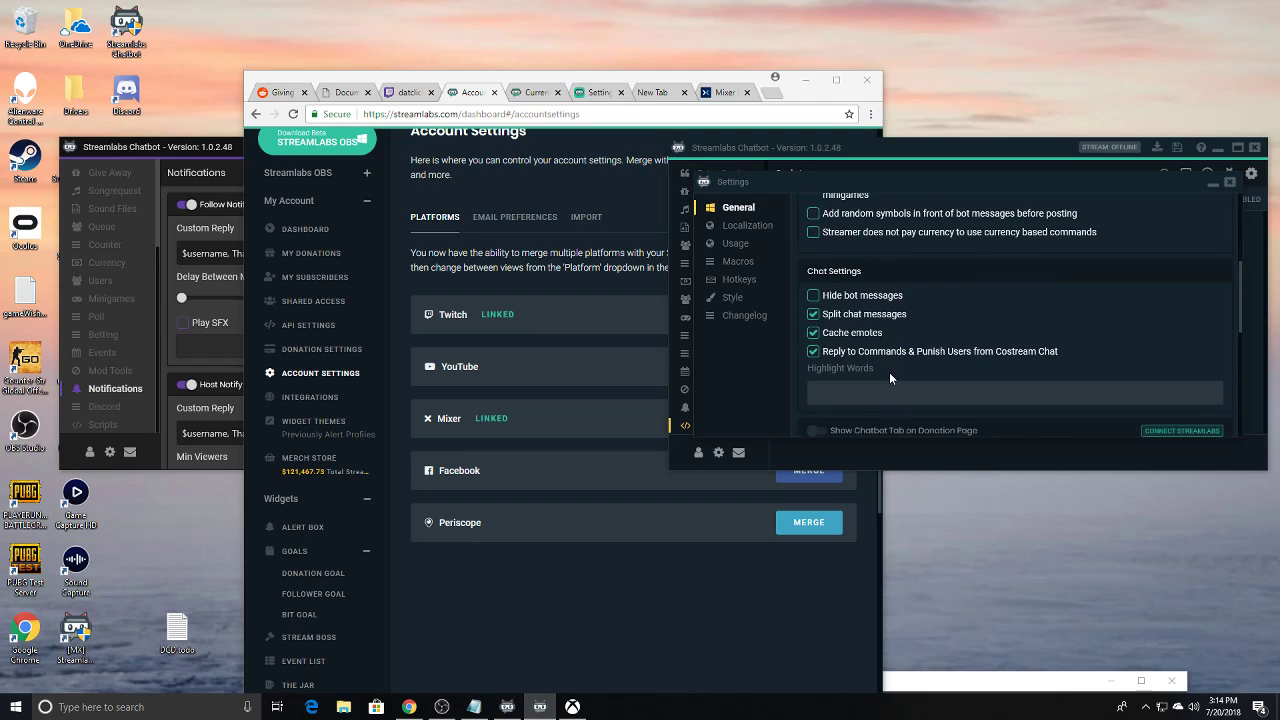
scroll(889, 371, up, 3)
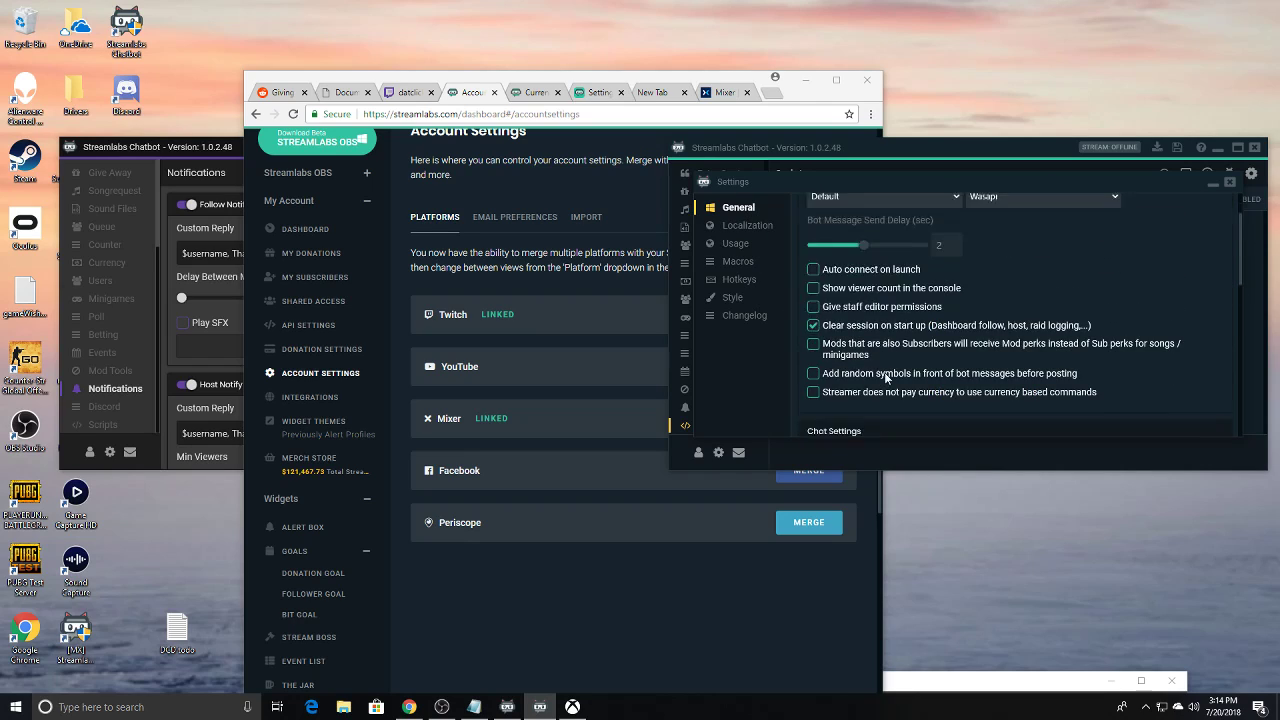
scroll(884, 372, up, 1)
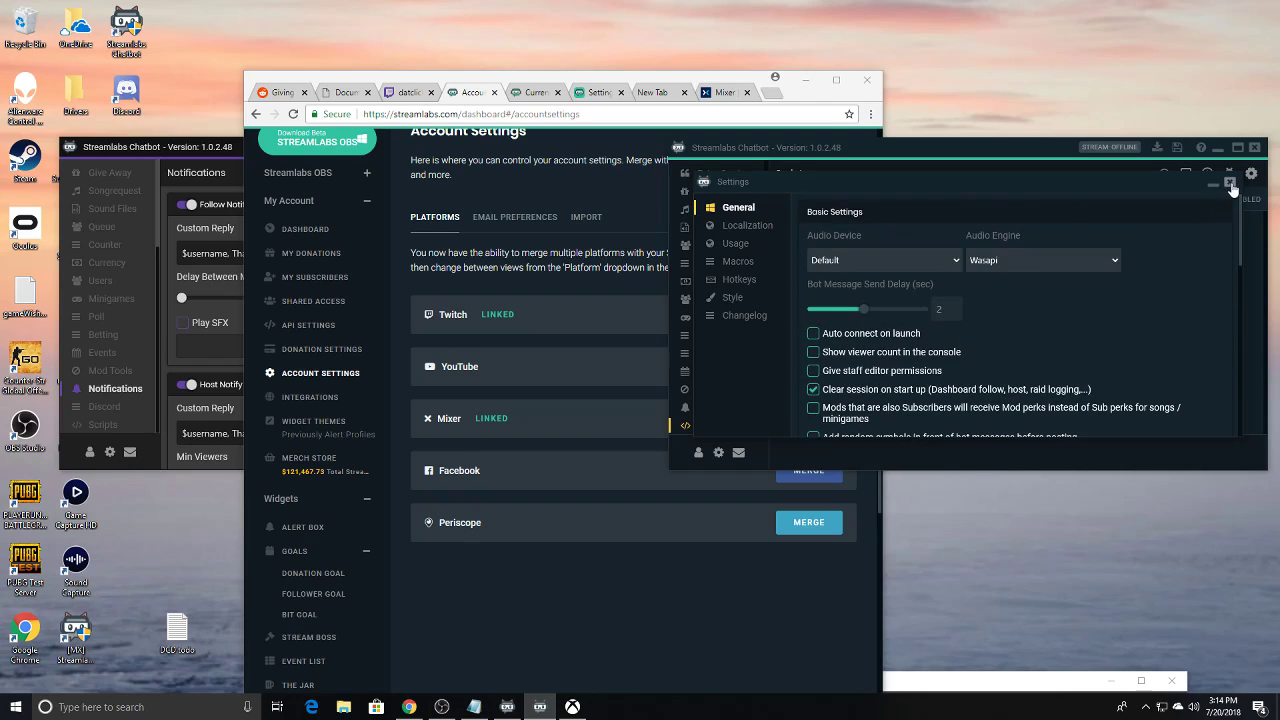
click(1231, 186)
Briefly open and close Connections, then go via Mod Tools to the Notifications page.
click(698, 452)
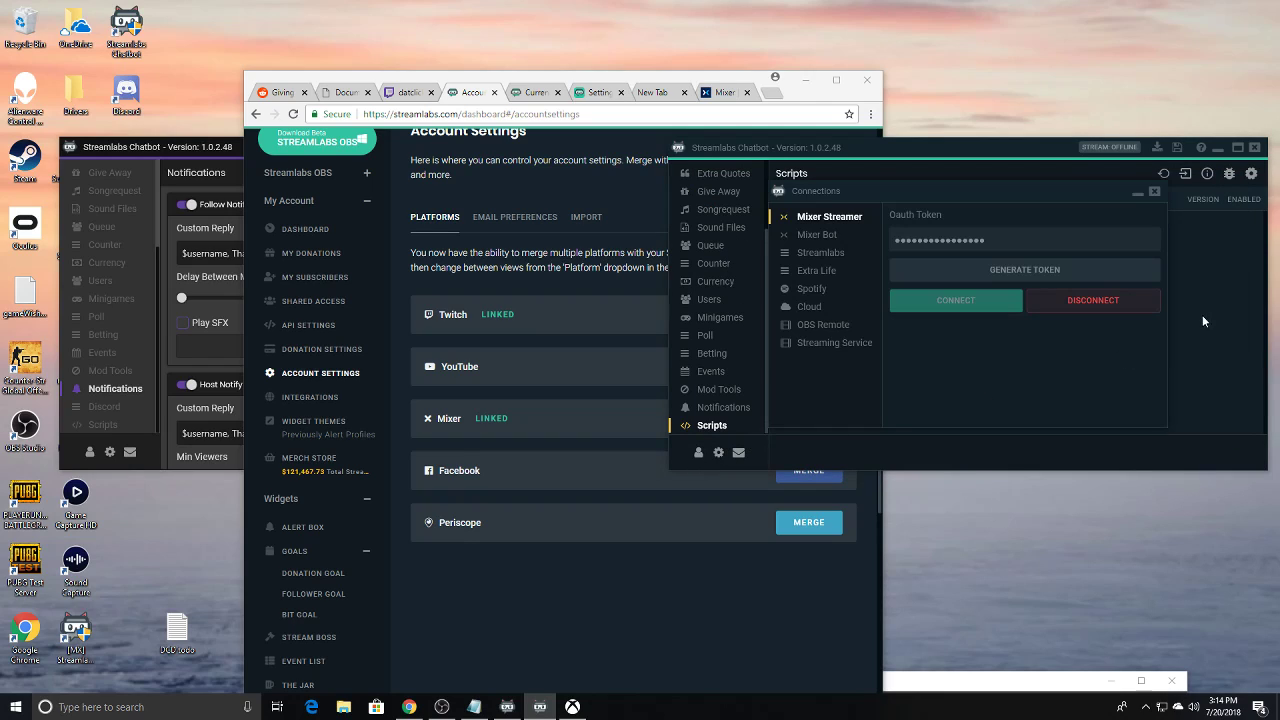
click(1154, 191)
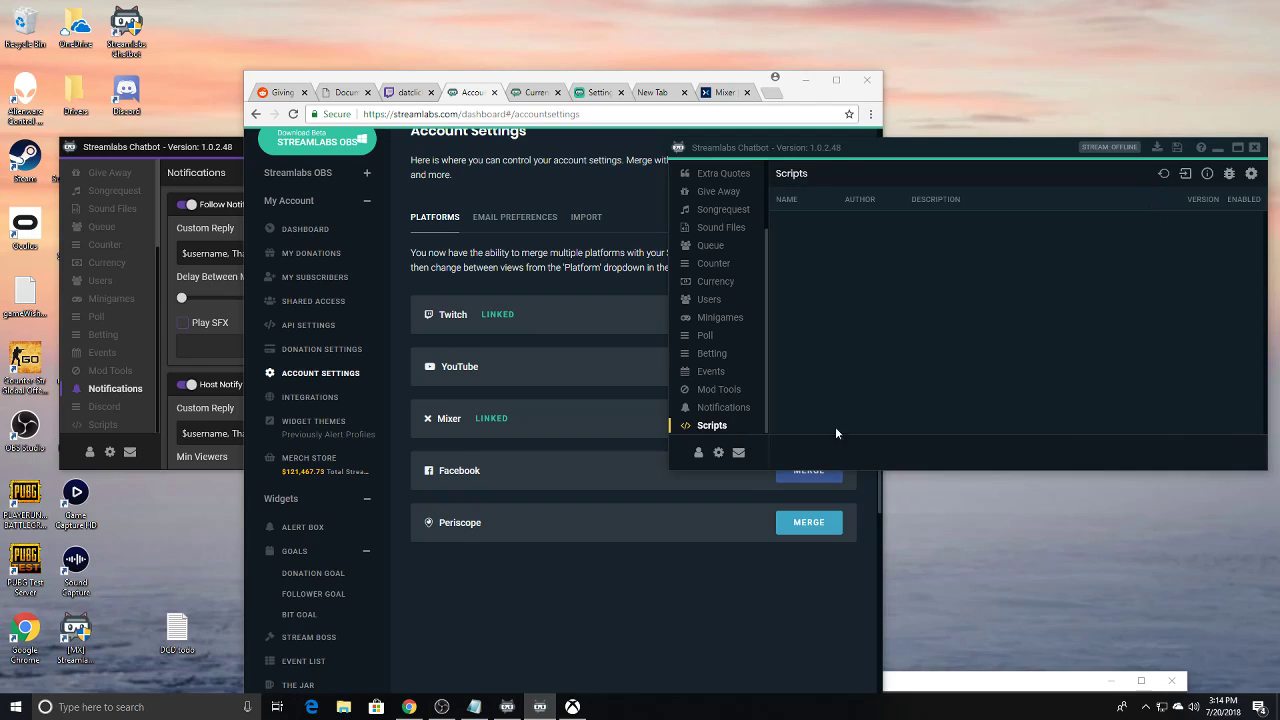
click(722, 389)
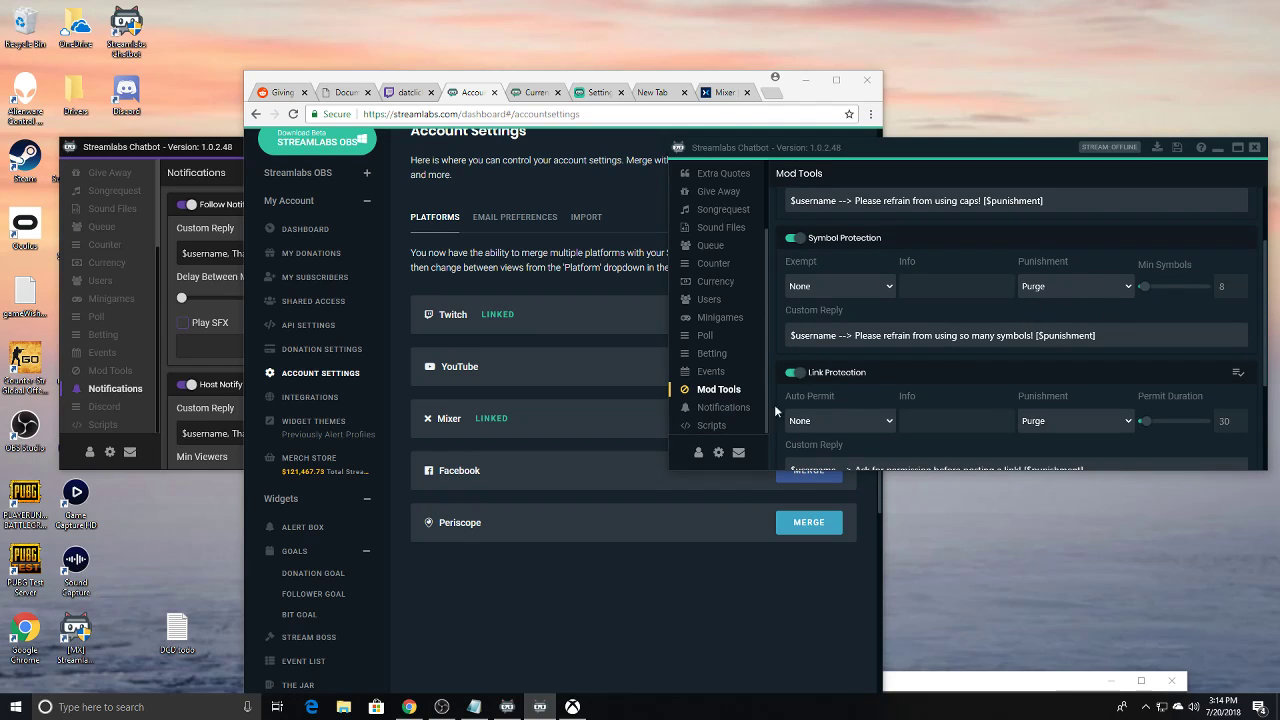
click(724, 407)
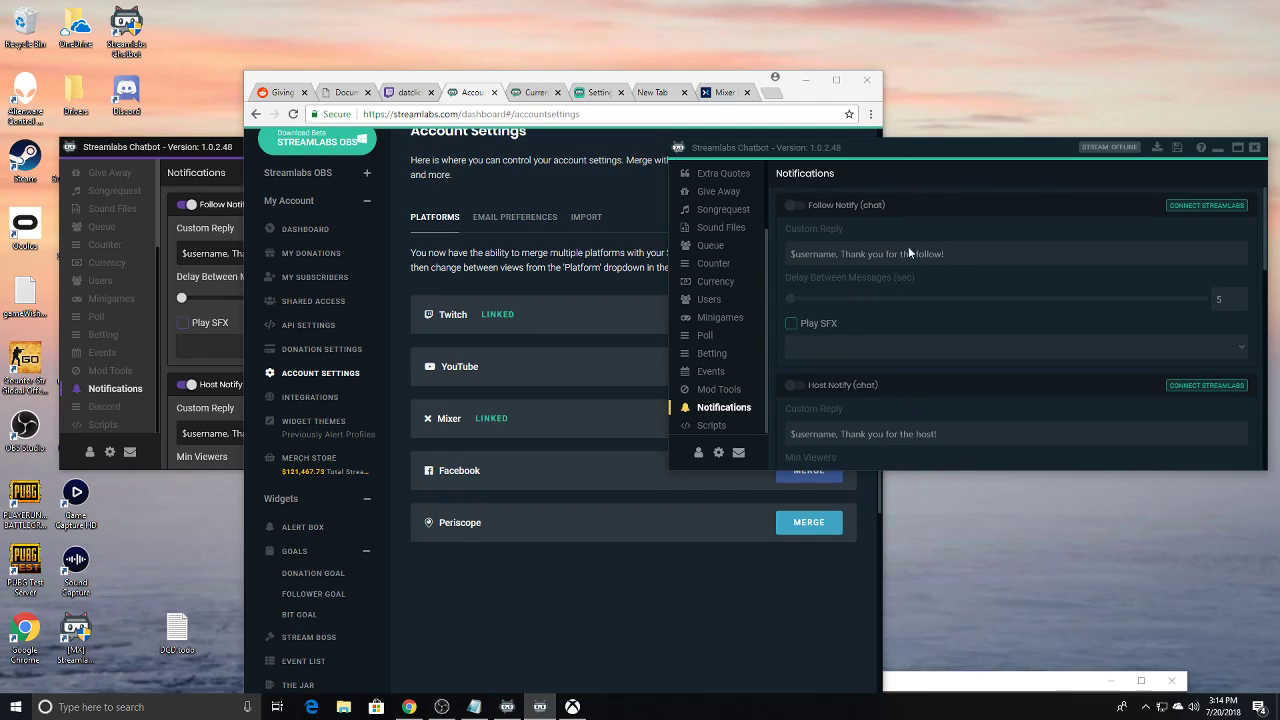
Show the Twitch bot's Streamlabs connection (currency EUR) beside the Mixer bot's Connections window.
click(185, 147)
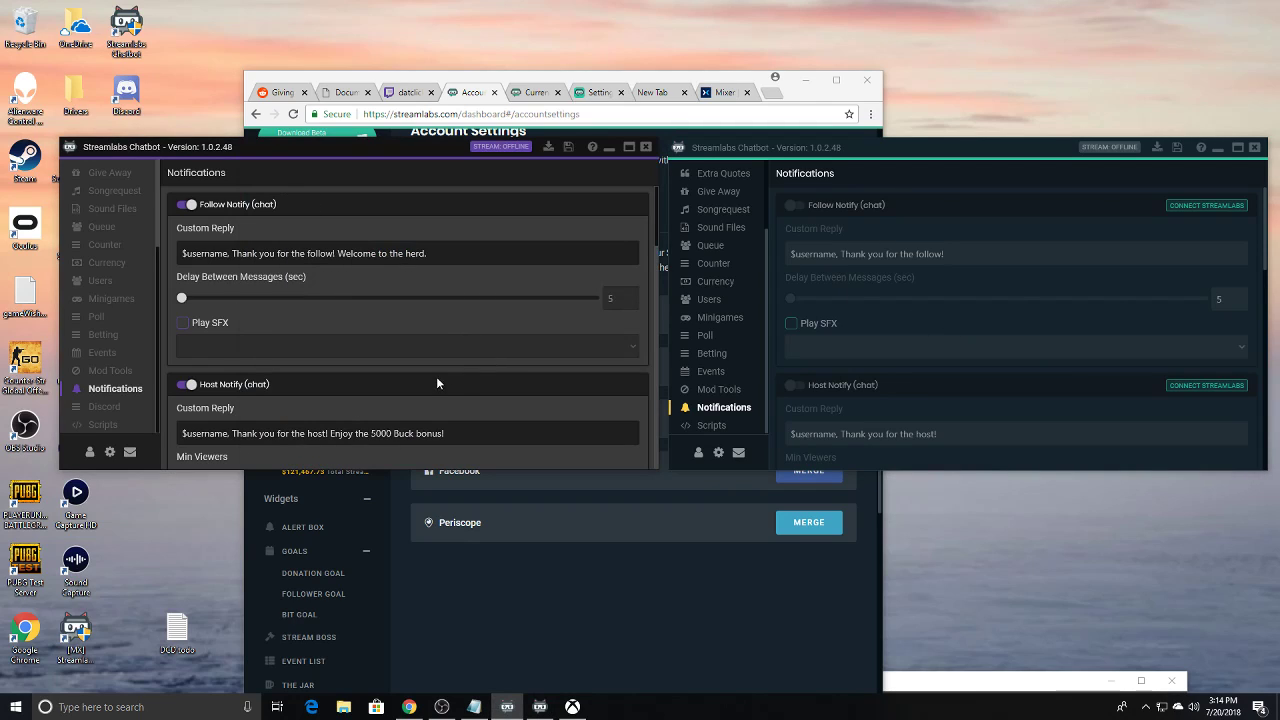
scroll(451, 370, down, 10)
scroll(412, 398, down, 8)
scroll(412, 405, up, 7)
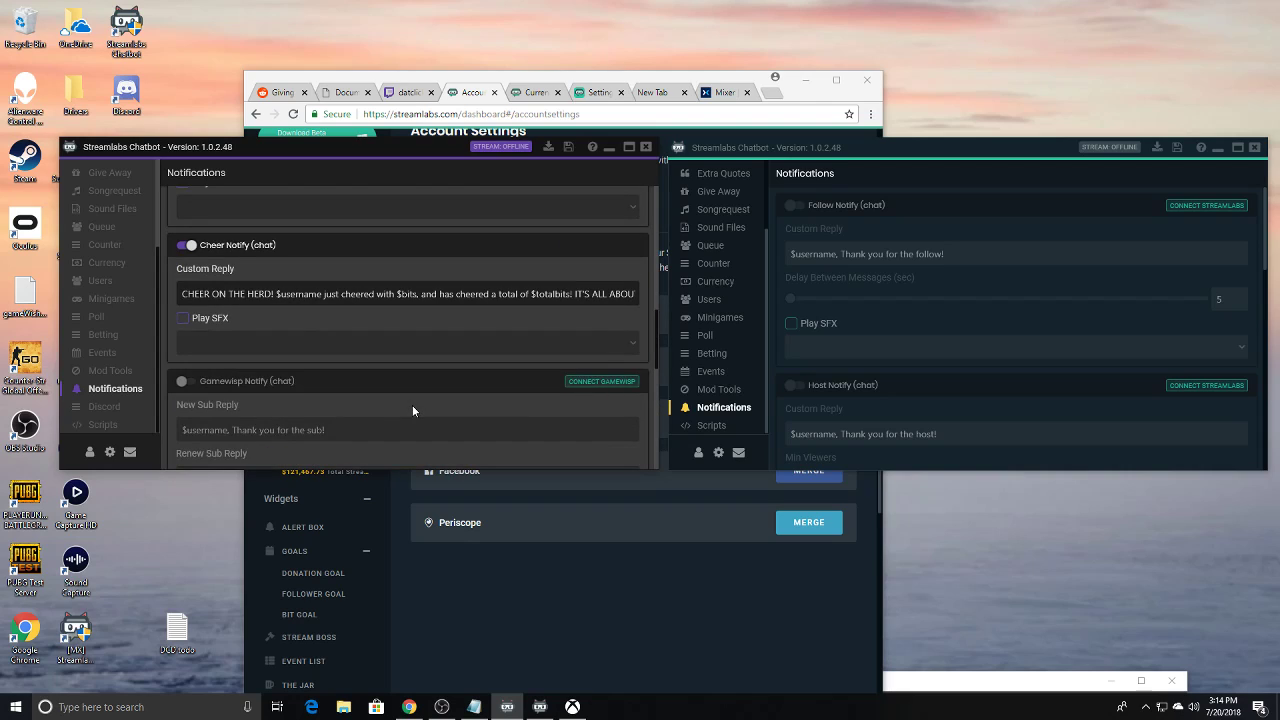
scroll(412, 405, up, 10)
scroll(384, 408, up, 1)
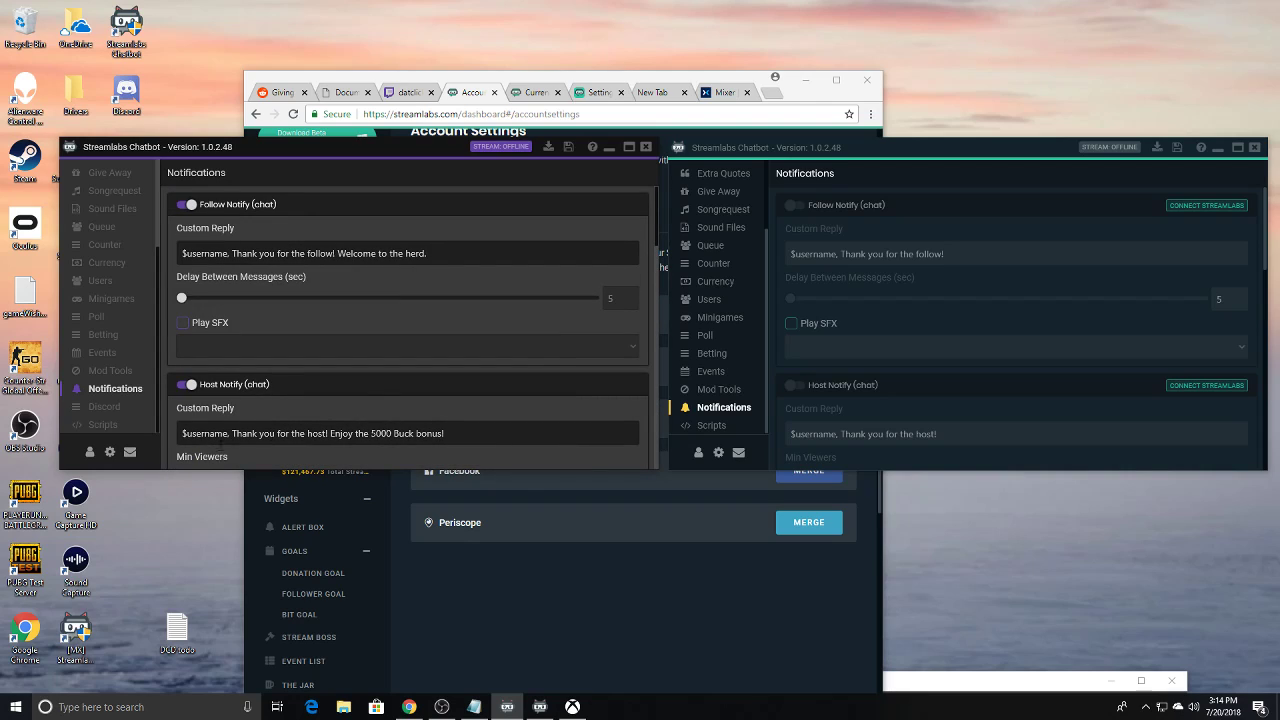
click(90, 452)
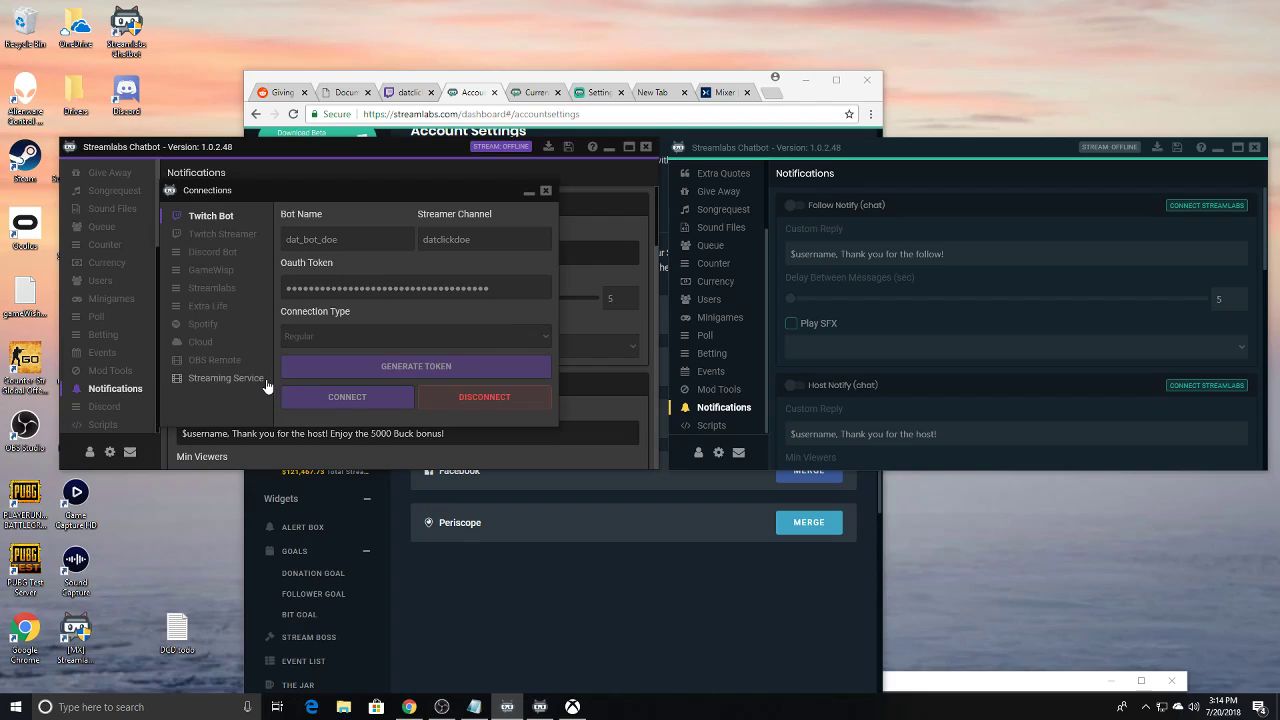
click(233, 290)
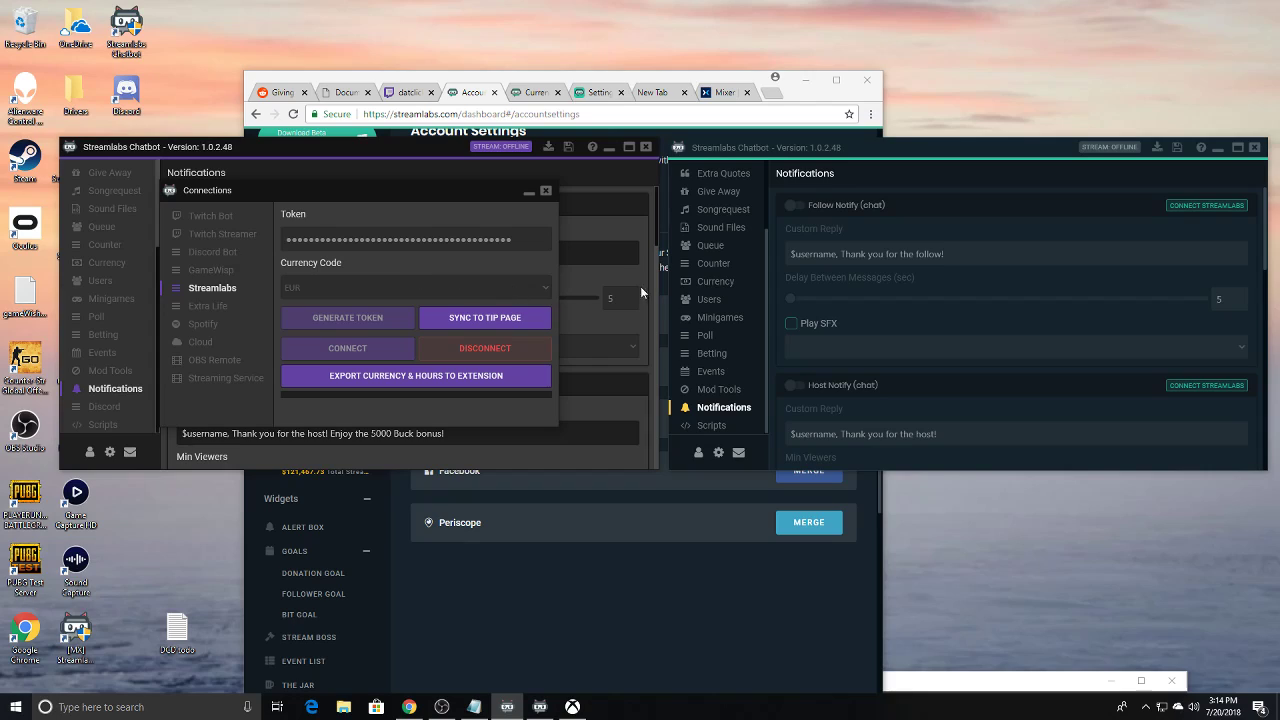
click(697, 452)
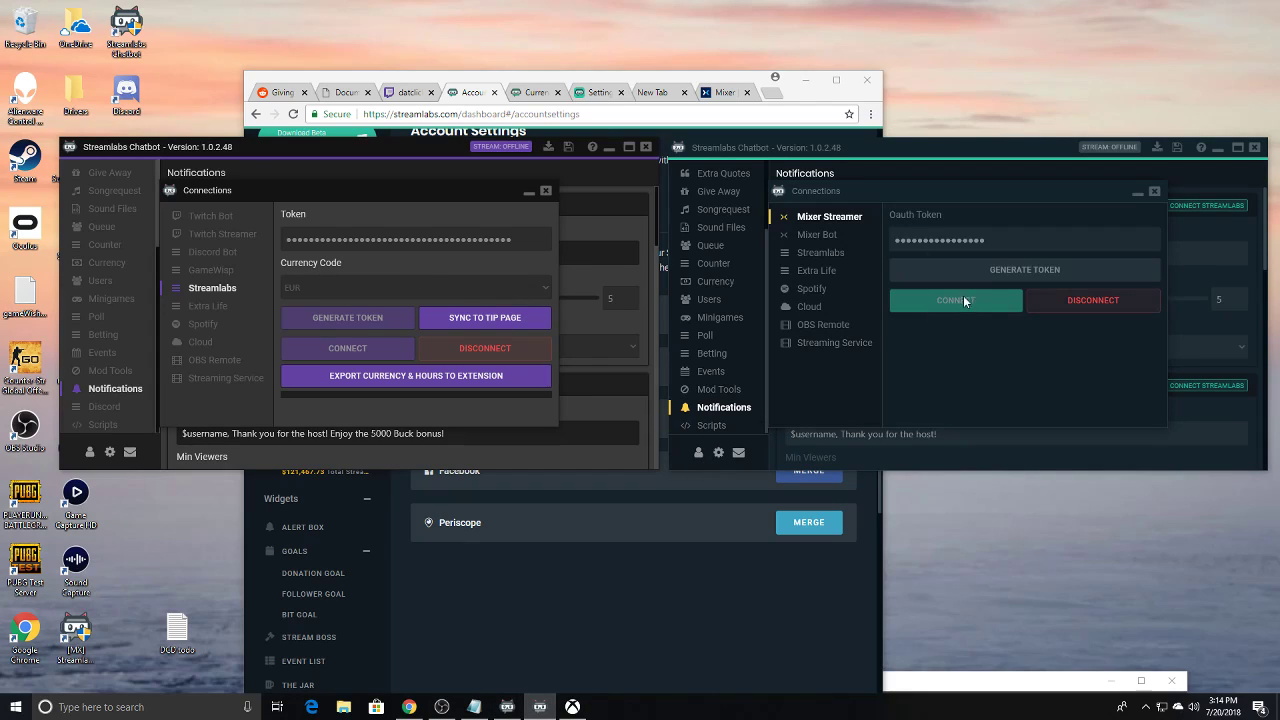
Connect the Mixer bot to Streamlabs and recheck its Streamlabs connection settings.
click(836, 256)
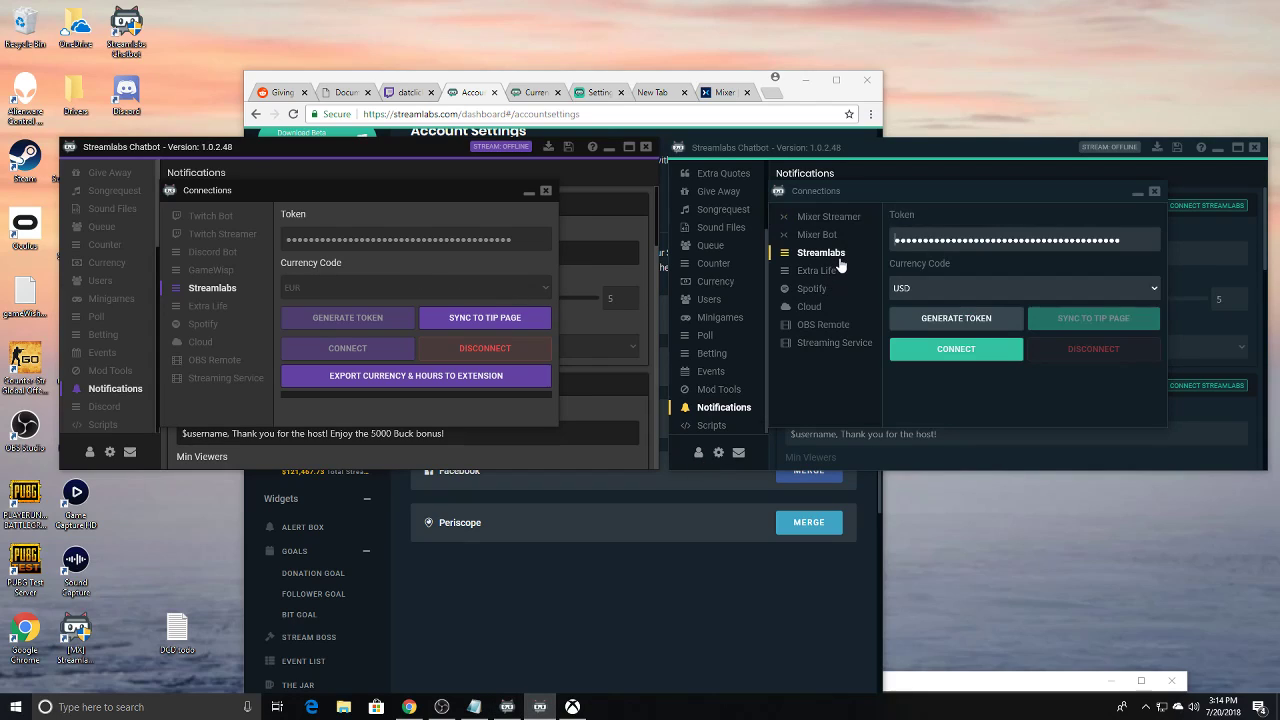
click(972, 352)
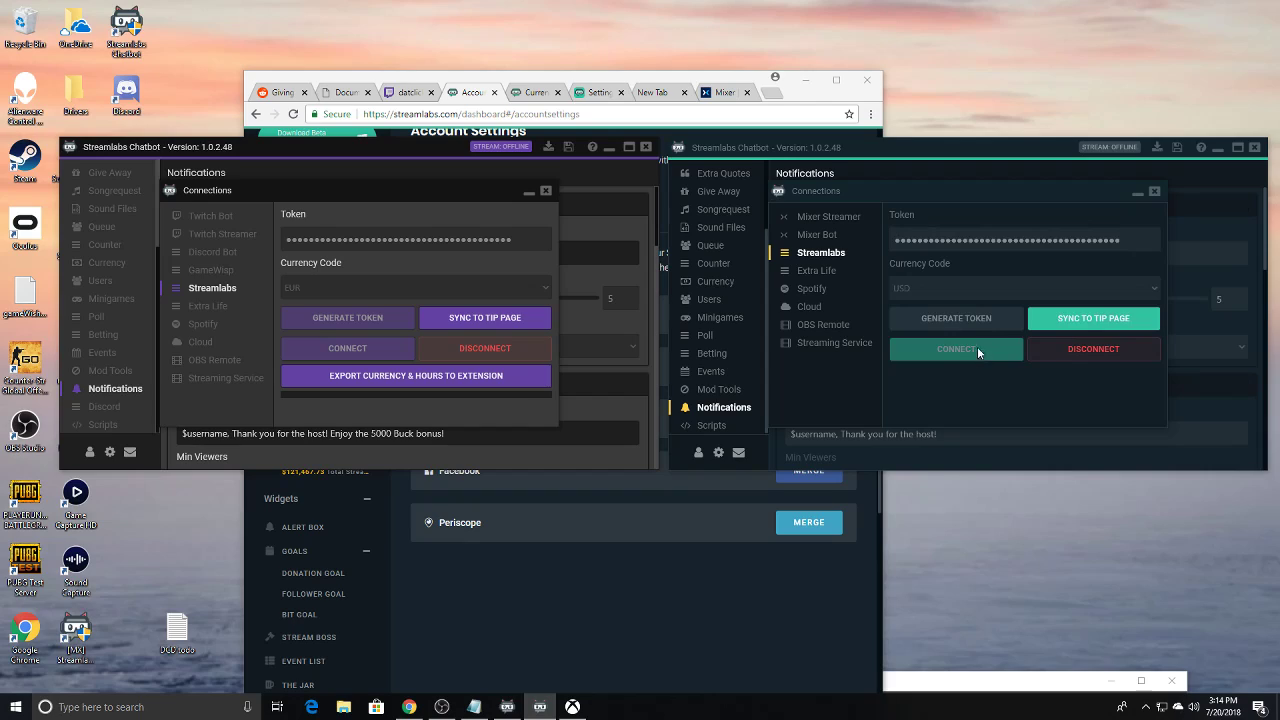
click(1154, 191)
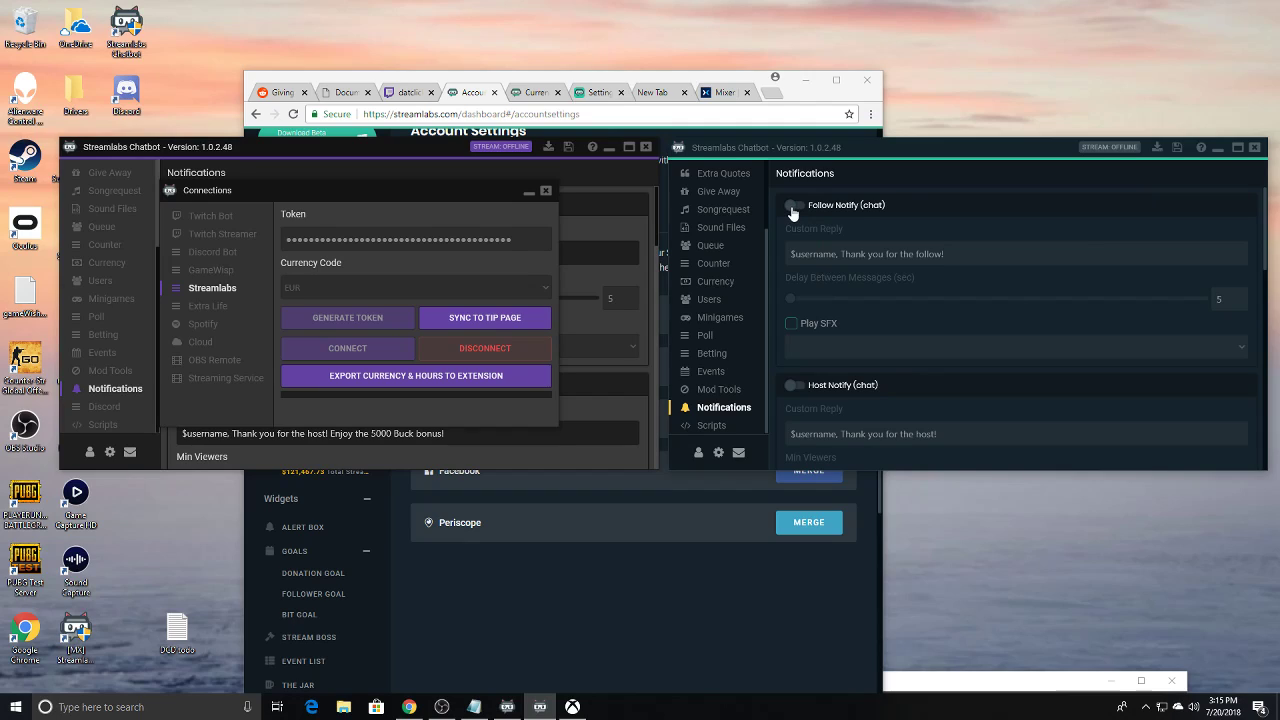
click(717, 453)
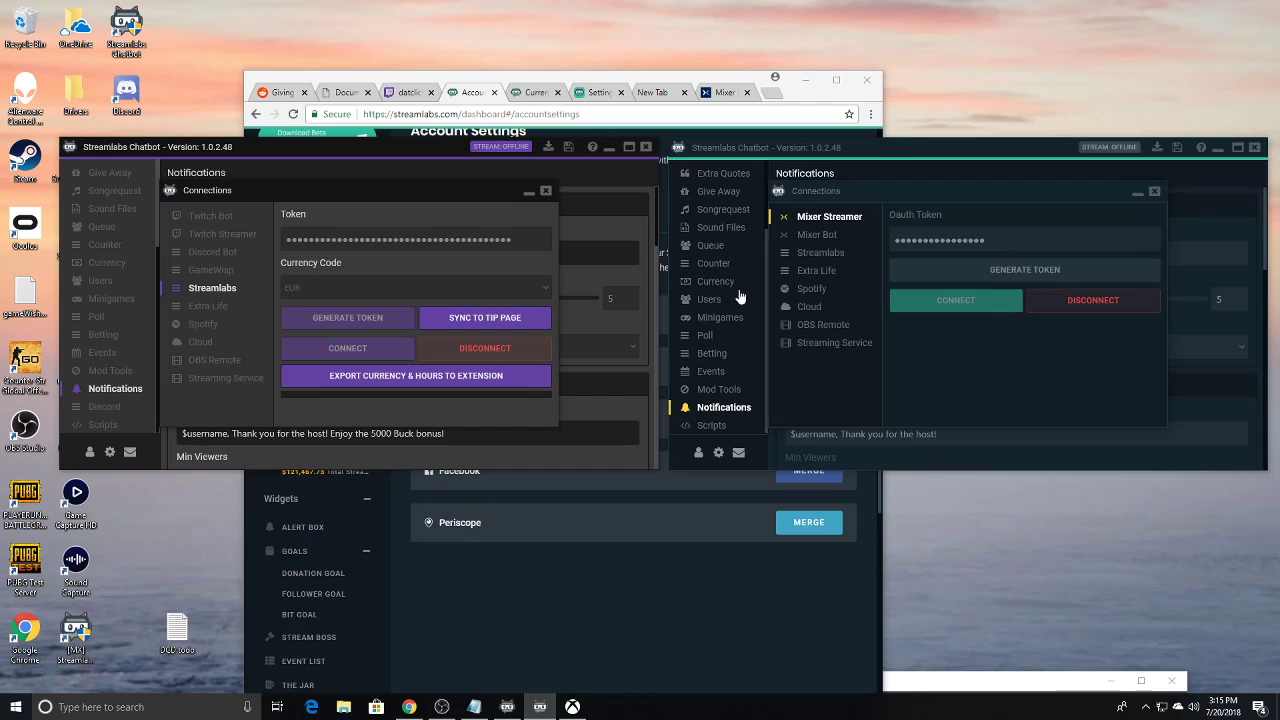
click(821, 255)
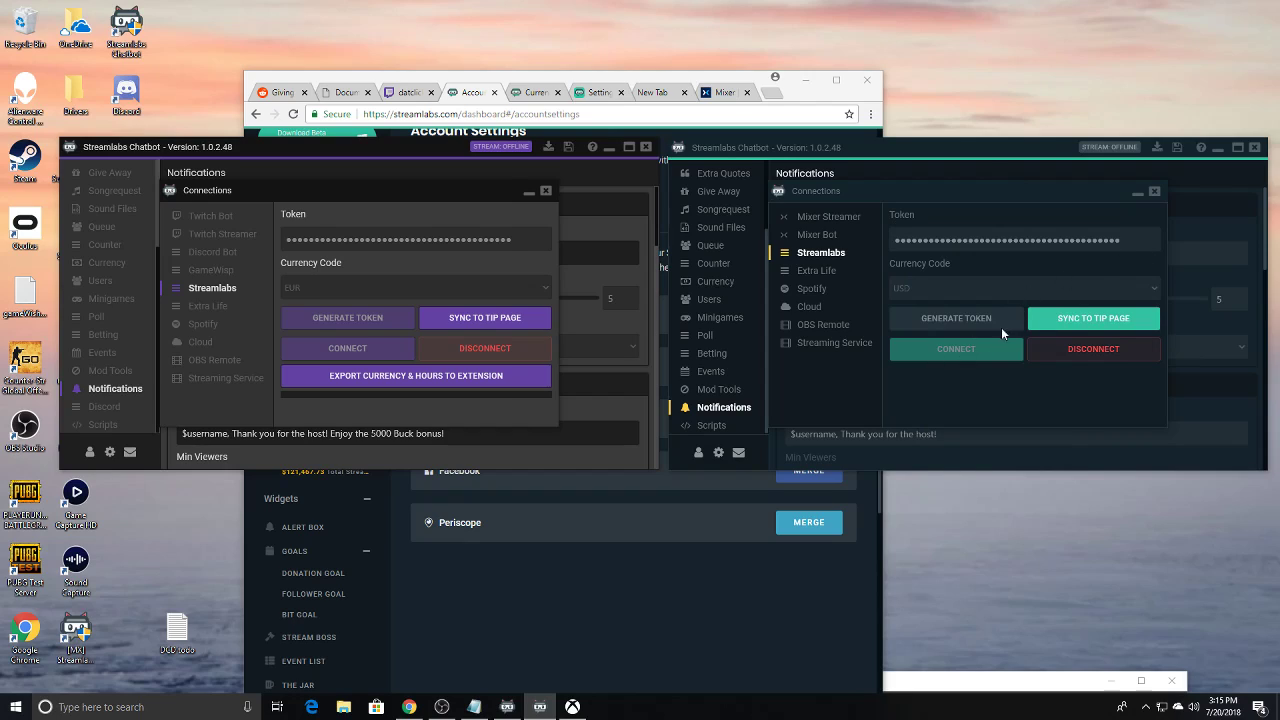
click(1154, 191)
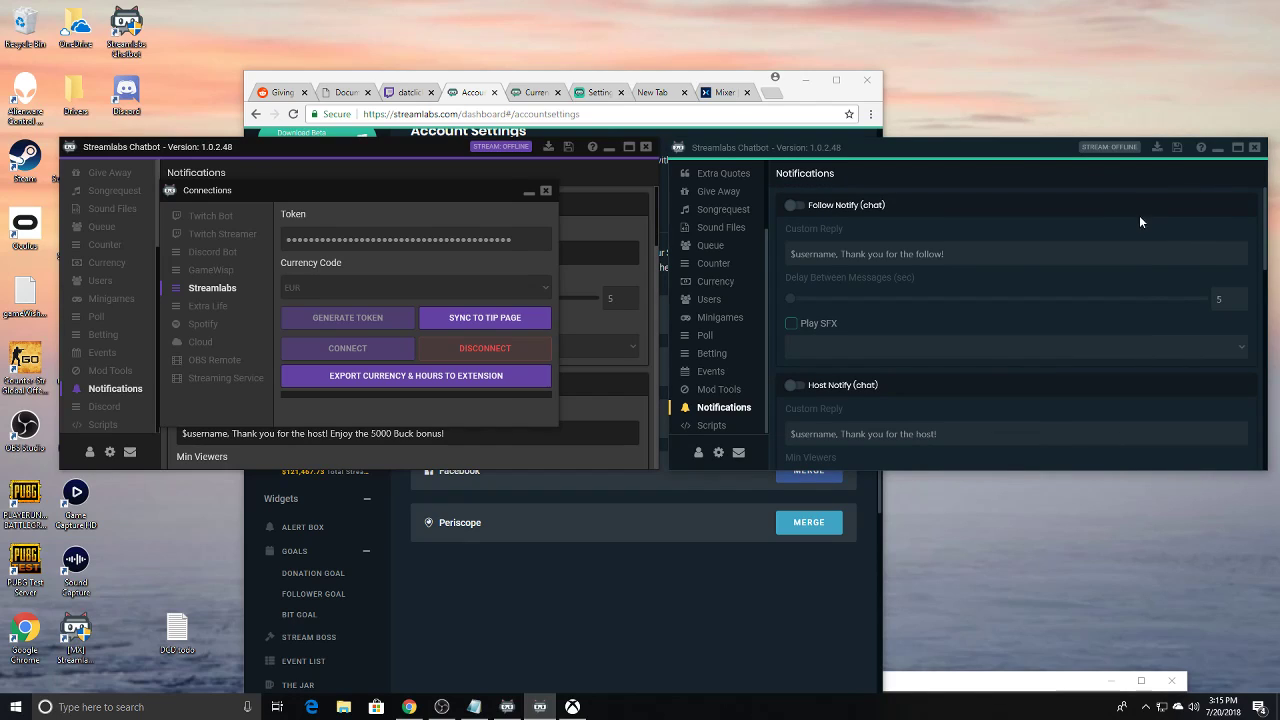
Verify the Mixer bot's Streamlabs status once more, then close both bots' Connections windows.
click(698, 452)
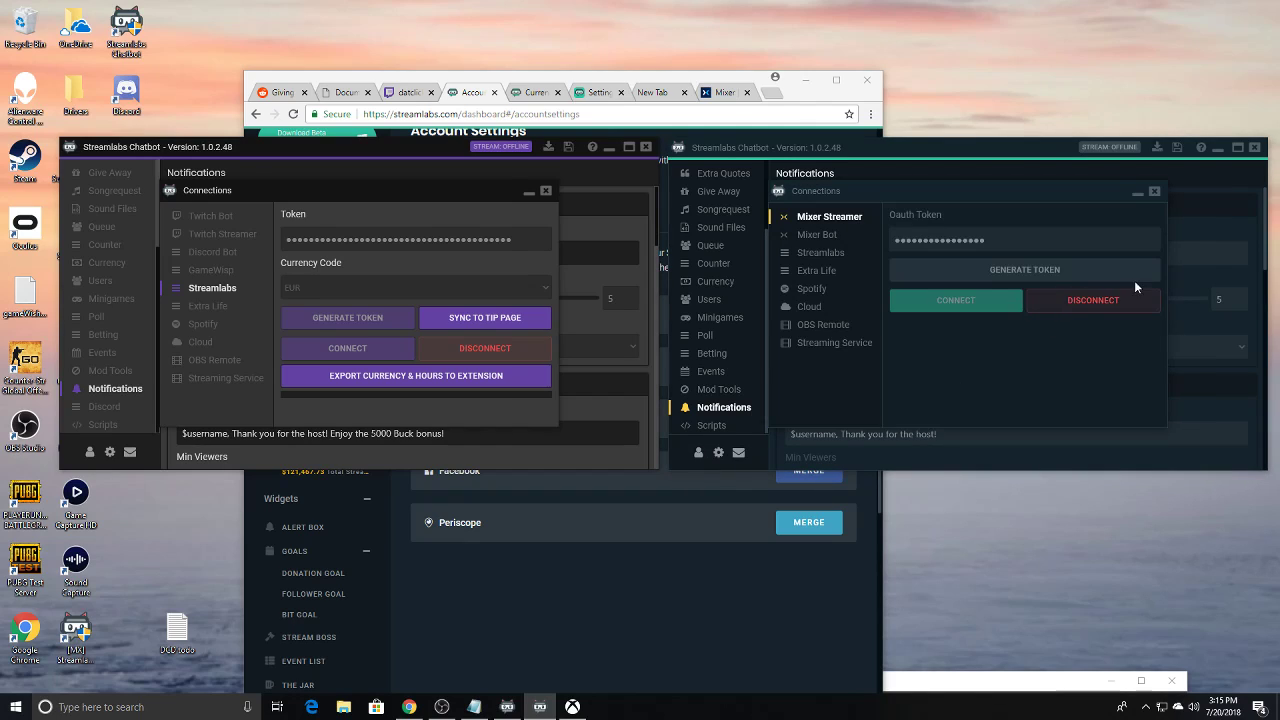
click(1153, 191)
click(698, 452)
click(830, 256)
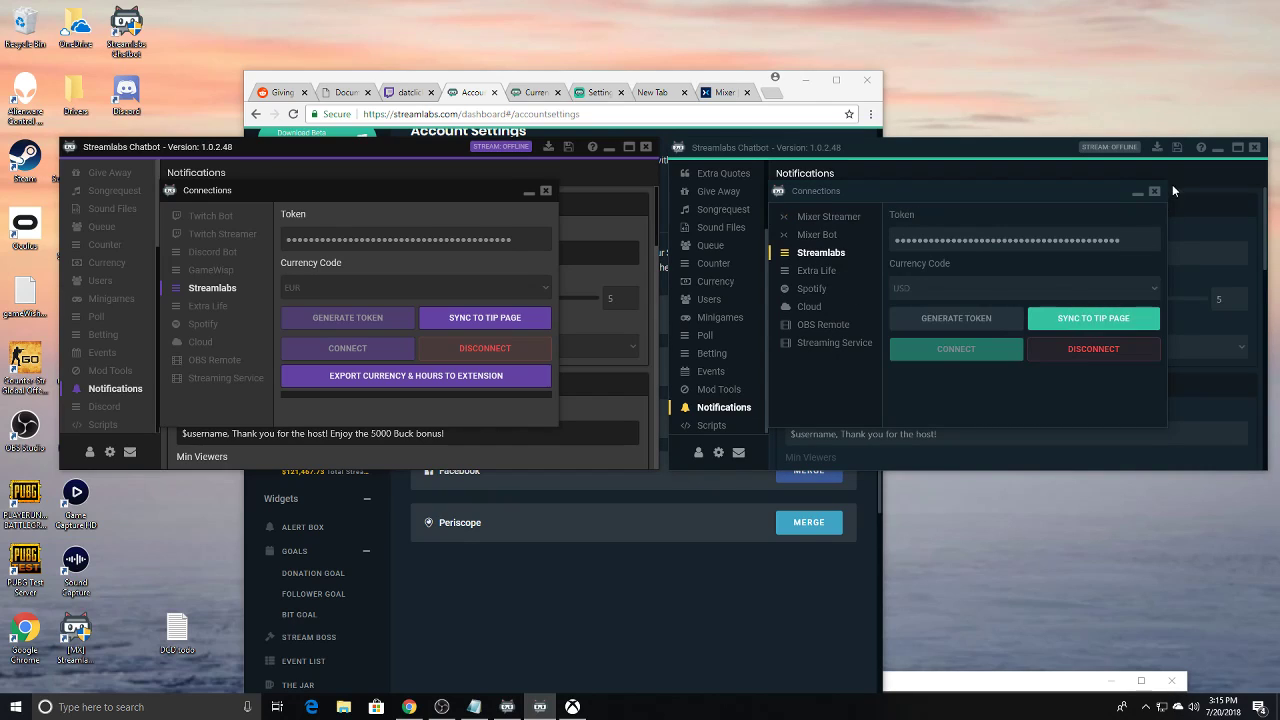
click(1153, 191)
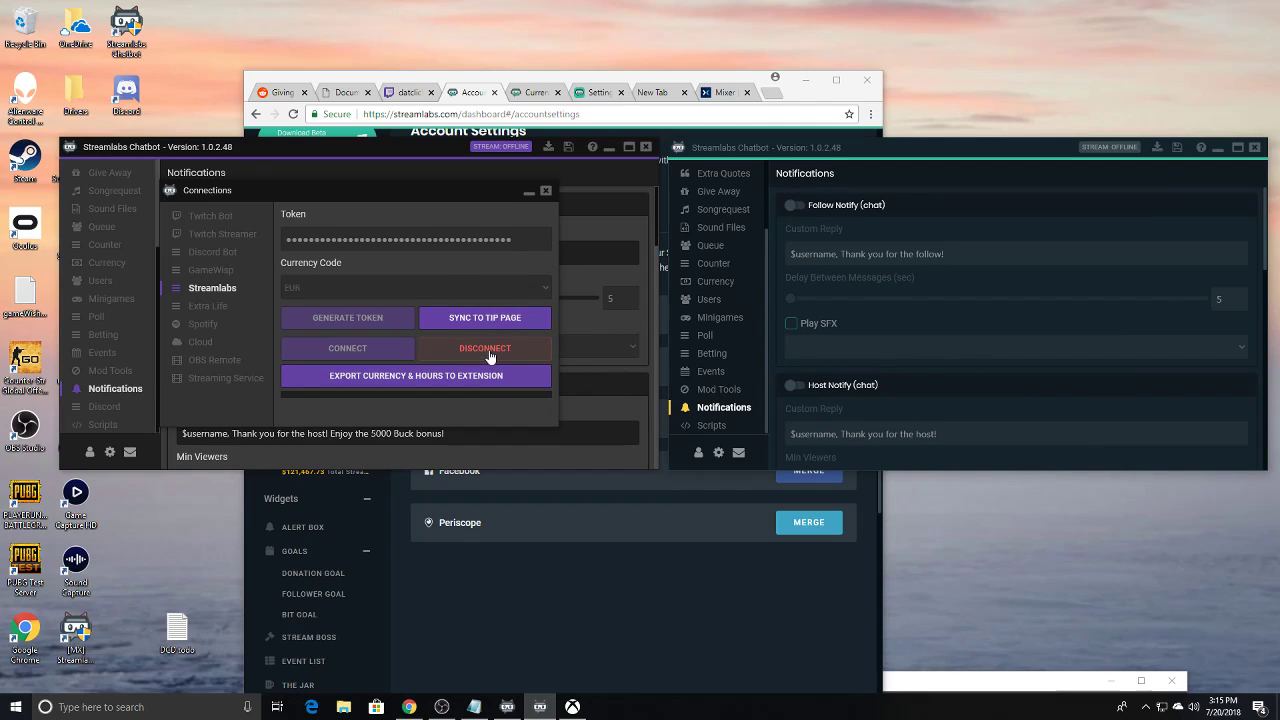
click(545, 191)
Set the Twitch bot's Streamlabs currency code to USD and request a new token.
click(89, 452)
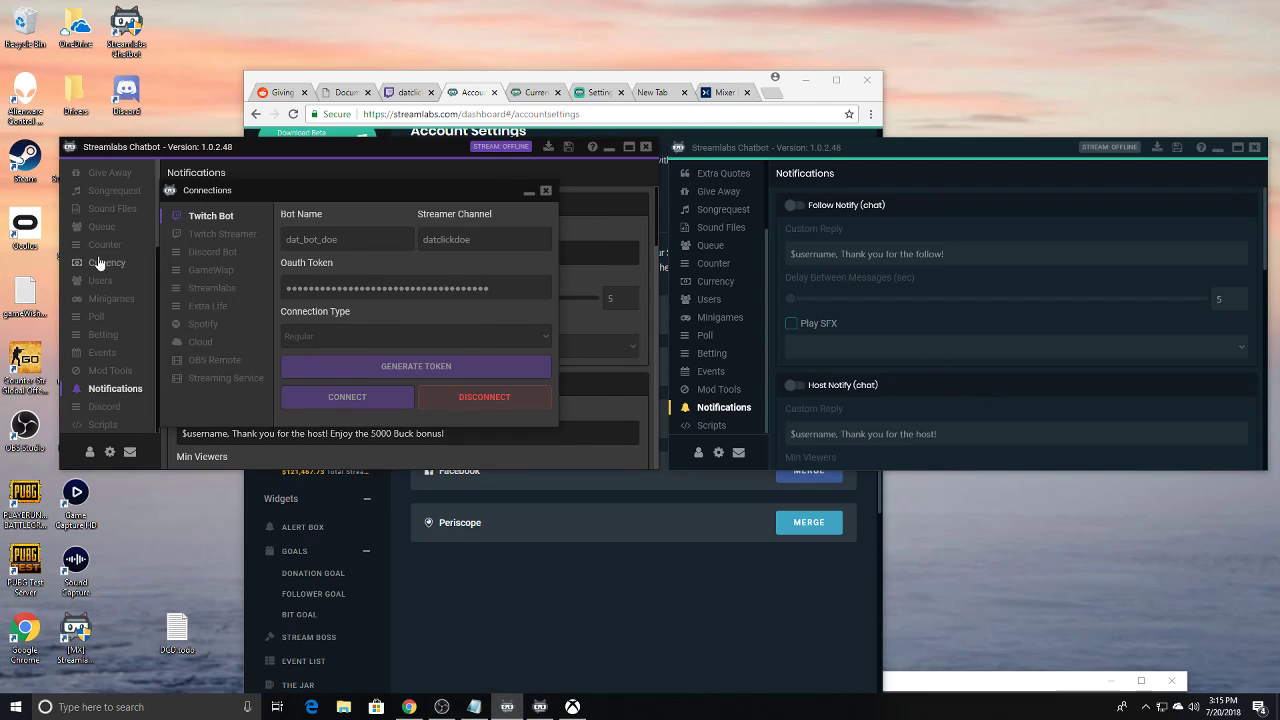
click(212, 288)
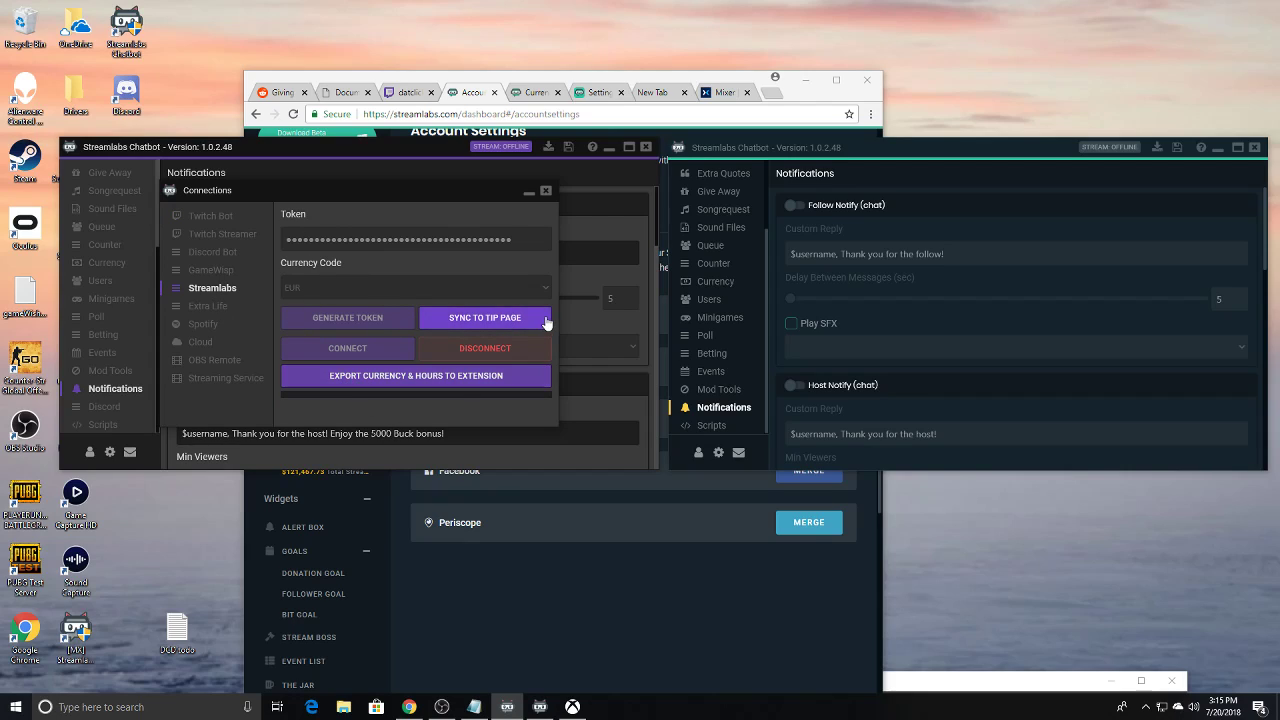
click(380, 290)
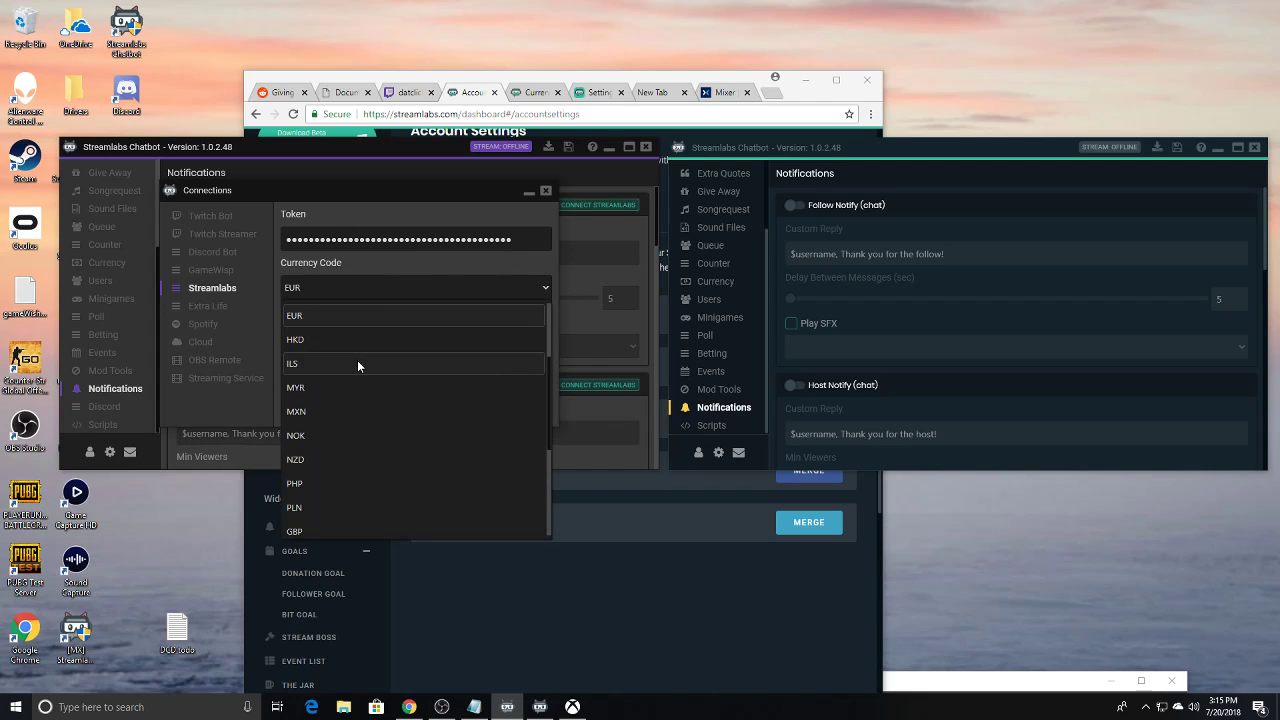
scroll(348, 483, down, 3)
click(349, 504)
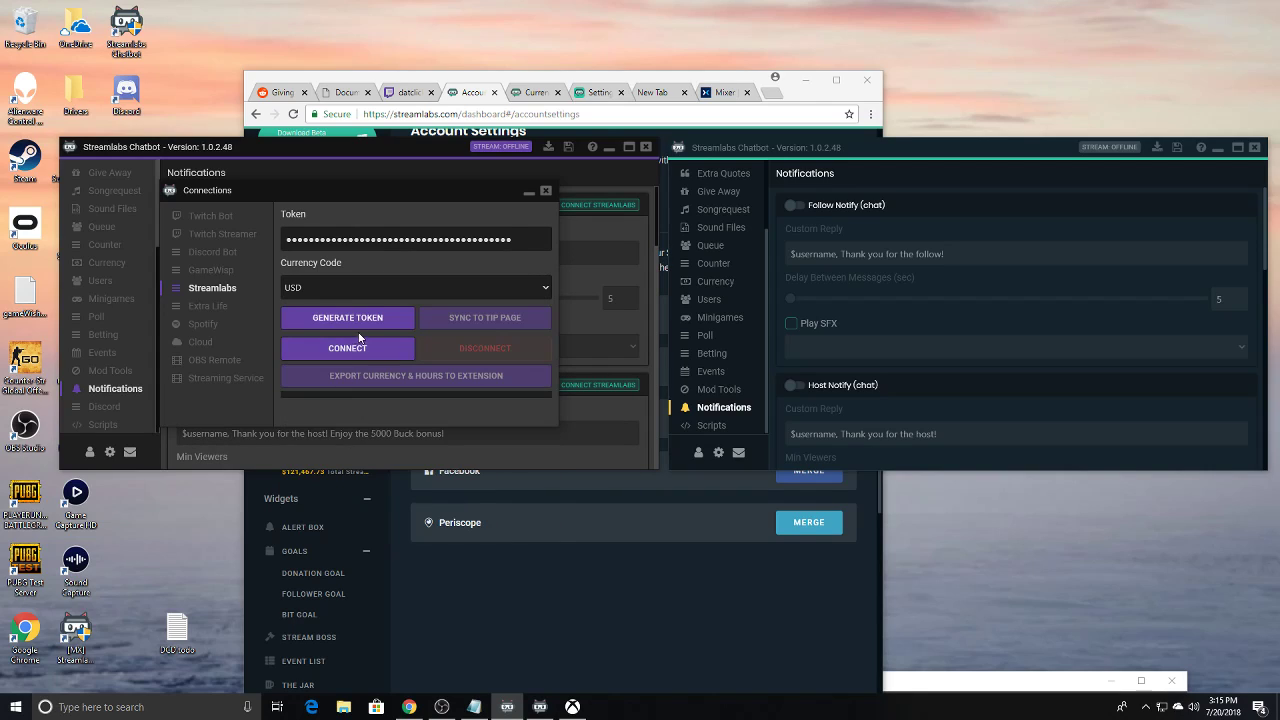
click(362, 338)
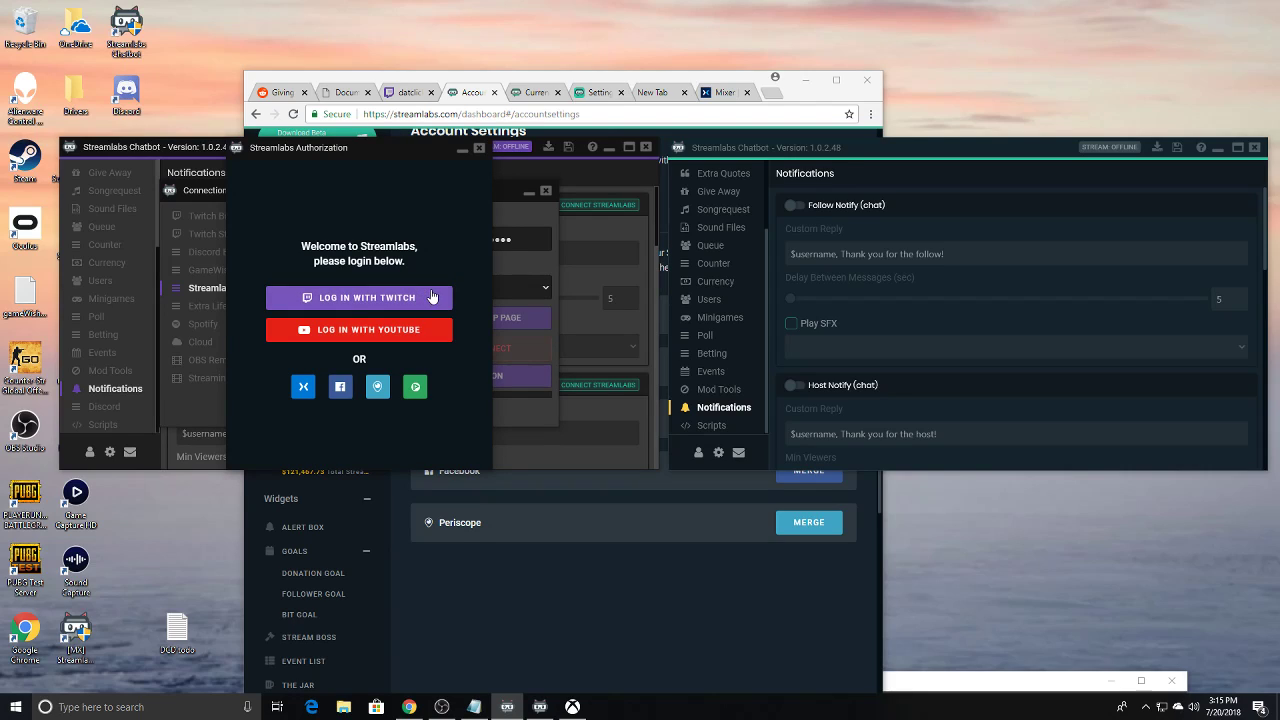
Log in with the Twitch account, pass two-factor verification, connect to Streamlabs, and close Connections.
click(432, 297)
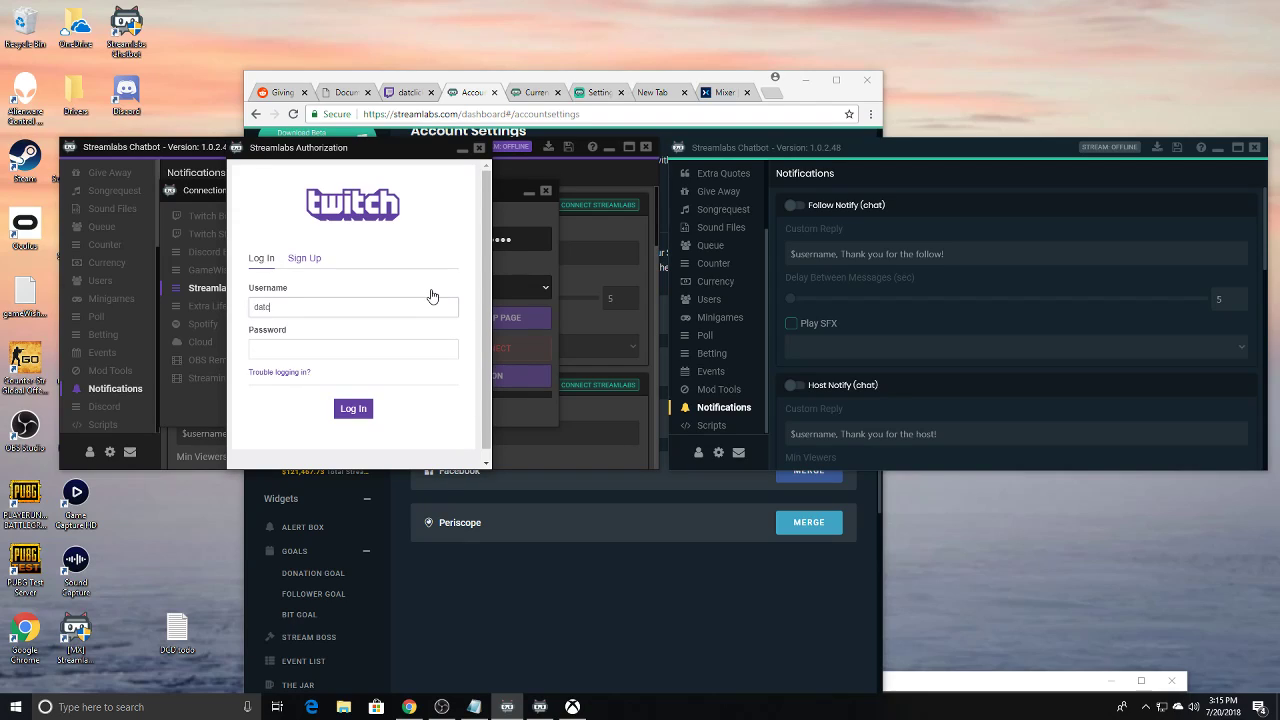
key(BackSpace)
key(BackSpace)
key(Tab)
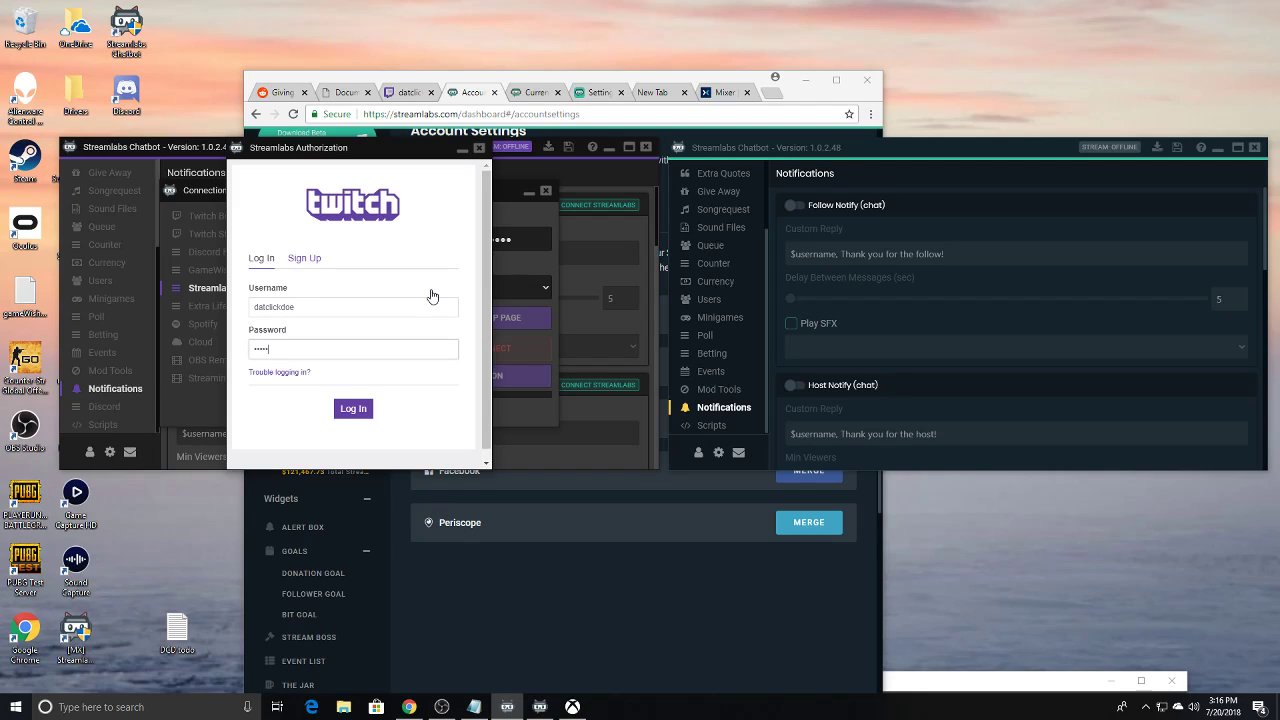
key(Return)
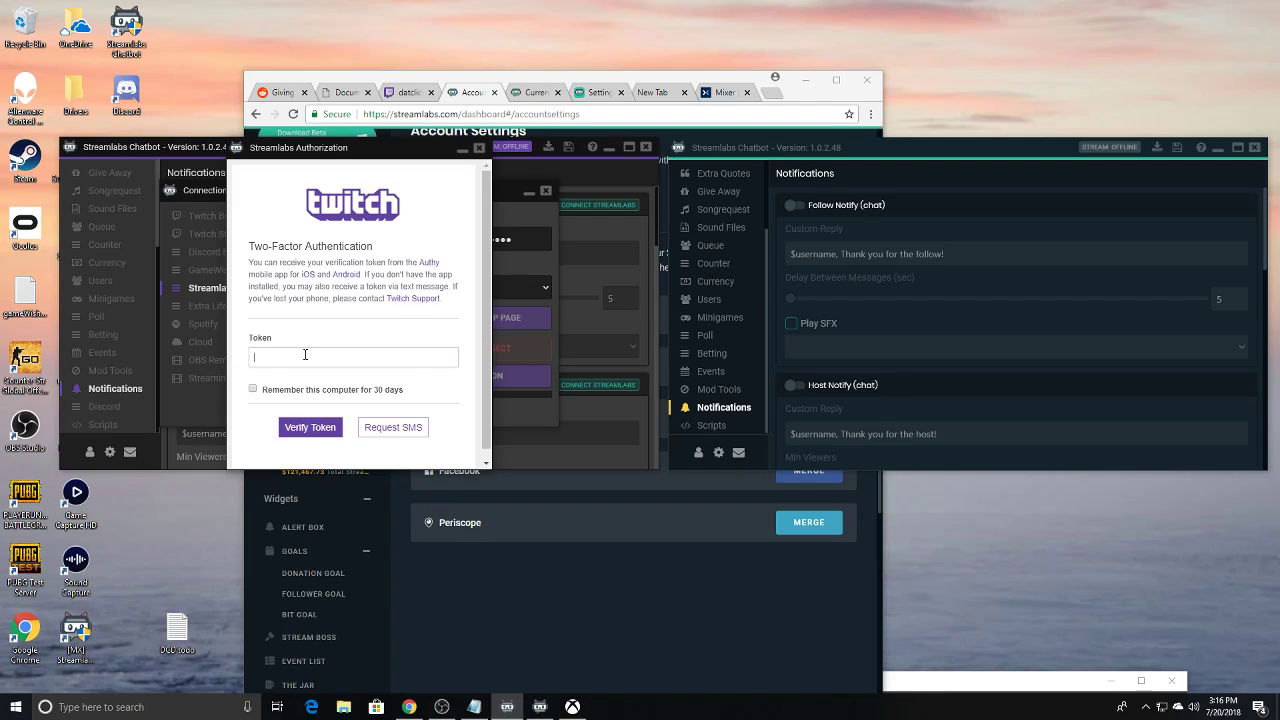
click(317, 436)
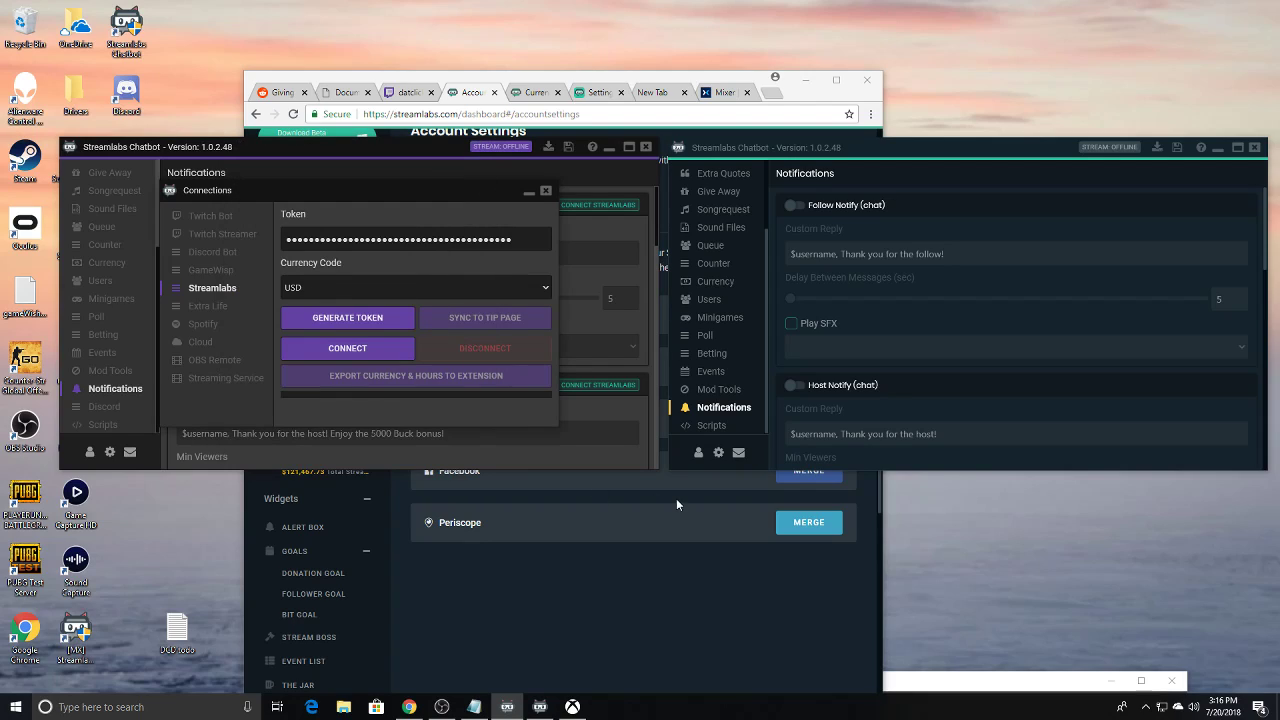
click(377, 344)
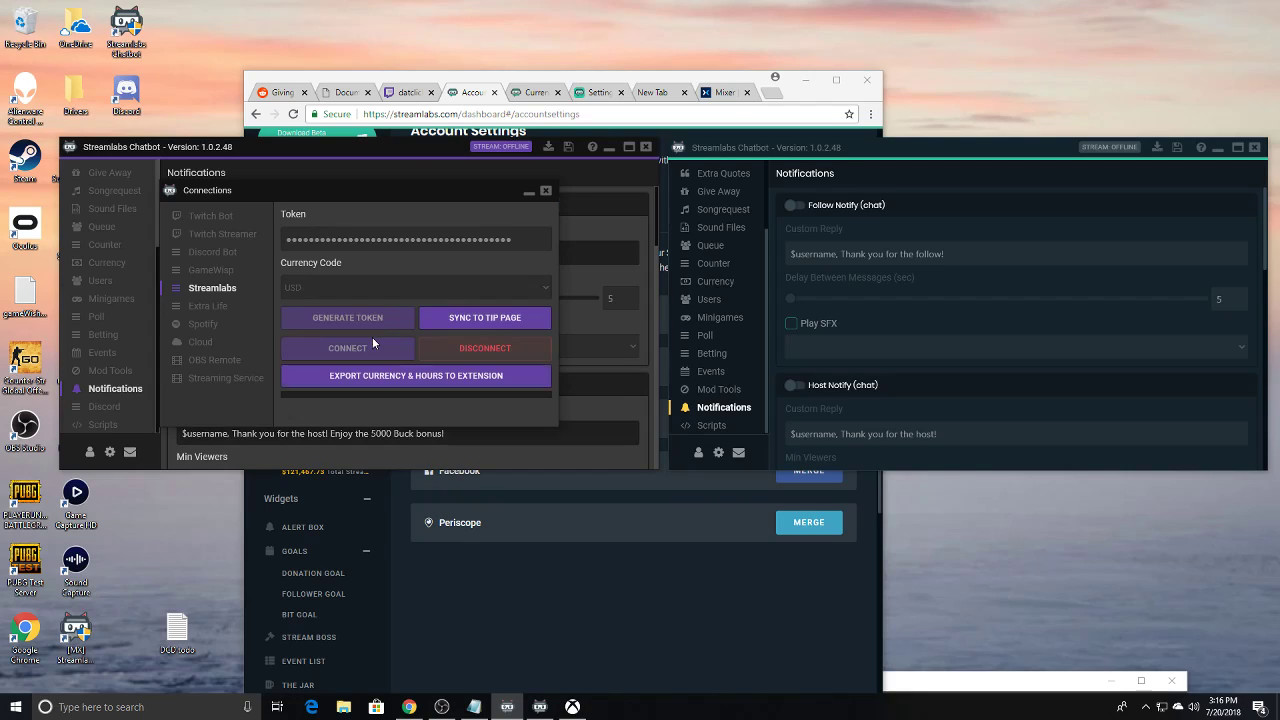
click(545, 191)
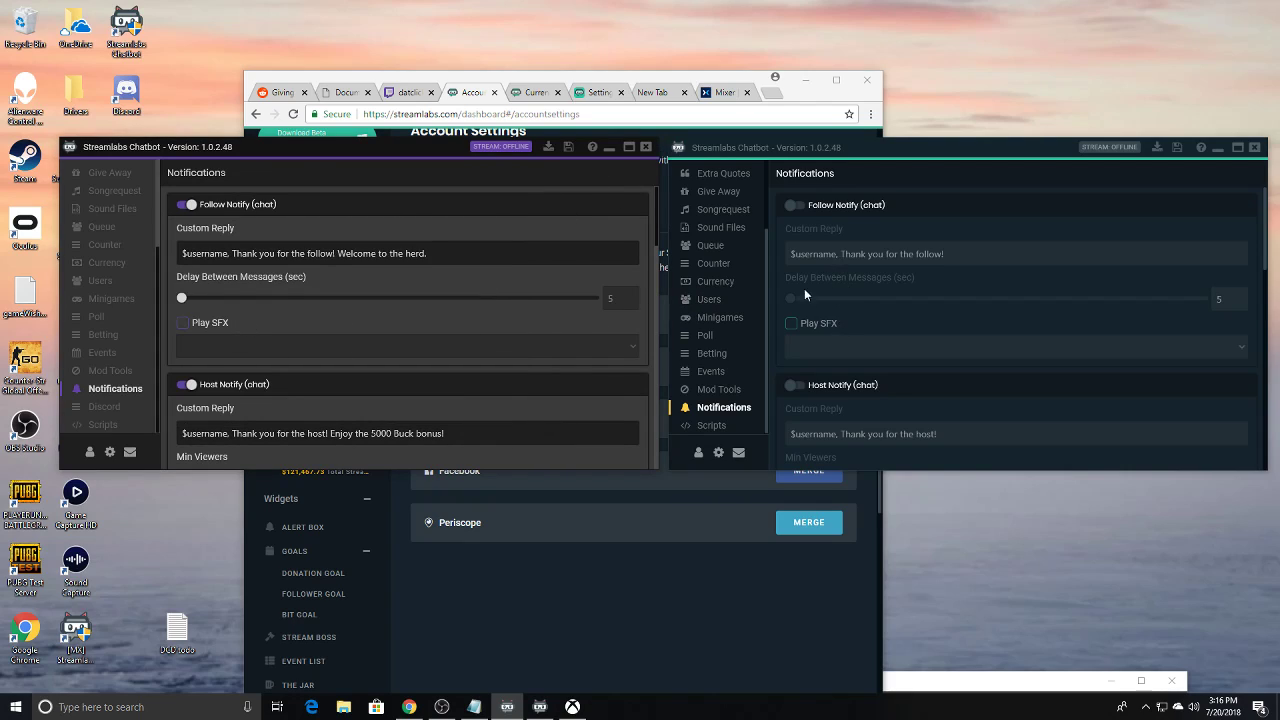
Turn on Follow, Host and Subscriber notifications in the Mixer bot.
scroll(230, 330, down, 1)
scroll(260, 314, up, 1)
click(794, 205)
click(794, 385)
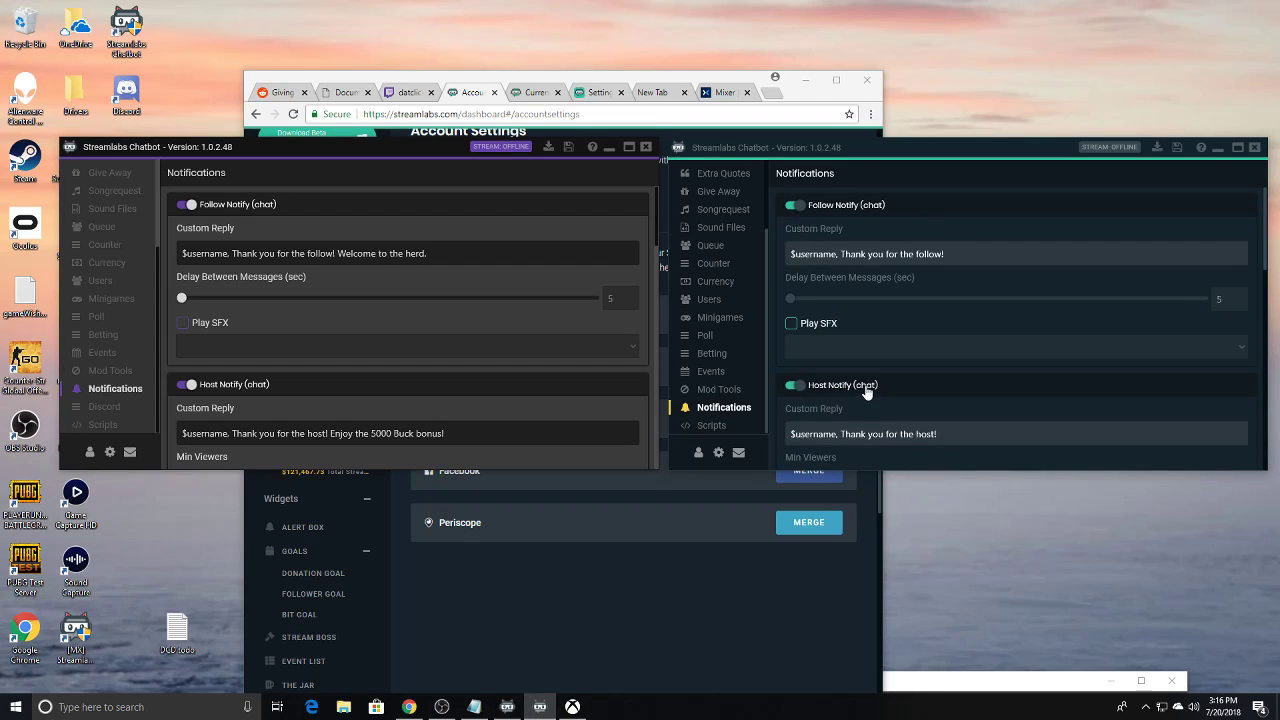
scroll(866, 392, down, 3)
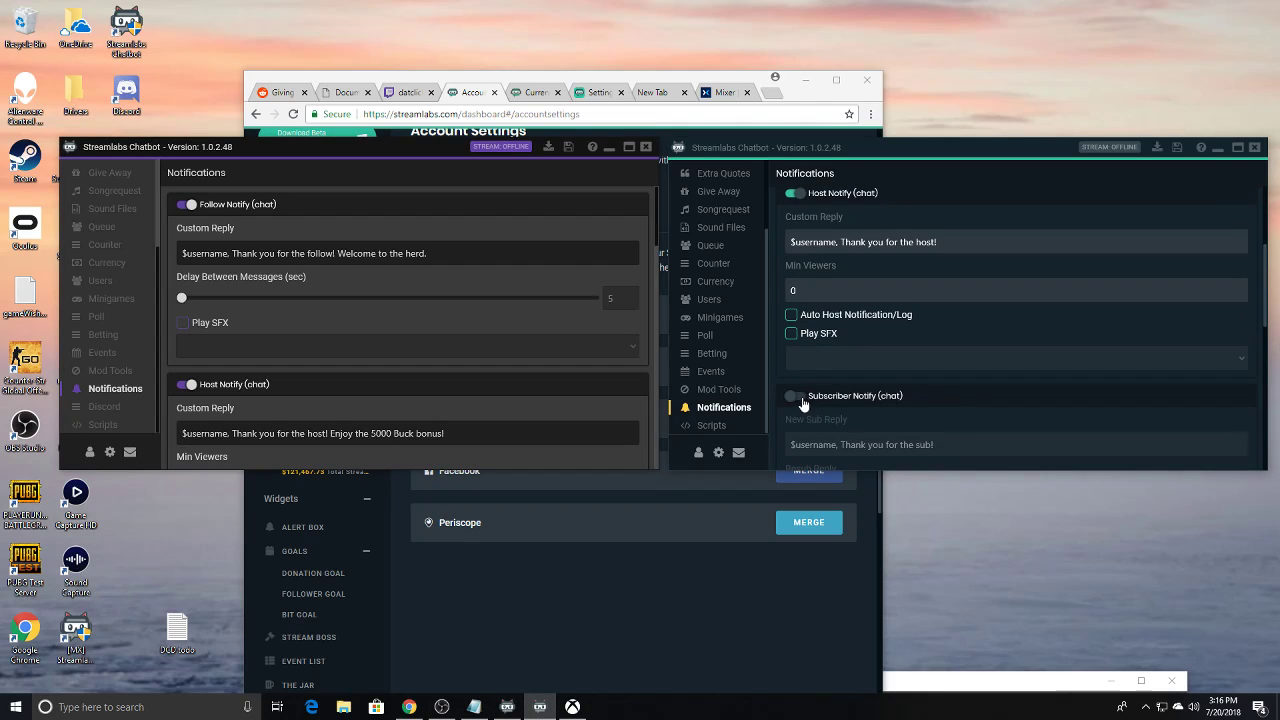
click(794, 396)
Turn on Streamlabs donation notifications in both the Mixer and Twitch bots.
scroll(858, 386, down, 4)
scroll(813, 390, down, 2)
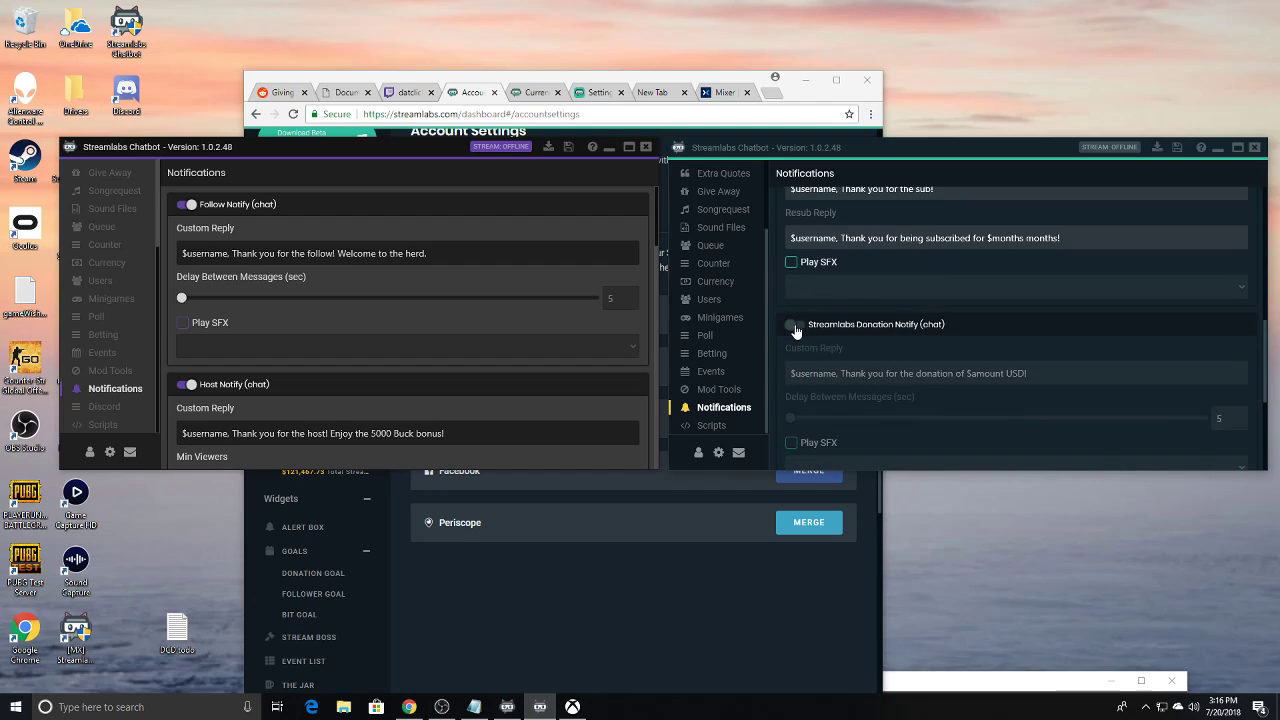
scroll(340, 300, down, 3)
scroll(363, 350, down, 3)
scroll(375, 378, down, 6)
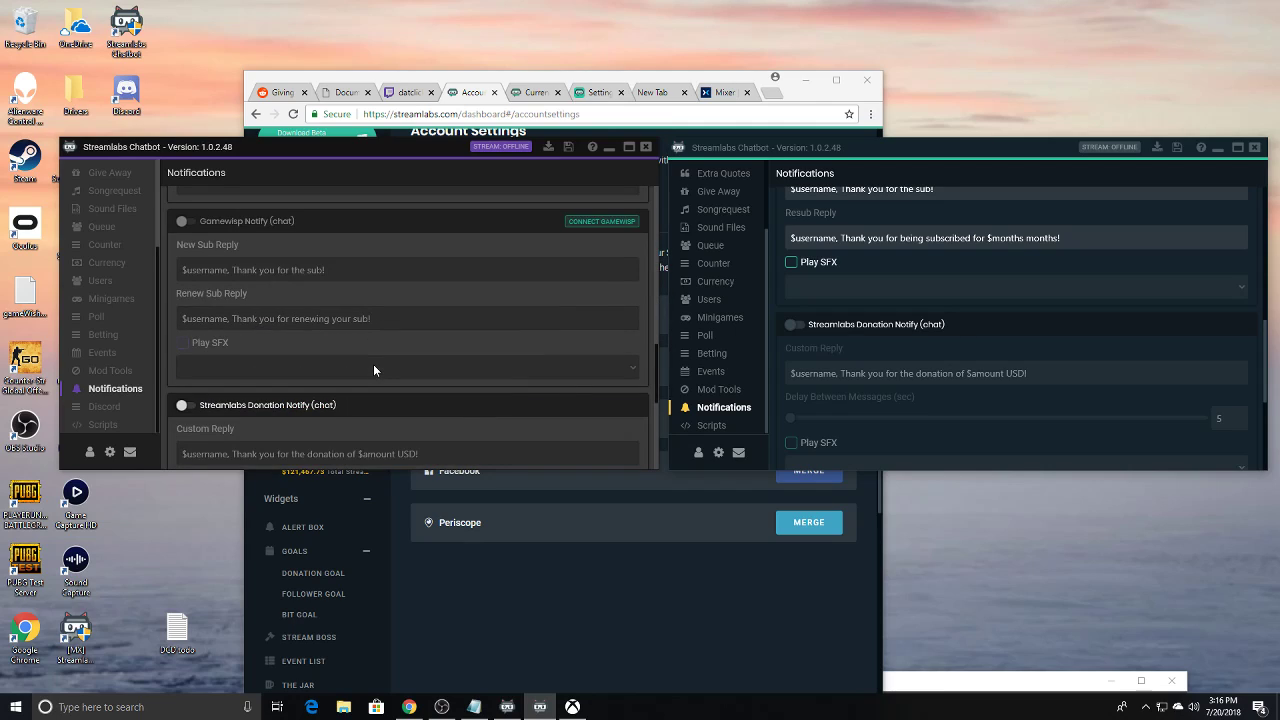
scroll(305, 408, down, 1)
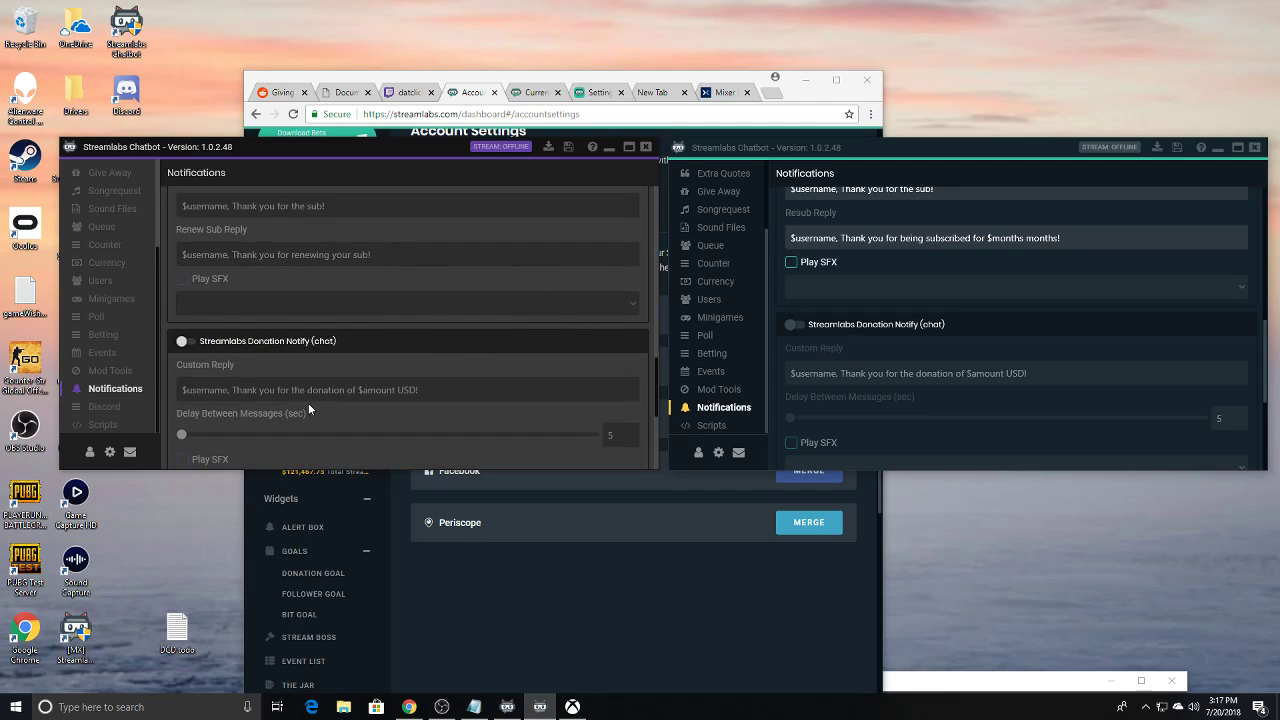
scroll(290, 390, down, 1)
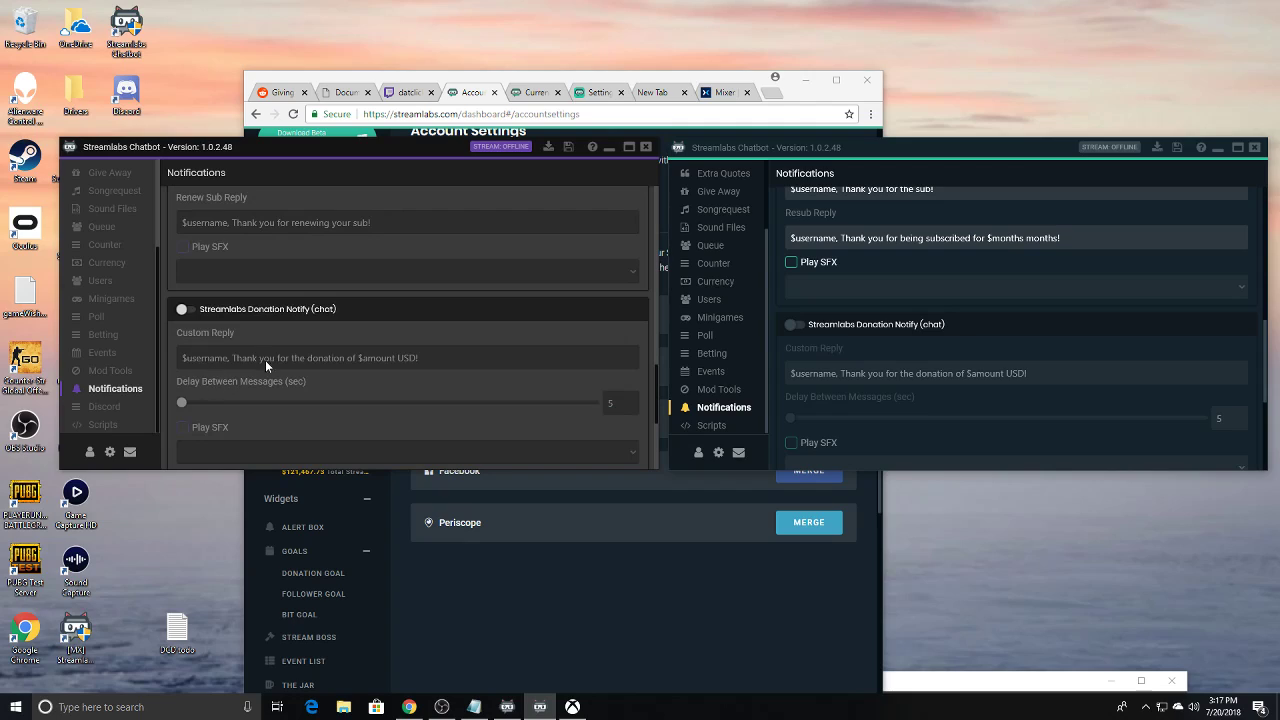
click(797, 326)
click(185, 310)
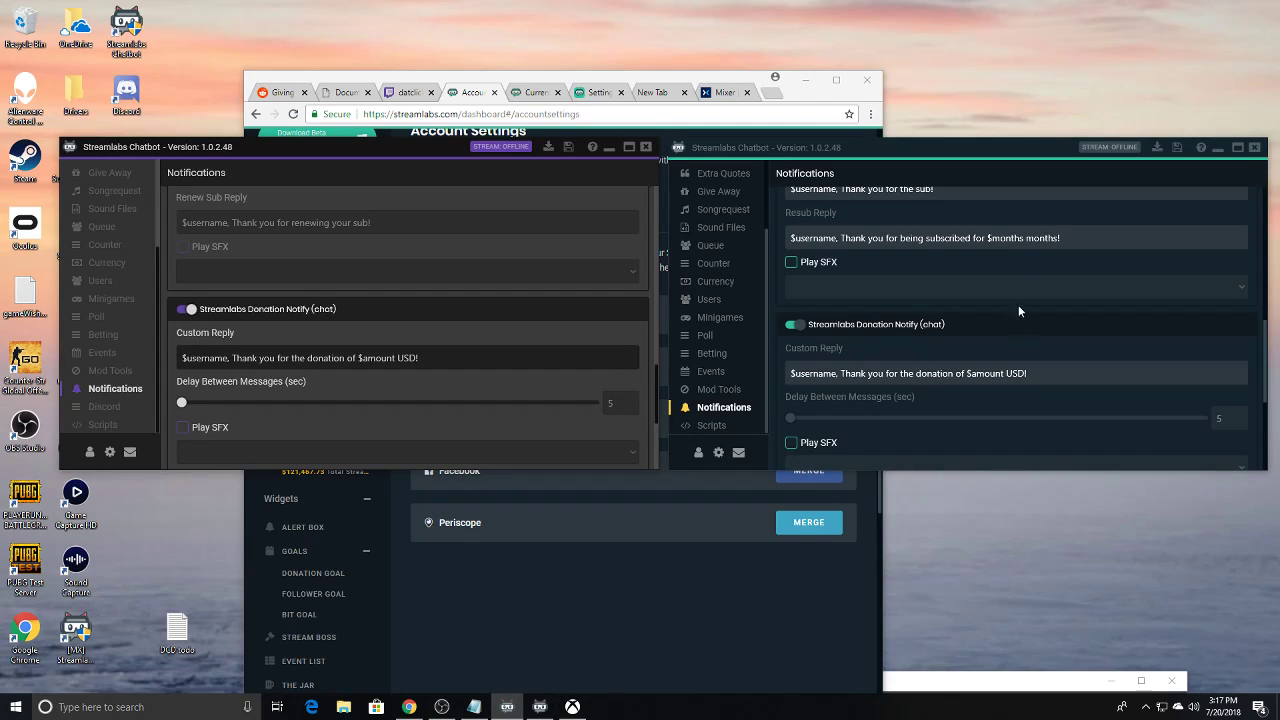
Review the Mixer bot's full donation reply text and the remaining notification settings.
scroll(870, 348, down, 3)
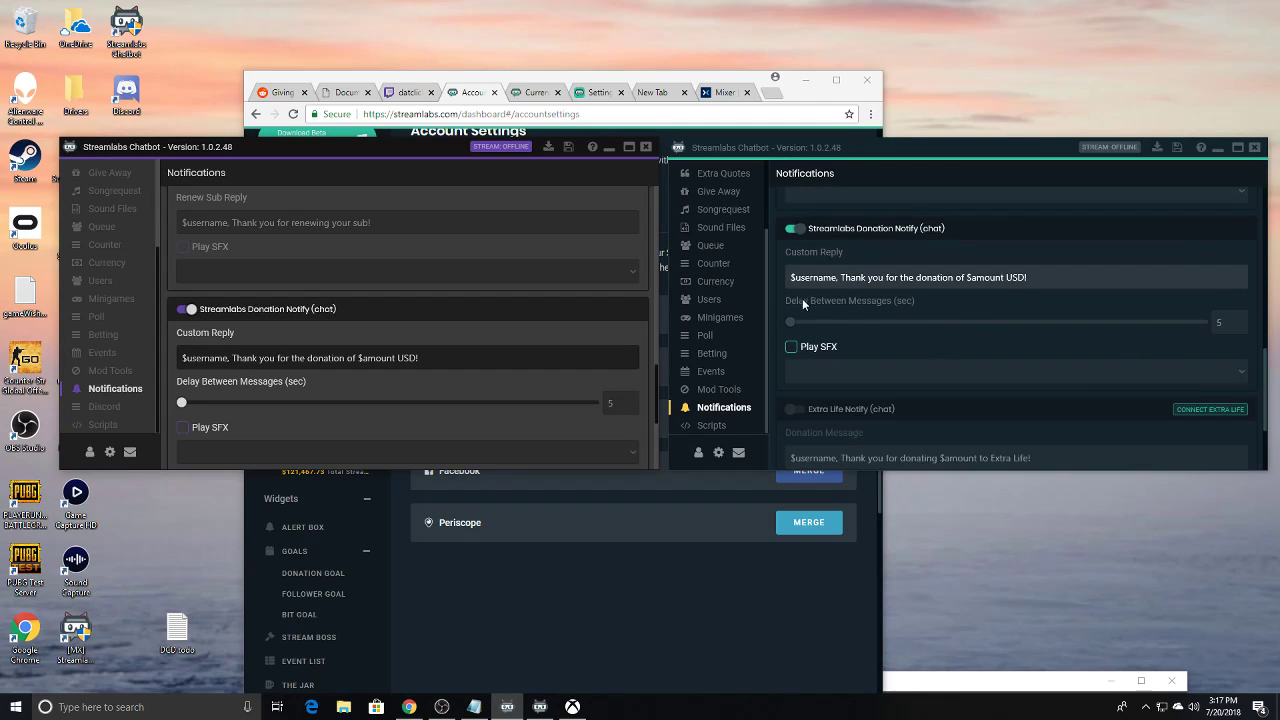
drag(851, 278, 1028, 278)
click(872, 279)
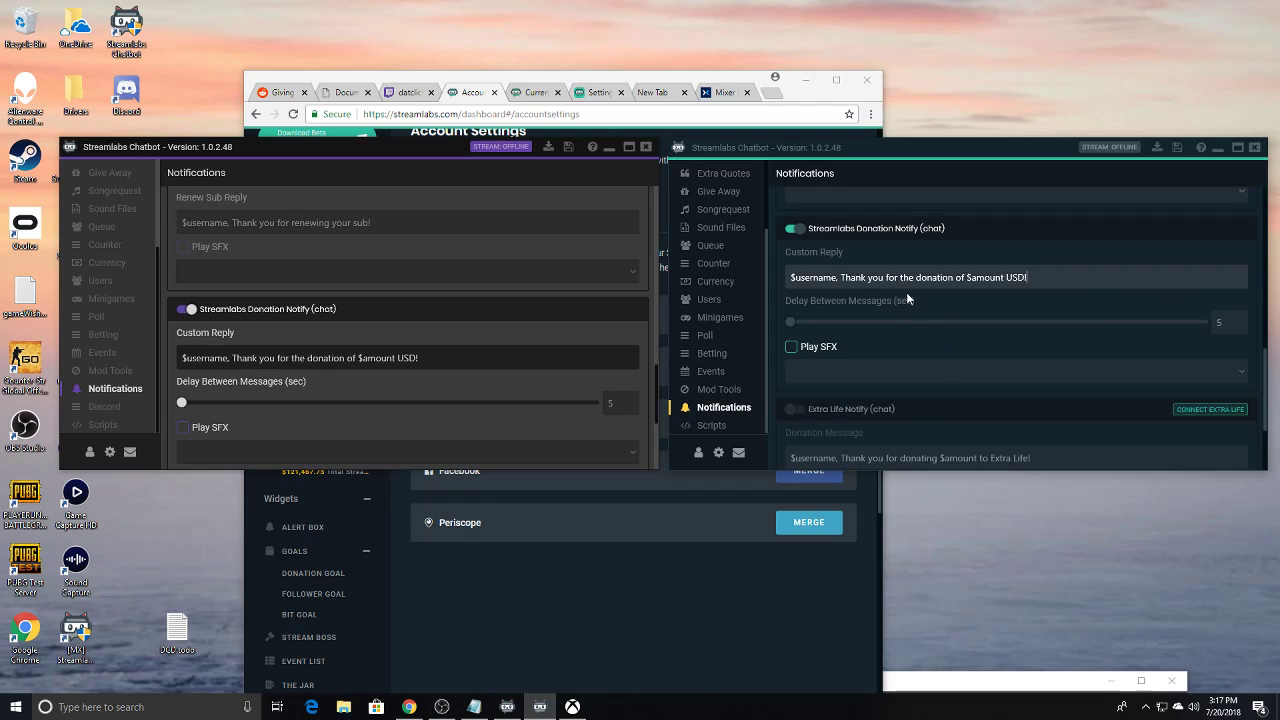
scroll(977, 322, down, 4)
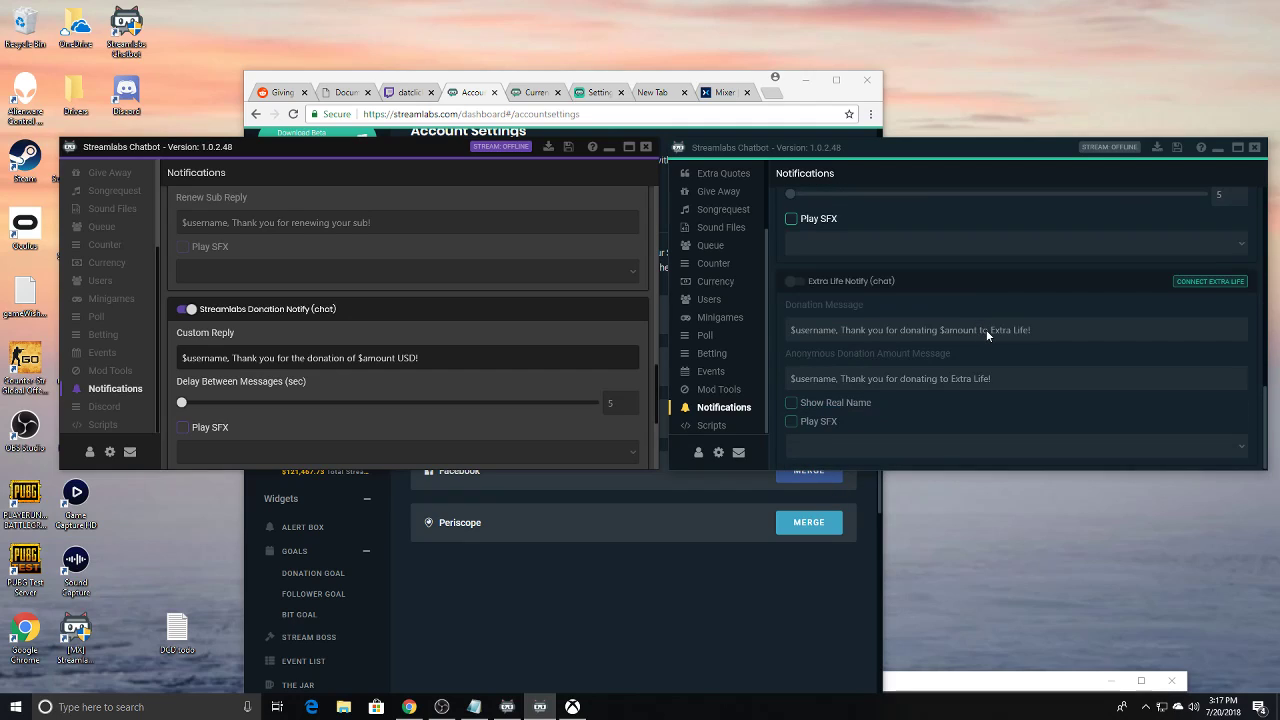
scroll(520, 382, down, 5)
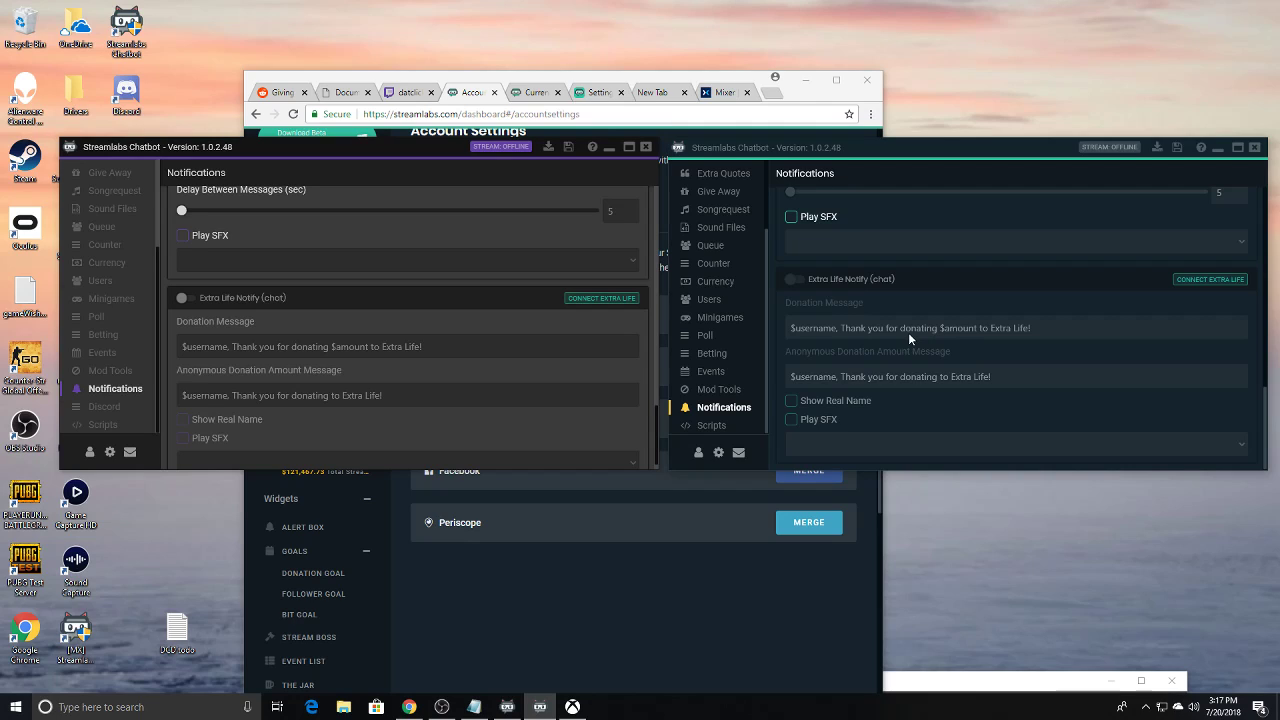
scroll(908, 338, up, 10)
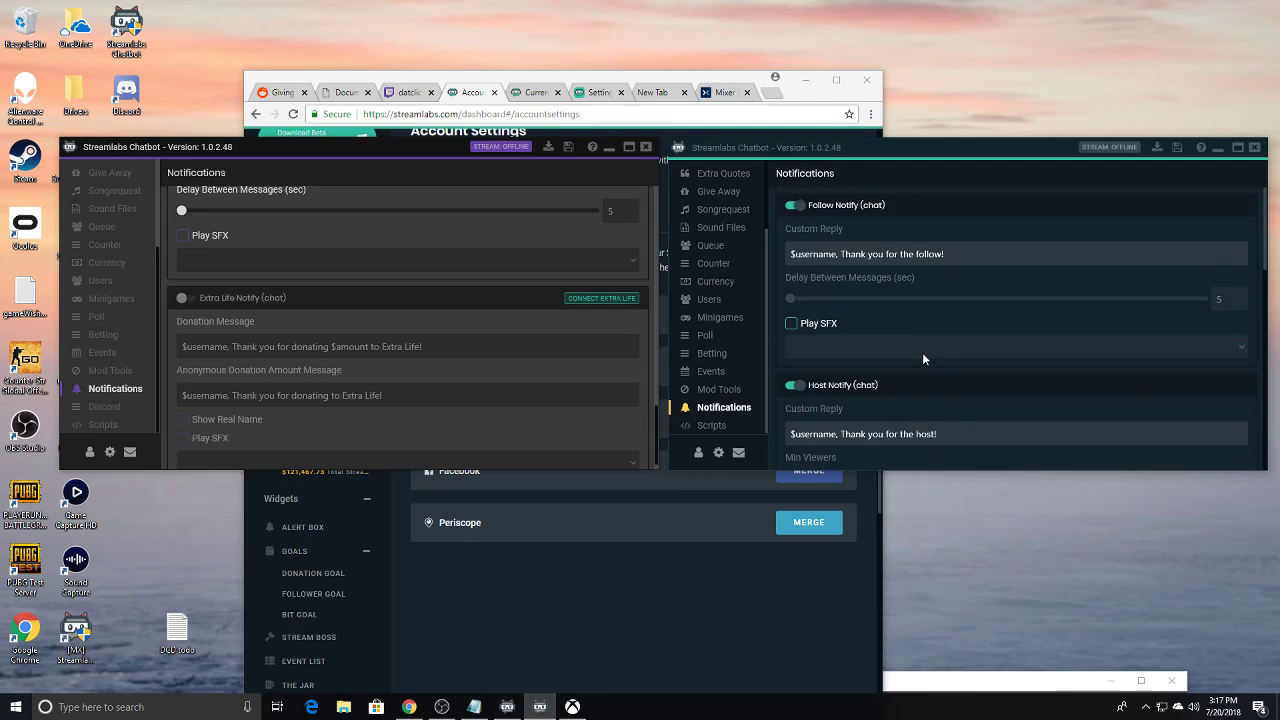
scroll(445, 282, up, 8)
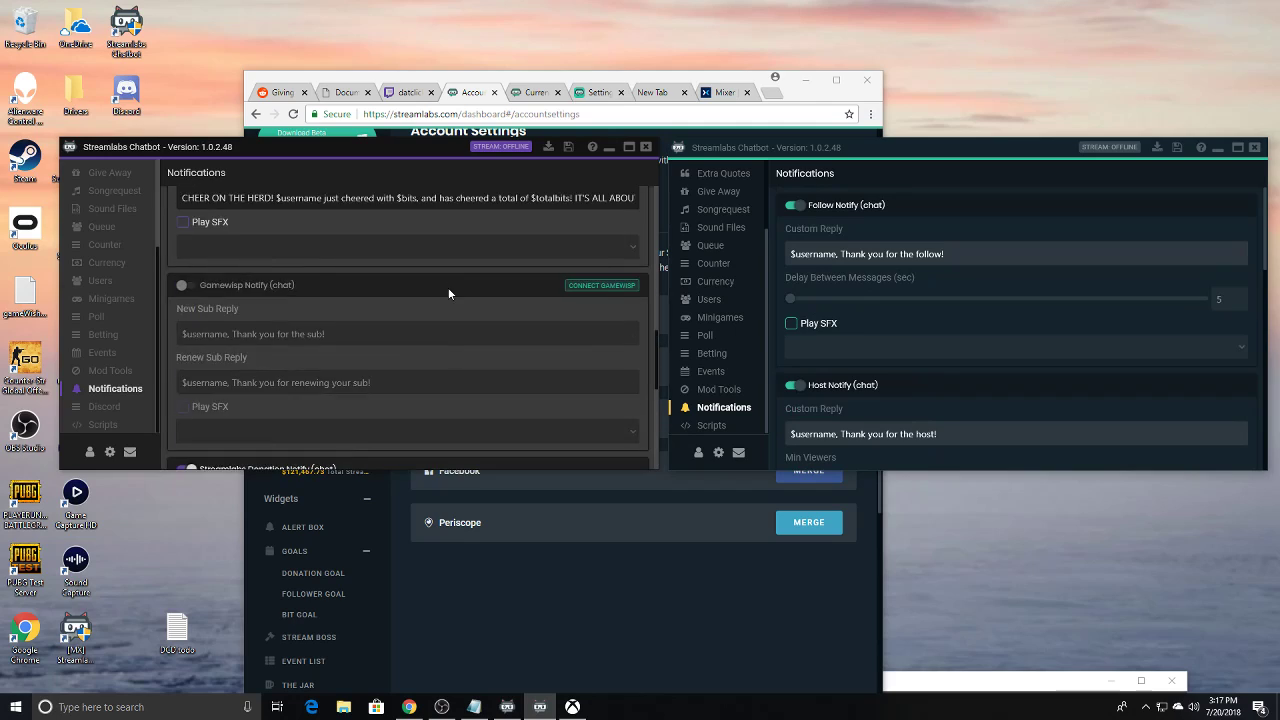
scroll(440, 297, up, 4)
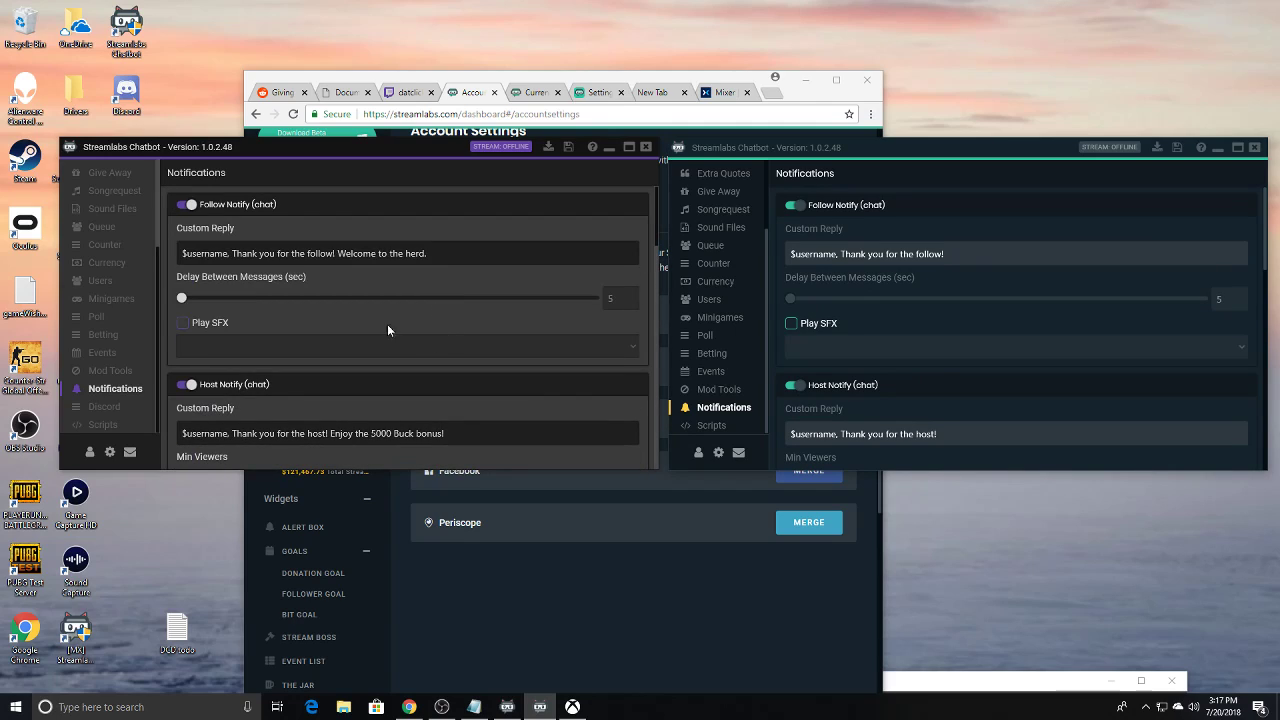
Copy the Twitch bot's follow and host replies into the Mixer bot's matching fields.
drag(428, 253, 174, 259)
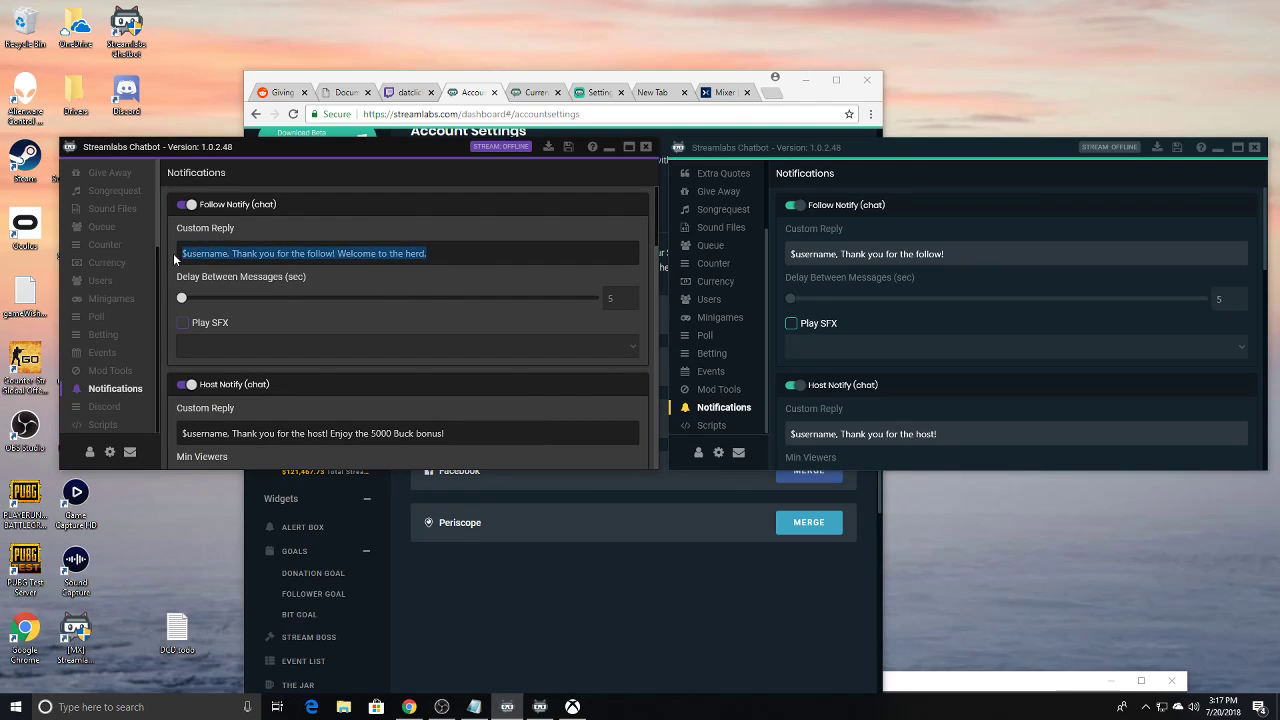
drag(948, 255, 646, 240)
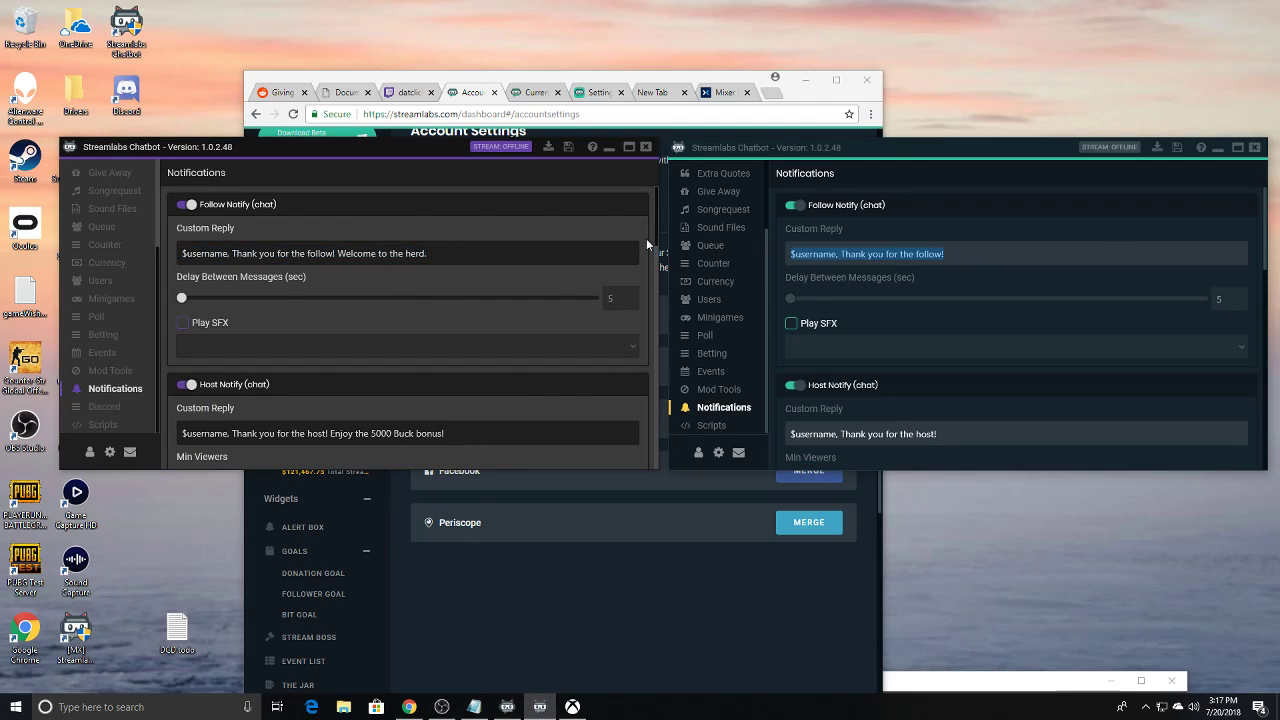
key(ctrl+v)
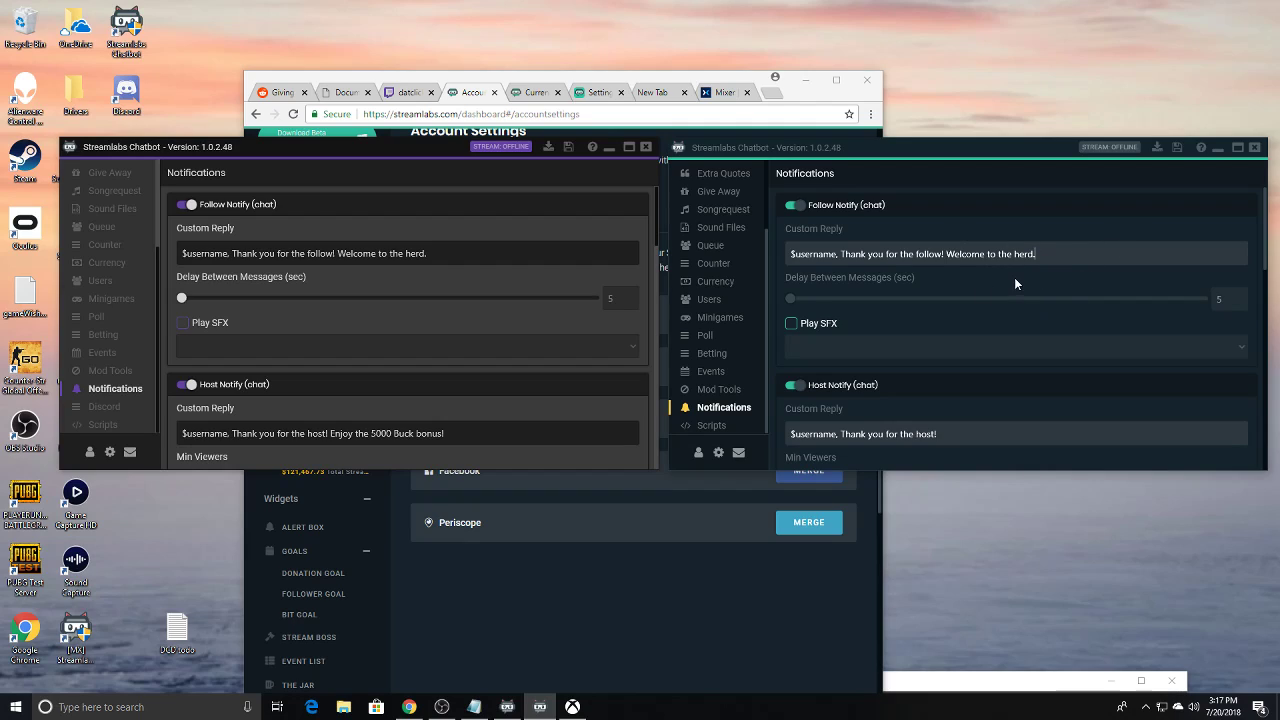
scroll(461, 366, down, 2)
drag(445, 337, 118, 357)
key(ctrl+c)
scroll(1075, 355, down, 3)
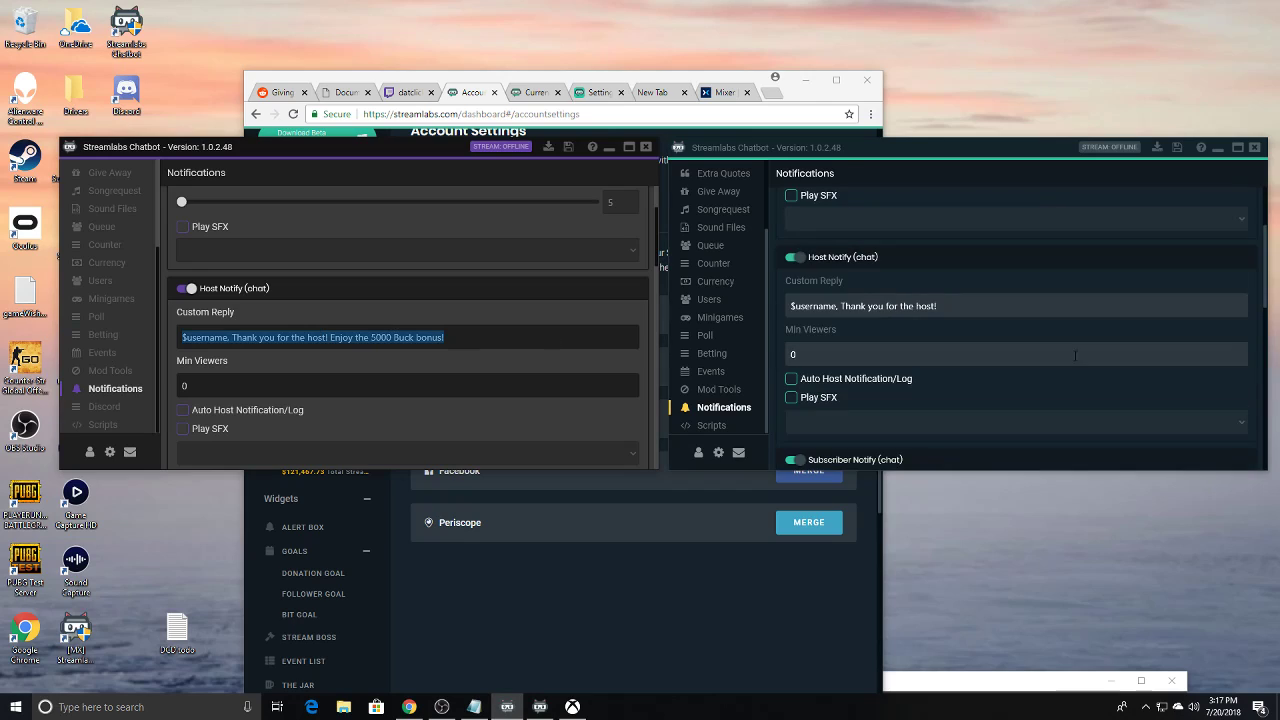
click(990, 309)
key(ctrl+a)
key(ctrl+v)
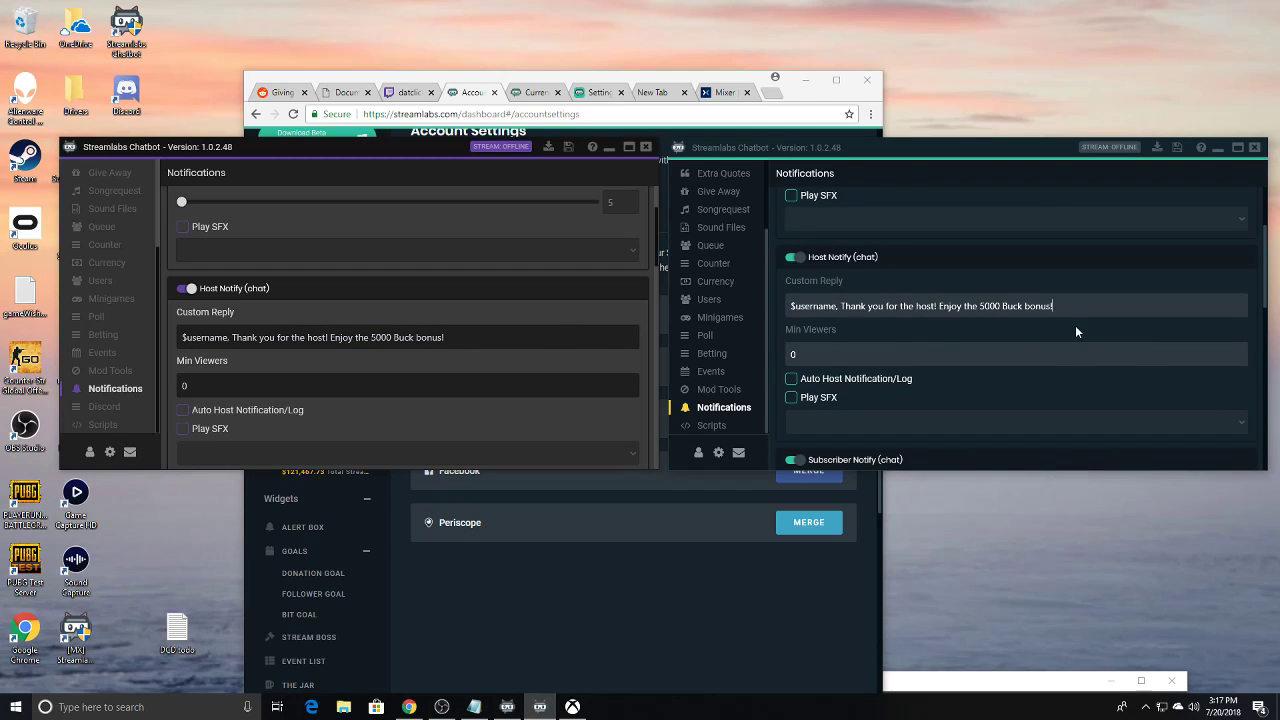
Replace the Mixer bot's New Sub Reply with the Twitch bot's new-sub message.
scroll(492, 327, down, 2)
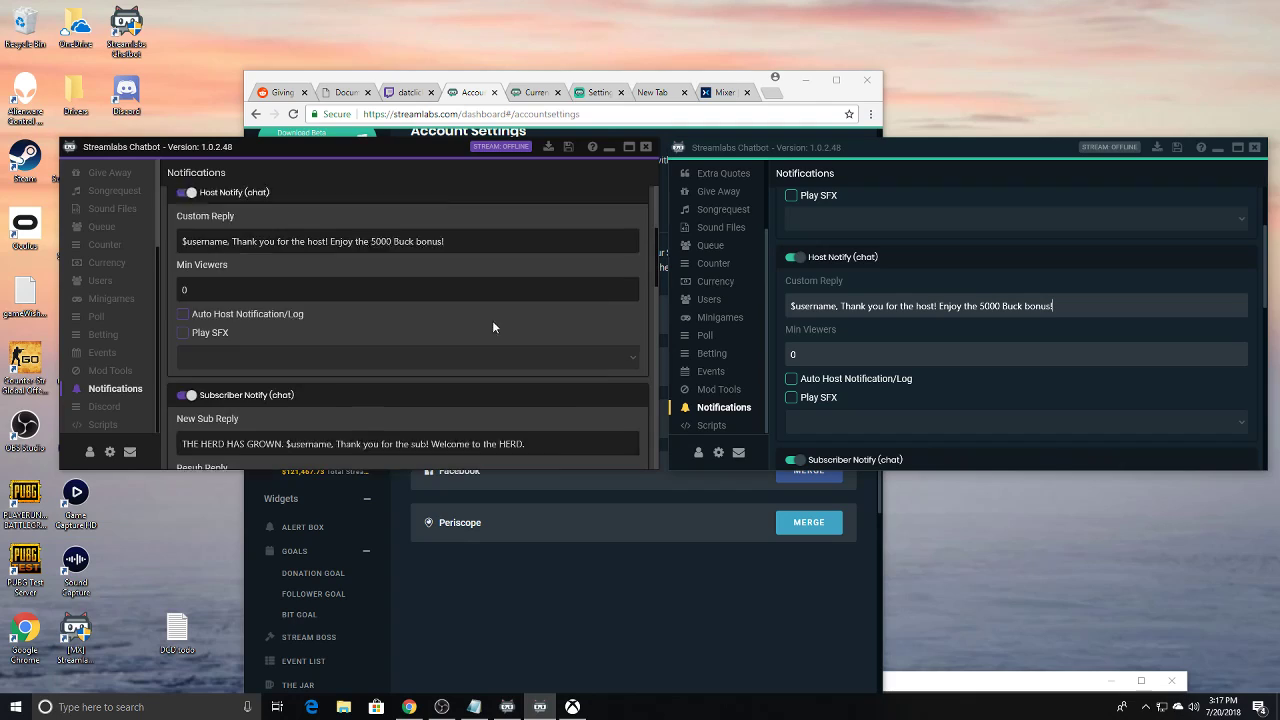
scroll(492, 327, down, 3)
drag(563, 317, 125, 340)
key(ctrl+c)
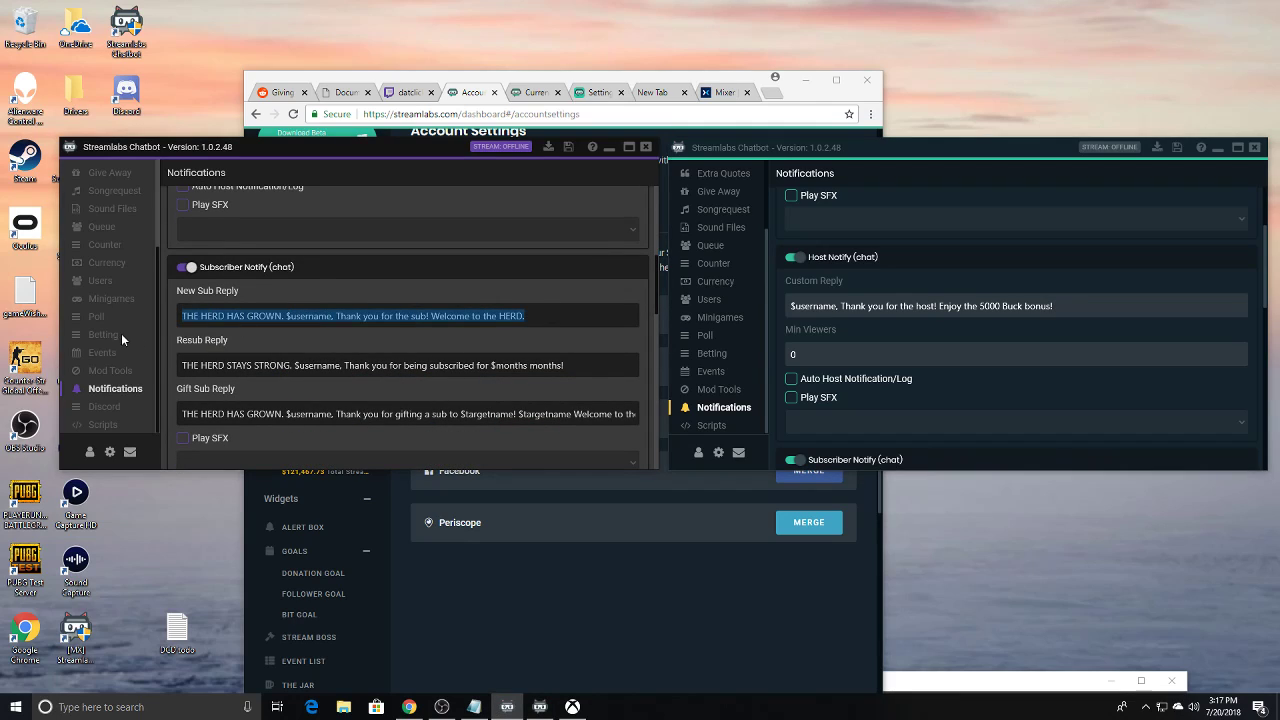
scroll(1033, 363, down, 5)
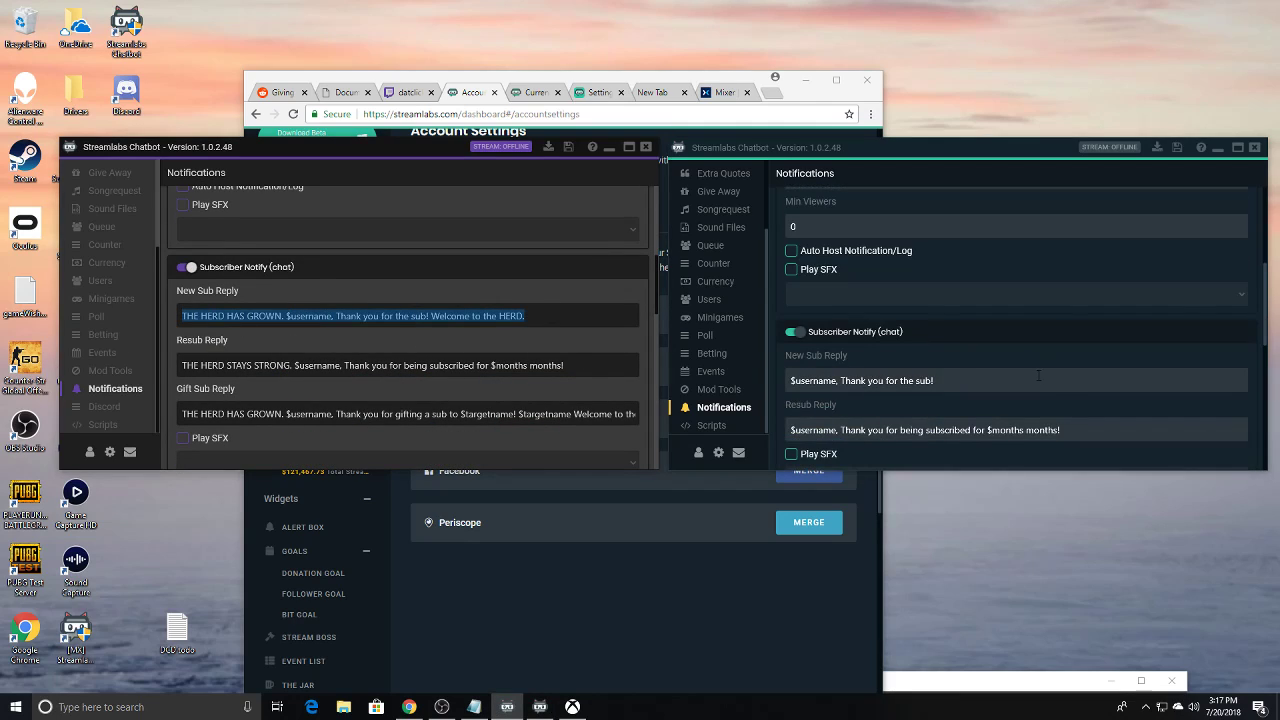
scroll(1070, 343, down, 2)
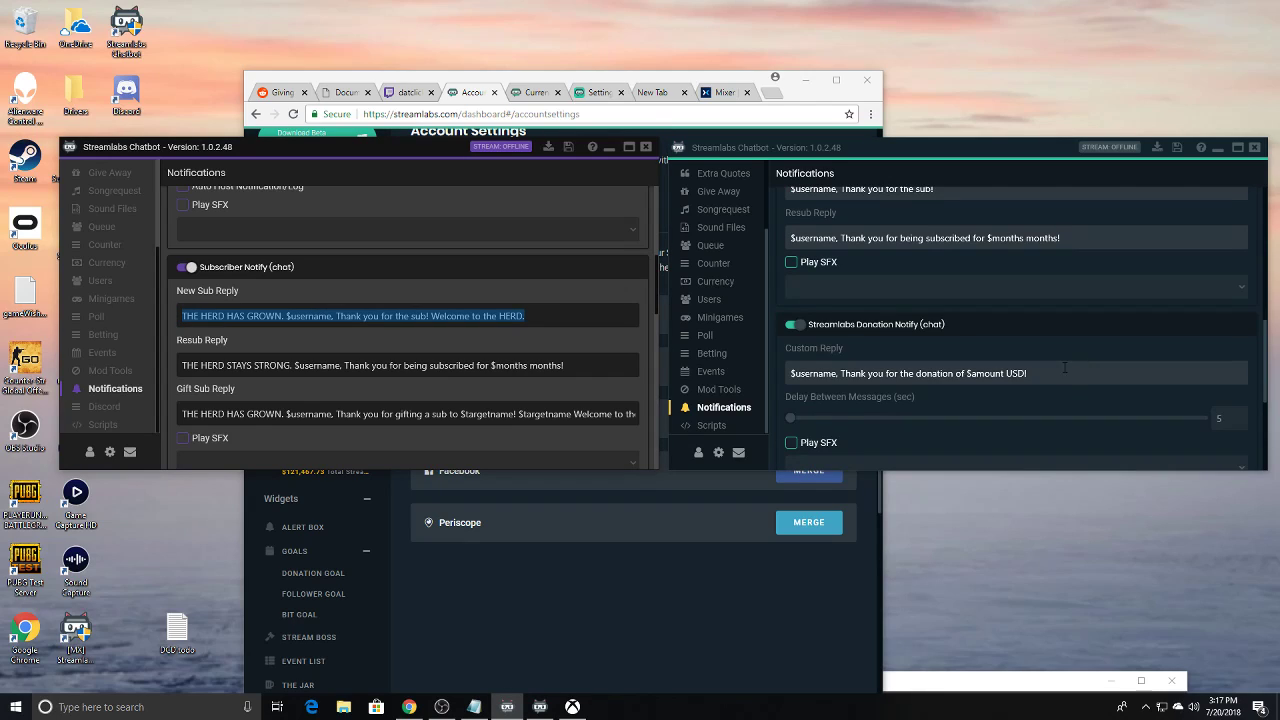
scroll(1065, 368, up, 3)
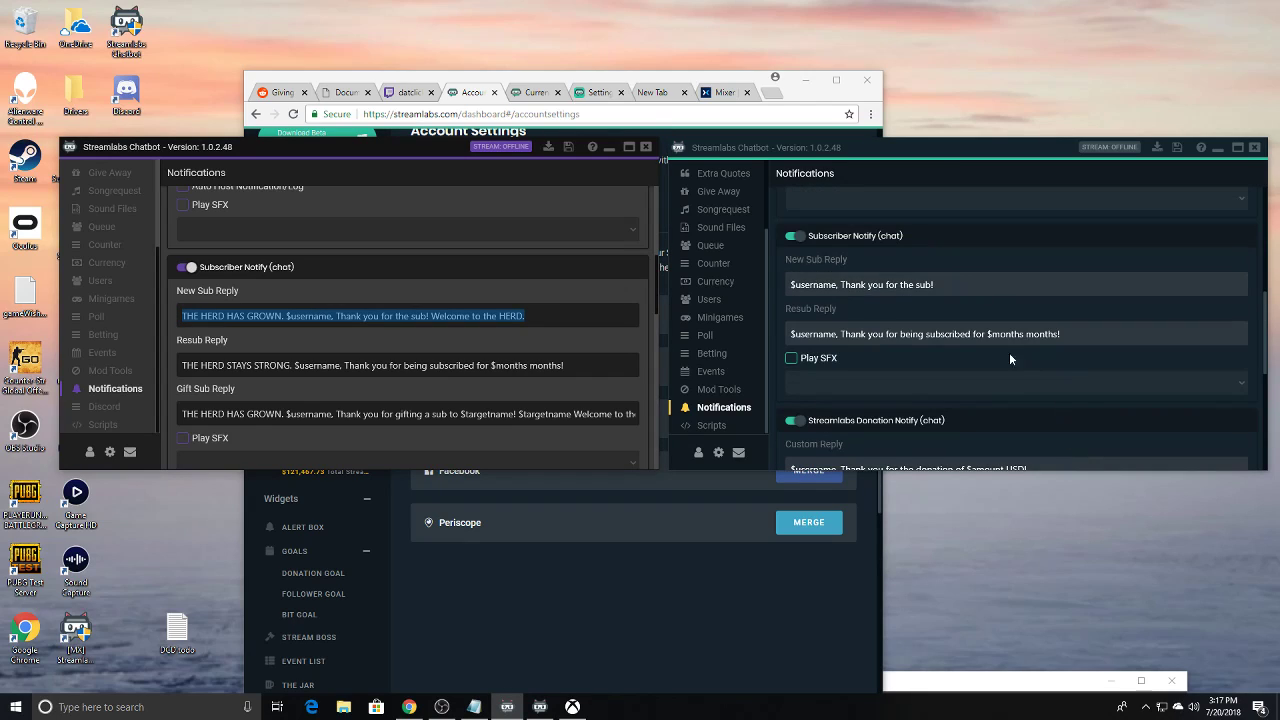
drag(1005, 286, 628, 292)
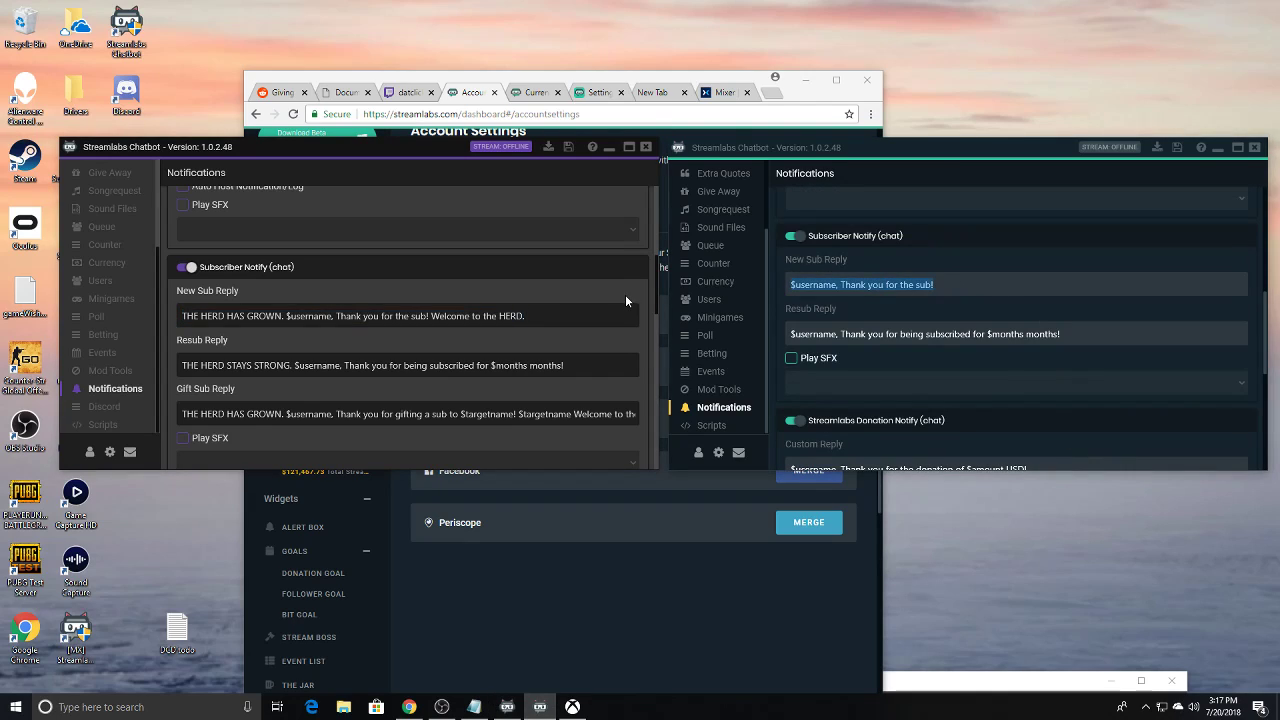
key(ctrl+v)
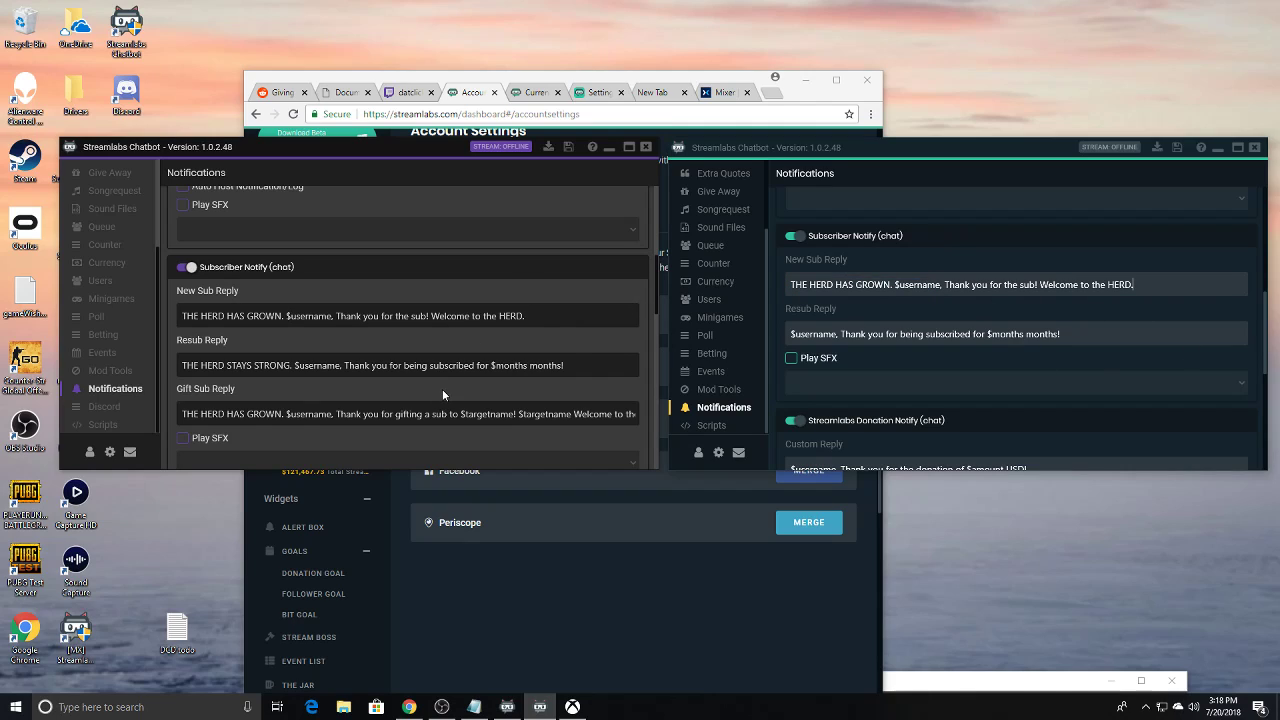
Replace the Mixer Resub Reply with Twitch's resub message and review all replies.
drag(580, 363, 160, 363)
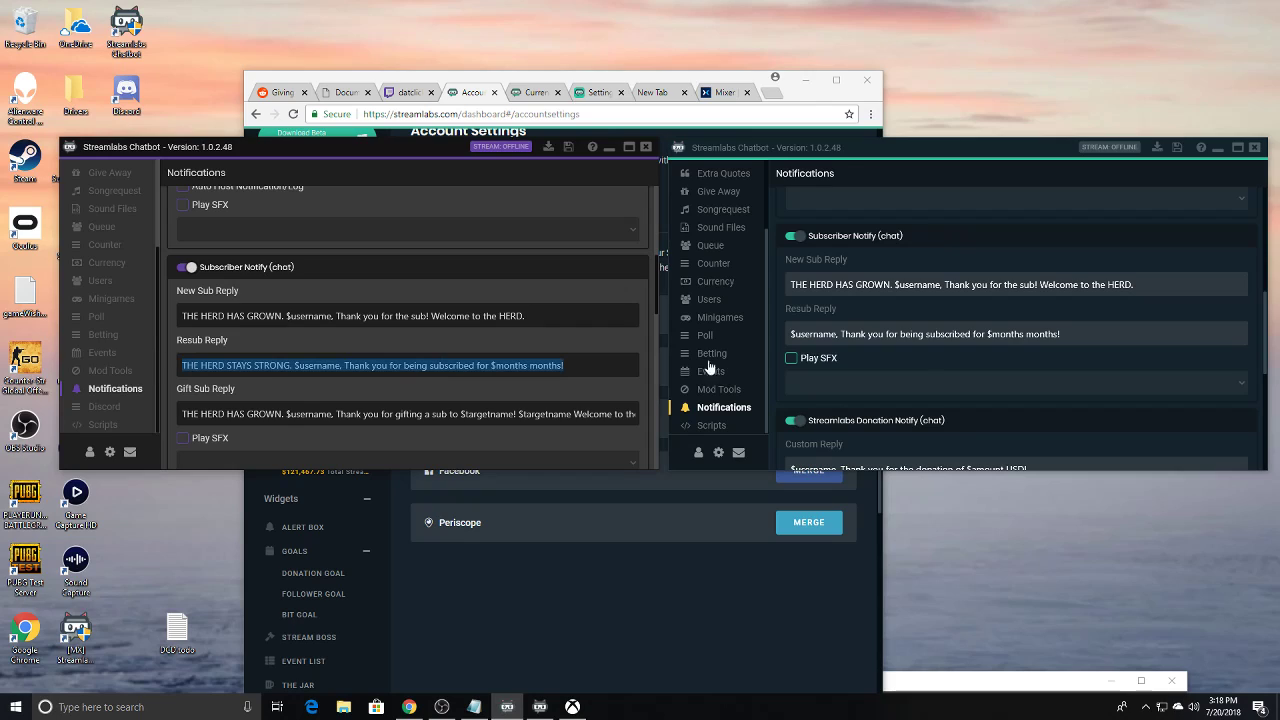
drag(1066, 334, 786, 334)
text(THE HERD STAYS STRONG. $username, Thank you for being subscribed for $months months!)
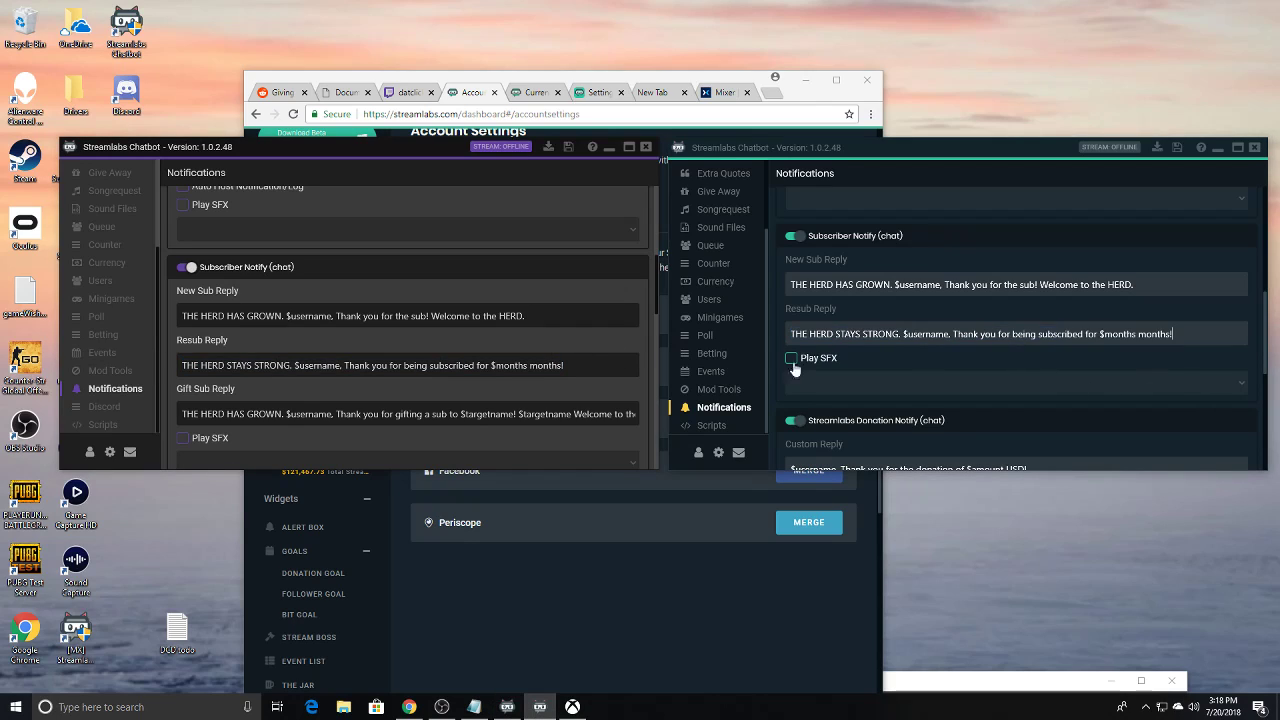
scroll(444, 363, down, 5)
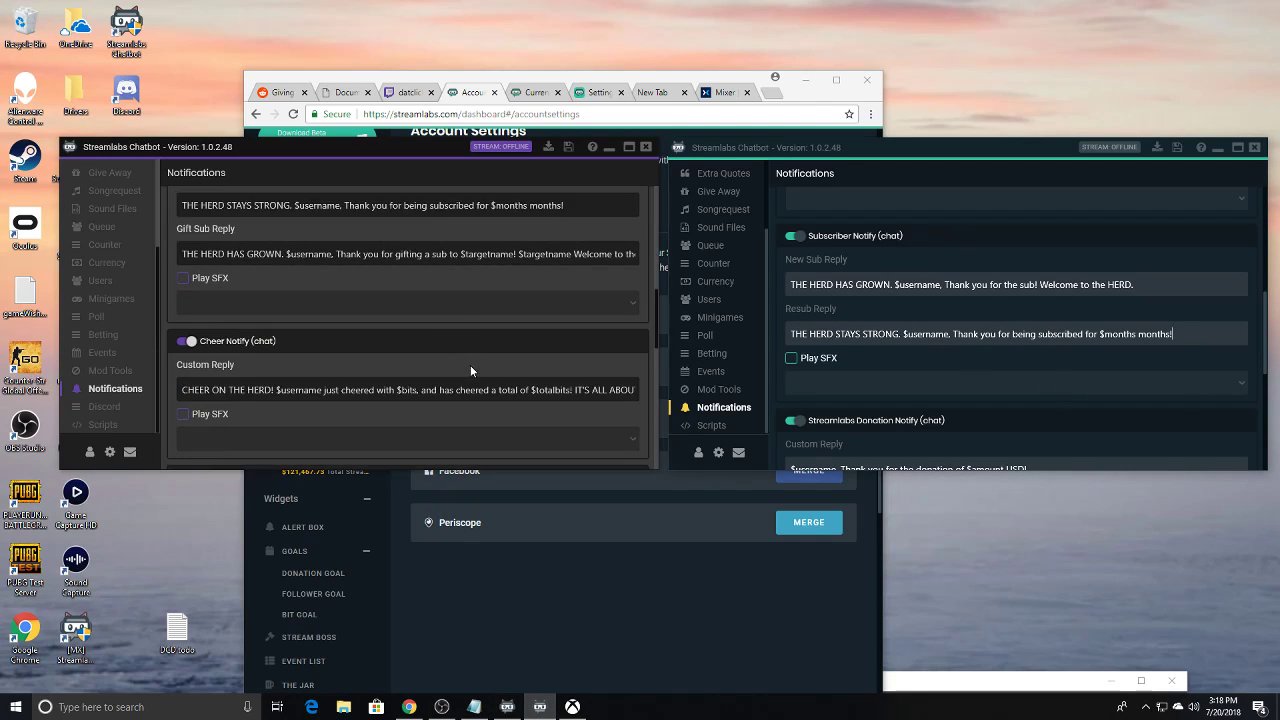
scroll(547, 363, down, 2)
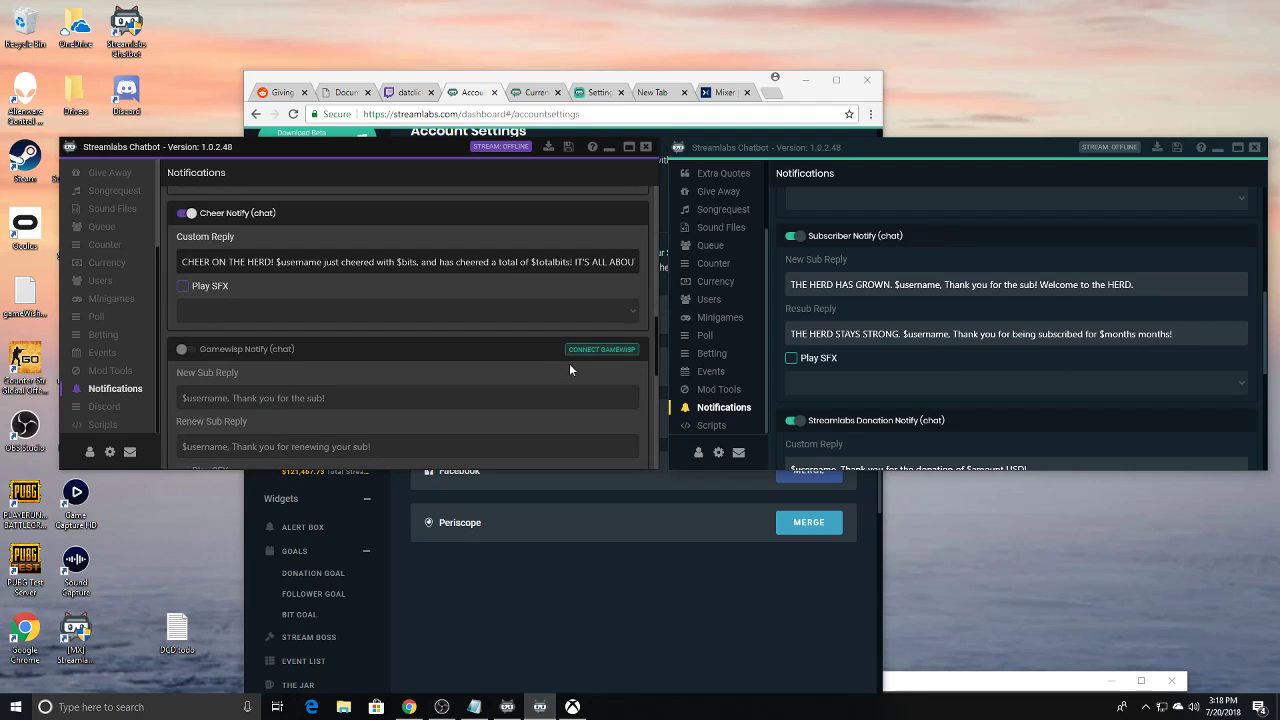
scroll(1006, 336, down, 4)
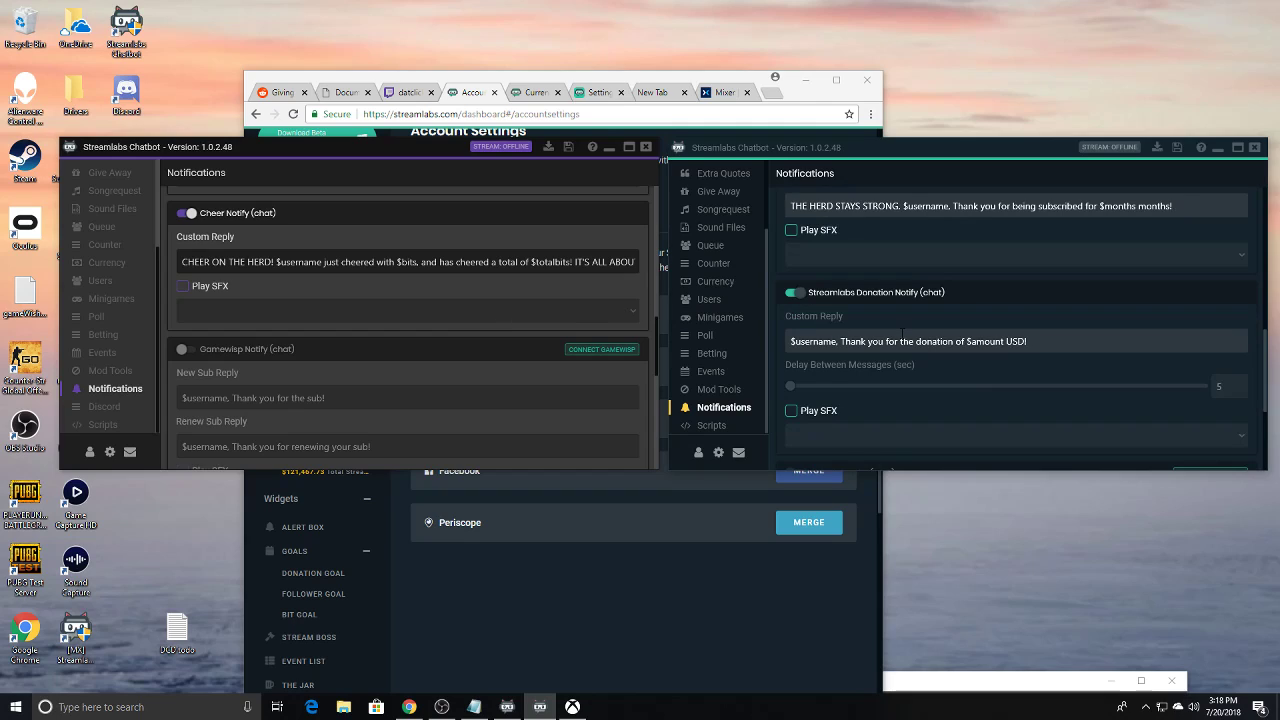
scroll(900, 336, down, 5)
scroll(900, 333, up, 10)
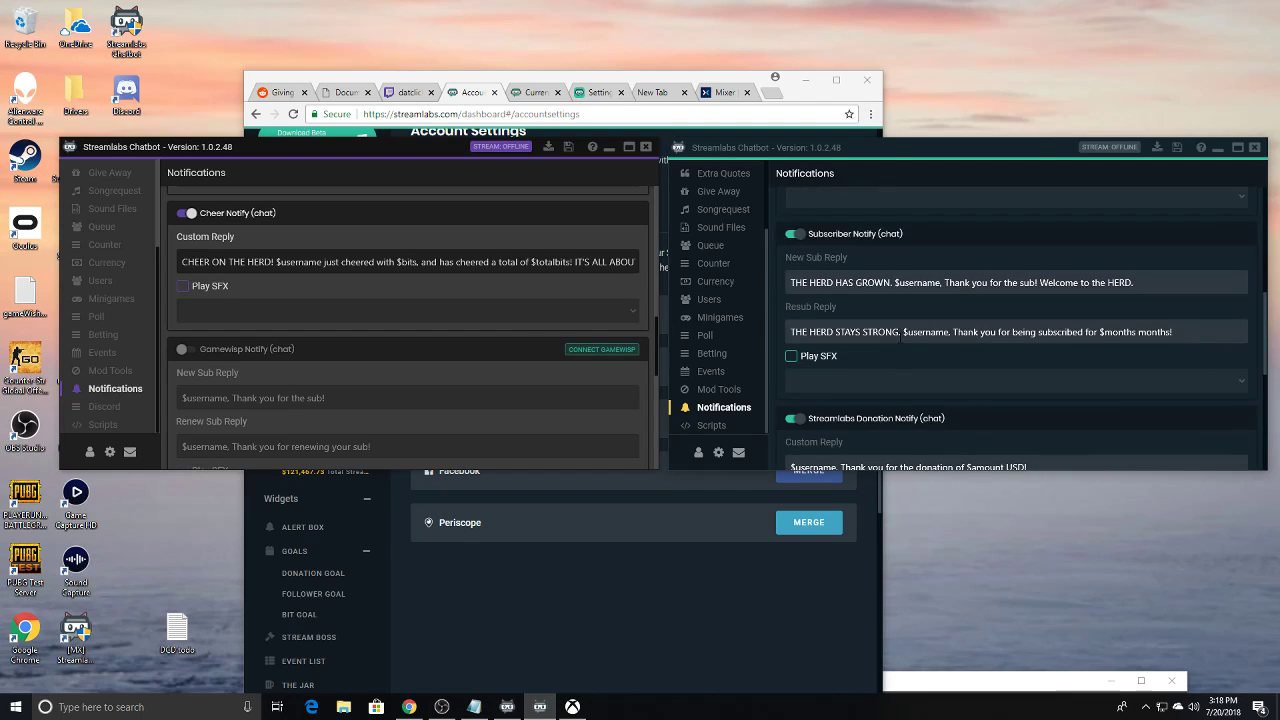
scroll(900, 338, down, 5)
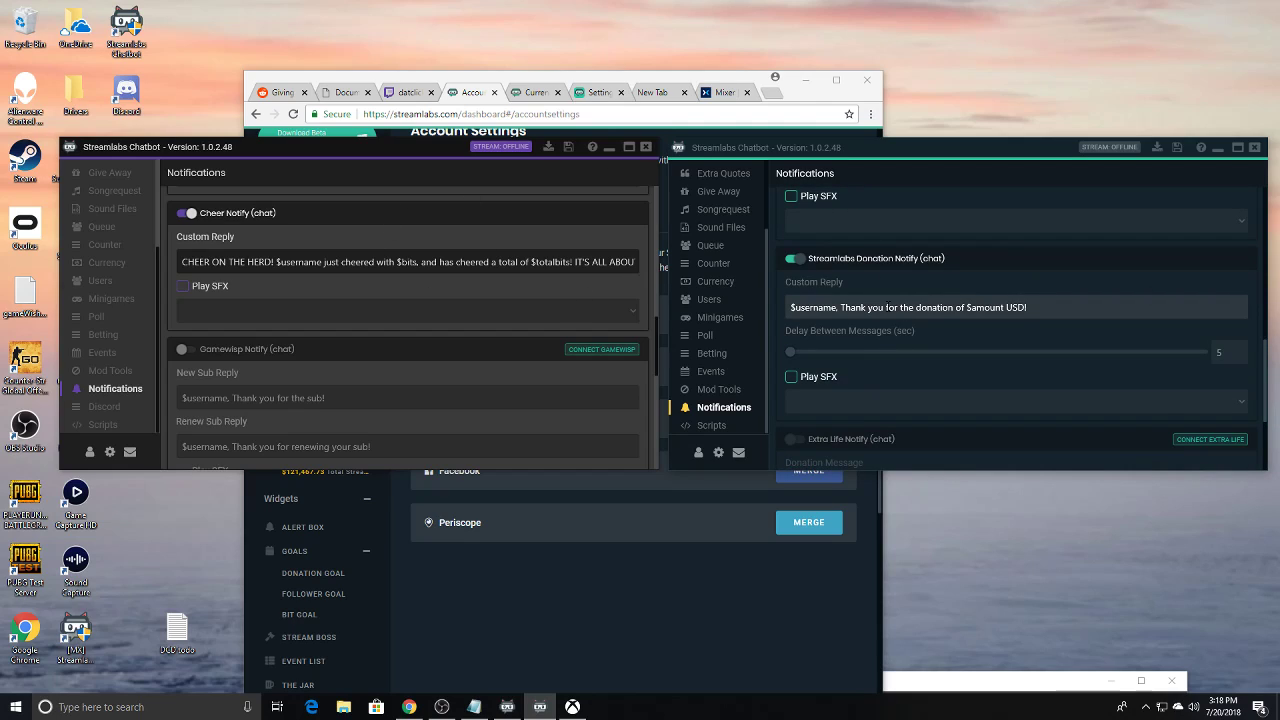
scroll(942, 293, down, 5)
scroll(949, 308, up, 5)
scroll(946, 320, up, 1)
scroll(935, 318, down, 3)
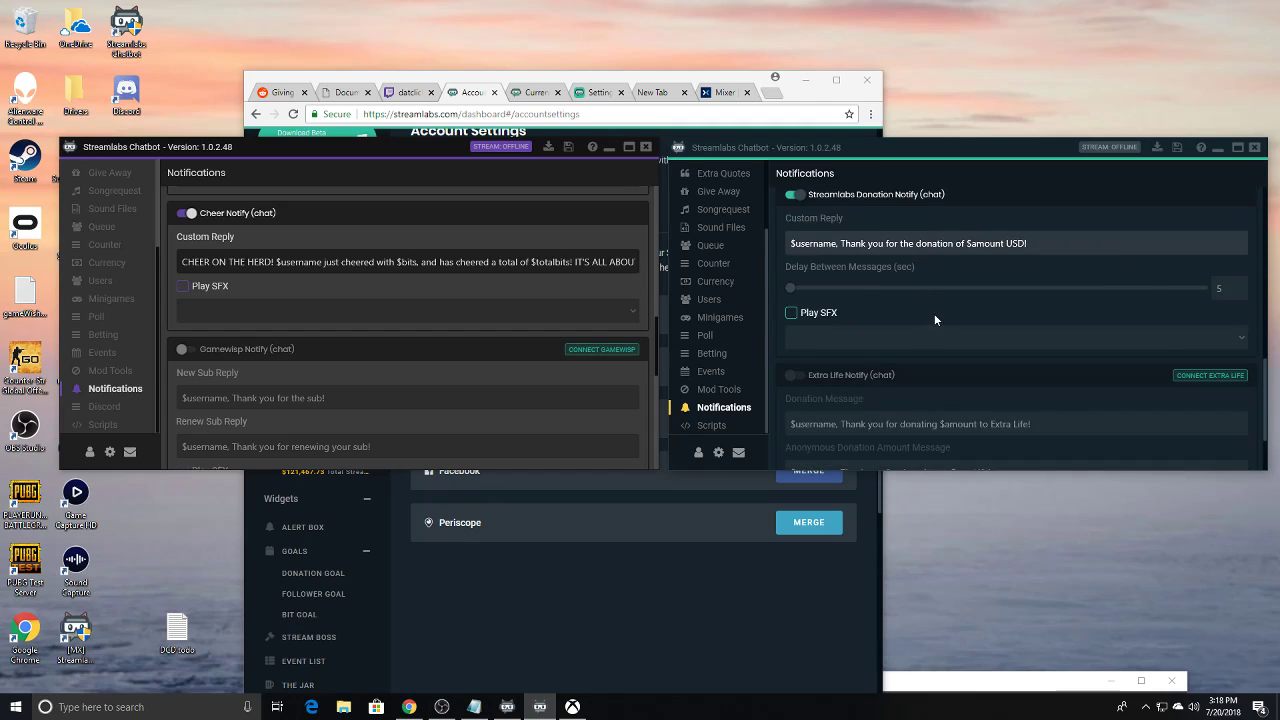
scroll(934, 315, up, 15)
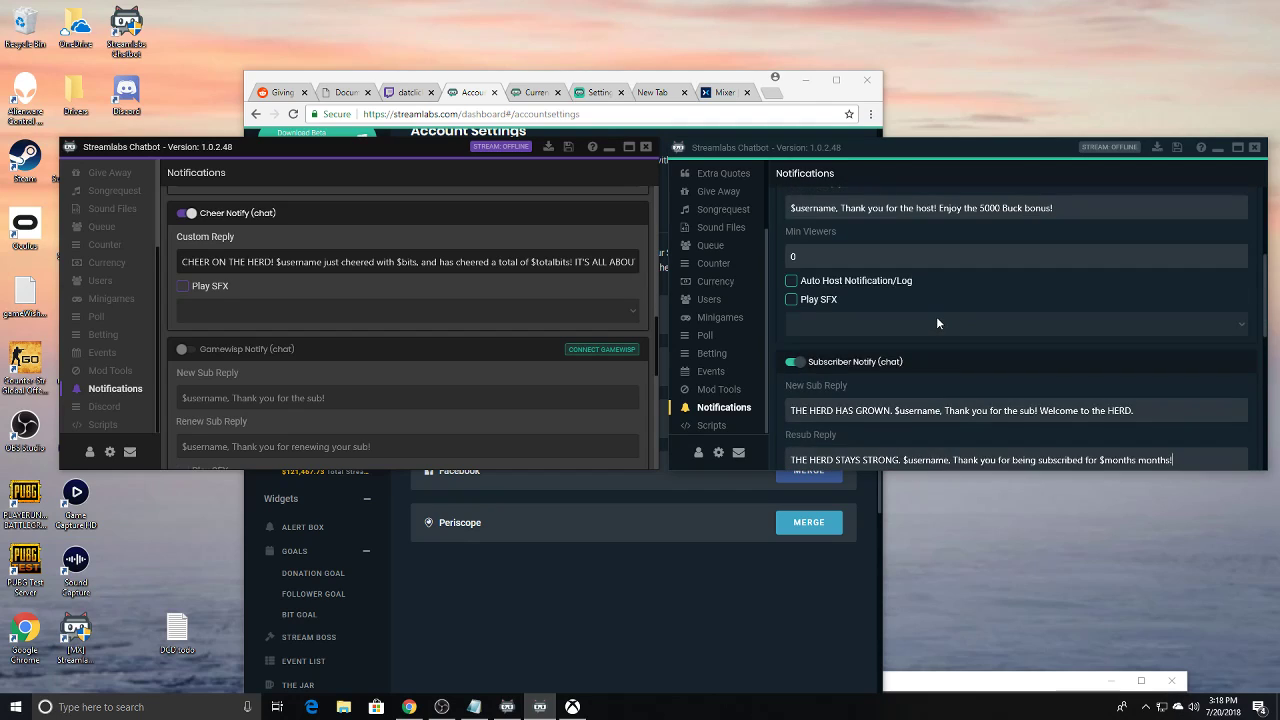
scroll(395, 327, up, 10)
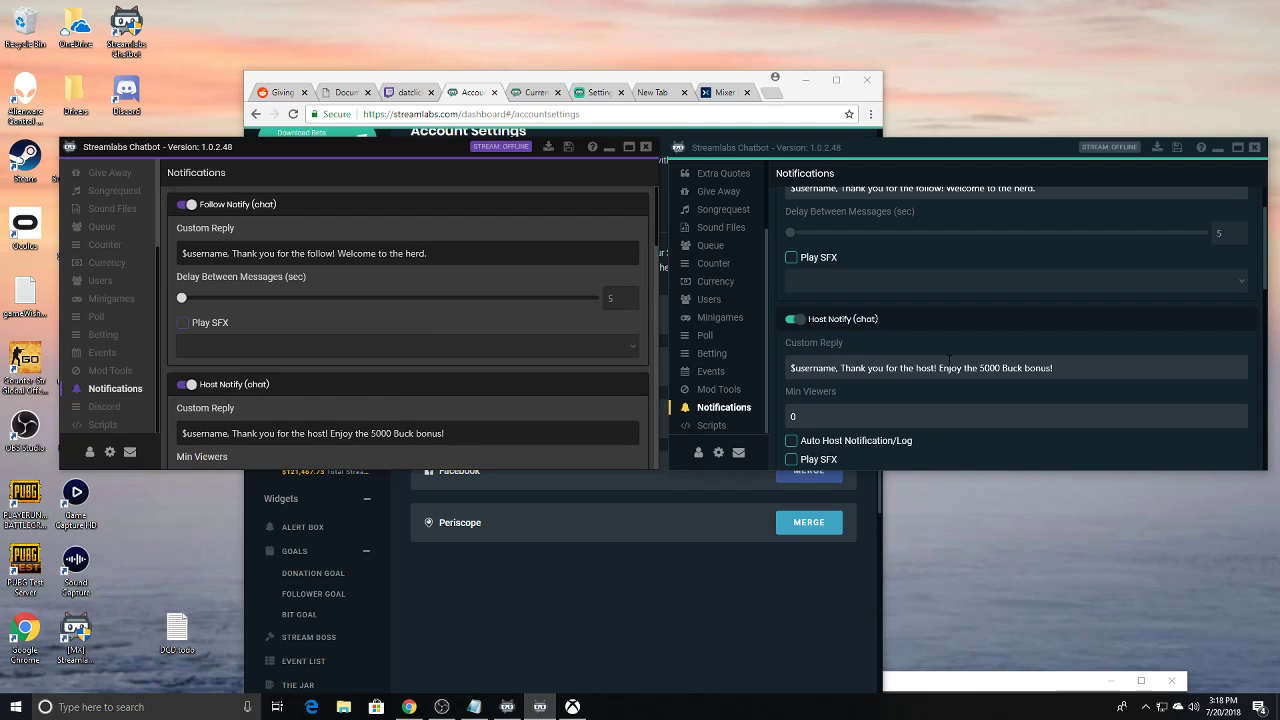
Rearrange both chatbot windows and switch the Twitch bot to its Console chat log.
mouse_move(878, 143)
mouse_down()
mouse_move(842, 183)
mouse_move(859, 116)
mouse_move(860, 128)
mouse_up()
drag(384, 147, 265, 150)
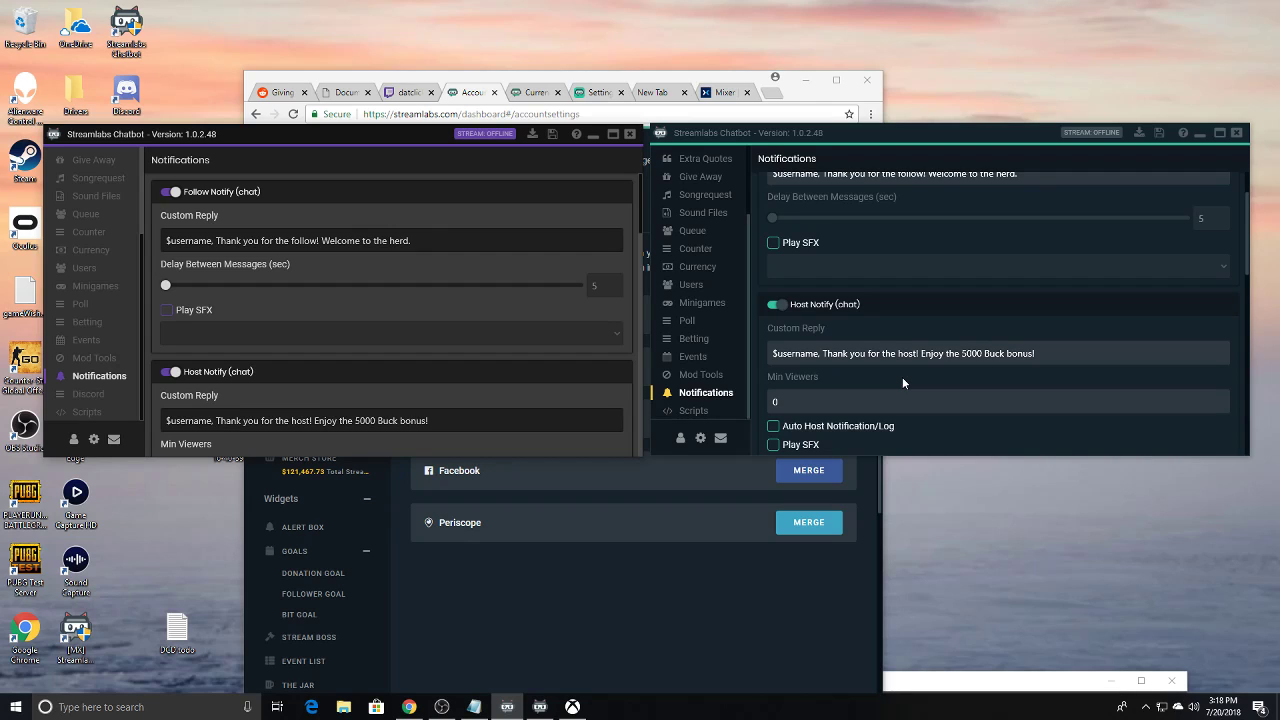
mouse_move(382, 133)
mouse_down()
mouse_move(970, 134)
mouse_move(453, 186)
mouse_move(406, 123)
mouse_move(367, 120)
mouse_move(376, 132)
mouse_up()
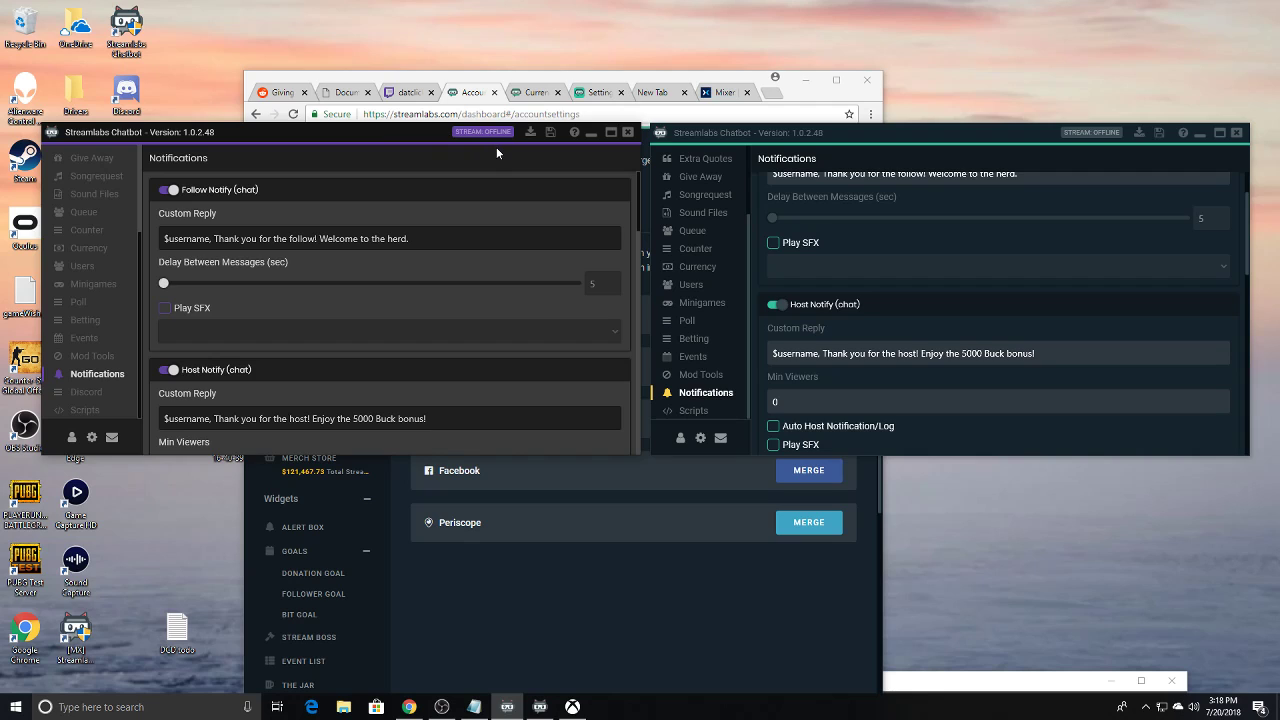
mouse_move(370, 140)
mouse_down()
mouse_move(519, 196)
mouse_move(640, 372)
mouse_move(376, 116)
mouse_move(356, 129)
mouse_move(392, 140)
mouse_up()
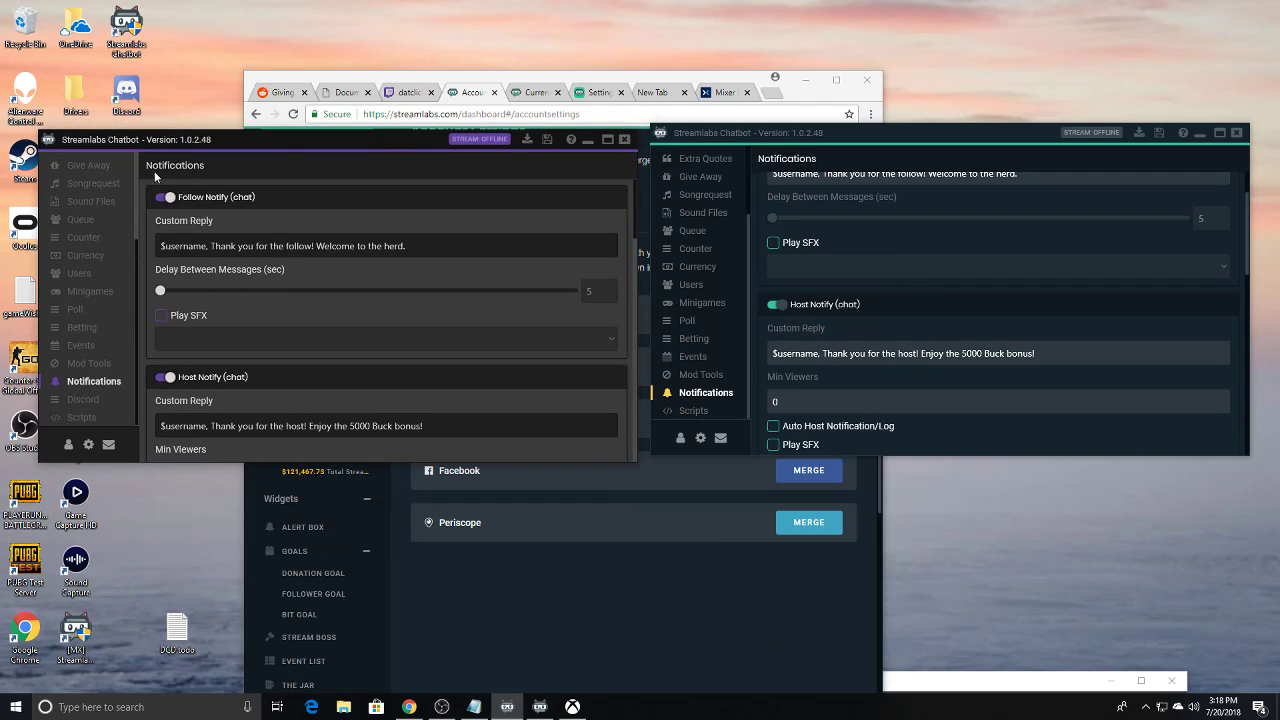
click(106, 167)
scroll(110, 175, up, 3)
click(84, 165)
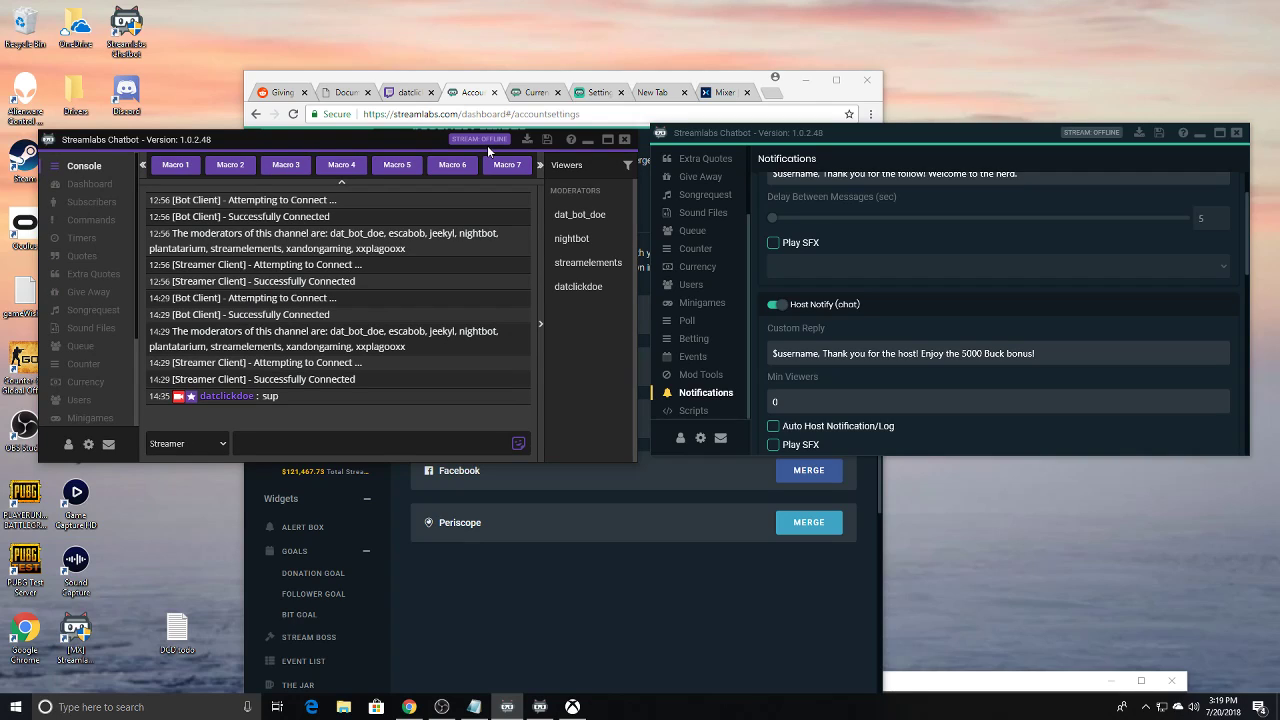
Bring the OBS Studio window up over the chatbots and move it up-left.
drag(937, 128, 919, 141)
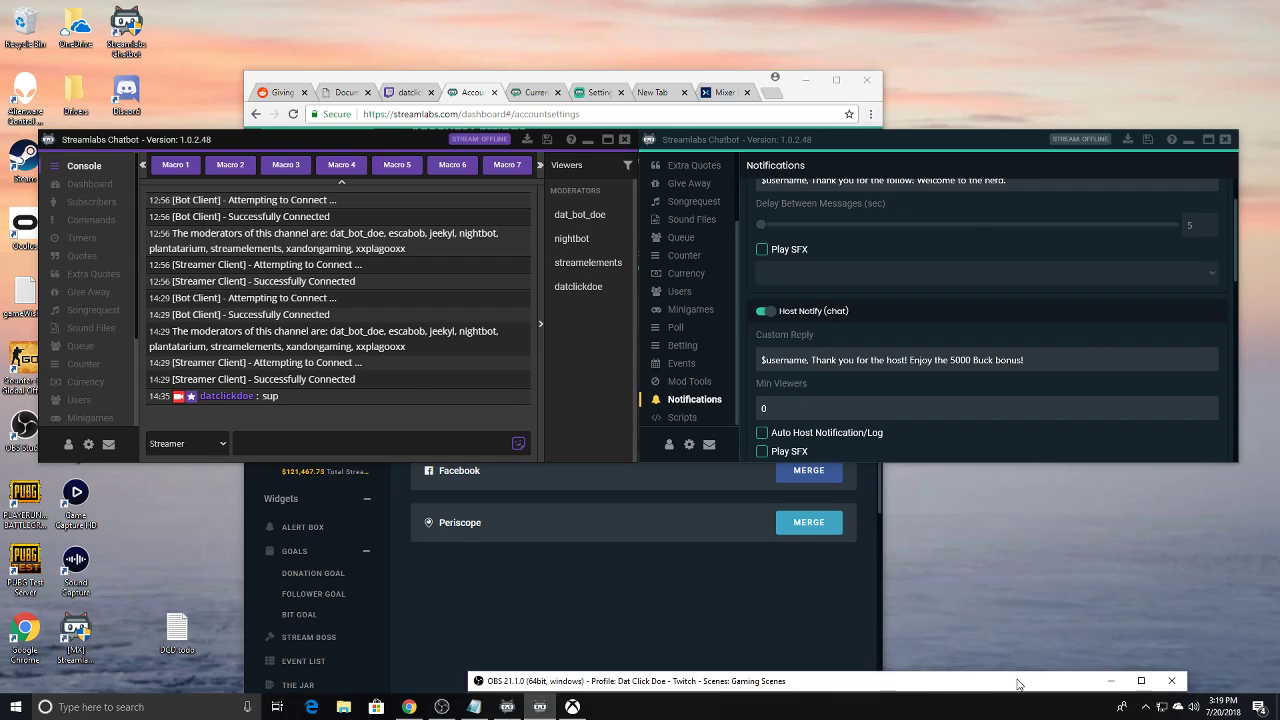
click(441, 707)
drag(885, 158, 814, 79)
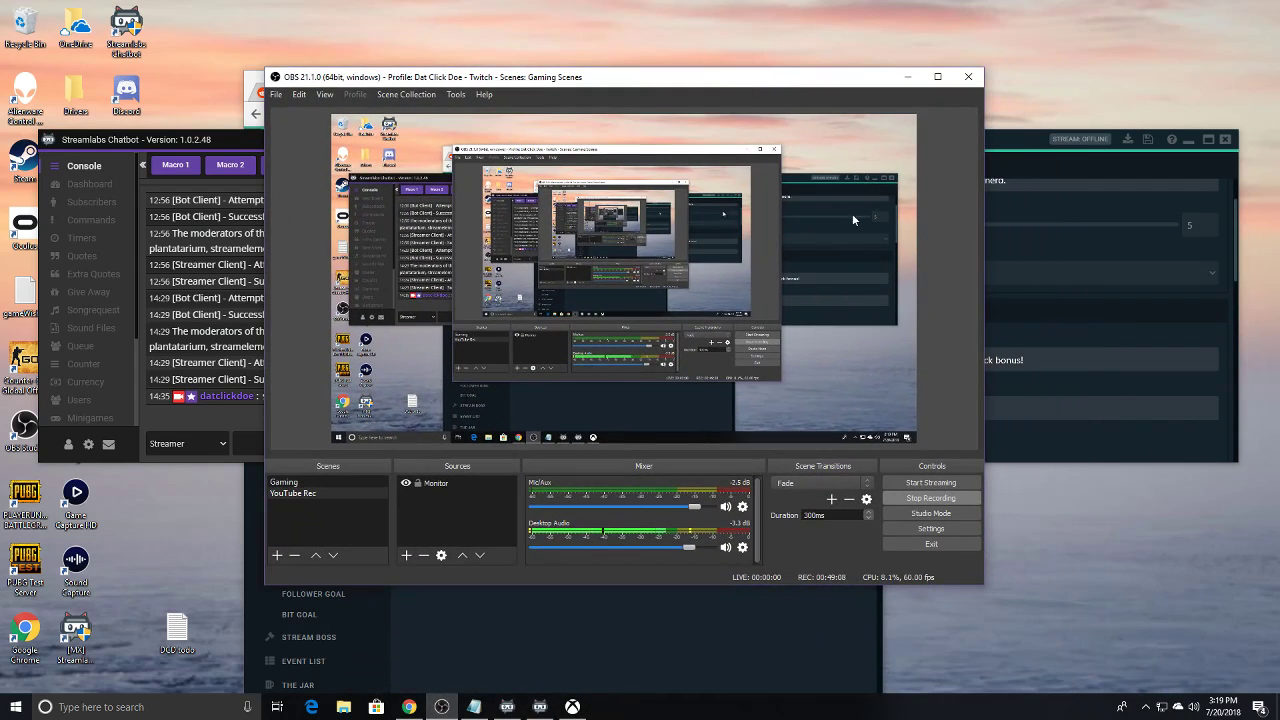